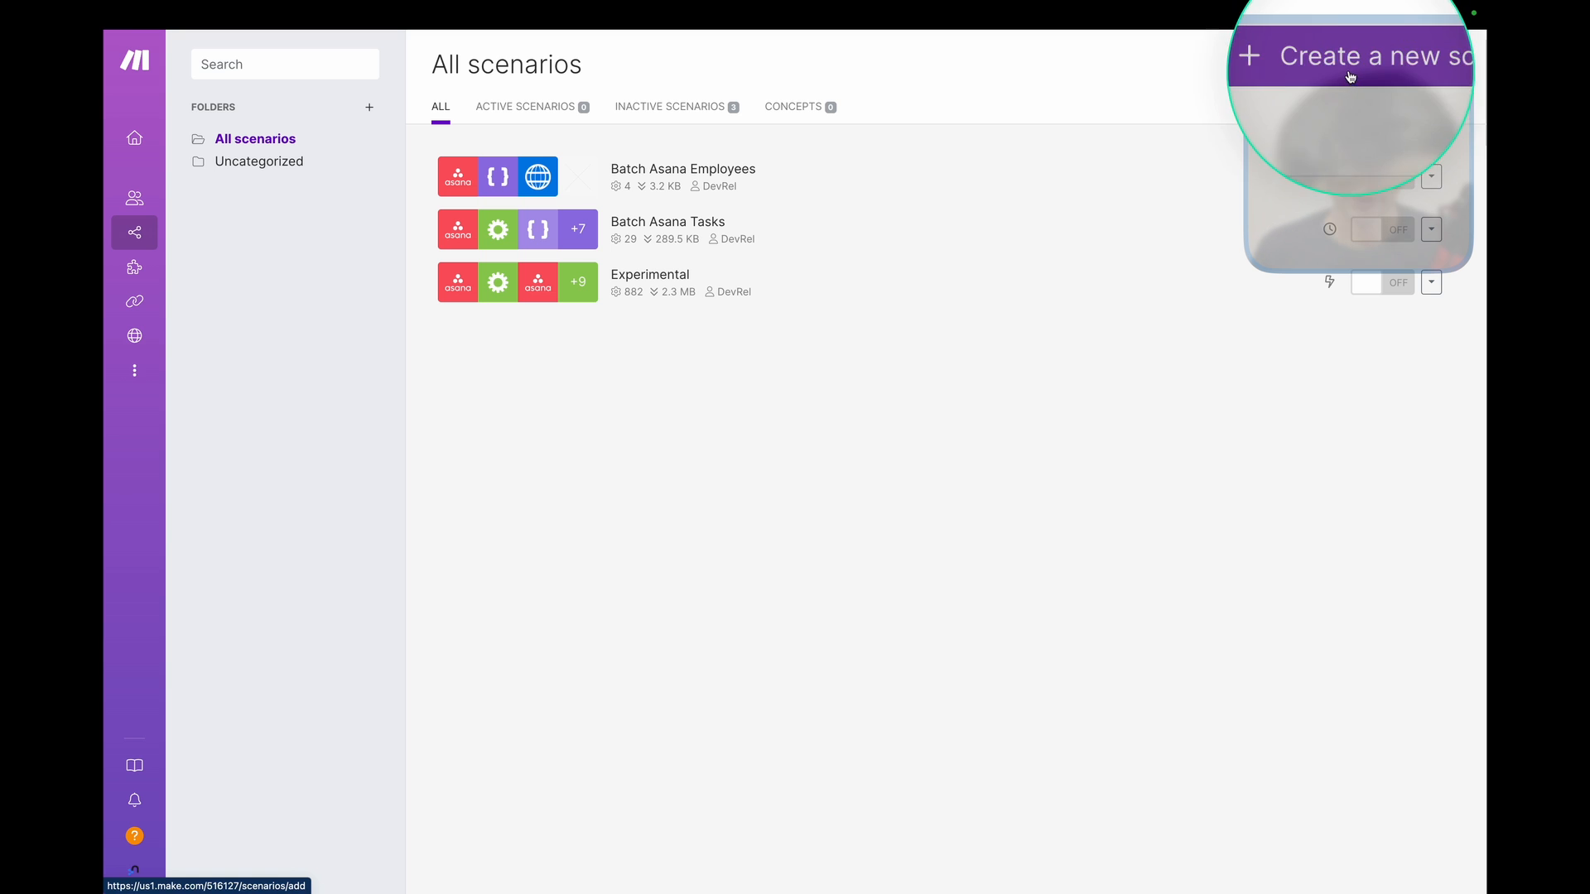
Create a new scenario and pick Asana from the app search for its first module.
{"action": "left_click", "coordinate": [1326, 66]}
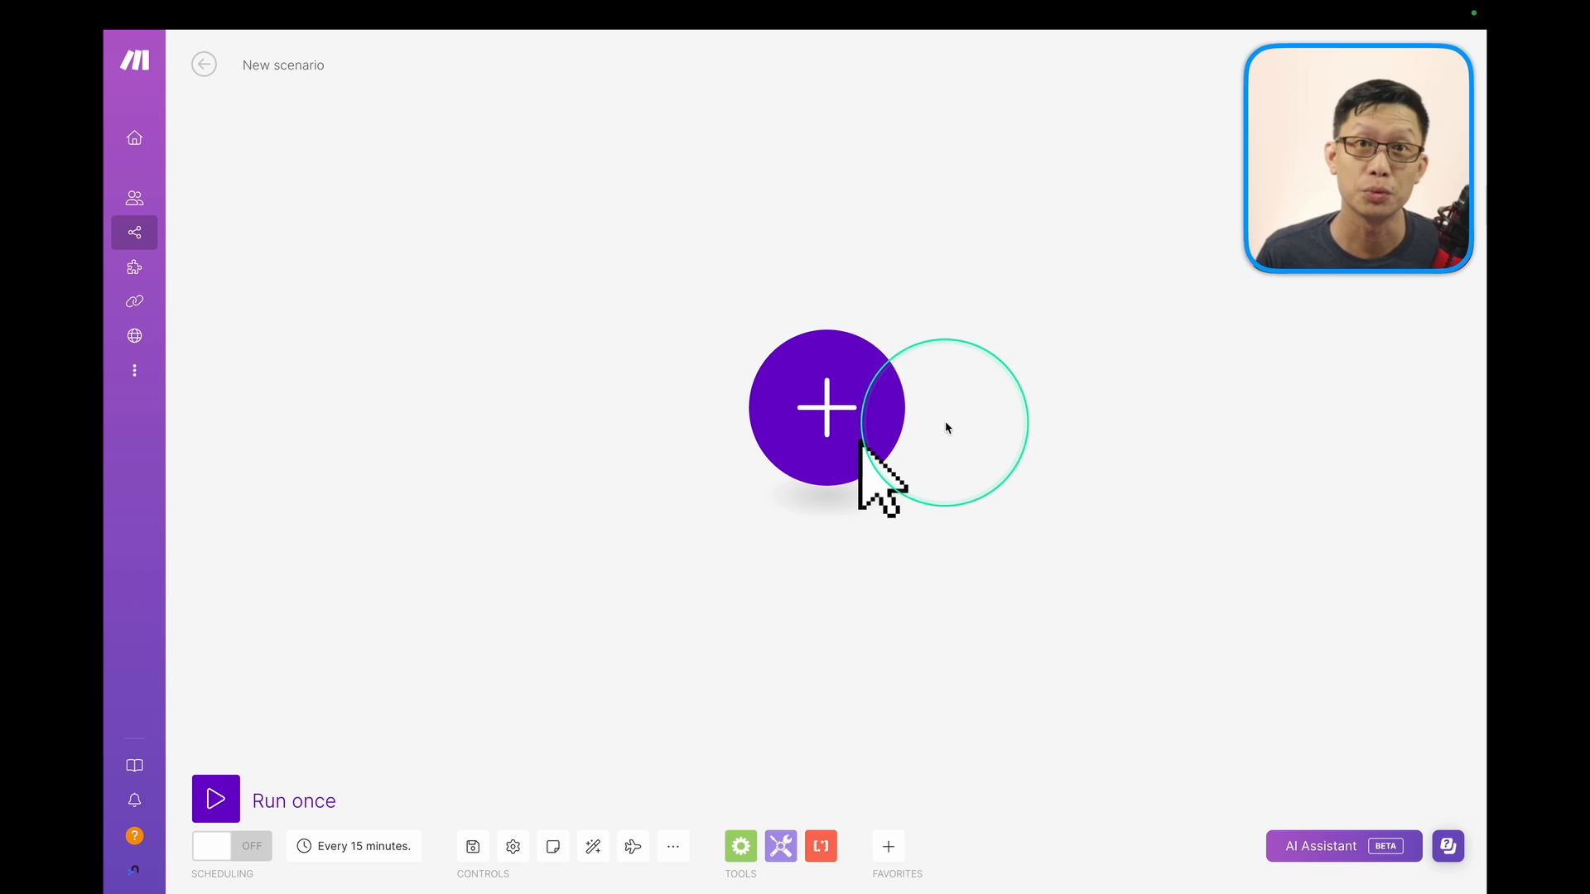
{"action": "left_click", "coordinate": [840, 423]}
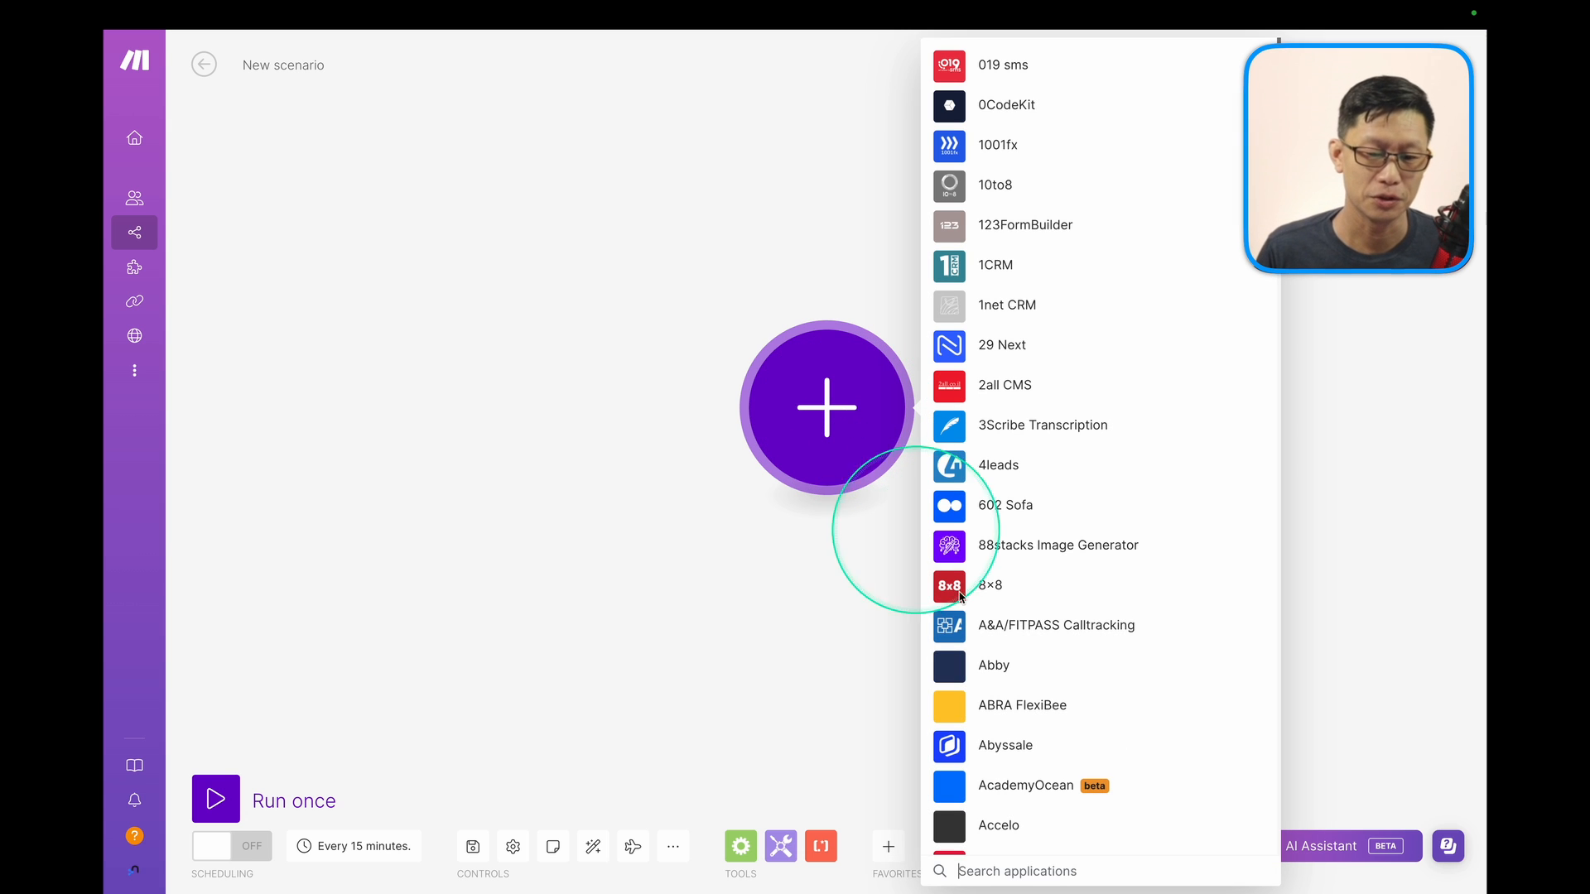
{"action": "left_click", "coordinate": [1030, 858]}
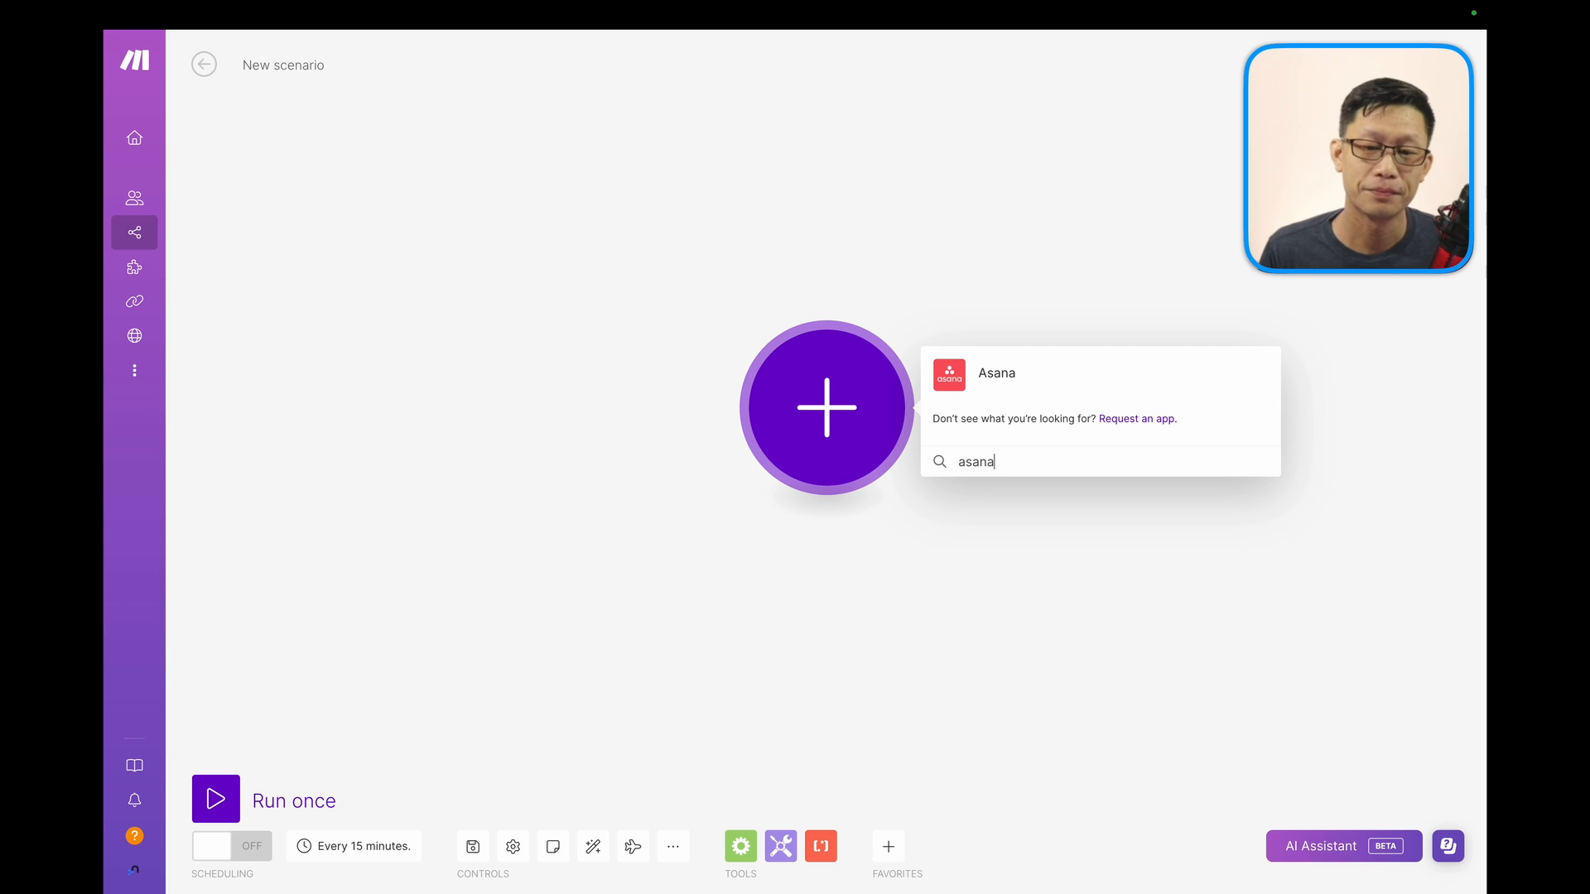
{"action": "left_click", "coordinate": [964, 378]}
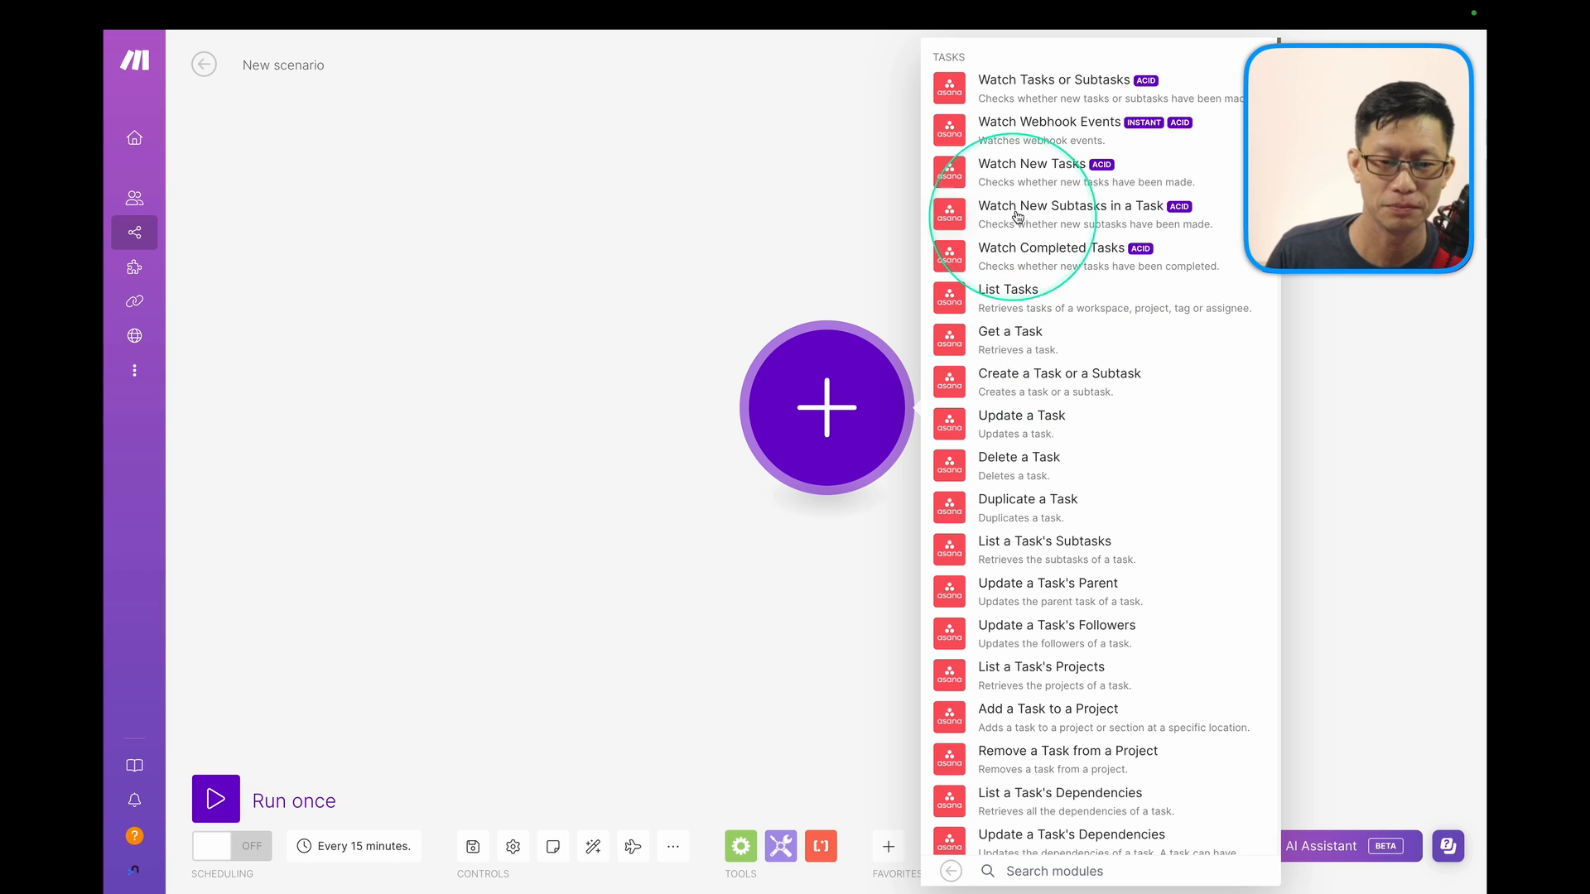
Choose the Watch Tasks or Subtasks trigger and connect it through the My Asana connection.
{"action": "left_click", "coordinate": [1025, 96]}
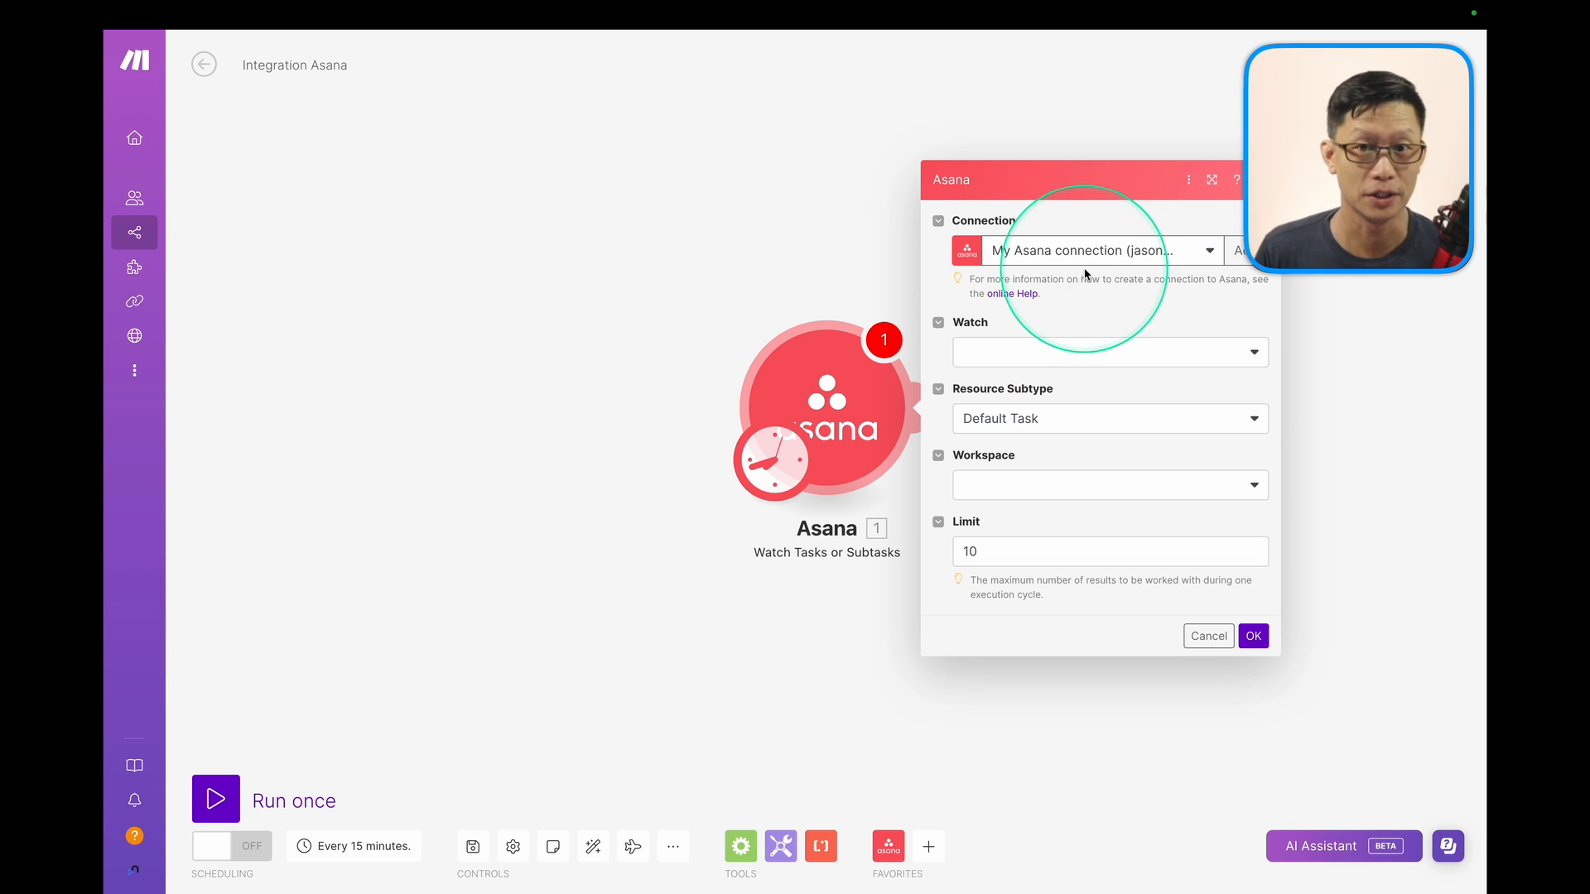
{"action": "left_click", "coordinate": [1238, 257]}
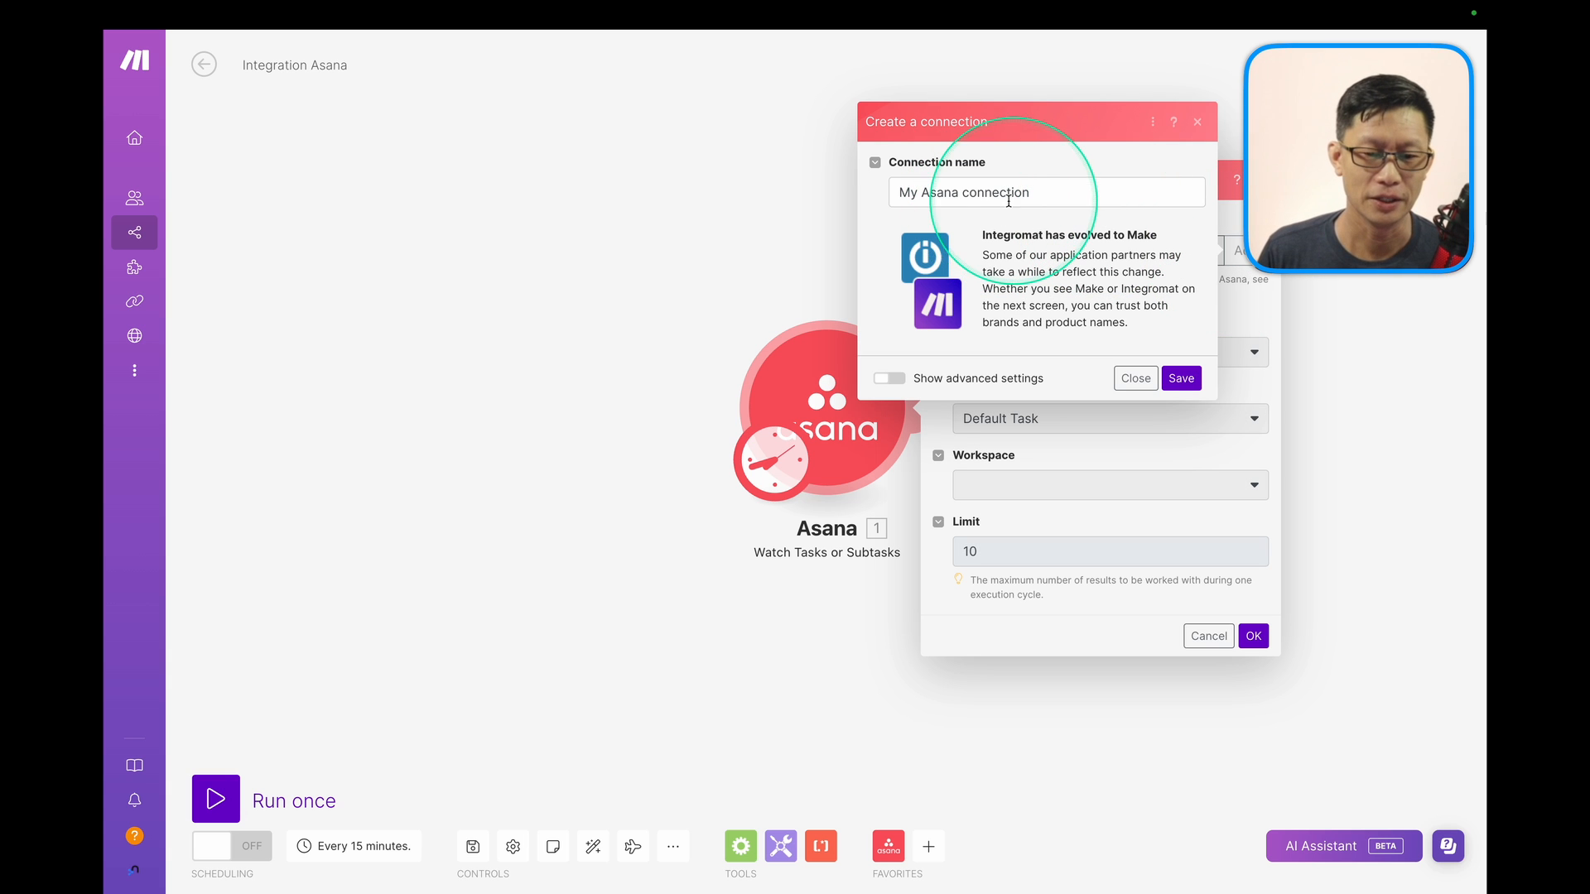
{"action": "left_click", "coordinate": [1184, 380]}
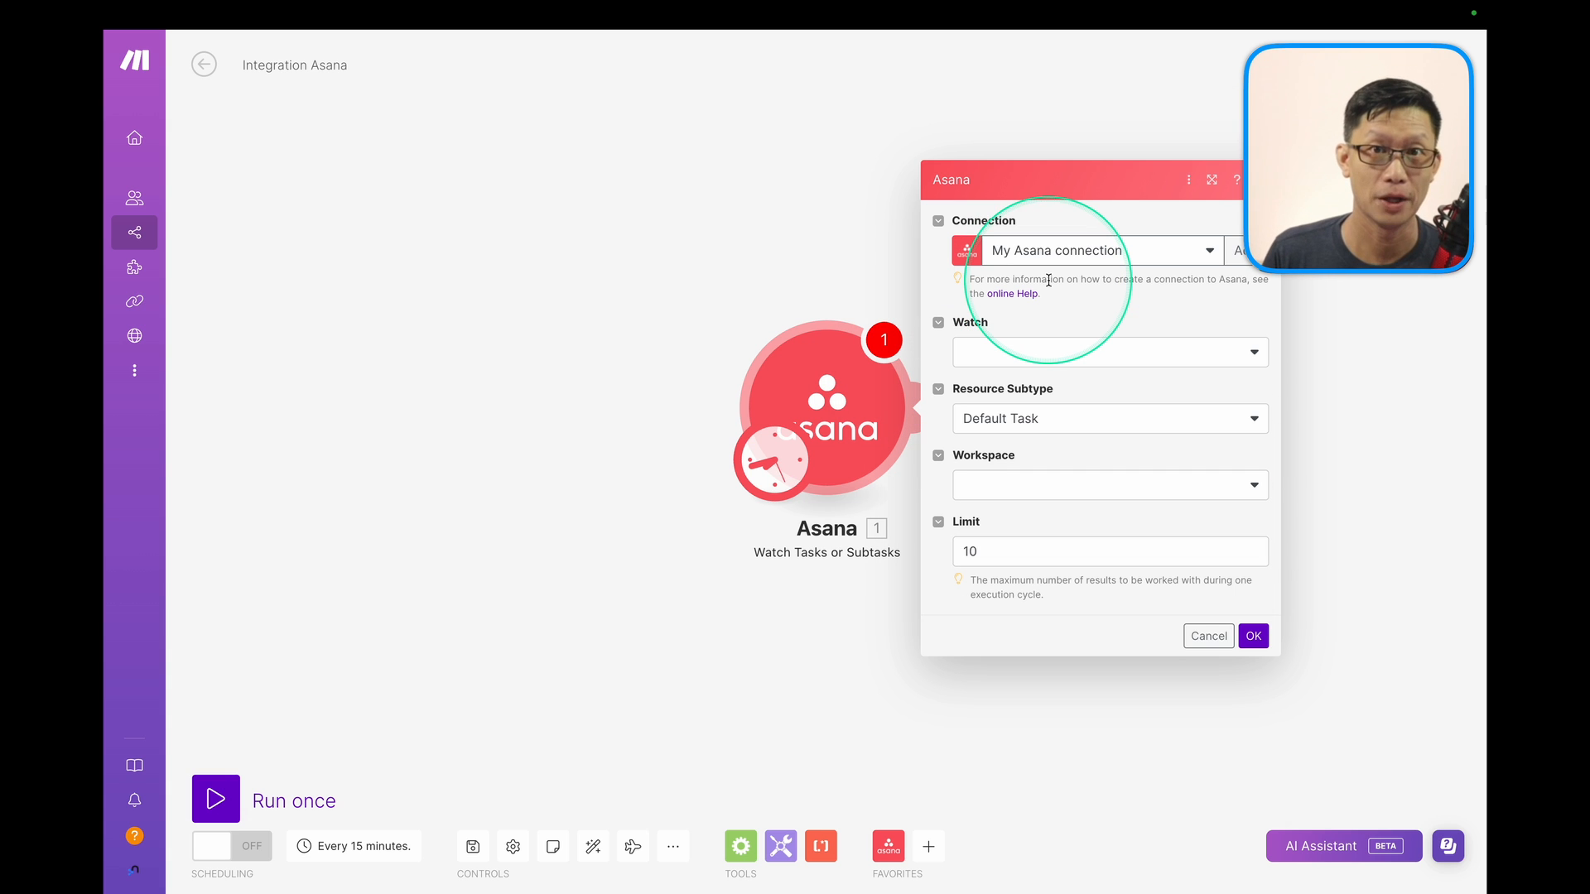
{"action": "left_click", "coordinate": [1187, 256]}
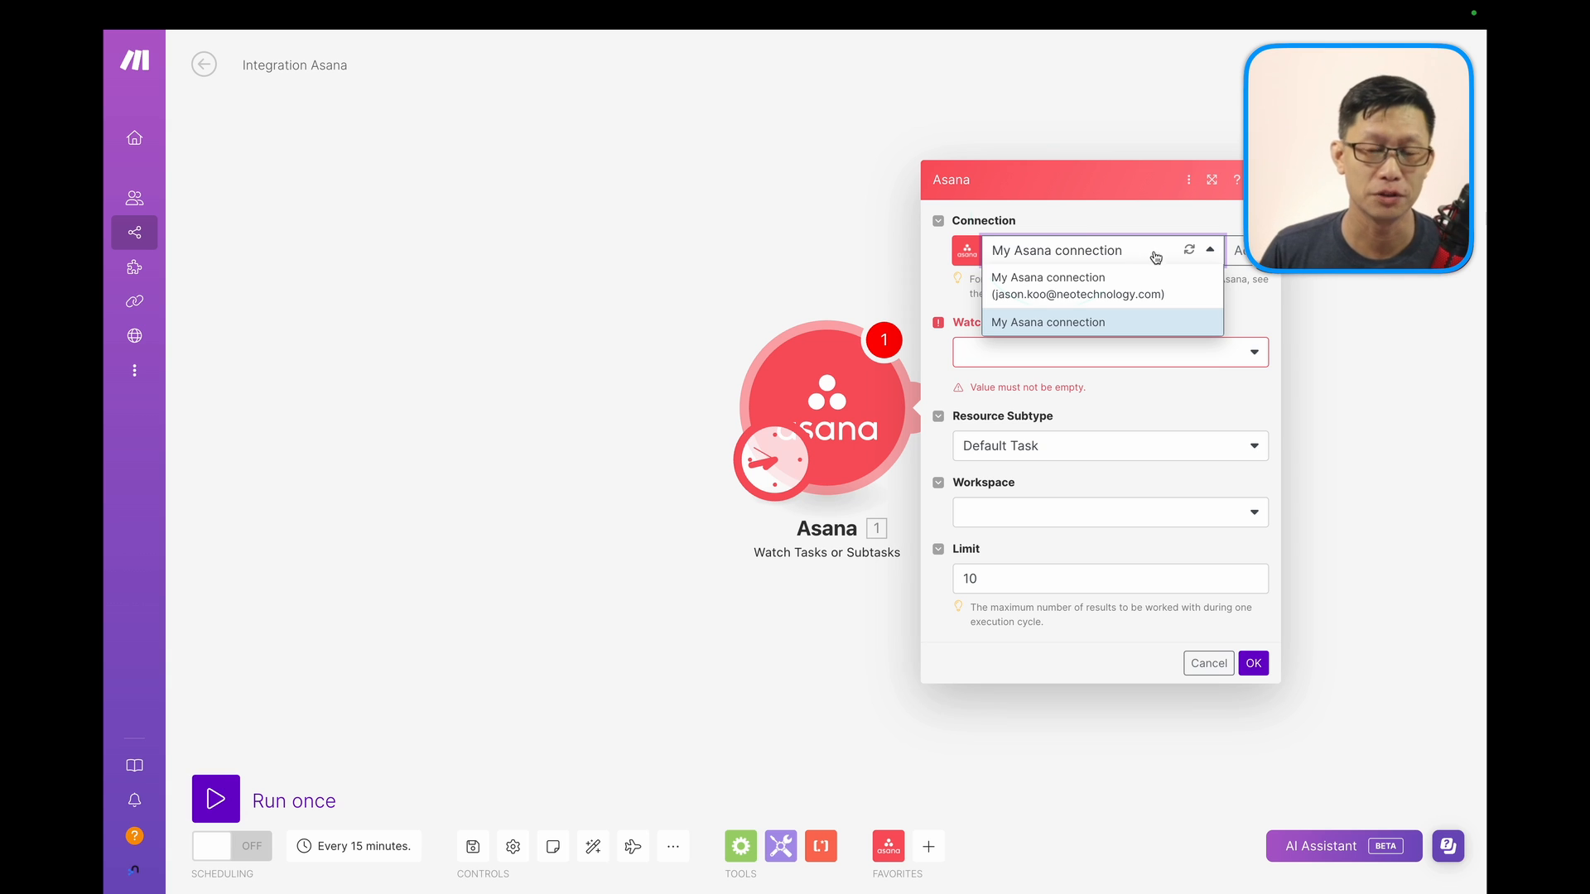
{"action": "left_click", "coordinate": [1048, 217]}
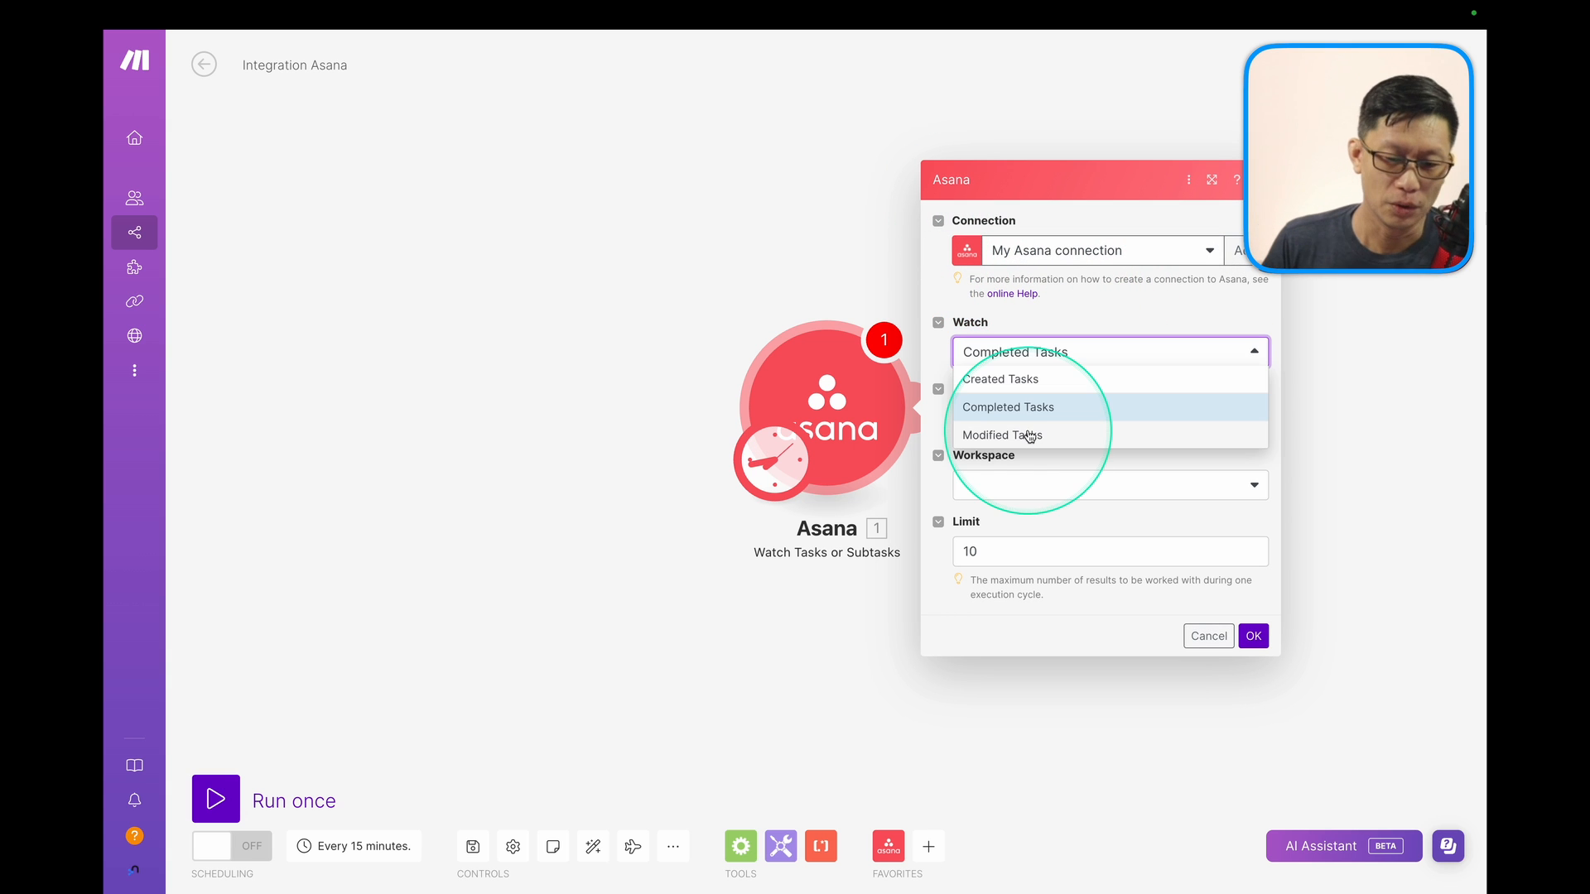
Watch modified tasks in the organization's DevRel Events 2024 project, limit 1, starting from now on.
{"action": "left_click", "coordinate": [1029, 437]}
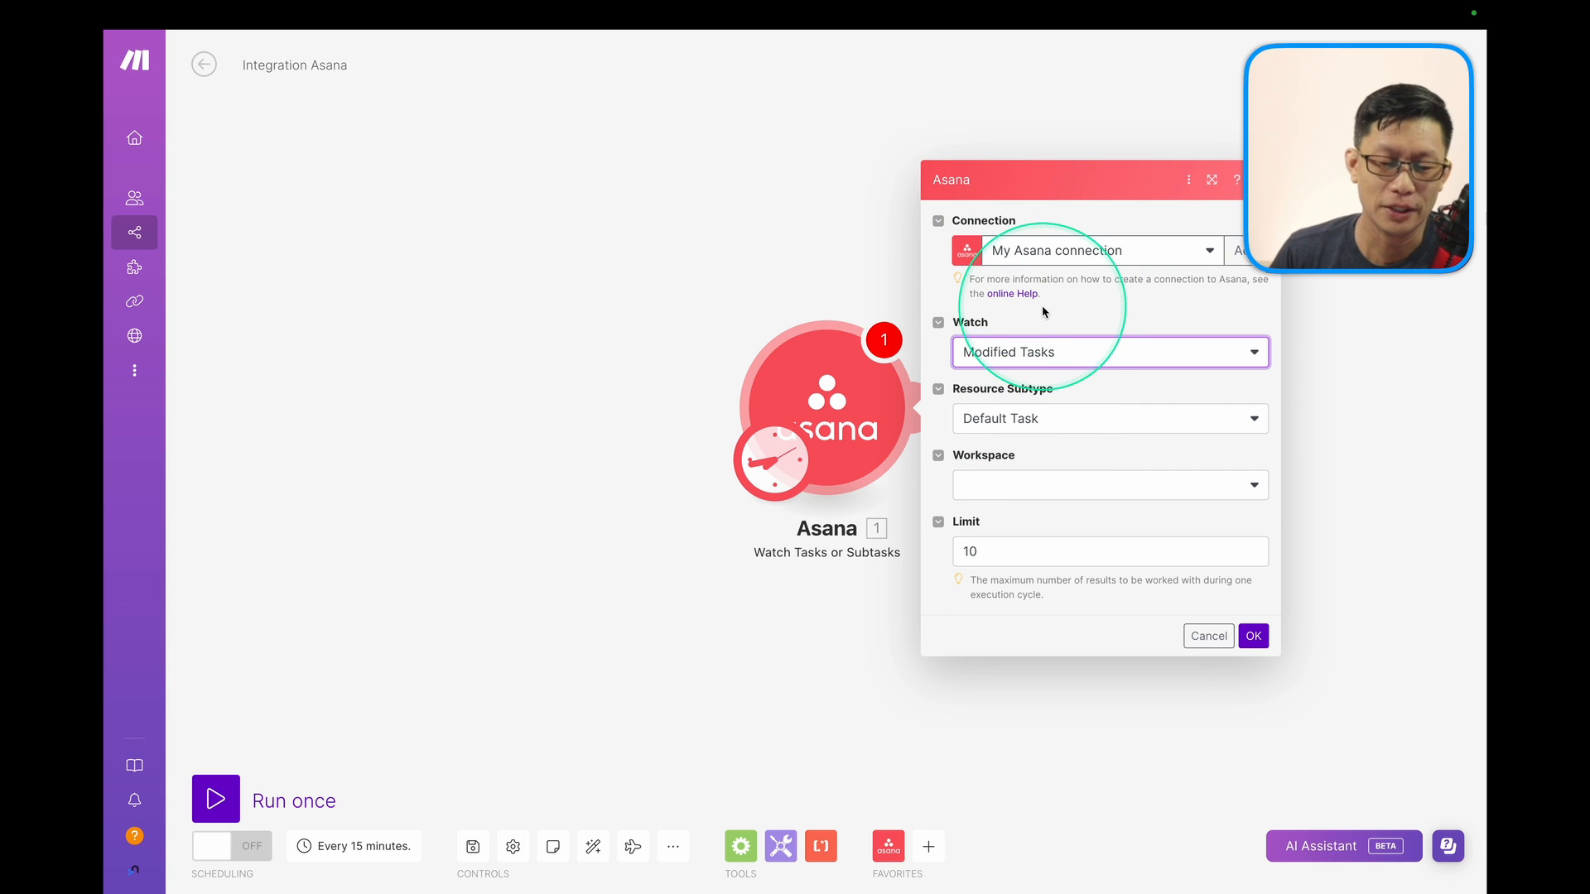
{"action": "left_click", "coordinate": [1025, 497]}
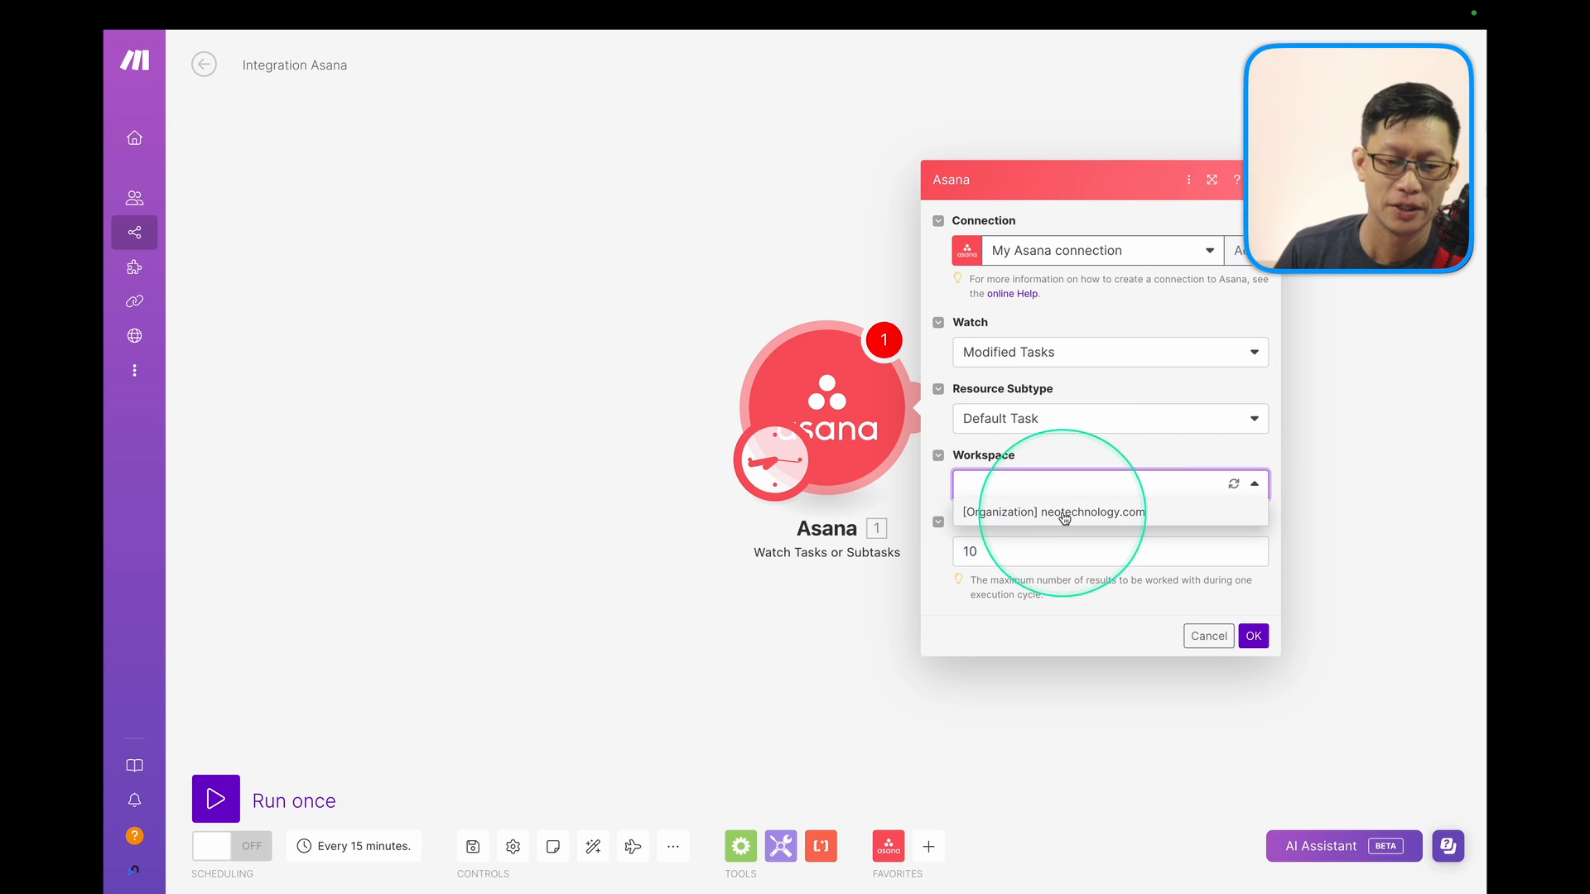
{"action": "left_click", "coordinate": [1050, 513]}
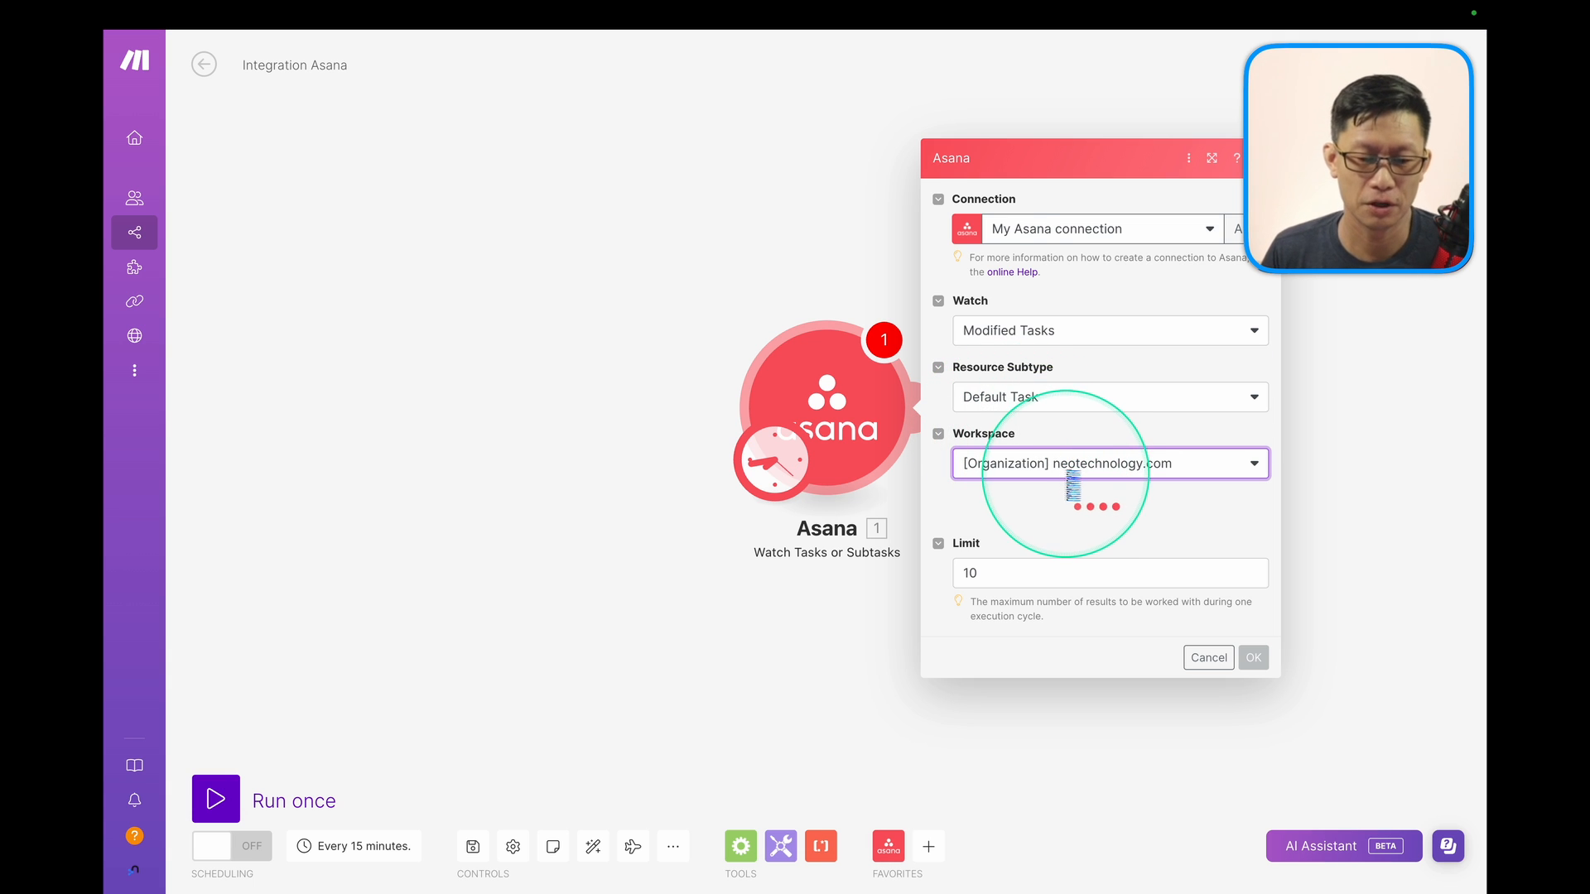
{"action": "scroll", "coordinate": [1033, 549], "scroll_direction": "down", "scroll_amount": 1}
{"action": "left_click", "coordinate": [972, 530]}
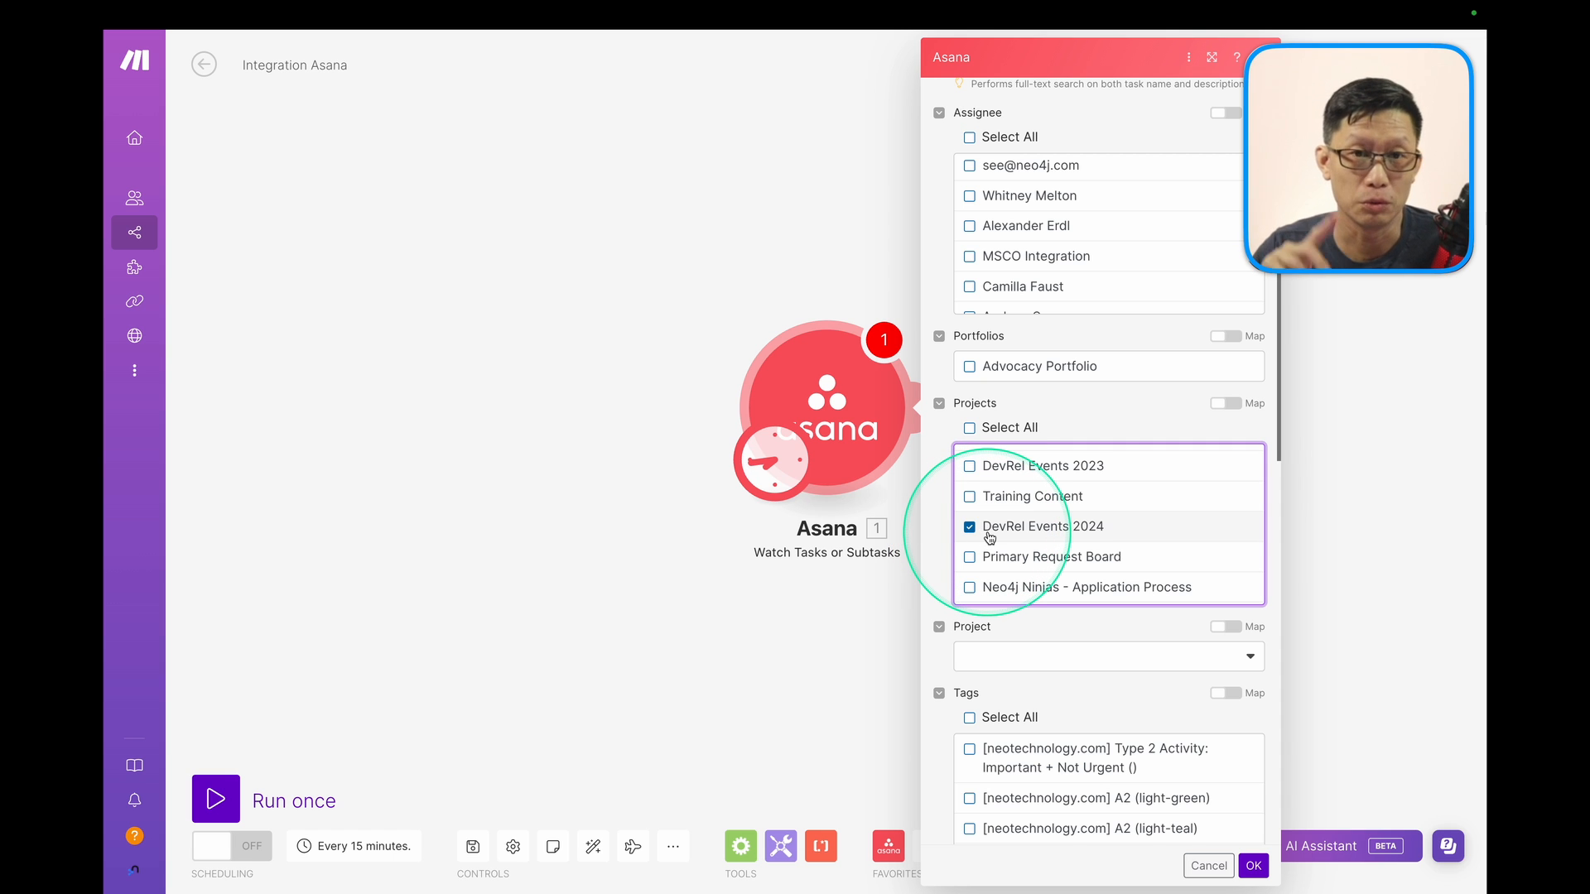
{"action": "scroll", "coordinate": [1071, 667], "scroll_direction": "down", "scroll_amount": 10}
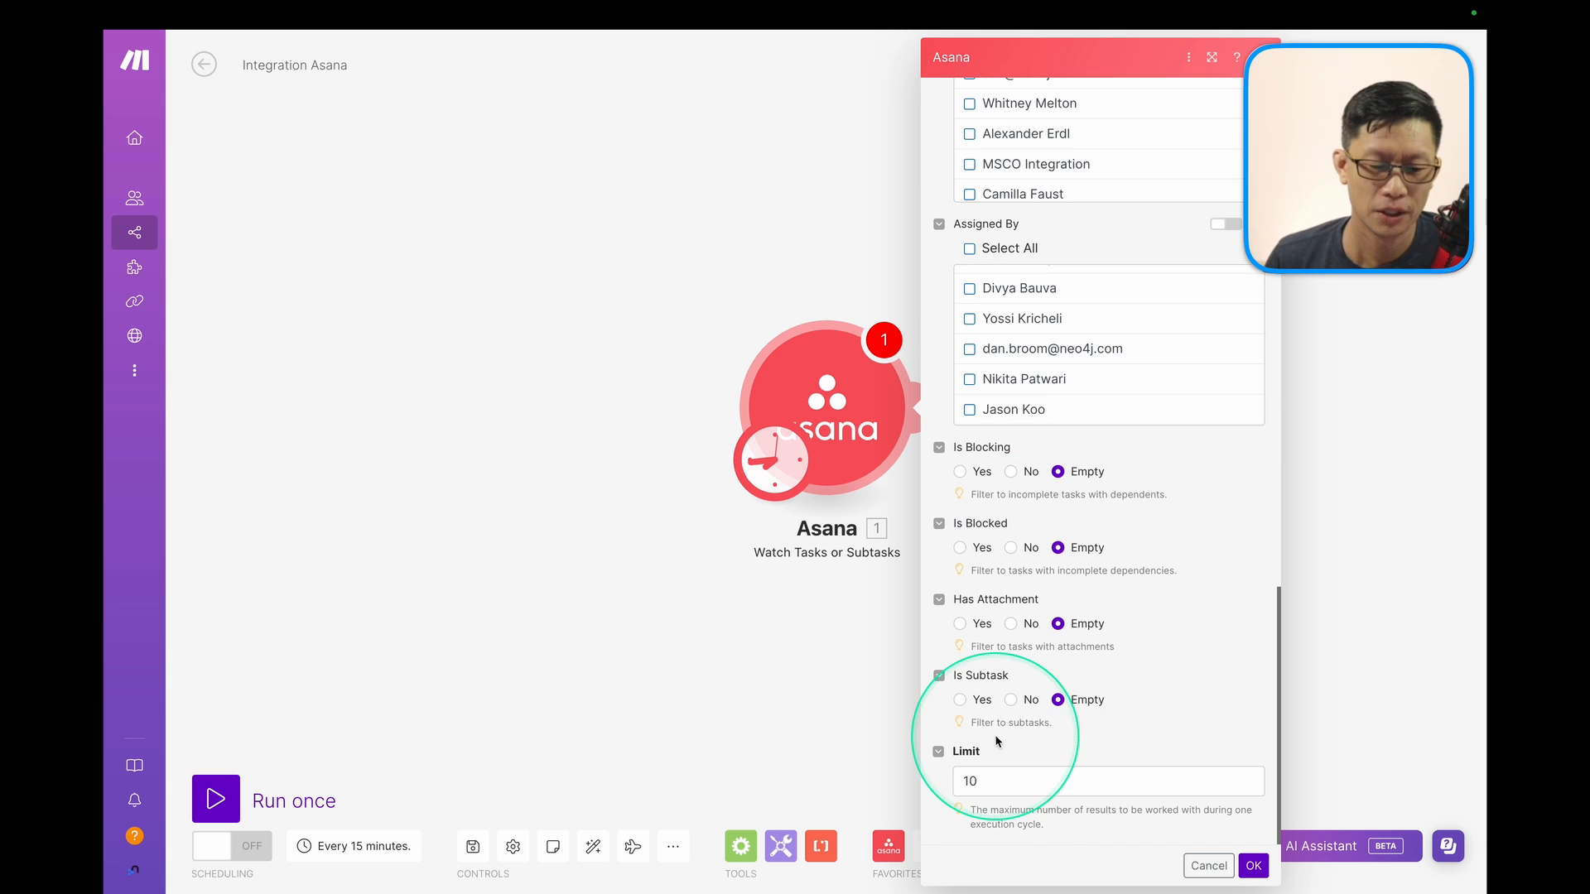
{"action": "left_click", "coordinate": [987, 787]}
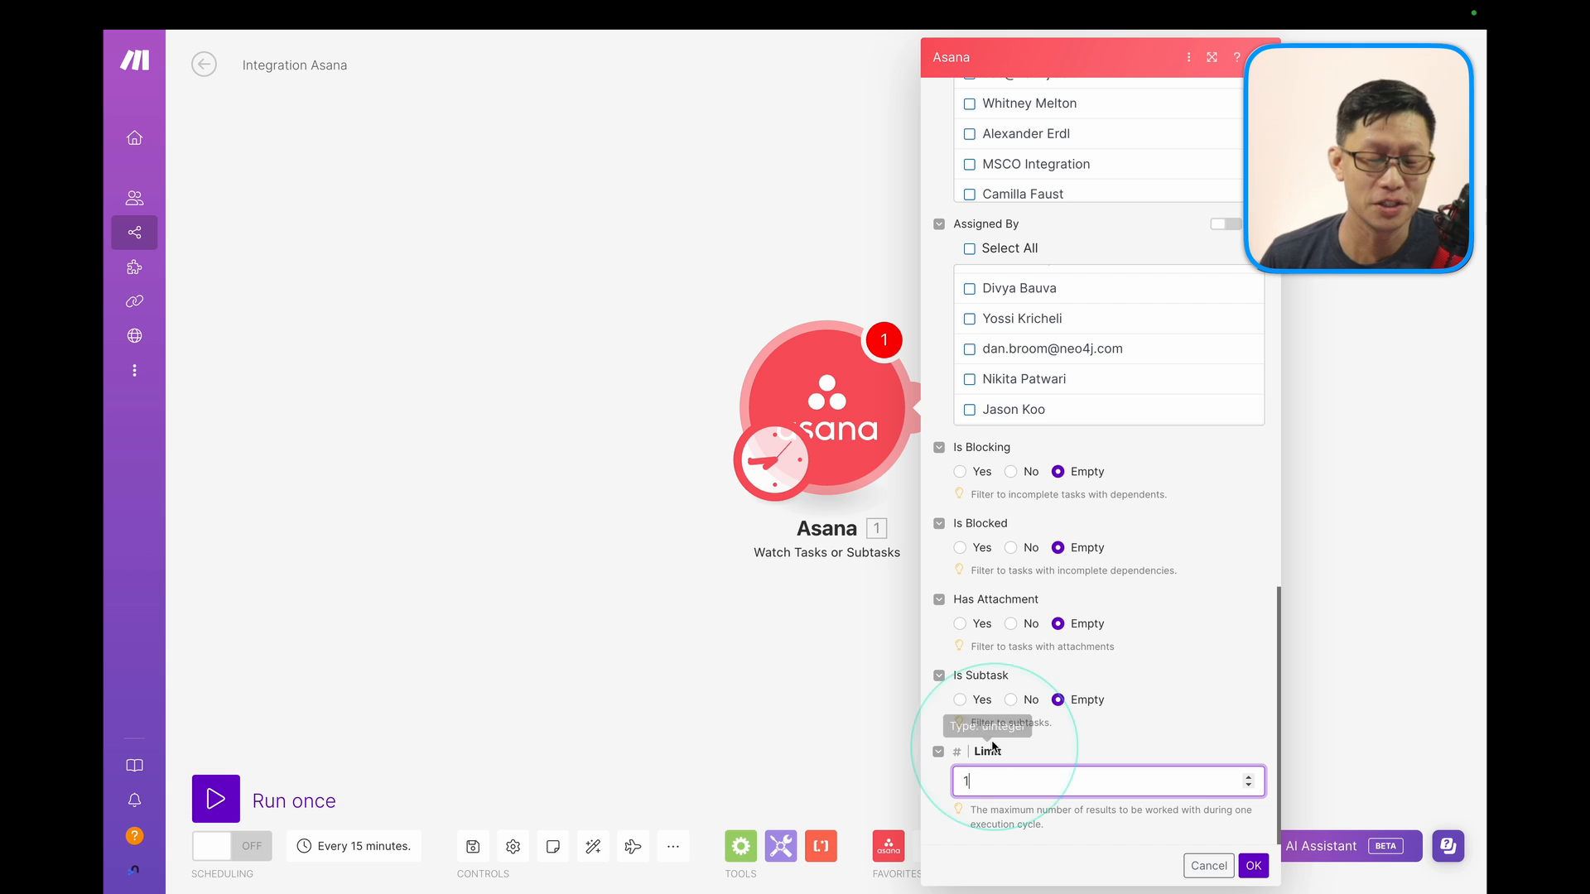
{"action": "left_click", "coordinate": [1252, 866]}
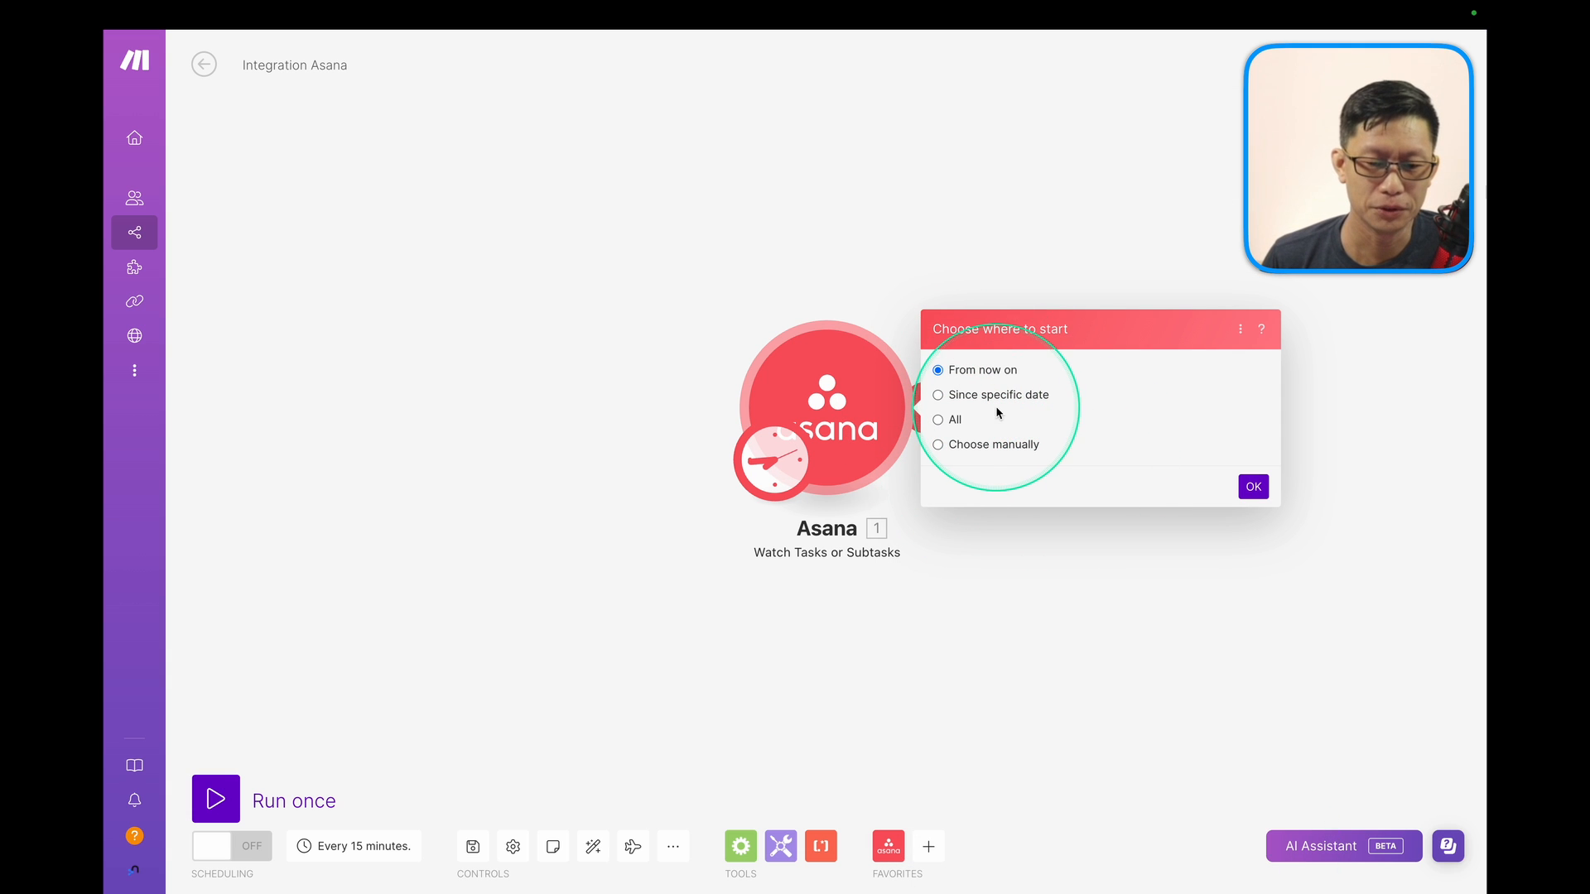
{"action": "left_click", "coordinate": [1253, 489]}
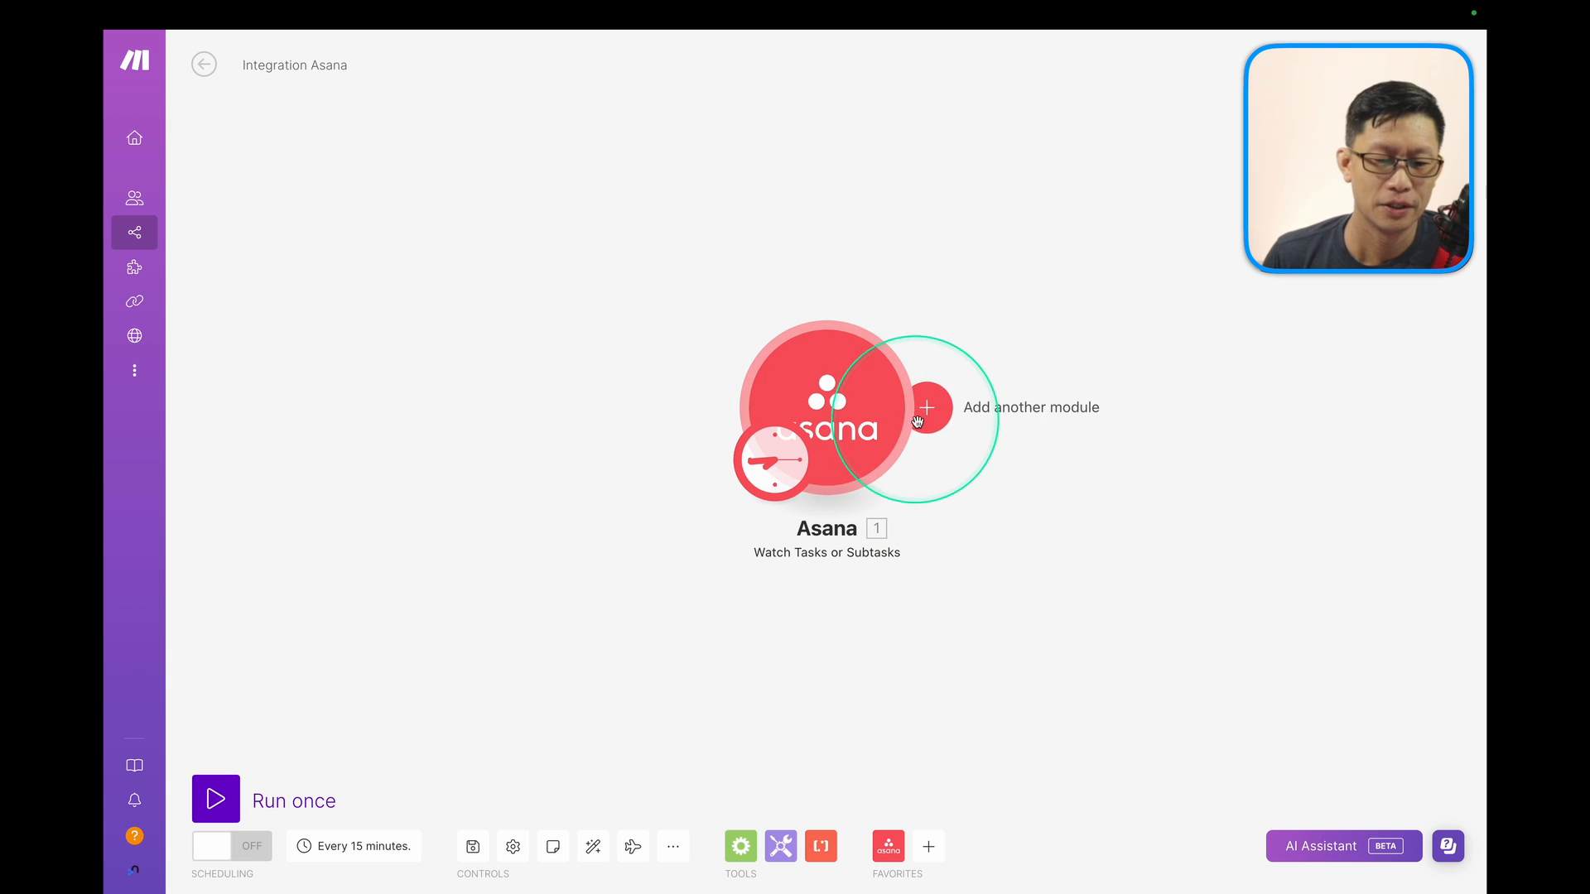
{"action": "right_click", "coordinate": [832, 406]}
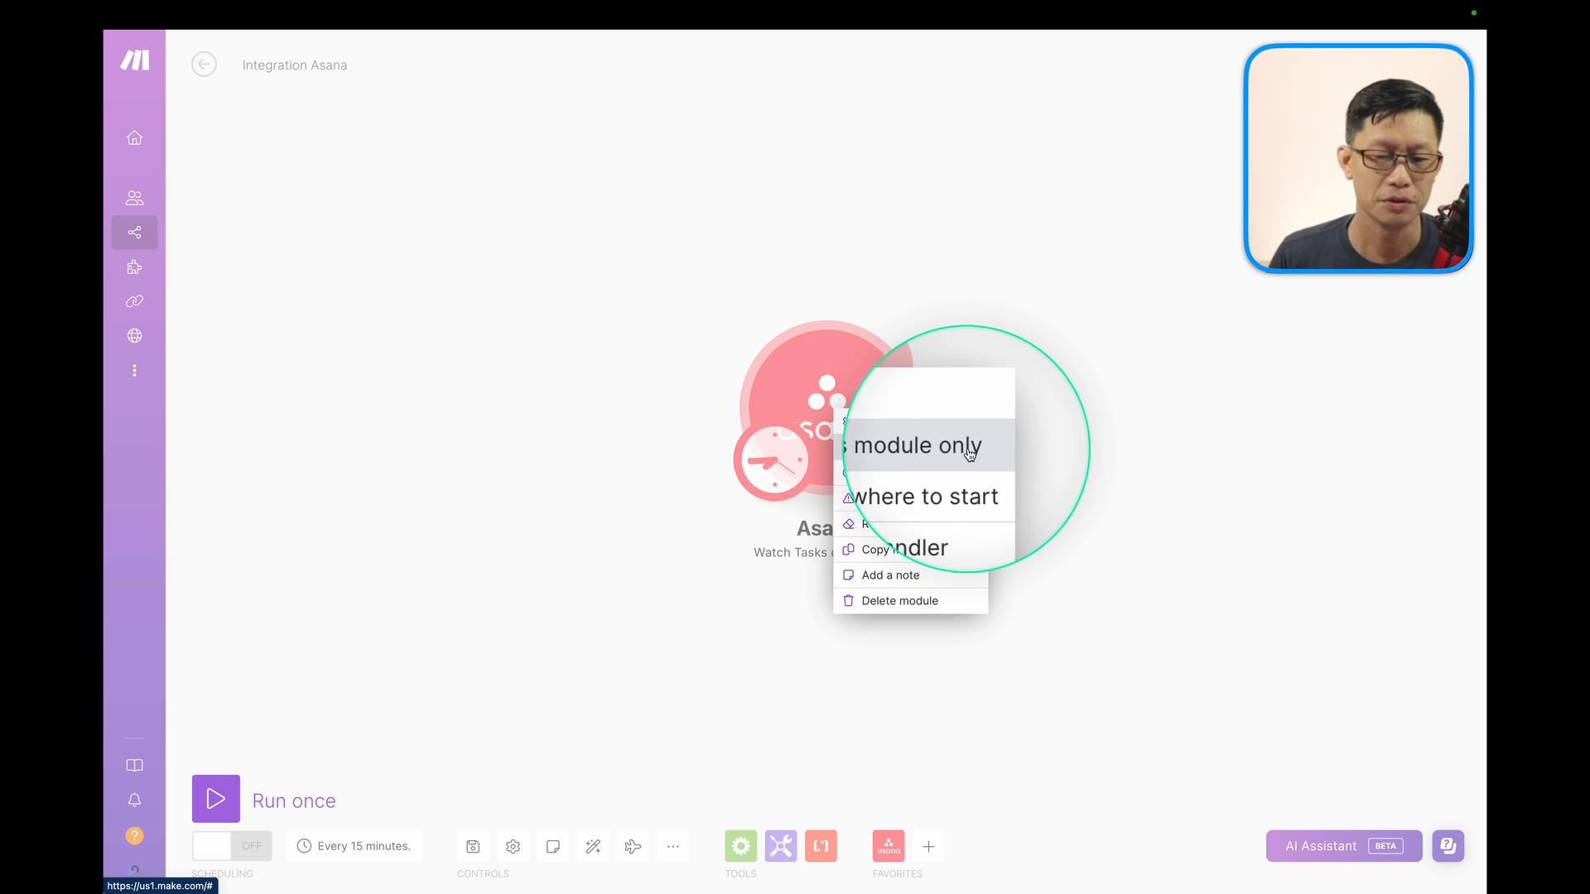
Run the Asana trigger, then add 'Test Task' on March 5 in Asana and assign it to a team member.
{"action": "left_click", "coordinate": [878, 451]}
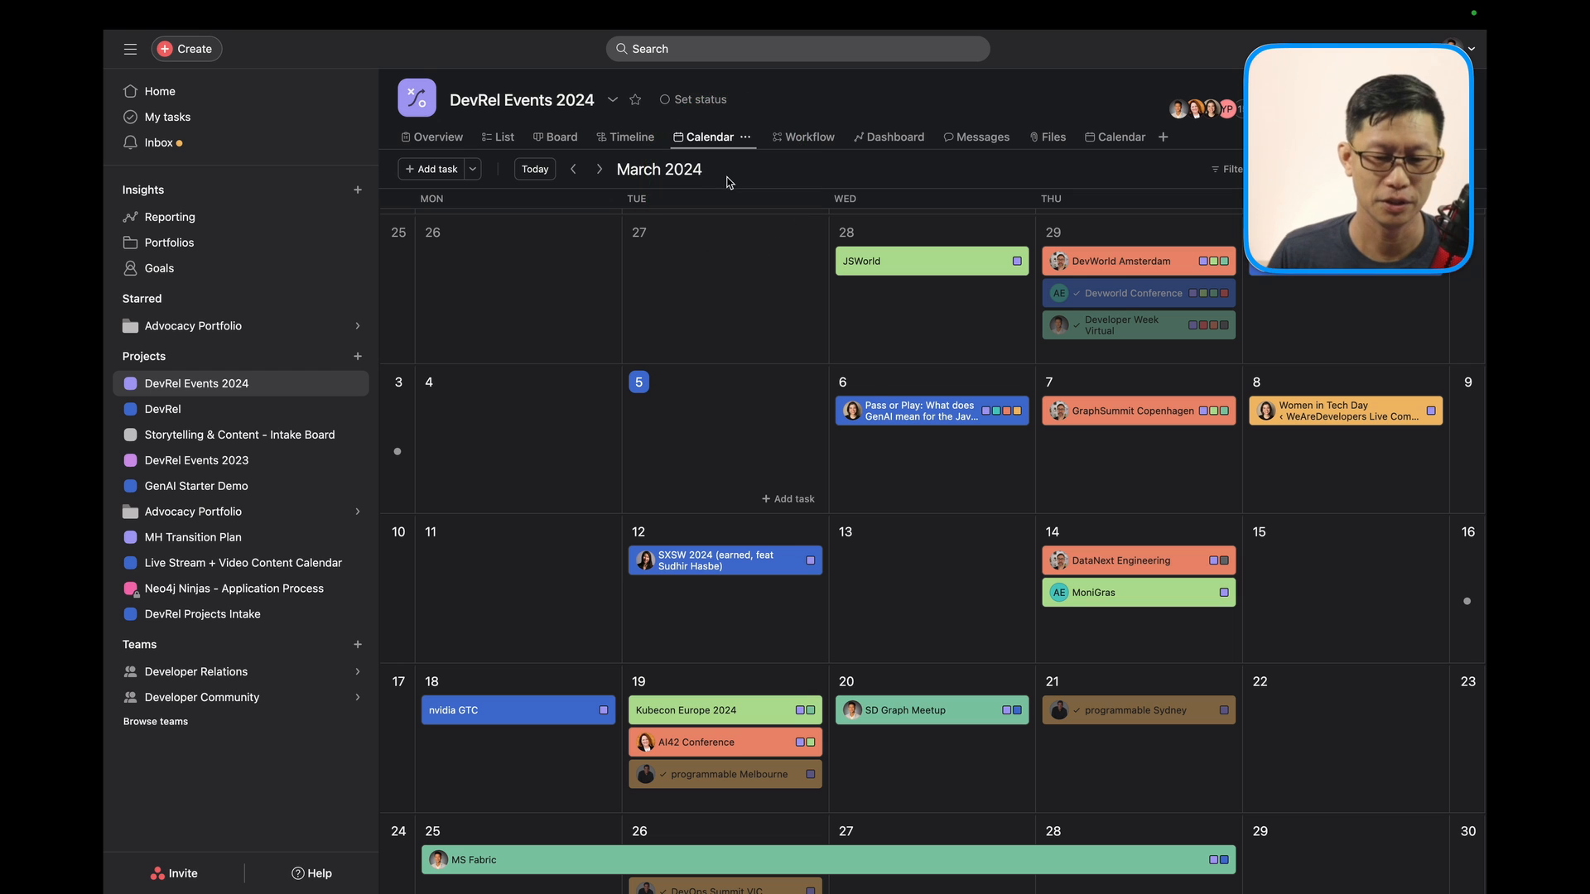
{"action": "left_click", "coordinate": [757, 459]}
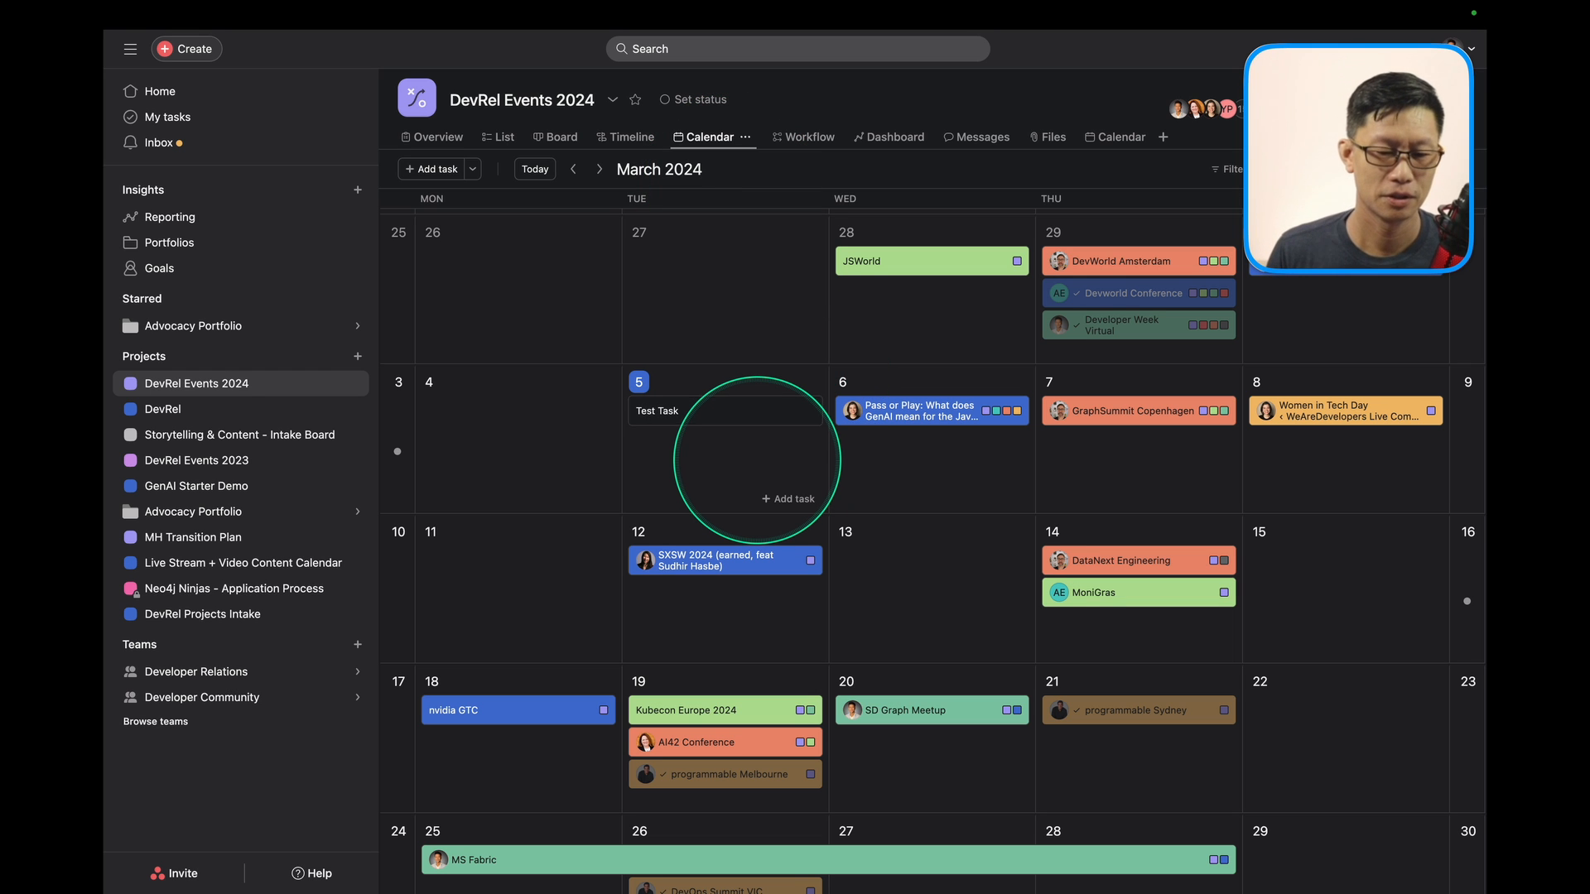
{"action": "left_click", "coordinate": [692, 412]}
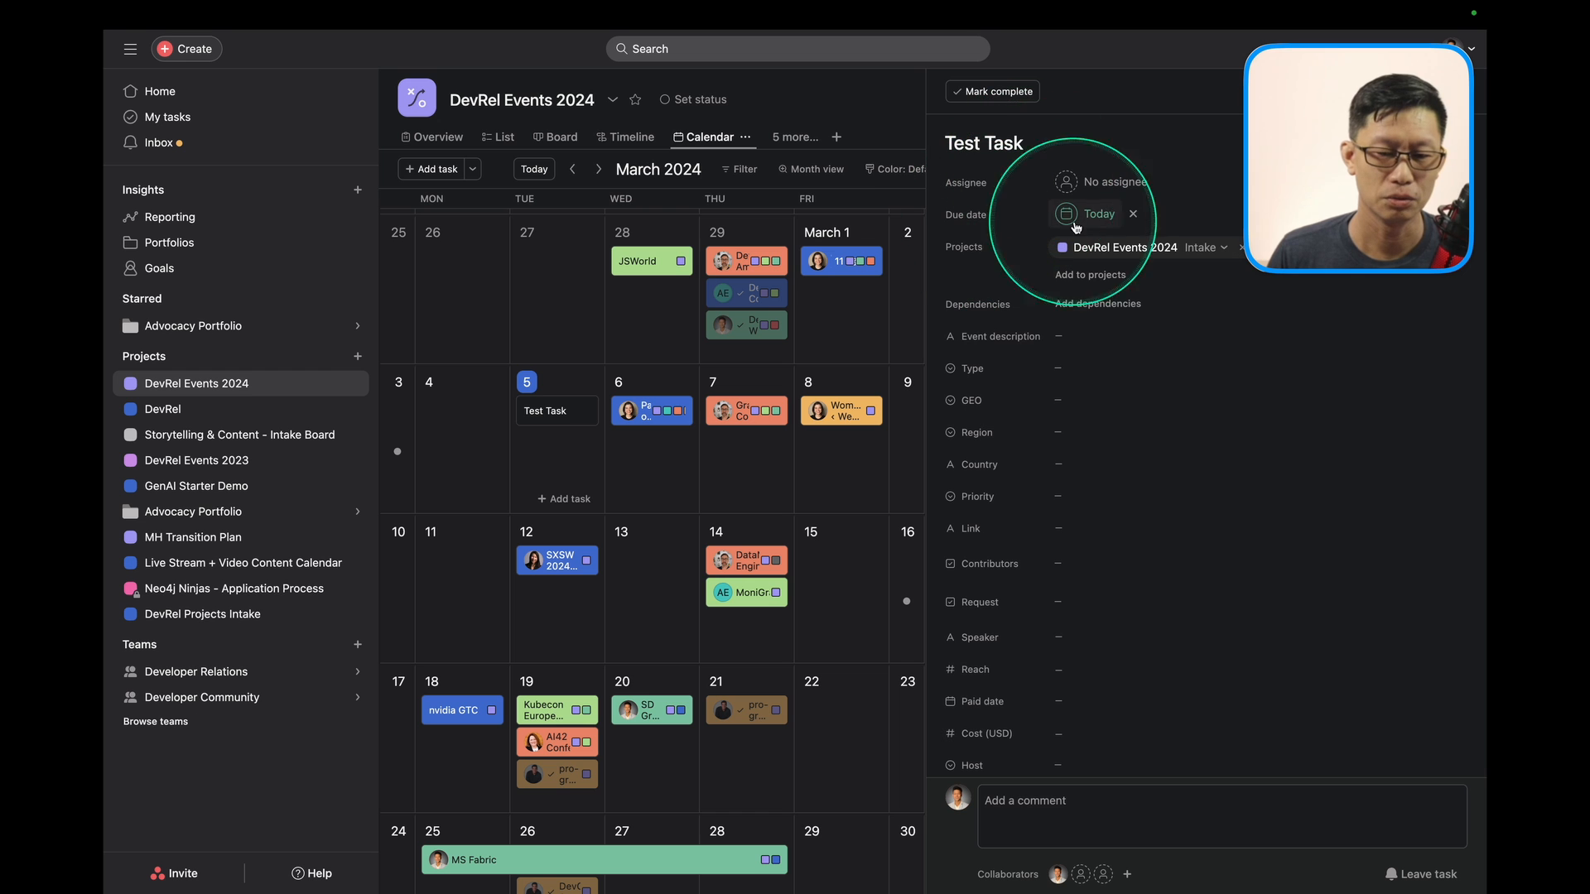
{"action": "left_click", "coordinate": [1077, 182]}
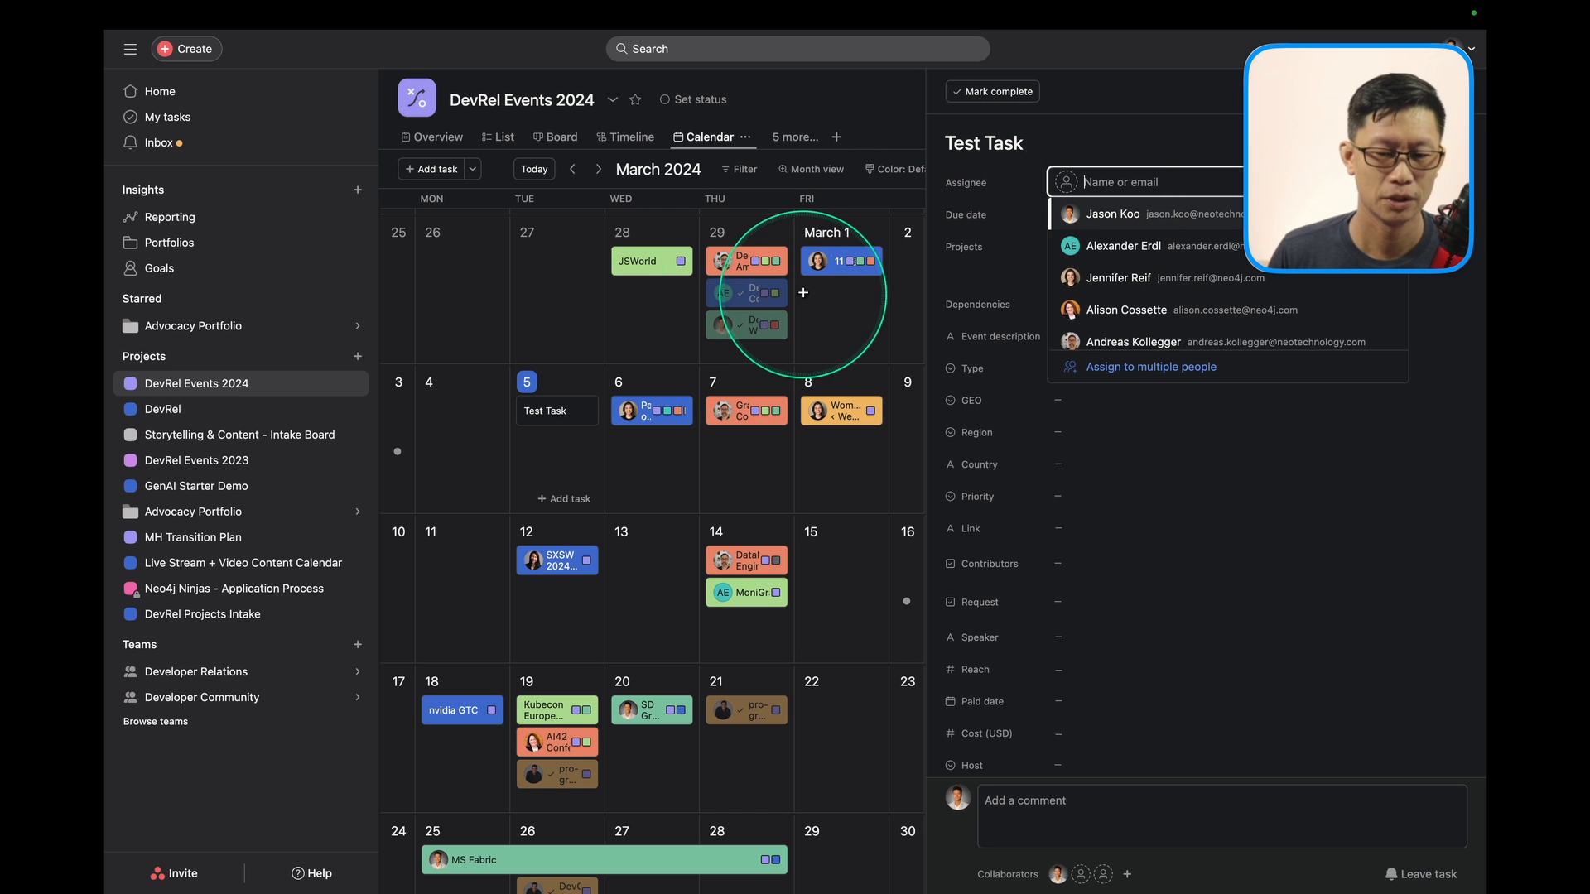
{"action": "left_click", "coordinate": [1085, 214]}
{"action": "left_click", "coordinate": [1079, 335]}
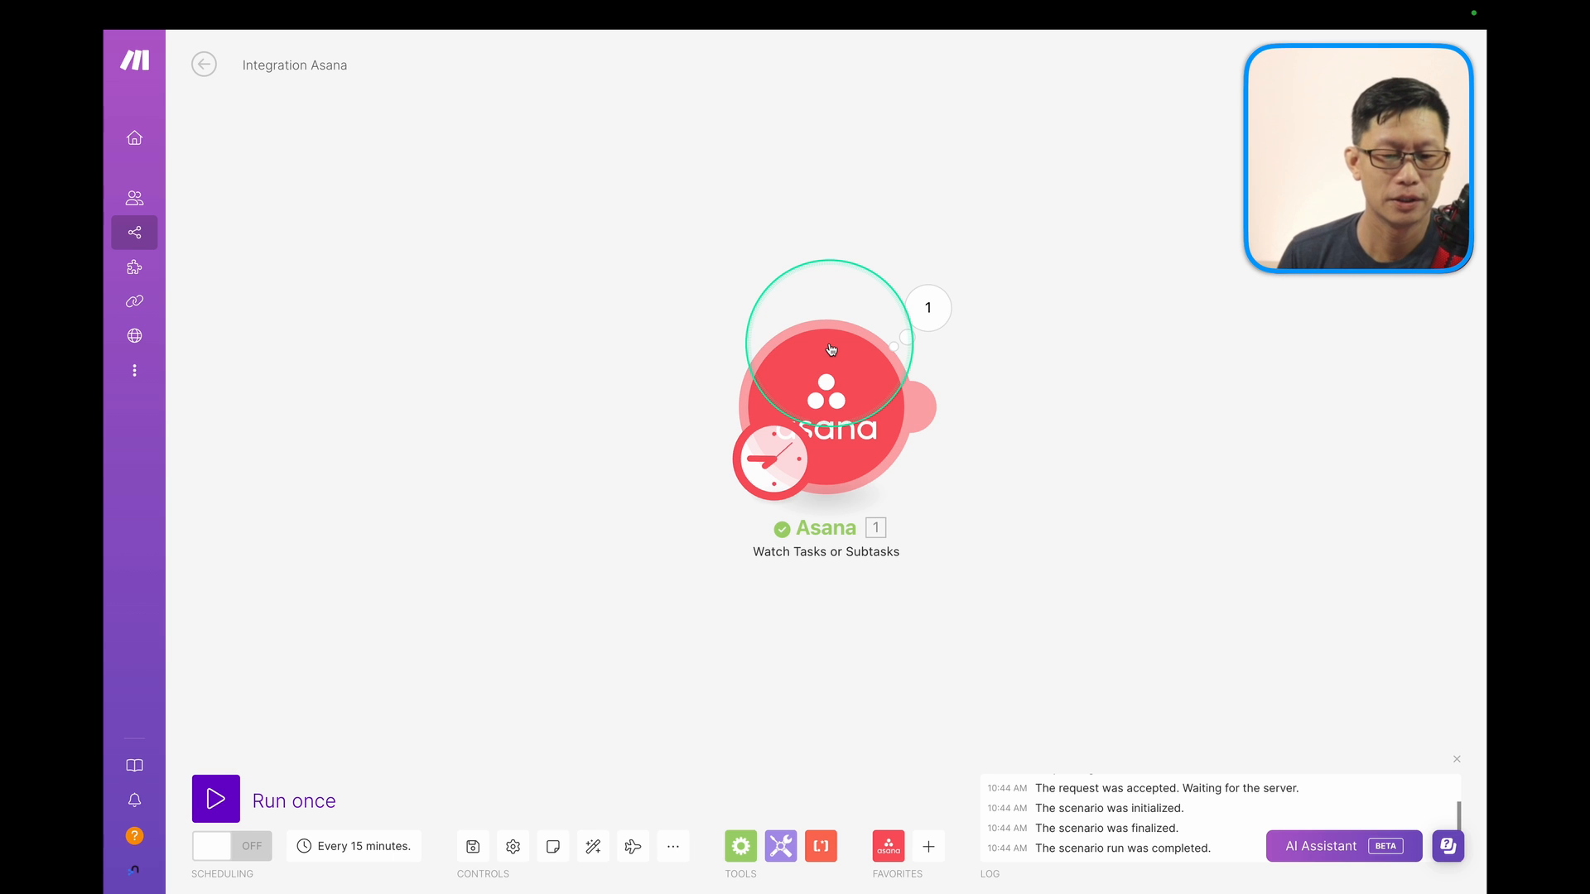
Run only the Asana module, inspect its single Test Task bundle, and drag the module left.
{"action": "right_click", "coordinate": [866, 414]}
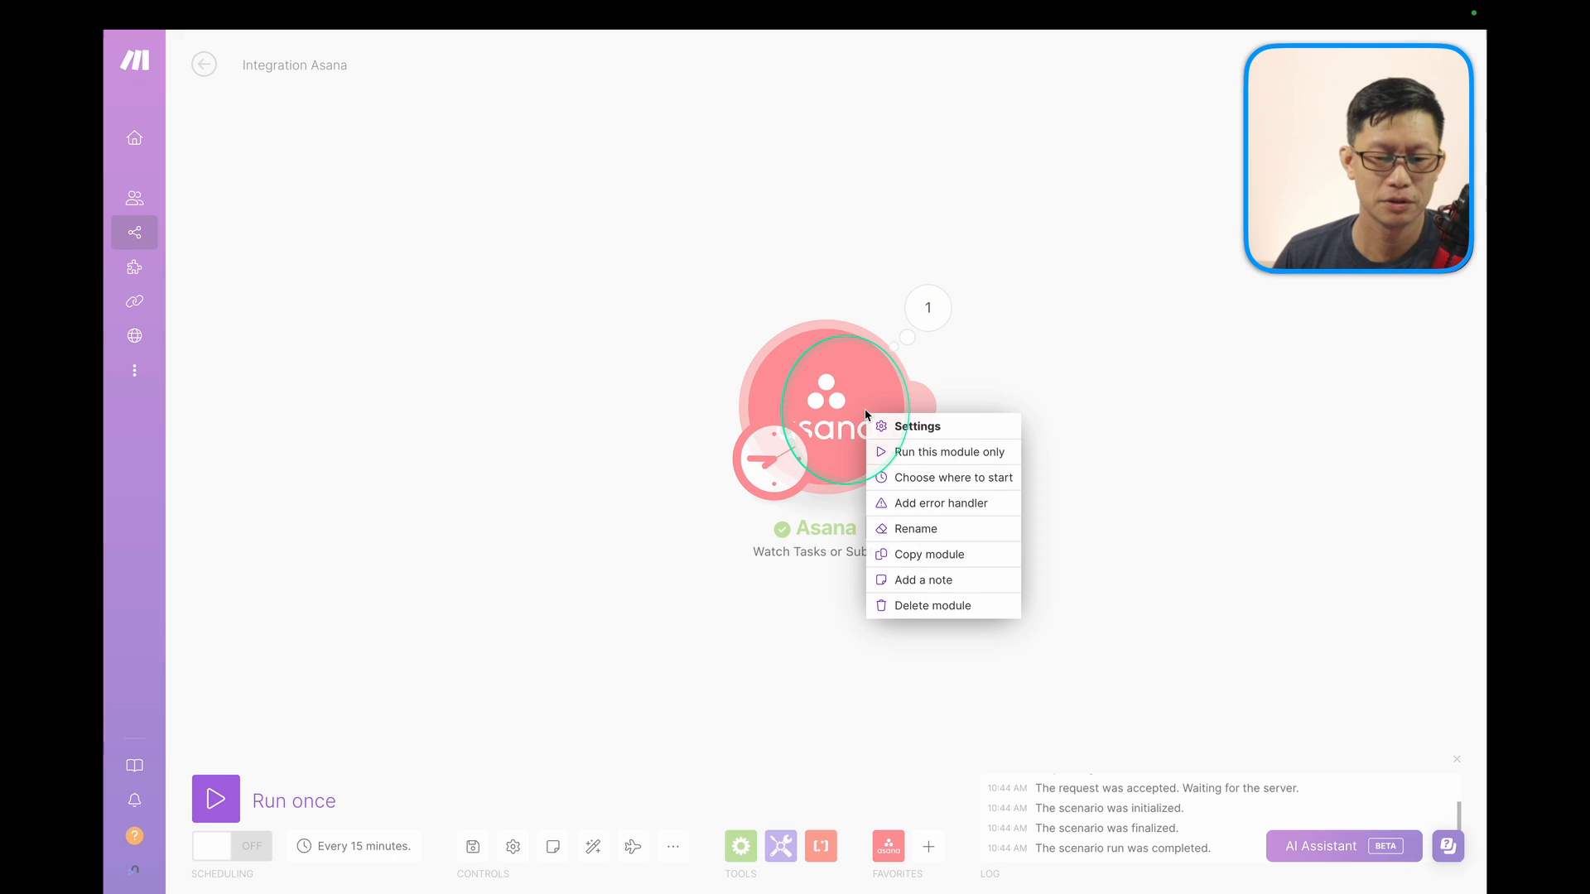
{"action": "left_click", "coordinate": [917, 454]}
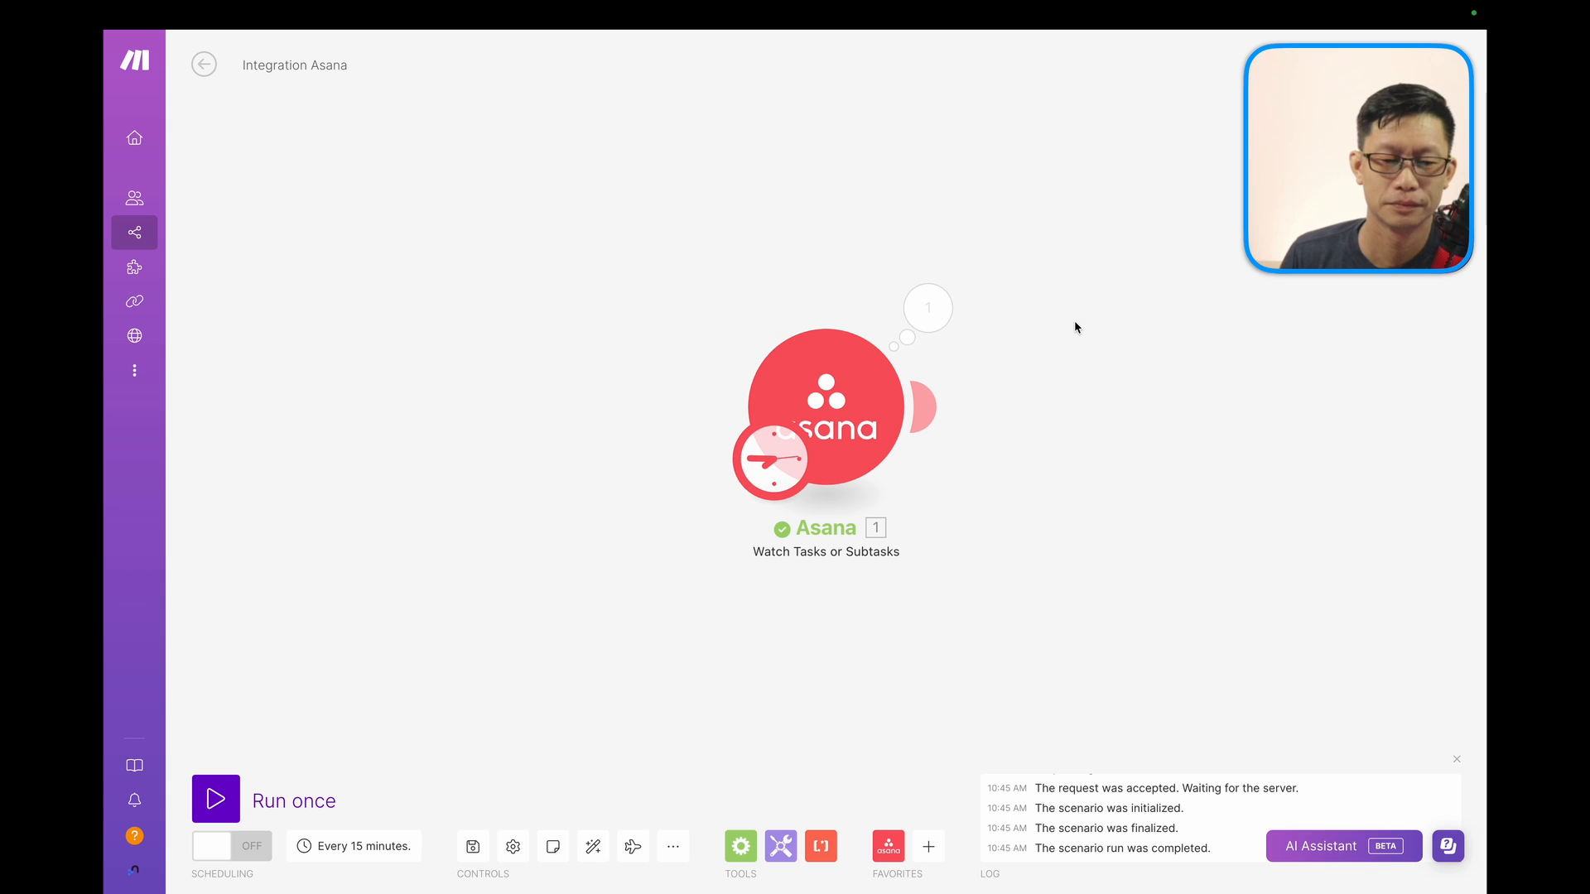
{"action": "left_click", "coordinate": [928, 308]}
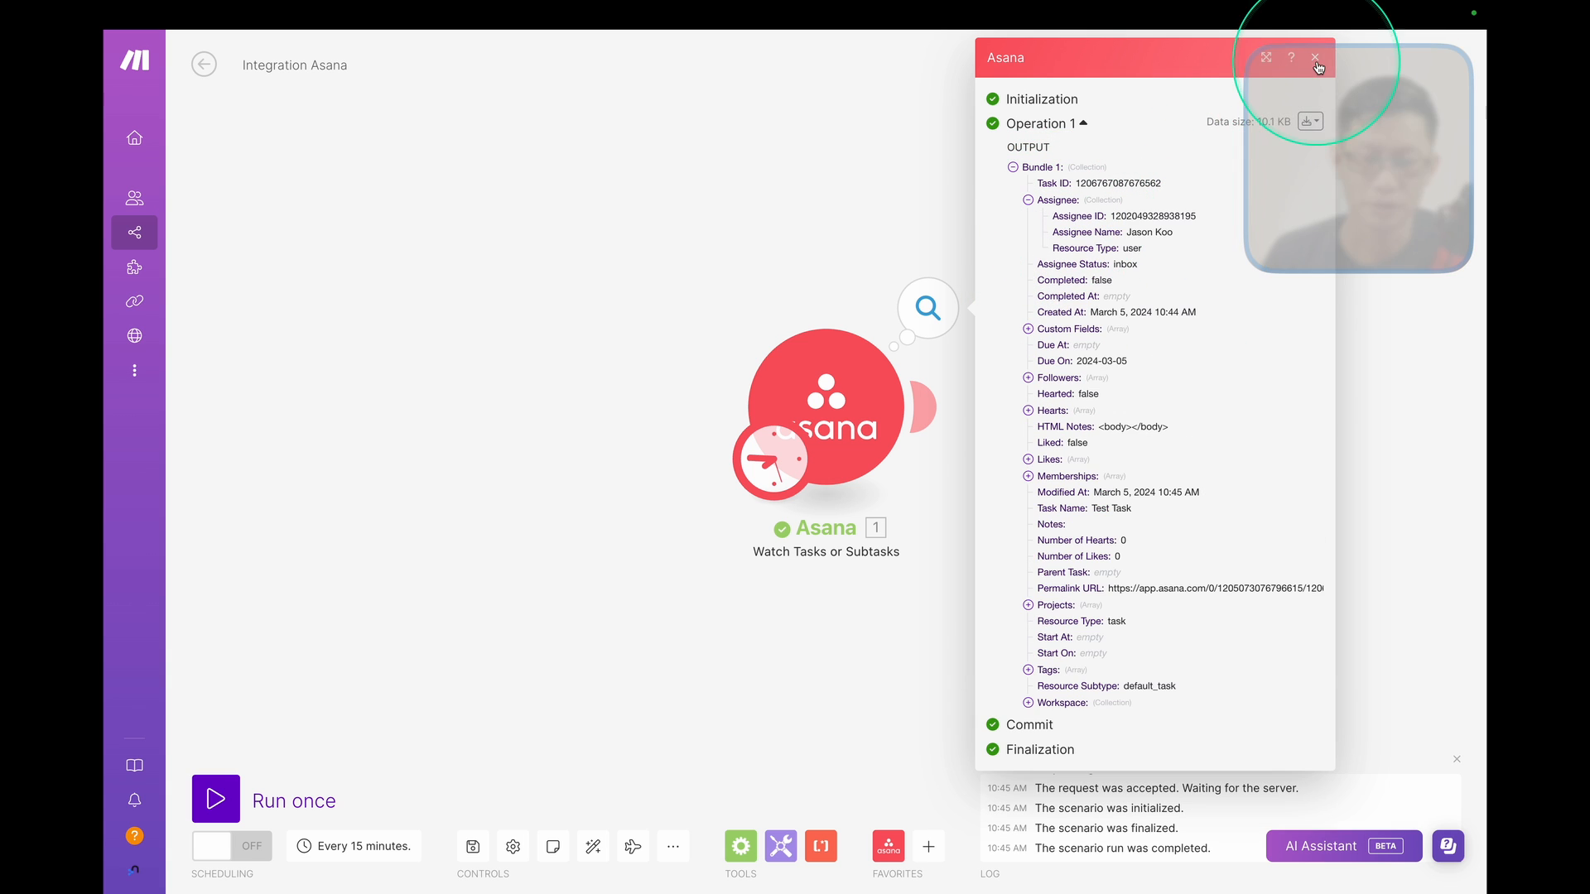
{"action": "left_click", "coordinate": [1316, 58]}
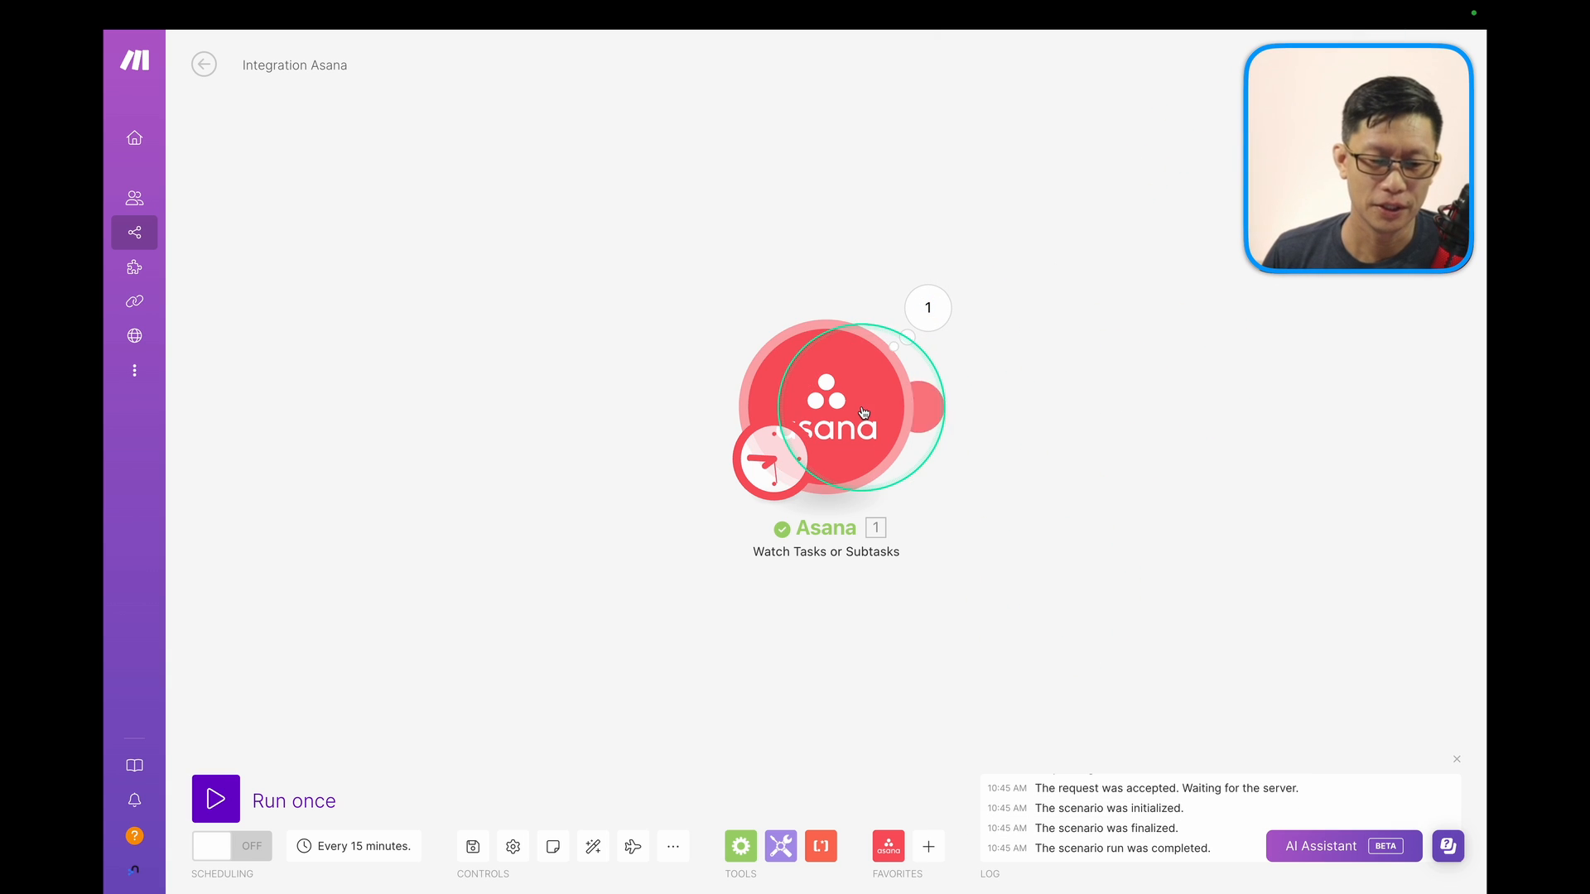
{"action": "left_click_drag", "start_coordinate": [823, 429], "coordinate": [530, 439]}
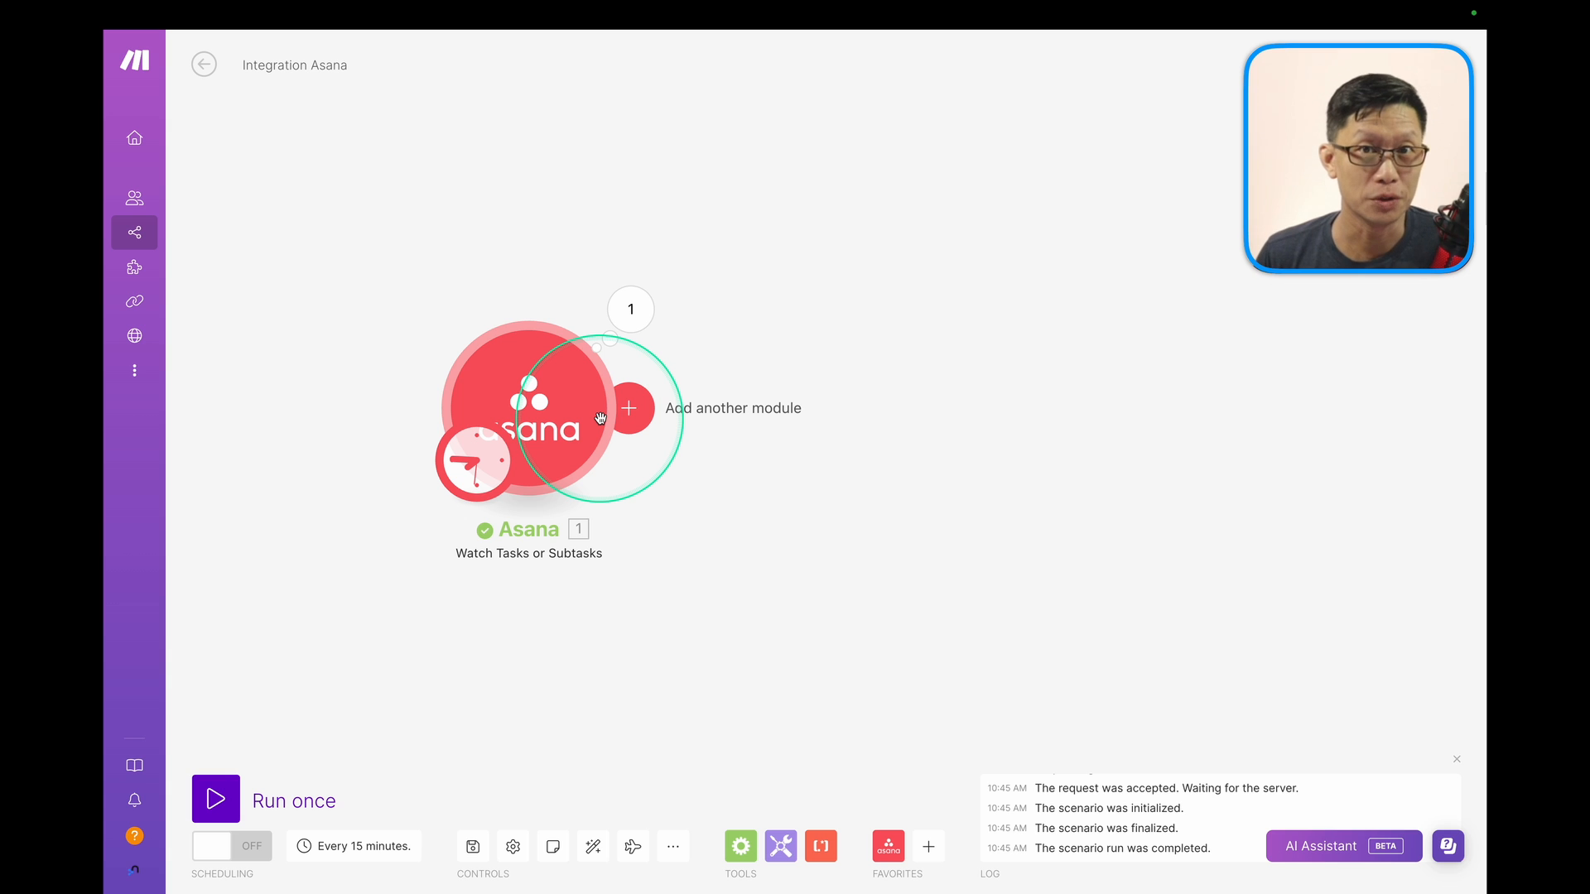
Favorite the HTTP app and add a Basic Auth request module after the Asana trigger.
{"action": "left_click", "coordinate": [928, 847]}
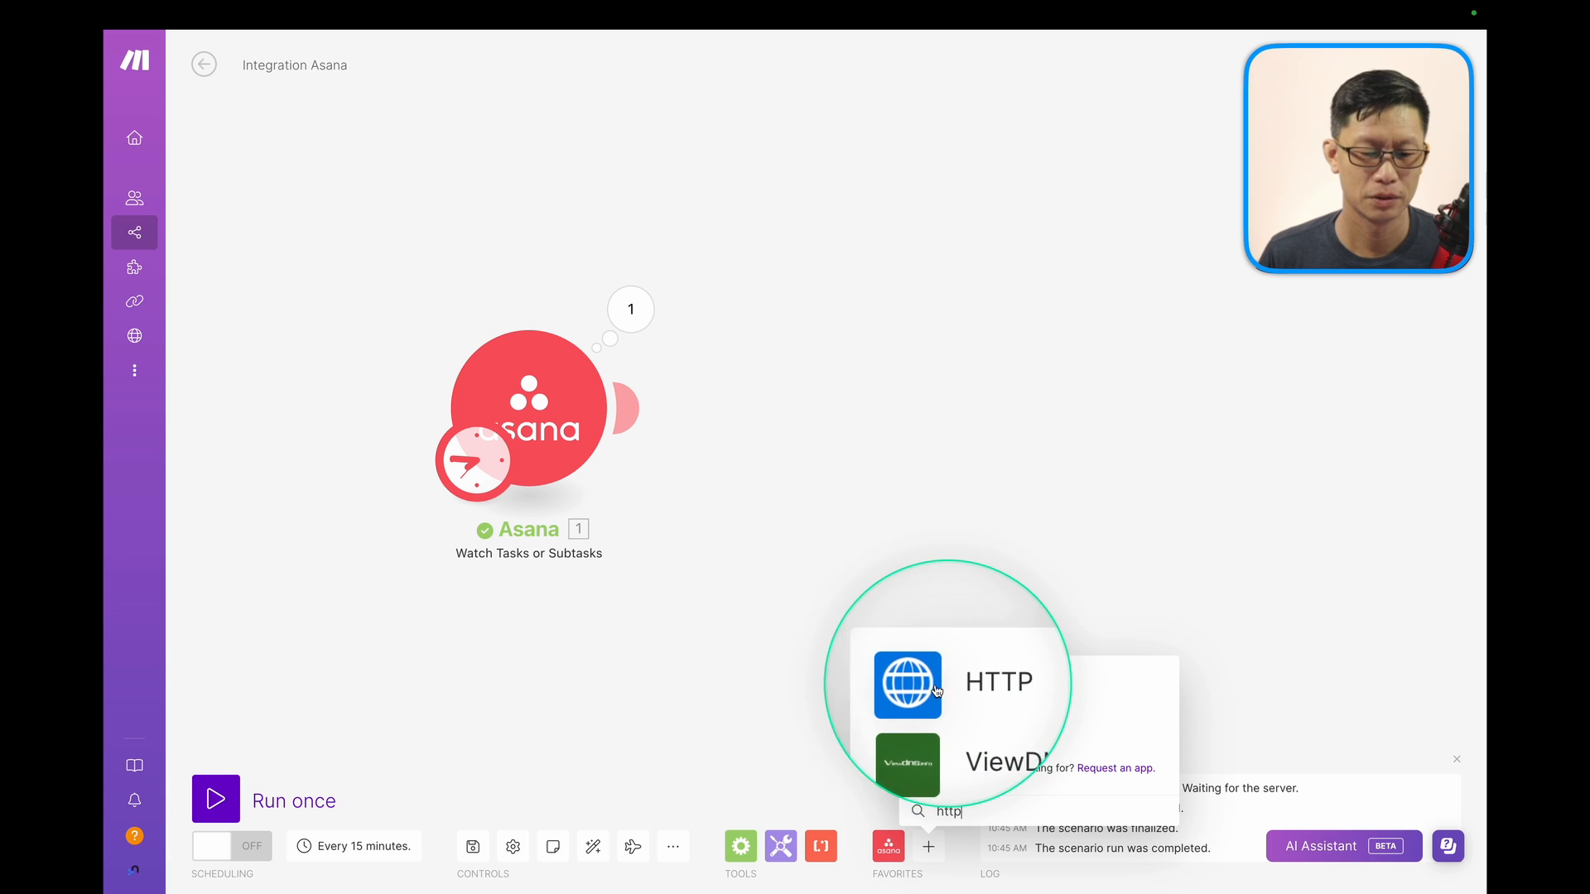
{"action": "left_click", "coordinate": [934, 683]}
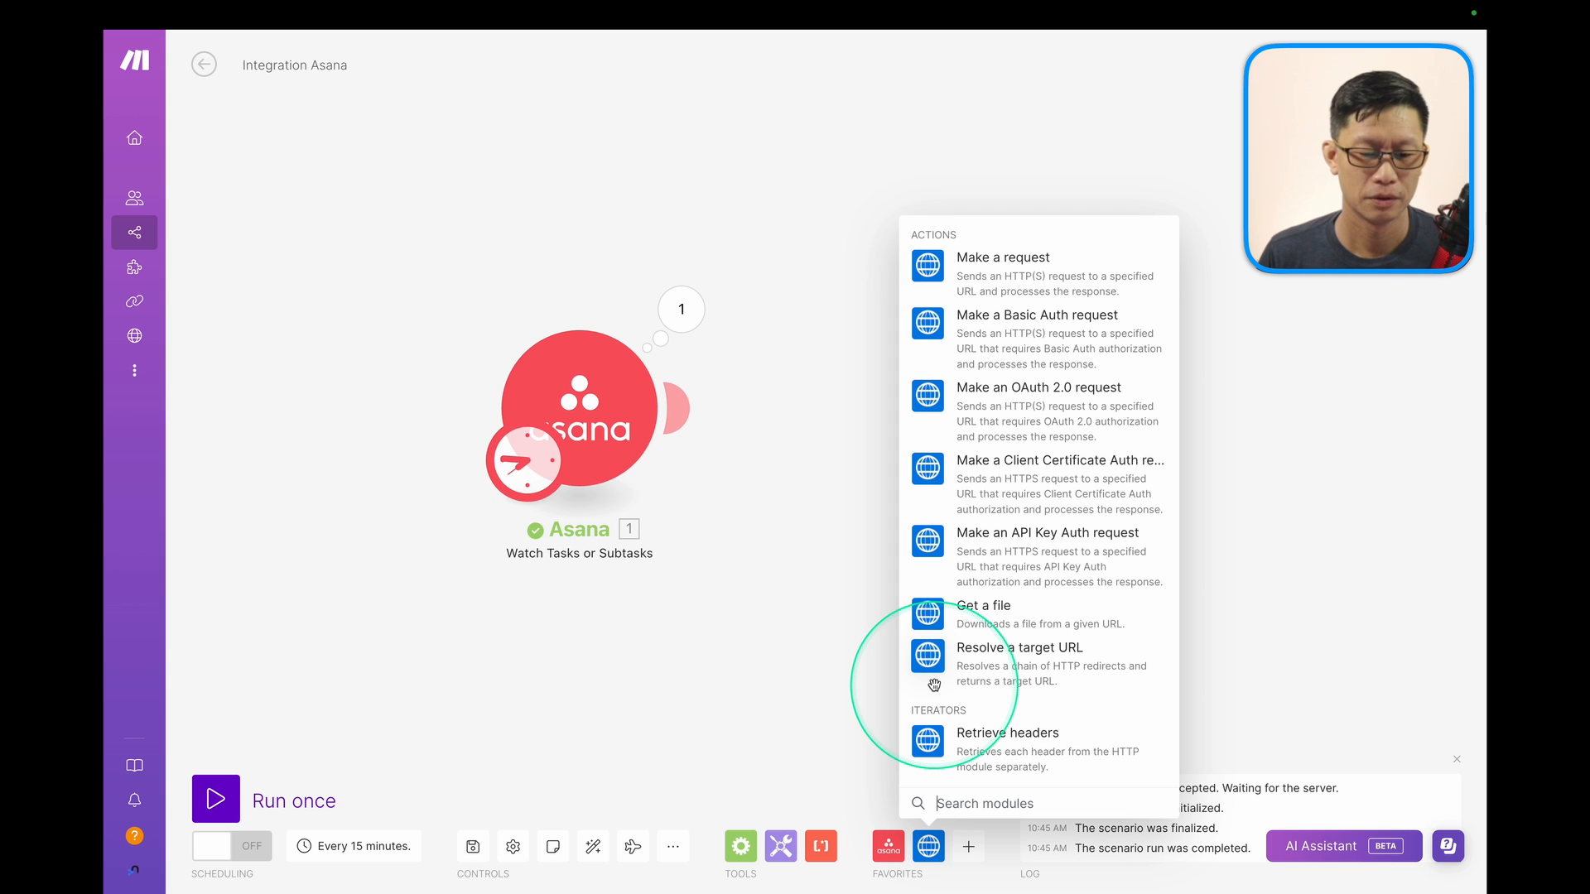
{"action": "left_click", "coordinate": [1019, 351]}
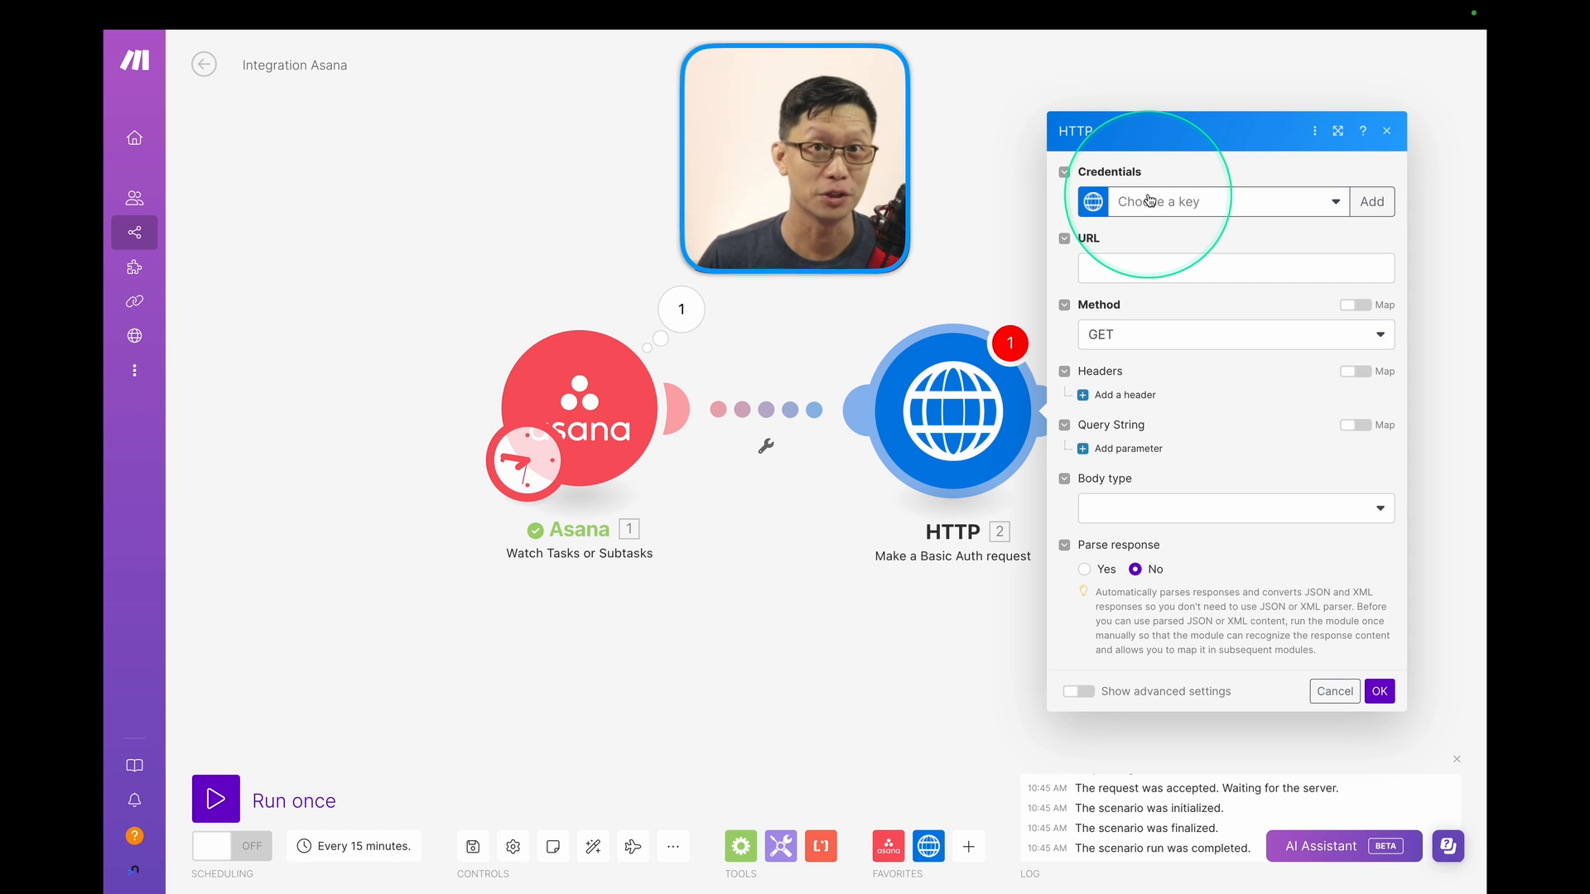
Drop the new-key attempt and select the saved My HTTP Basic Auth key as credentials.
{"action": "left_click", "coordinate": [1335, 202]}
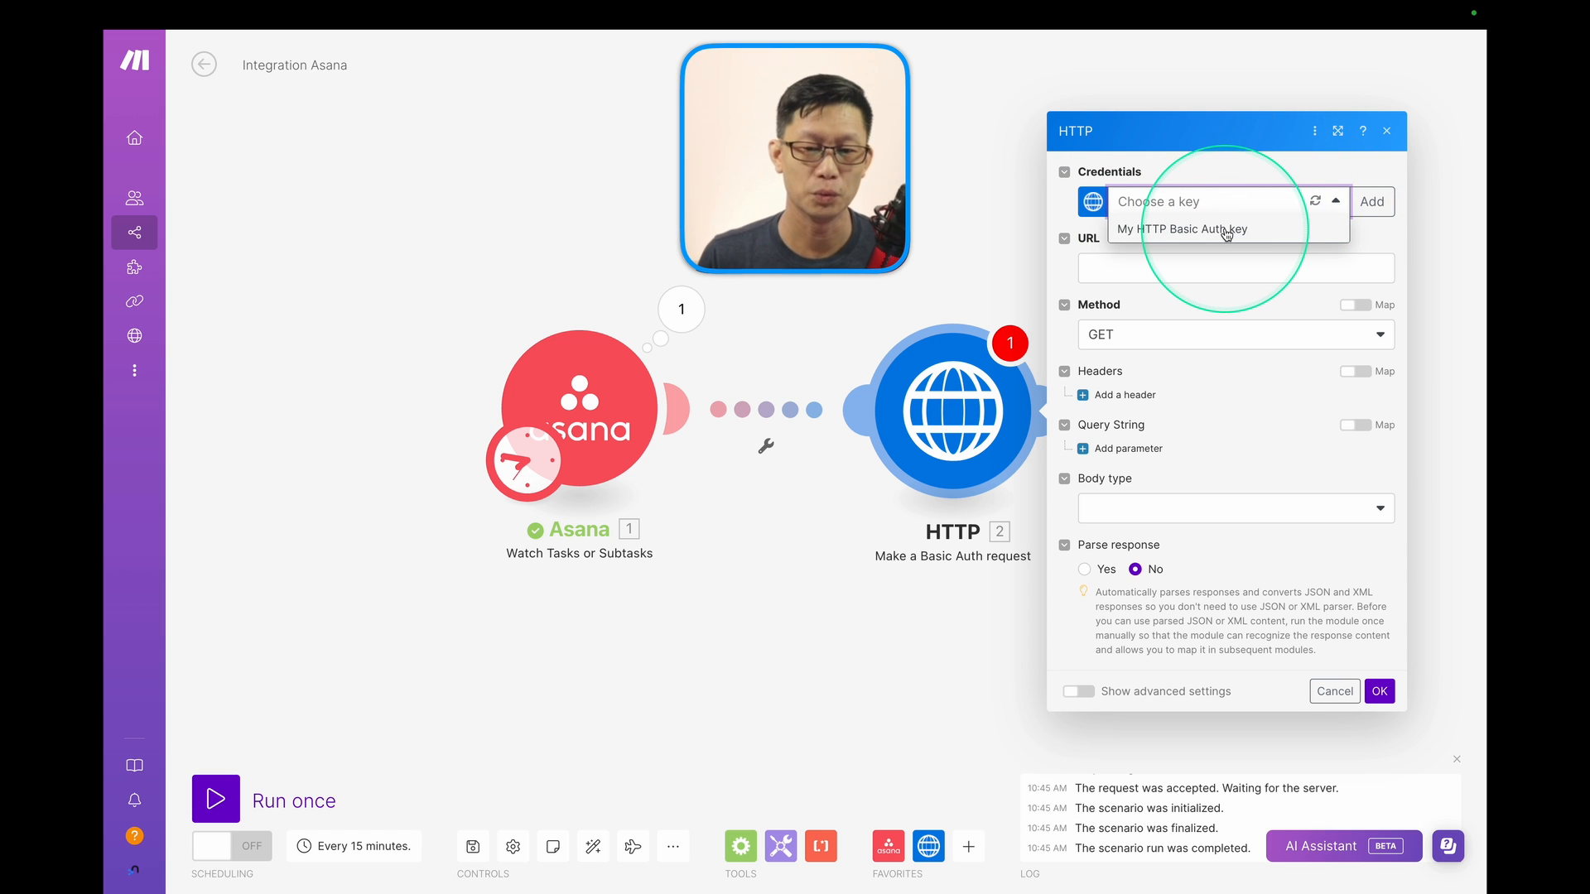
{"action": "left_click", "coordinate": [1371, 204]}
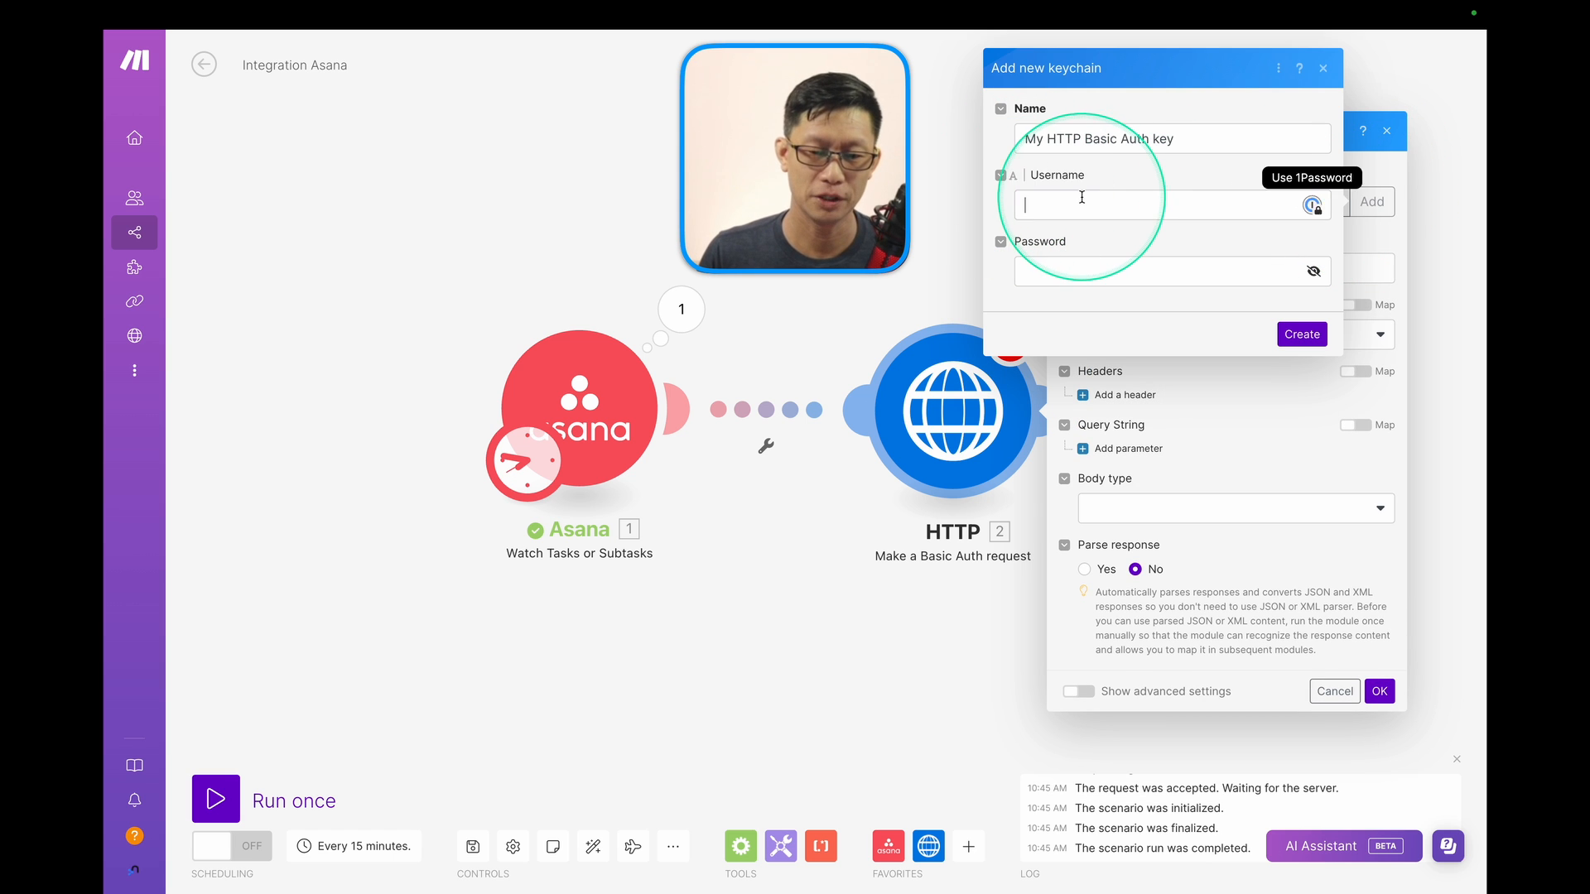
{"action": "left_click", "coordinate": [1081, 197]}
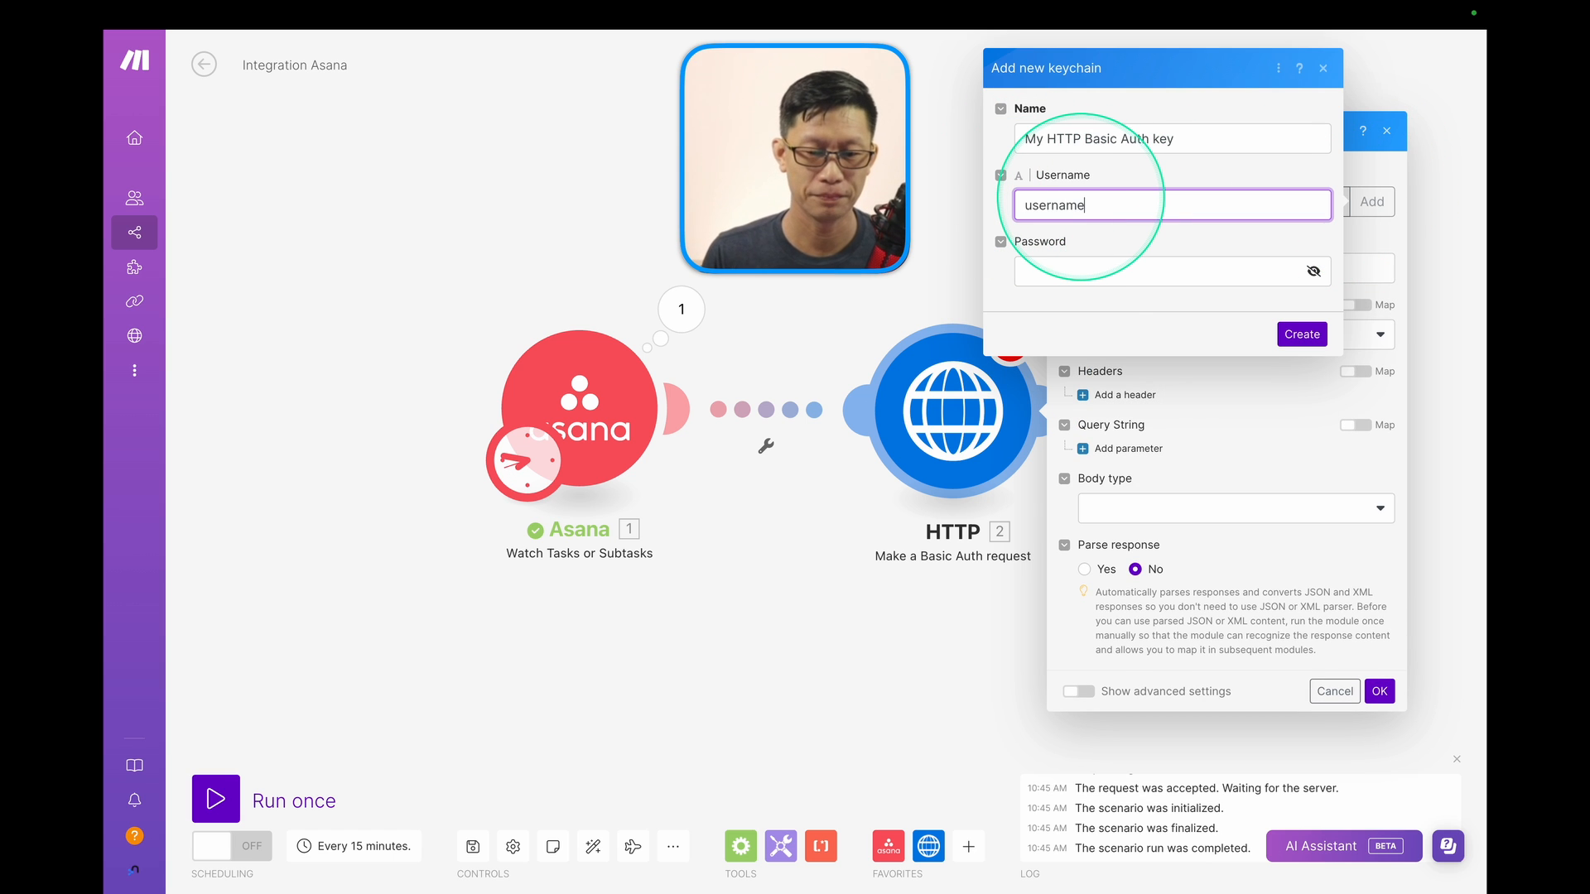
{"action": "left_click", "coordinate": [1068, 267]}
{"action": "left_click_drag", "start_coordinate": [1097, 205], "coordinate": [1010, 206]}
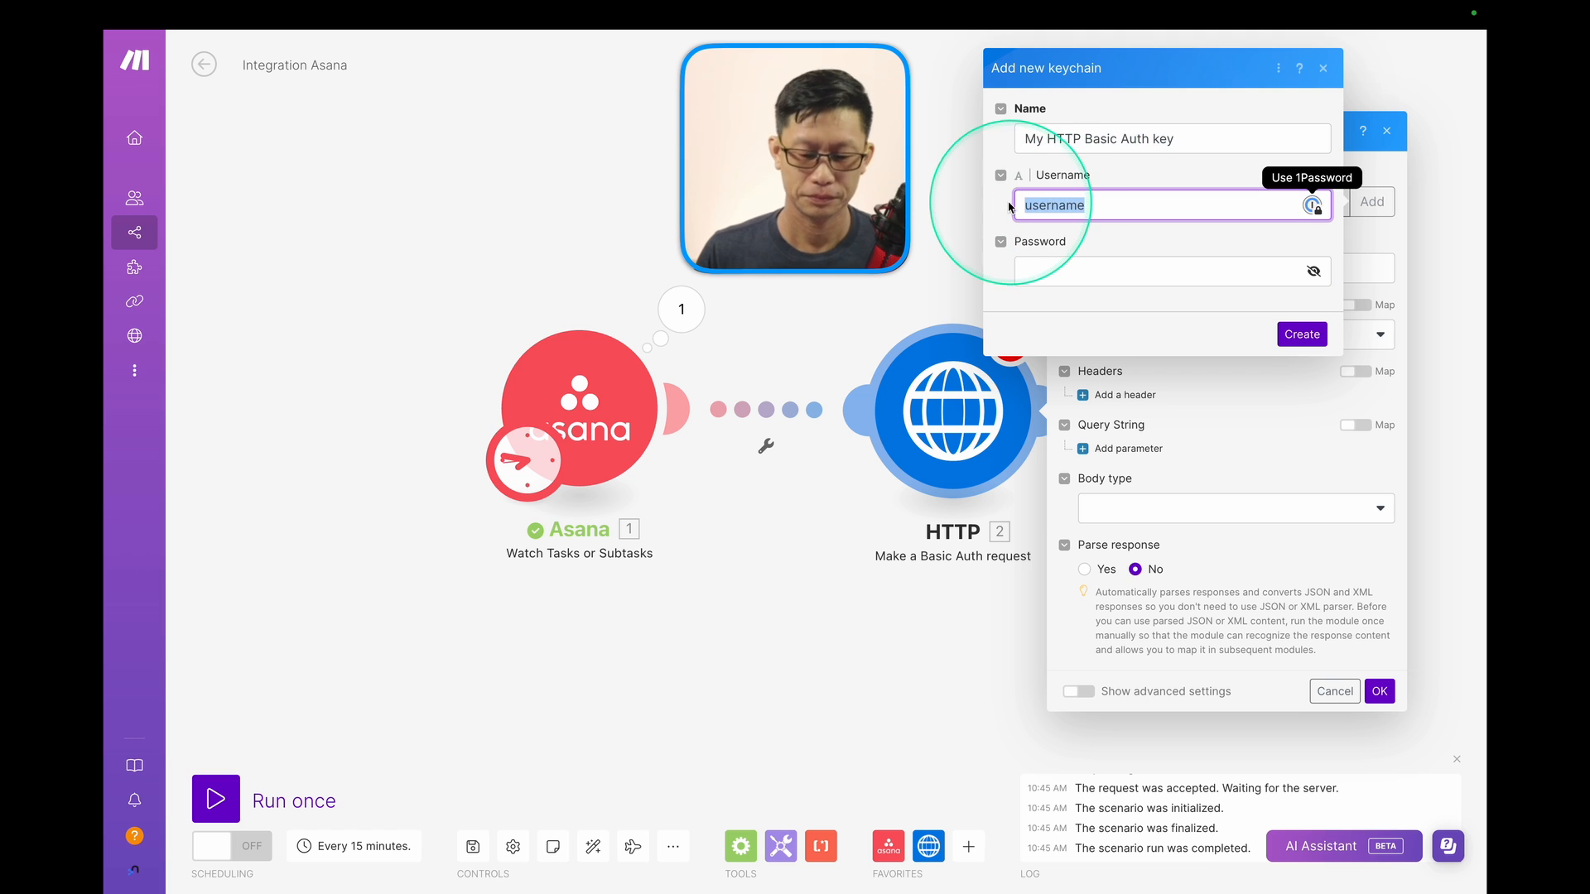
{"action": "key", "text": "BackSpace"}
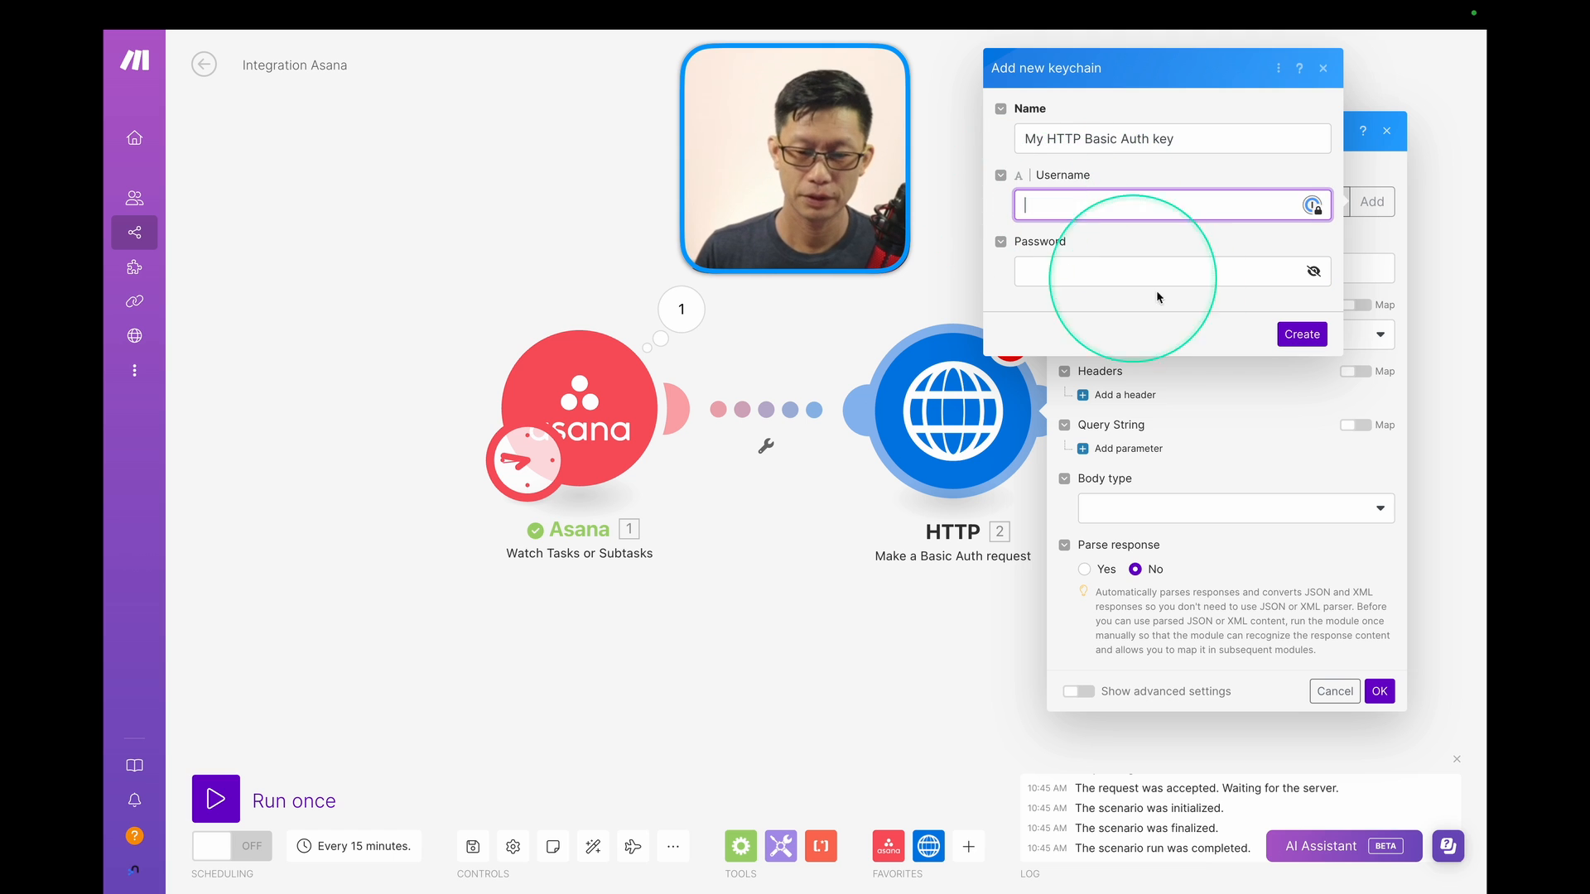
{"action": "left_click", "coordinate": [1325, 70]}
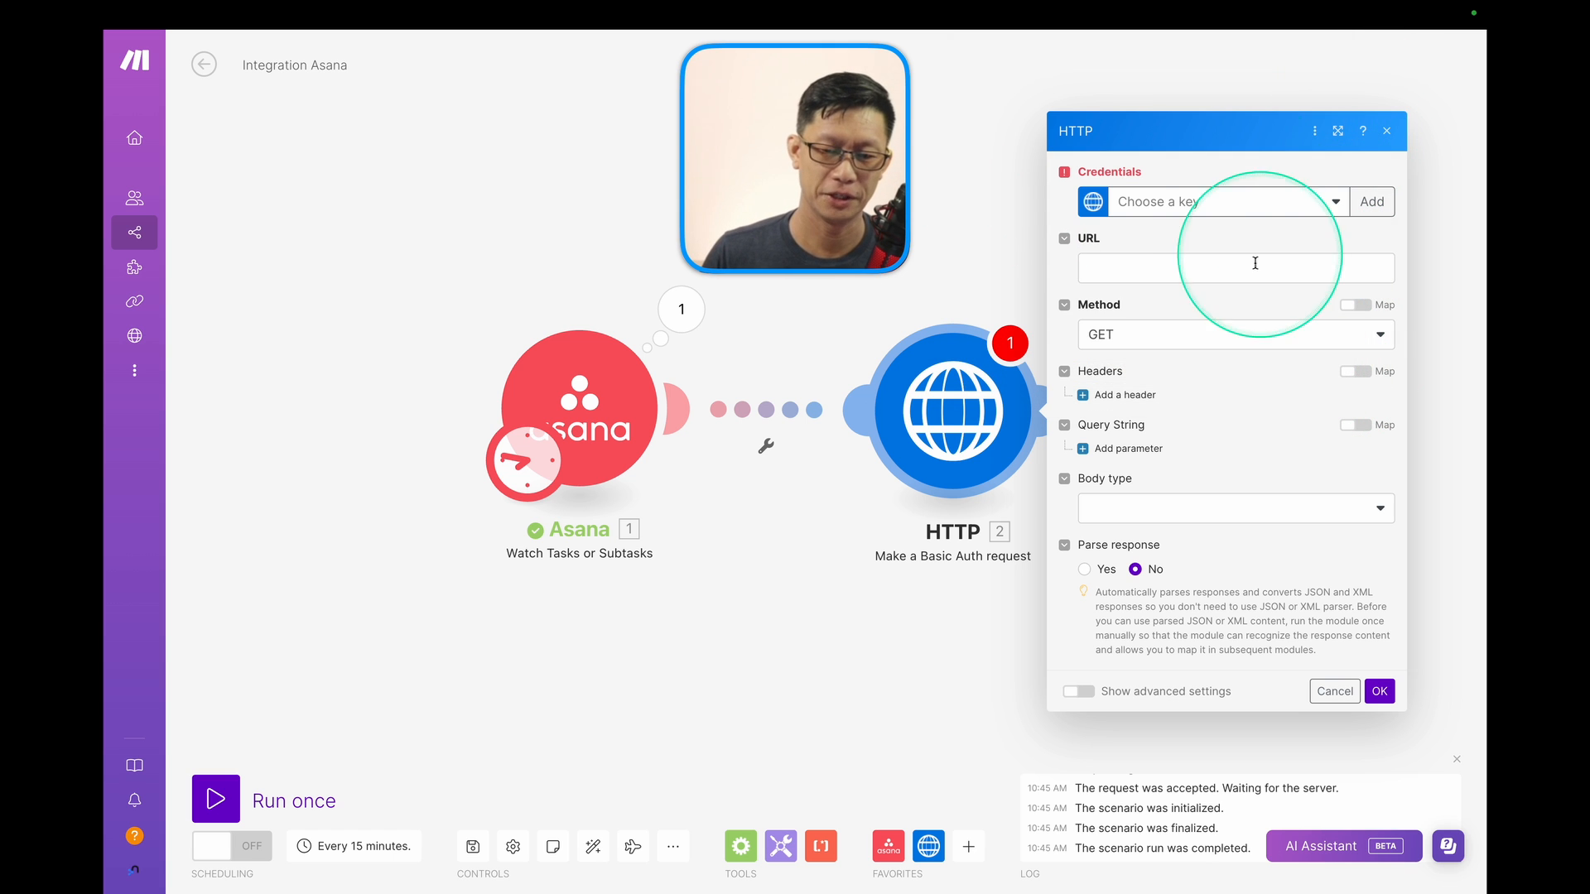
{"action": "left_click", "coordinate": [1338, 207]}
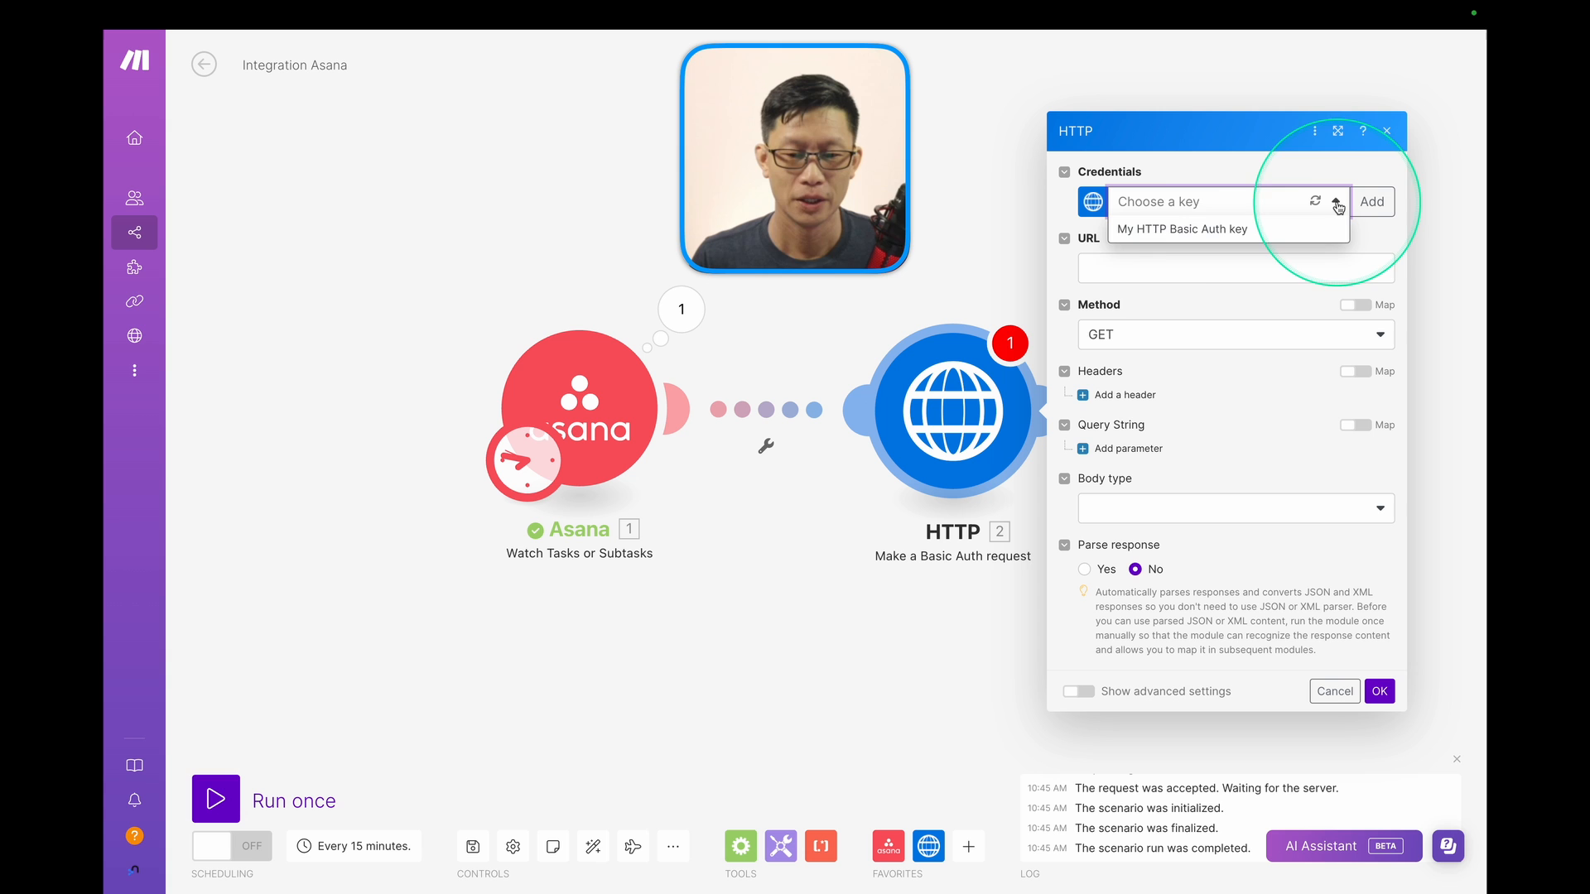
{"action": "left_click", "coordinate": [1222, 228]}
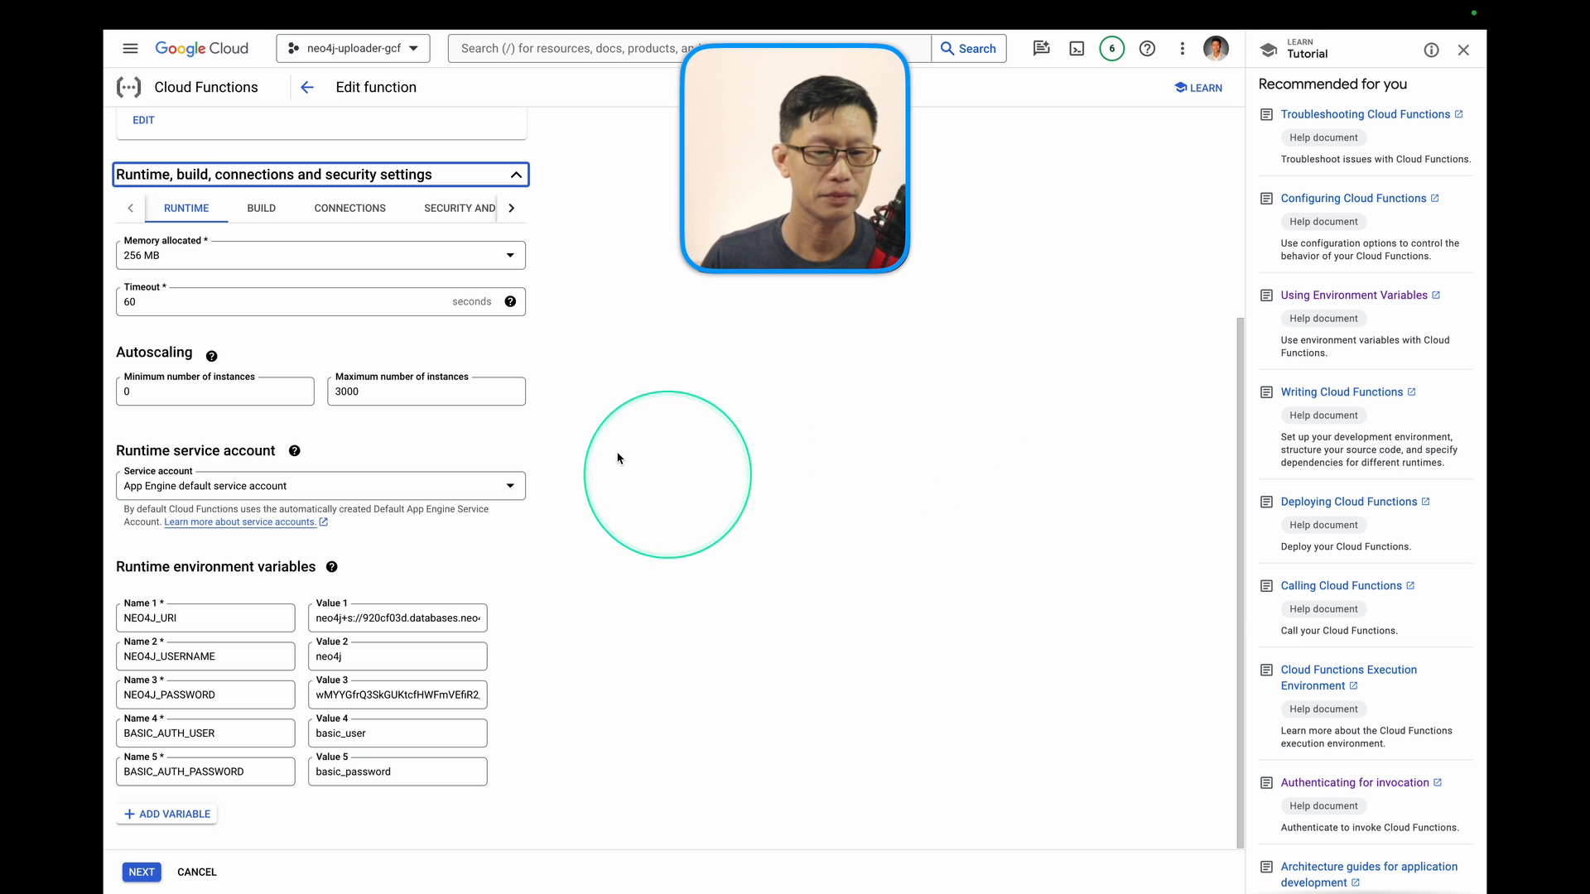
Copy function-1's HTTP trigger URL from its Trigger tab in Cloud Functions.
{"action": "left_click", "coordinate": [178, 89]}
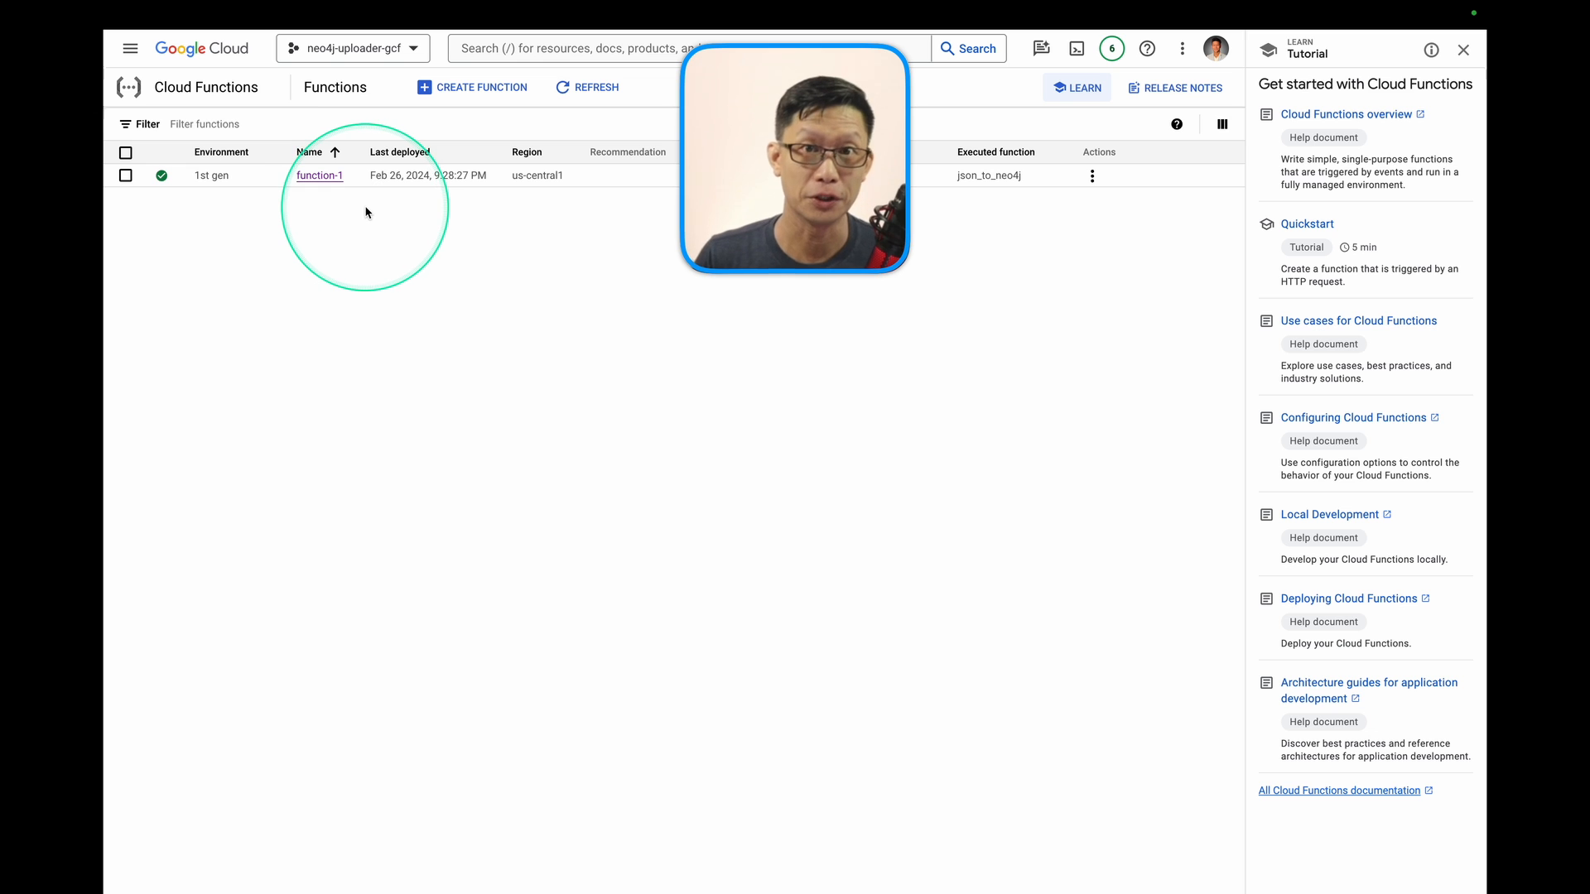
{"action": "left_click", "coordinate": [320, 175]}
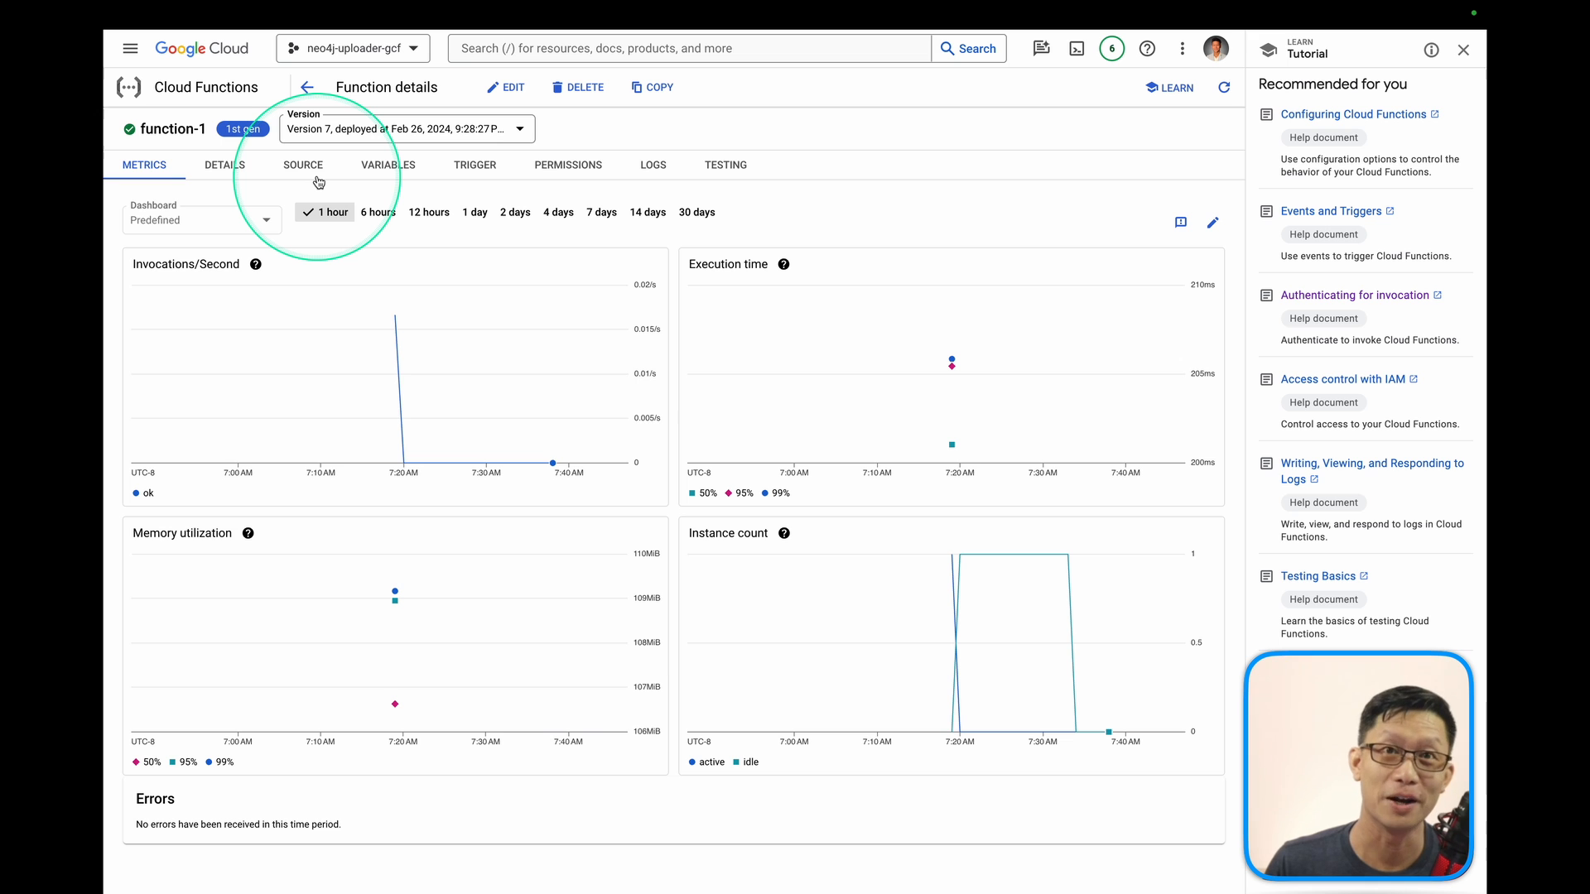
{"action": "left_click", "coordinate": [475, 165]}
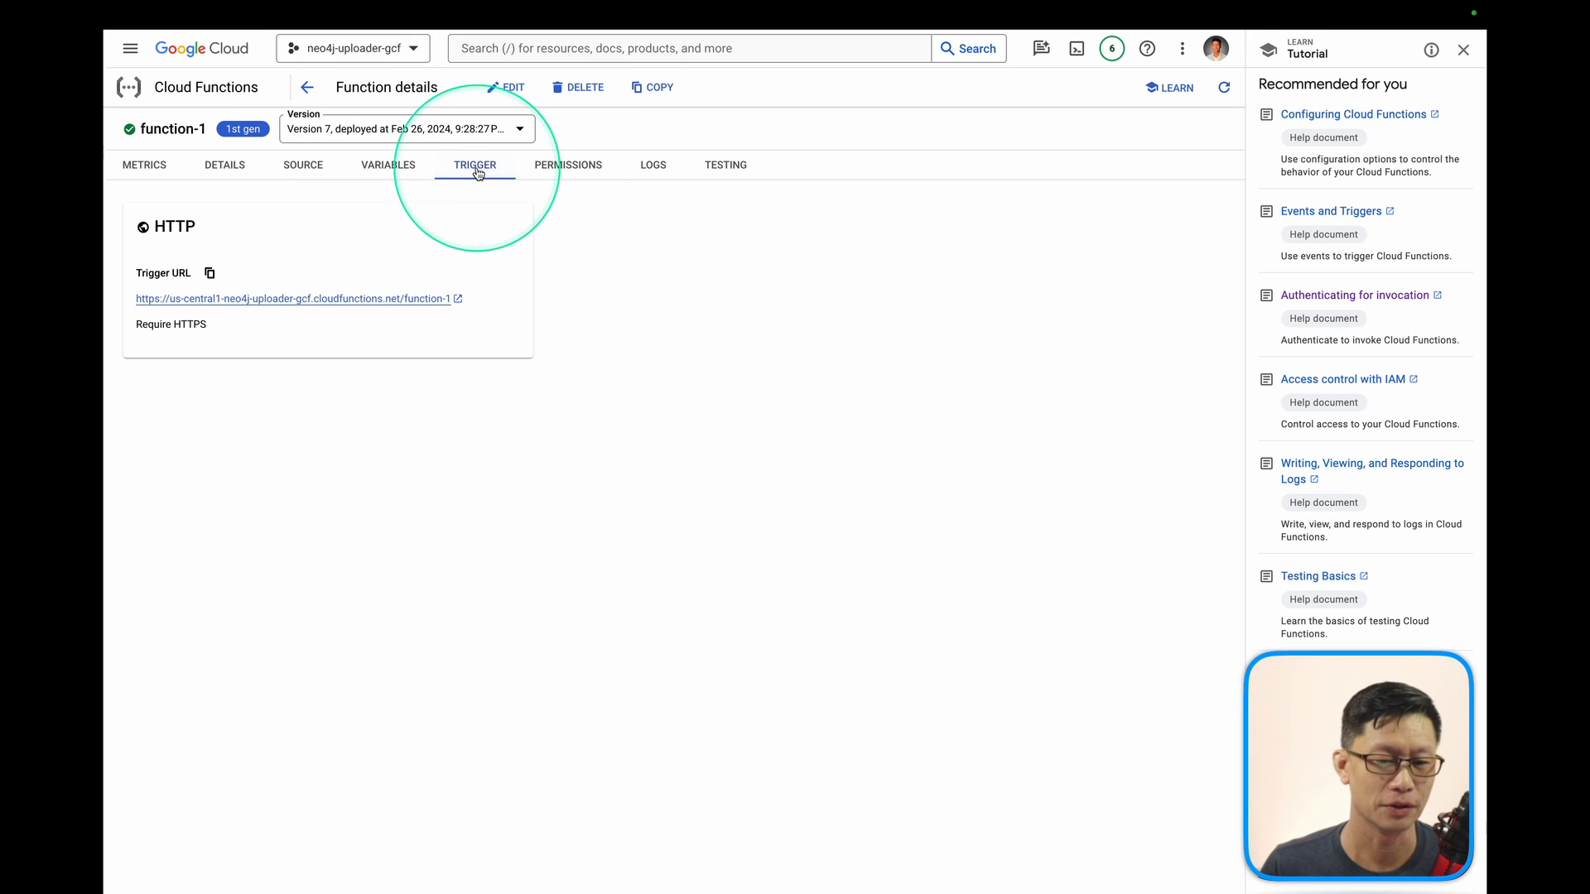
{"action": "left_click", "coordinate": [210, 272]}
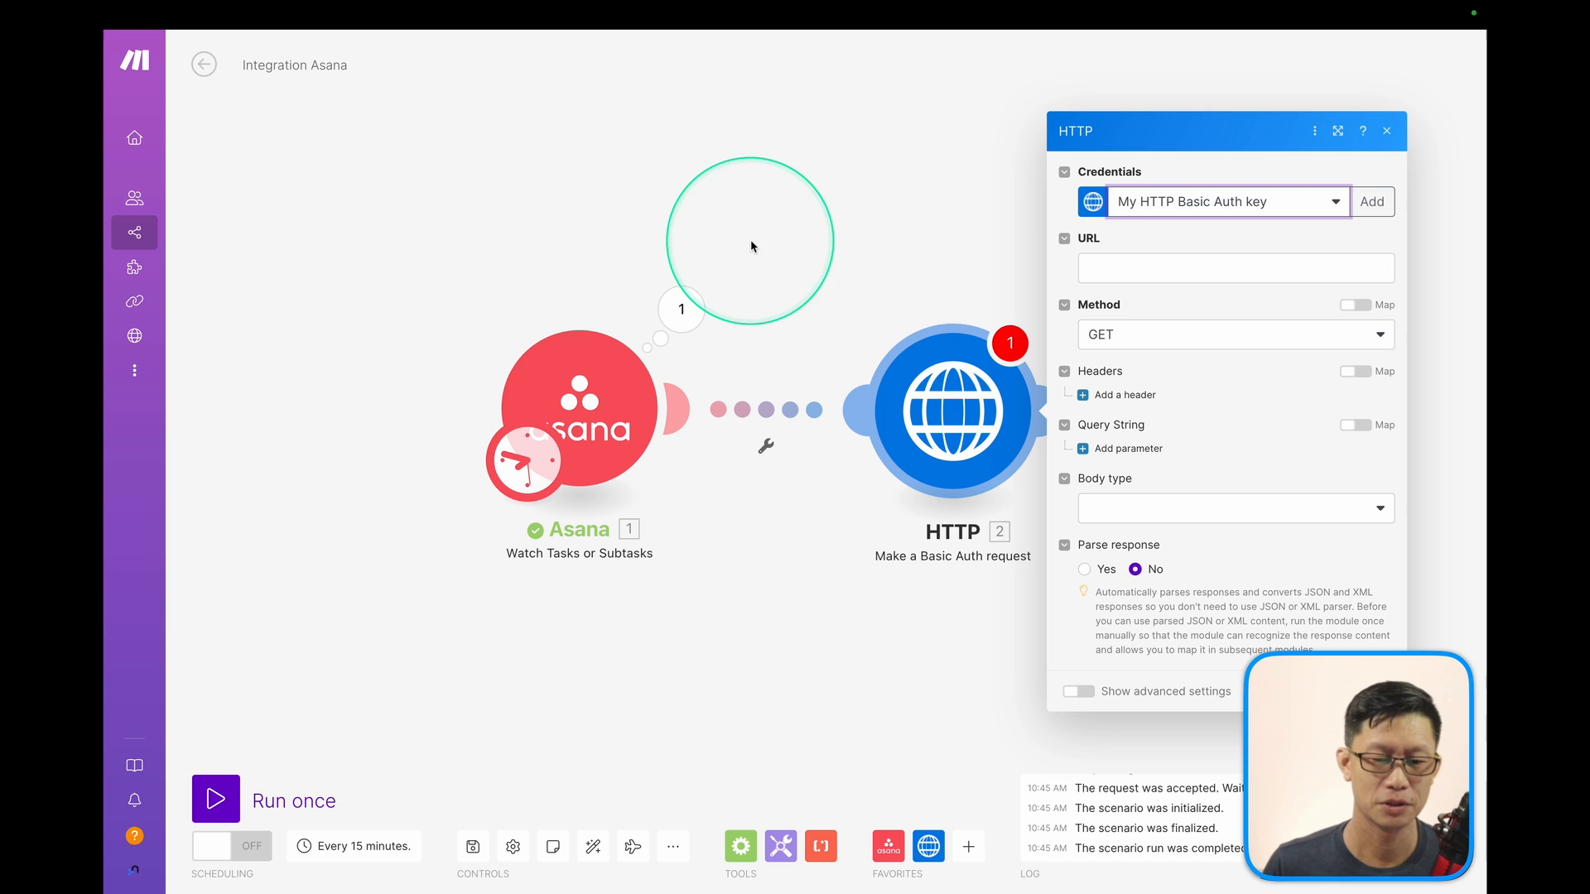
Paste function-1's trigger URL and set method POST, body type Raw, content type JSON (application/json).
{"action": "left_click", "coordinate": [1101, 268]}
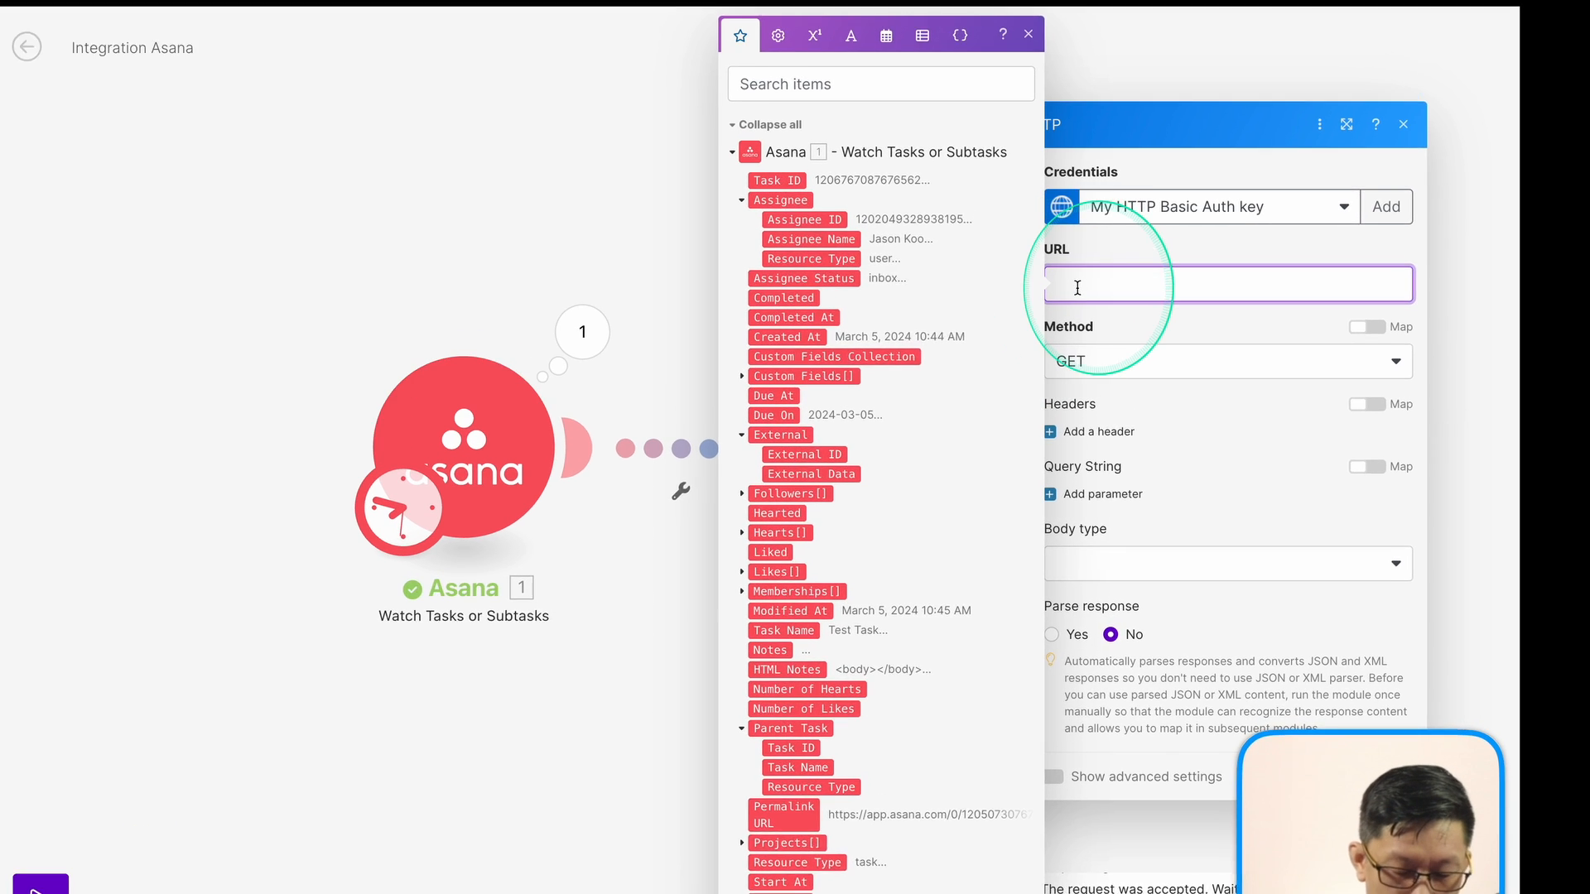
{"action": "key", "text": "ctrl+v"}
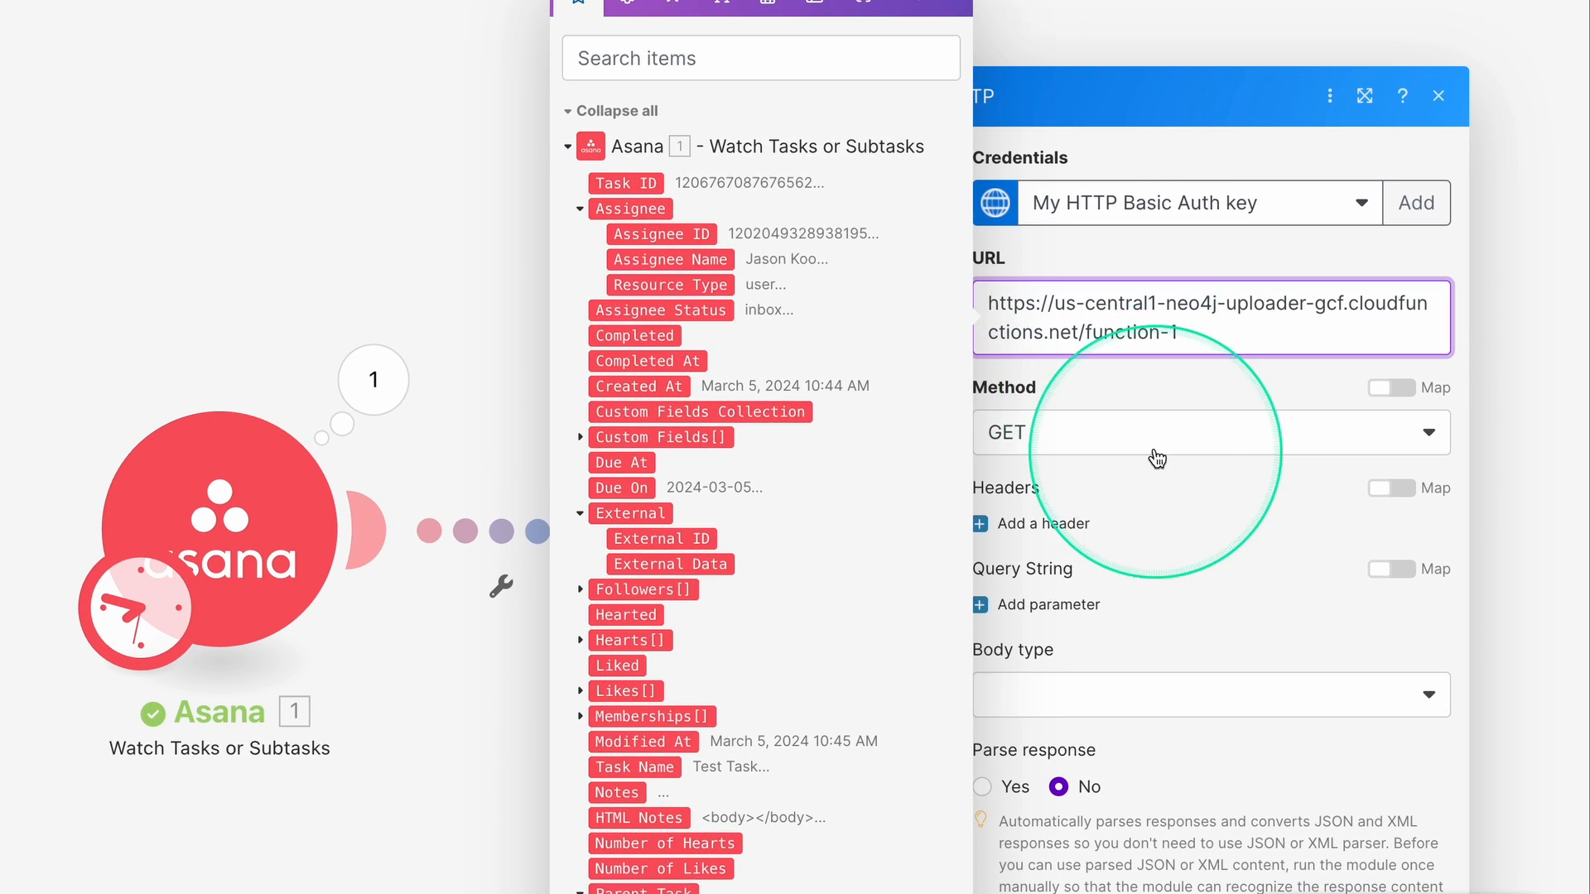
{"action": "left_click", "coordinate": [1101, 410]}
{"action": "left_click", "coordinate": [1029, 563]}
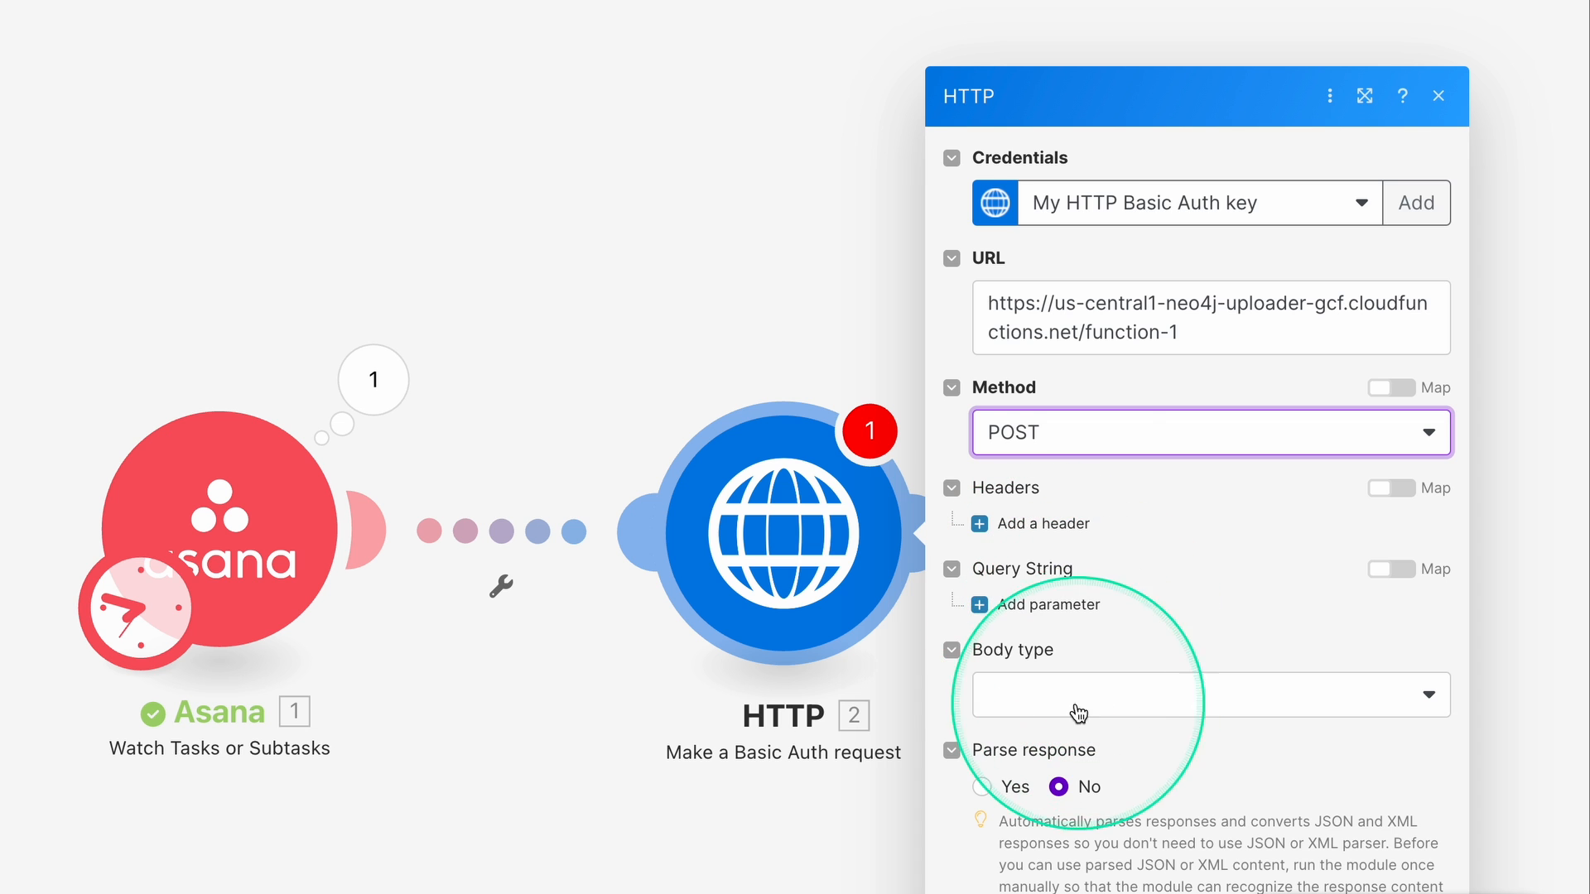
{"action": "left_click", "coordinate": [1167, 713]}
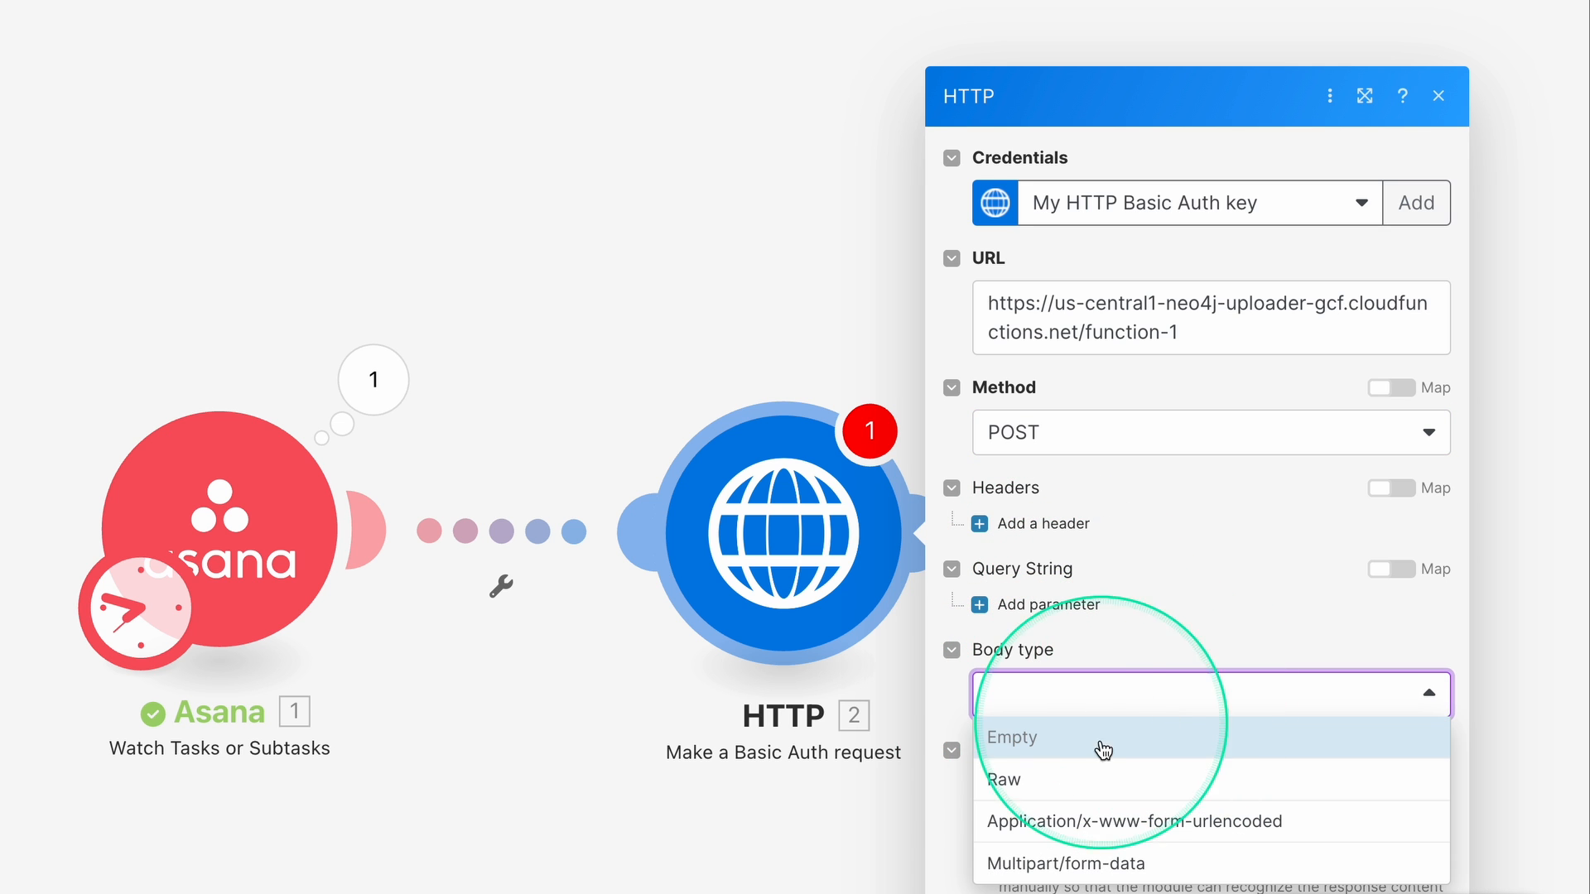
{"action": "left_click", "coordinate": [1040, 778]}
{"action": "scroll", "coordinate": [1076, 692], "scroll_direction": "down", "scroll_amount": 1}
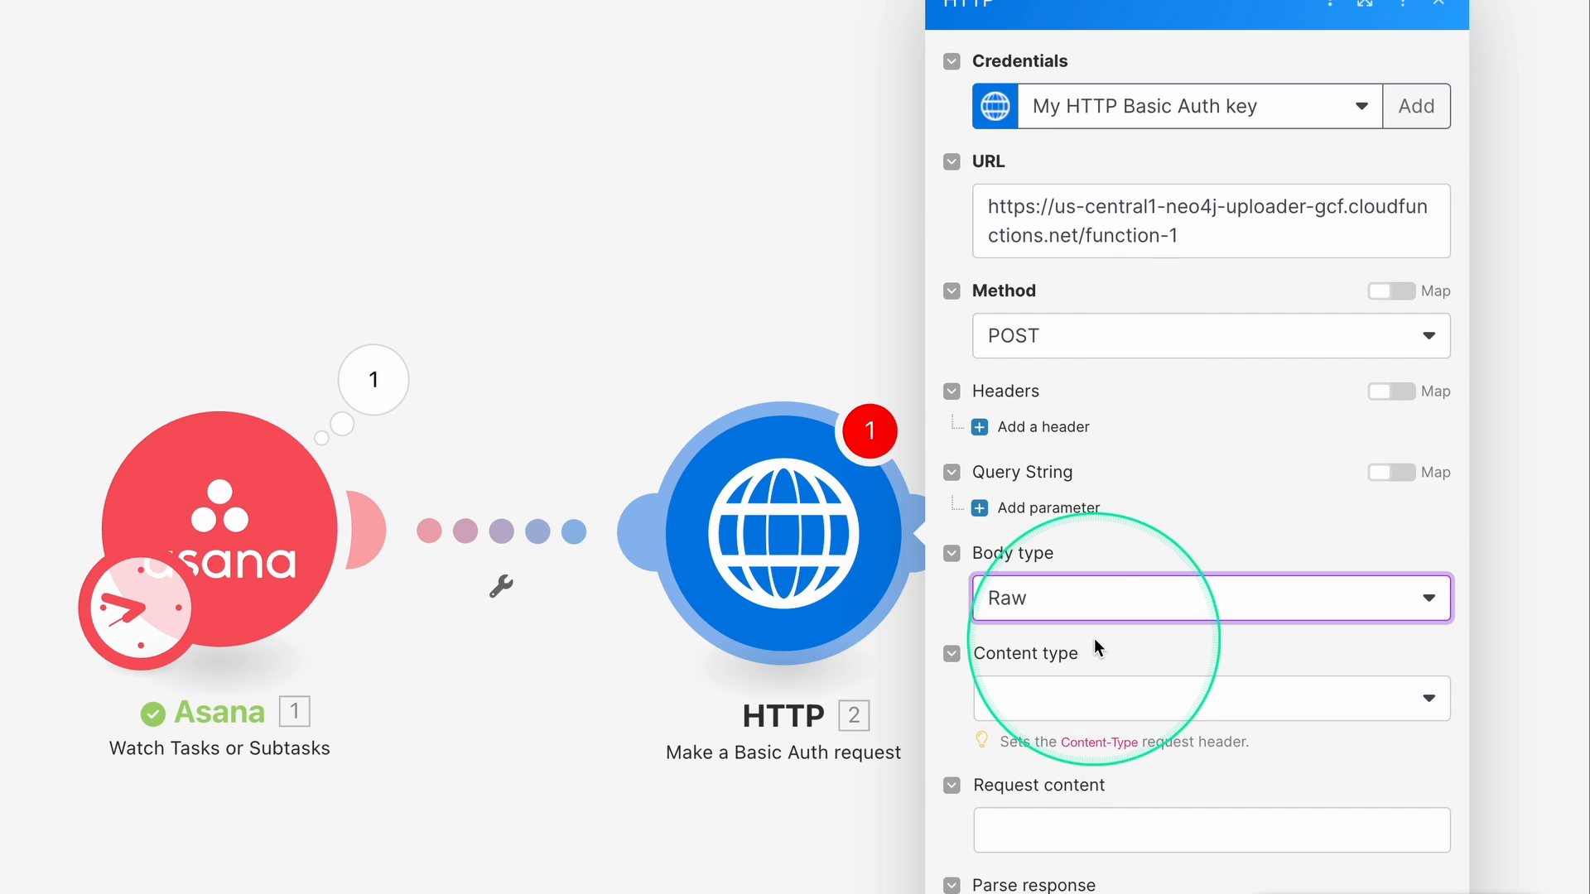
{"action": "left_click", "coordinate": [1016, 703]}
{"action": "left_click", "coordinate": [1029, 827]}
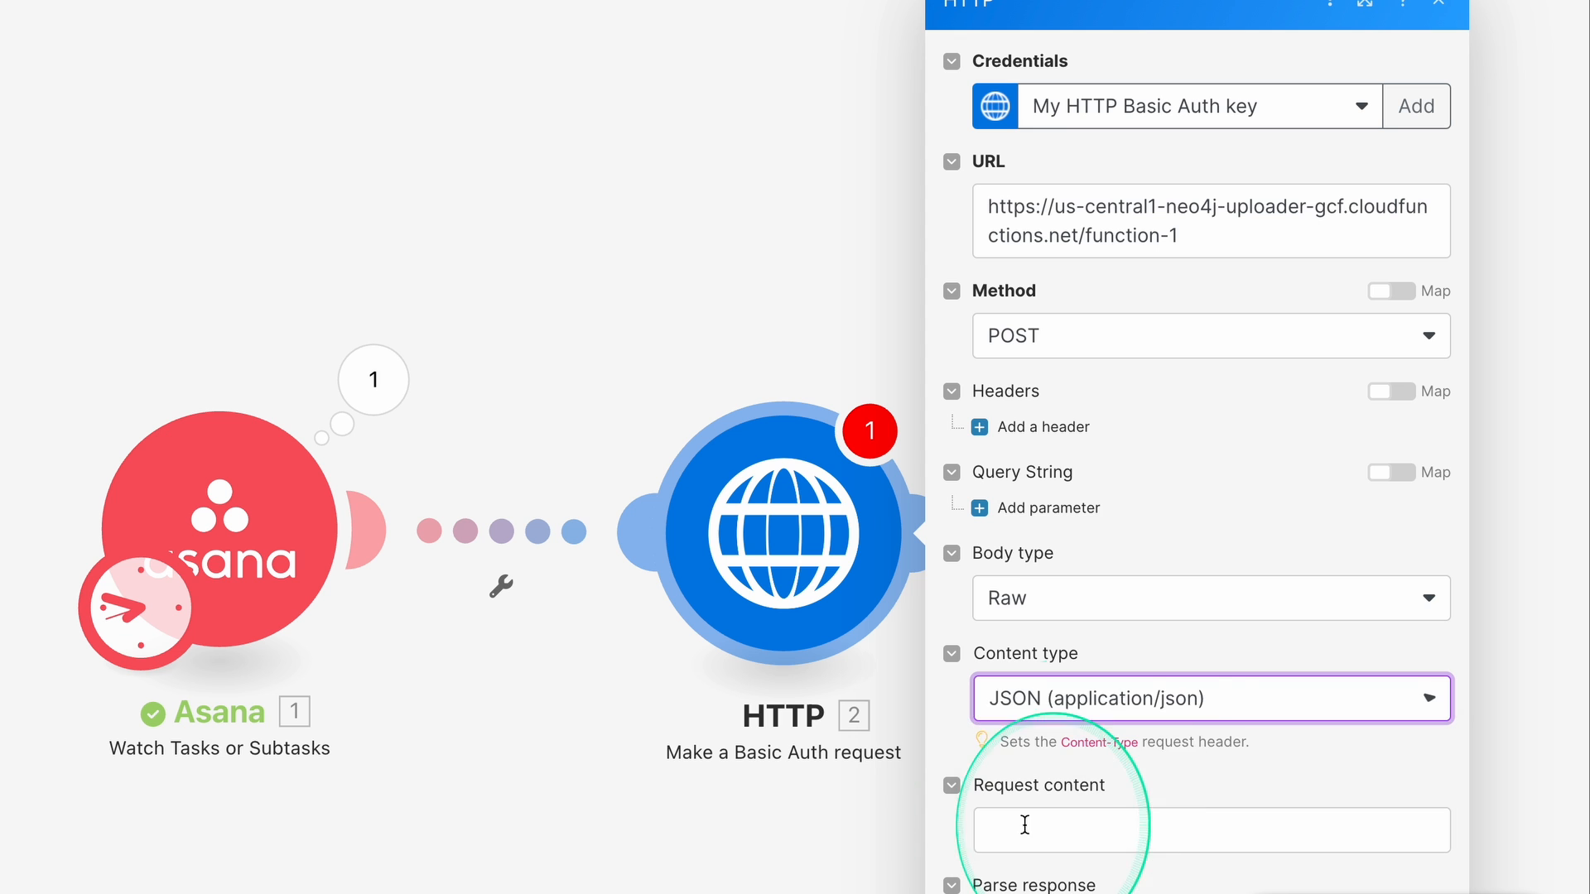
Select all of sample.json's code on GitHub, then return to Make's Request content field.
{"action": "left_click", "coordinate": [1052, 831]}
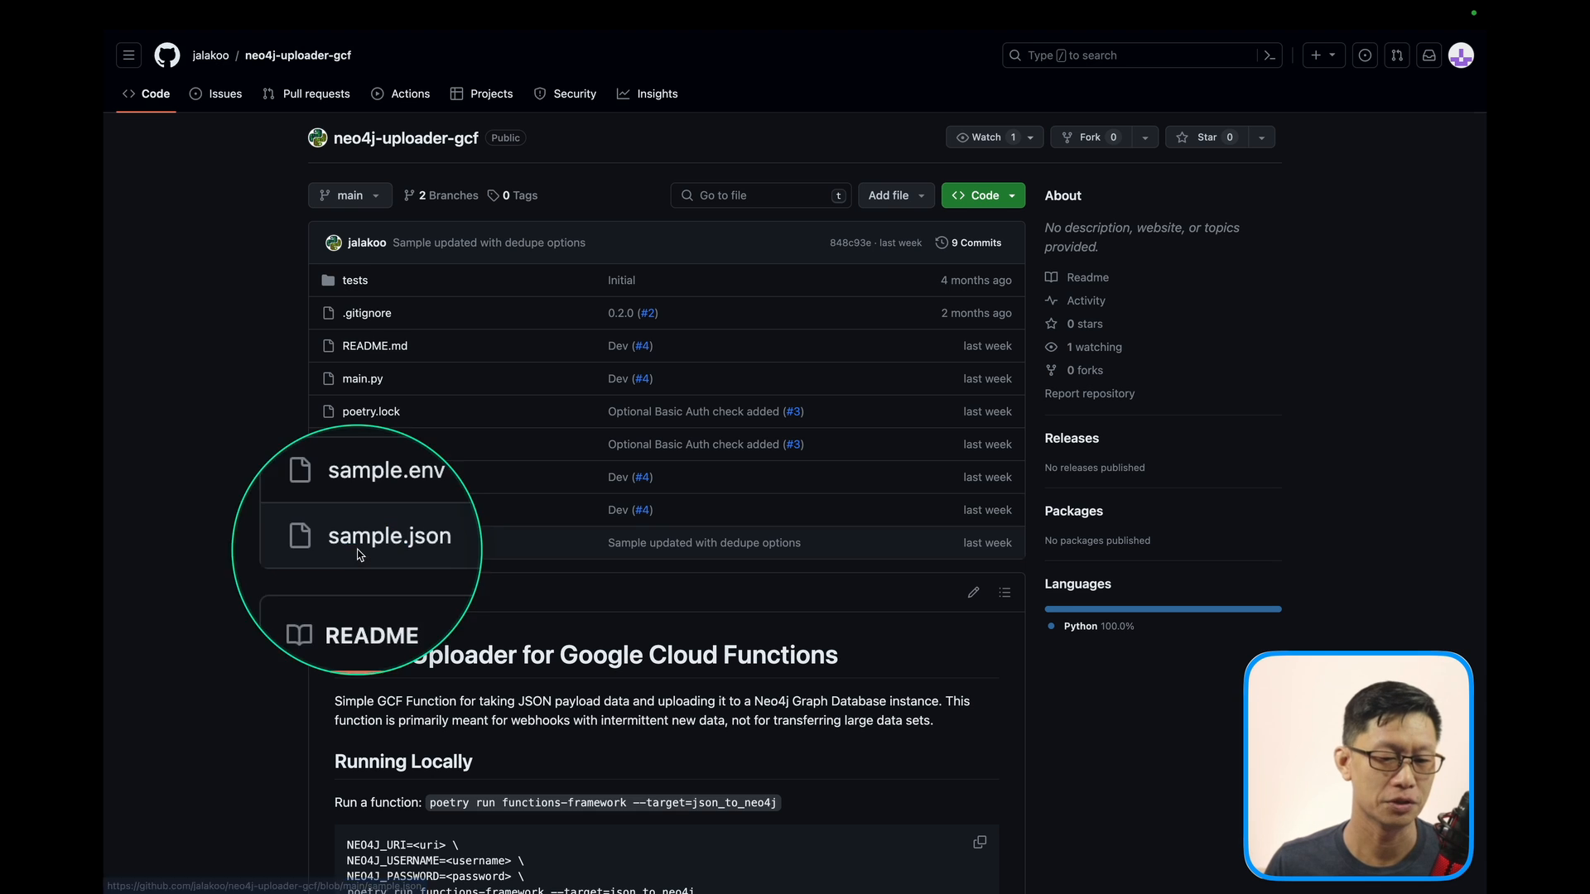
{"action": "left_click", "coordinate": [387, 552]}
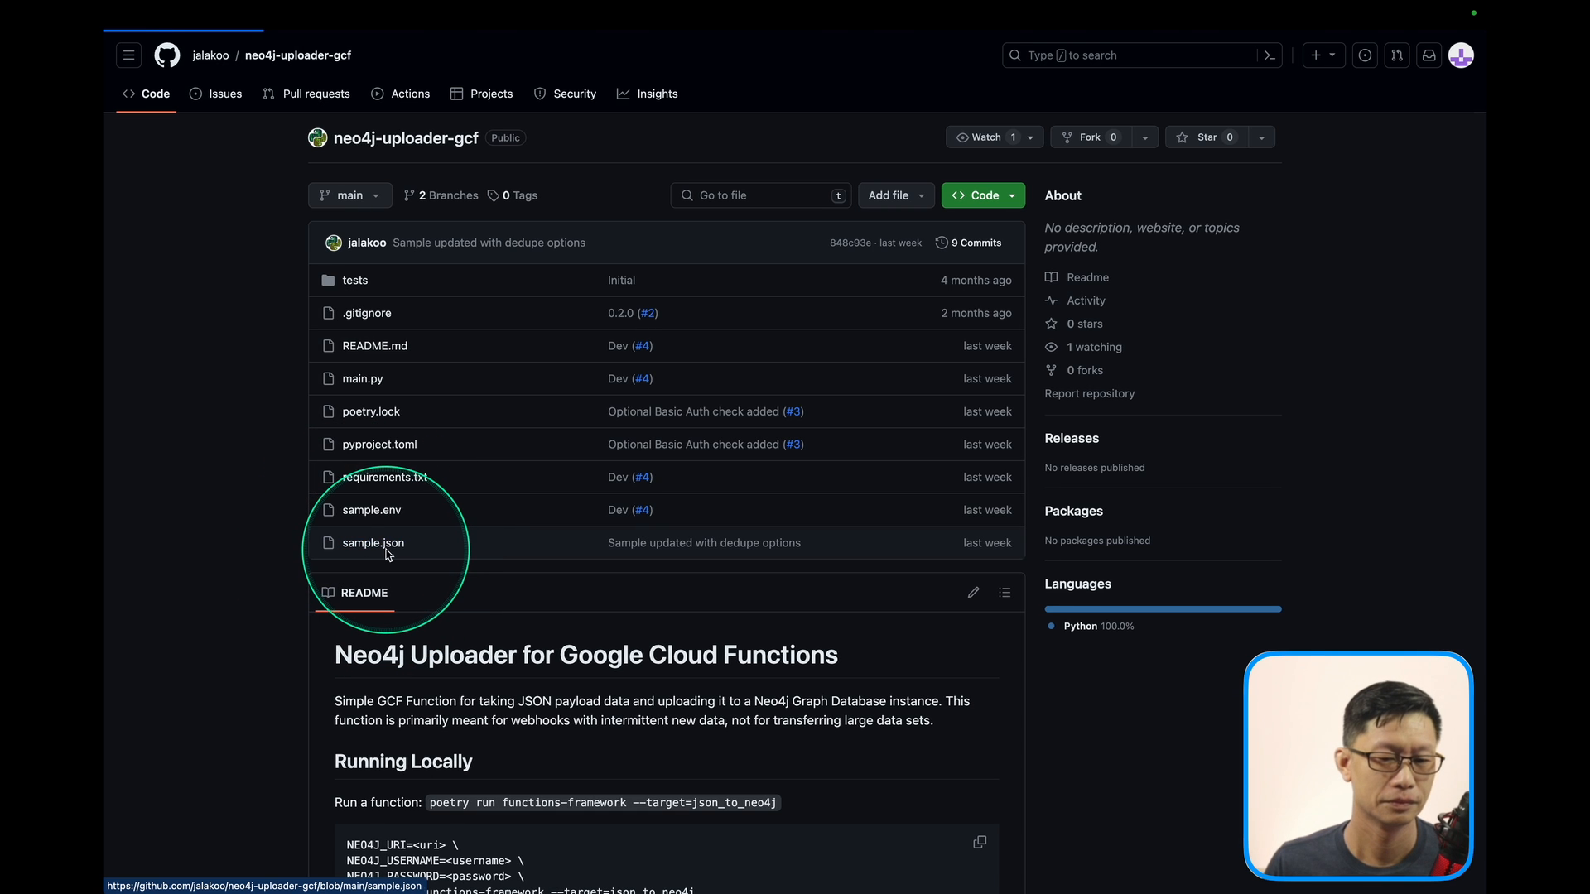
{"action": "left_click", "coordinate": [709, 535]}
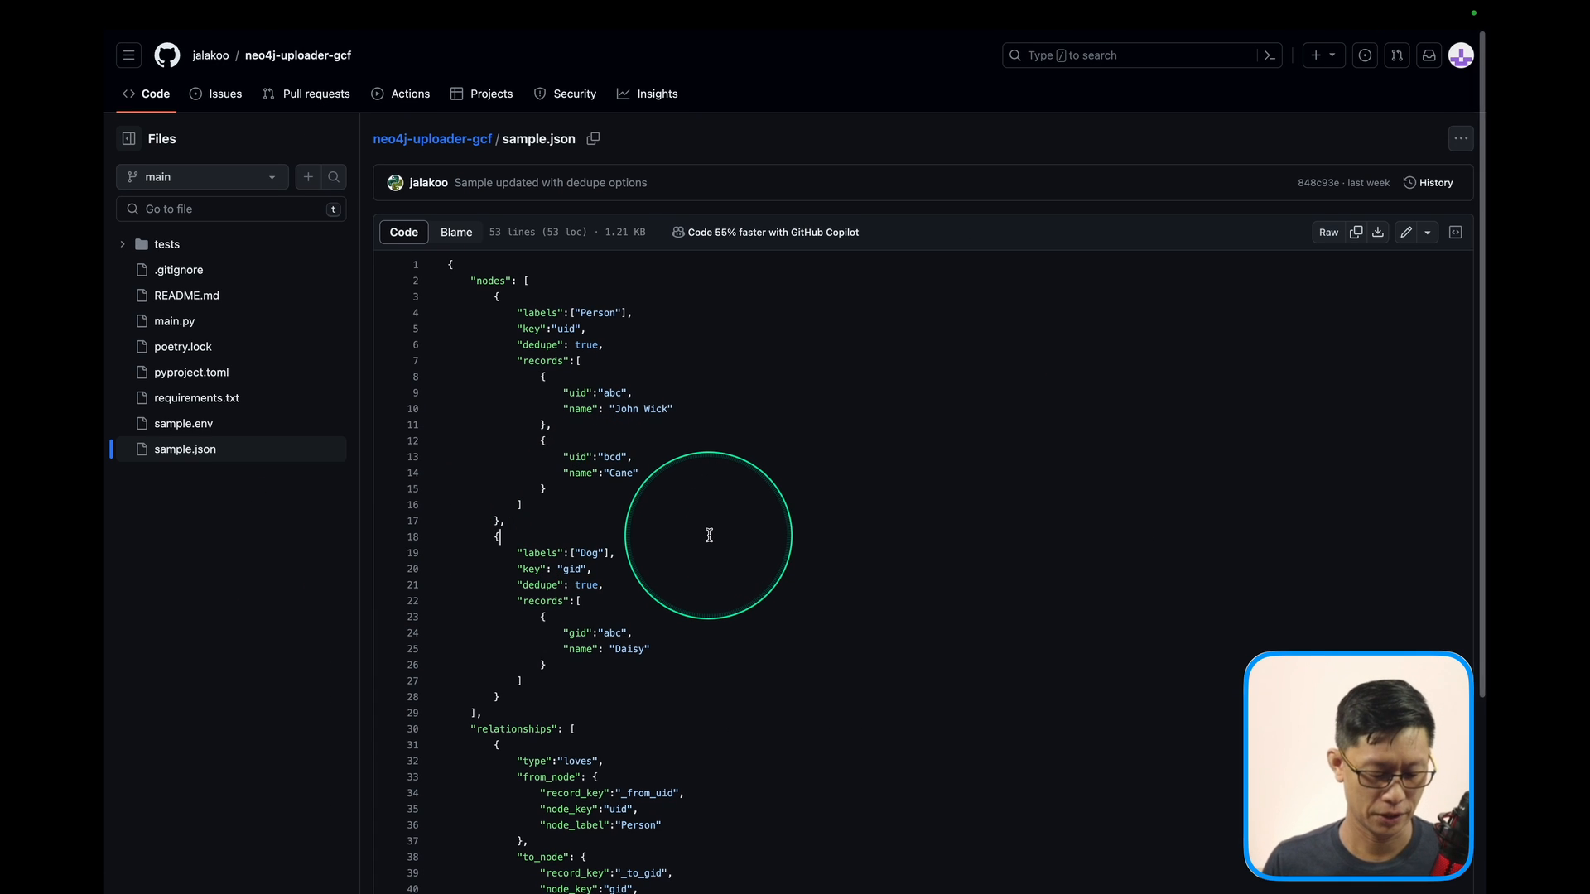
{"action": "key", "text": "super+a"}
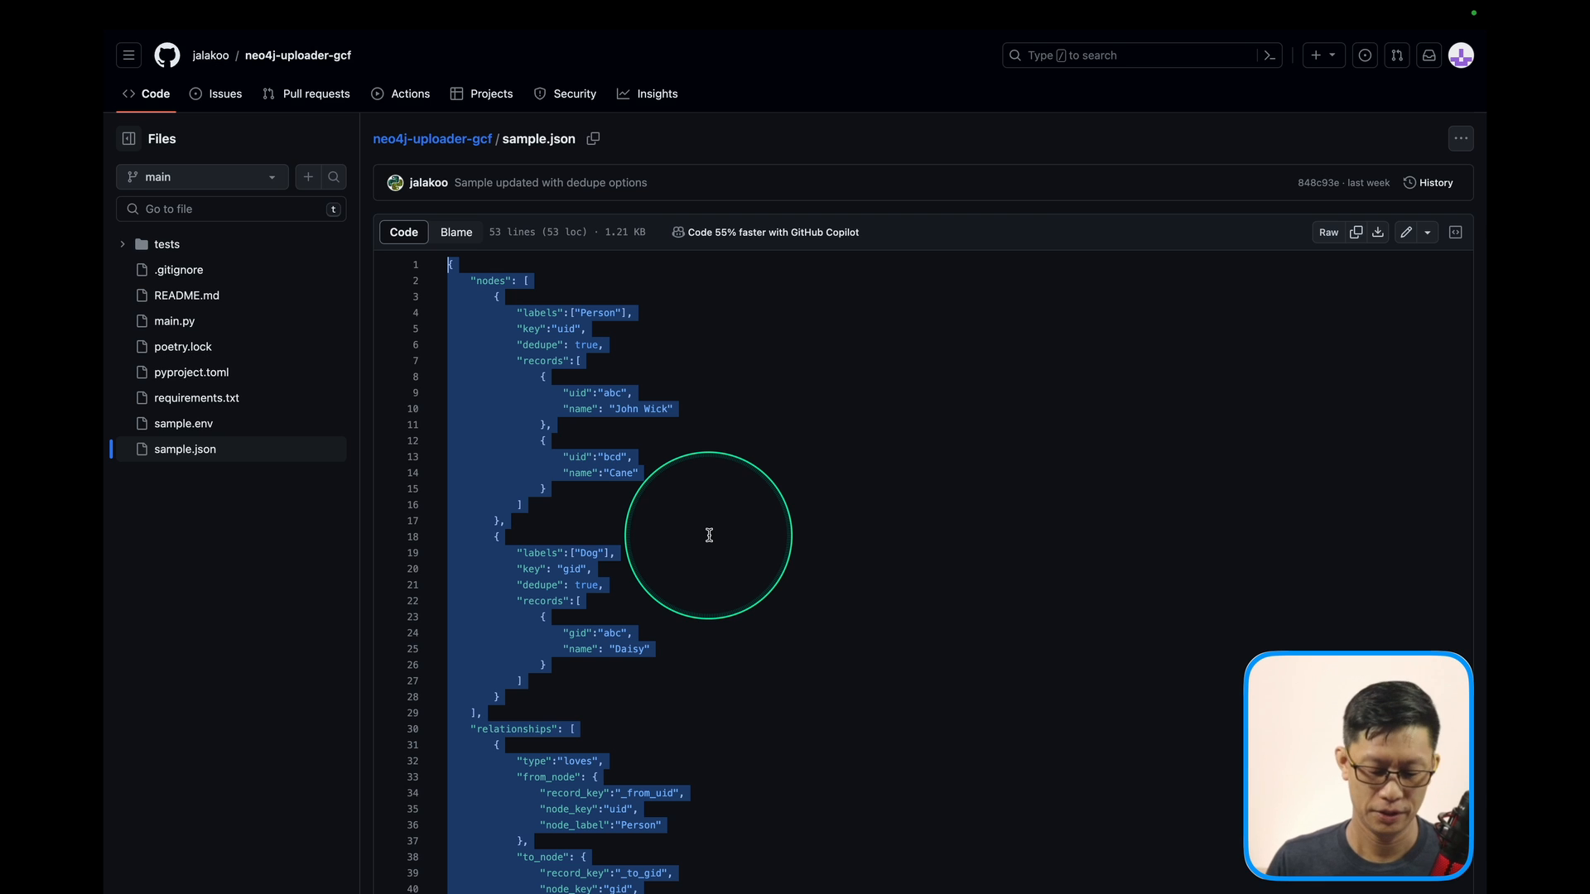
{"action": "key", "text": "super+Tab"}
{"action": "left_click", "coordinate": [1128, 605]}
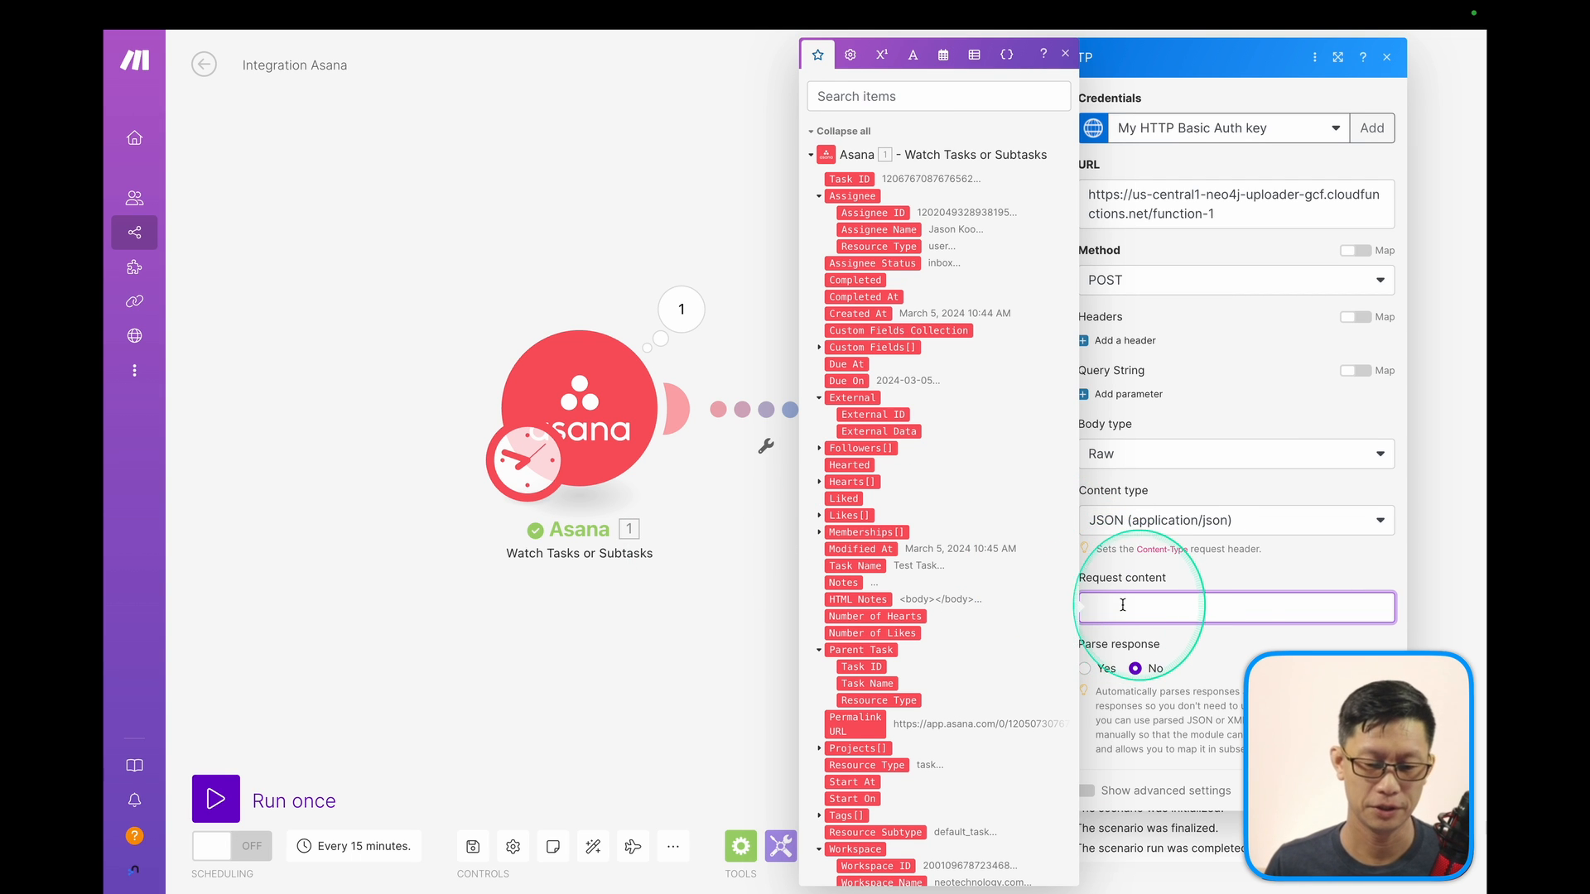
Paste the sample nodes JSON as Request content, check the Person label, then view the Asana output.
{"action": "key", "text": "super+v"}
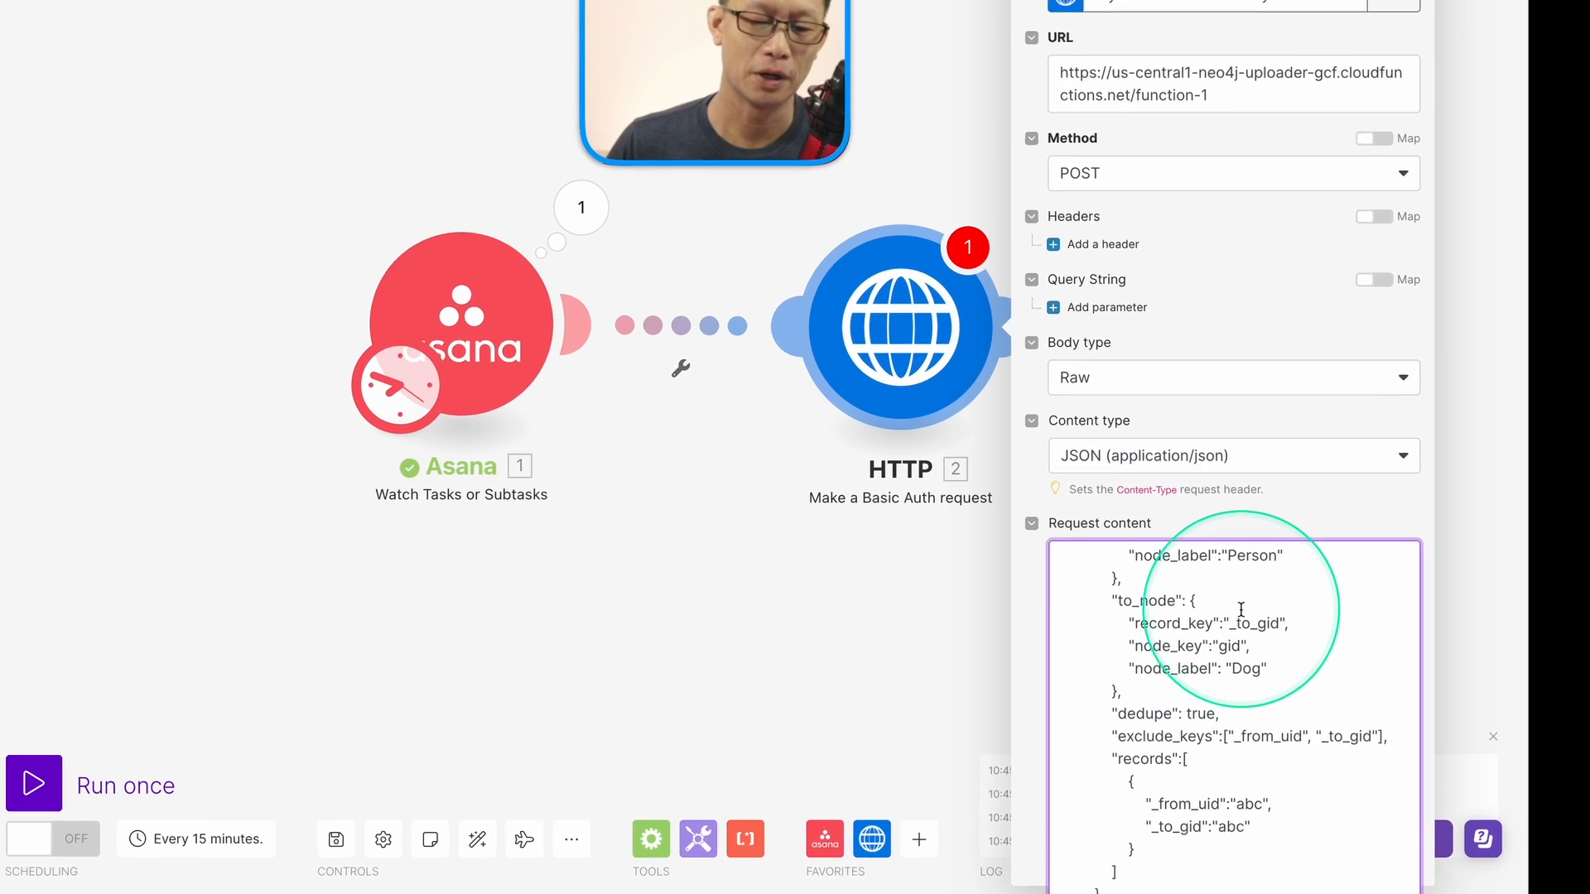
{"action": "scroll", "coordinate": [1234, 660], "scroll_direction": "up", "scroll_amount": 3}
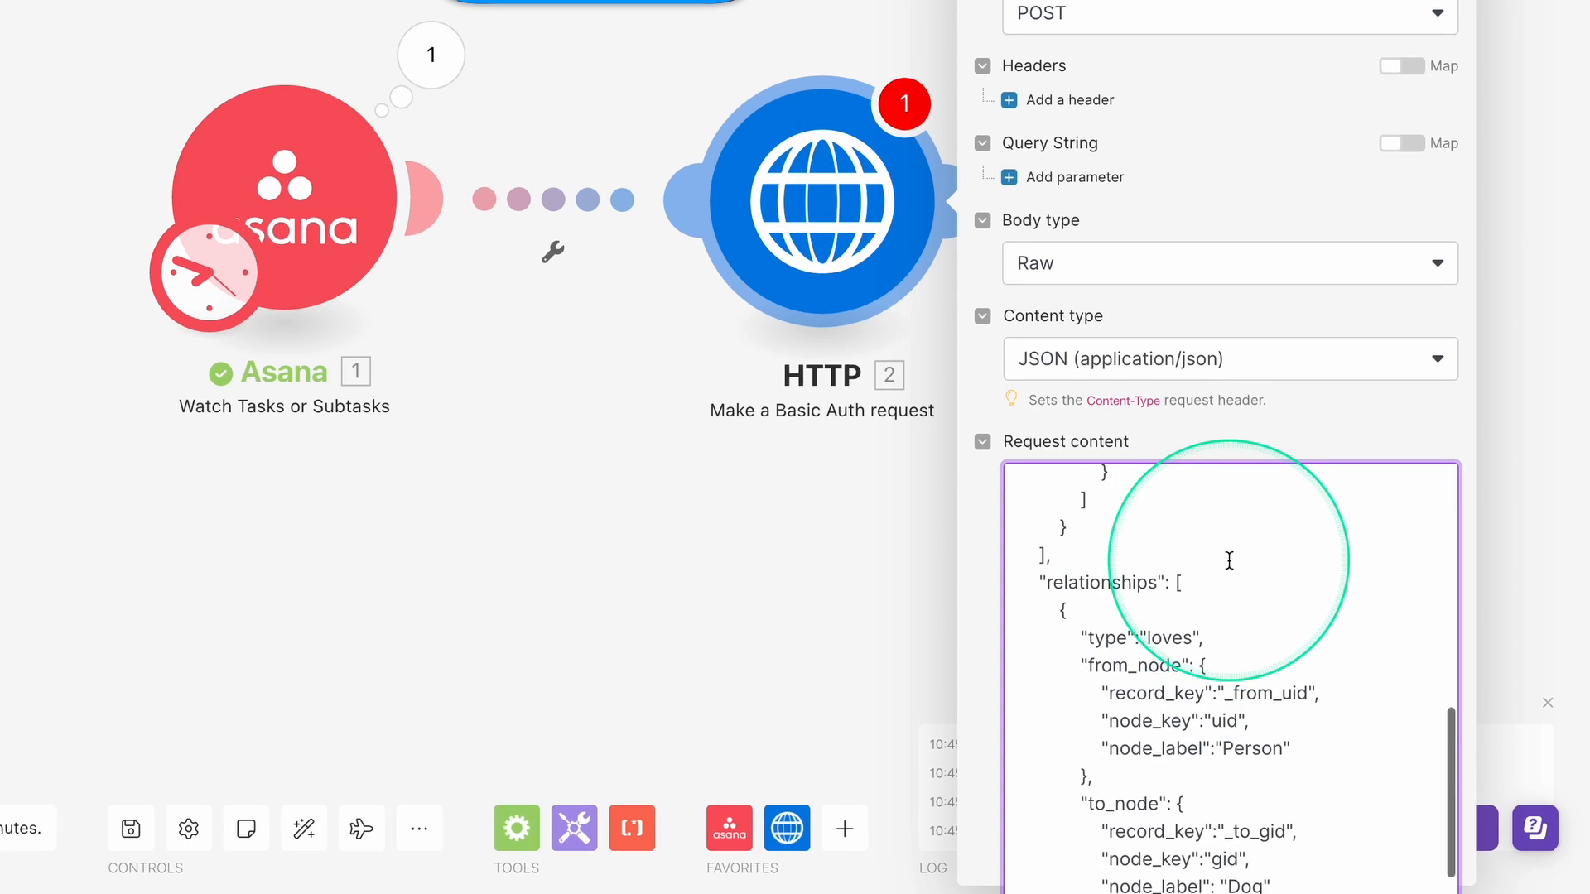
{"action": "scroll", "coordinate": [1229, 560], "scroll_direction": "up", "scroll_amount": 10}
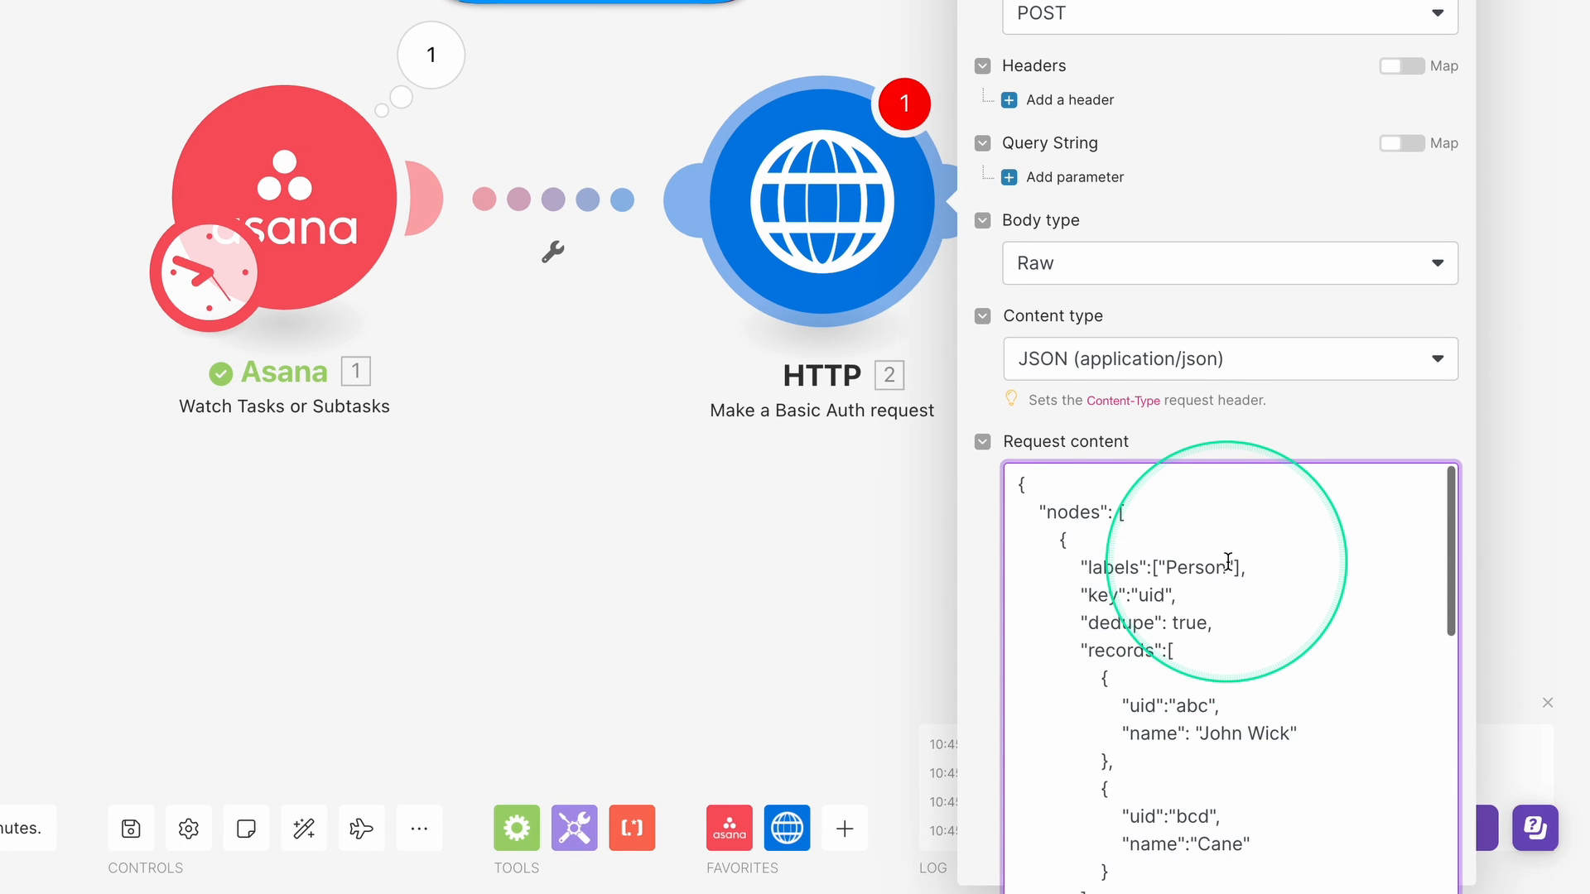
{"action": "left_click", "coordinate": [1228, 560]}
{"action": "double_click", "coordinate": [1198, 567]}
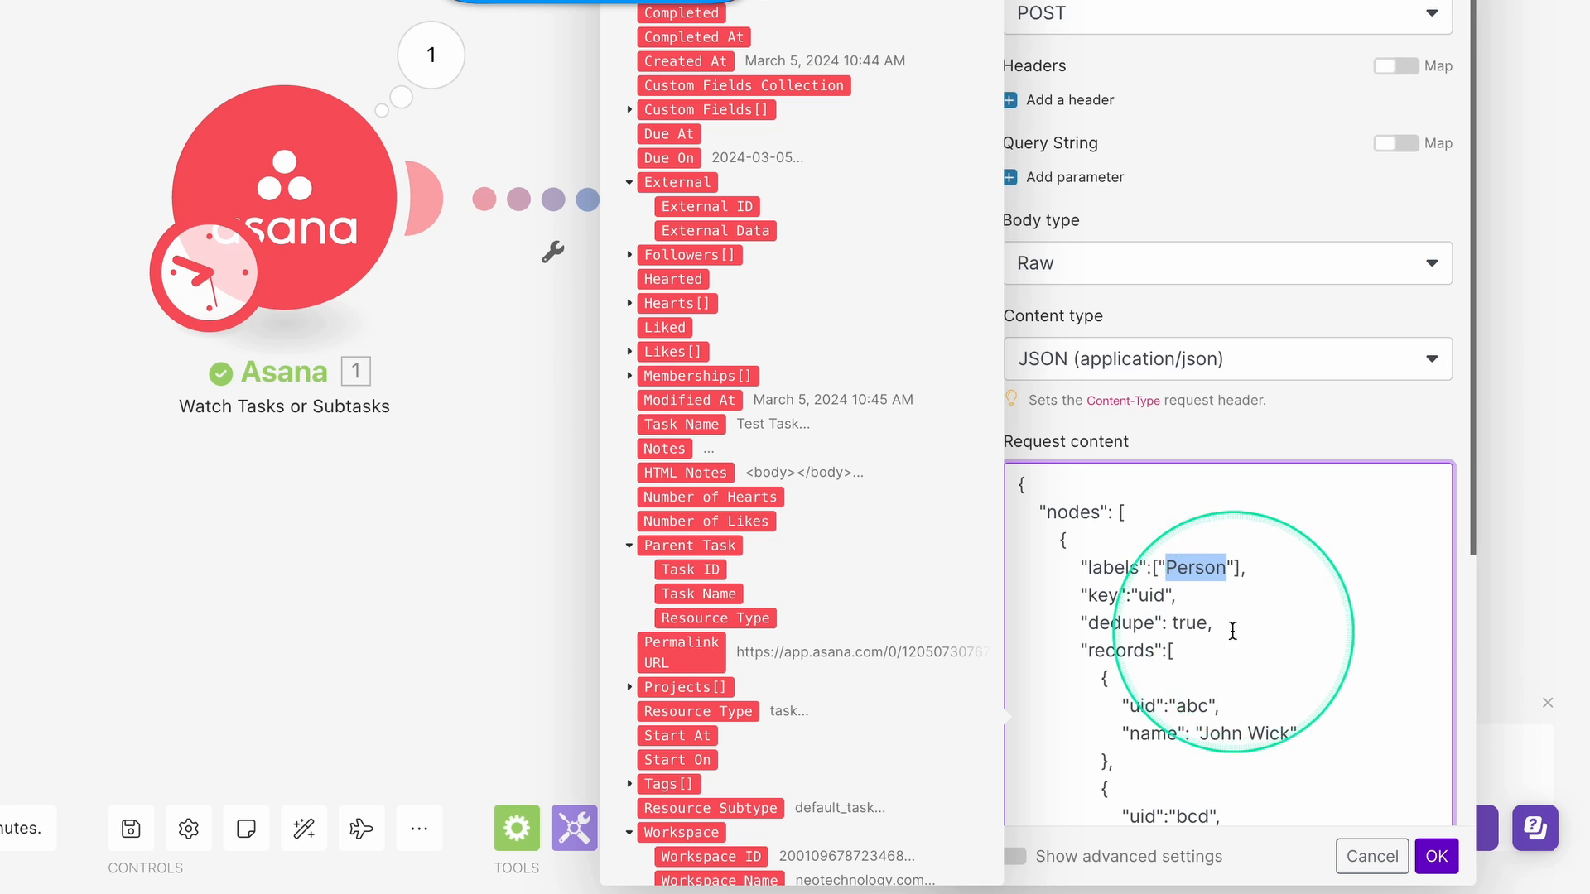
{"action": "scroll", "coordinate": [1230, 625], "scroll_direction": "down", "scroll_amount": 1}
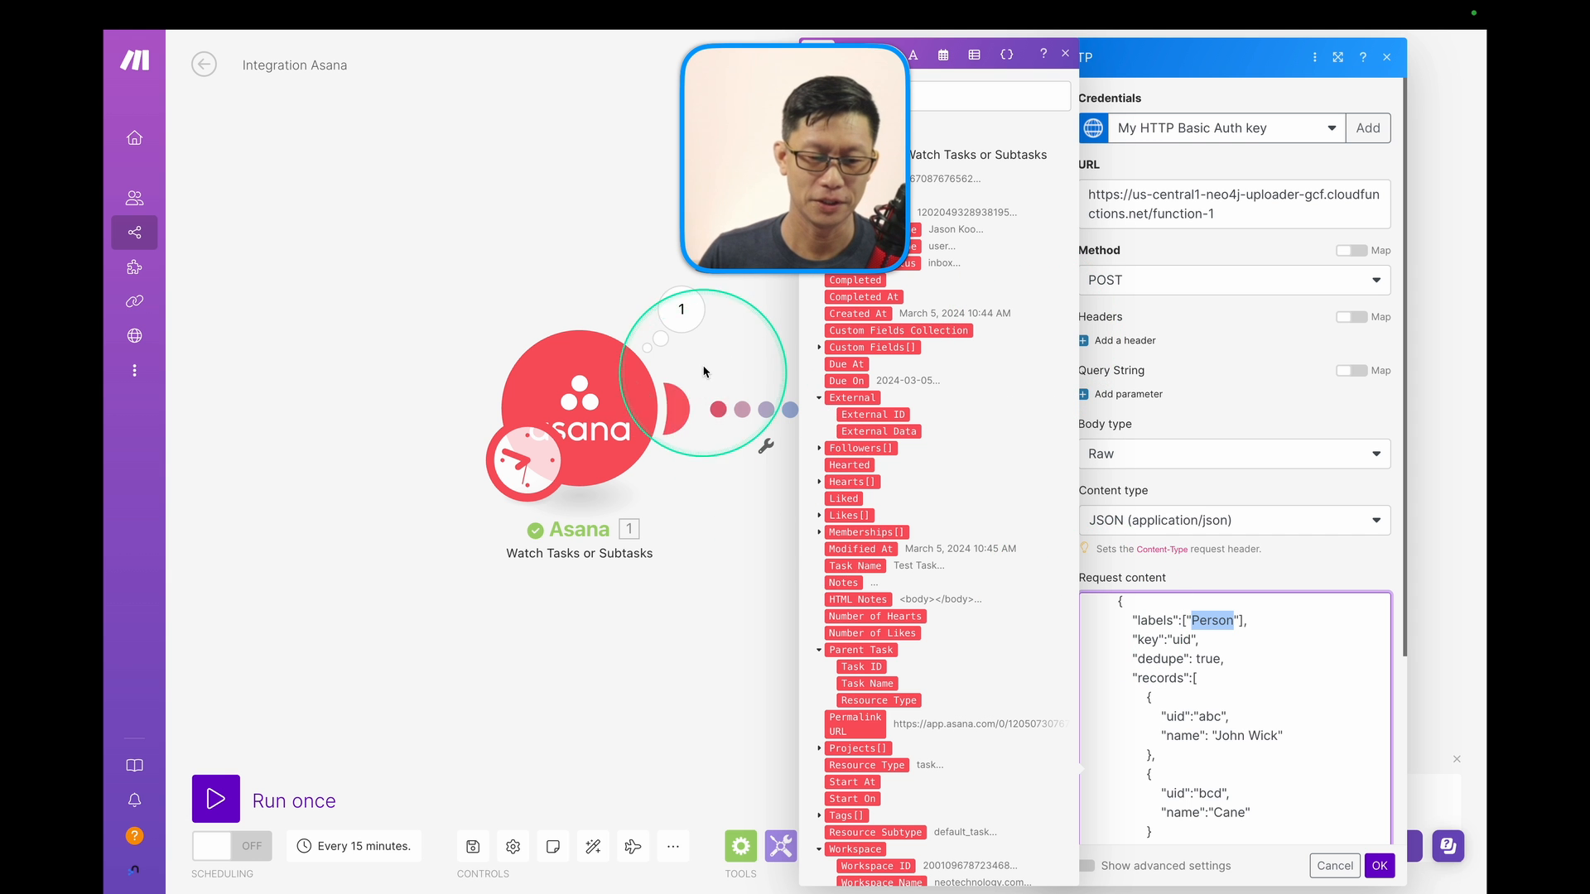
{"action": "left_click", "coordinate": [680, 309]}
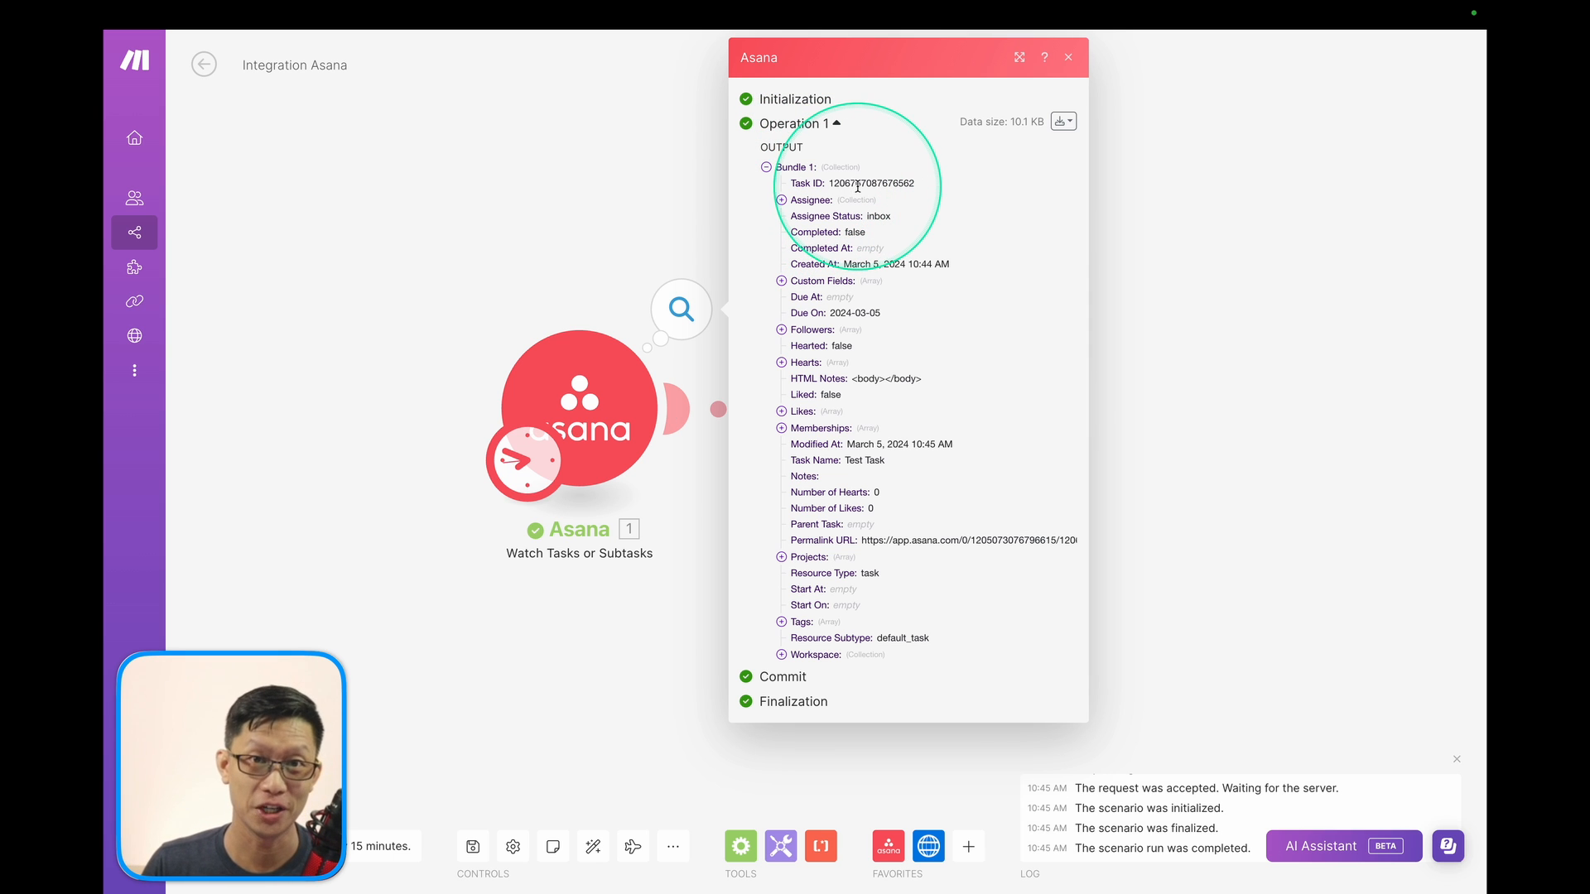
View the Asana bundle's raw JSON, highlighting the task gid and assignee gid, then close it.
{"action": "left_click", "coordinate": [1063, 121]}
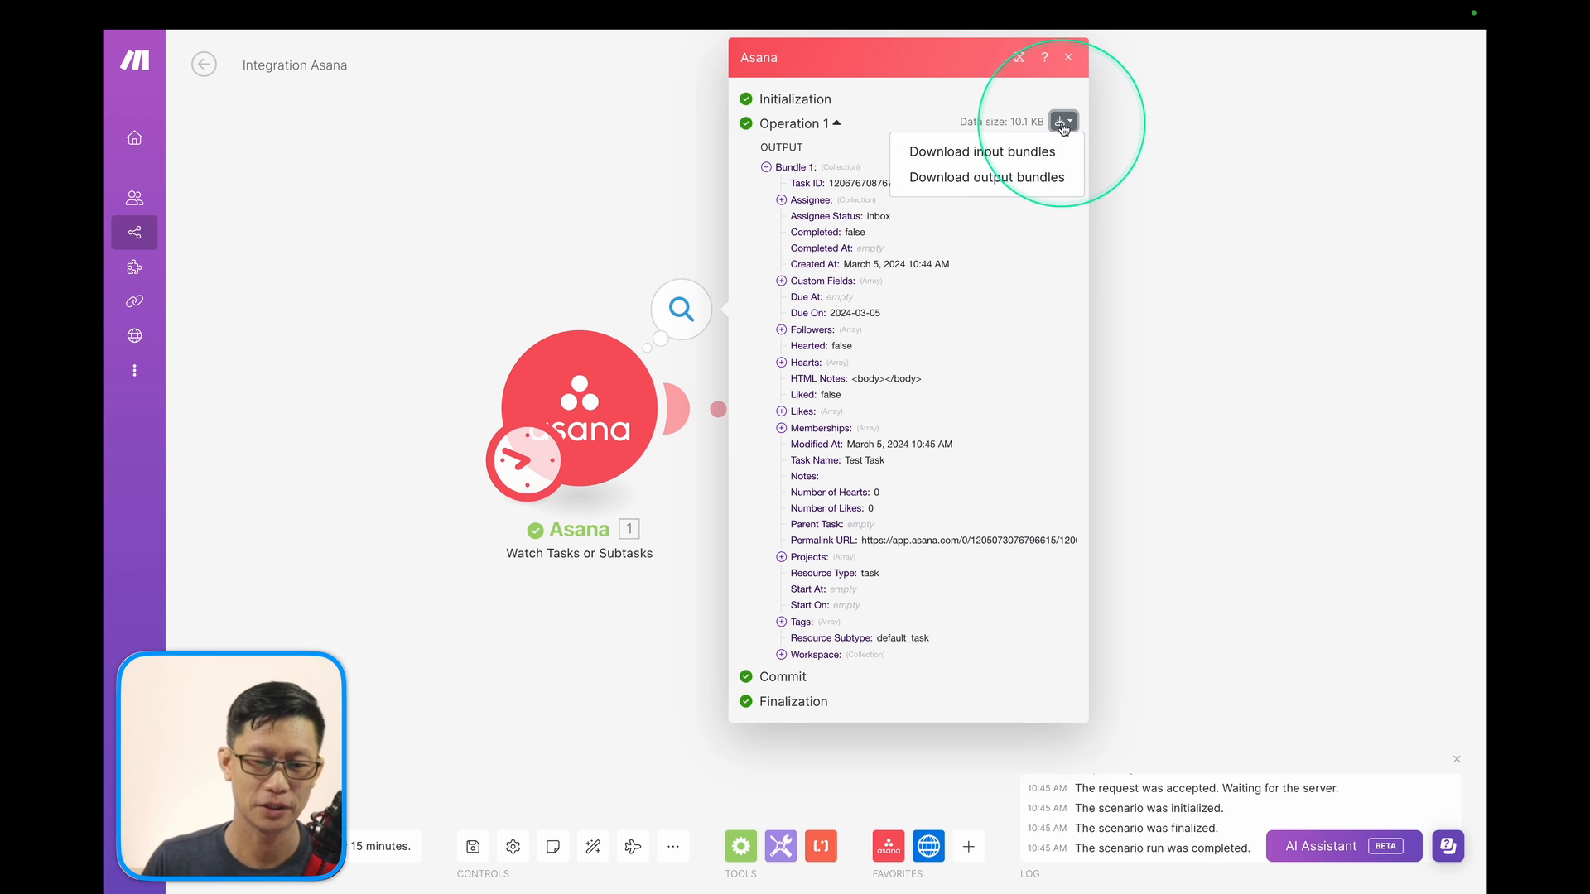
{"action": "left_click", "coordinate": [977, 182]}
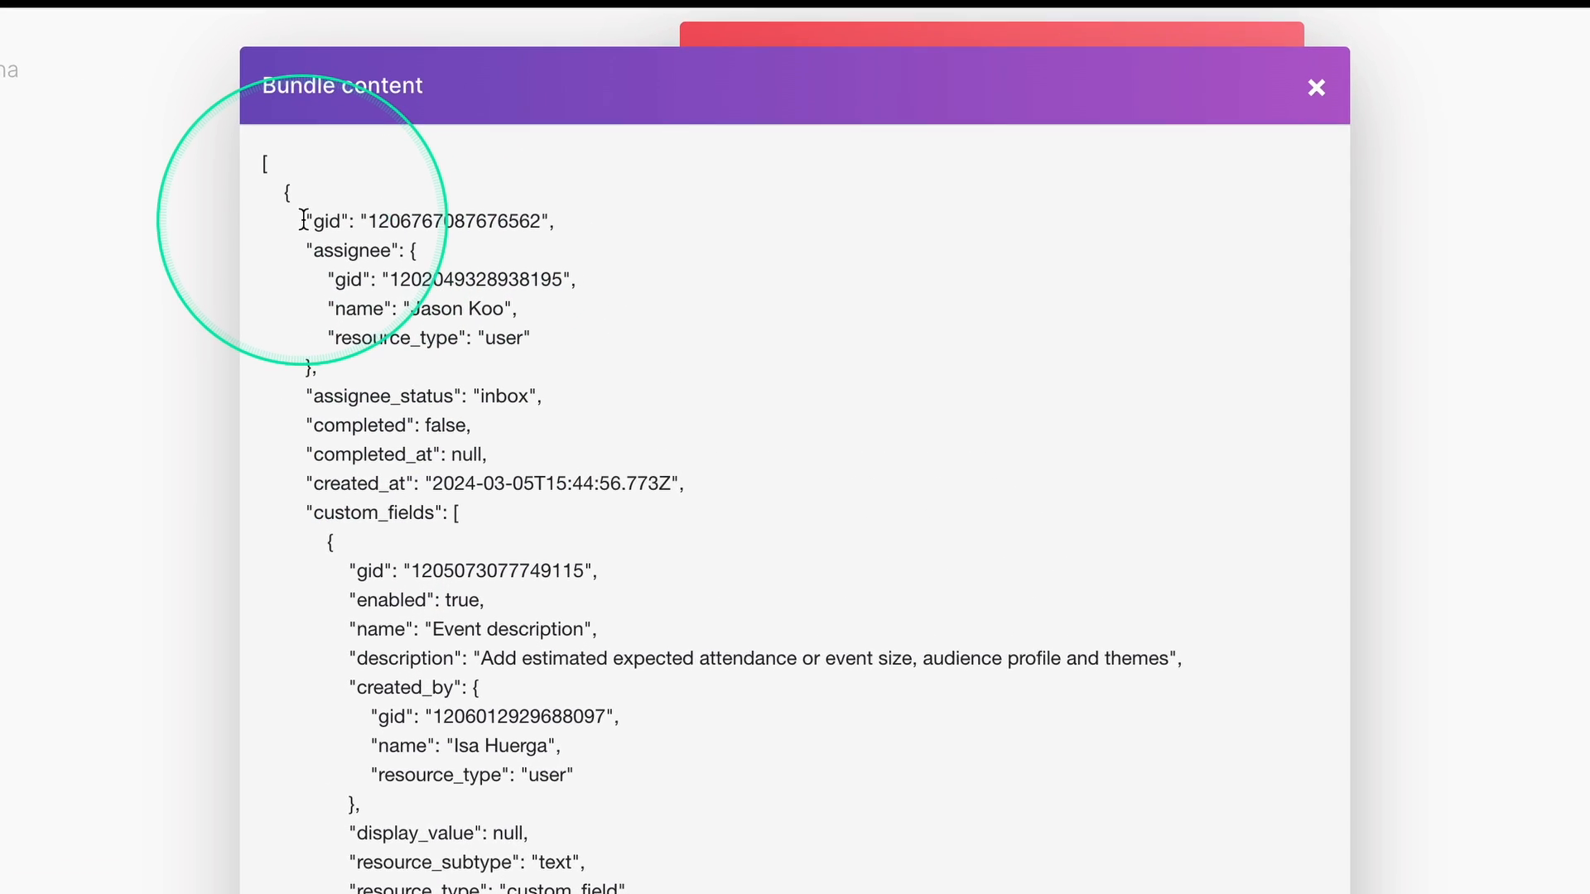
{"action": "left_click_drag", "start_coordinate": [266, 234], "coordinate": [519, 258]}
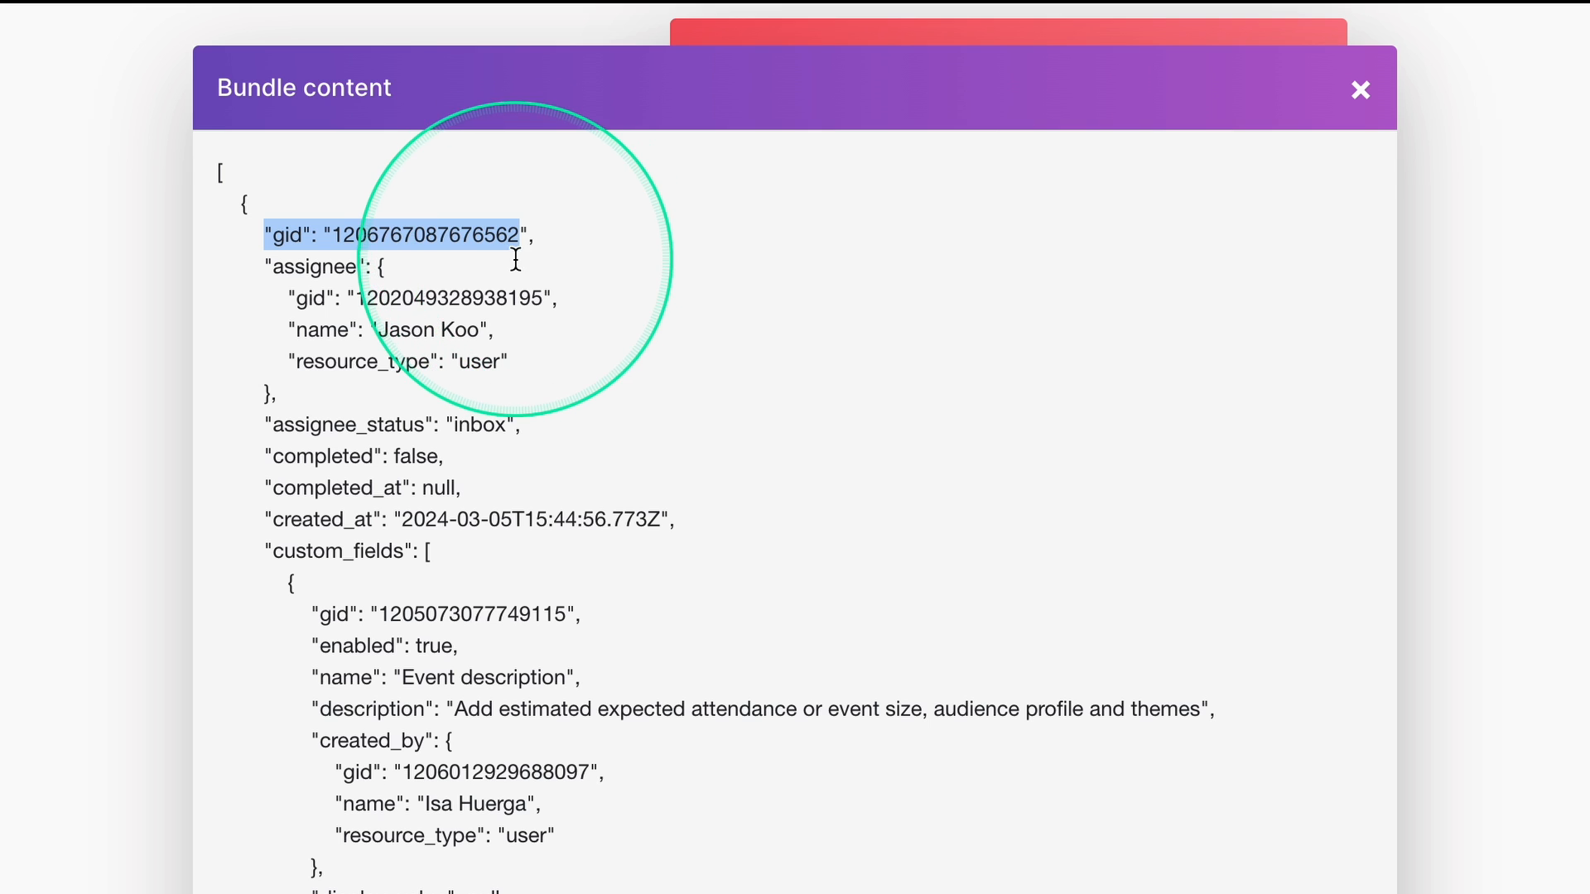
{"action": "left_click", "coordinate": [346, 302]}
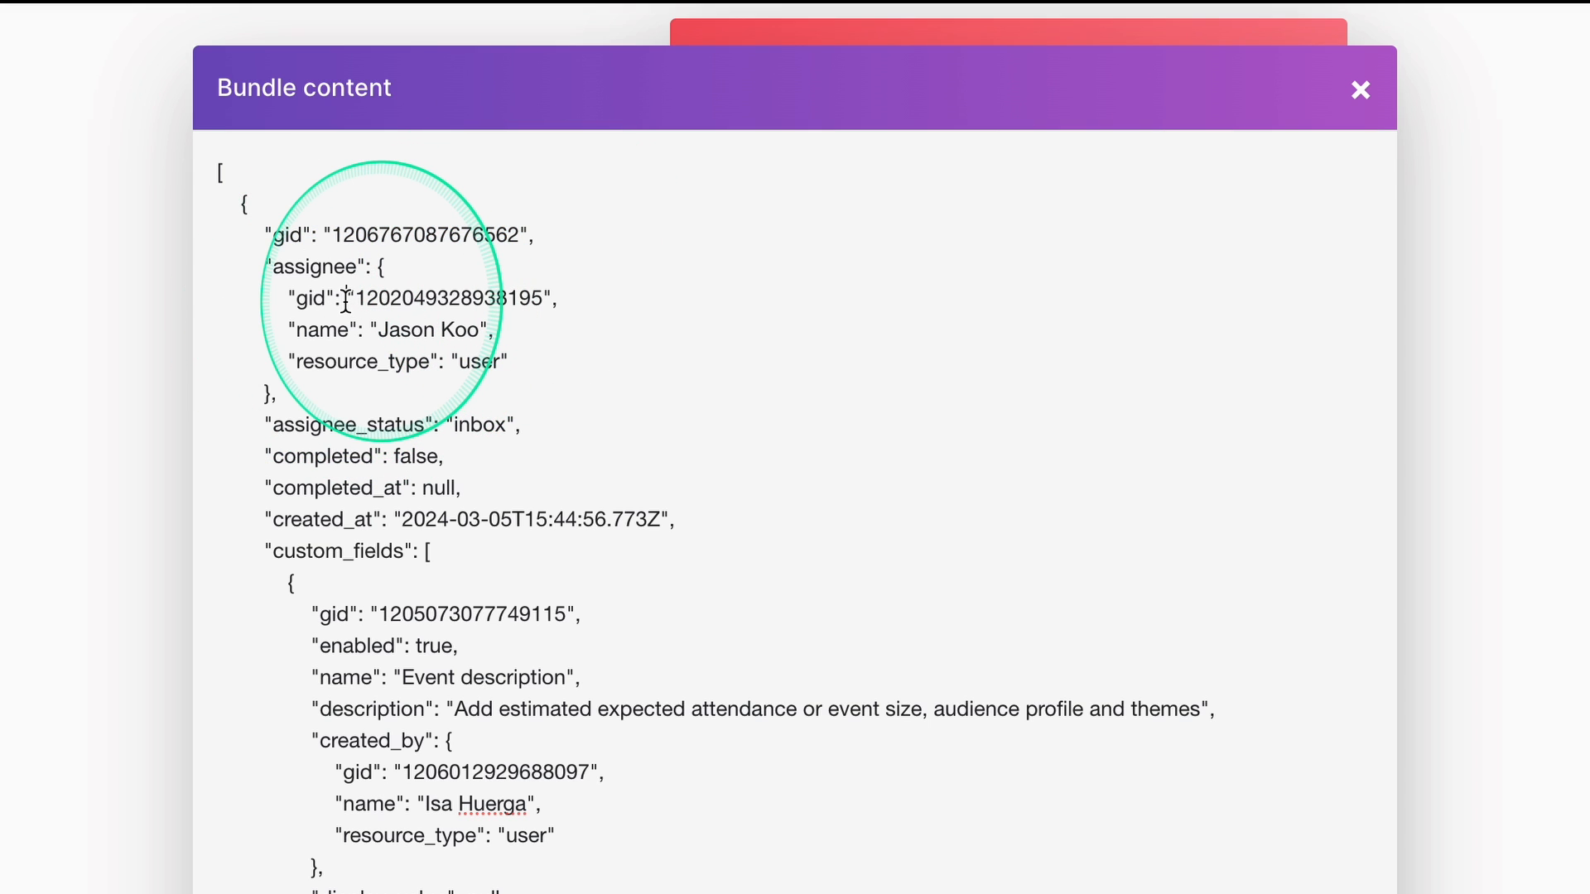
{"action": "left_click_drag", "start_coordinate": [347, 302], "coordinate": [512, 302]}
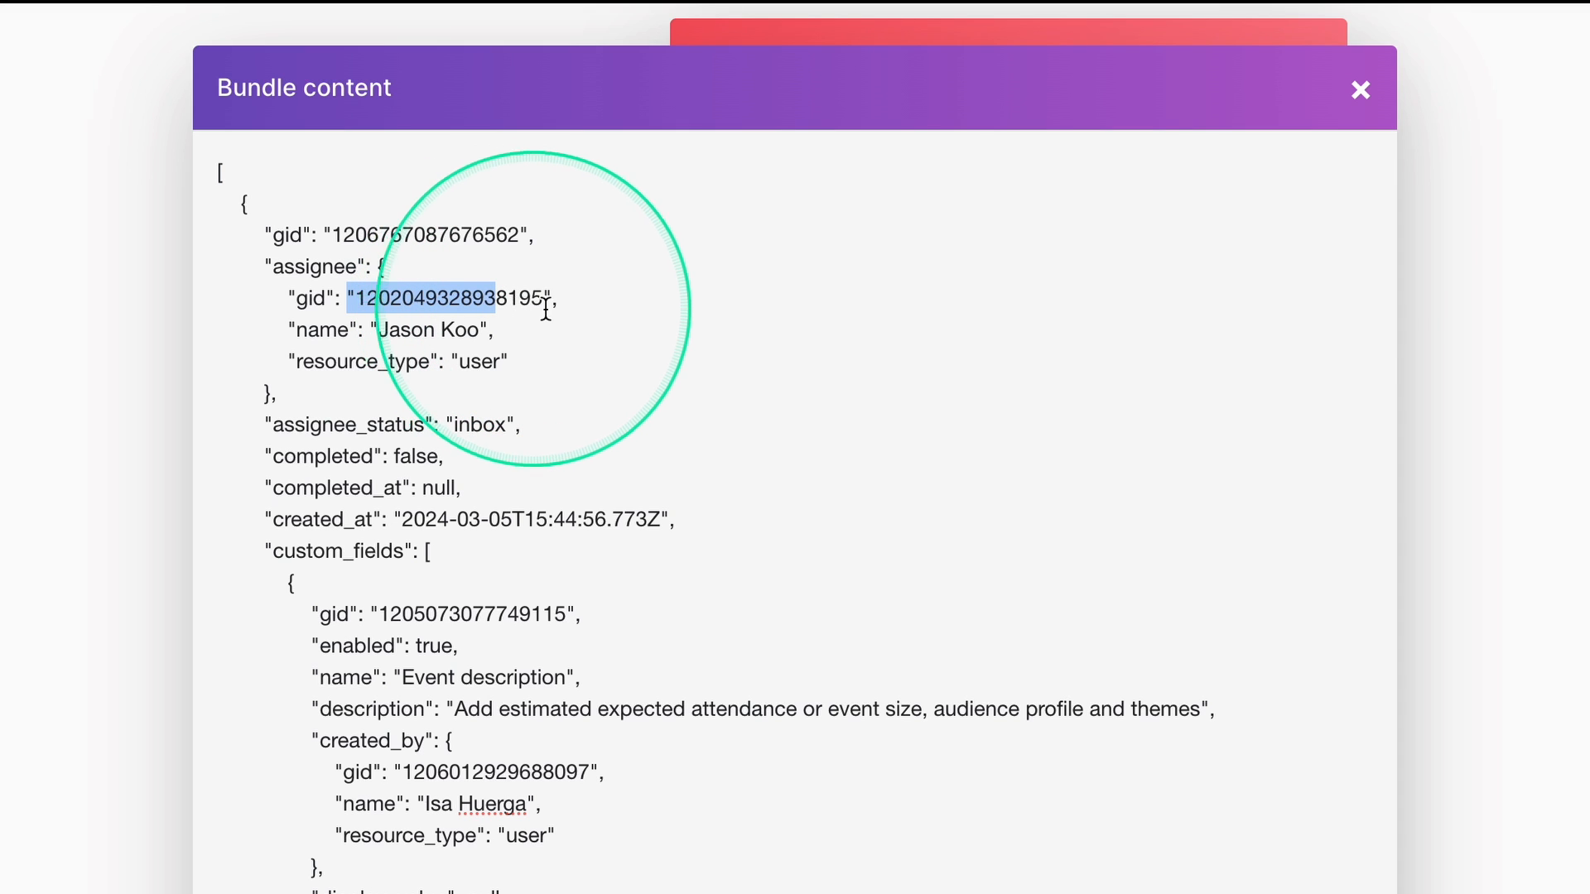
{"action": "left_click", "coordinate": [1362, 97]}
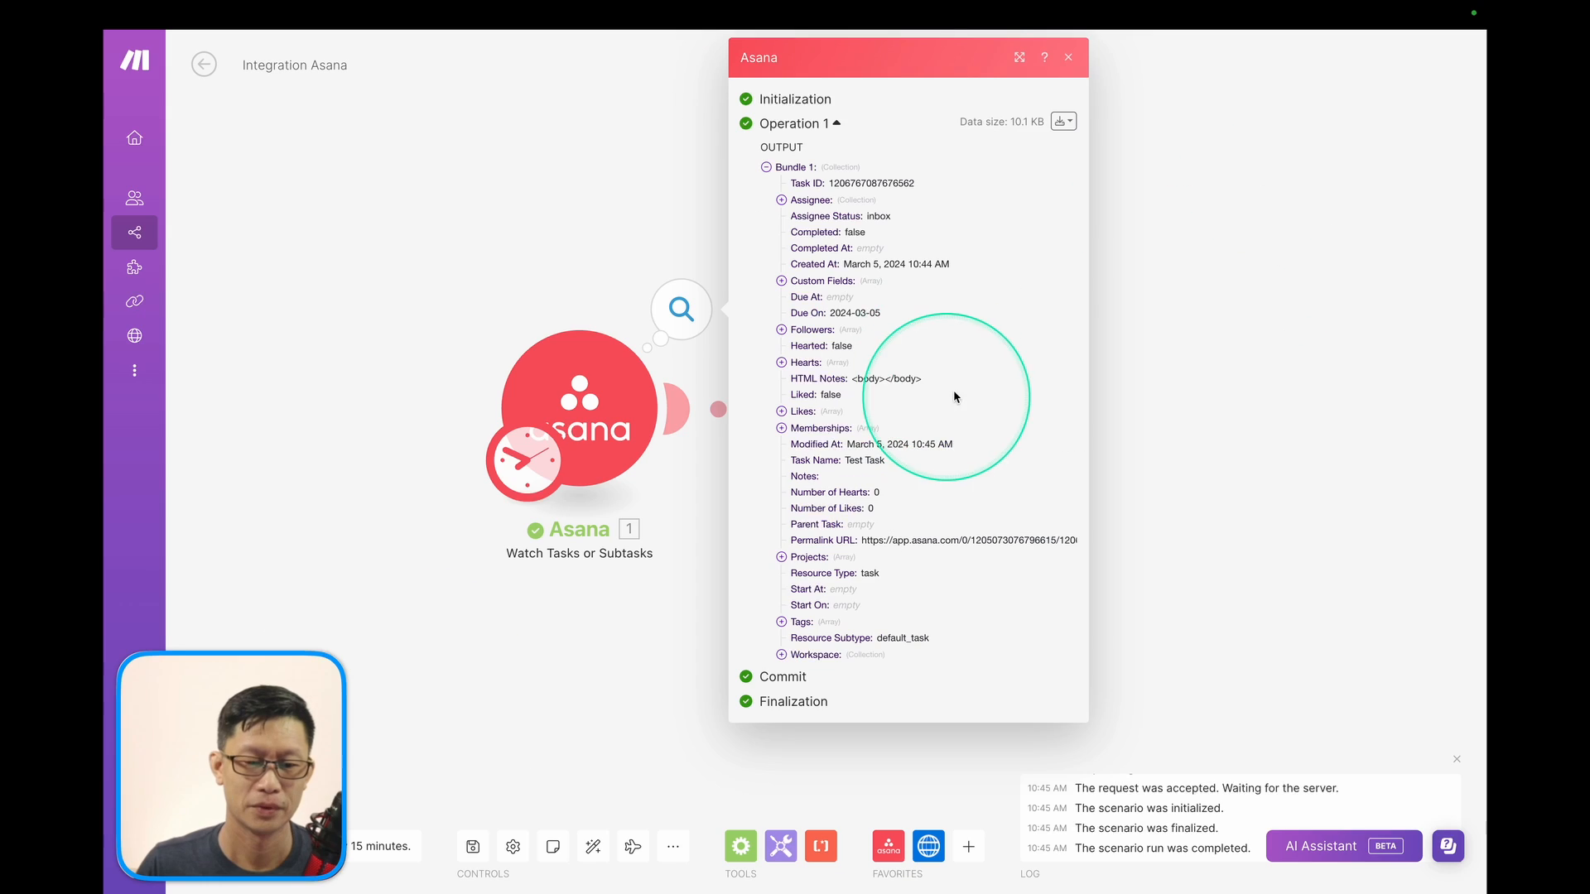
{"action": "left_click", "coordinate": [1344, 68]}
In the HTTP request body, change the key uid to gid and the label Dog to Task.
{"action": "left_click", "coordinate": [952, 418]}
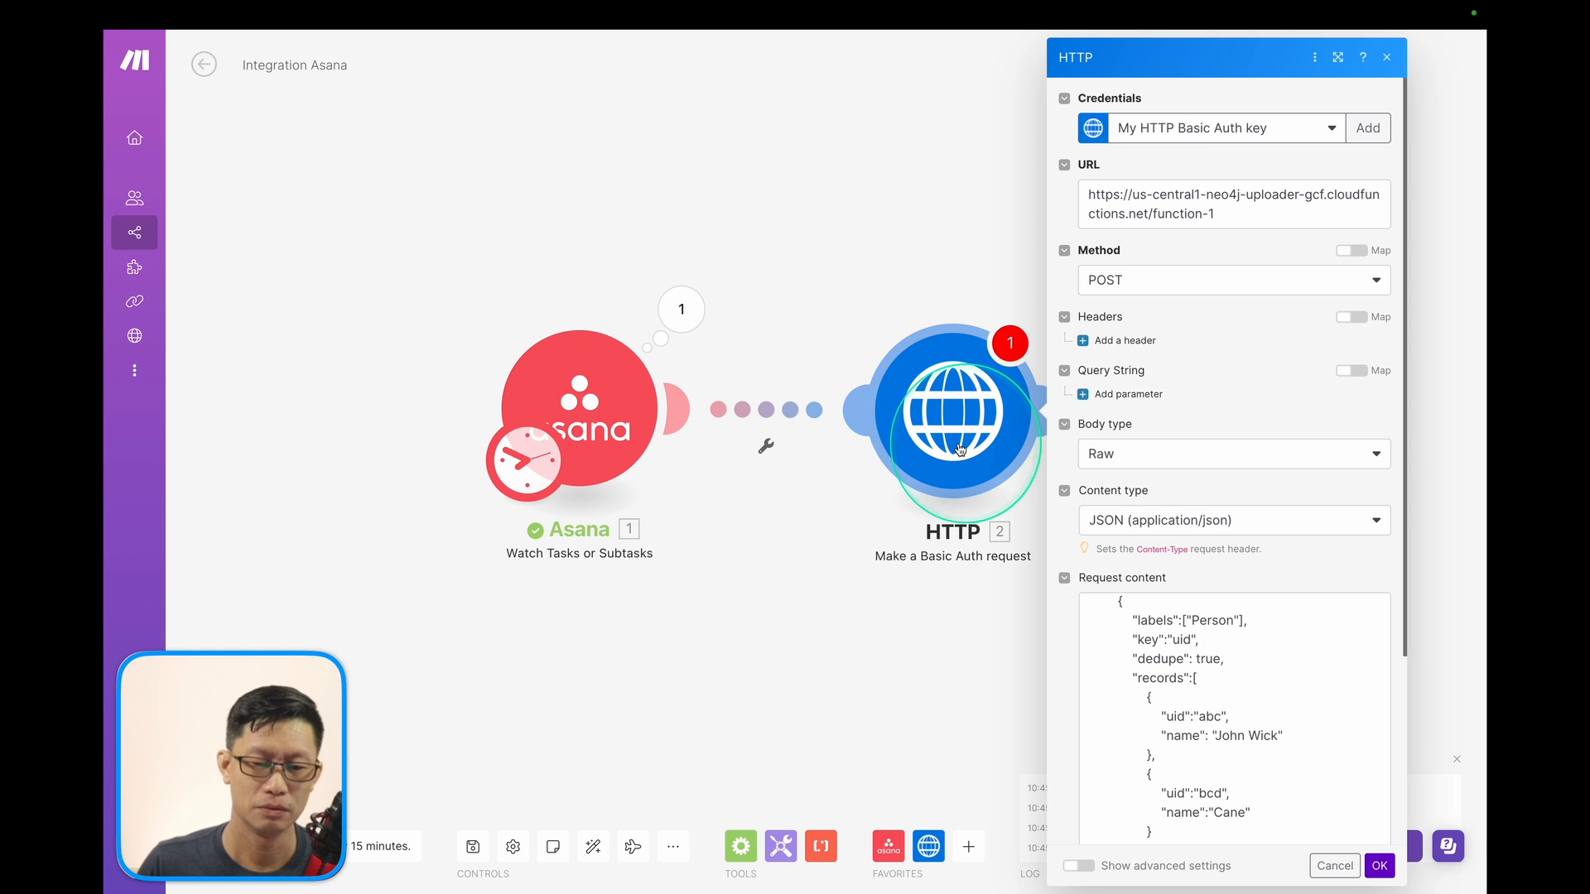
{"action": "left_click", "coordinate": [1176, 639]}
{"action": "double_click", "coordinate": [1175, 617]}
{"action": "type", "text": "gid"}
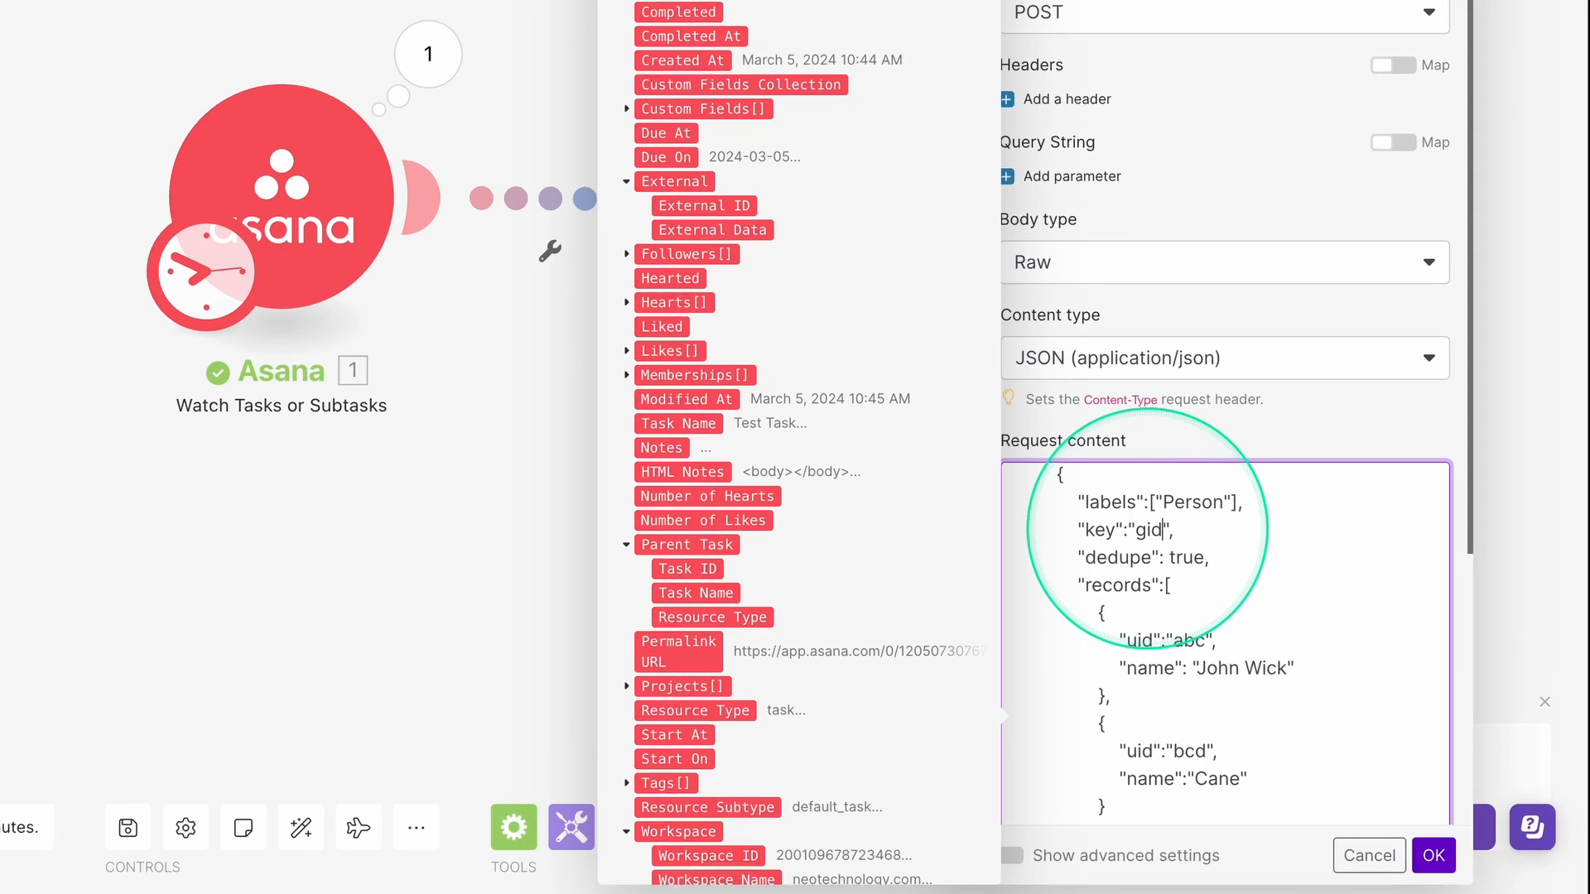
{"action": "left_click", "coordinate": [1235, 643]}
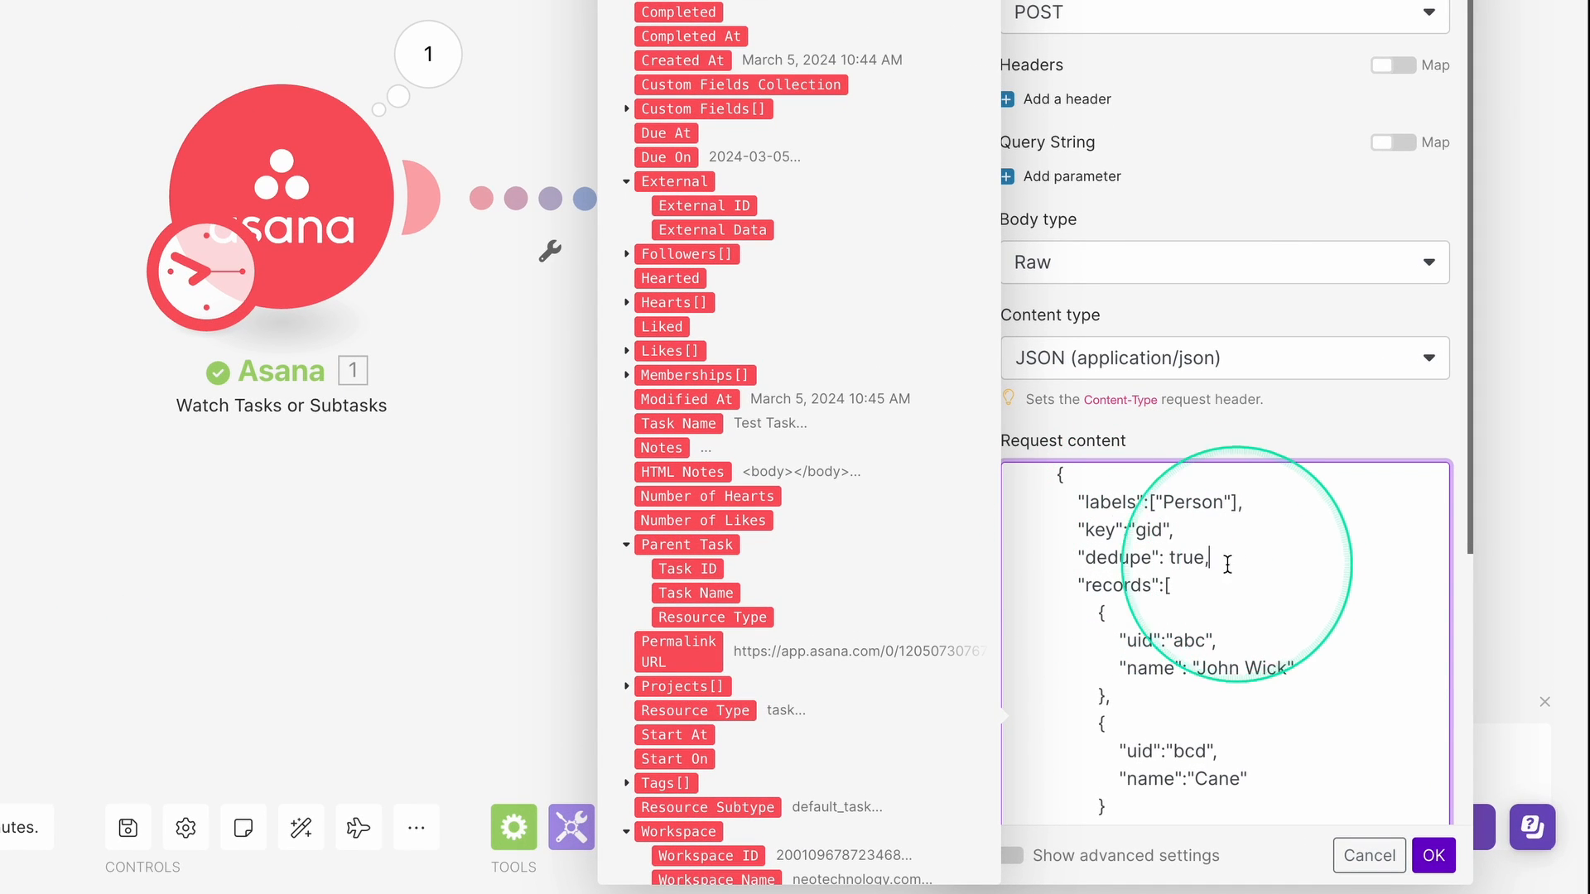
{"action": "scroll", "coordinate": [1227, 564], "scroll_direction": "down", "scroll_amount": 5}
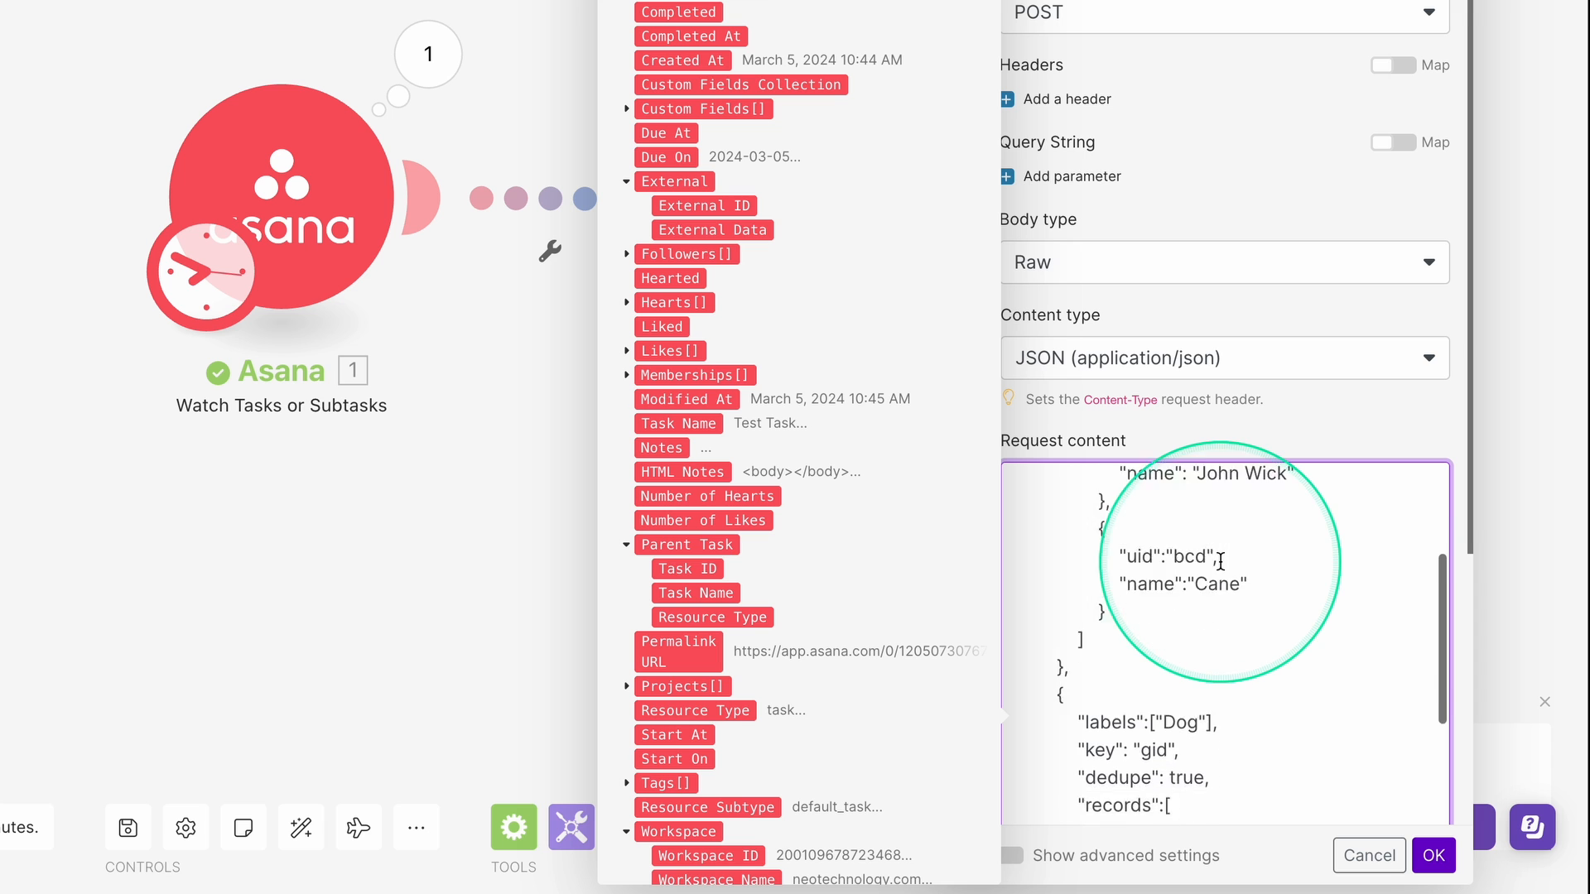
{"action": "double_click", "coordinate": [1180, 680]}
{"action": "type", "text": "Task"}
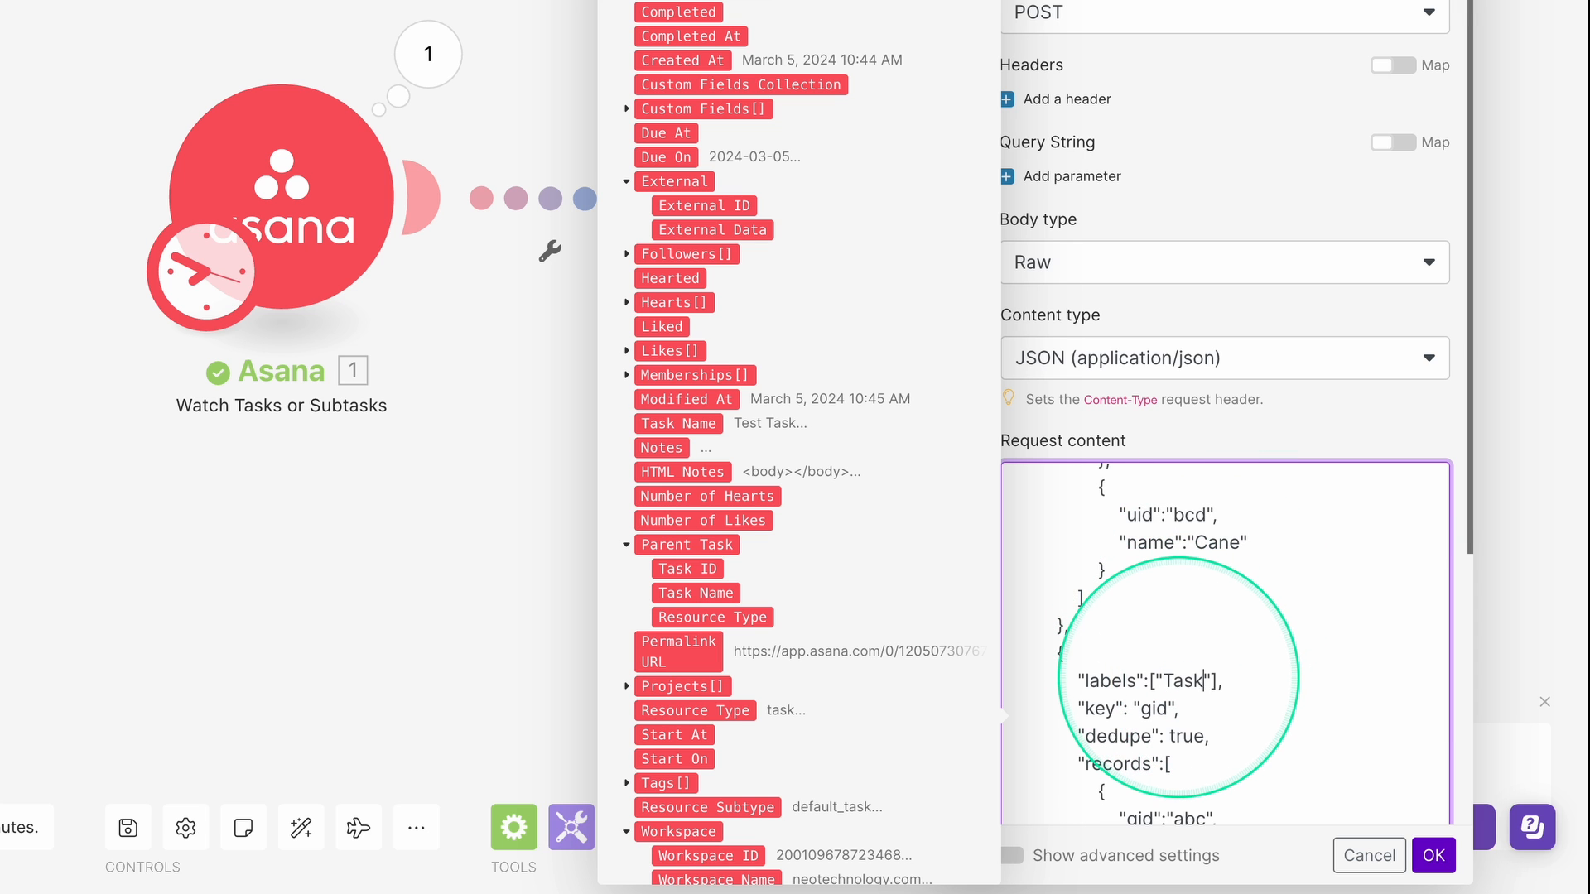
Change the relationship type to ASSIGNED_TO, replace the Person records array with [], and save.
{"action": "scroll", "coordinate": [1179, 677], "scroll_direction": "down", "scroll_amount": 3}
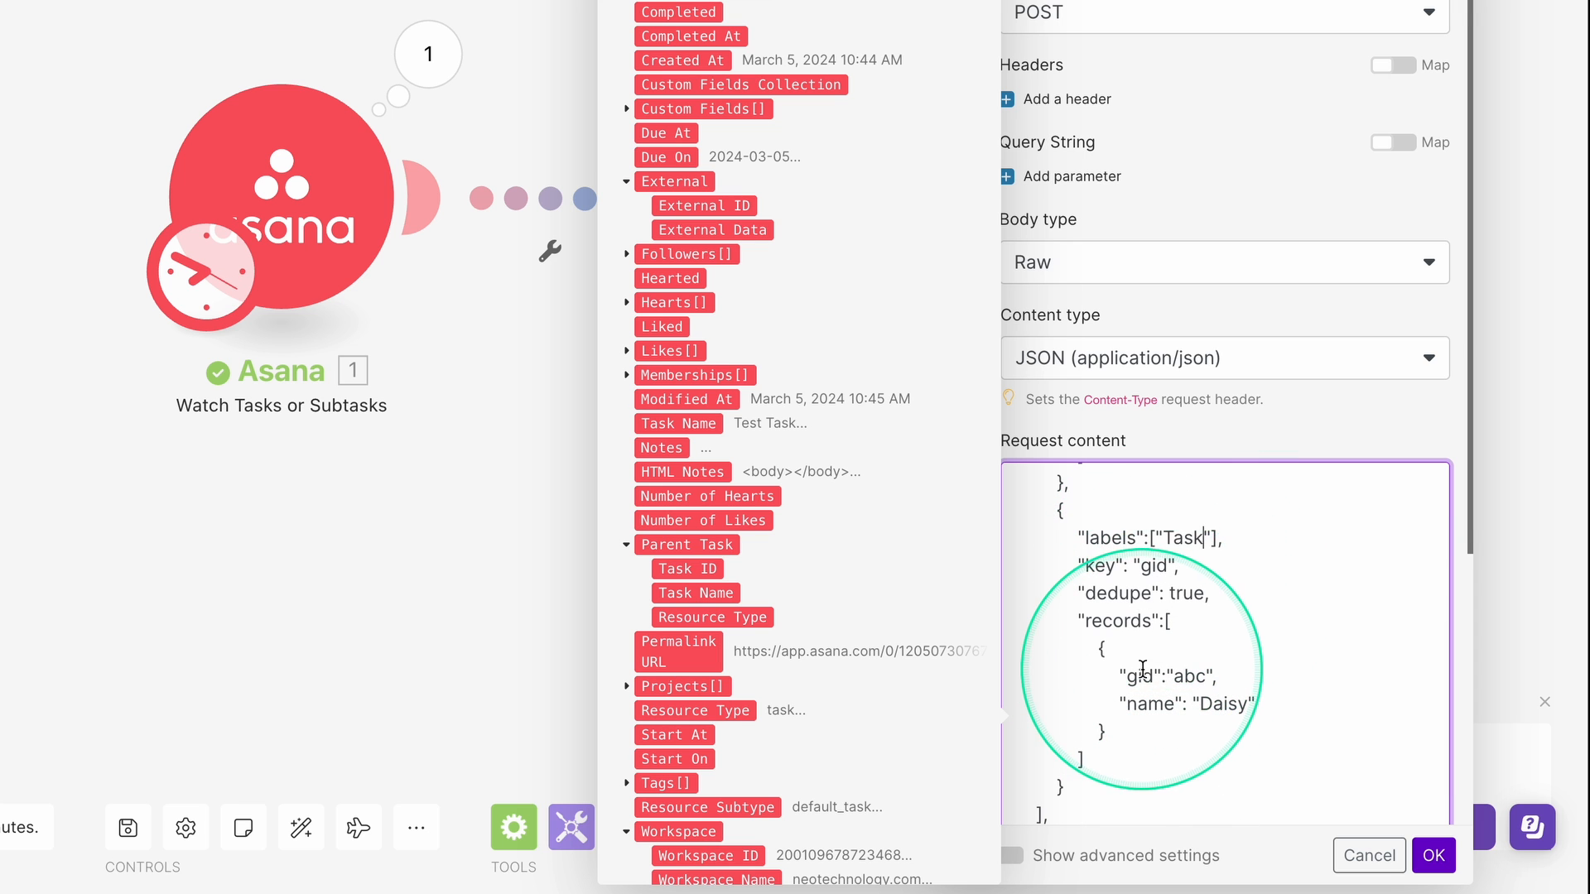
{"action": "scroll", "coordinate": [1143, 668], "scroll_direction": "down", "scroll_amount": 5}
{"action": "scroll", "coordinate": [1142, 668], "scroll_direction": "up", "scroll_amount": 1}
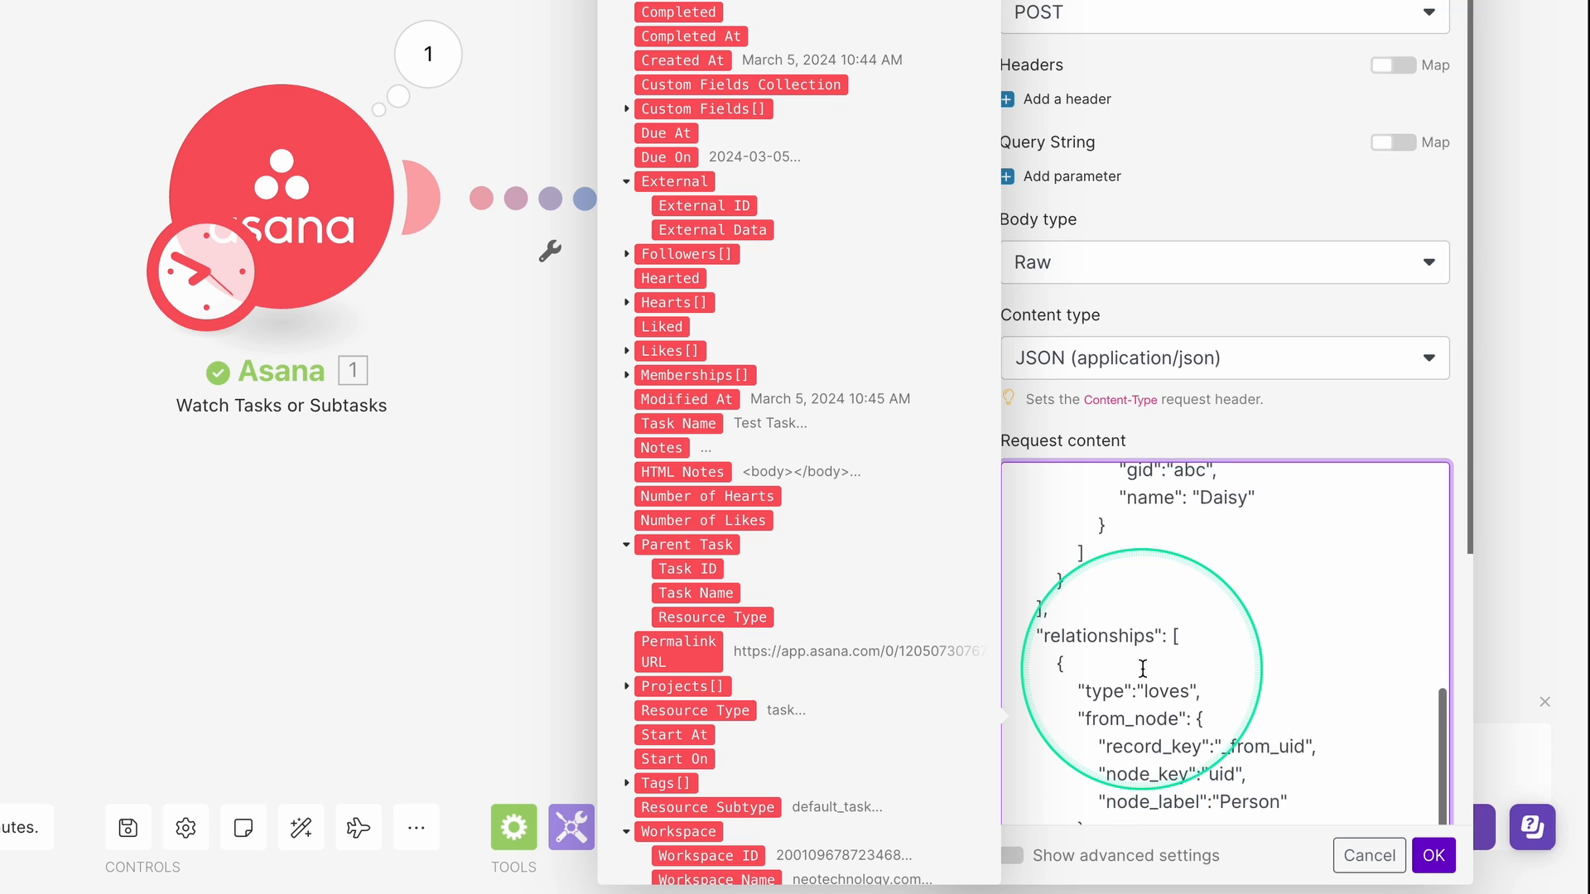
{"action": "double_click", "coordinate": [1165, 703]}
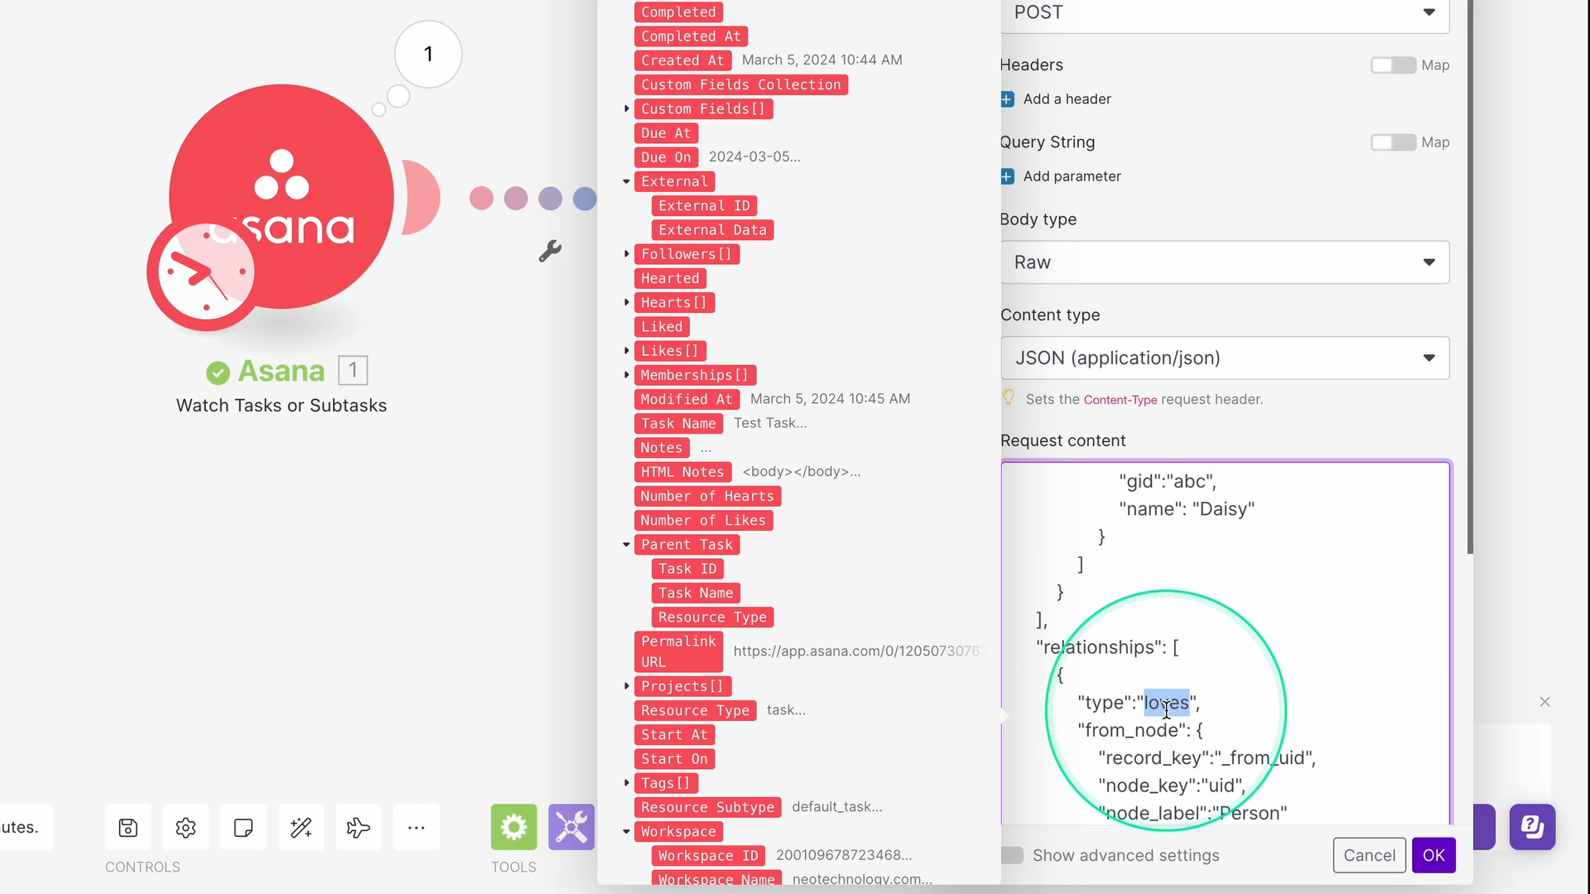
{"action": "type", "text": "ASSIGNED_TO"}
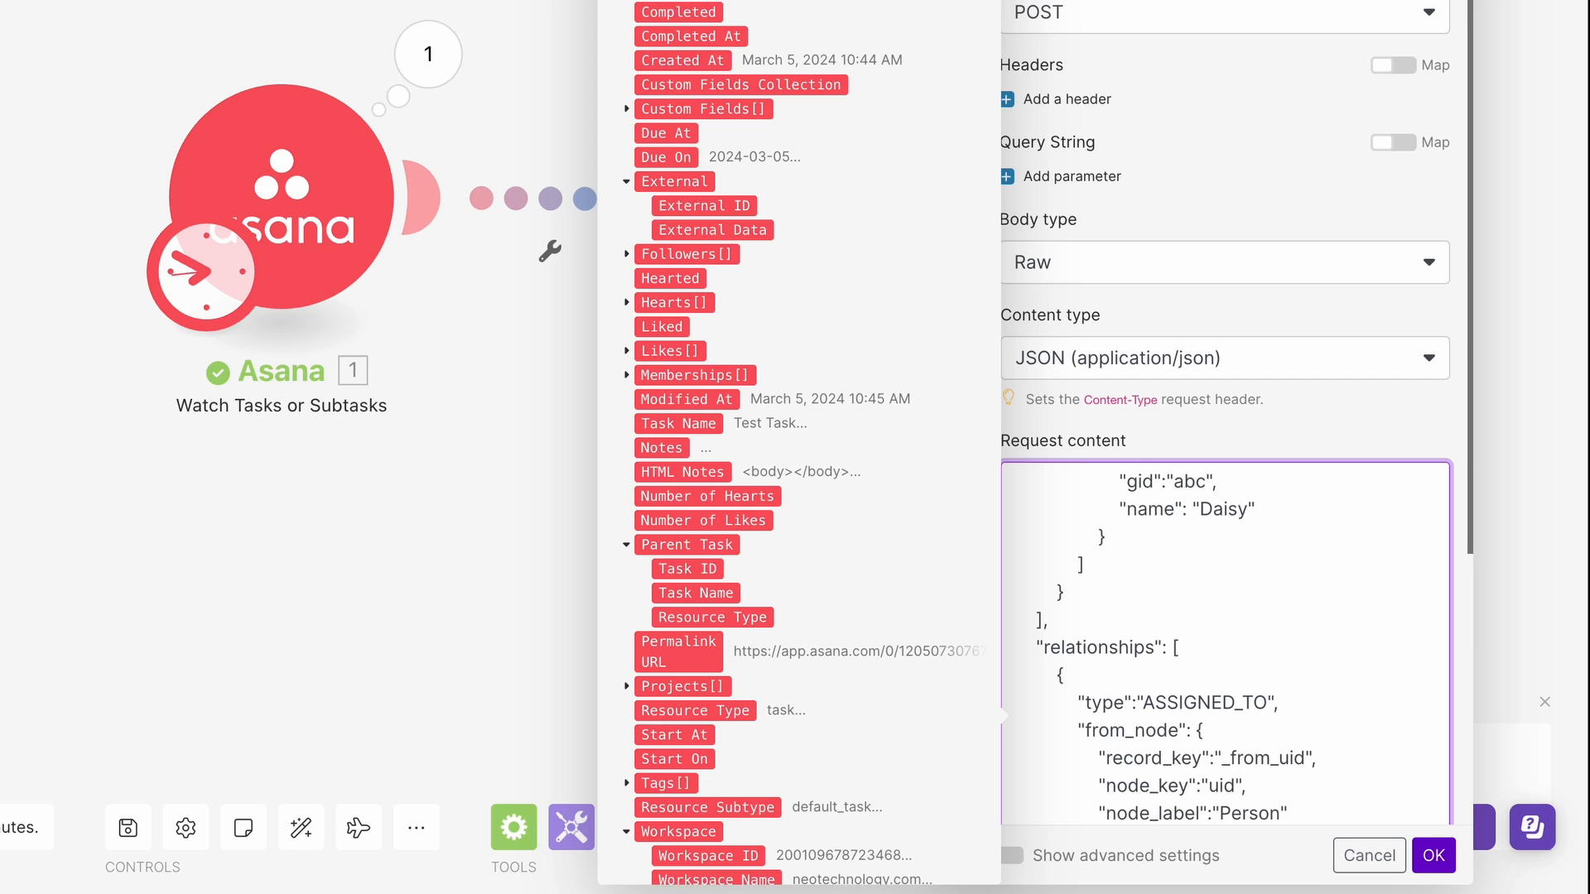
{"action": "scroll", "coordinate": [1176, 596], "scroll_direction": "up", "scroll_amount": 5}
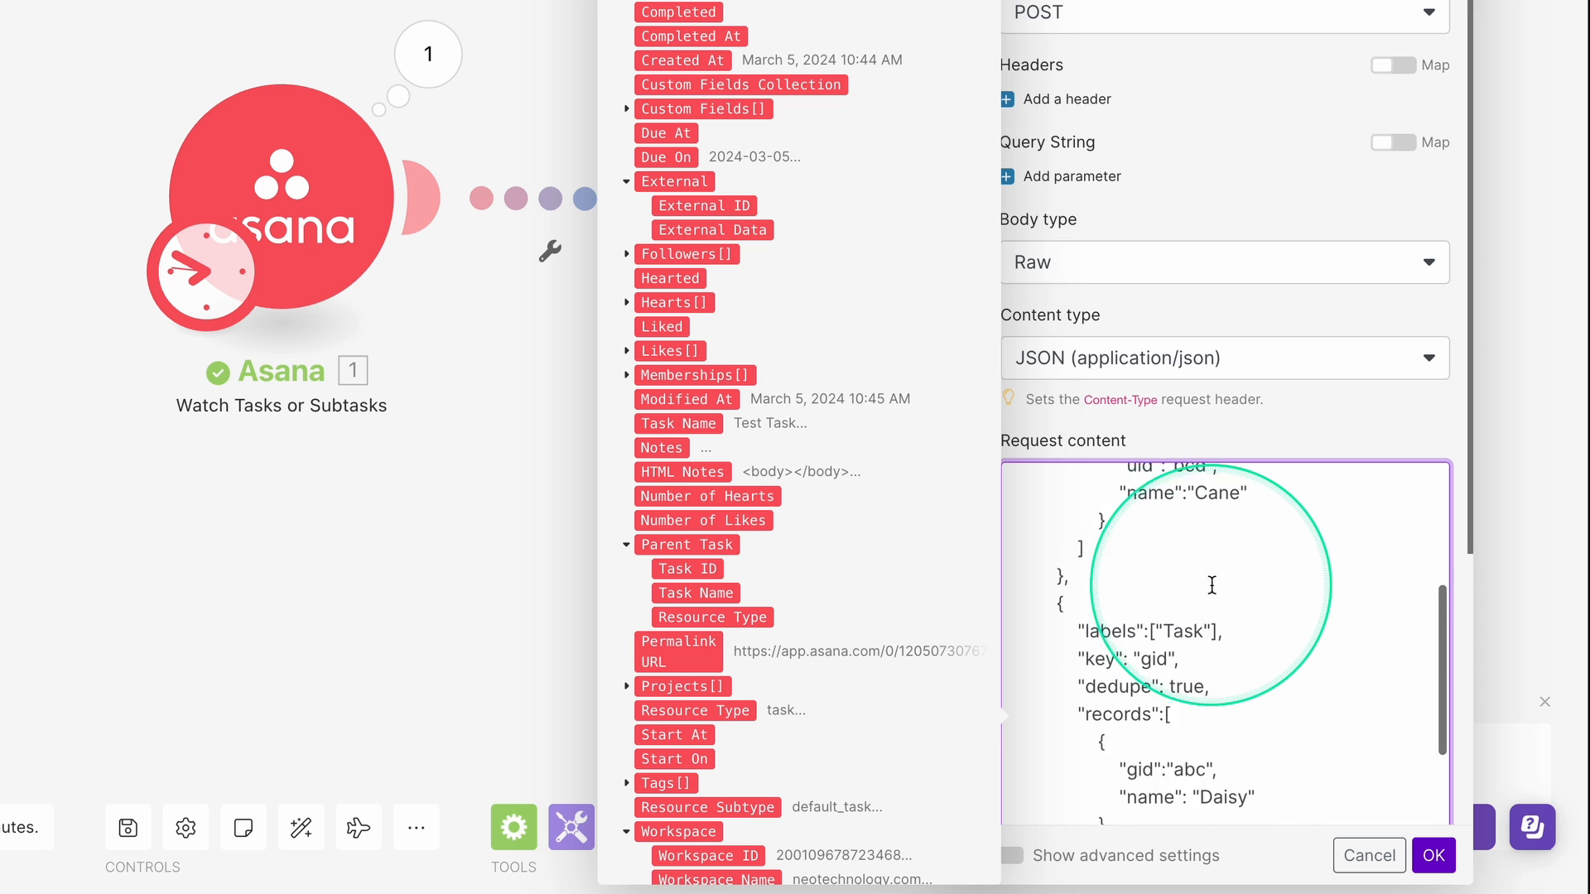
{"action": "scroll", "coordinate": [1212, 585], "scroll_direction": "up", "scroll_amount": 5}
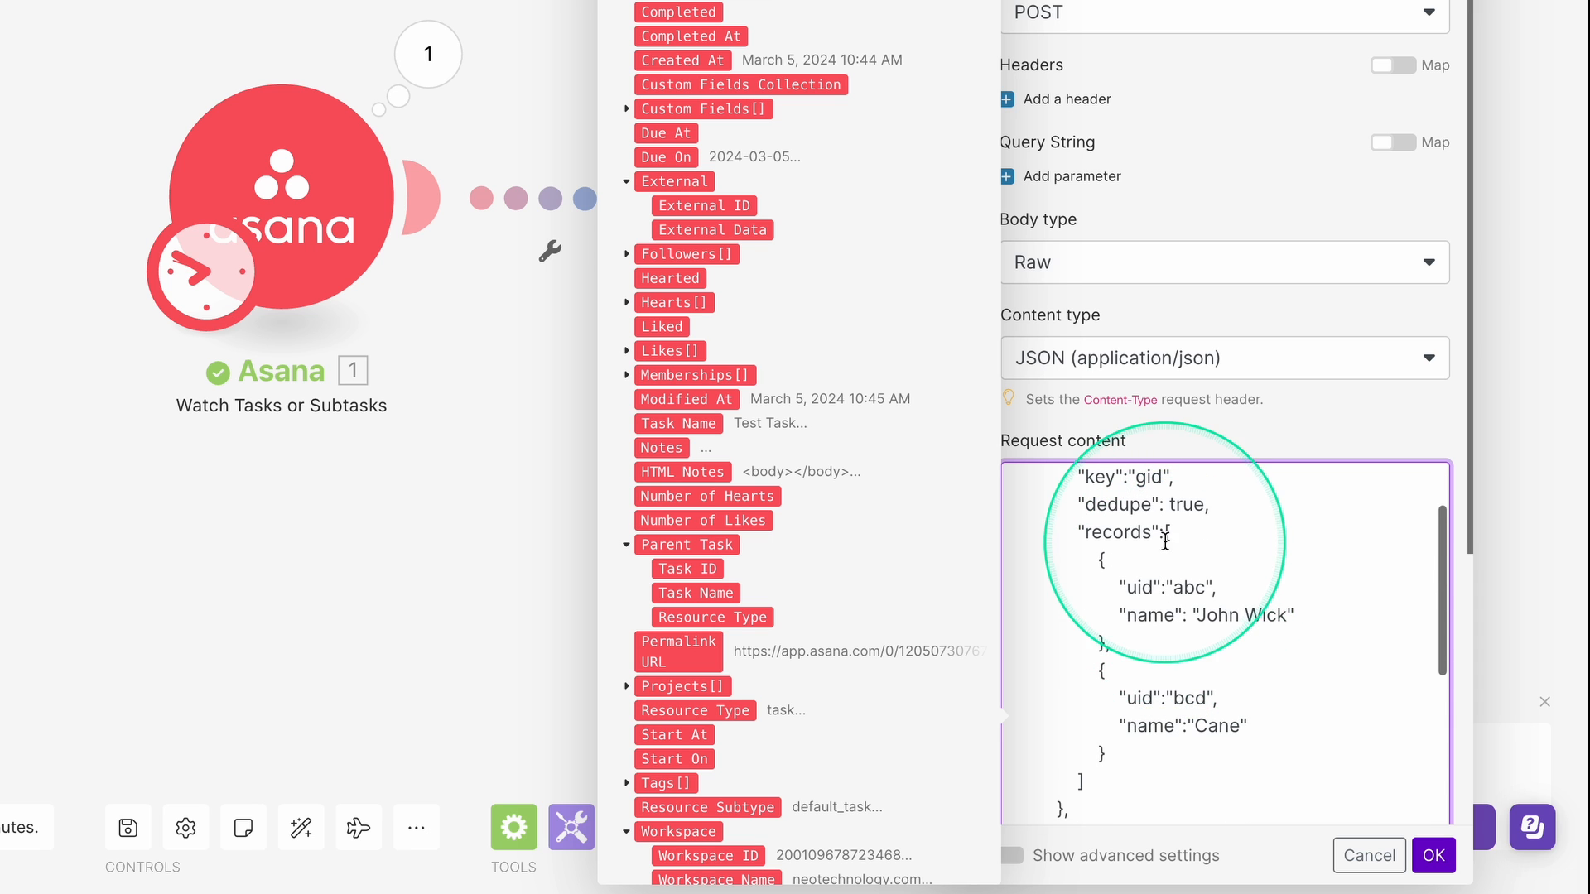
{"action": "left_click_drag", "start_coordinate": [1164, 541], "coordinate": [1131, 771]}
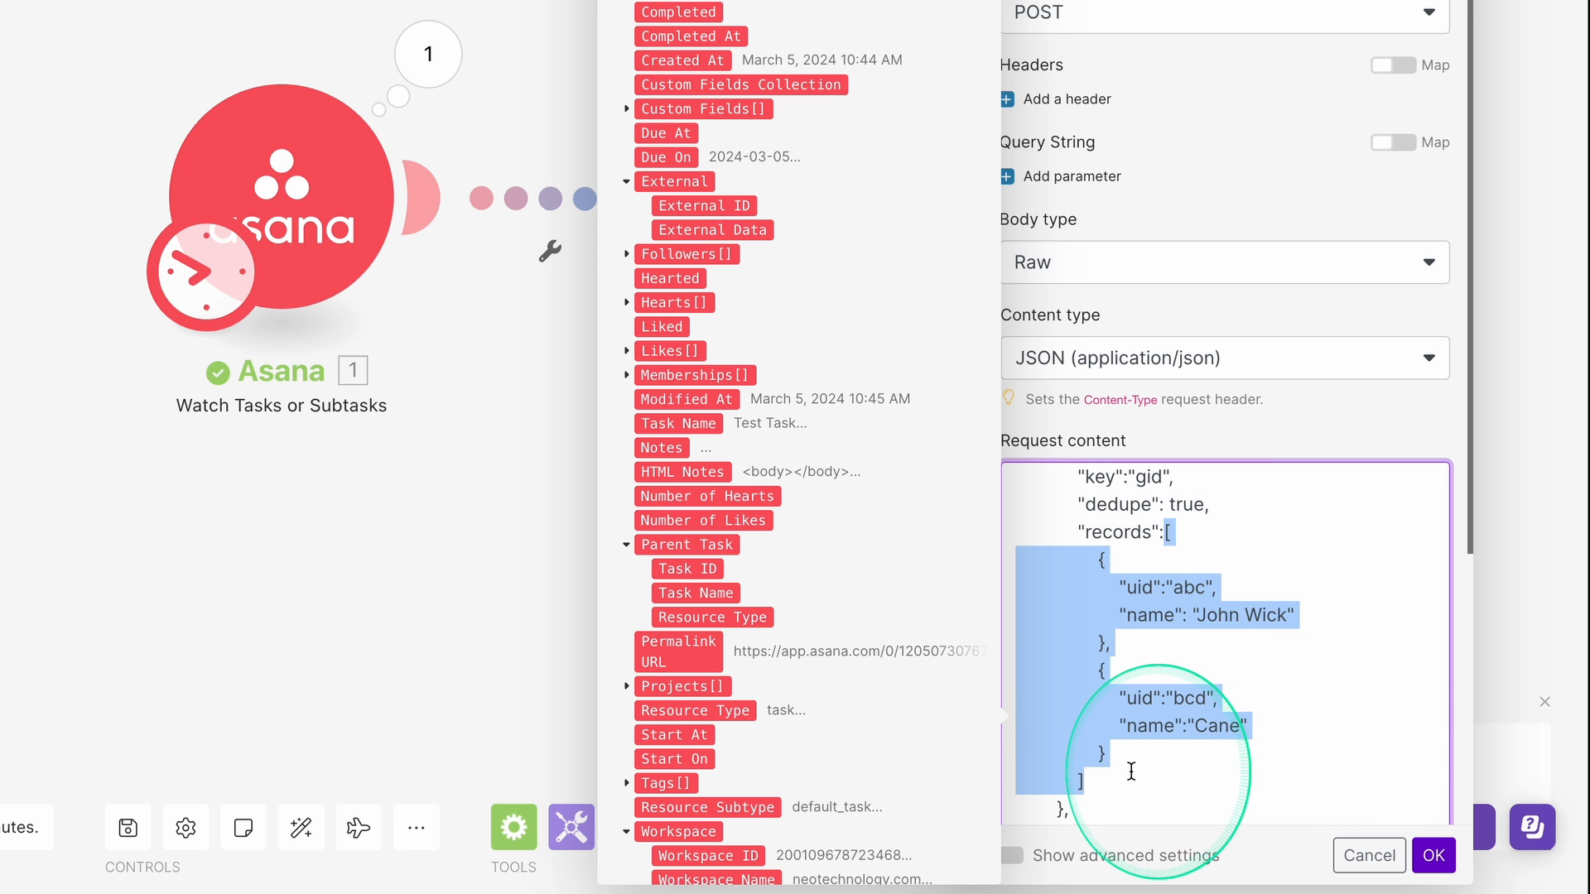
{"action": "key", "text": "BackSpace"}
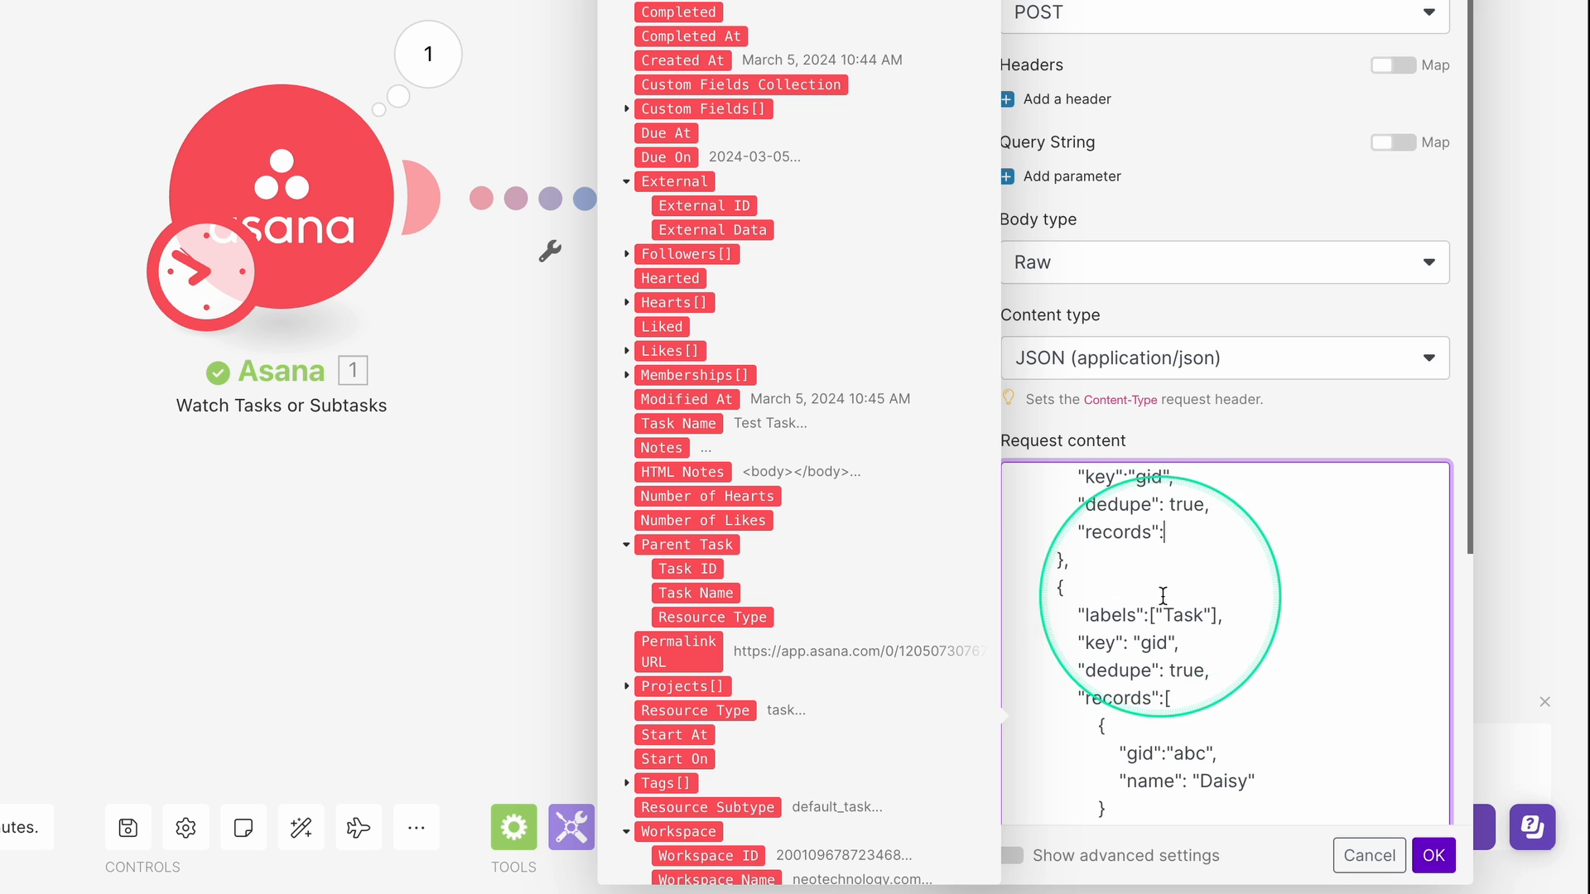
{"action": "scroll", "coordinate": [1167, 572], "scroll_direction": "down", "scroll_amount": 2}
{"action": "scroll", "coordinate": [1180, 580], "scroll_direction": "up", "scroll_amount": 3}
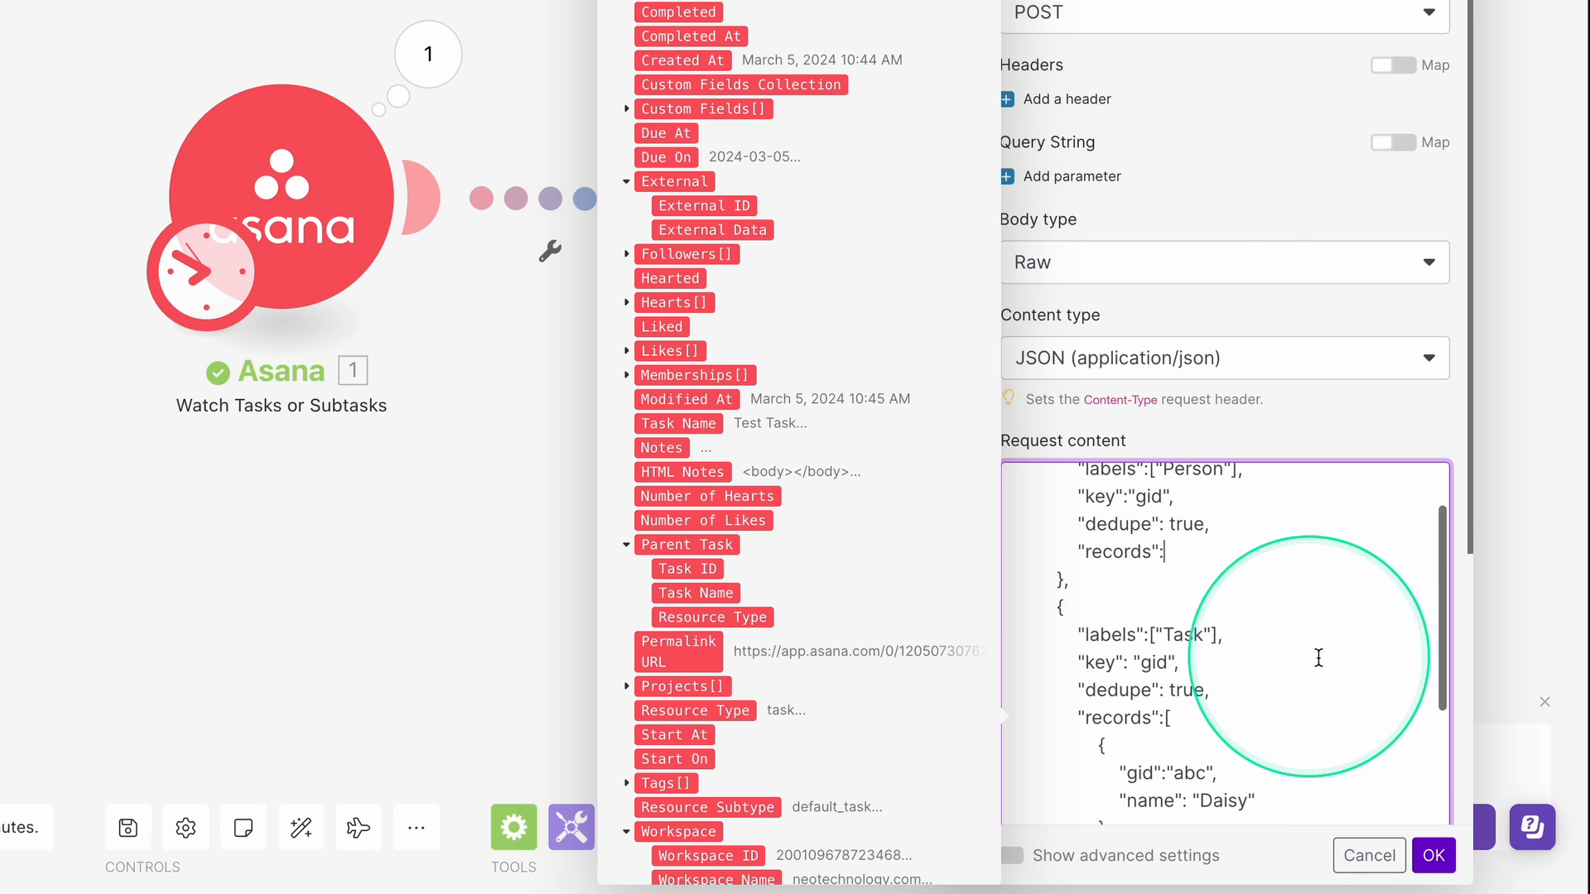
{"action": "type", "text": "[]"}
{"action": "left_click", "coordinate": [1433, 855]}
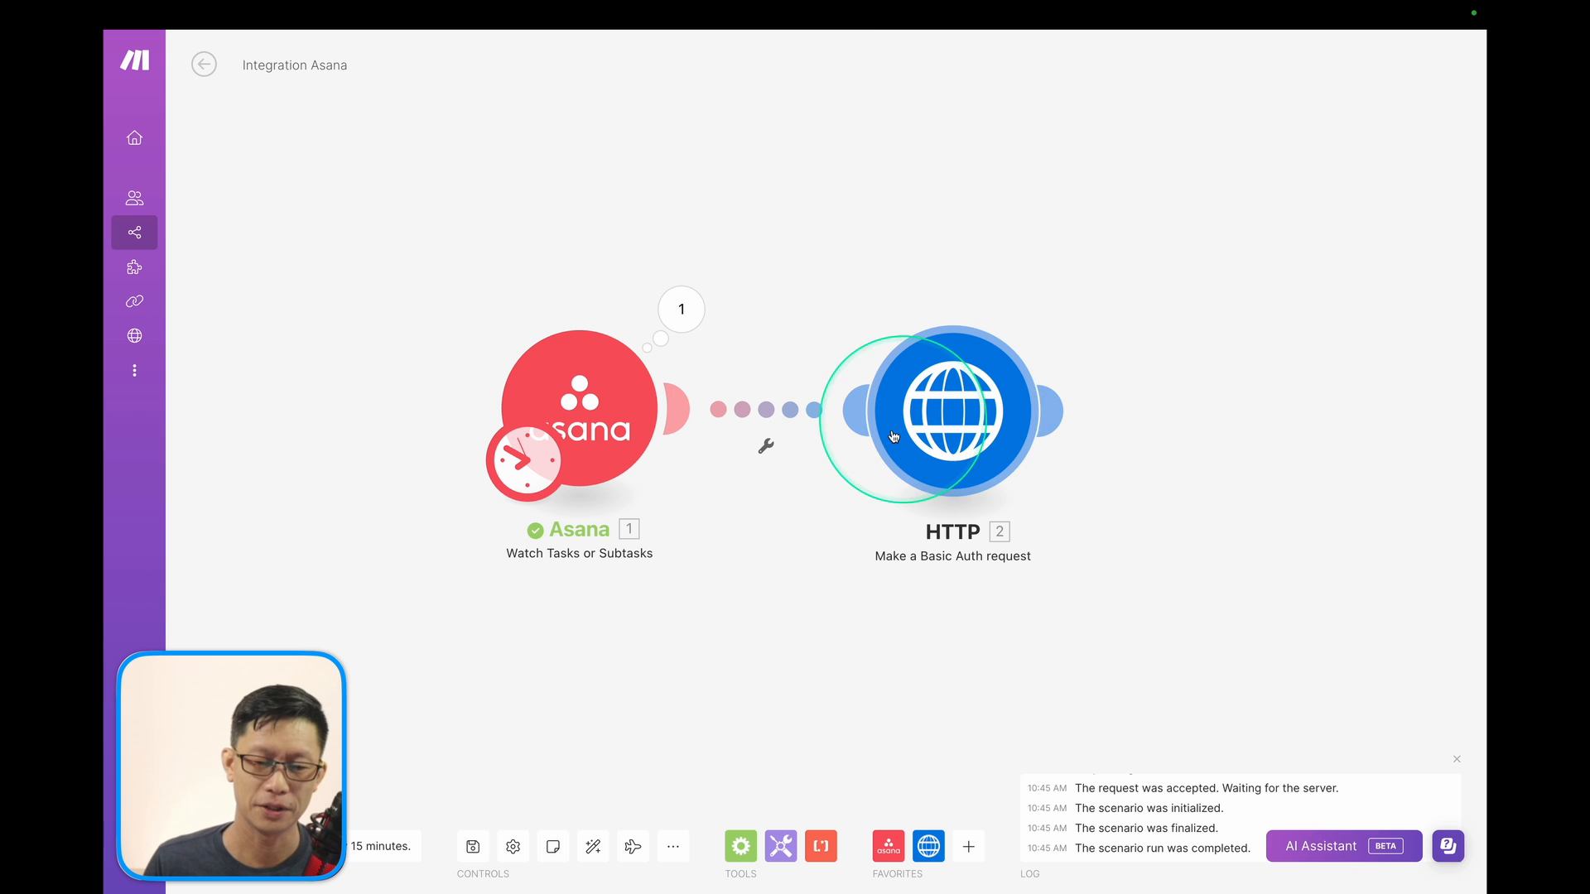
Drag the HTTP module right and Asana left, then show the Asana trigger's output bundle.
{"action": "left_click_drag", "start_coordinate": [893, 437], "coordinate": [1037, 432]}
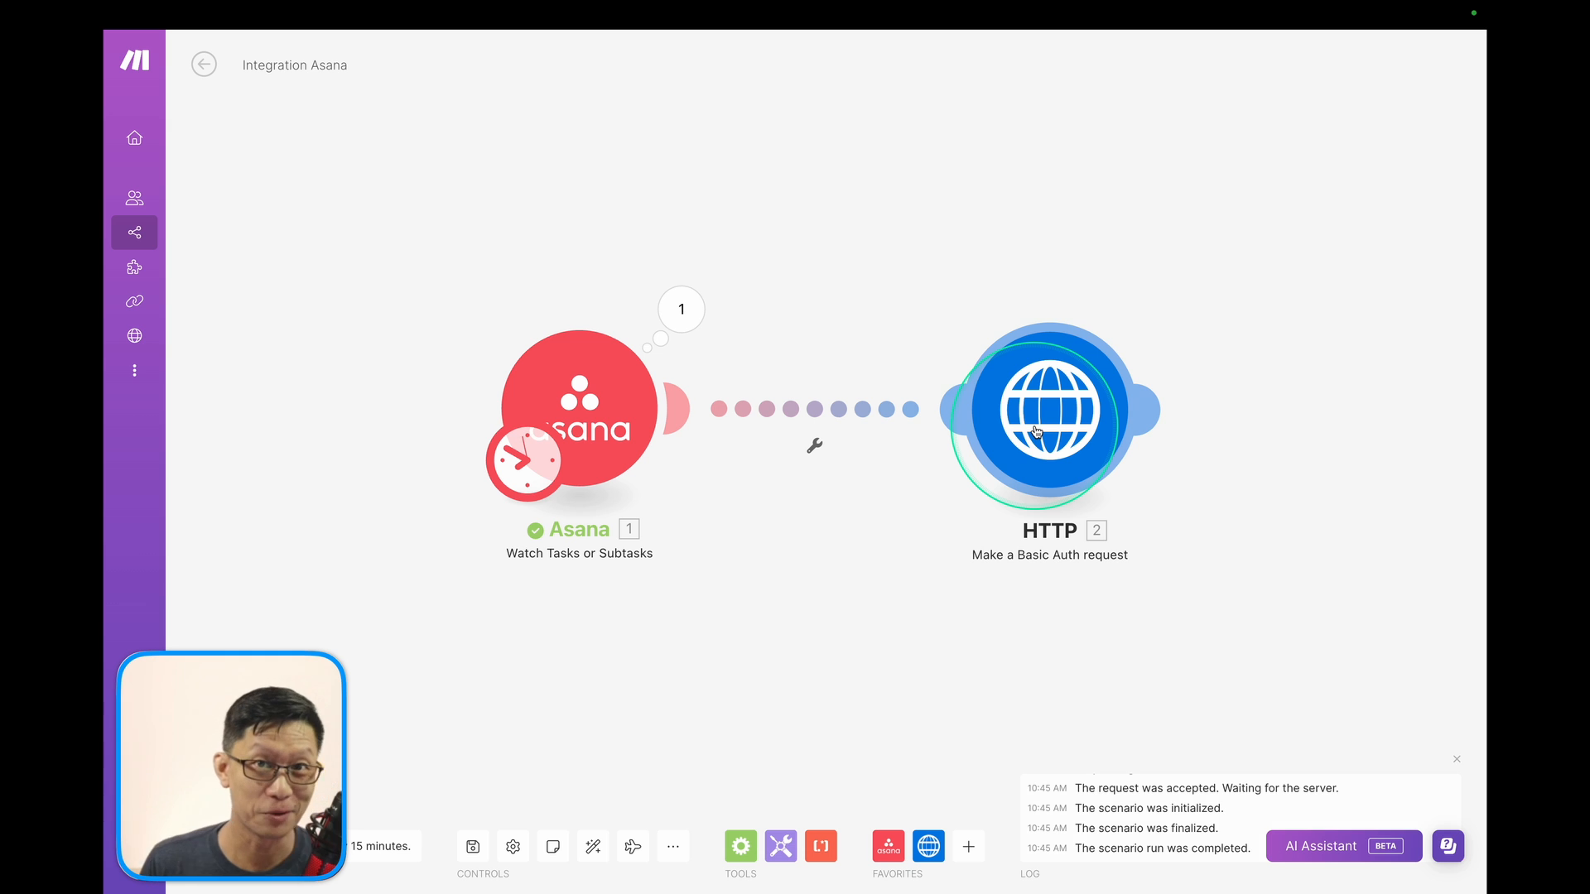
{"action": "left_click_drag", "start_coordinate": [638, 393], "coordinate": [462, 385]}
{"action": "left_click_drag", "start_coordinate": [1068, 416], "coordinate": [1171, 402]}
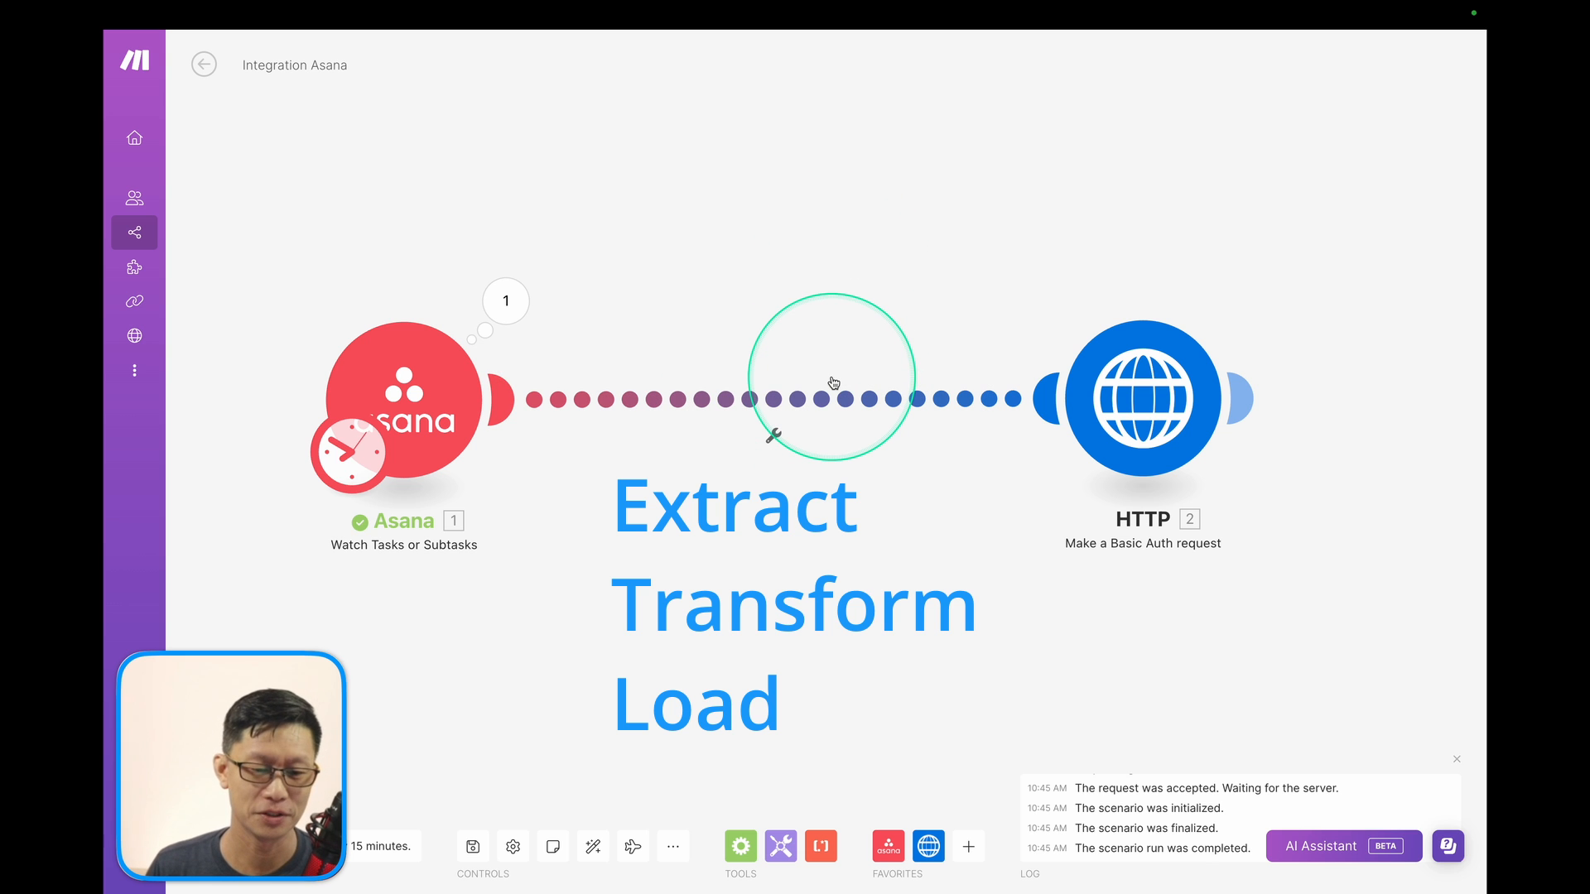
{"action": "left_click", "coordinate": [505, 301]}
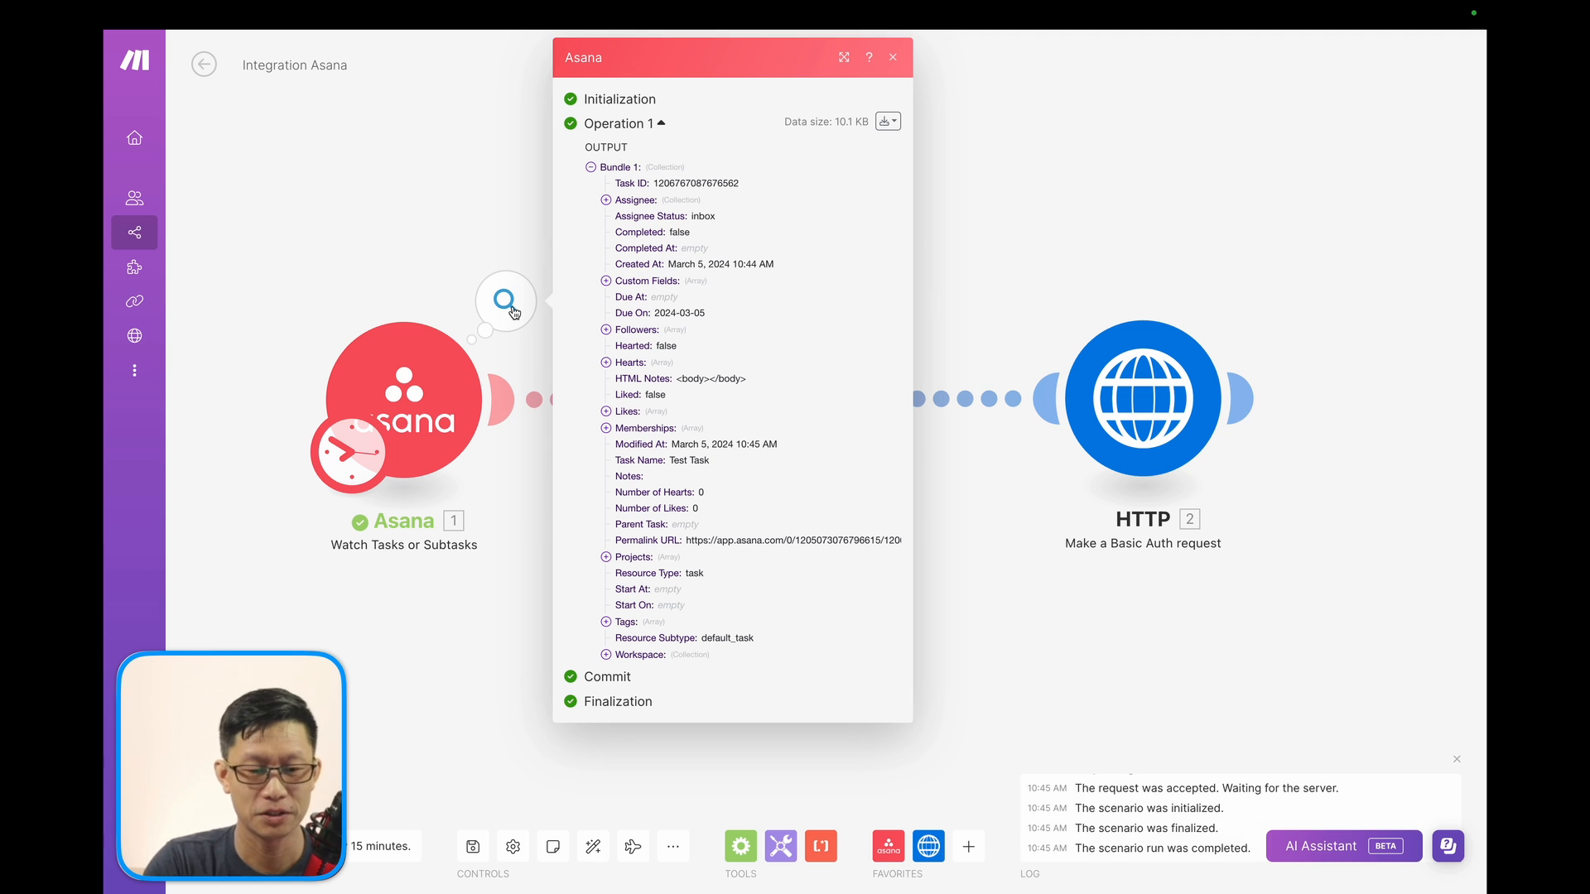
Review the Test Task bundle as raw JSON, check the Completed field, and close the output panel.
{"action": "left_click", "coordinate": [887, 121]}
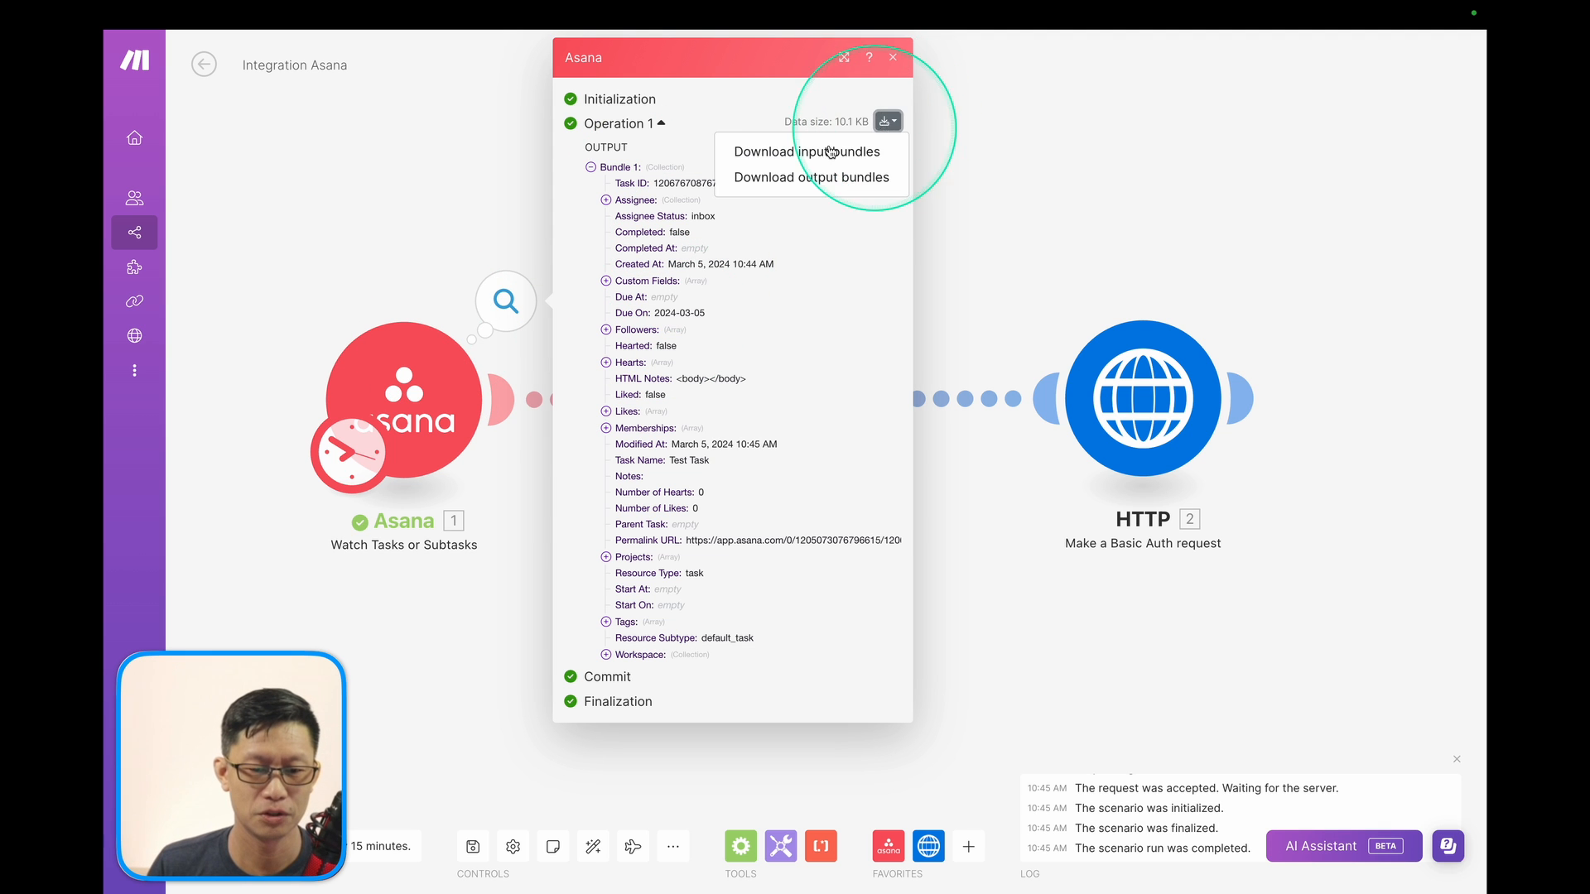
{"action": "left_click", "coordinate": [797, 179]}
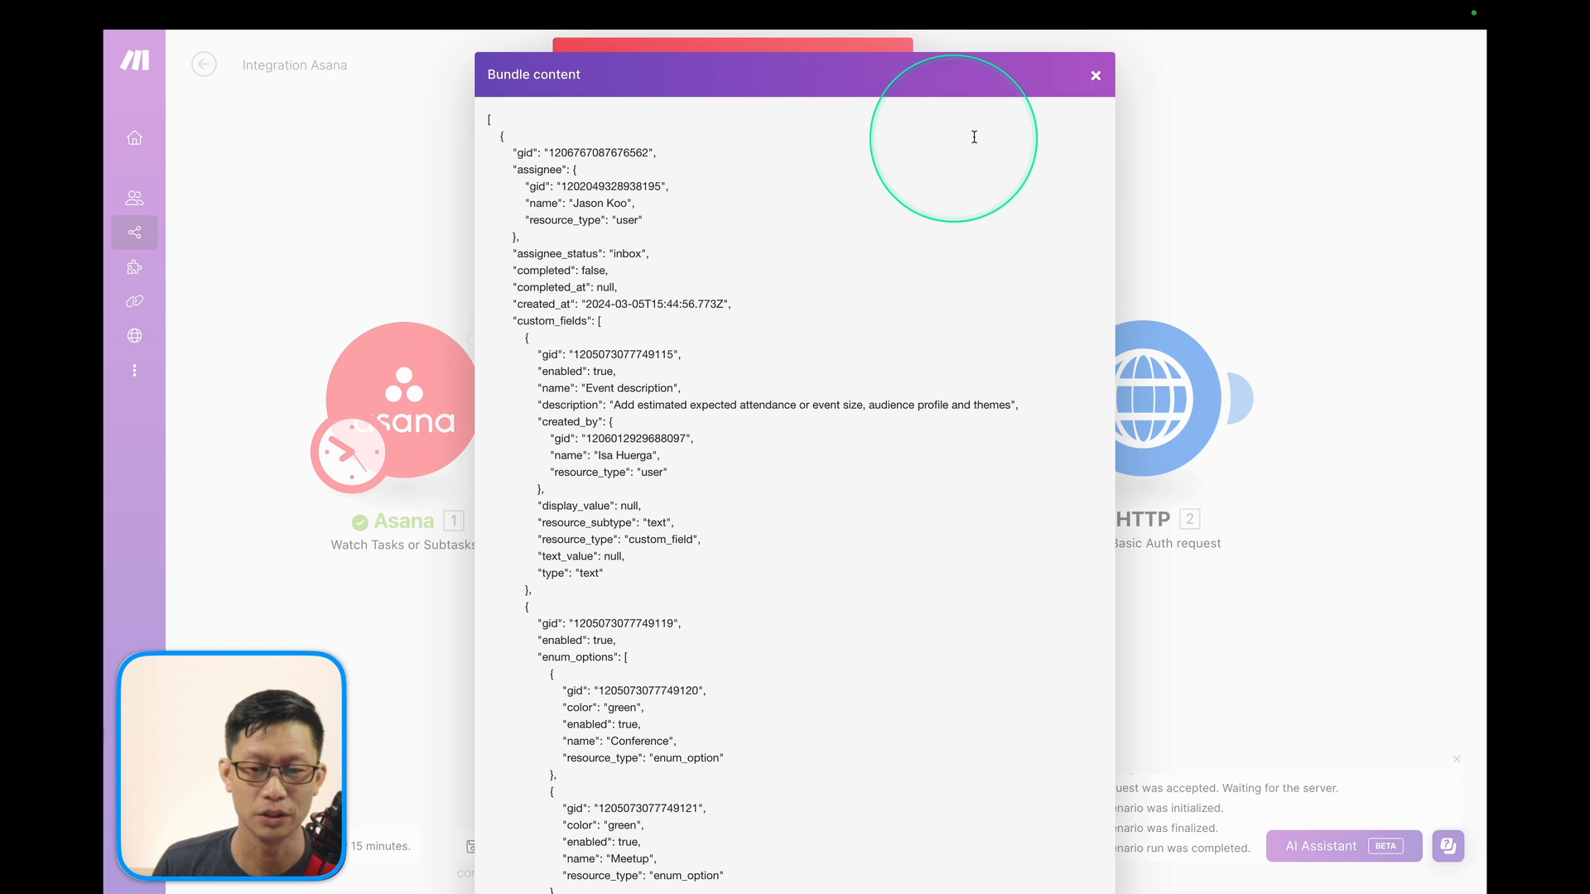
{"action": "left_click", "coordinate": [1095, 78]}
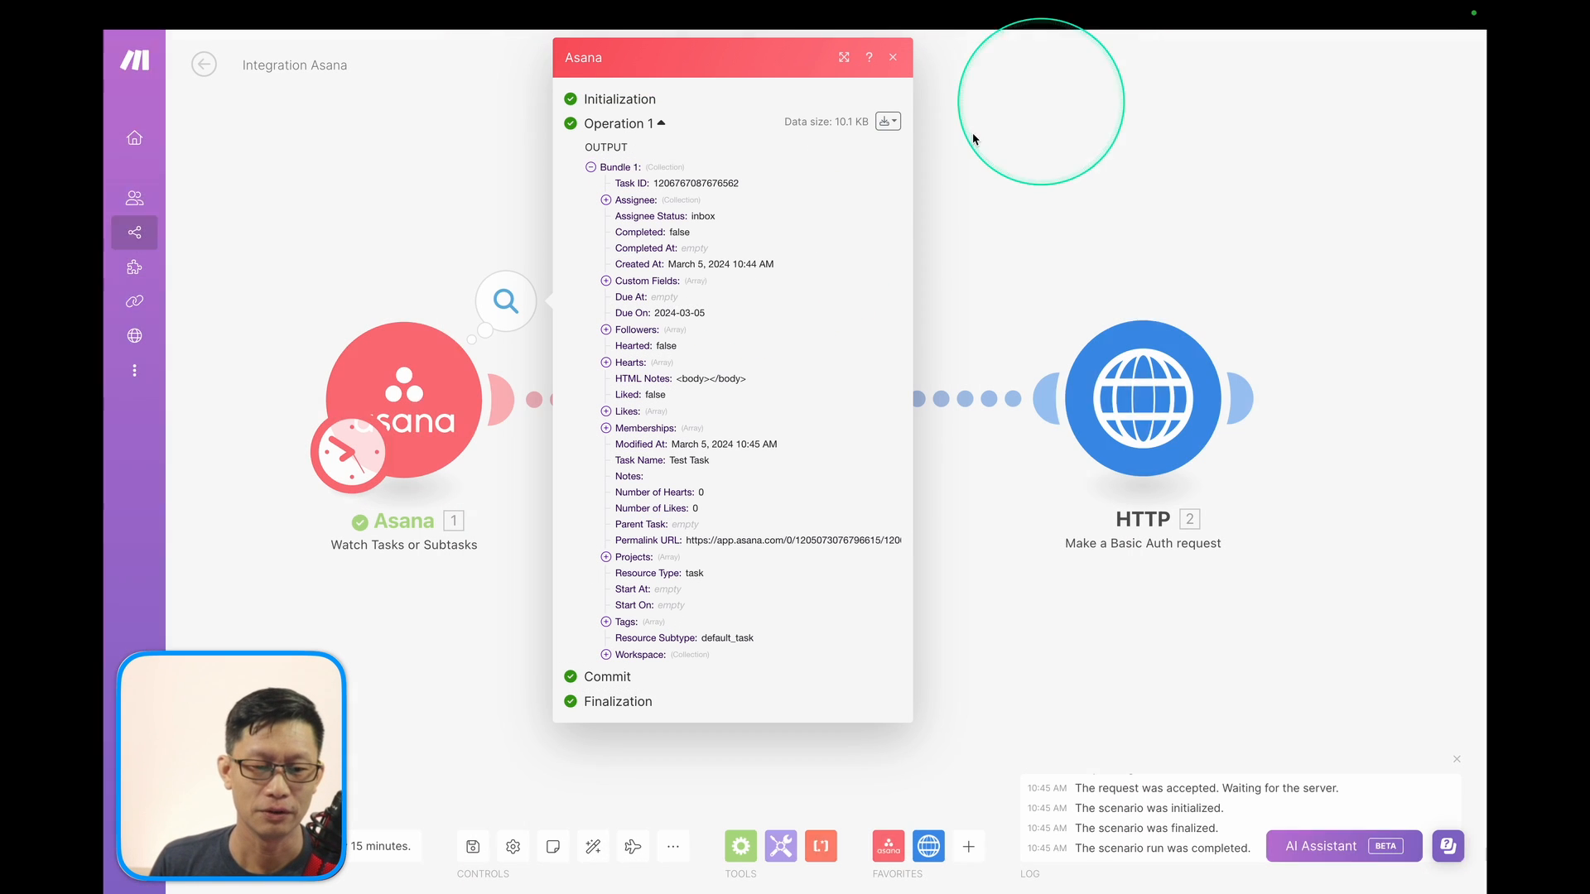
{"action": "left_click", "coordinate": [662, 219]}
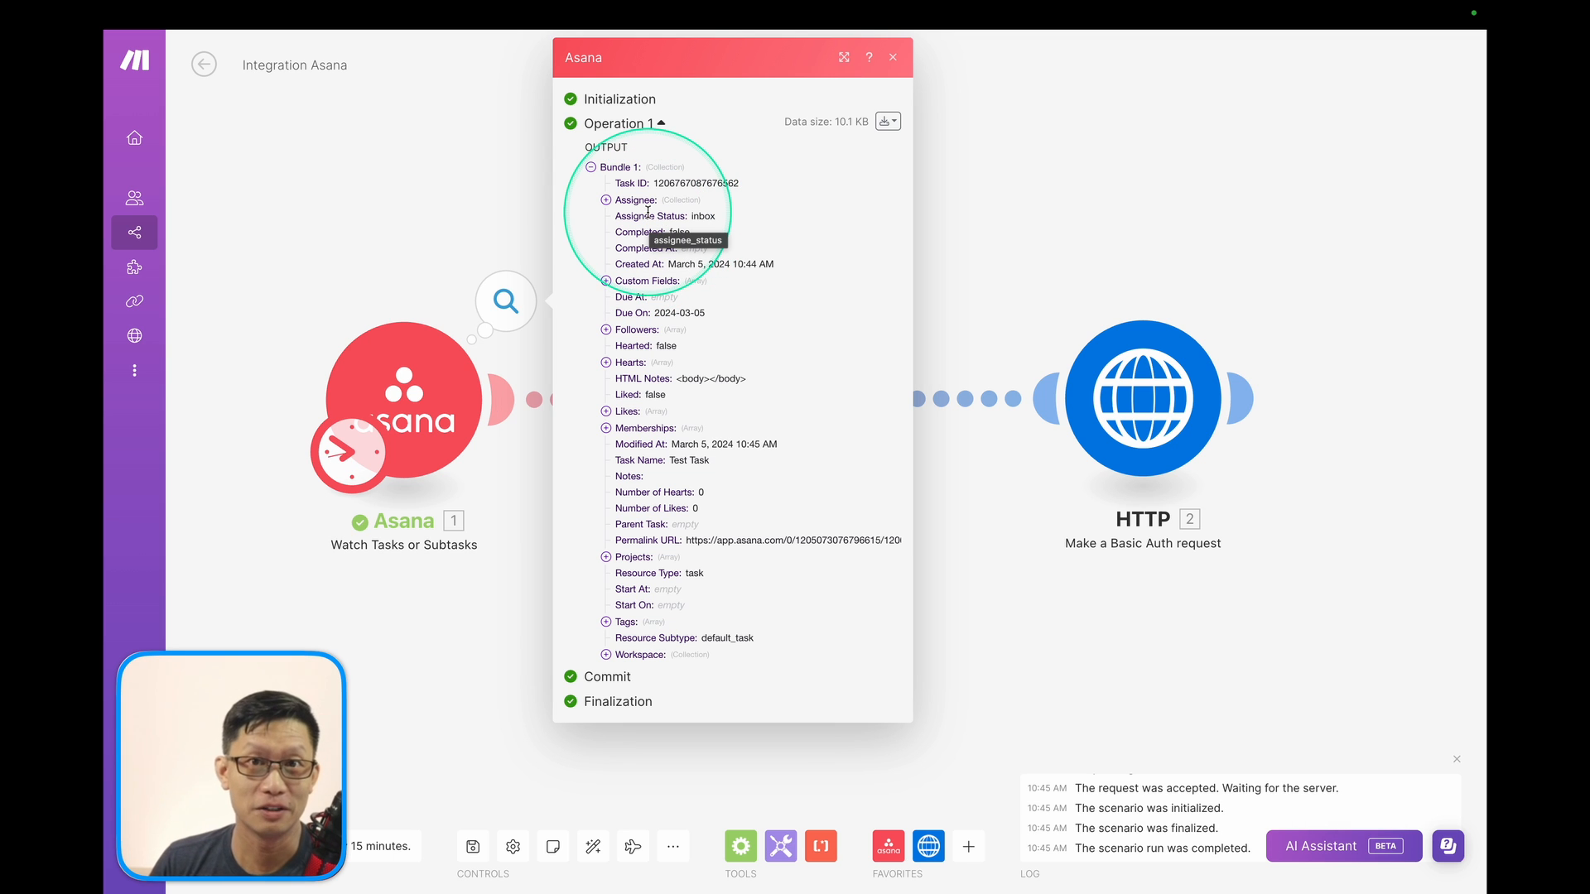
{"action": "left_click", "coordinate": [892, 58]}
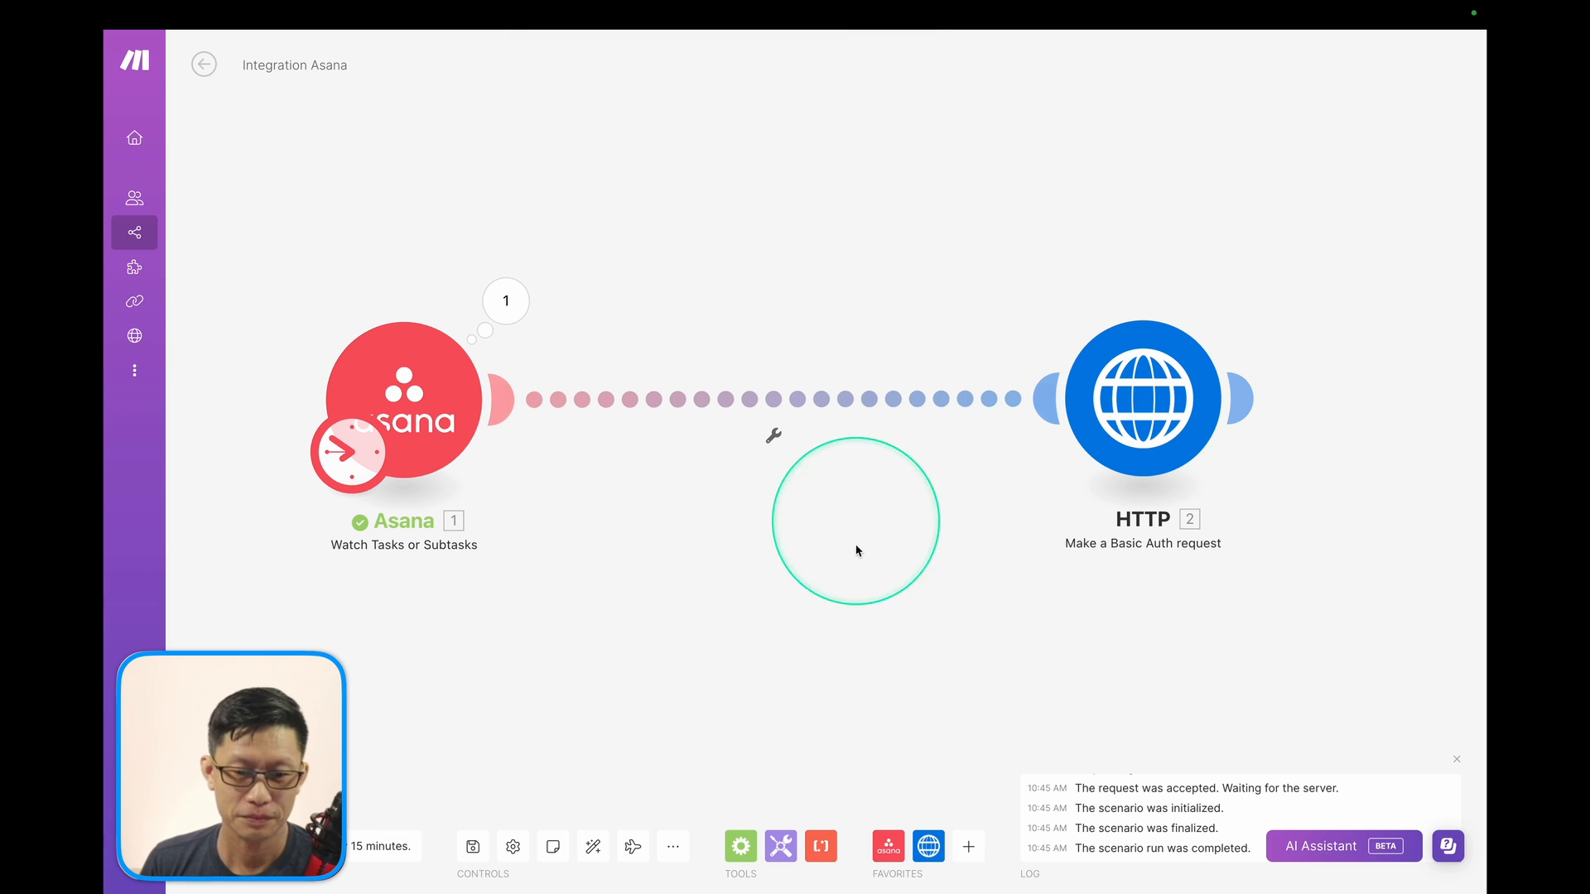
Add a Flow Control Router and drop it on the Asana–HTTP link.
{"action": "left_click", "coordinate": [740, 845]}
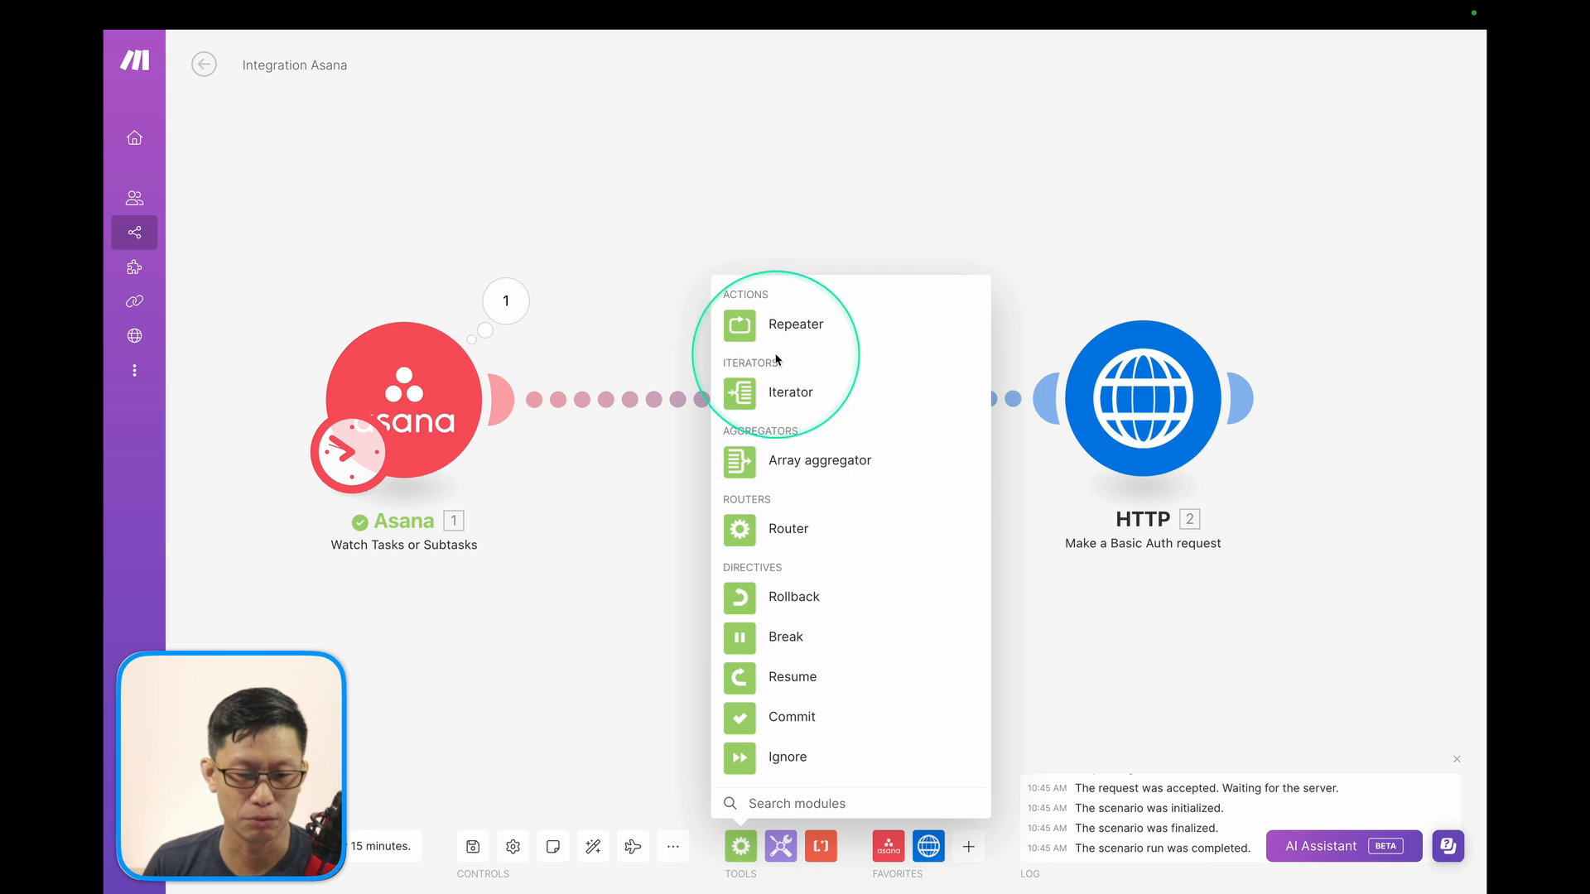
{"action": "left_click", "coordinate": [740, 529]}
{"action": "left_click_drag", "start_coordinate": [734, 533], "coordinate": [663, 398]}
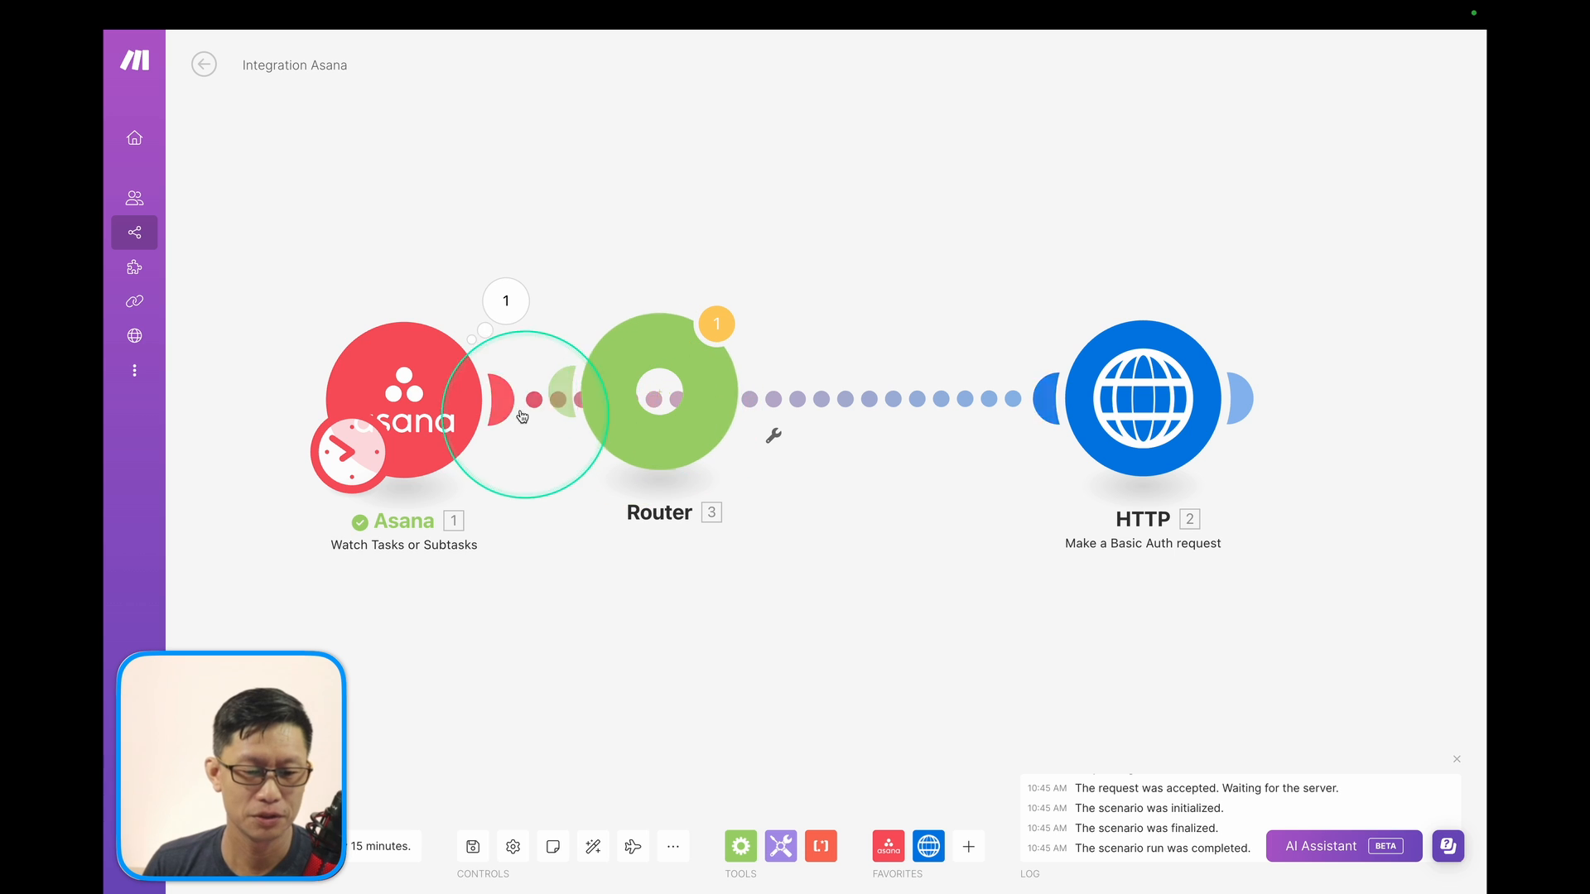
{"action": "left_click_drag", "start_coordinate": [431, 418], "coordinate": [355, 415]}
Unlink the Router from HTTP, connect Asana to the Router, and move HTTP aside.
{"action": "left_click", "coordinate": [798, 408]}
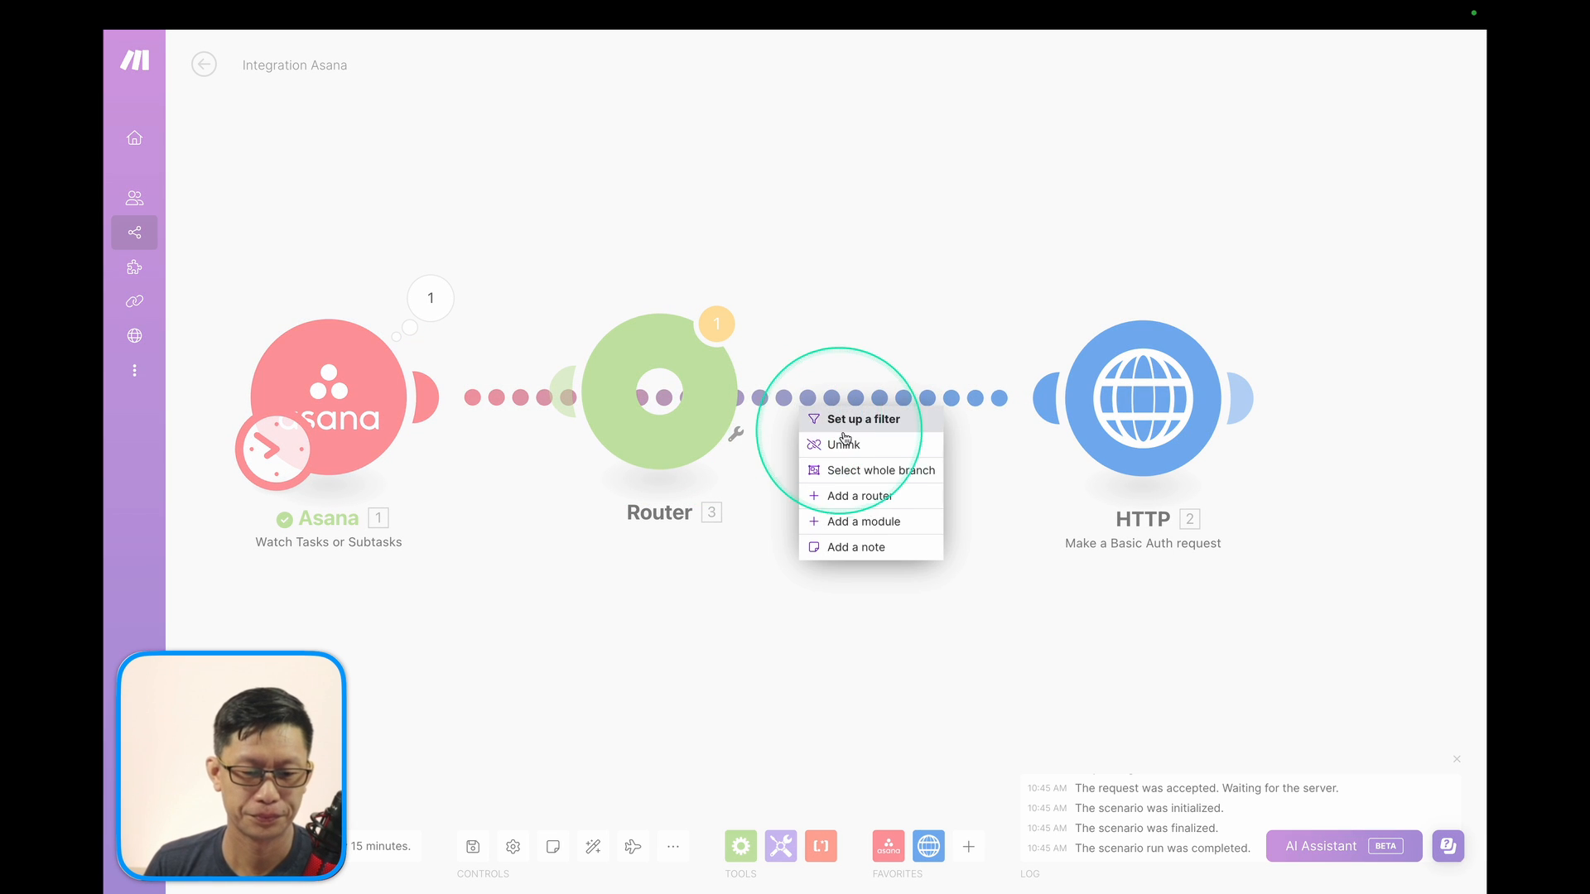
{"action": "left_click", "coordinate": [832, 440]}
{"action": "left_click_drag", "start_coordinate": [430, 382], "coordinate": [654, 406]}
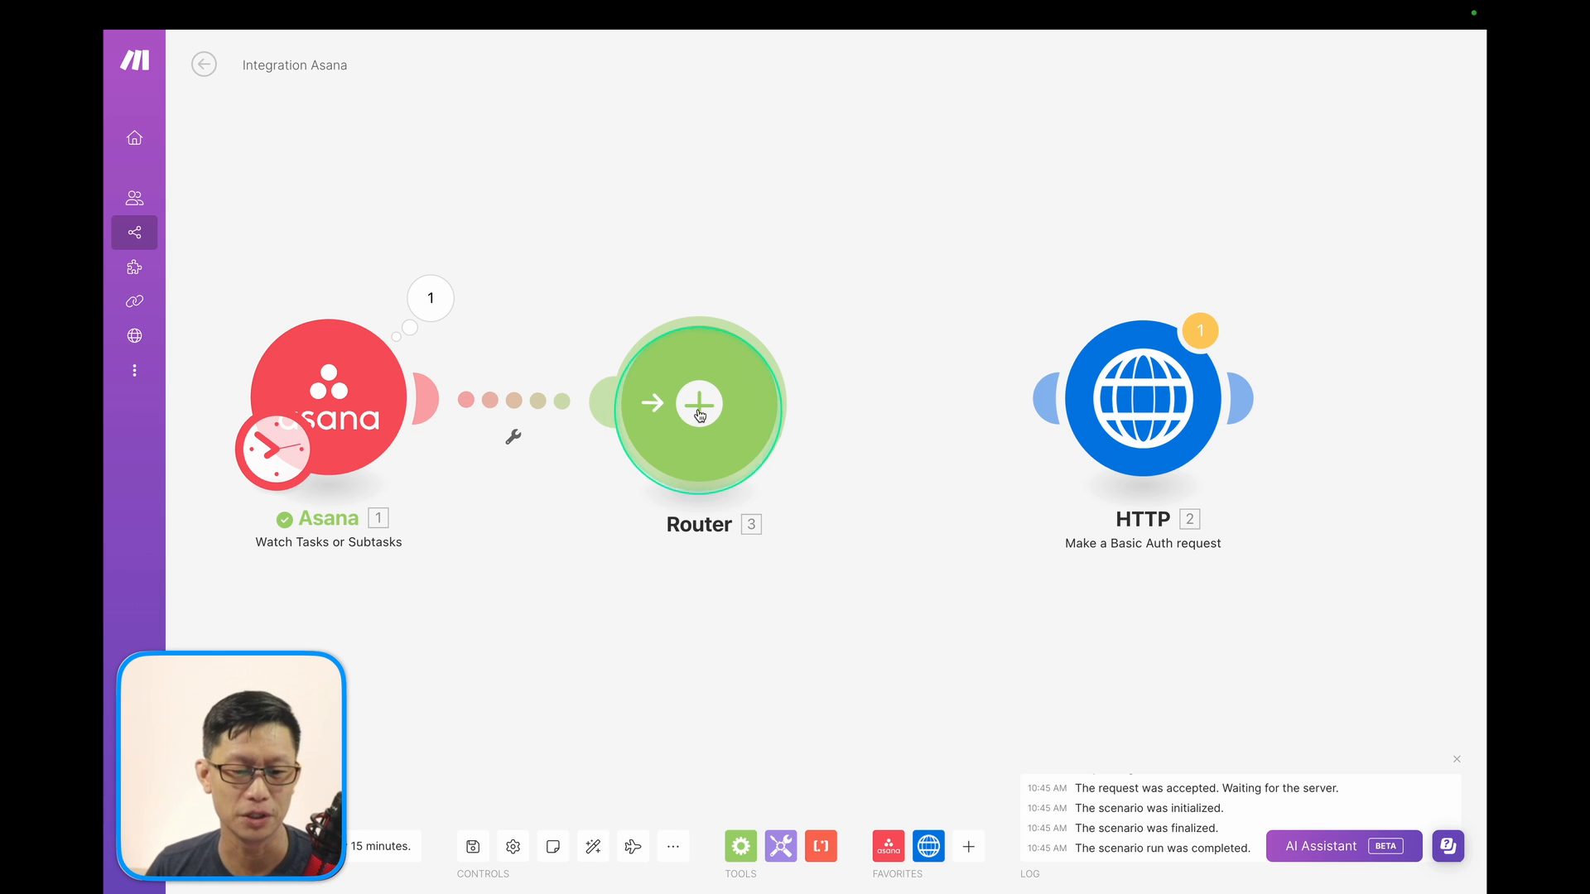
{"action": "left_click_drag", "start_coordinate": [700, 414], "coordinate": [648, 410]}
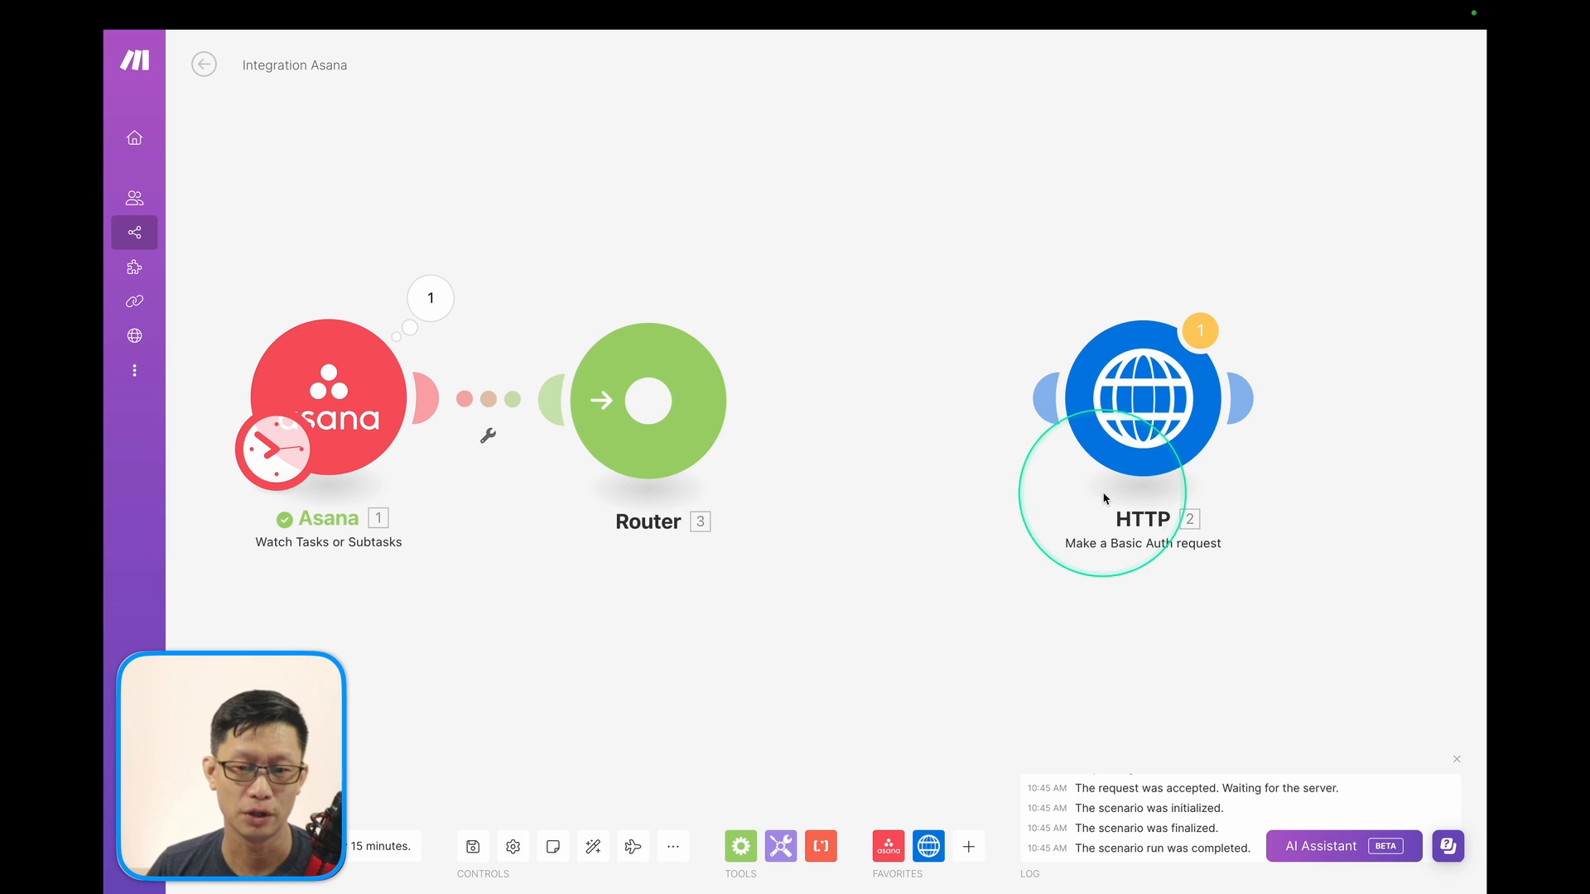
{"action": "left_click_drag", "start_coordinate": [1151, 427], "coordinate": [1193, 616]}
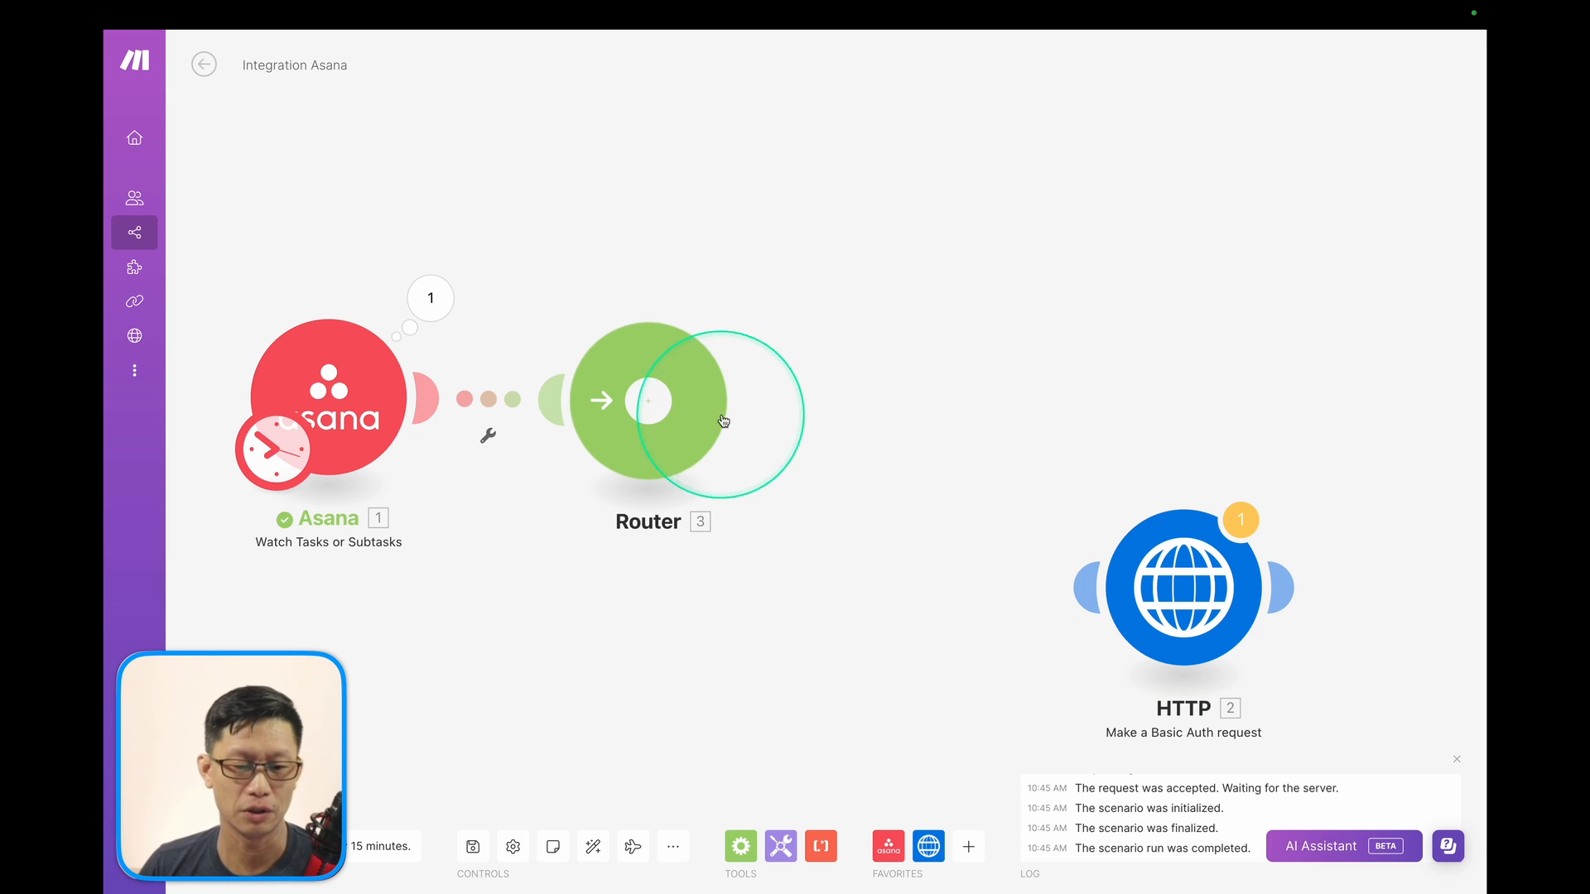
Add a JSON Aggregate to JSON module as a new branch after the Router.
{"action": "left_click", "coordinate": [968, 847]}
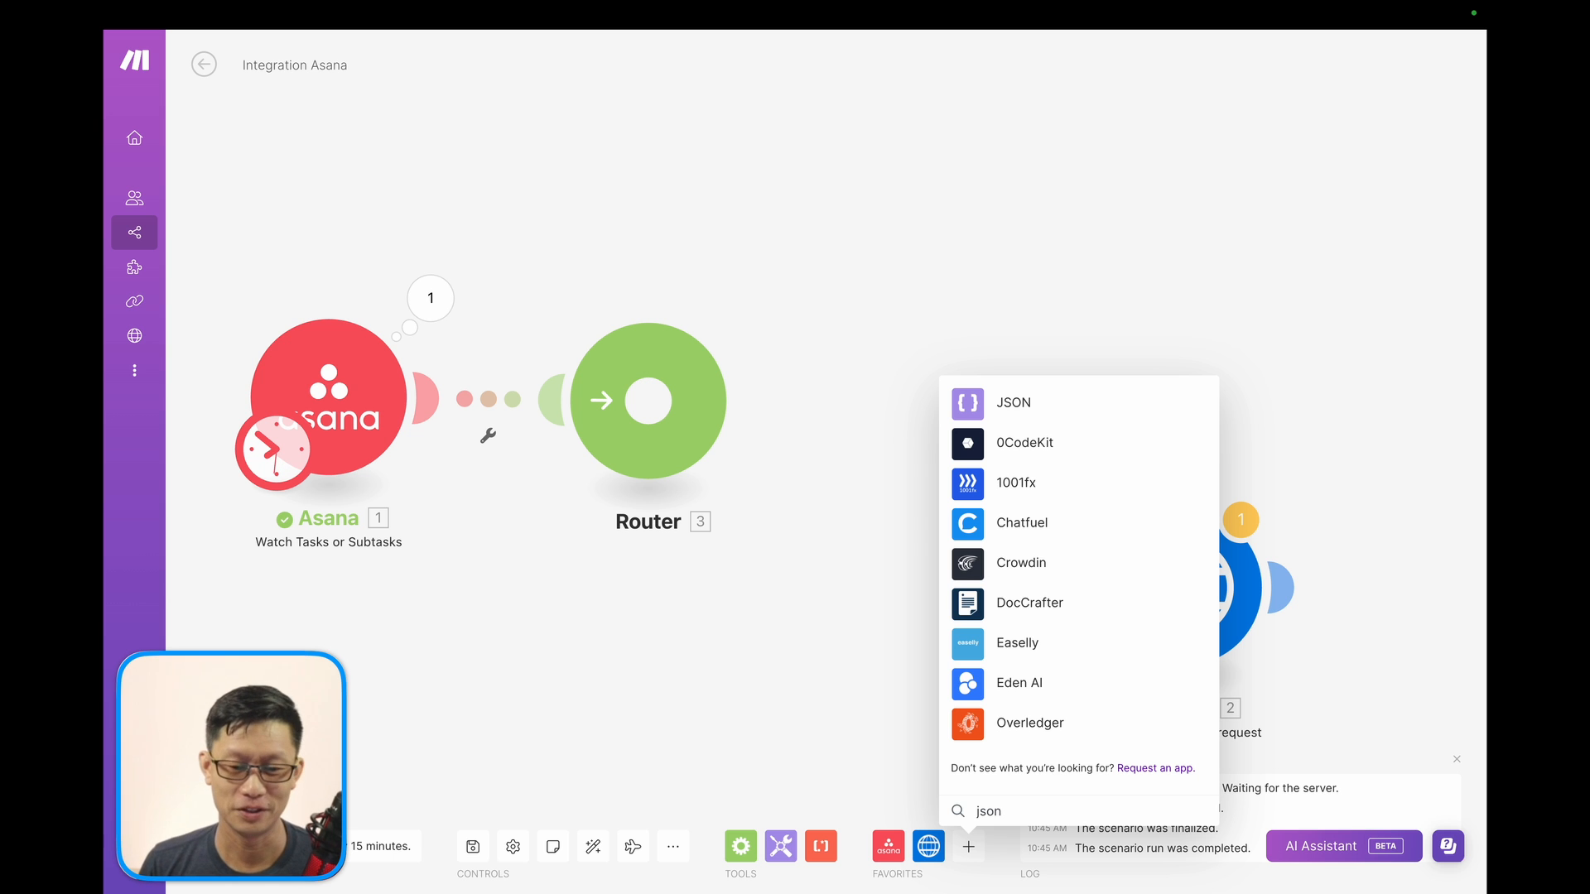
{"action": "left_click", "coordinate": [969, 403]}
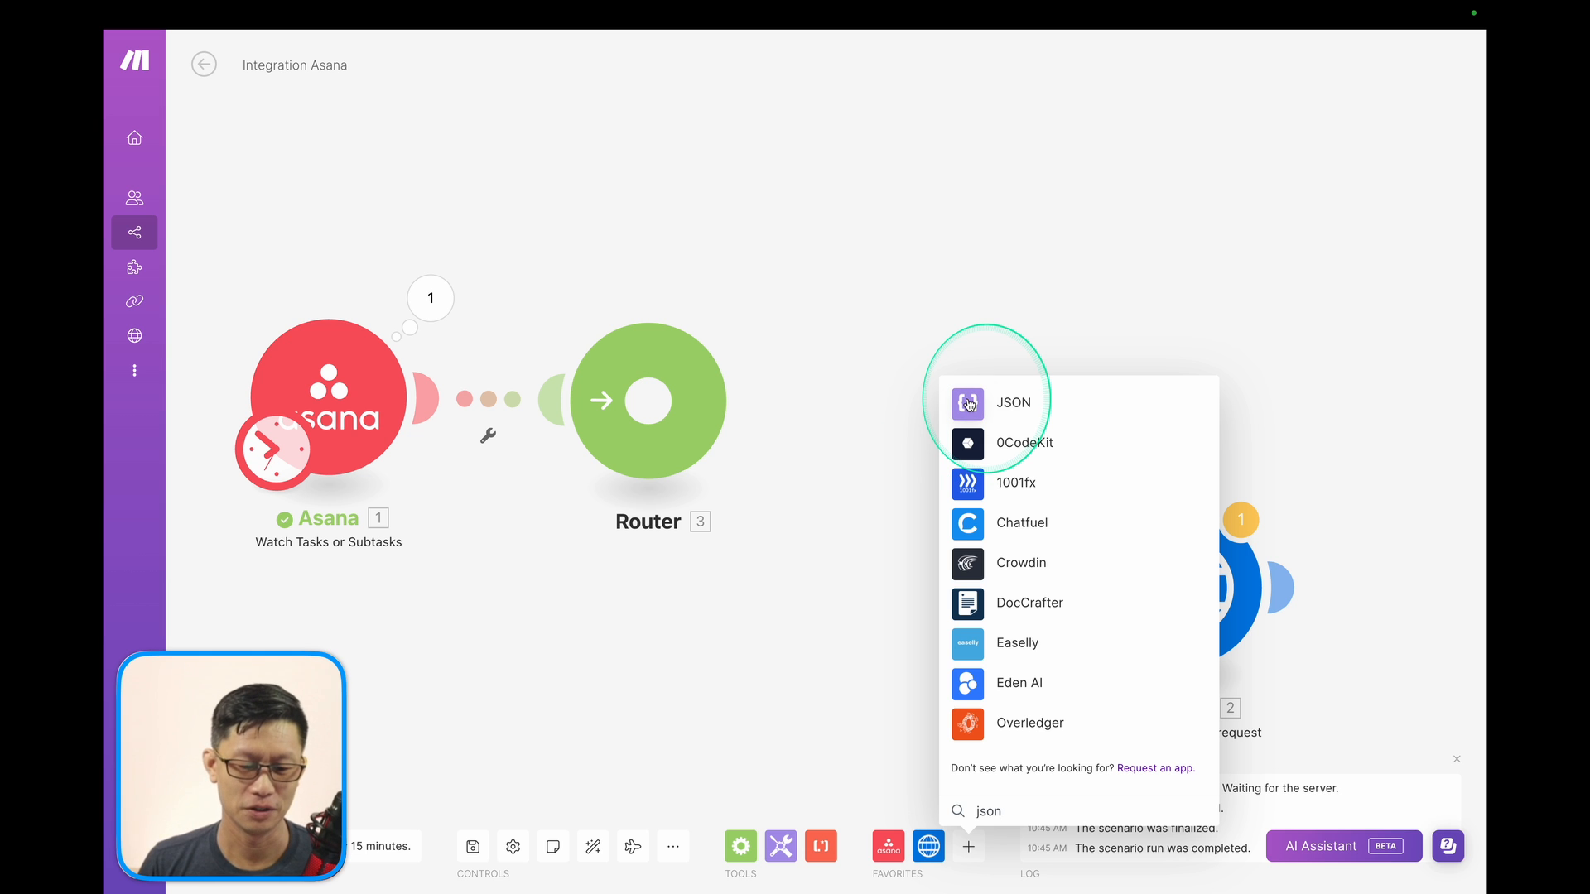
{"action": "mouse_move", "coordinate": [970, 403]}
{"action": "left_mouse_down"}
{"action": "mouse_move", "coordinate": [1025, 701]}
{"action": "mouse_move", "coordinate": [998, 816]}
{"action": "mouse_move", "coordinate": [976, 402]}
{"action": "left_mouse_up"}
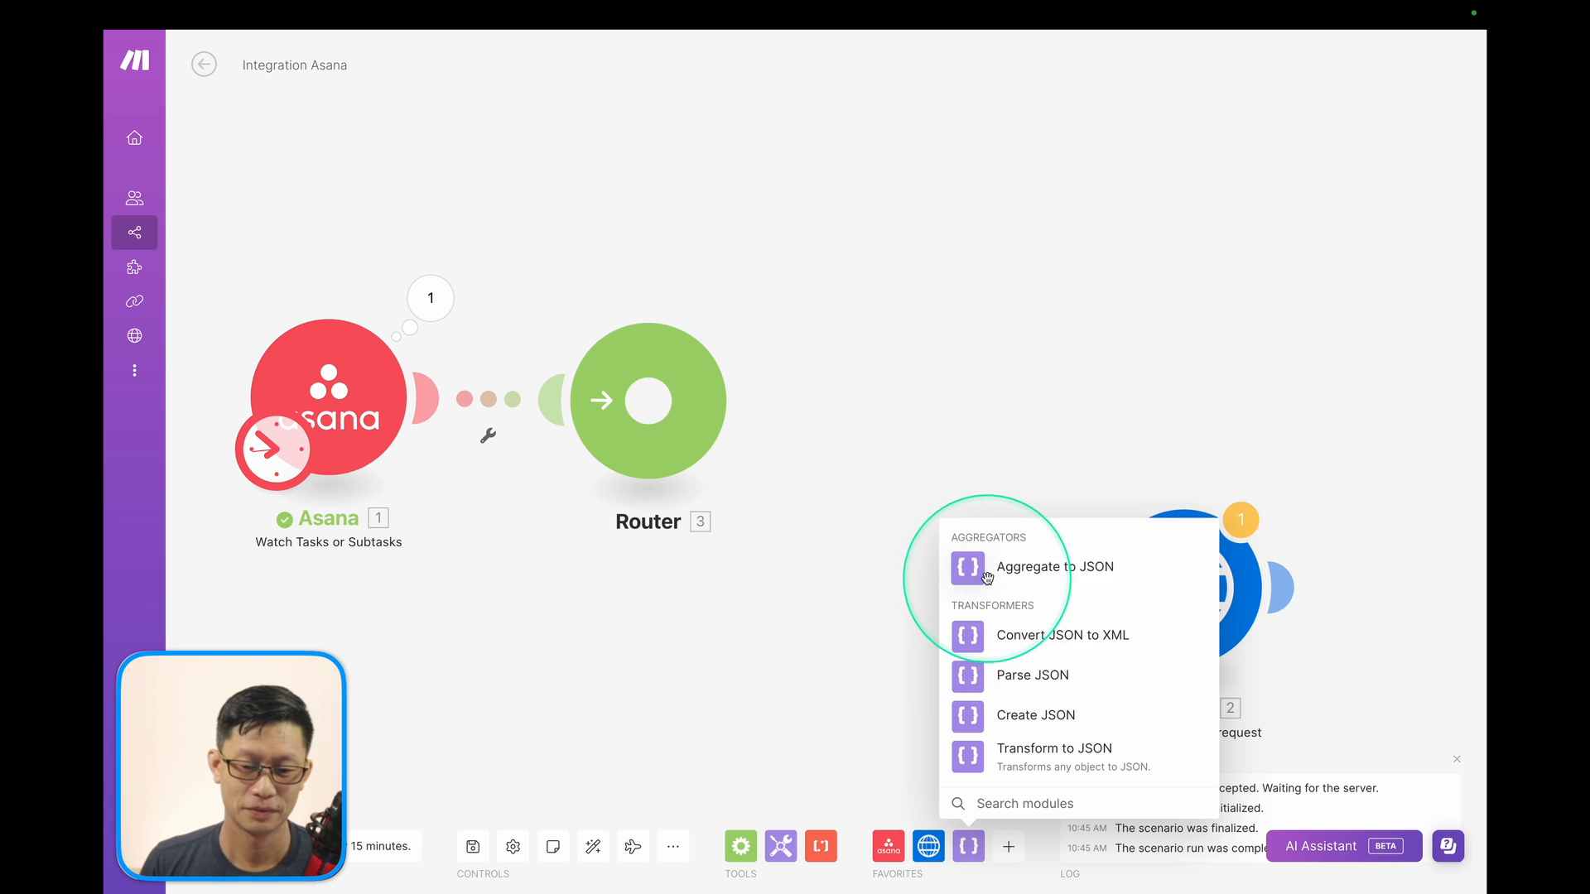
{"action": "left_click_drag", "start_coordinate": [952, 566], "coordinate": [955, 250]}
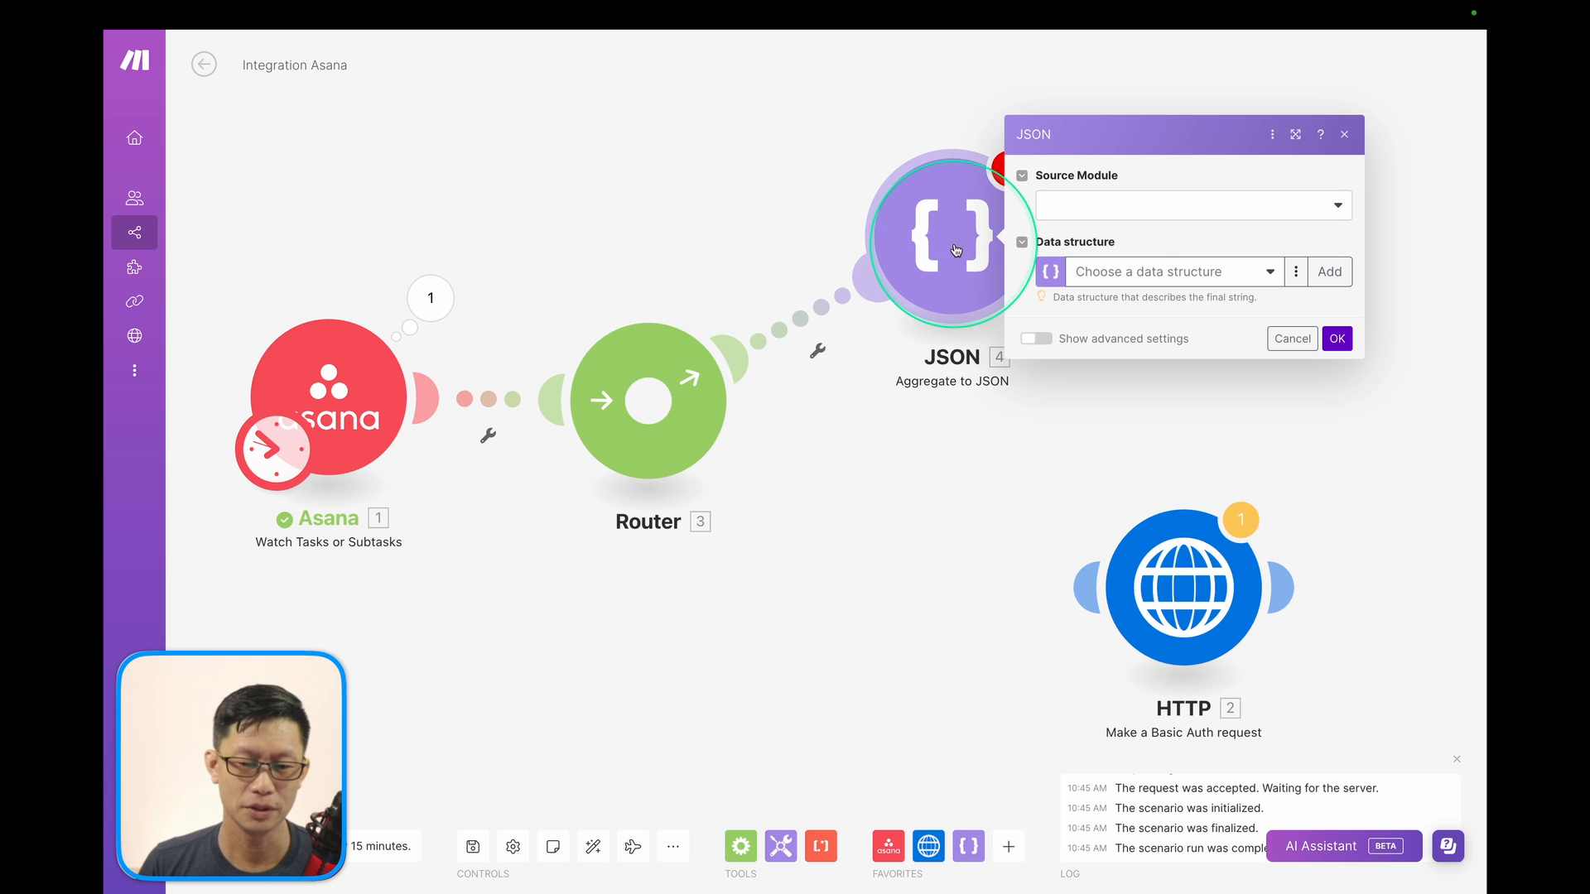
Set Source Module to Asana - Watch Tasks or Subtasks [1] and start a new data structure with a Text item.
{"action": "left_click", "coordinate": [1094, 205]}
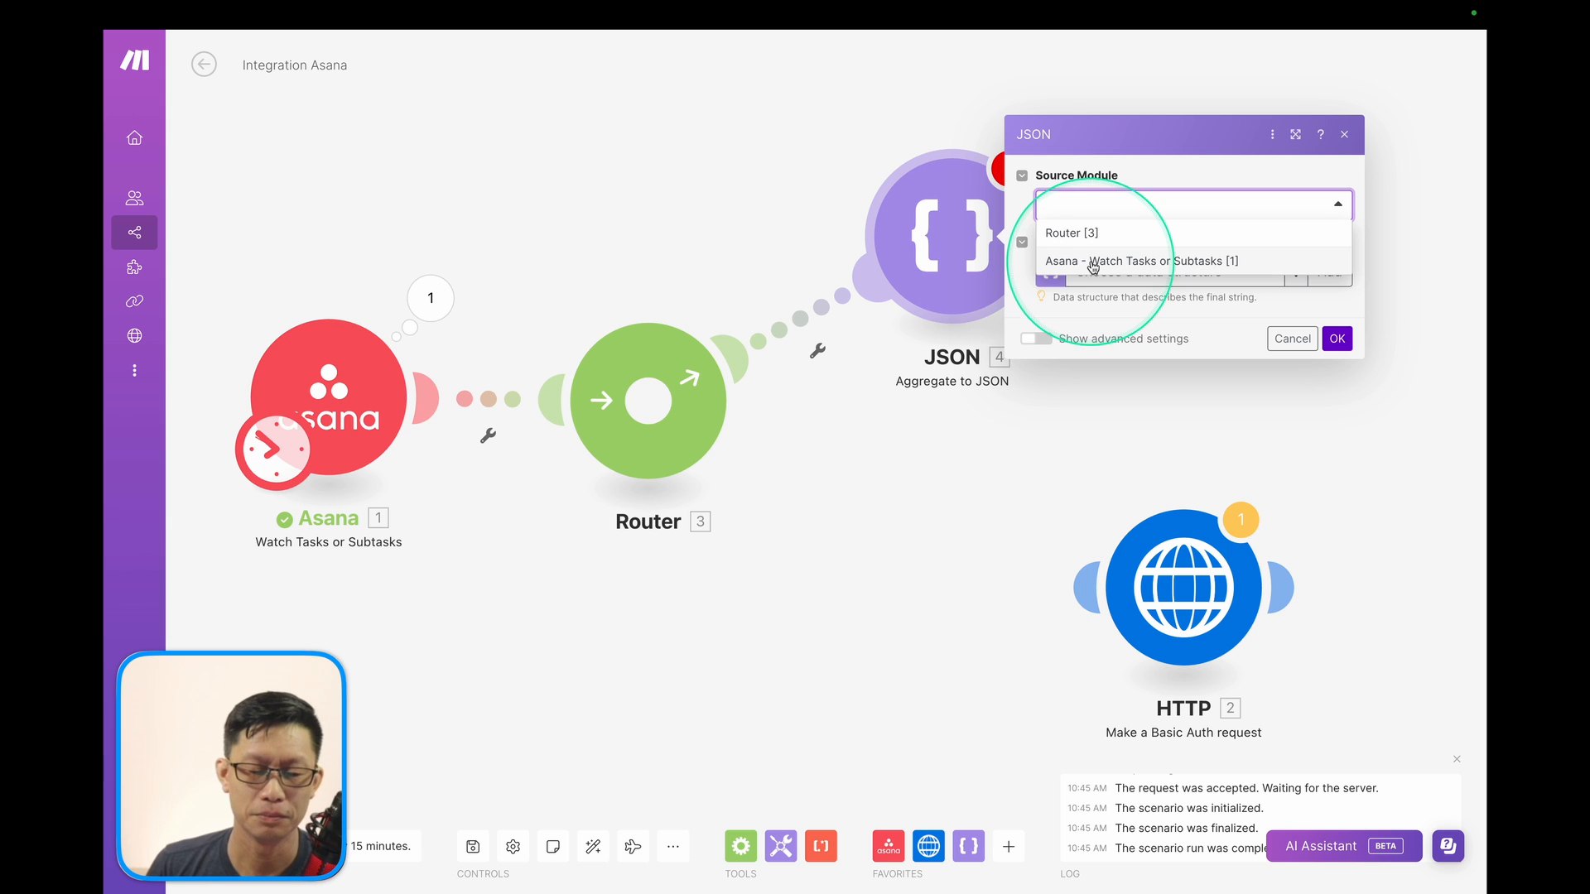
{"action": "left_click", "coordinate": [1093, 262]}
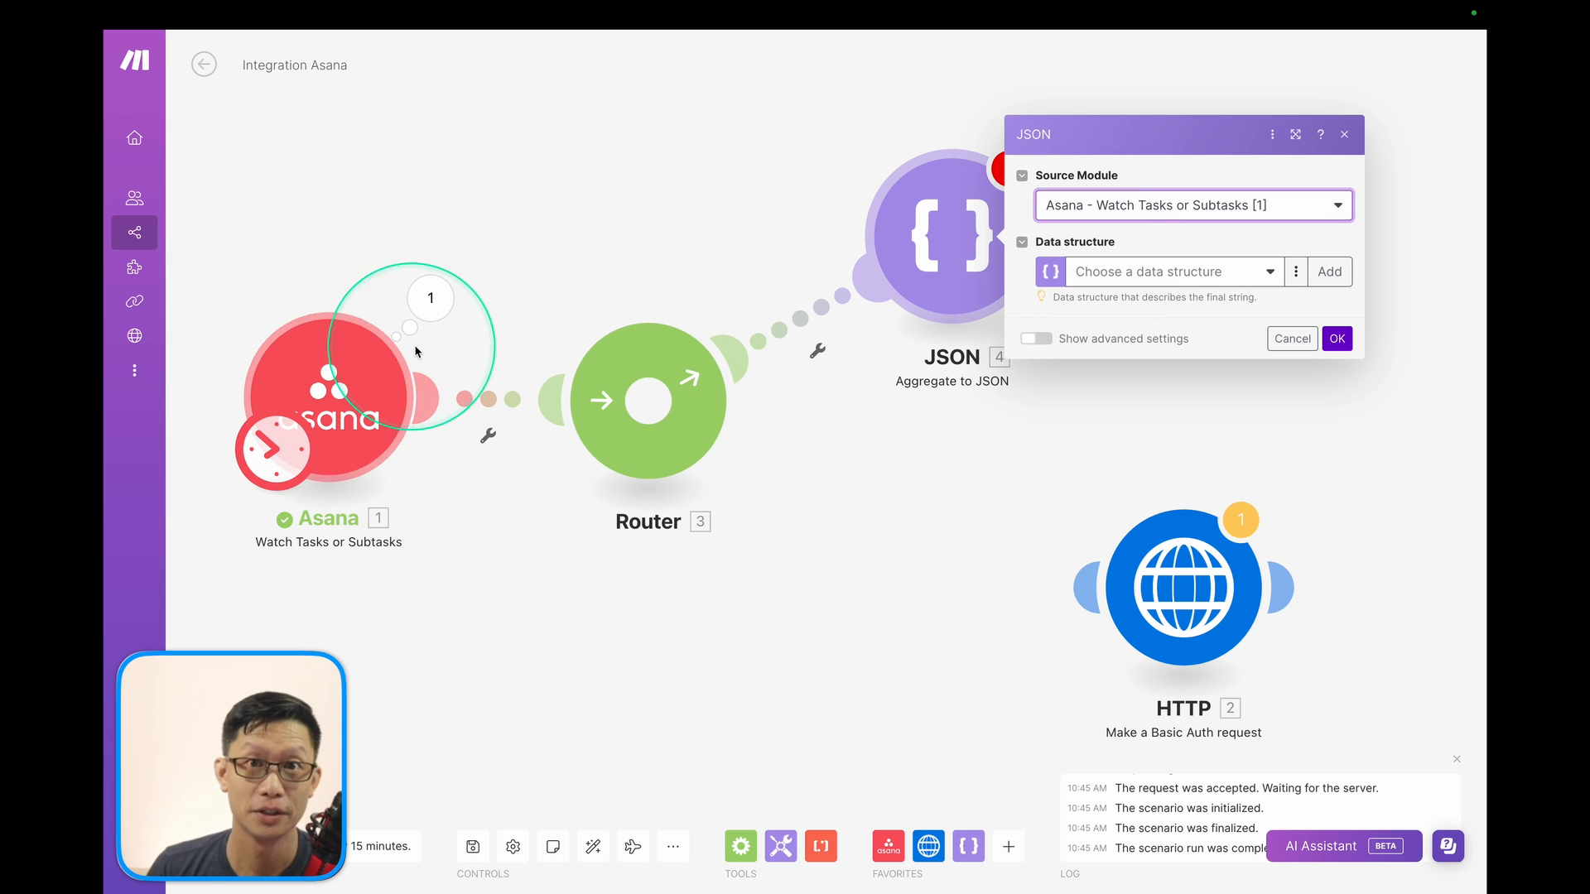
{"action": "left_click", "coordinate": [1272, 275]}
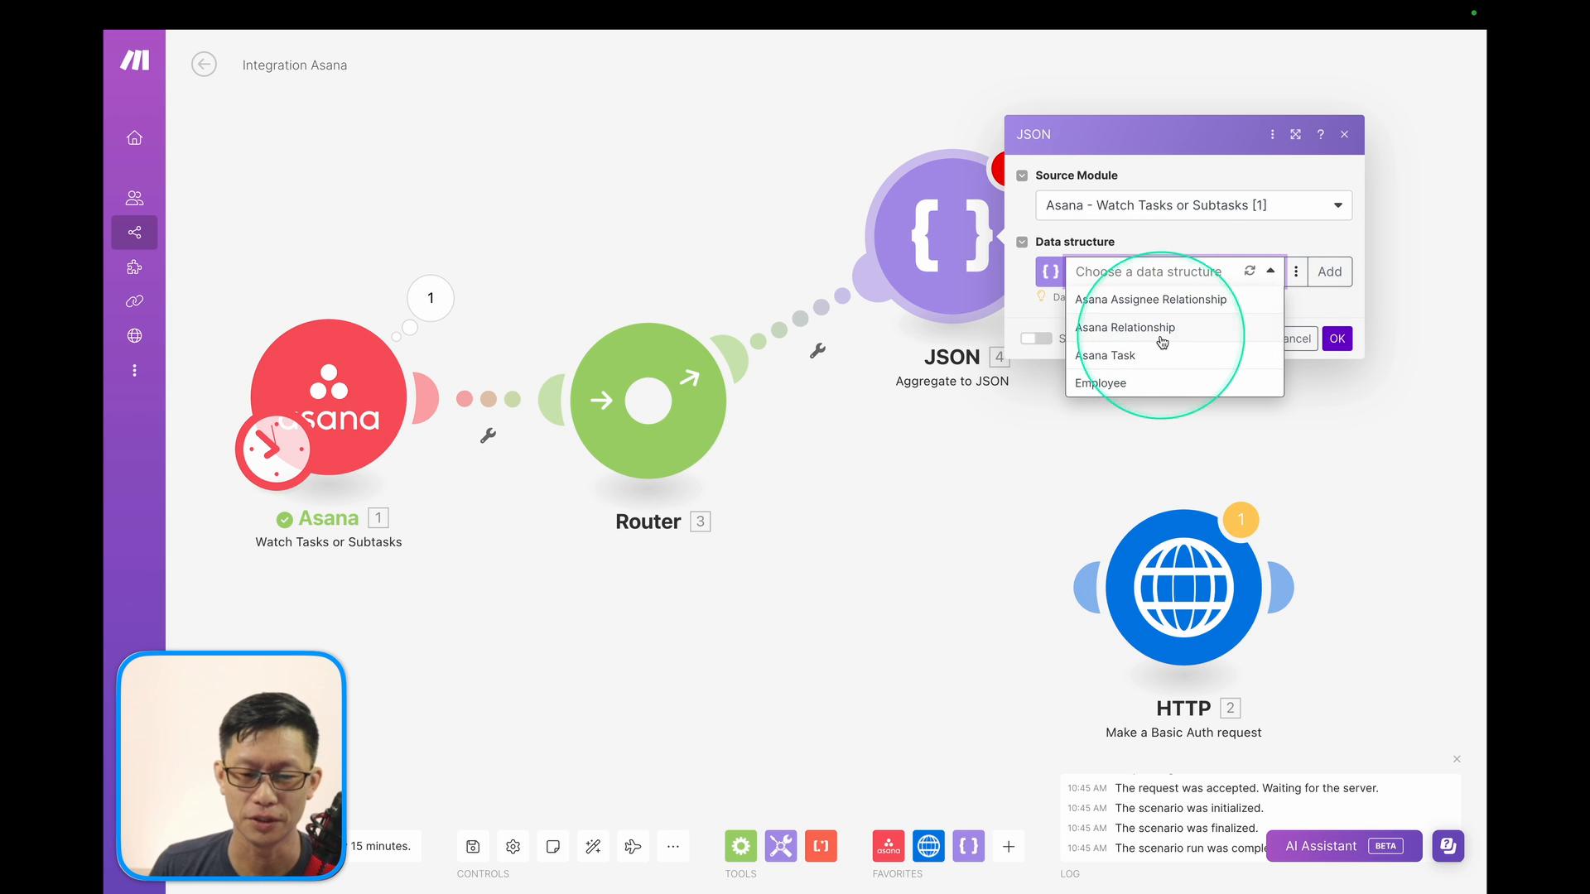
{"action": "left_click", "coordinate": [1329, 272]}
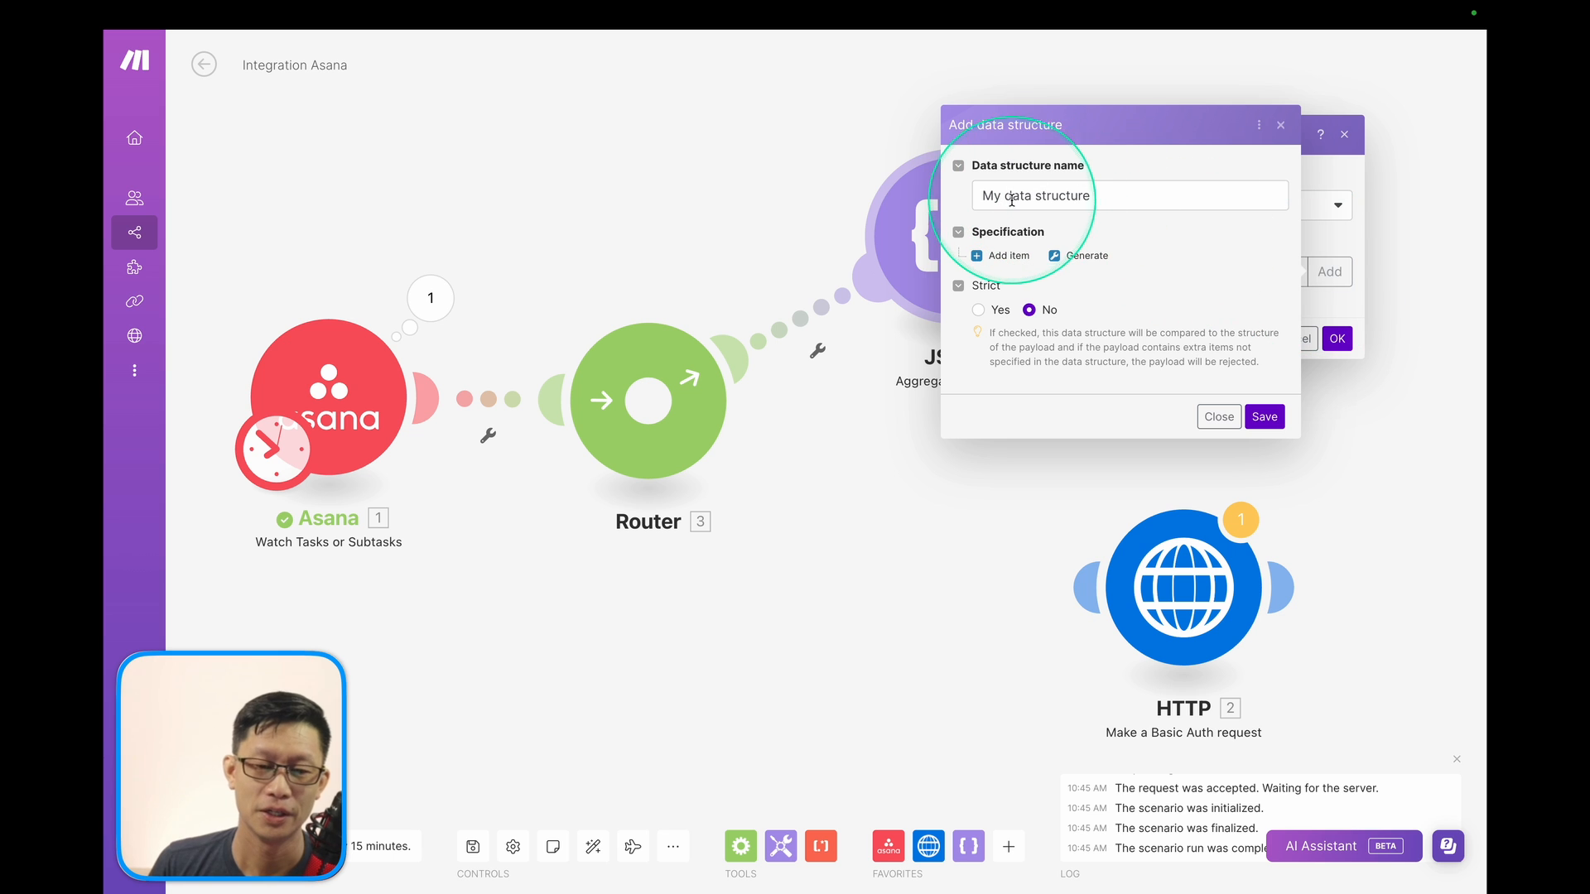
{"action": "left_click_drag", "start_coordinate": [985, 198], "coordinate": [1116, 200]}
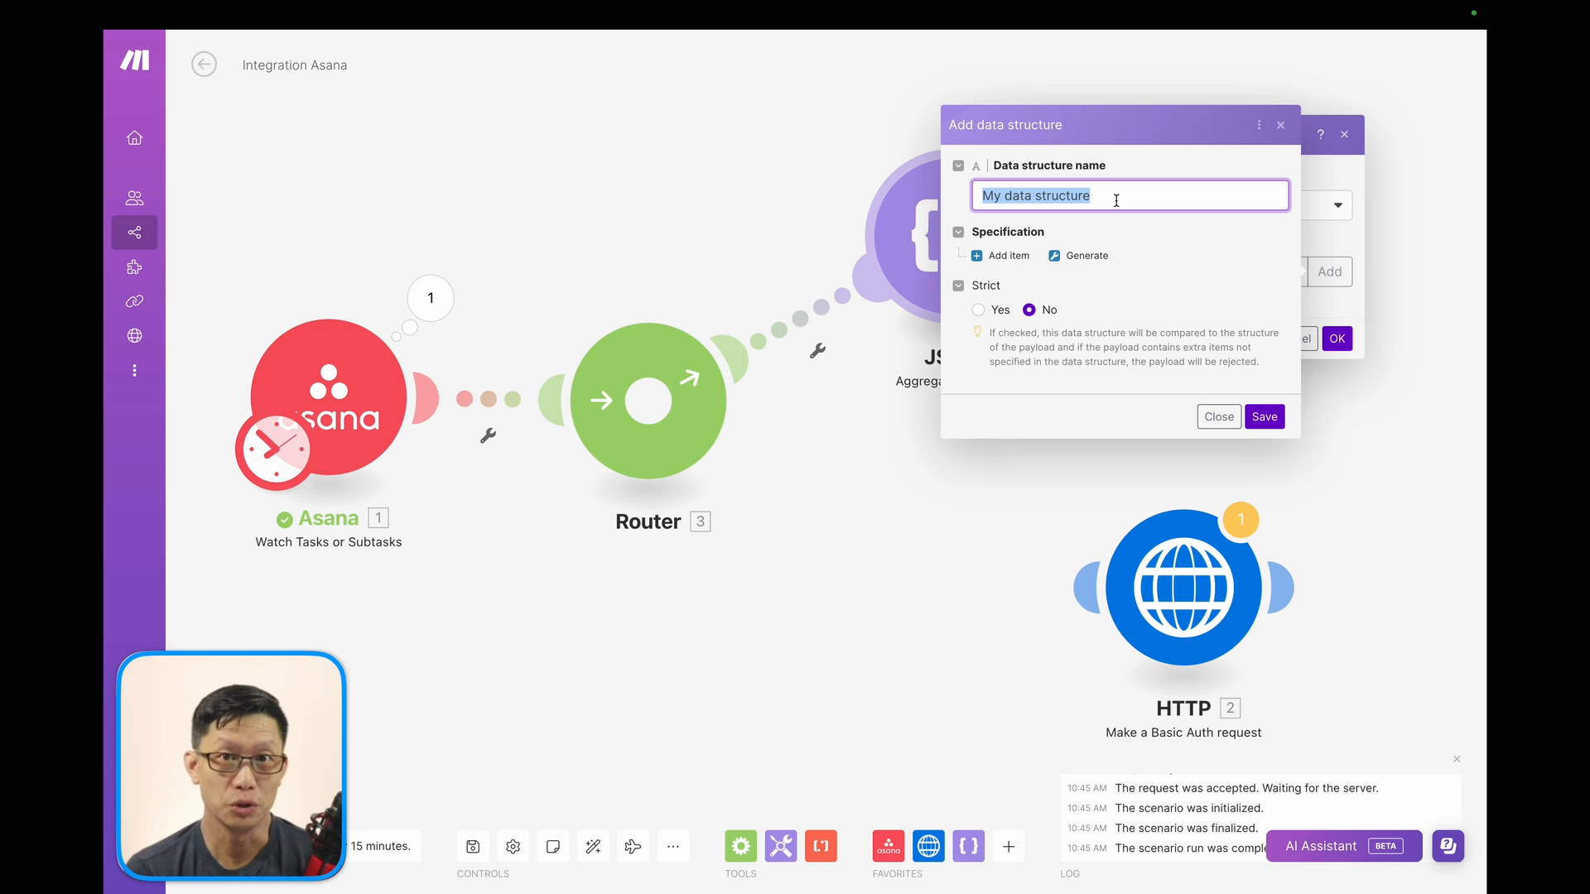
{"action": "left_click", "coordinate": [1006, 255]}
{"action": "left_click", "coordinate": [1021, 238]}
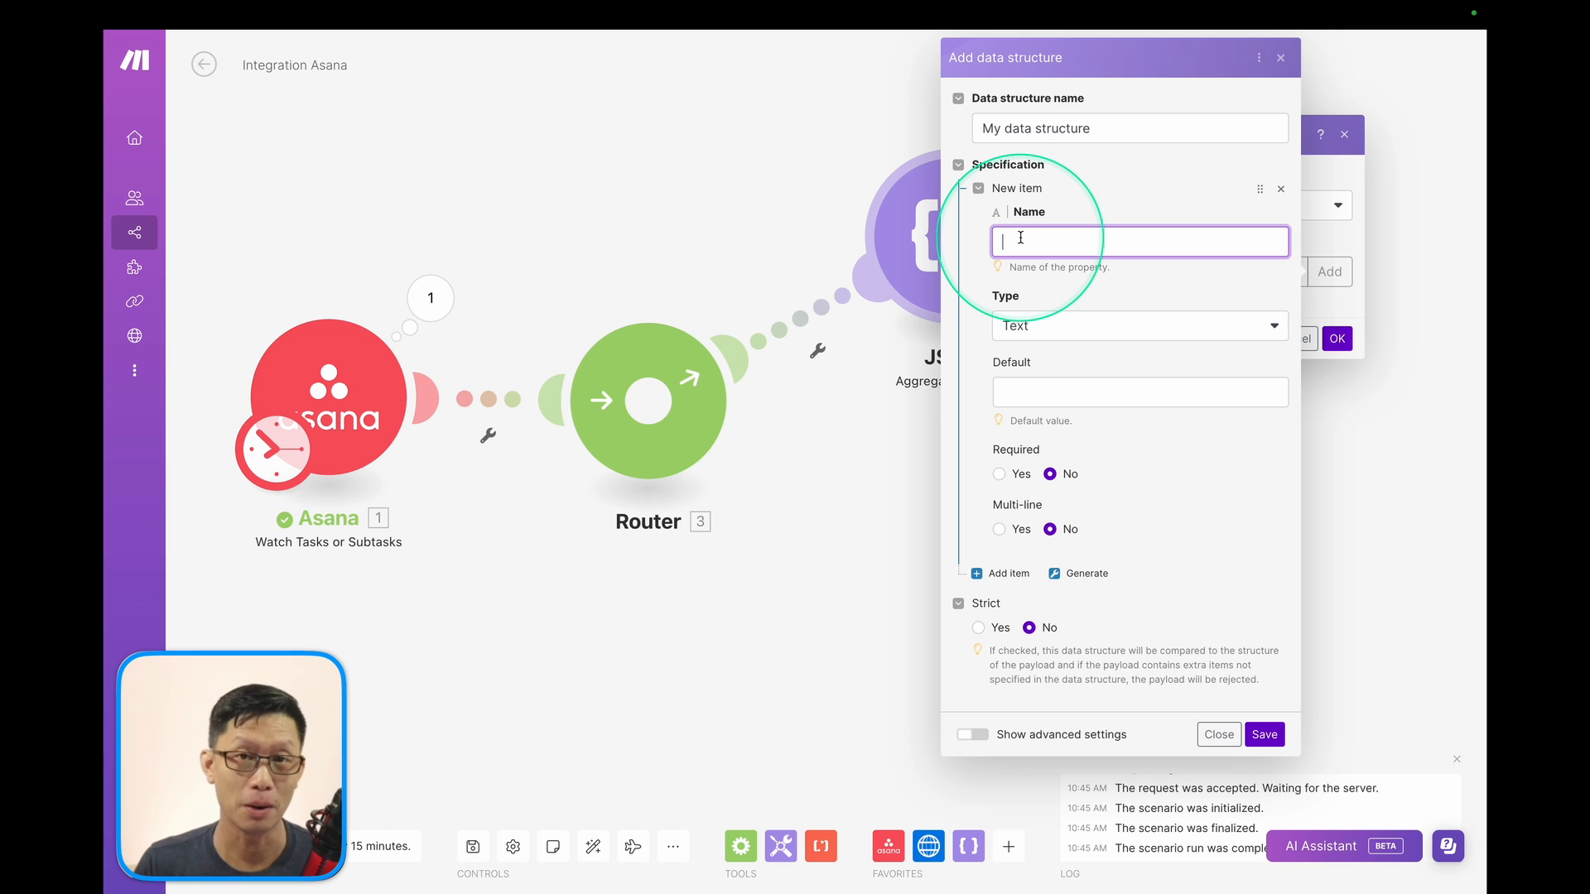
{"action": "left_click", "coordinate": [1033, 325]}
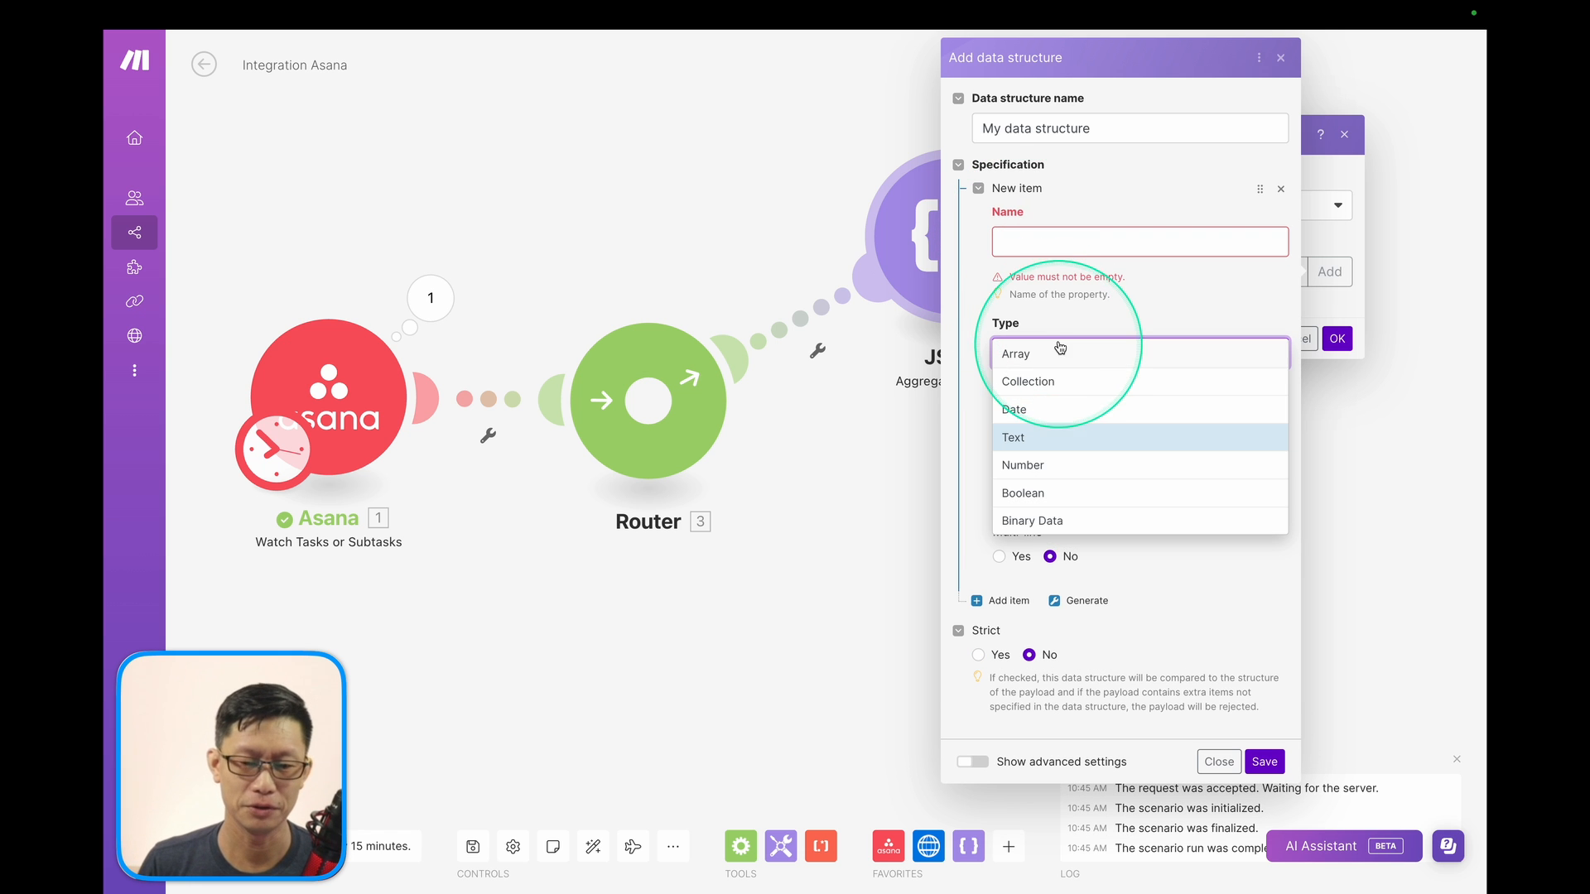
{"action": "left_click", "coordinate": [1029, 302]}
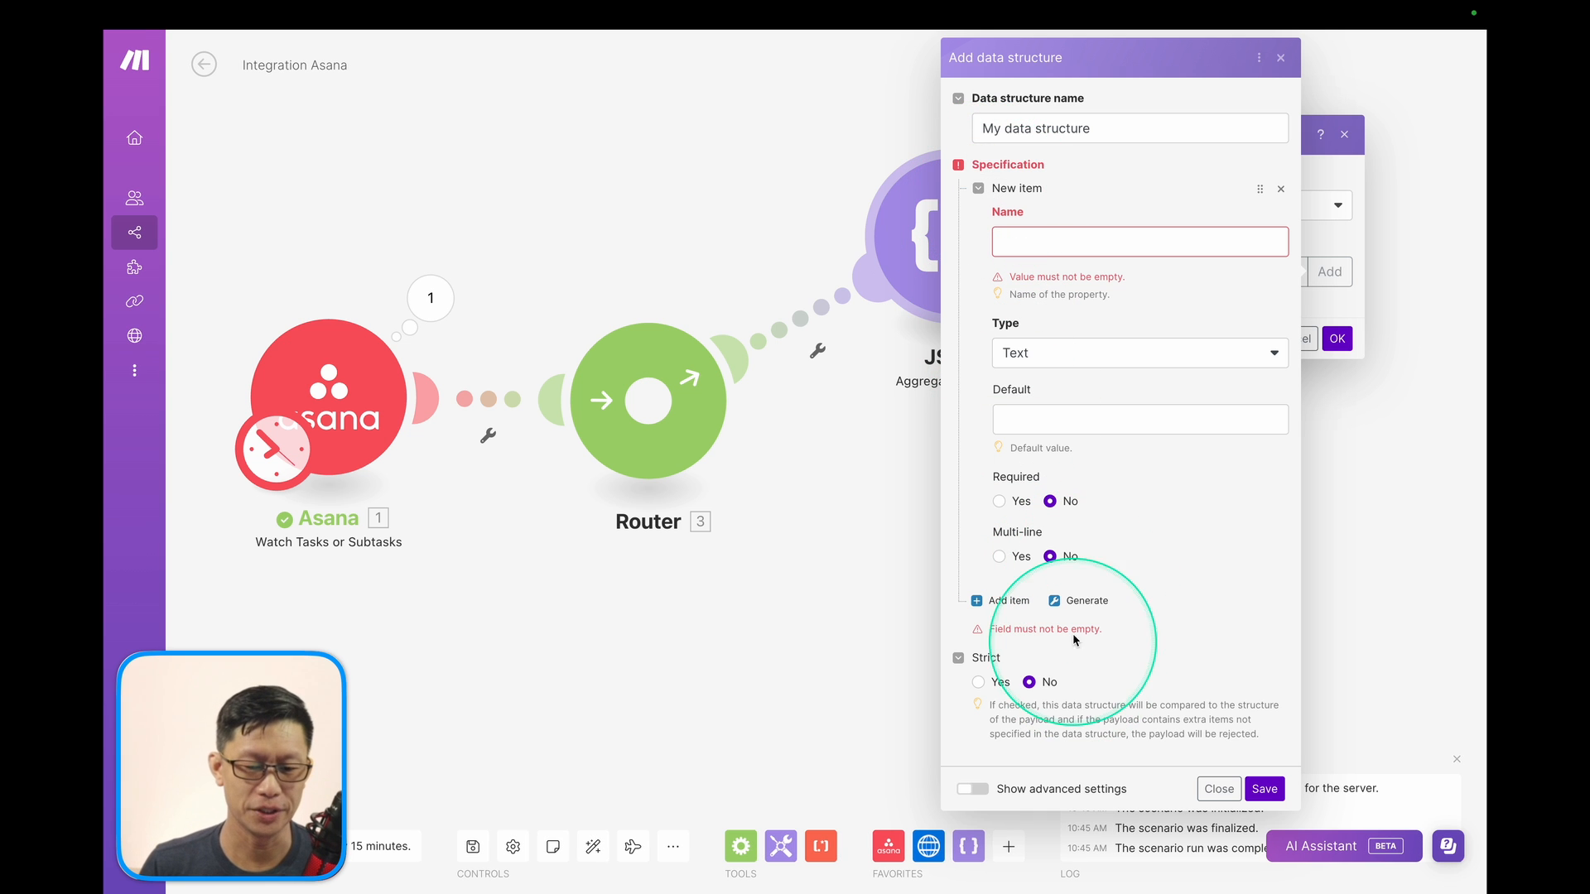
{"action": "left_click", "coordinate": [1081, 602]}
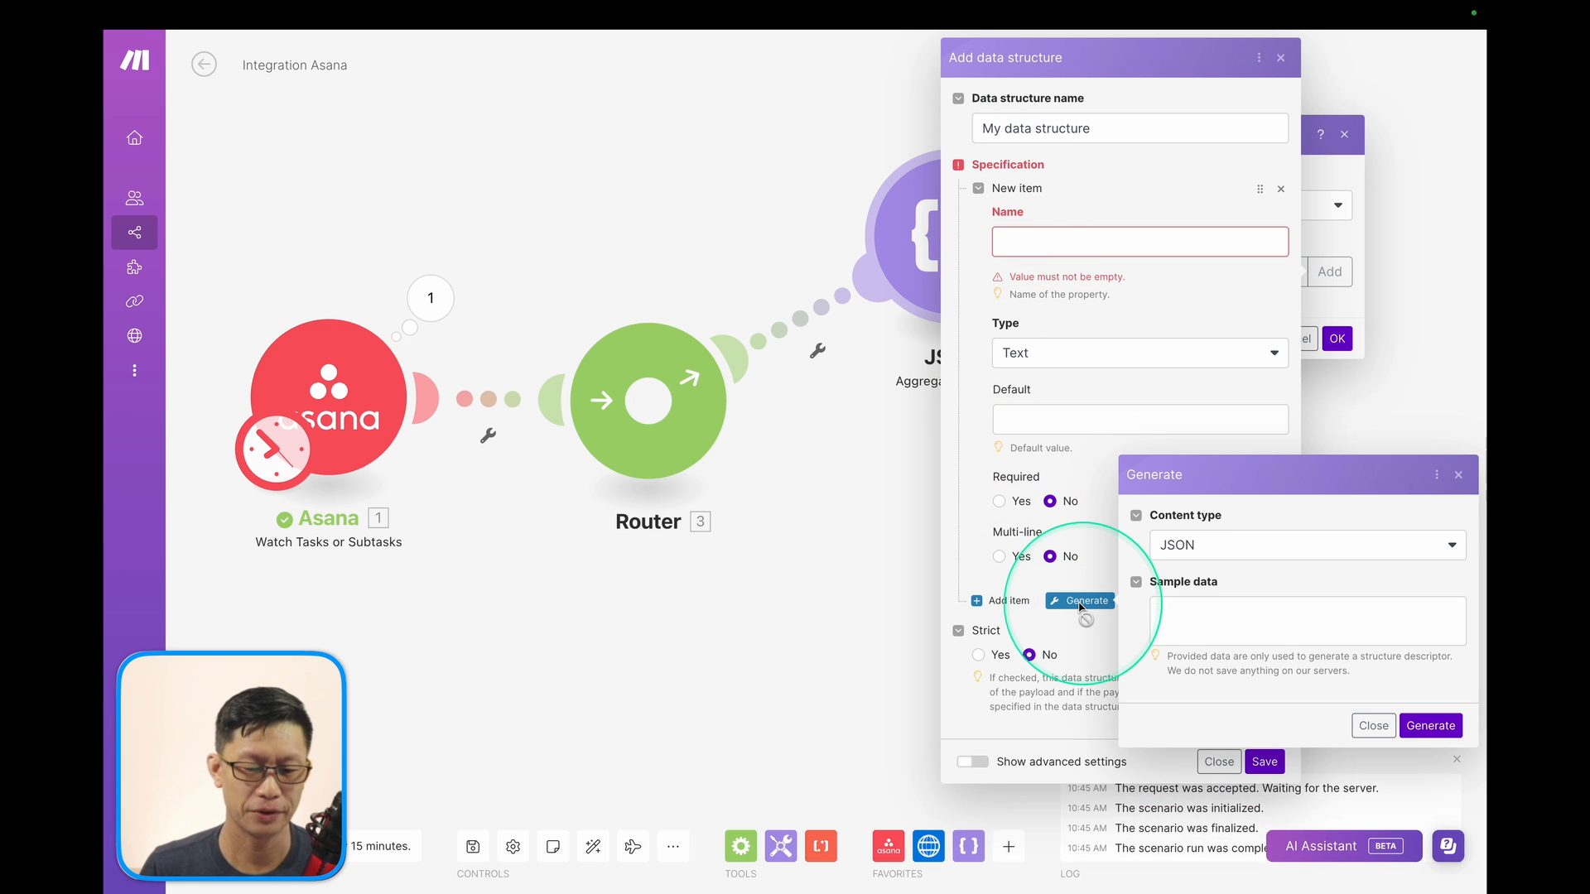
{"action": "left_click", "coordinate": [1208, 611]}
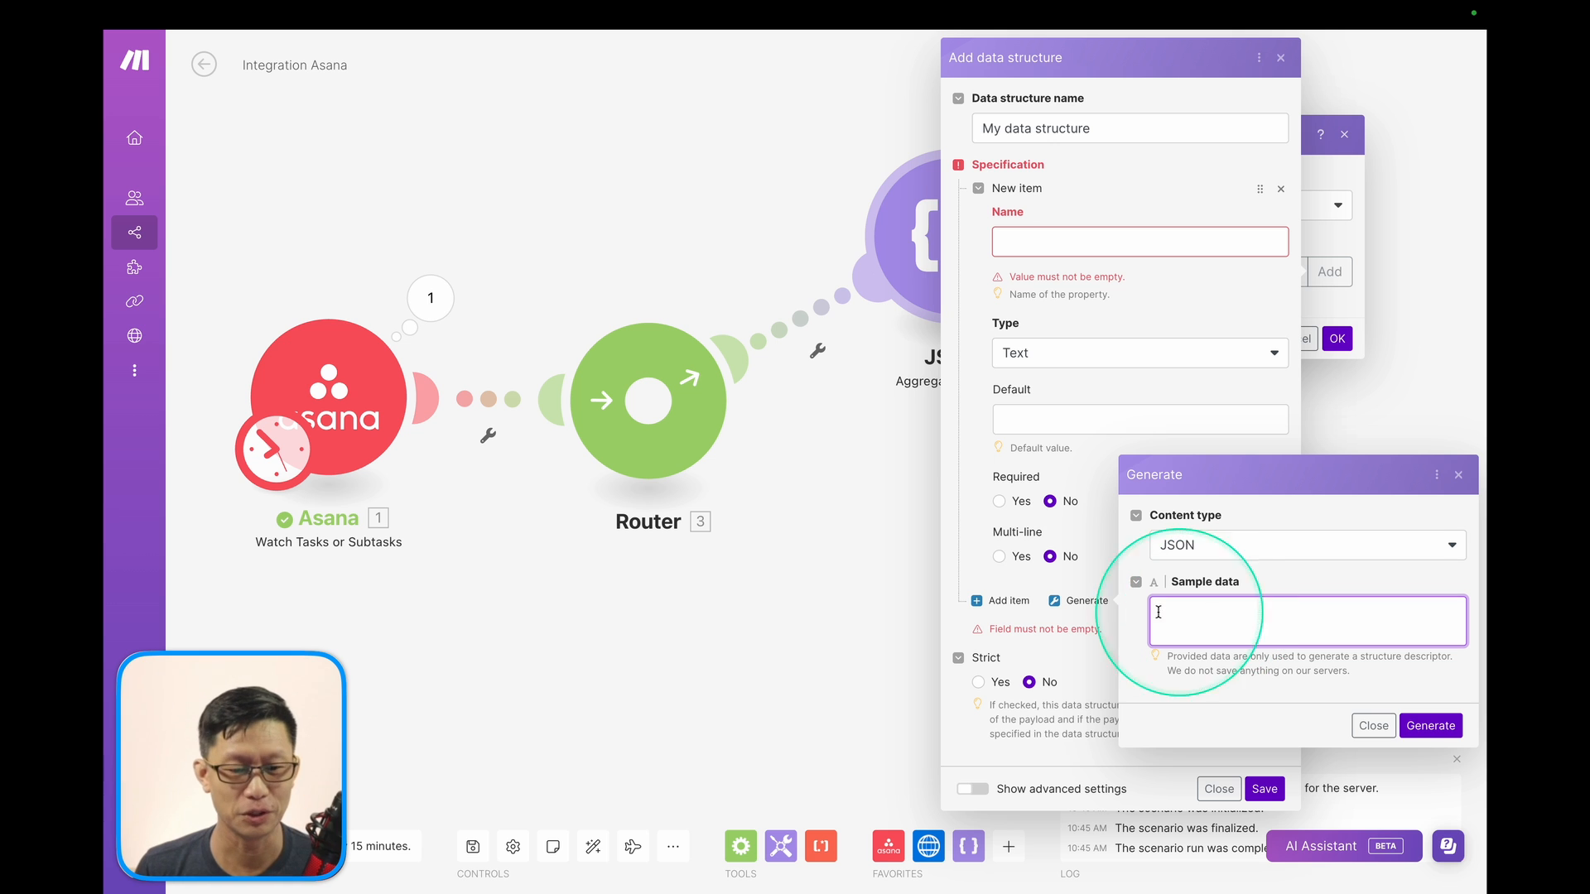
Check the Asana trigger's raw output bundle, then cancel generation and discard the new structure draft.
{"action": "left_click", "coordinate": [429, 298]}
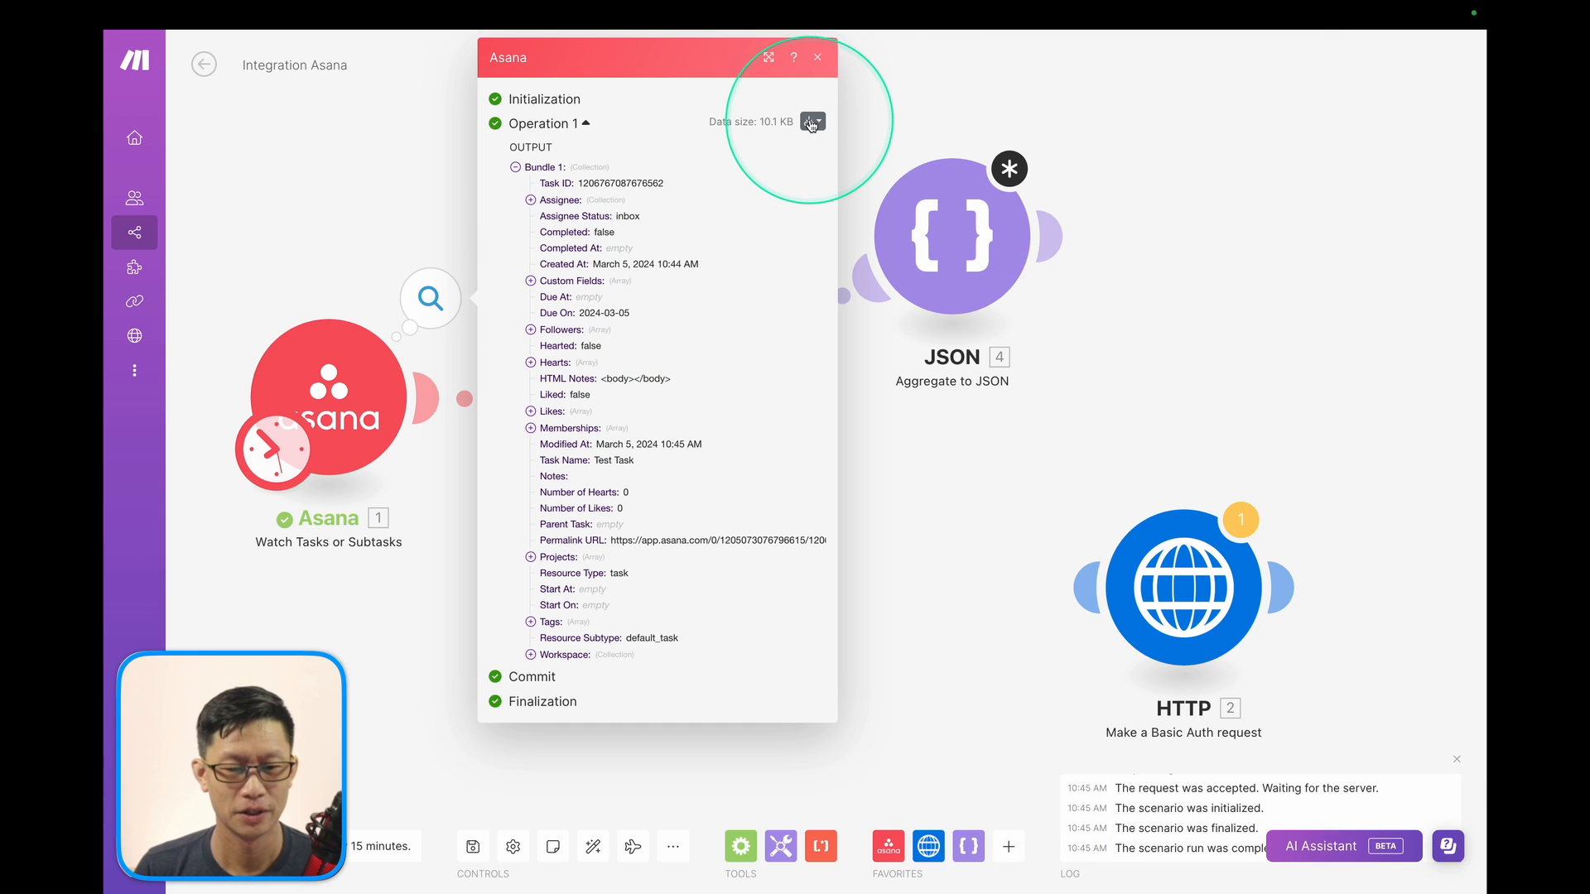
{"action": "left_click", "coordinate": [813, 121]}
{"action": "left_click", "coordinate": [728, 174]}
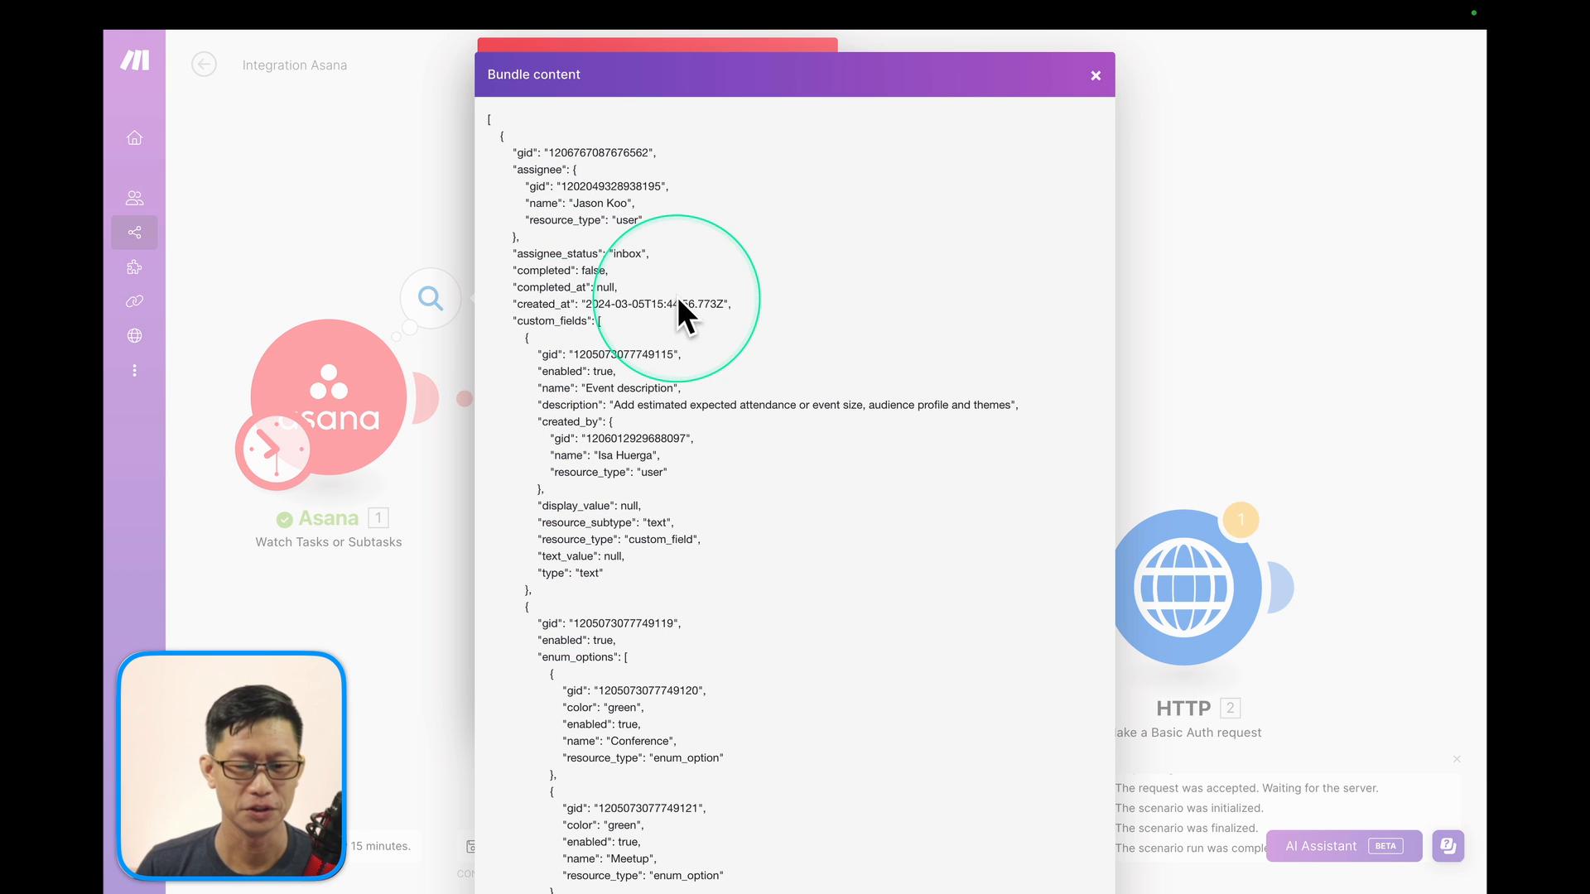
{"action": "left_click", "coordinate": [1095, 77]}
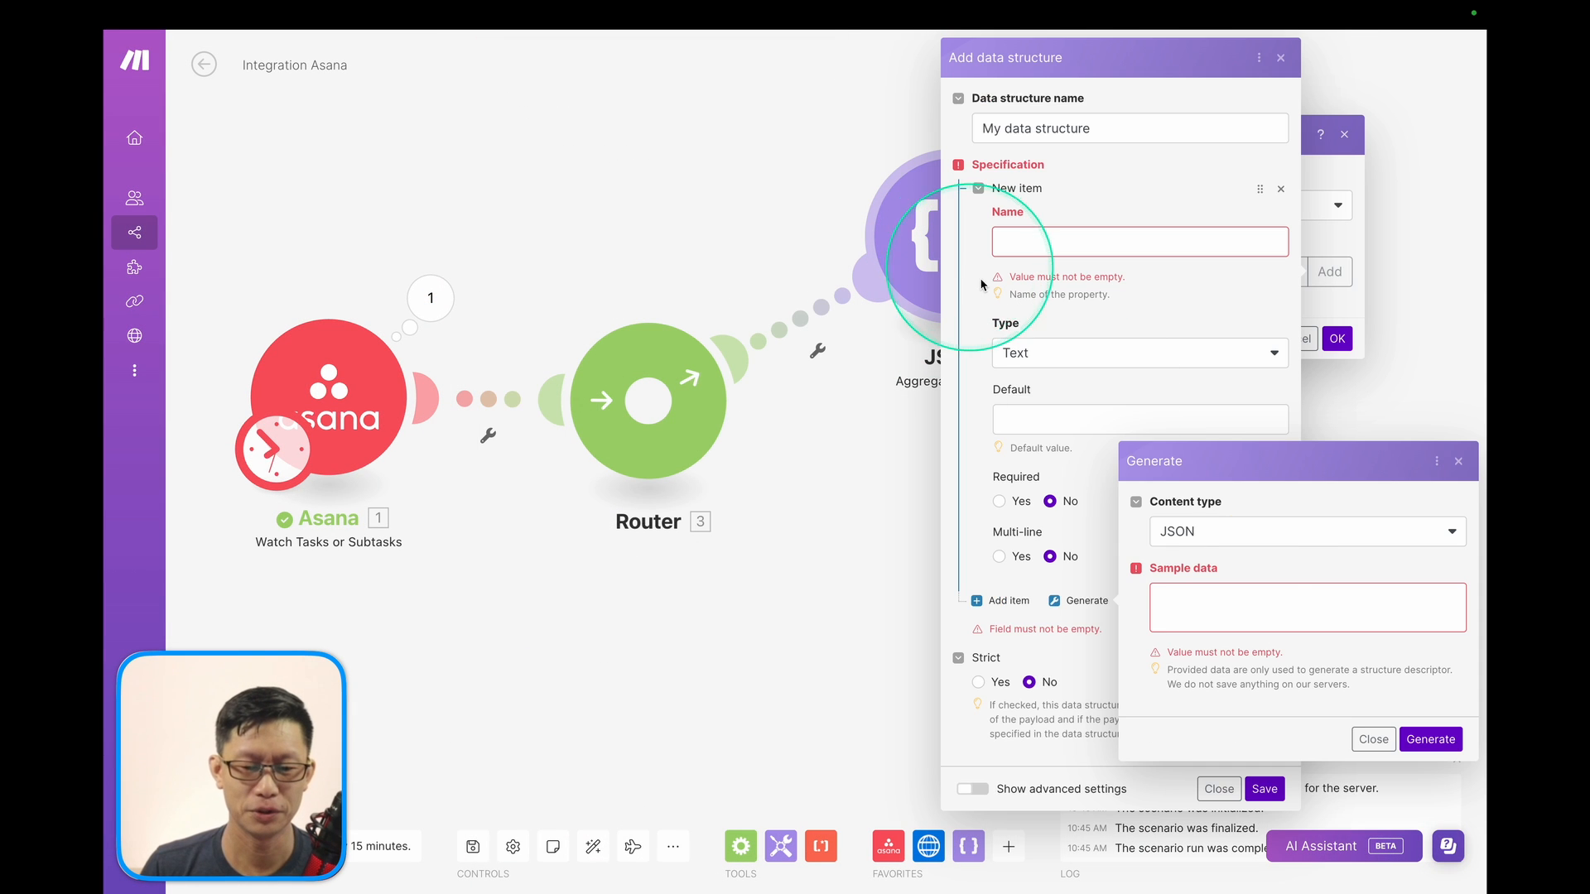
{"action": "left_click", "coordinate": [1233, 612]}
{"action": "left_click", "coordinate": [1200, 605]}
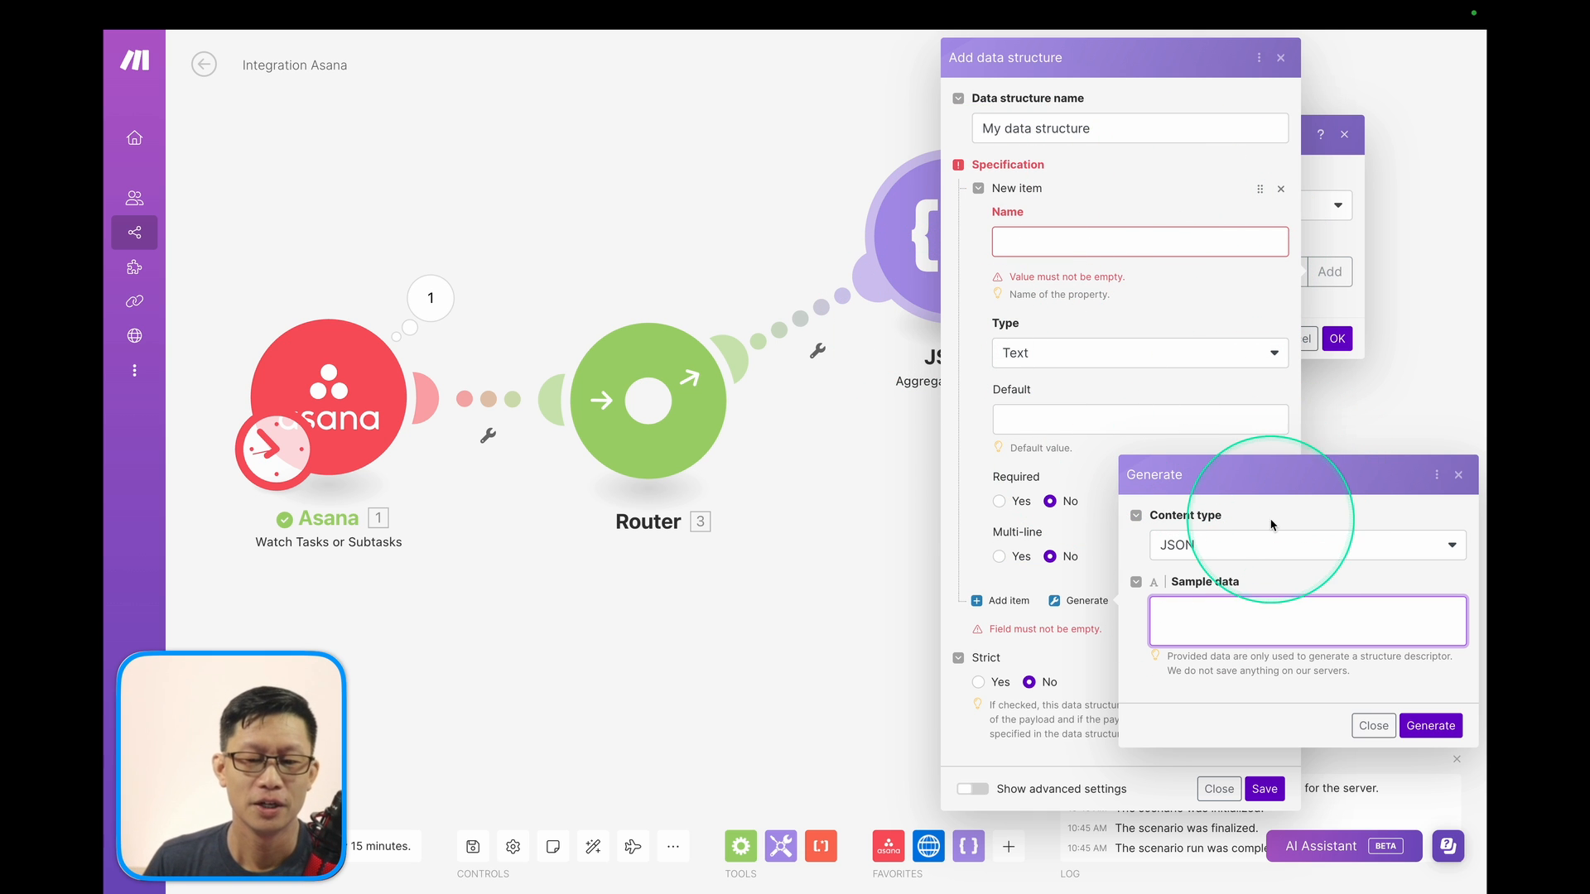
{"action": "left_click", "coordinate": [1459, 477]}
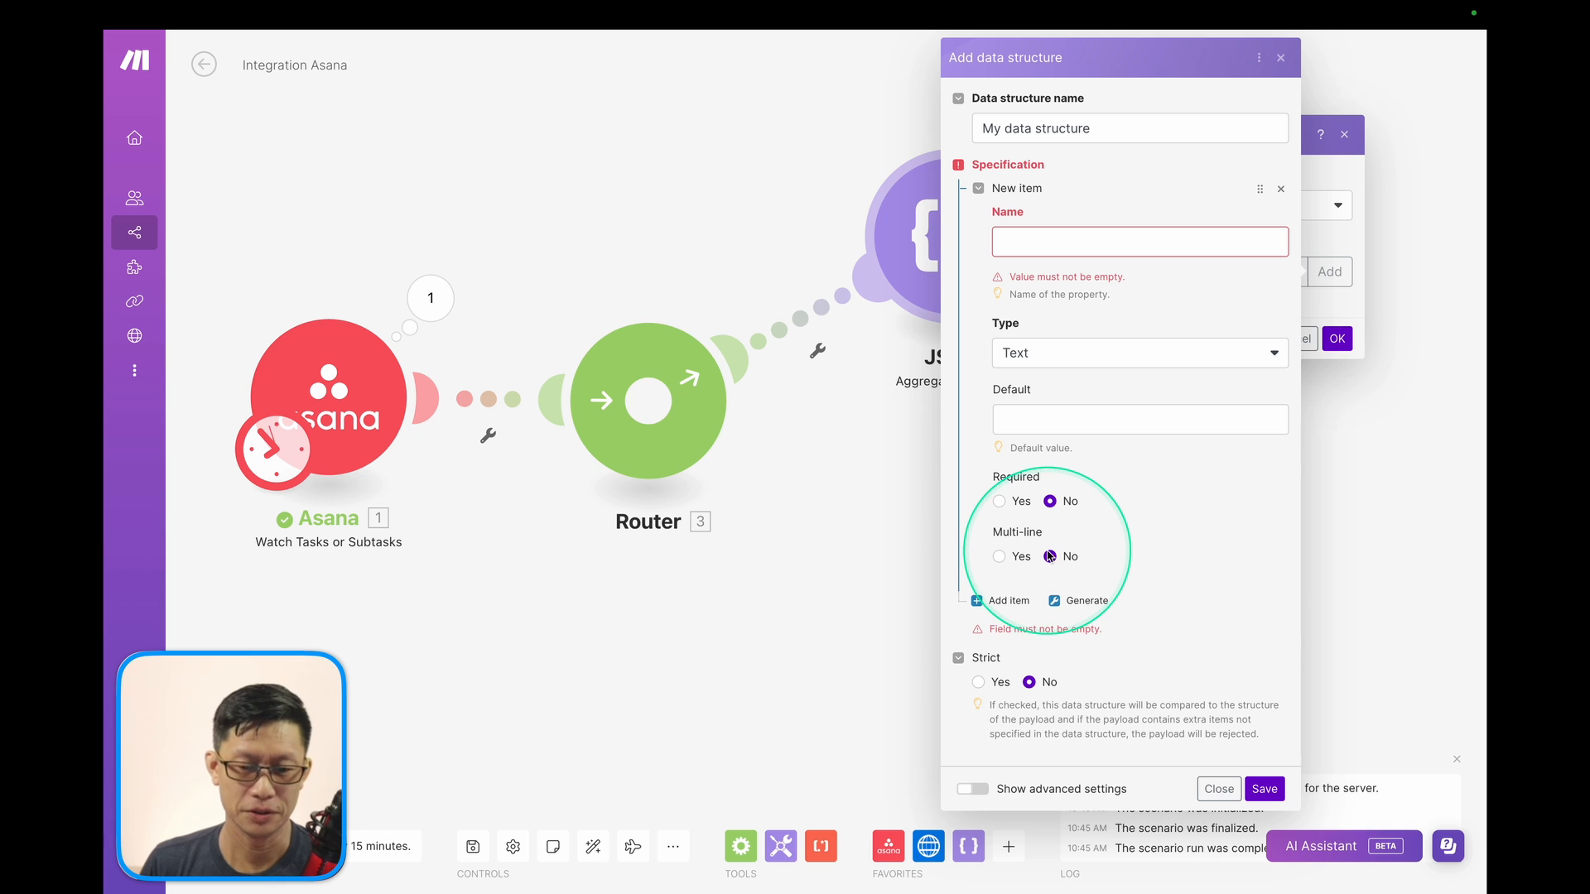
{"action": "left_click", "coordinate": [1218, 788]}
Choose the Asana Task data structure and map the Task ID into gid.
{"action": "left_click", "coordinate": [1084, 265]}
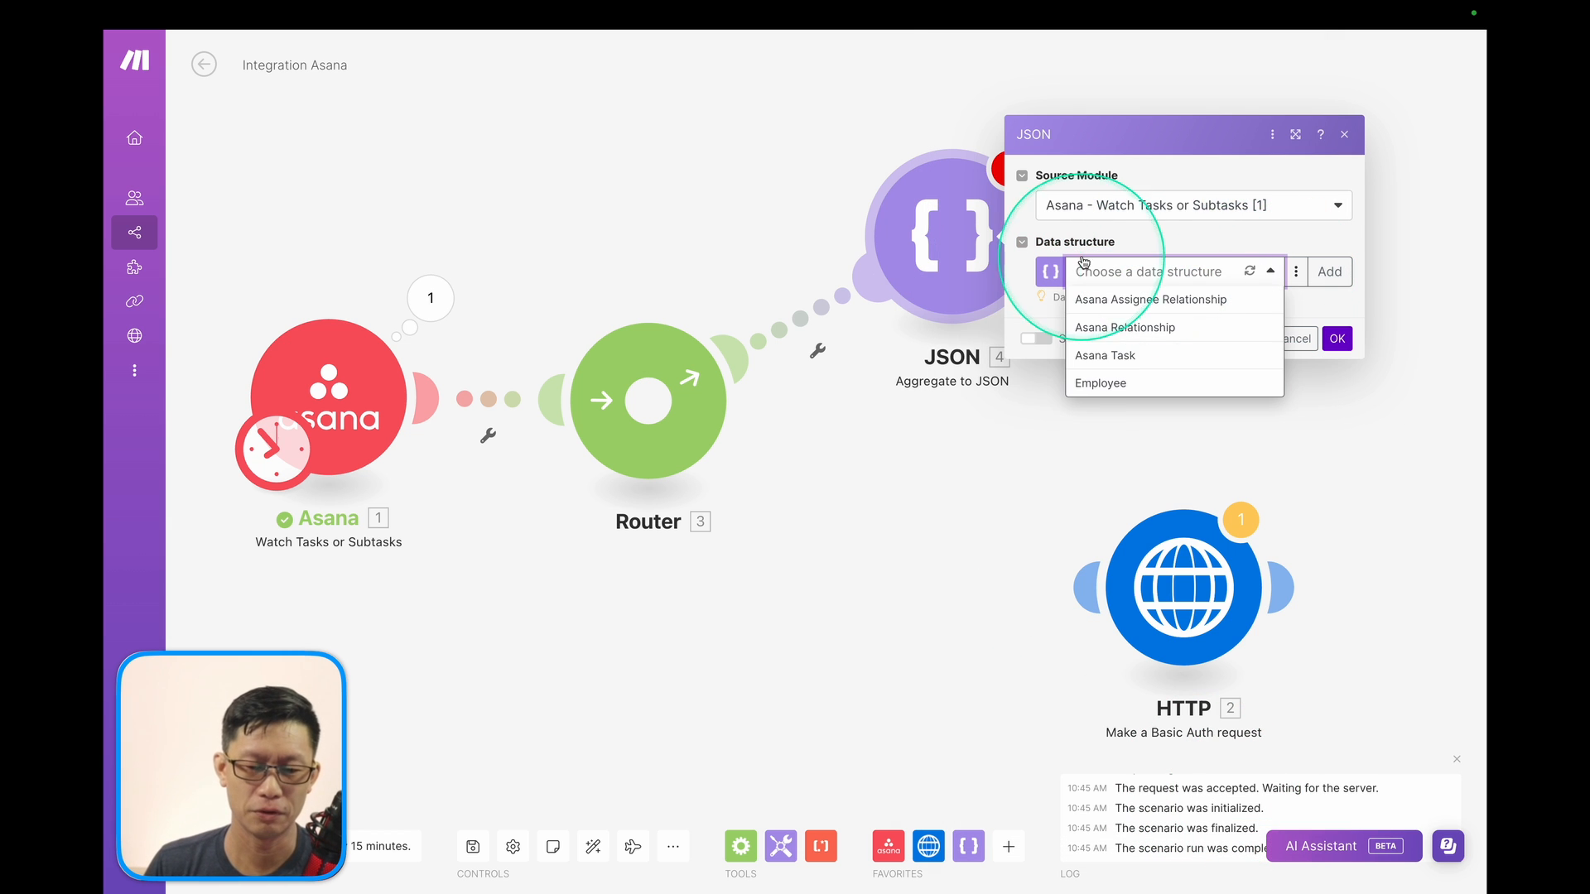
{"action": "left_click", "coordinate": [1123, 356]}
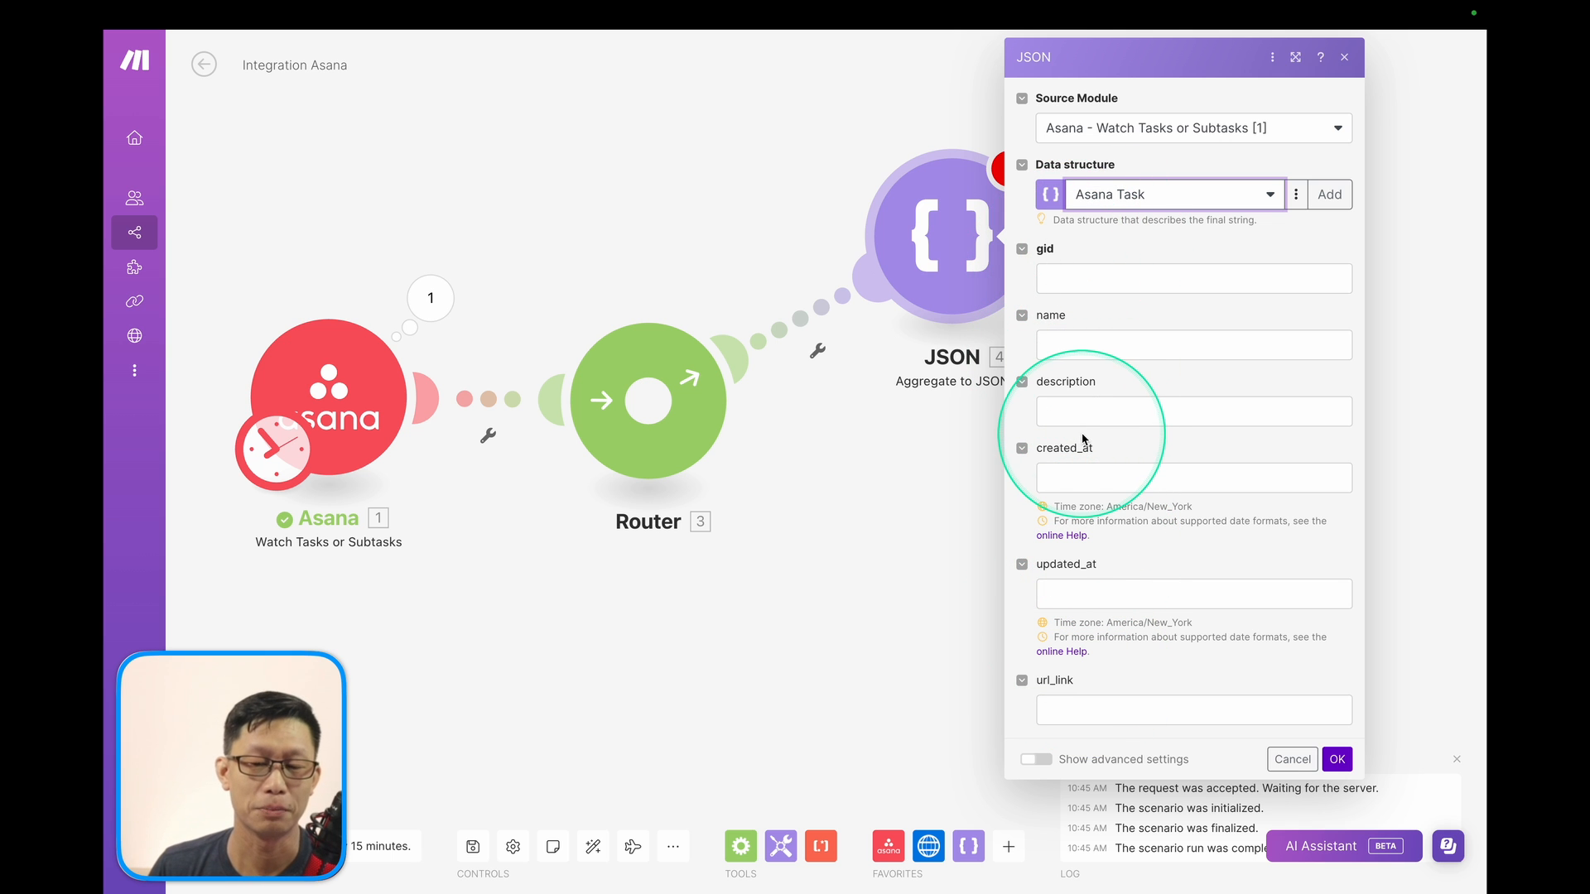
{"action": "left_click", "coordinate": [1079, 279]}
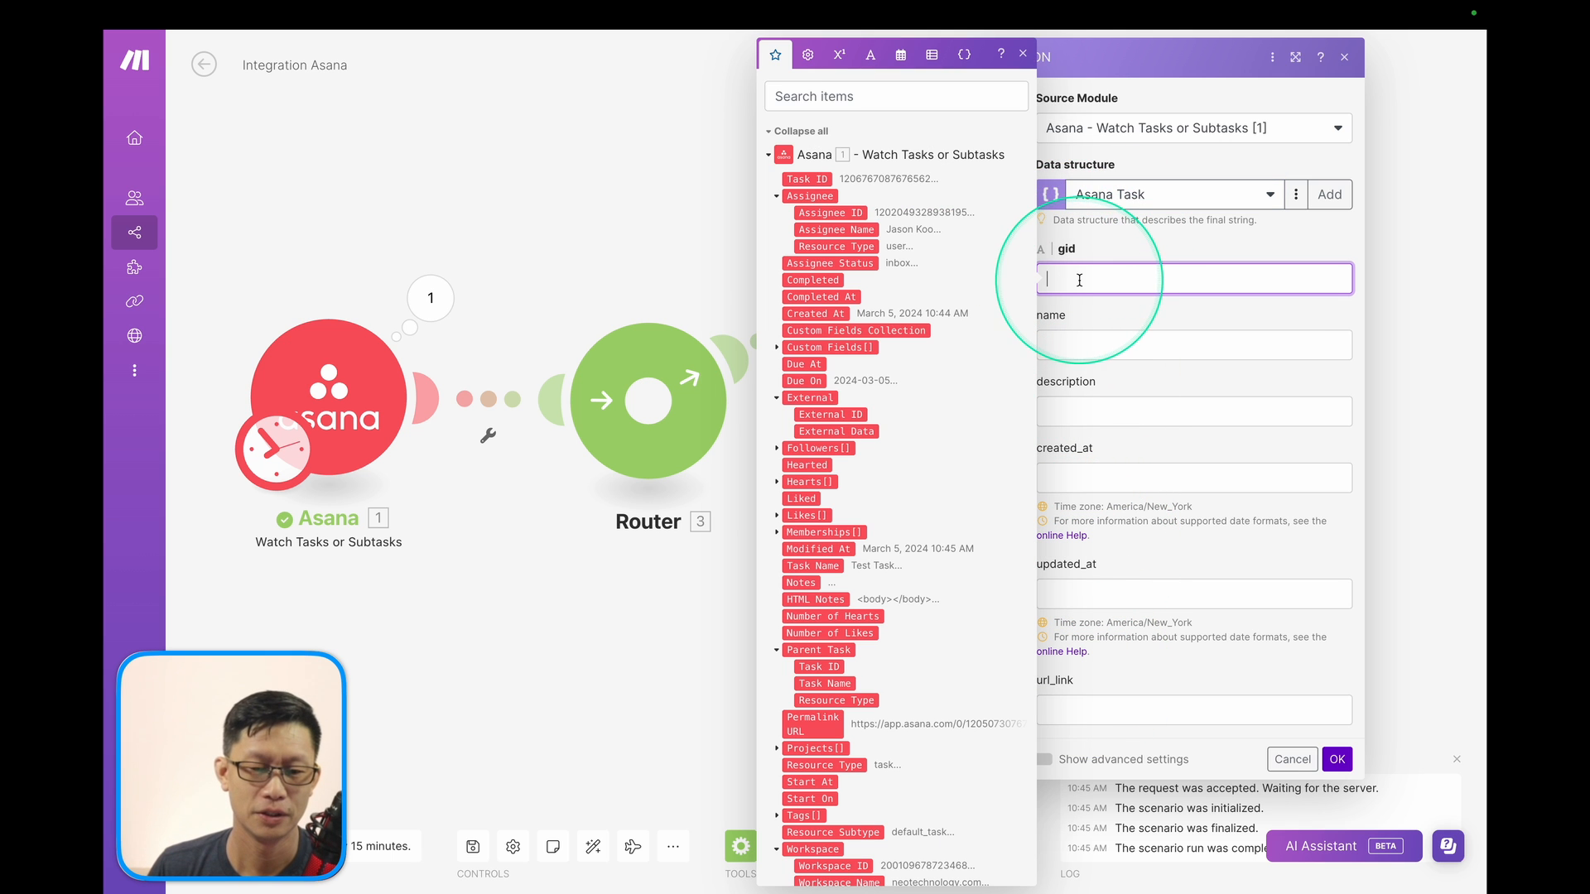
{"action": "left_click", "coordinate": [1125, 342]}
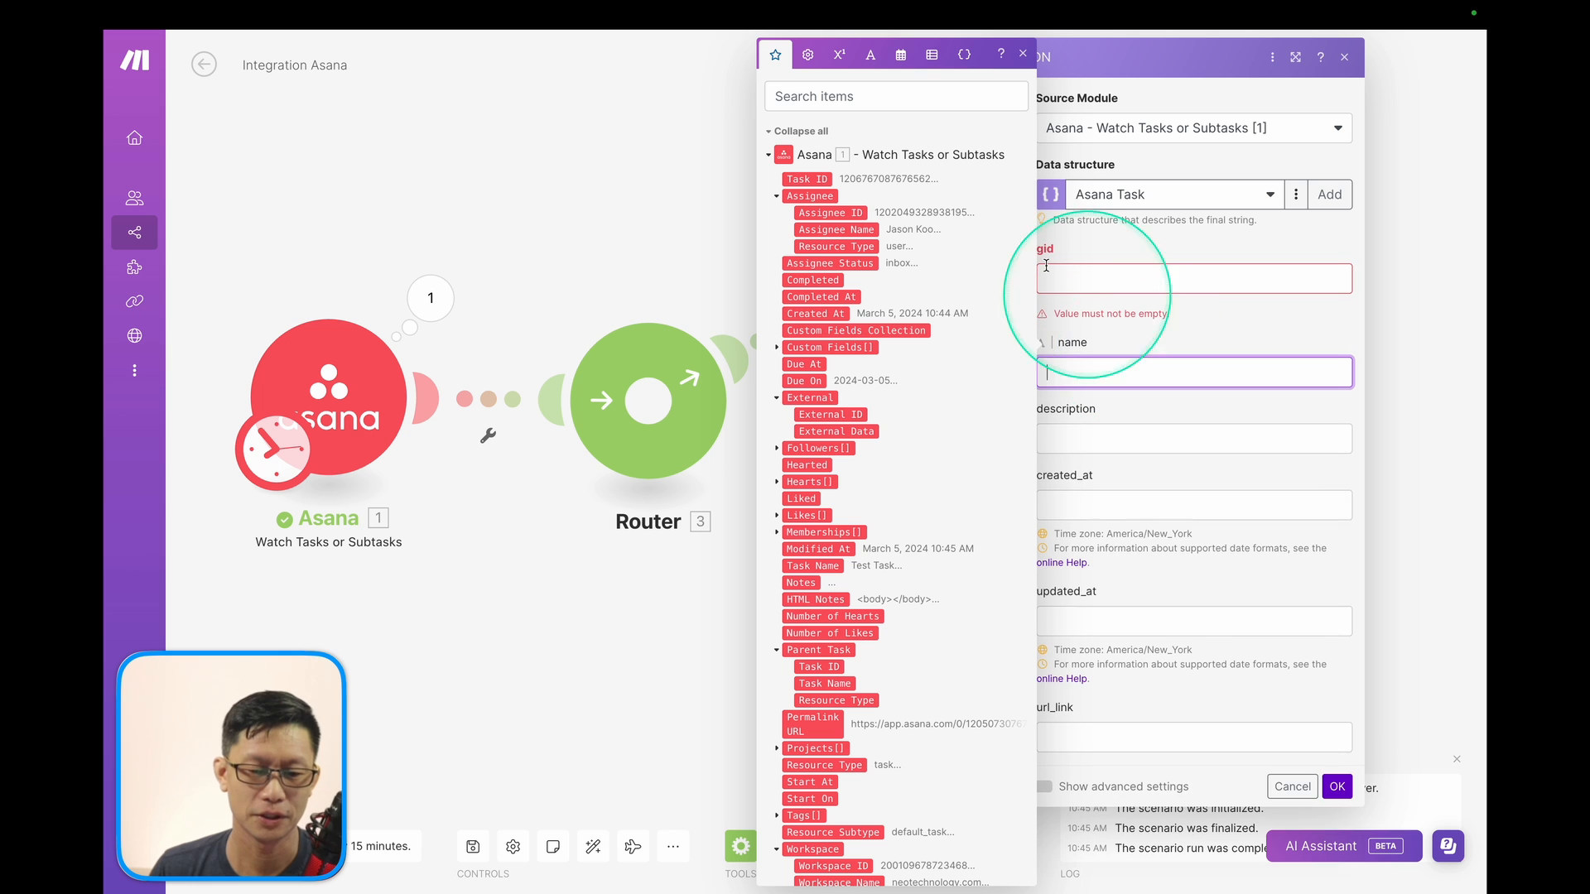
{"action": "left_click", "coordinate": [1023, 53]}
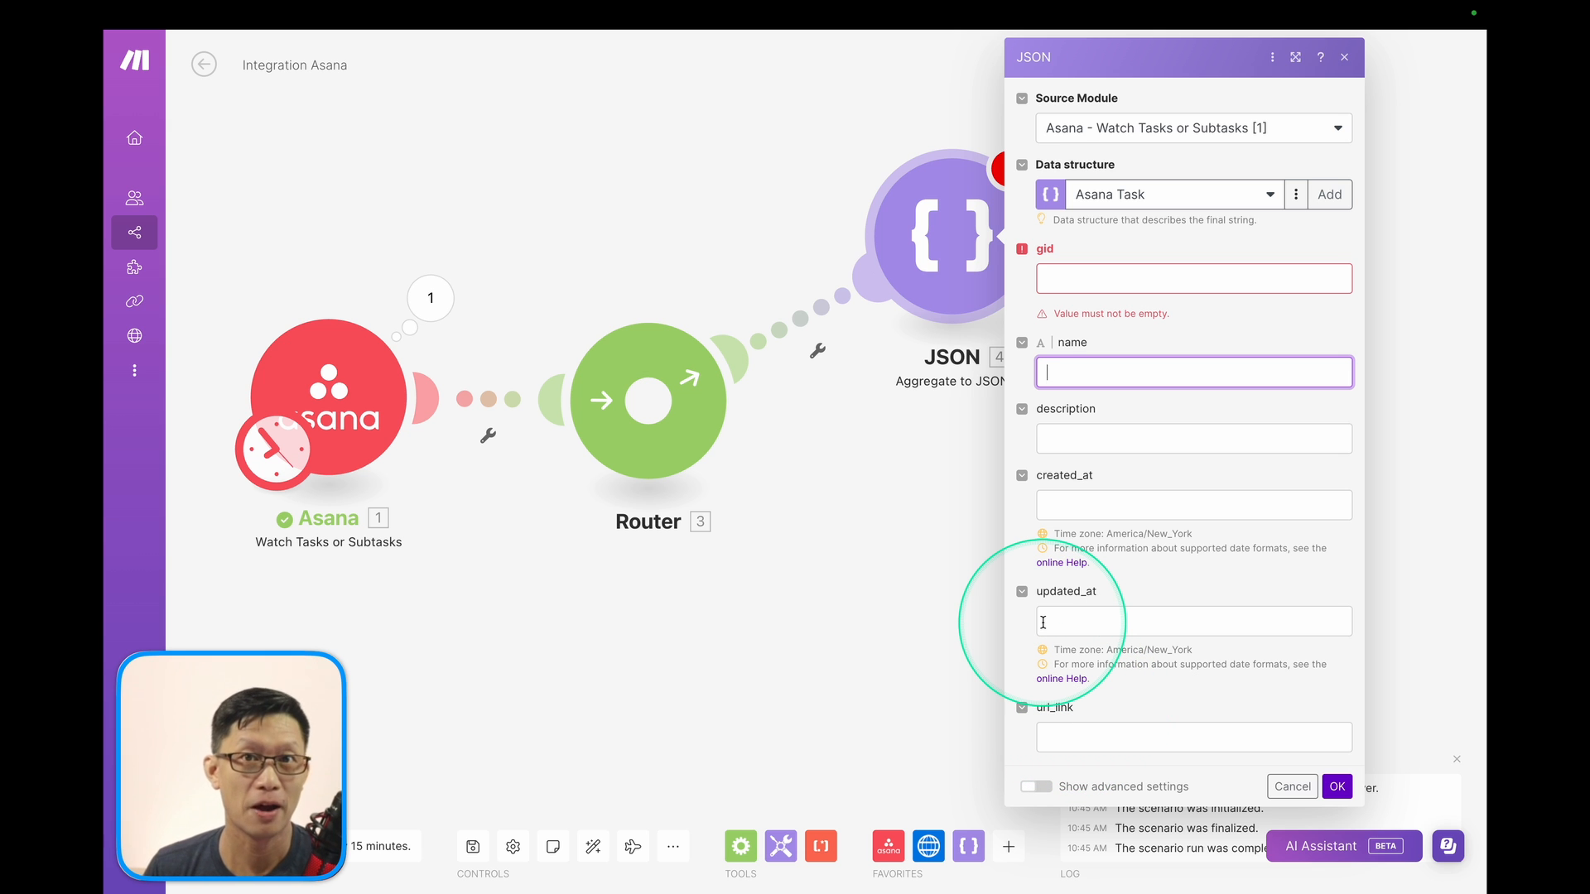
{"action": "left_click", "coordinate": [1069, 280]}
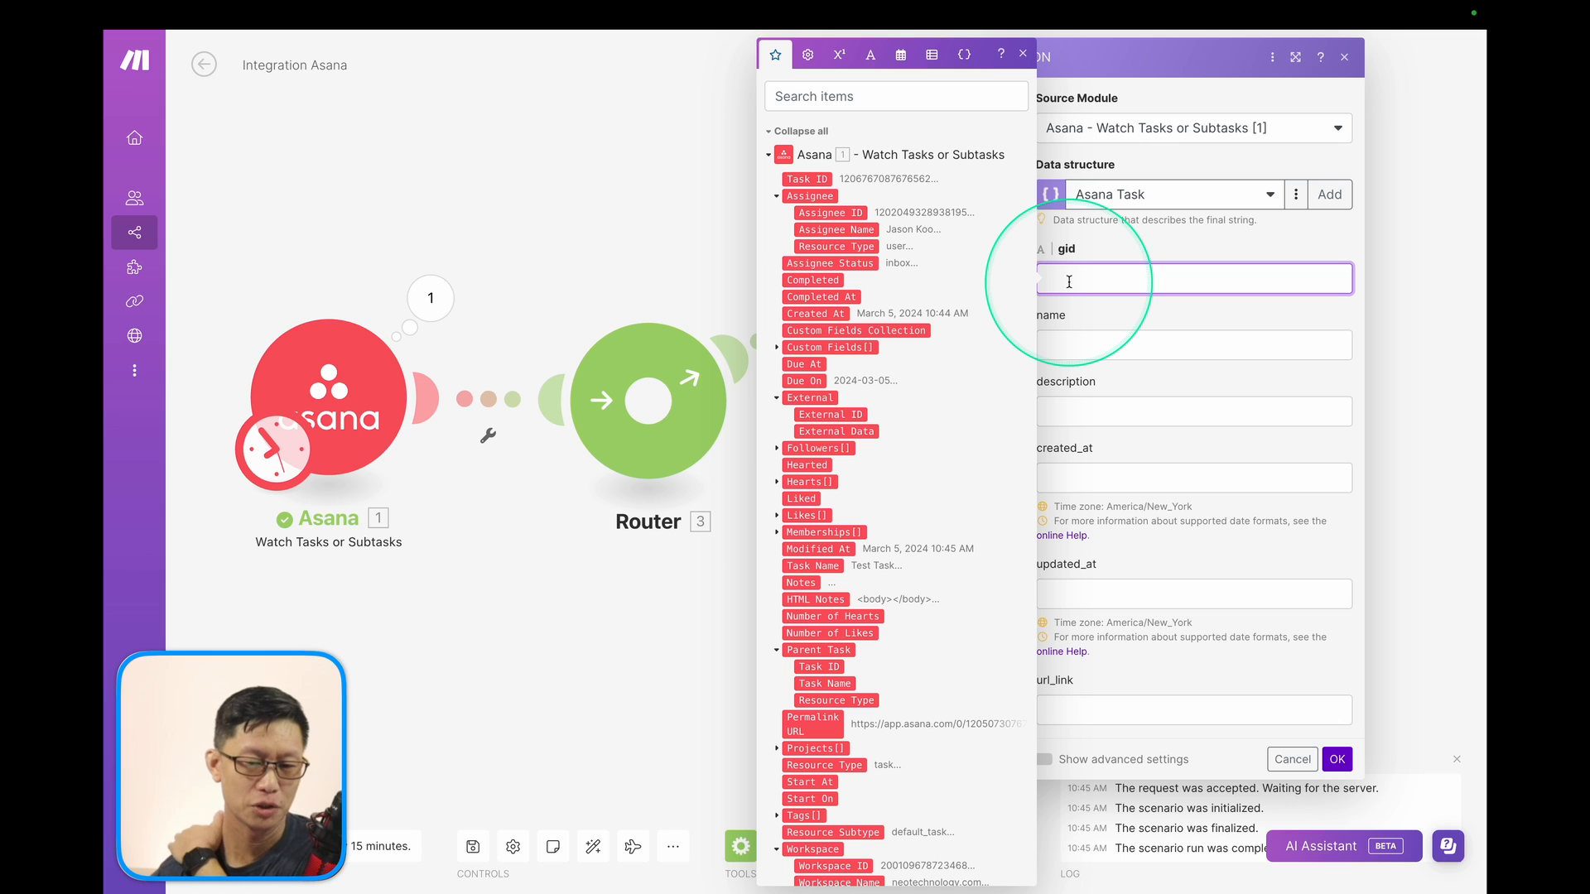
{"action": "left_click", "coordinate": [805, 180]}
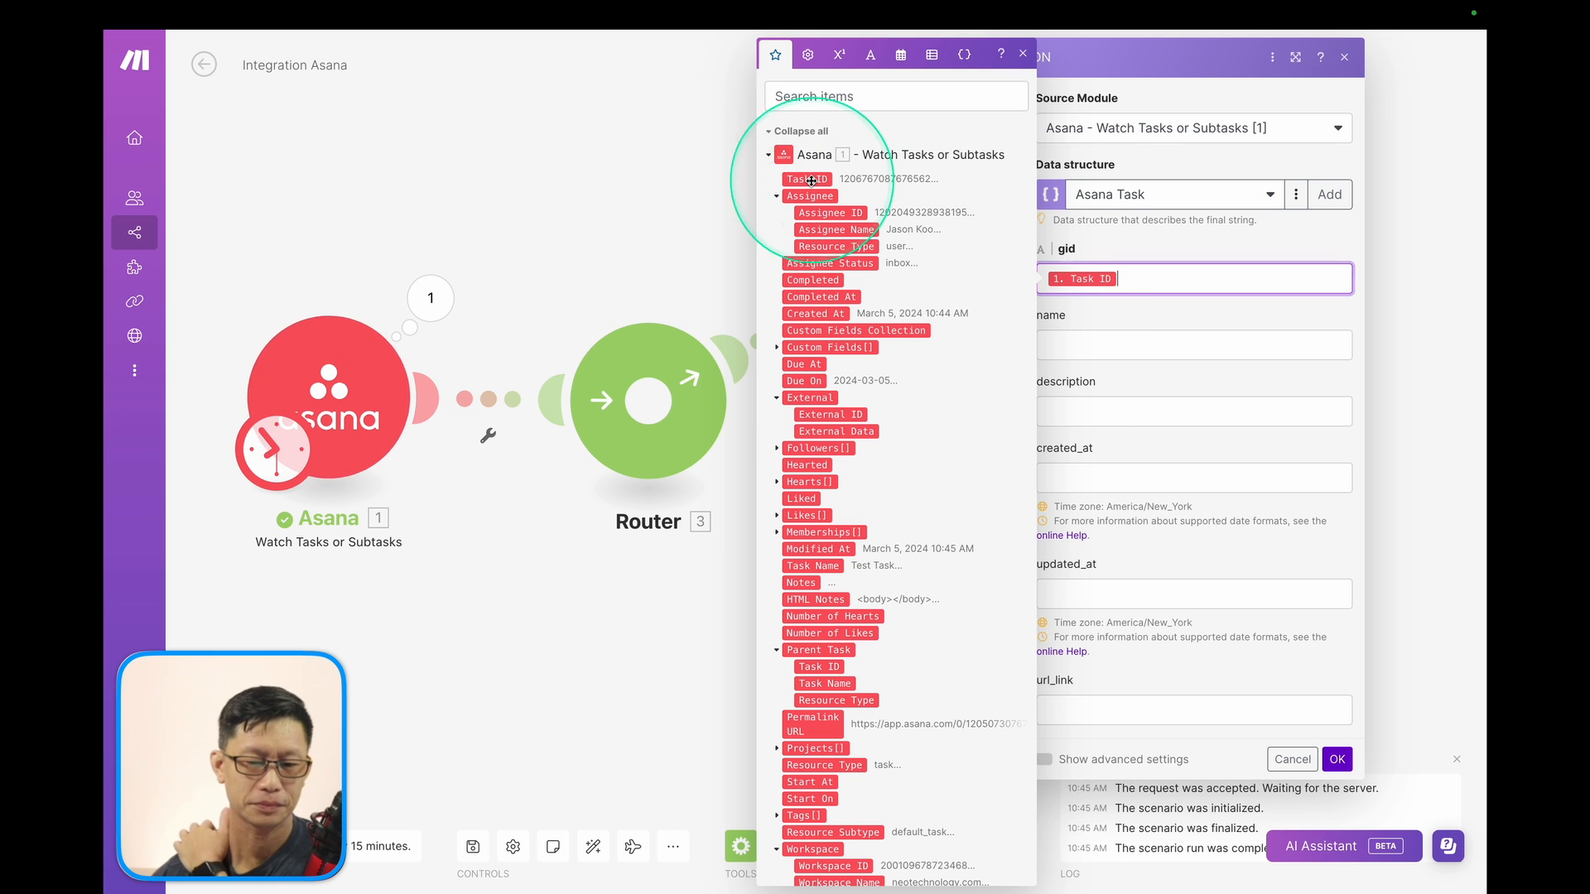
Map Task Name, Notes, Created At, Modified At and Permalink URL into the remaining fields, then save.
{"action": "left_click", "coordinate": [1086, 347]}
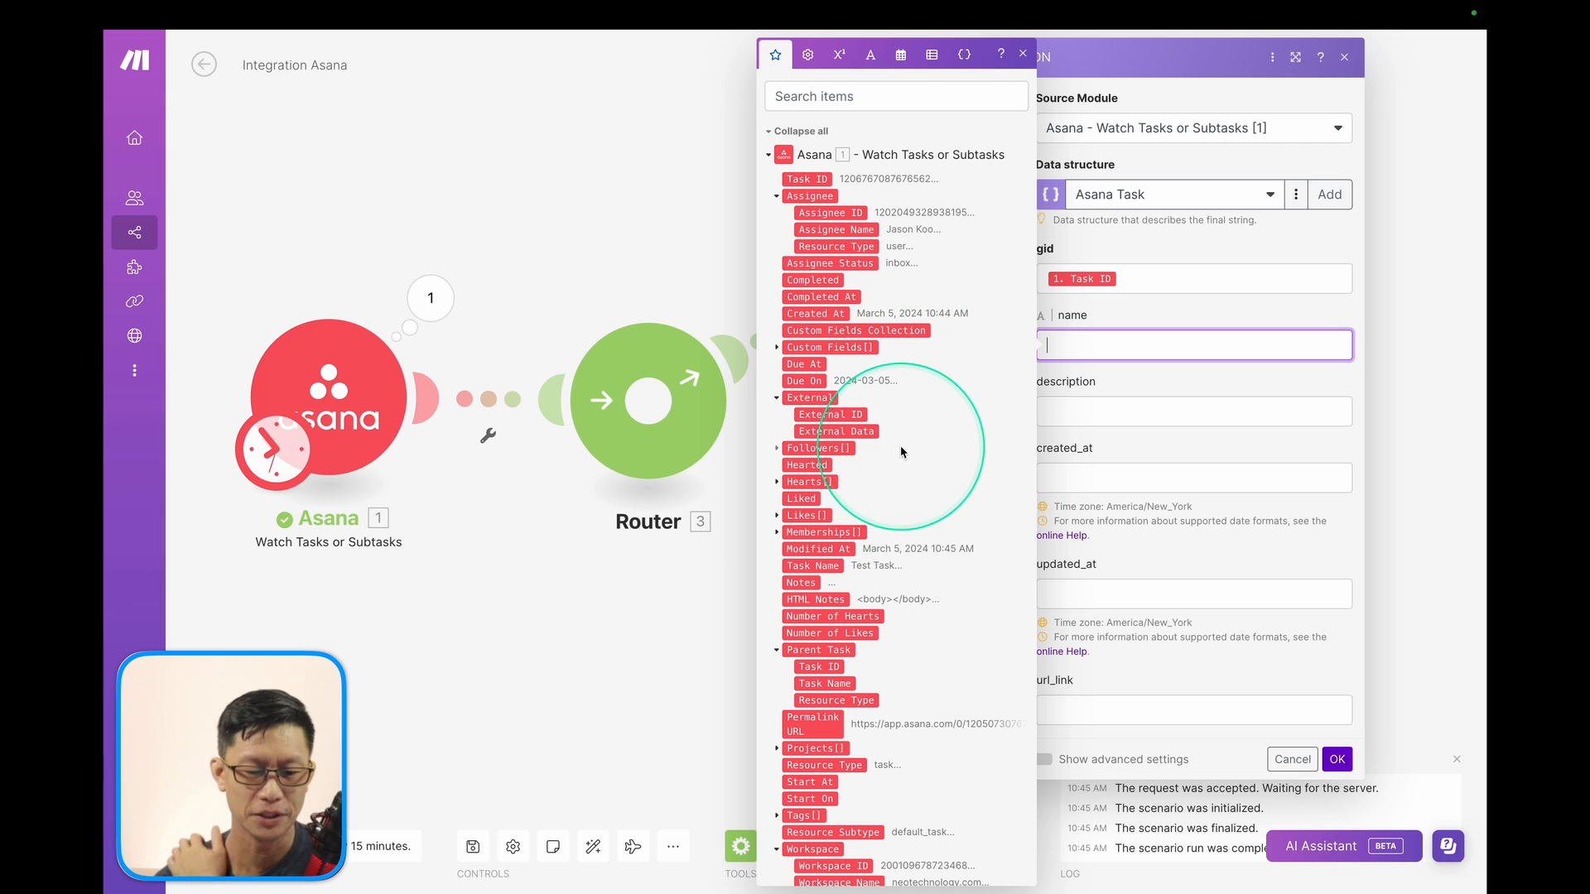
{"action": "left_click", "coordinate": [807, 566]}
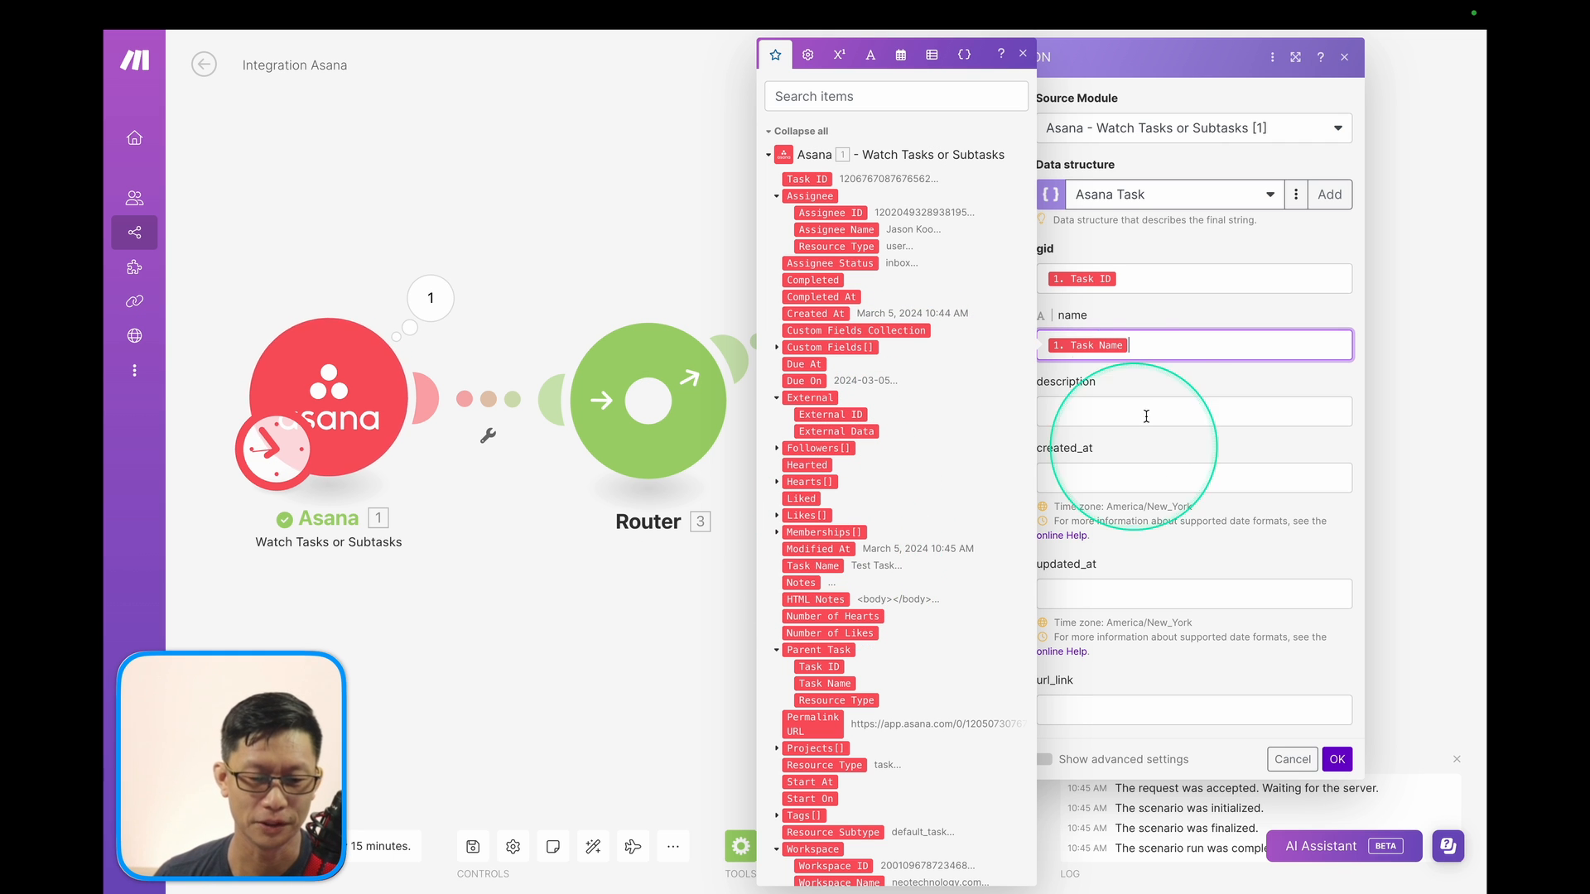
{"action": "left_click", "coordinate": [1067, 421]}
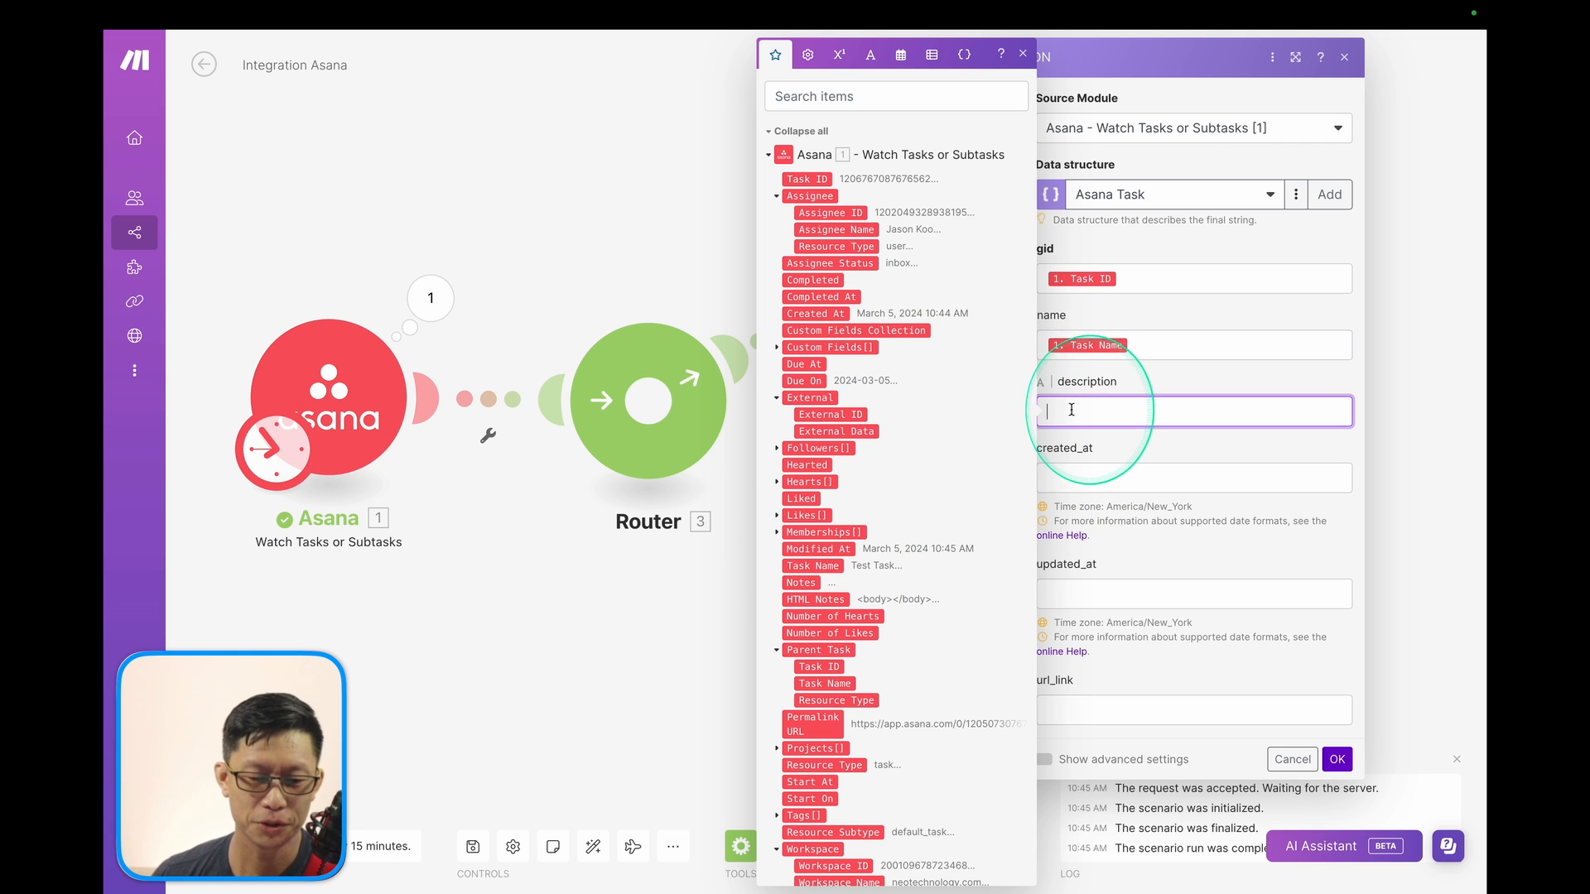
{"action": "left_click", "coordinate": [801, 584]}
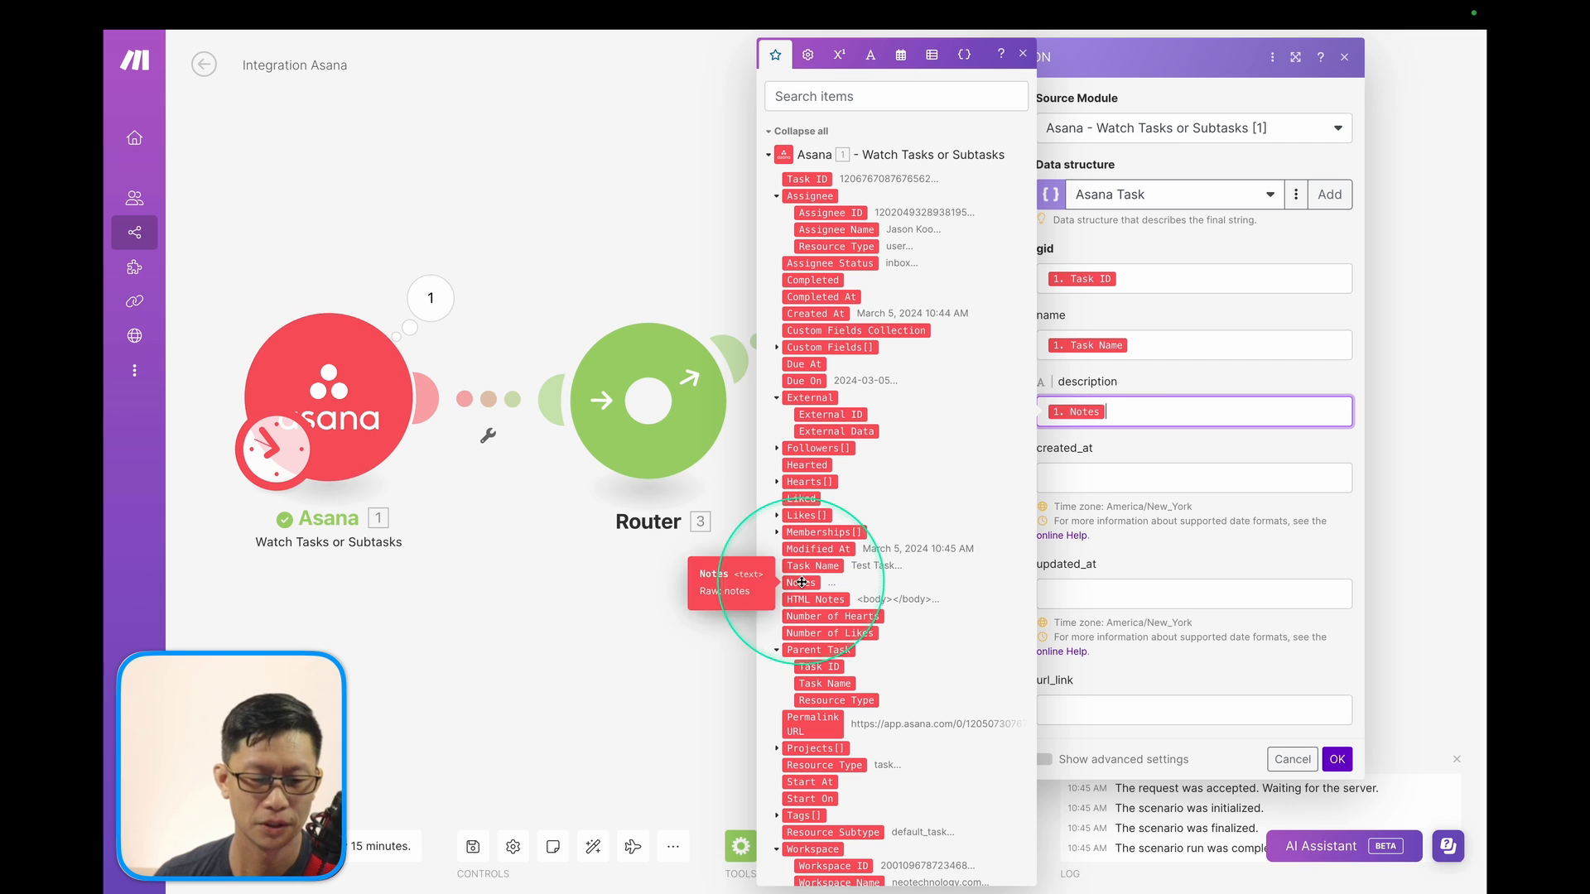
{"action": "left_click", "coordinate": [1076, 477]}
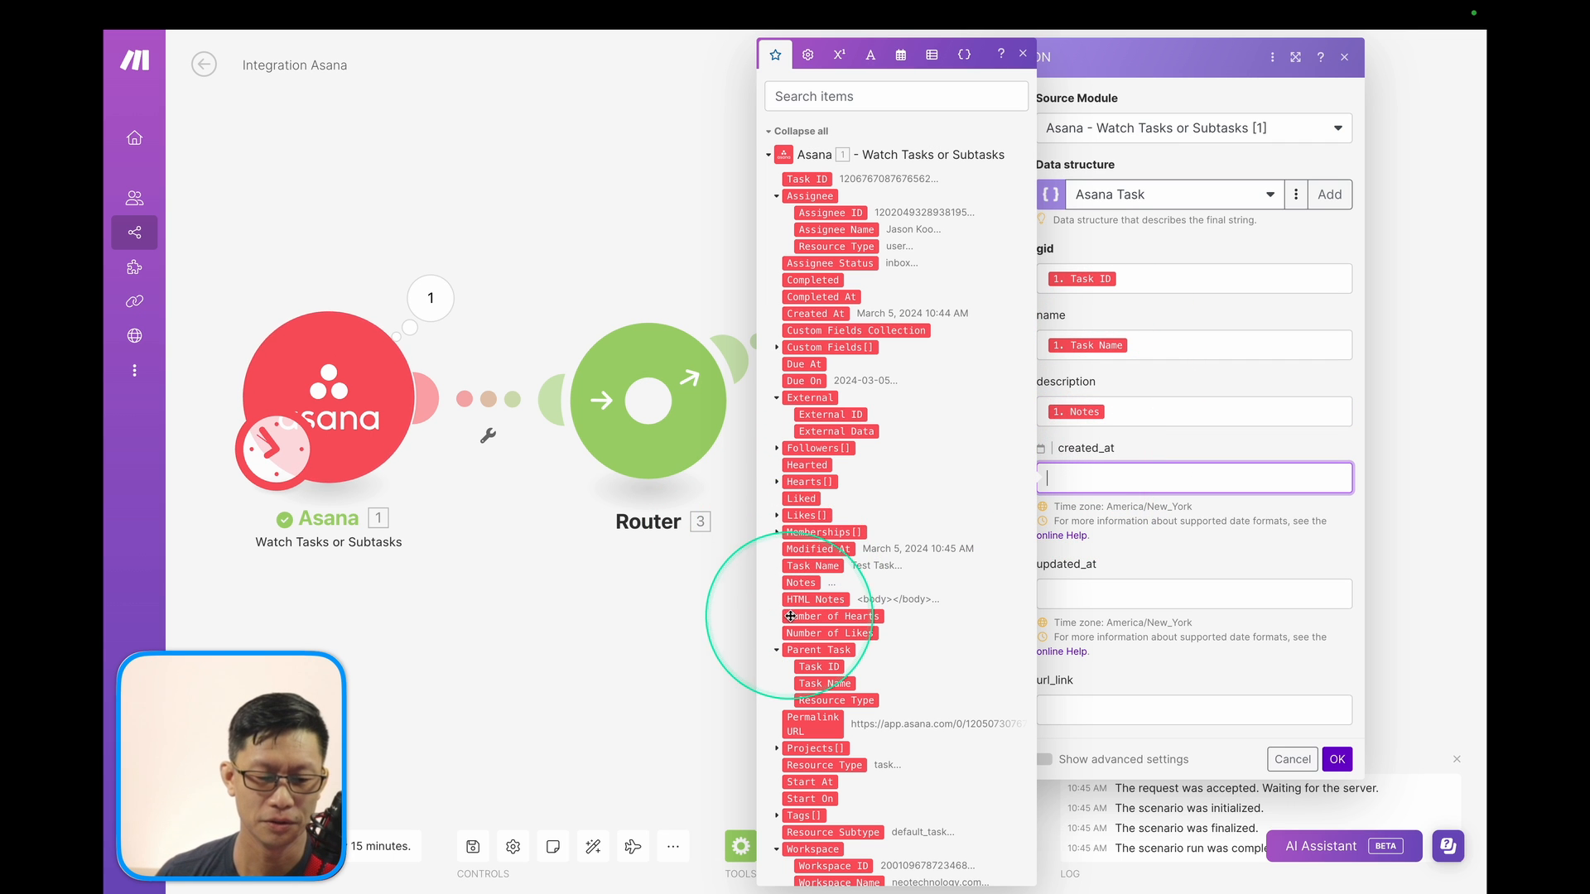
{"action": "left_click", "coordinate": [814, 314]}
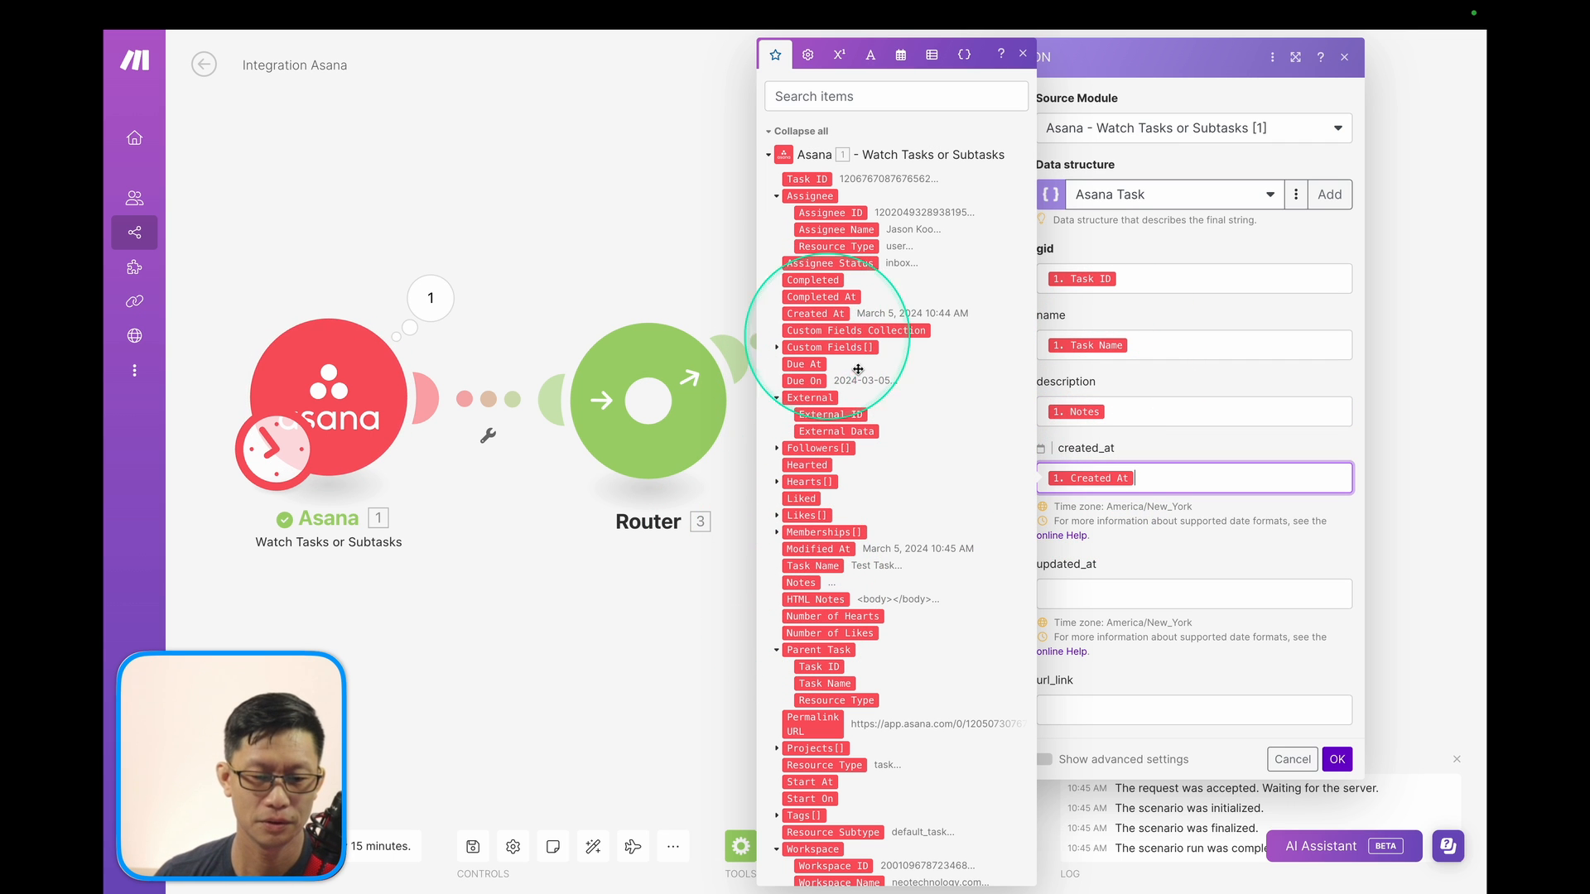
{"action": "left_click", "coordinate": [1068, 593]}
{"action": "scroll", "coordinate": [832, 595], "scroll_direction": "down", "scroll_amount": 2}
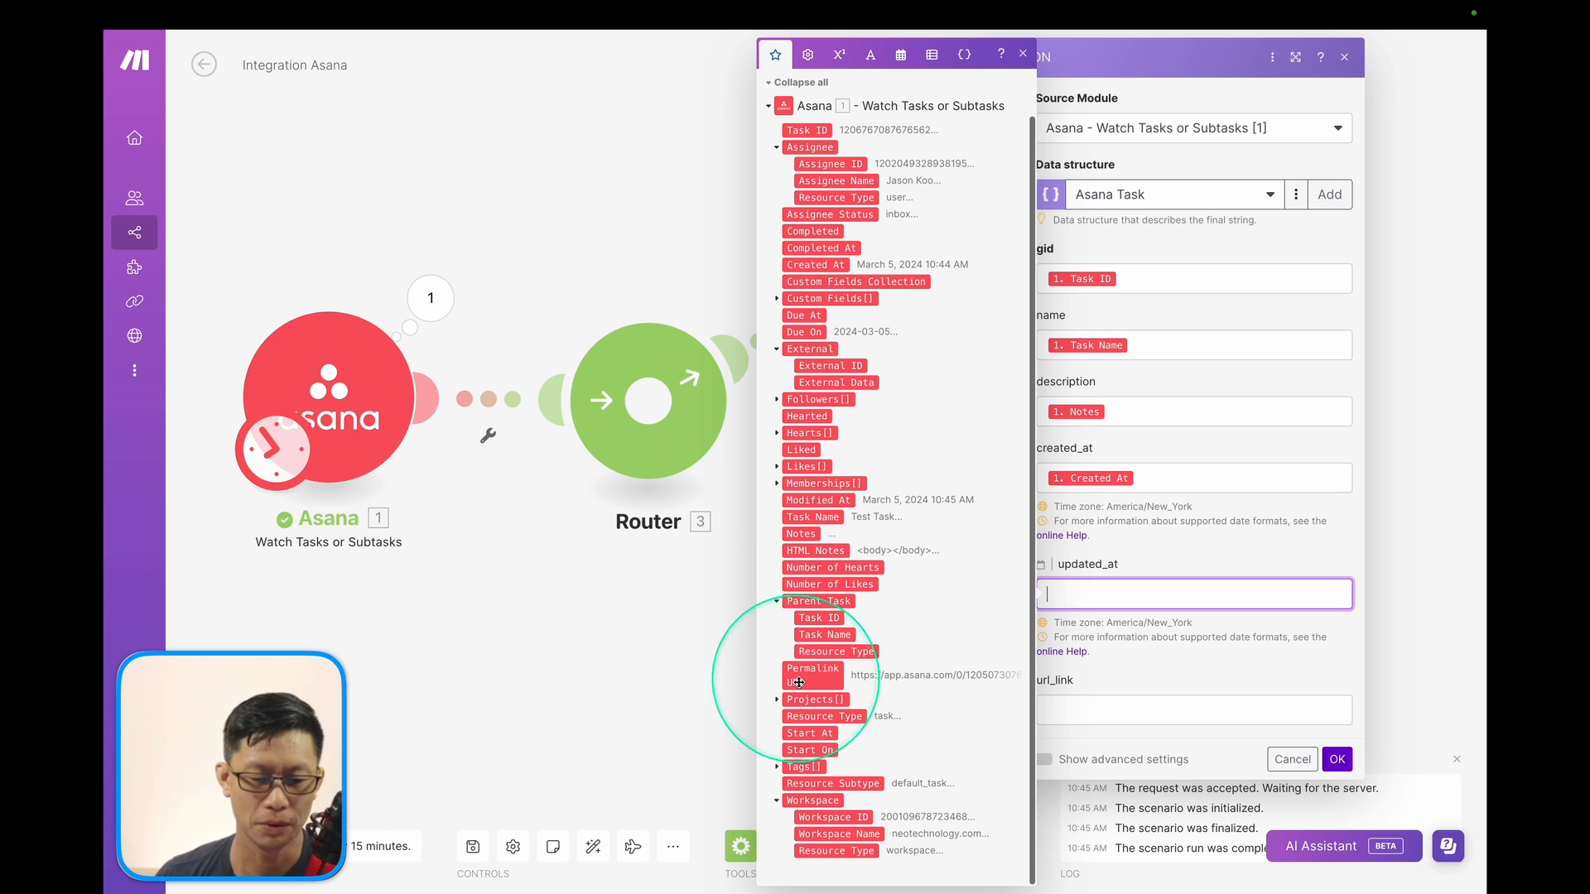
{"action": "left_click", "coordinate": [817, 500]}
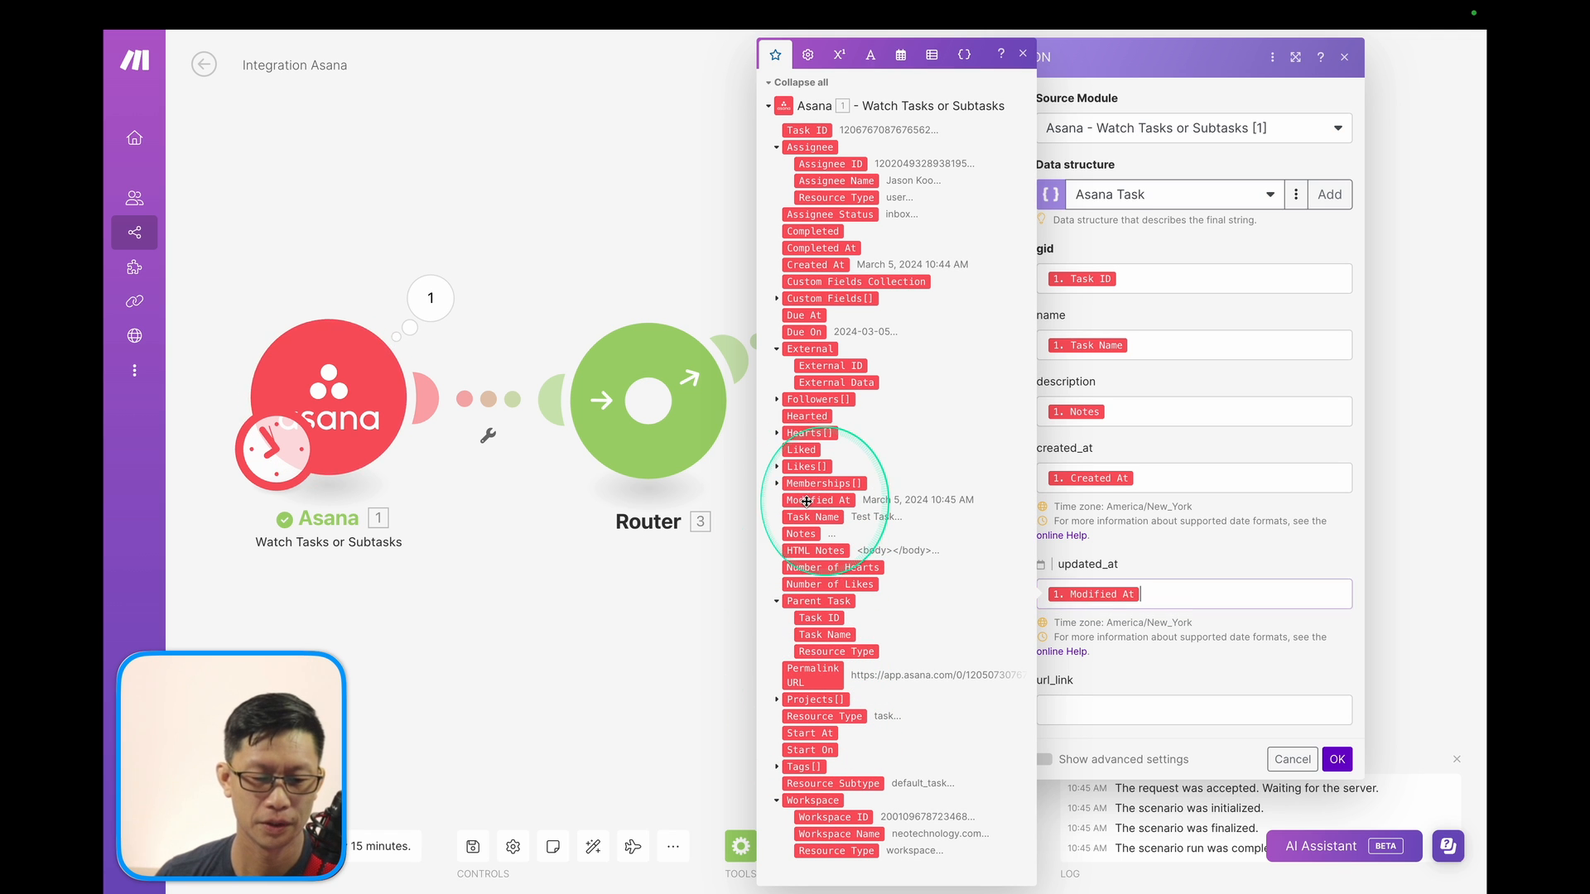
{"action": "left_click", "coordinate": [1082, 709]}
{"action": "left_click", "coordinate": [815, 722]}
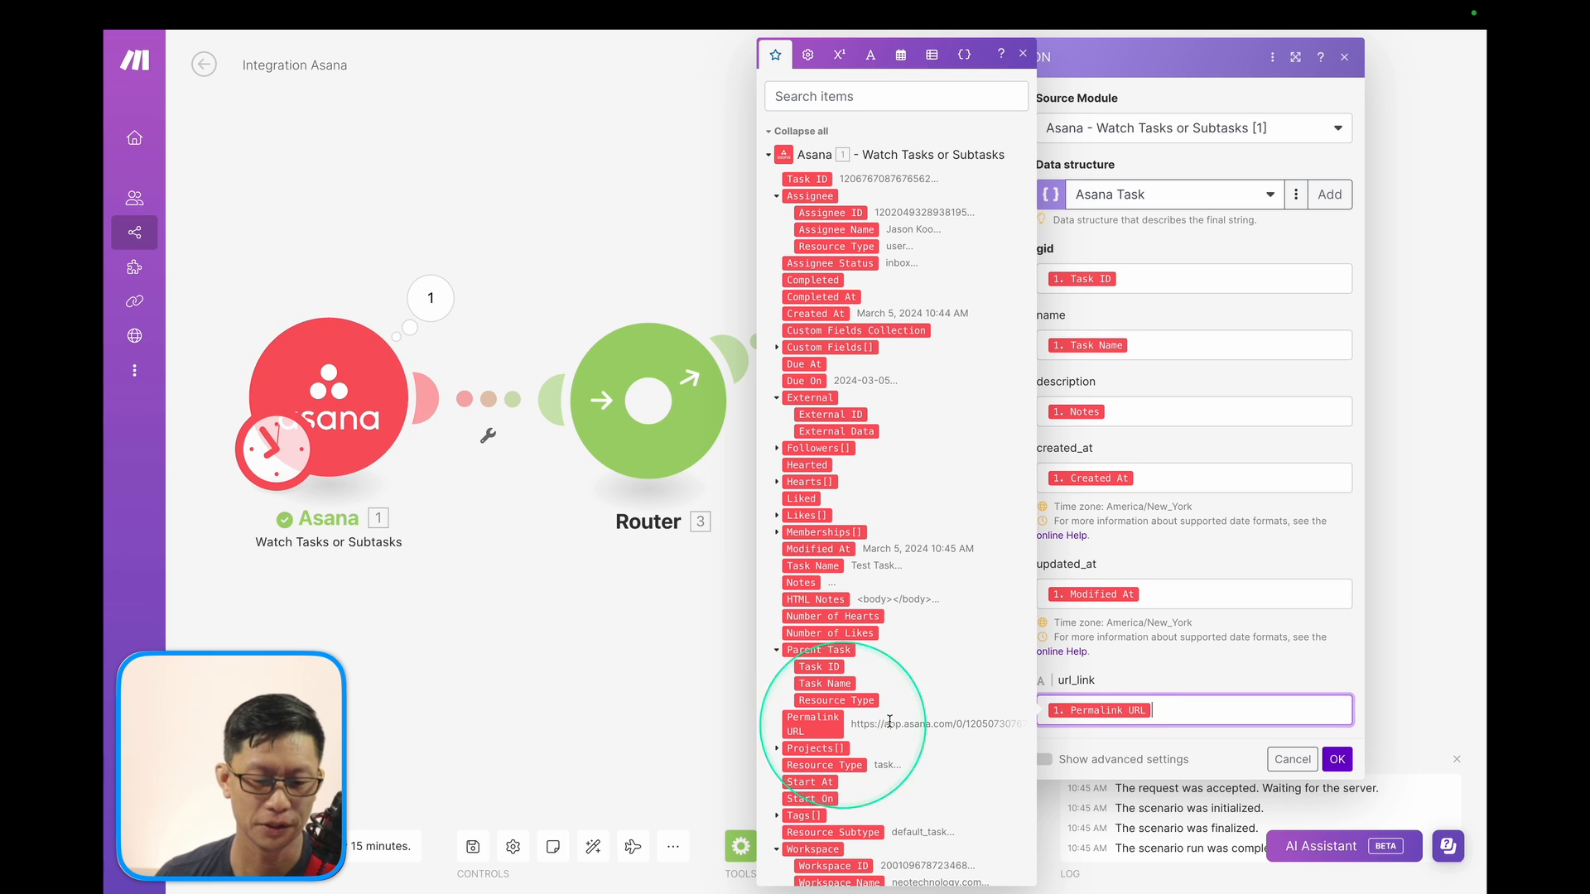
{"action": "left_click", "coordinate": [1186, 594]}
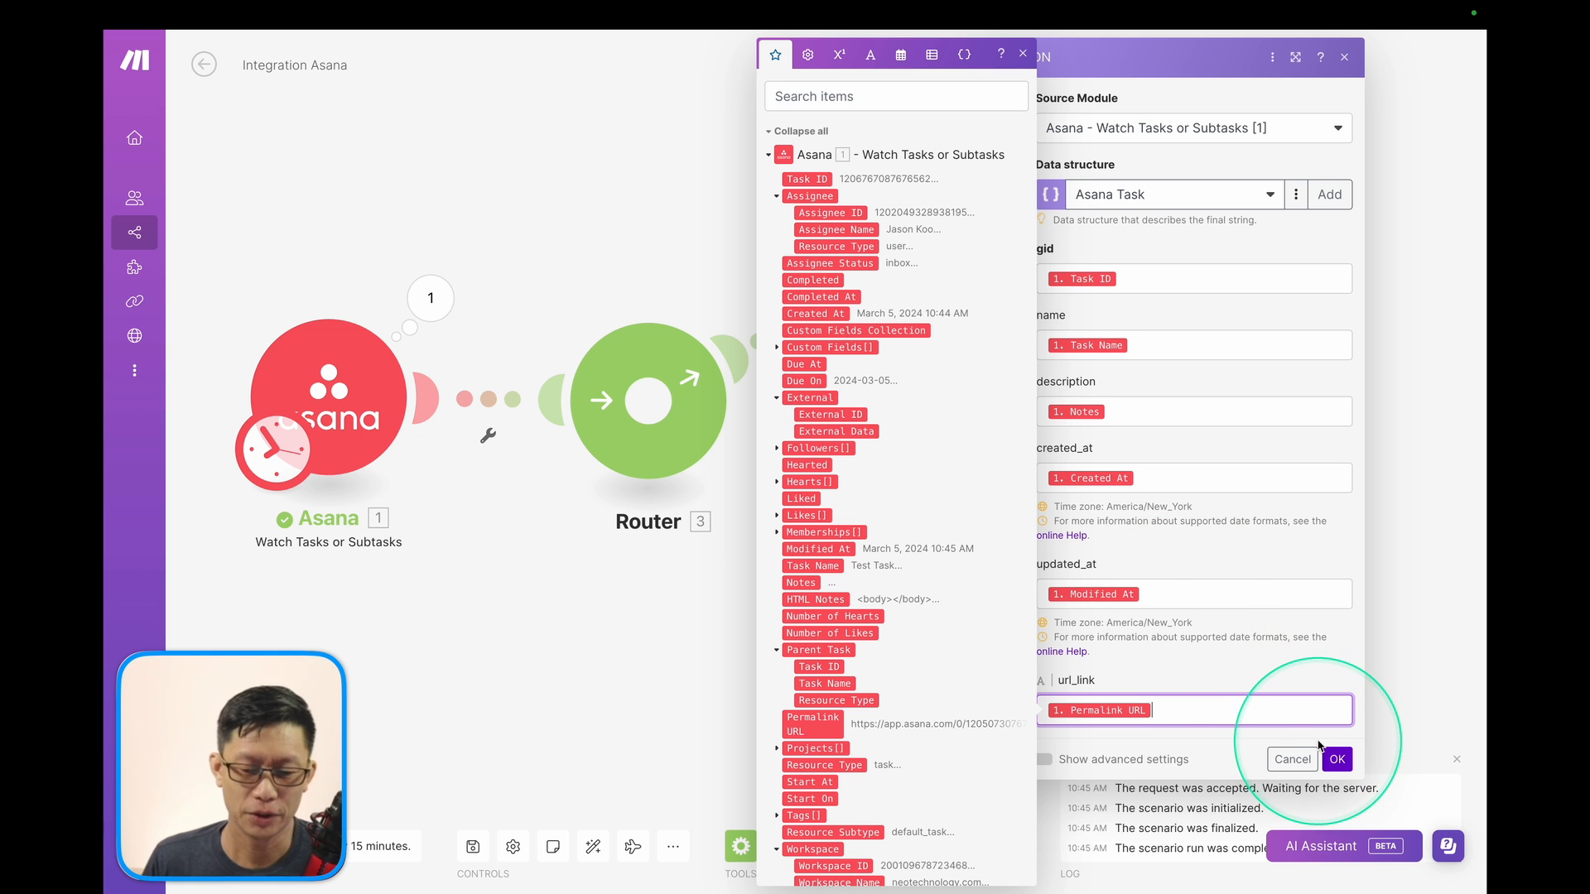
{"action": "left_click", "coordinate": [1337, 762]}
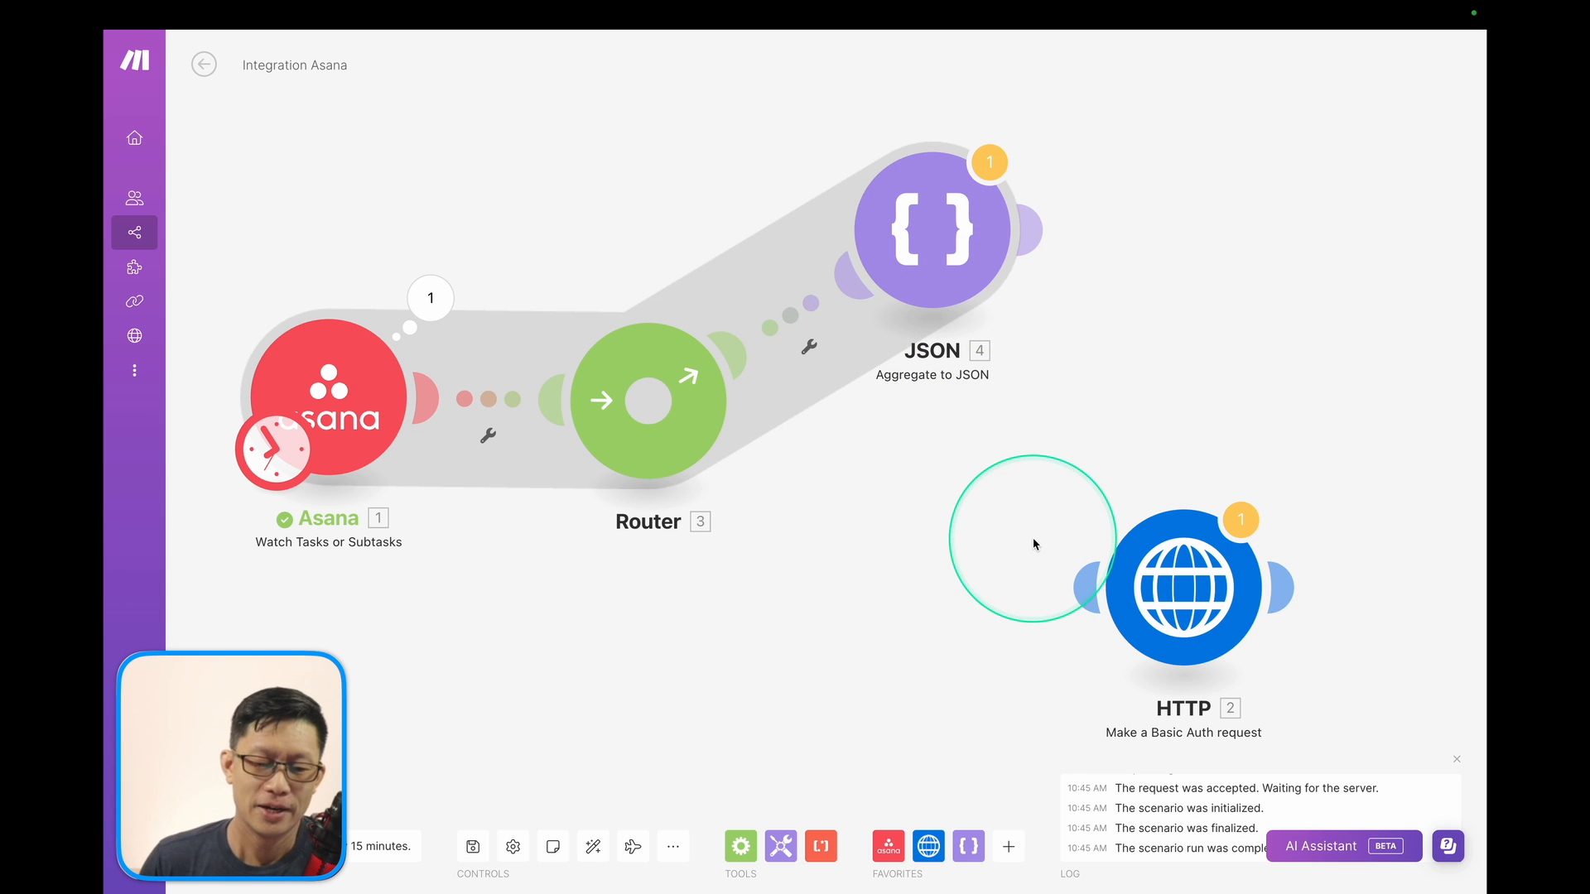
Attach a Set variable module after the JSON module, named Task, holding the 4. JSON string.
{"action": "left_click", "coordinate": [778, 846]}
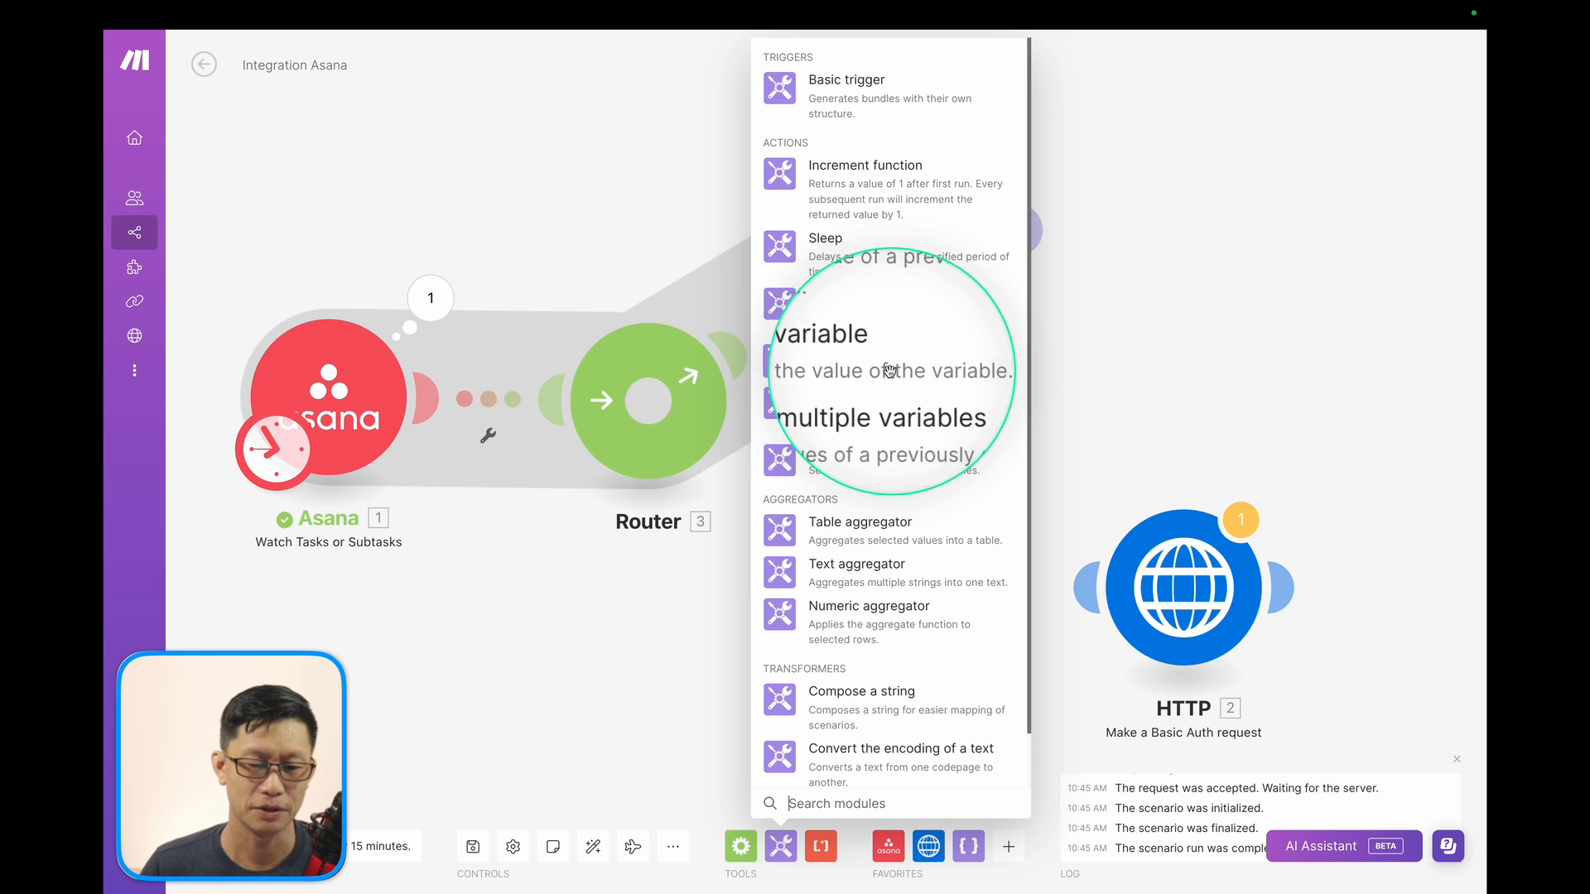
{"action": "left_click", "coordinate": [816, 363]}
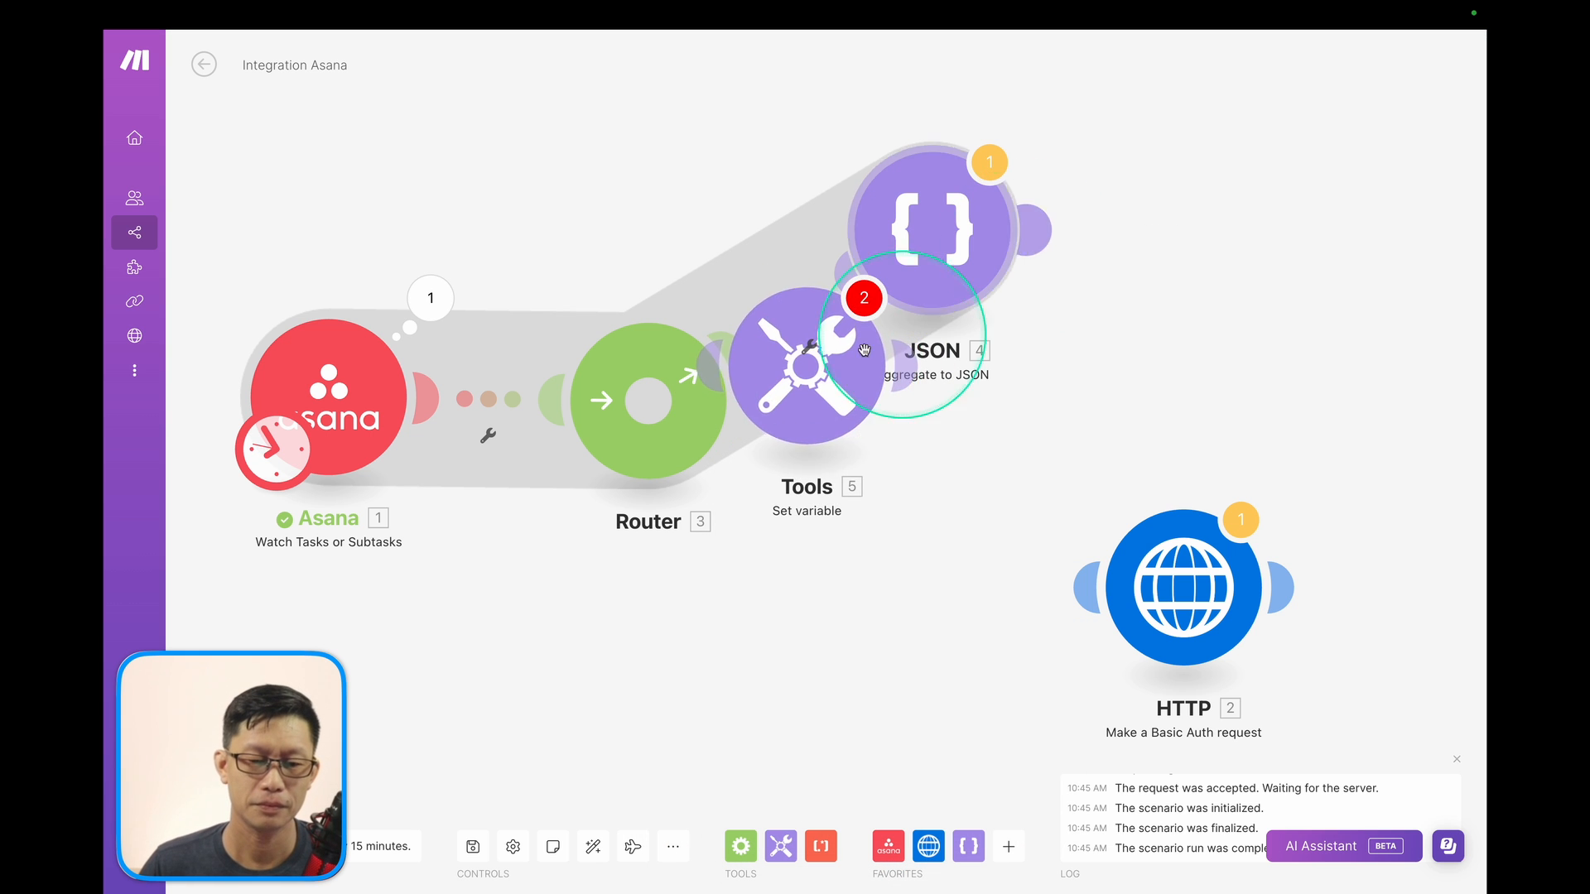
{"action": "left_click_drag", "start_coordinate": [864, 349], "coordinate": [1163, 248]}
{"action": "left_click", "coordinate": [1246, 245]}
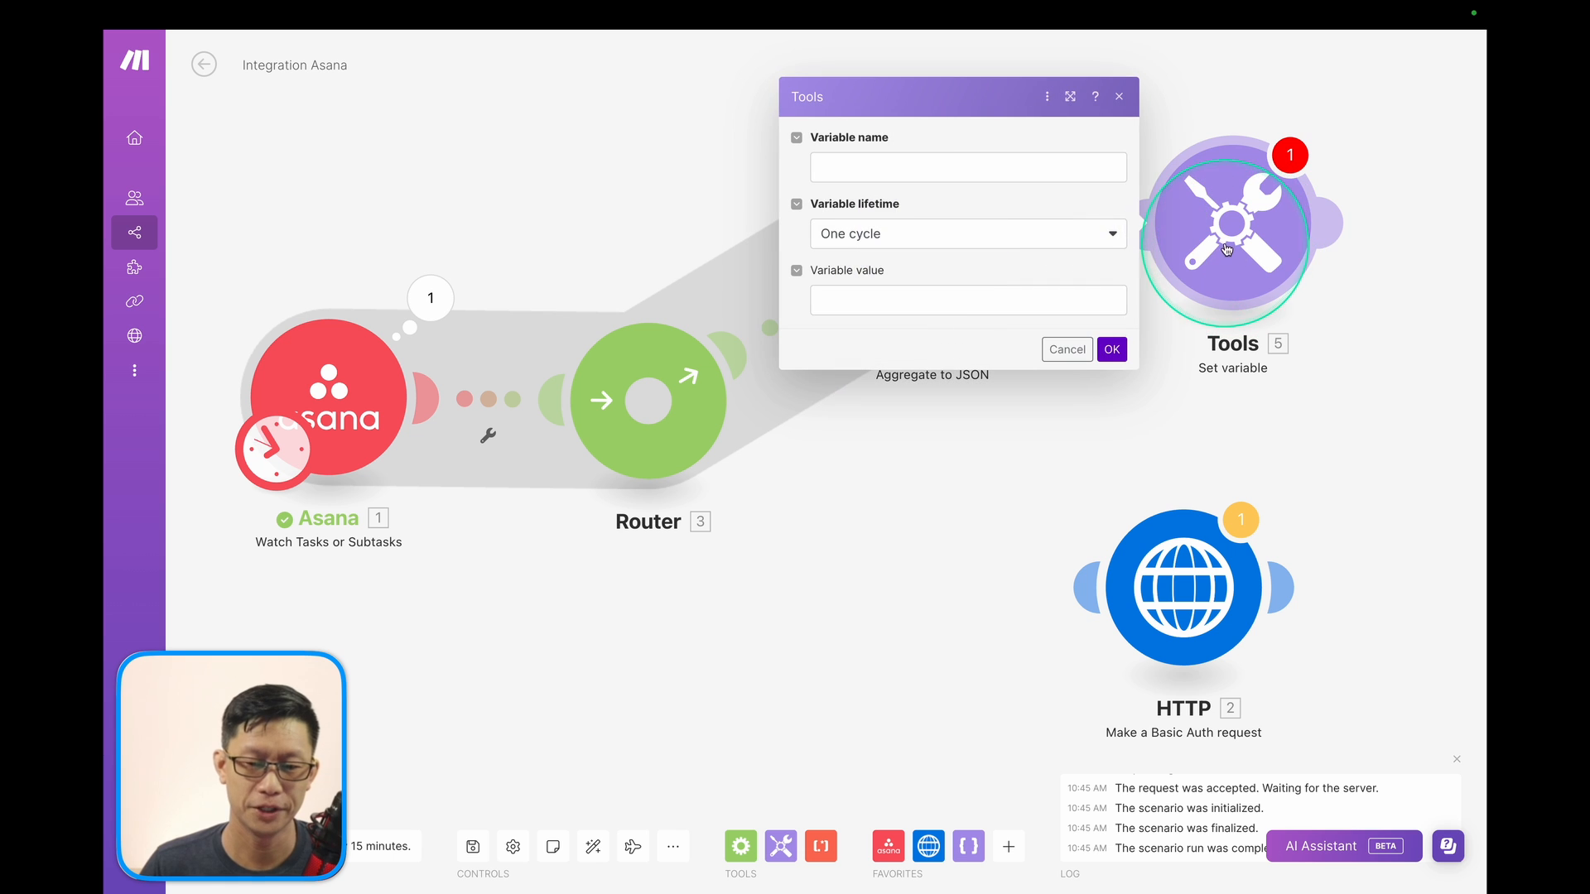
{"action": "left_click", "coordinate": [946, 164]}
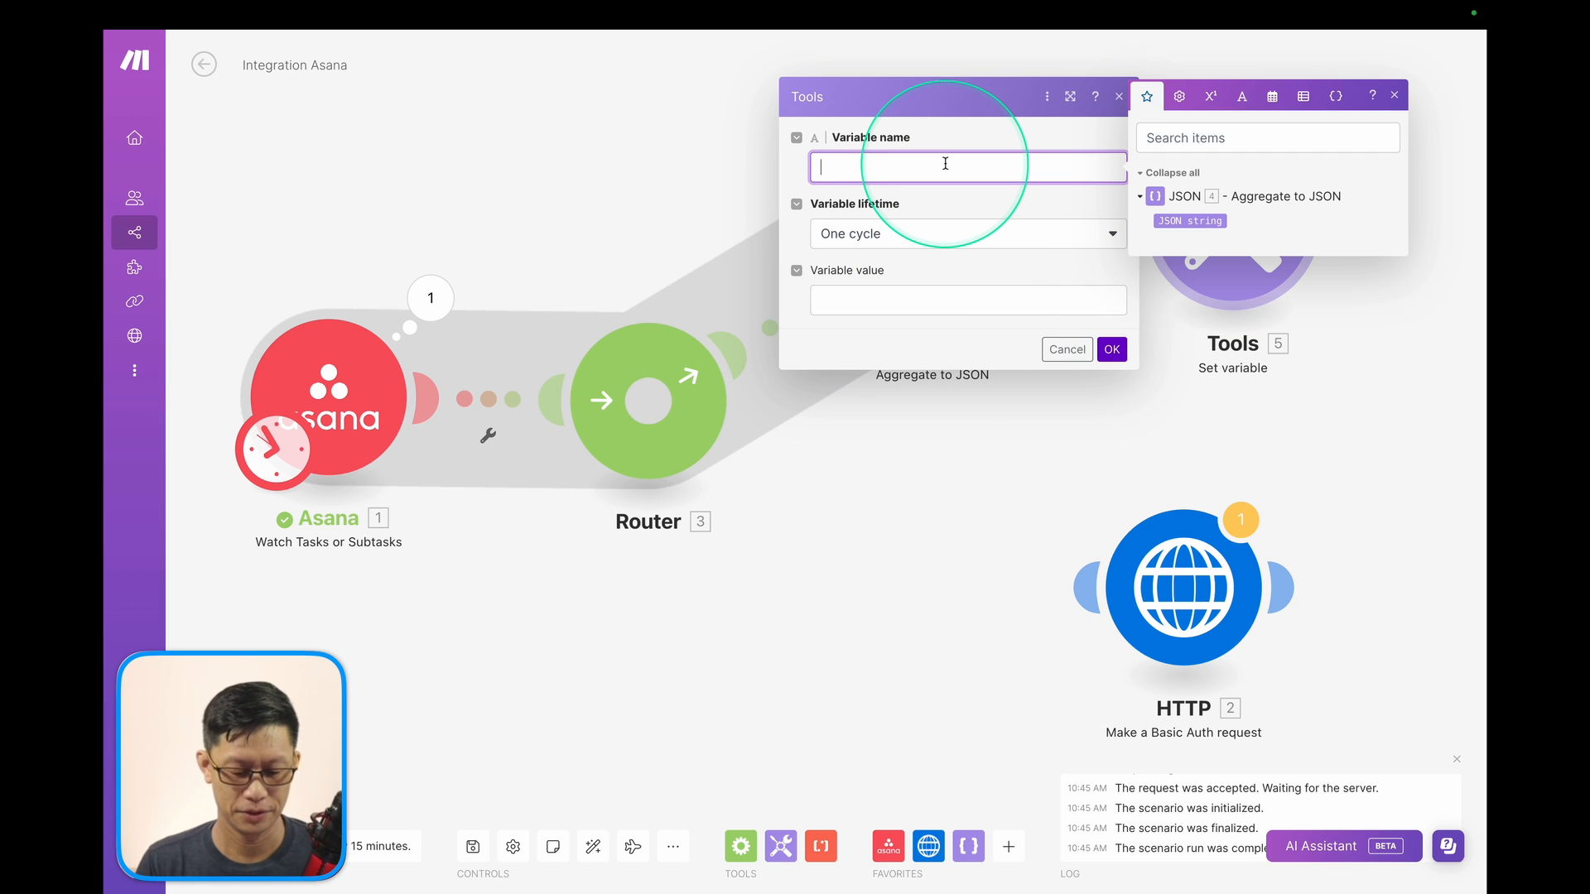
{"action": "left_click", "coordinate": [887, 298]}
{"action": "left_click", "coordinate": [1178, 356]}
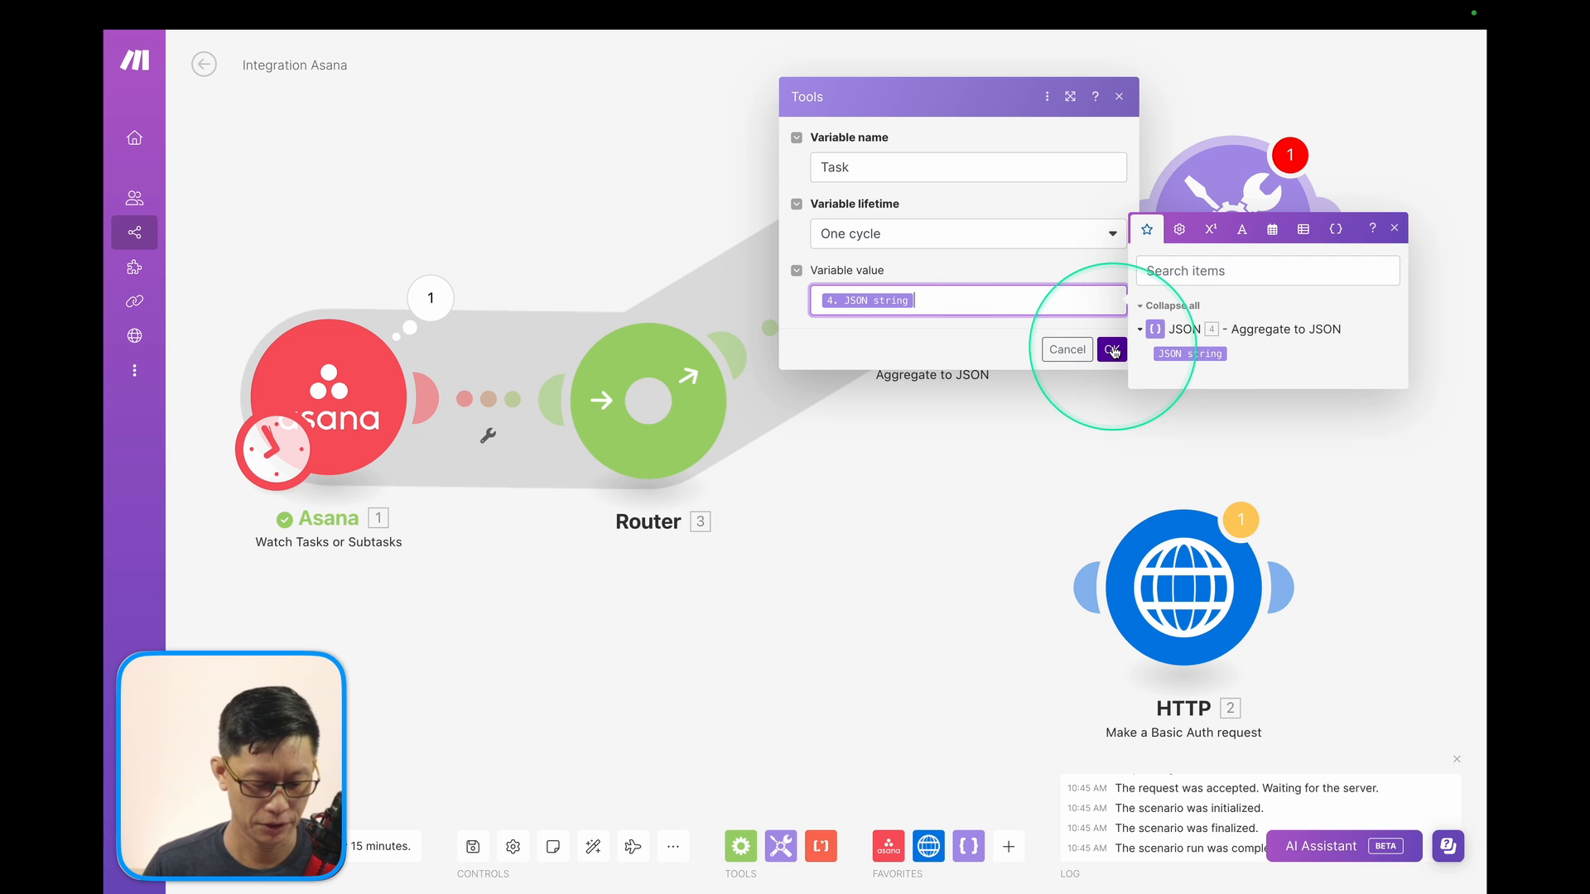
{"action": "left_click", "coordinate": [1113, 351]}
{"action": "left_click", "coordinate": [1112, 352]}
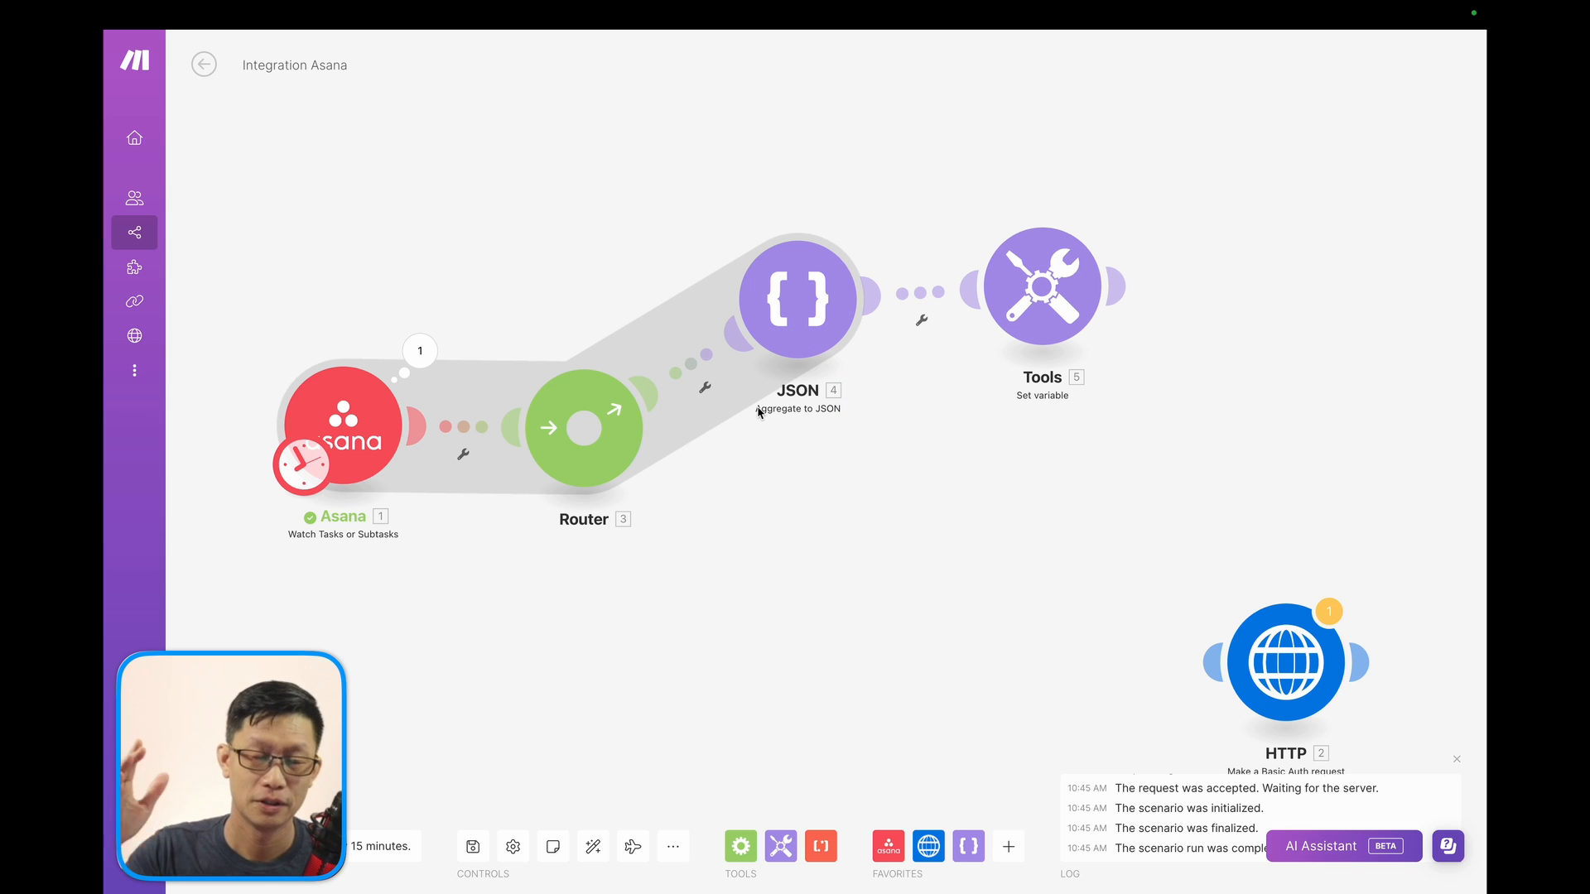
Branch another Aggregate to JSON off the Router, sourced from Asana - Watch Tasks or Subtasks.
{"action": "left_click", "coordinate": [972, 855]}
{"action": "left_click", "coordinate": [1039, 563]}
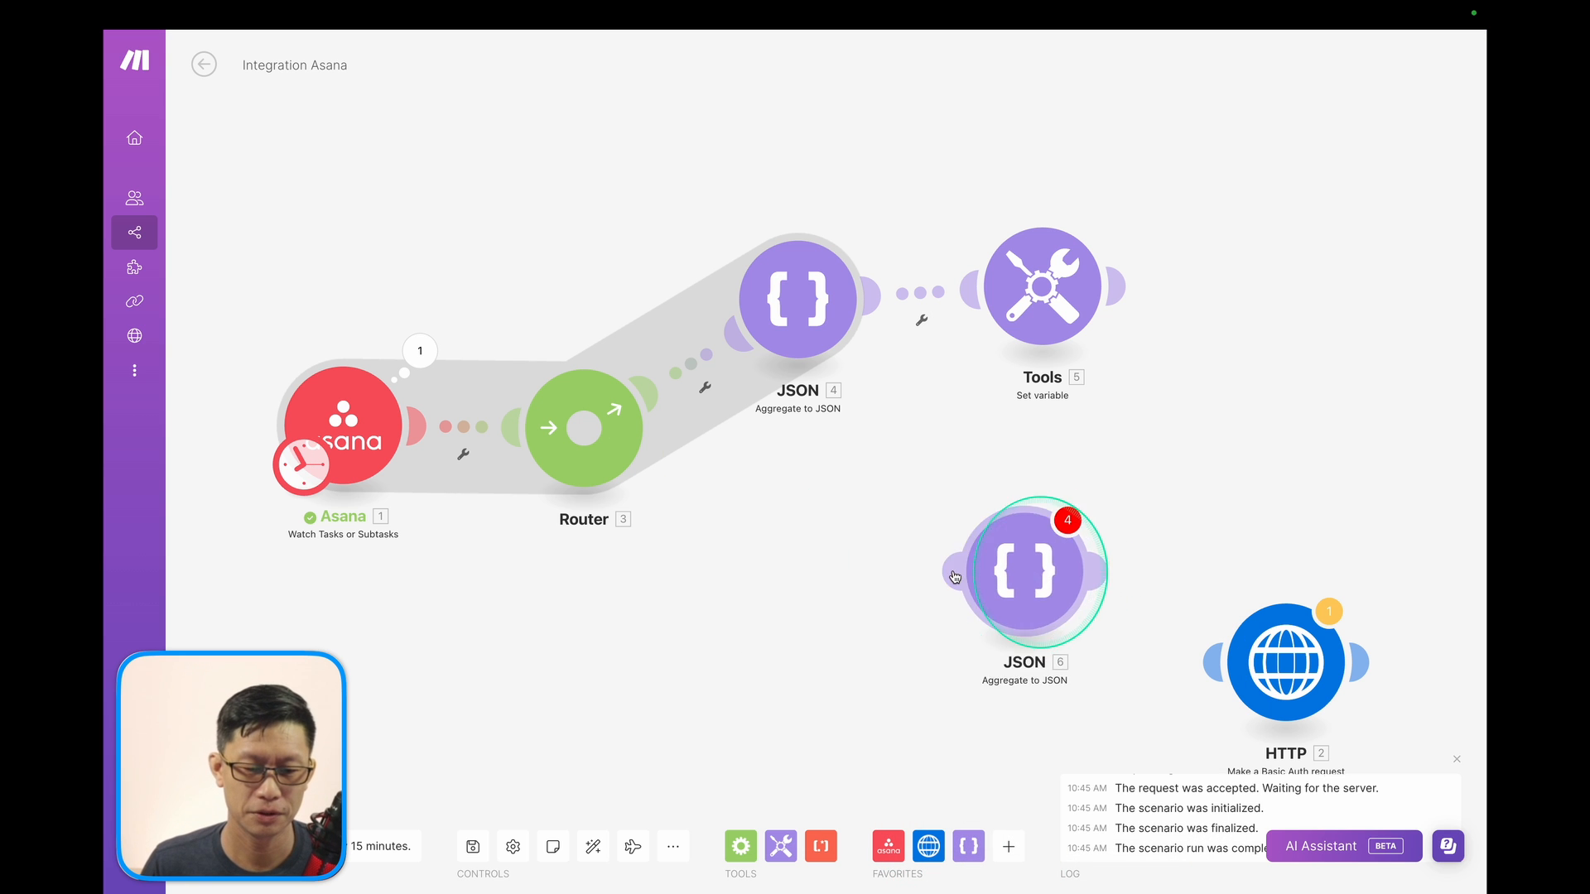
{"action": "left_click_drag", "start_coordinate": [1035, 567], "coordinate": [817, 538]}
{"action": "left_click", "coordinate": [811, 543]}
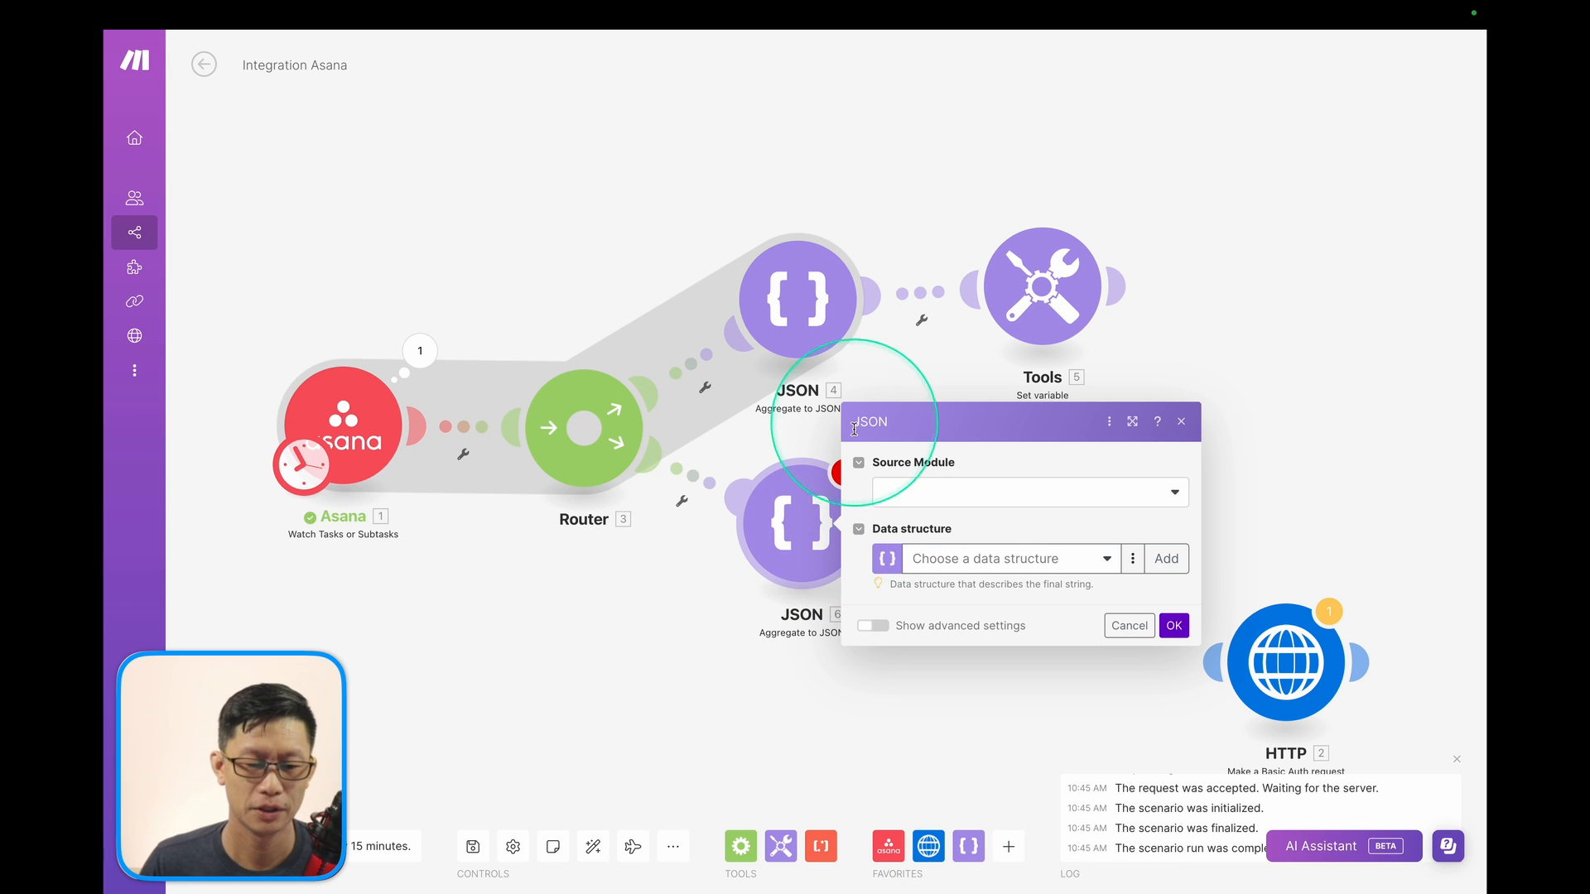
{"action": "left_click", "coordinate": [988, 498]}
{"action": "left_click", "coordinate": [946, 552]}
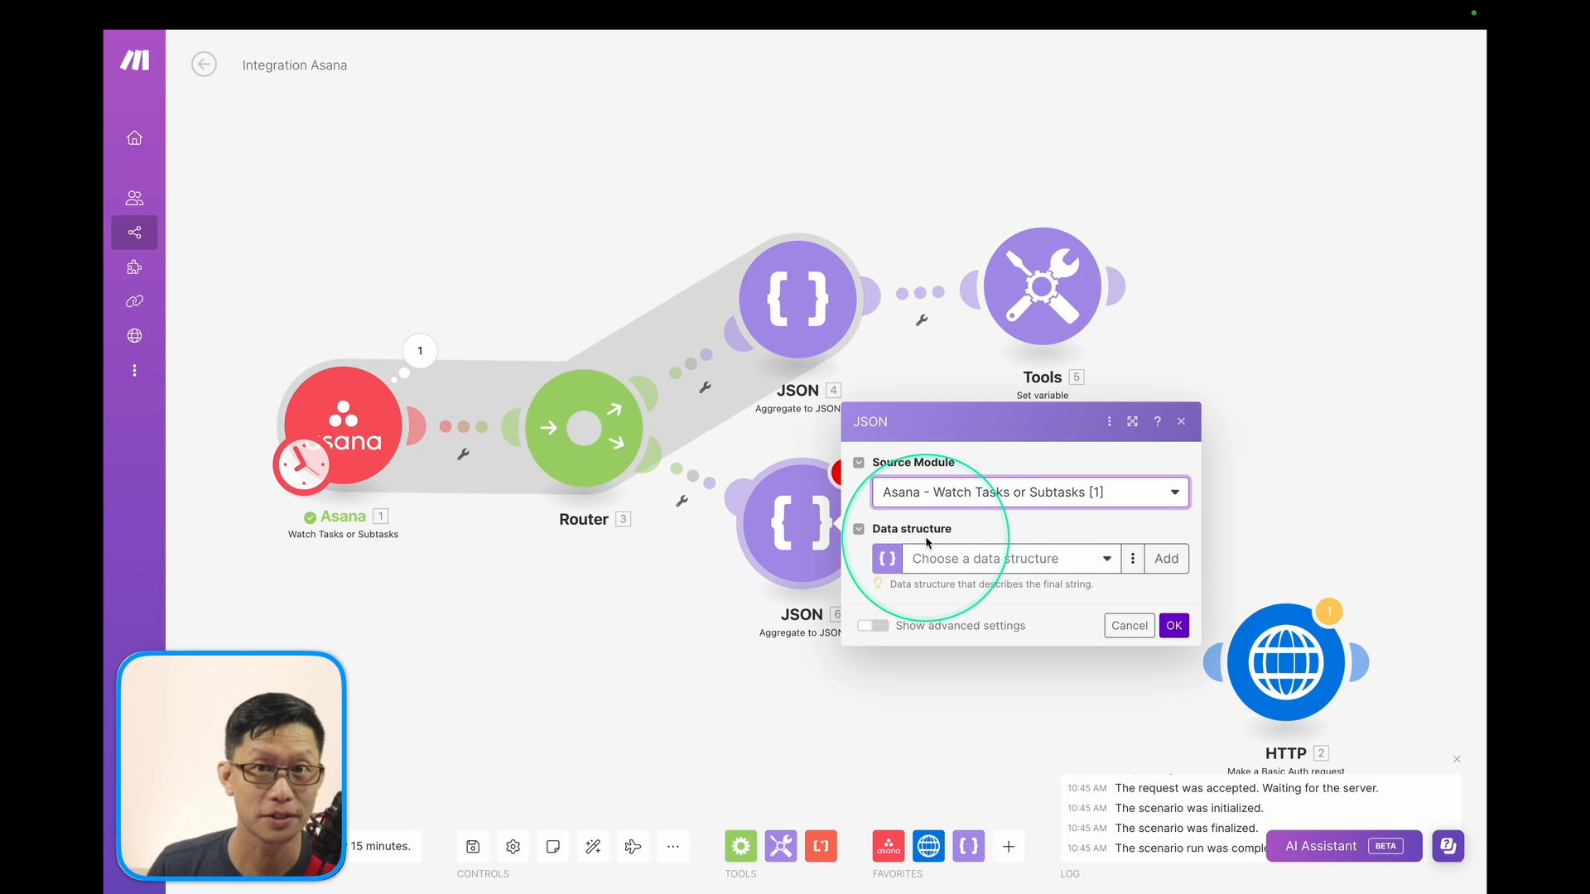
Use the Employee structure, mapping Assignee ID to gid and Assignee Name to name, and save.
{"action": "left_click", "coordinate": [1053, 567]}
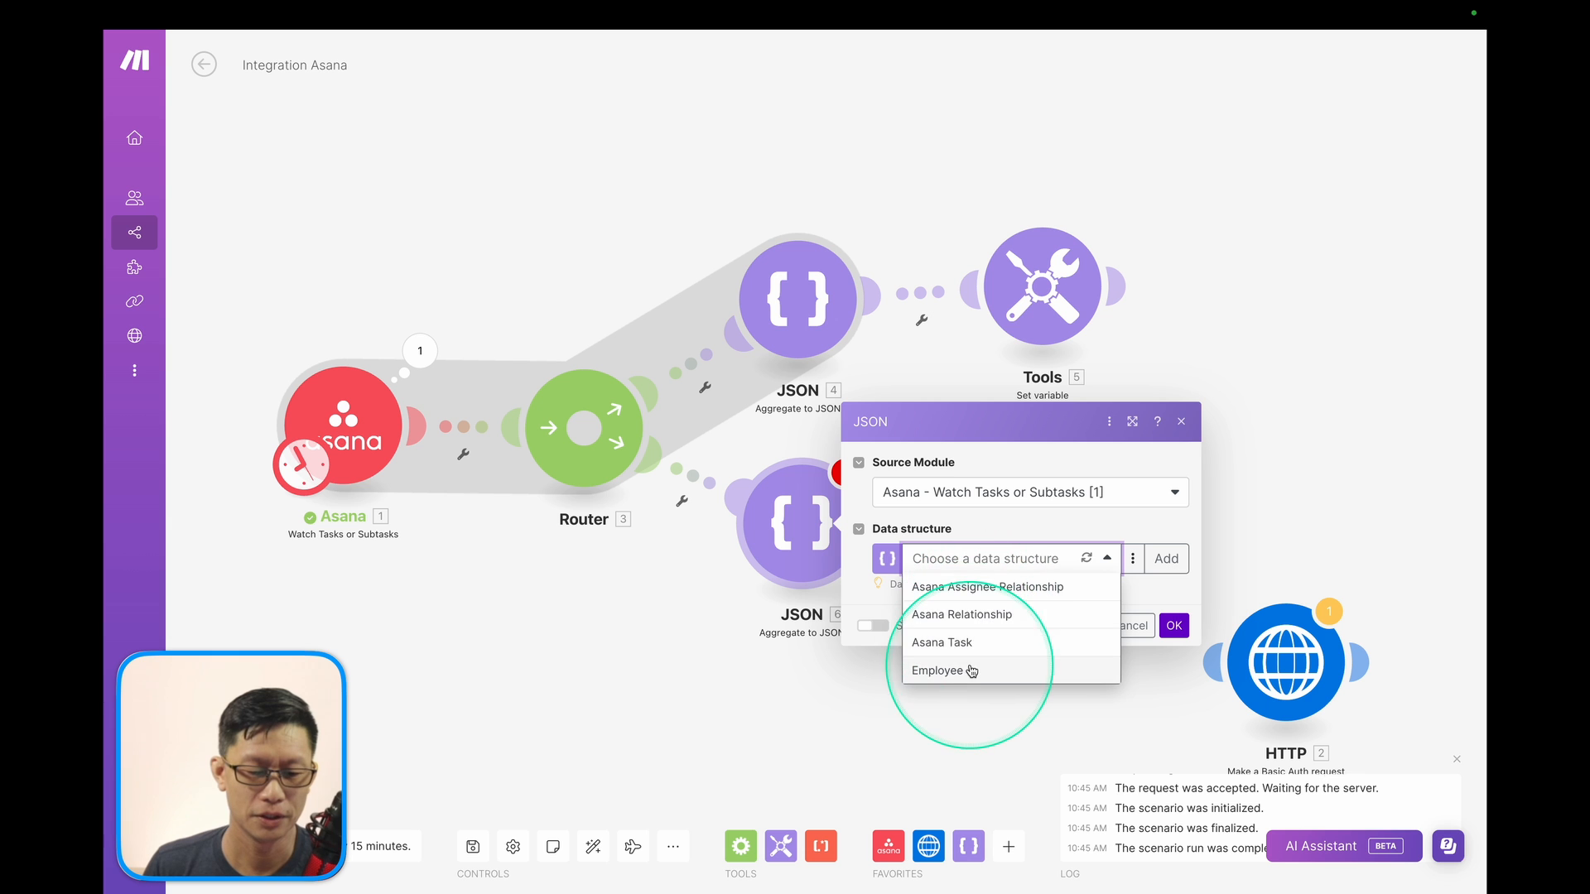
{"action": "left_click", "coordinate": [944, 672]}
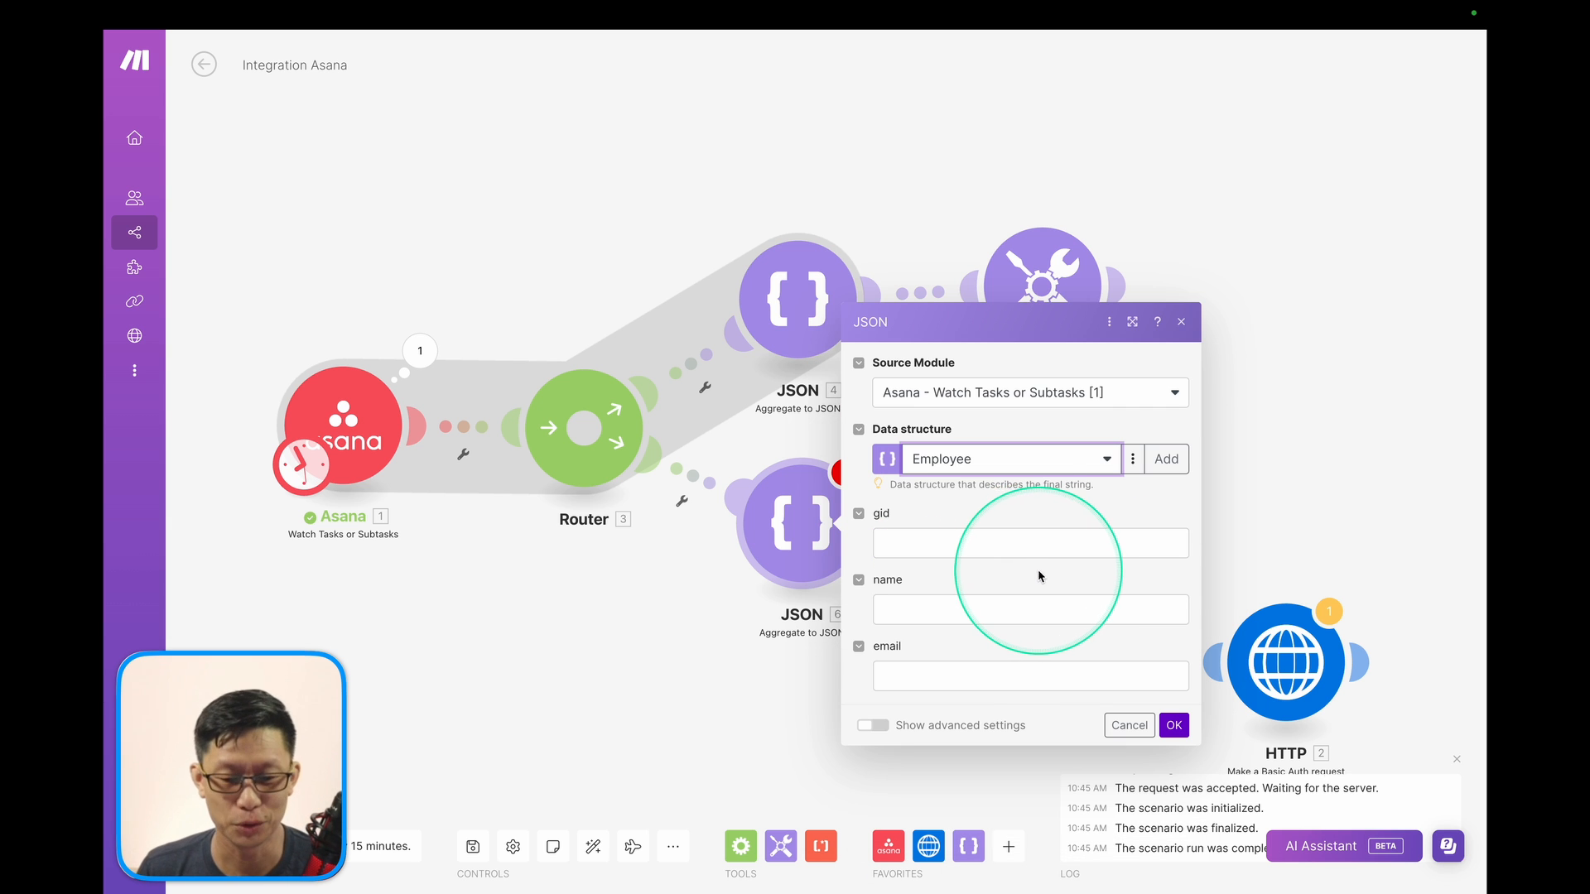
{"action": "left_click", "coordinate": [908, 542]}
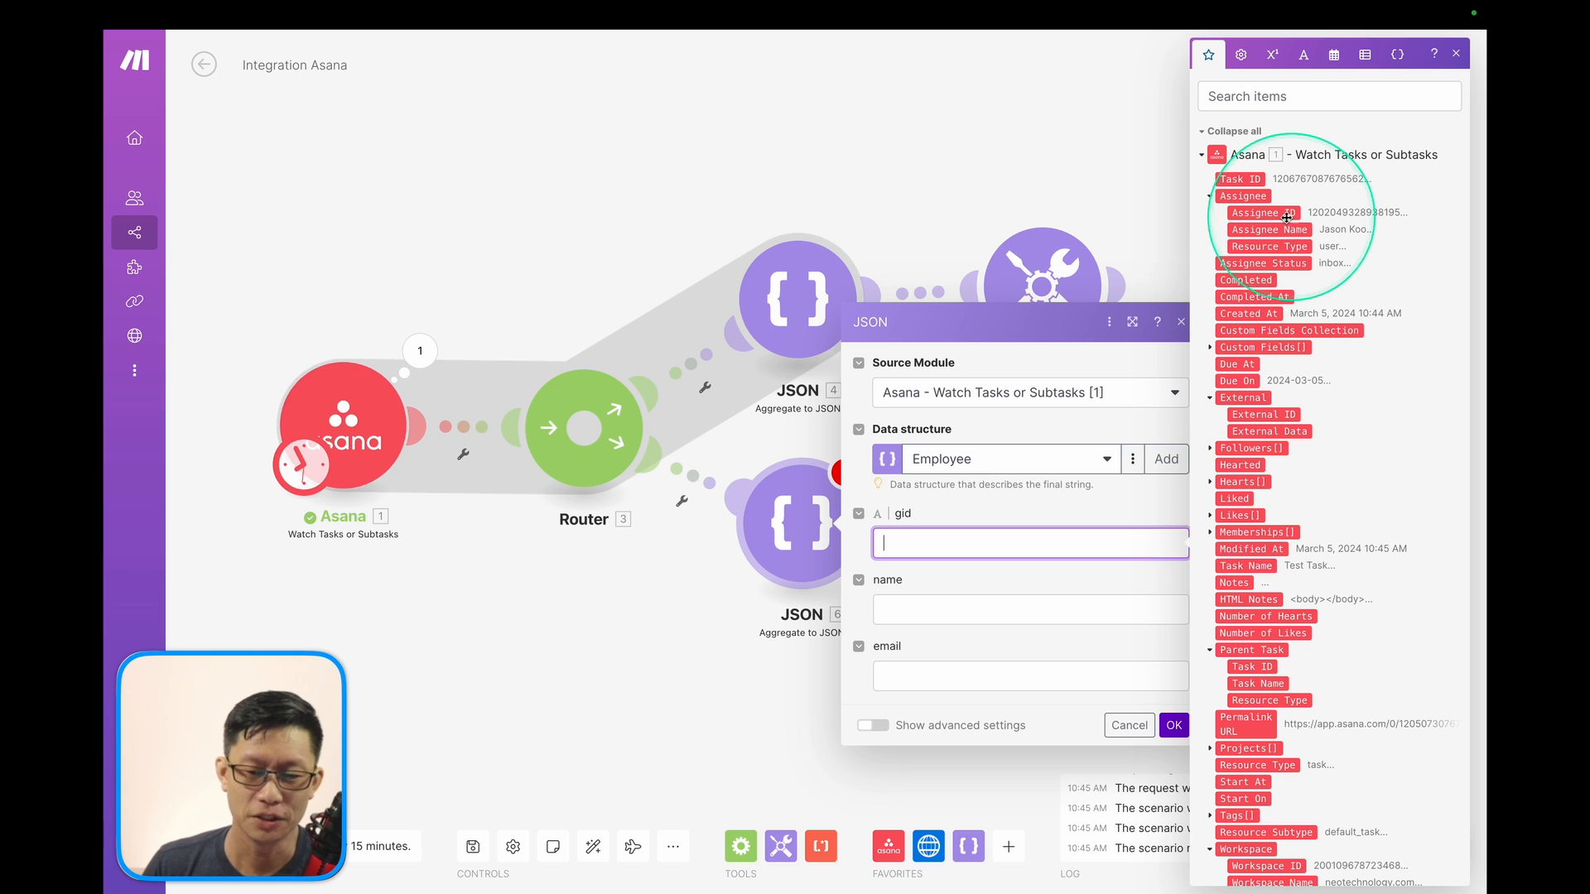
{"action": "left_click_drag", "start_coordinate": [1273, 217], "coordinate": [1030, 542]}
{"action": "left_click", "coordinate": [983, 601]}
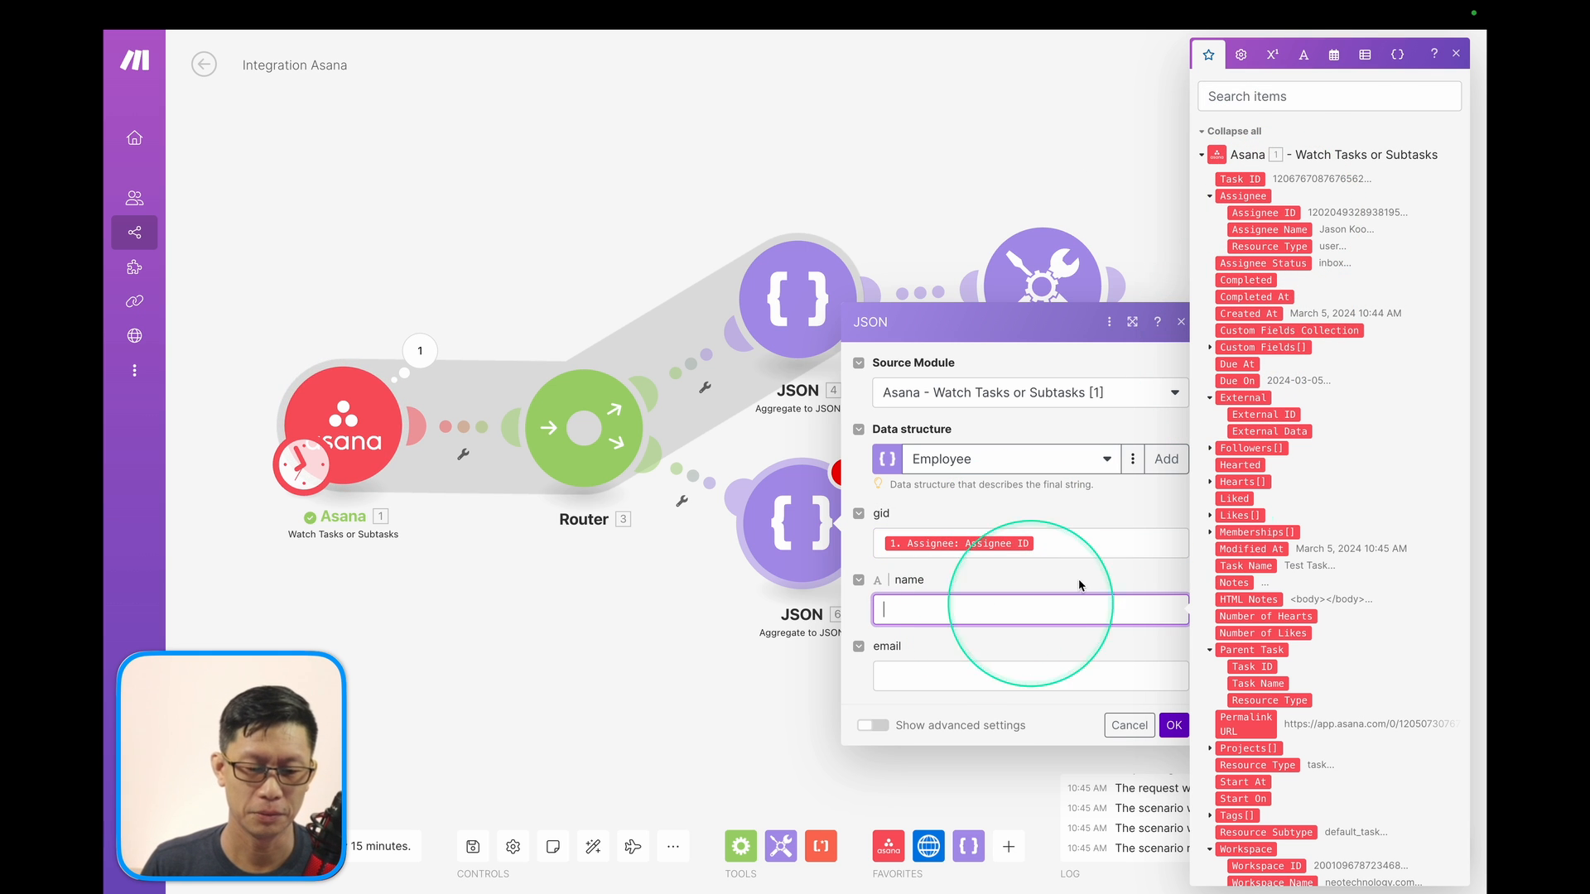
{"action": "left_click", "coordinate": [1260, 229]}
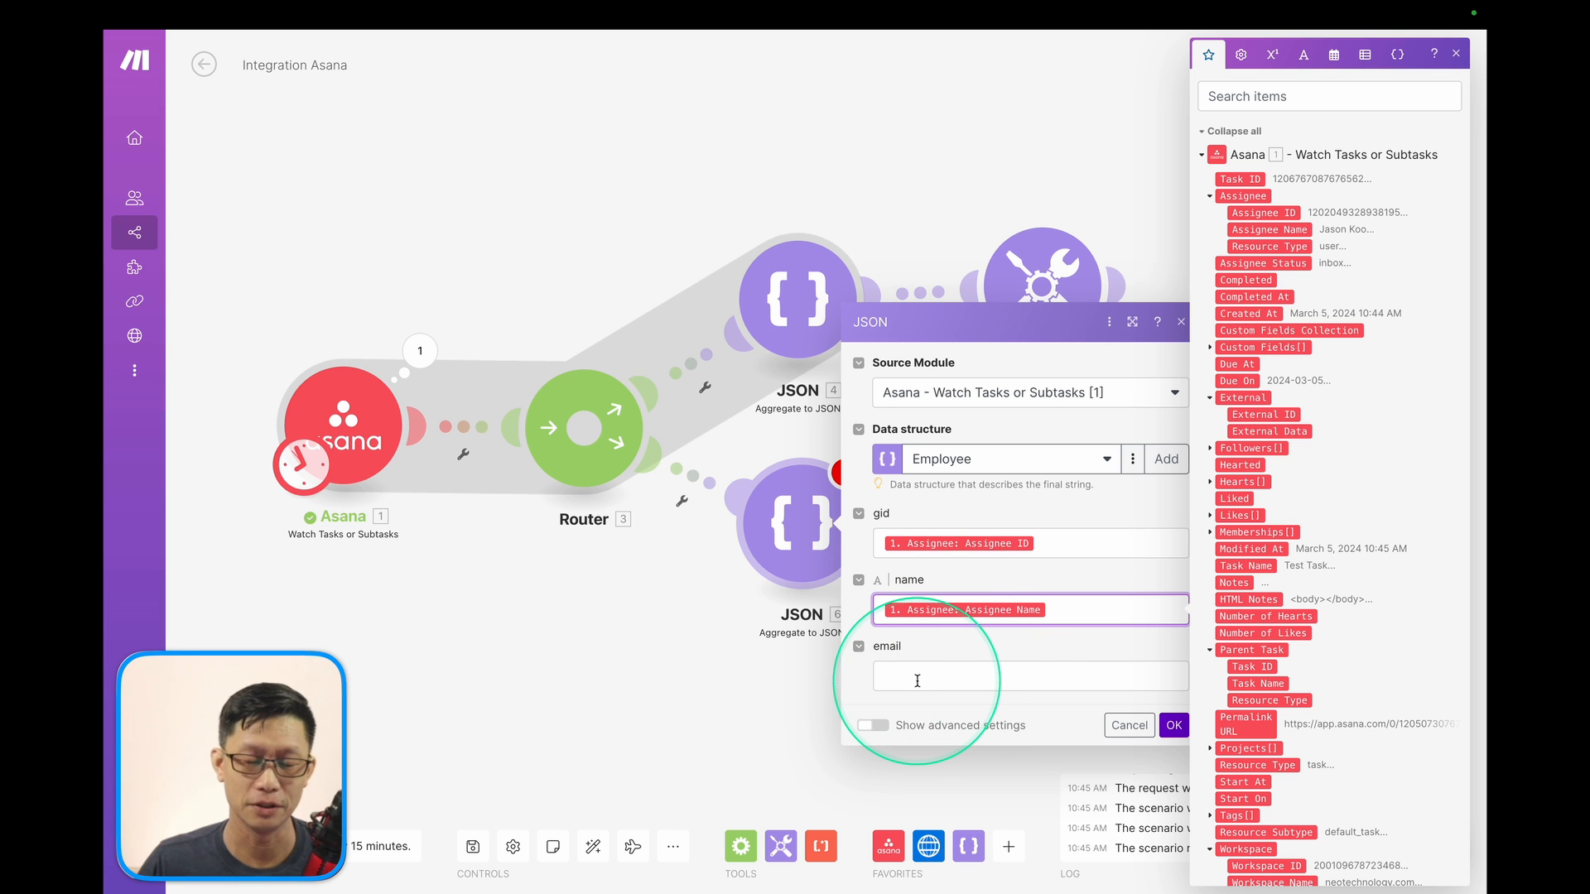
{"action": "left_click", "coordinate": [1174, 726]}
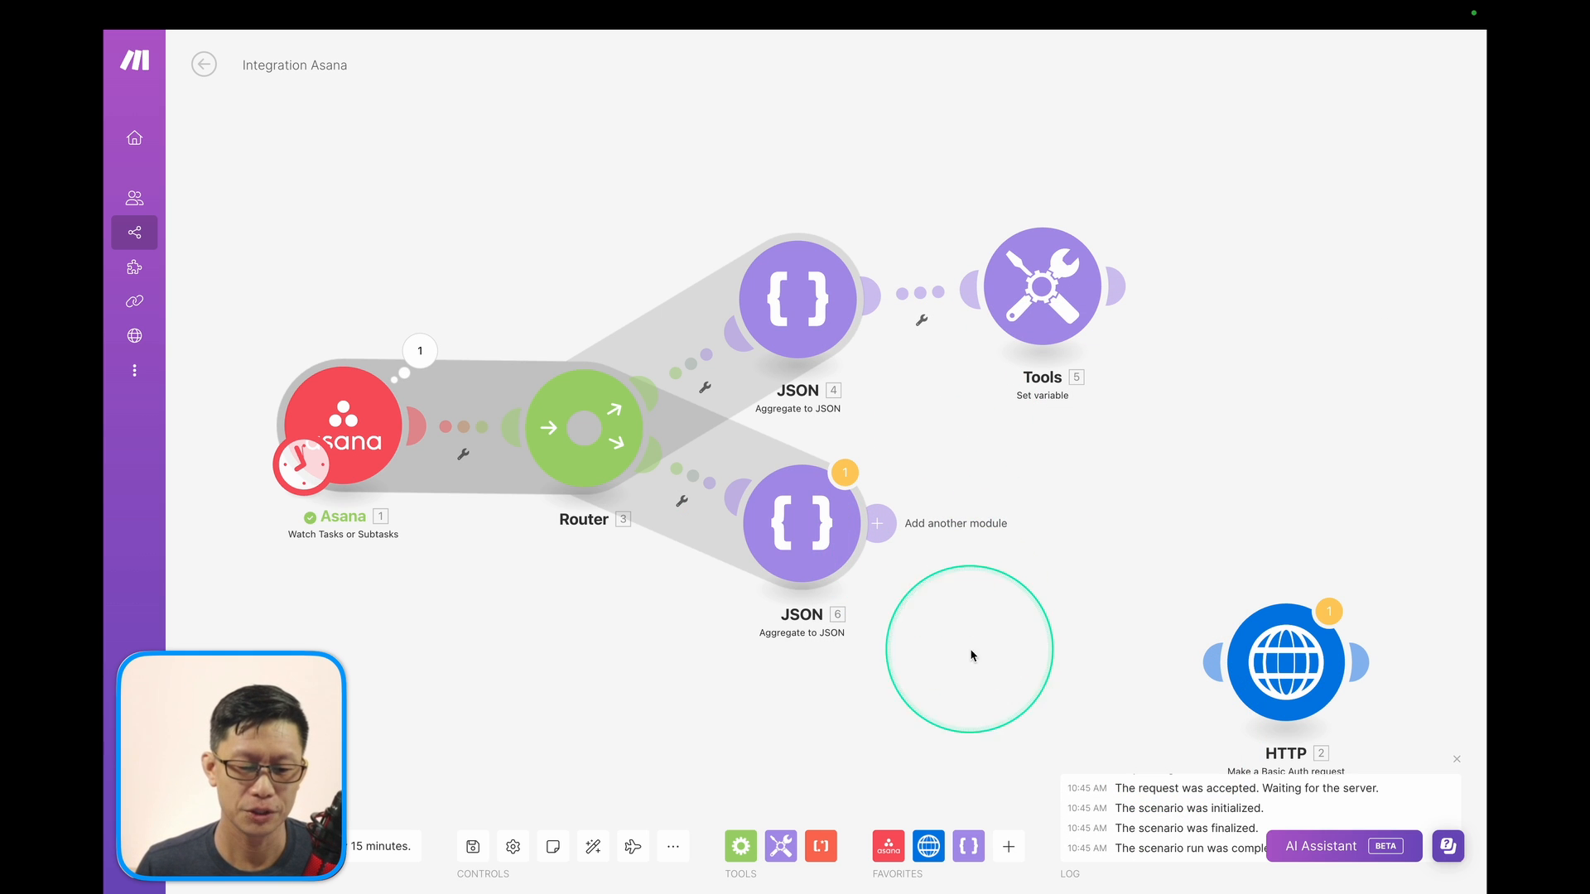
Attach a Set variable module after JSON 6 named Assignee, valued with JSON 6's JSON string.
{"action": "left_click_drag", "start_coordinate": [1038, 684], "coordinate": [834, 641]}
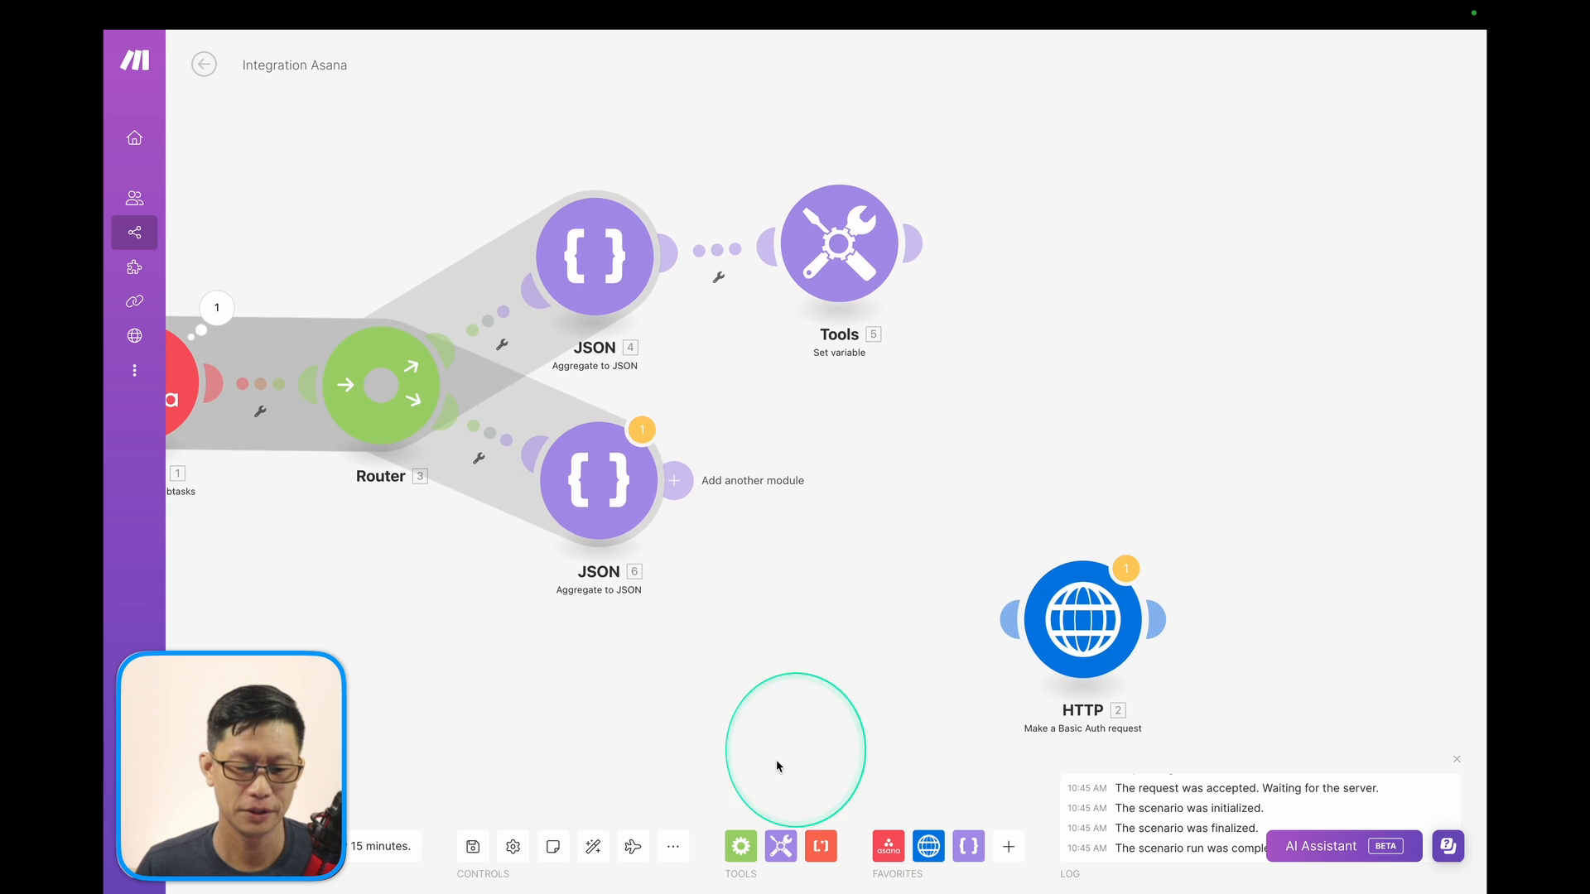
{"action": "left_click", "coordinate": [780, 846]}
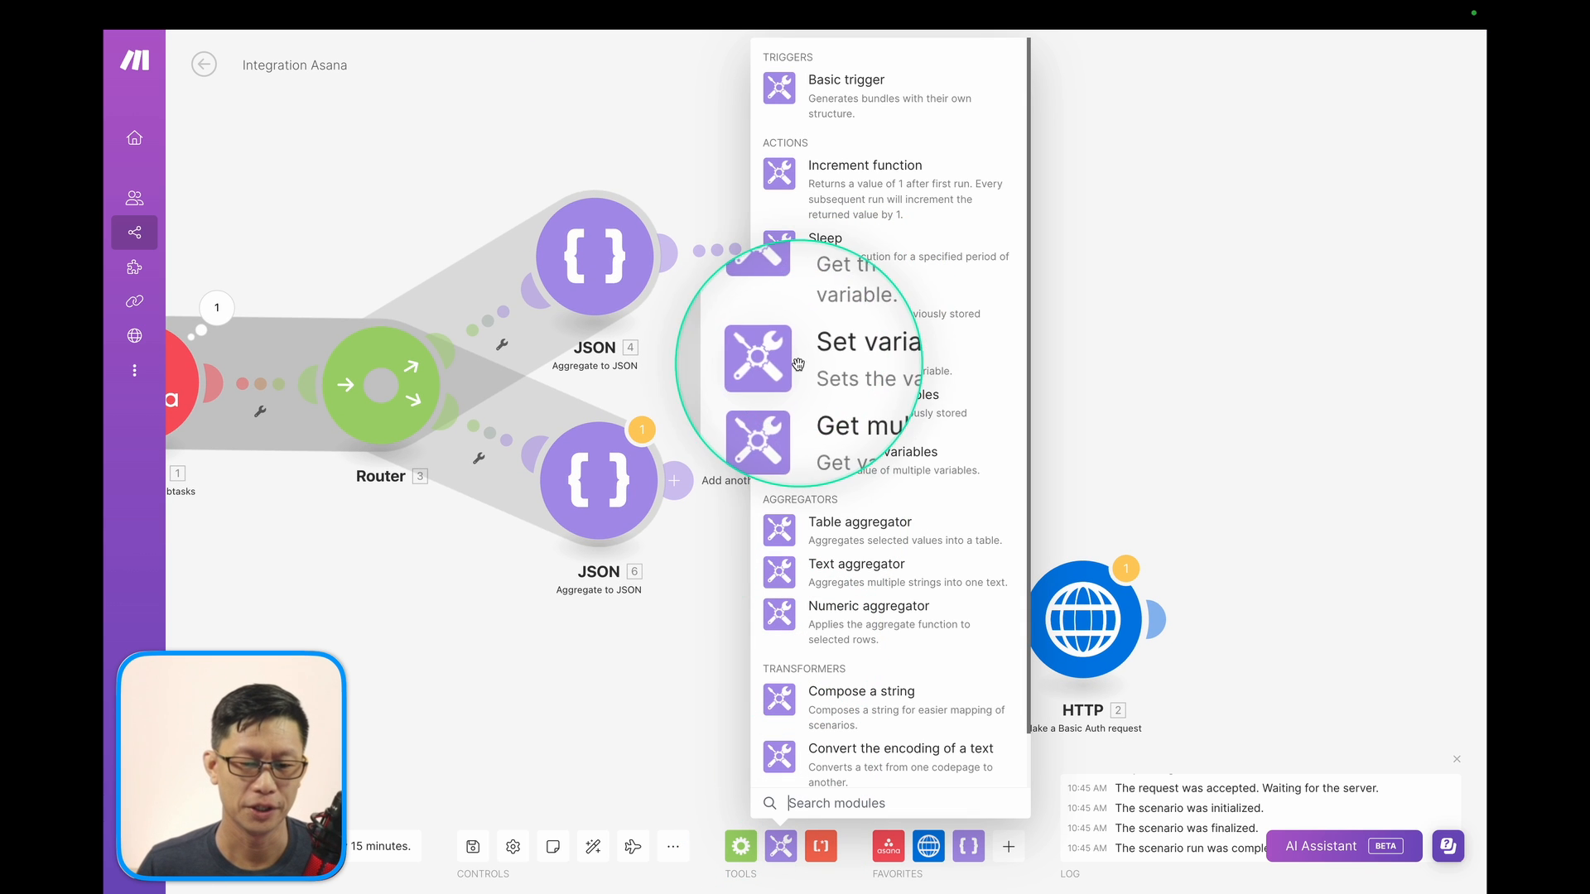
{"action": "left_click", "coordinate": [837, 368]}
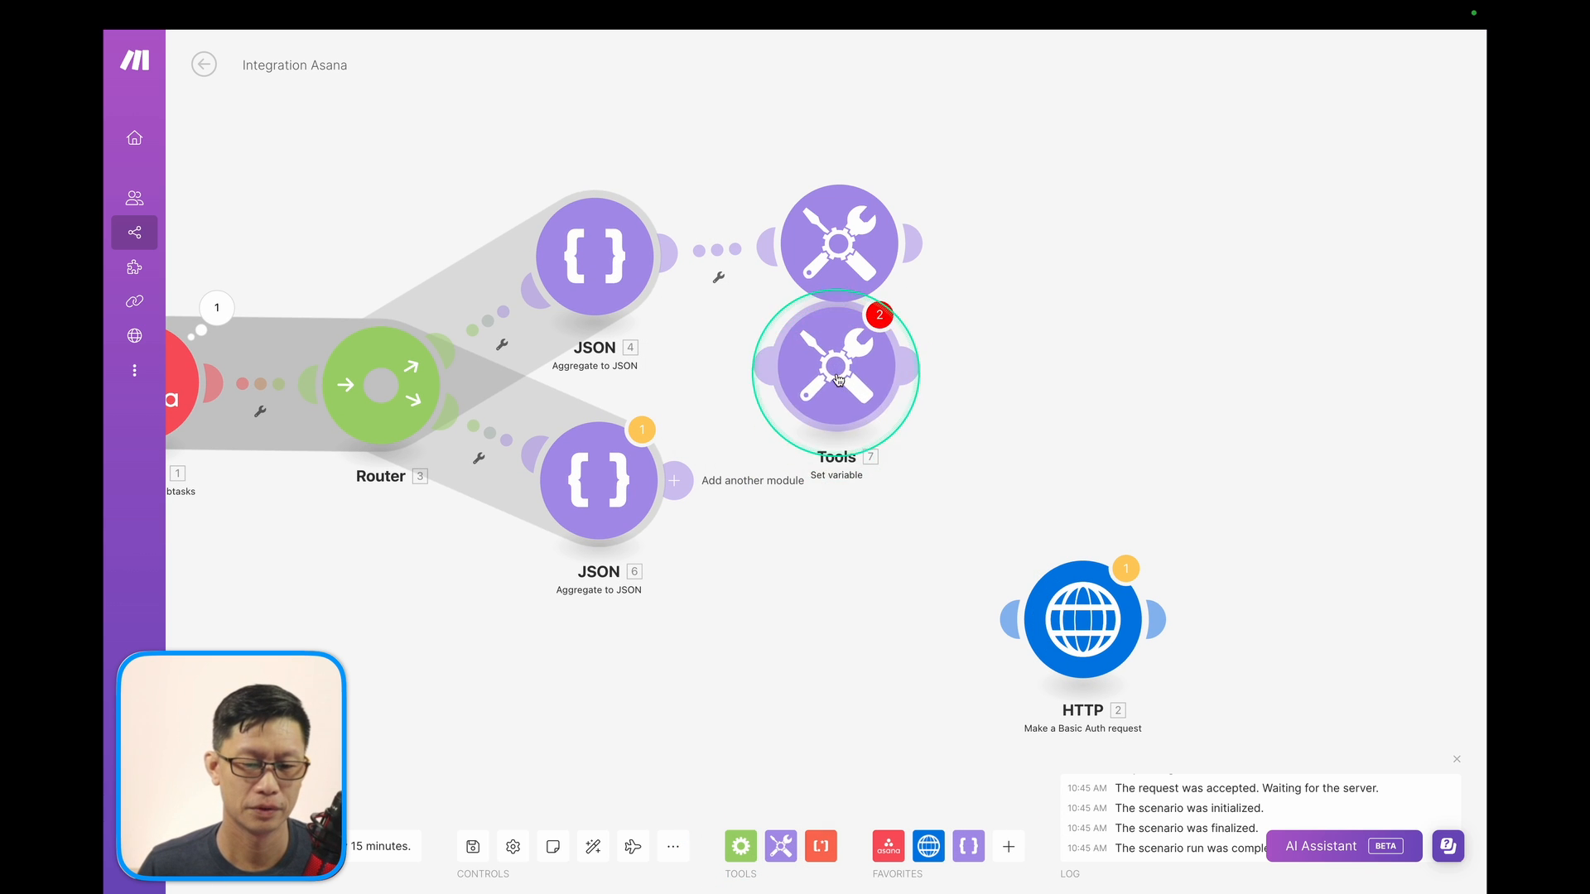
{"action": "left_click", "coordinate": [967, 410]}
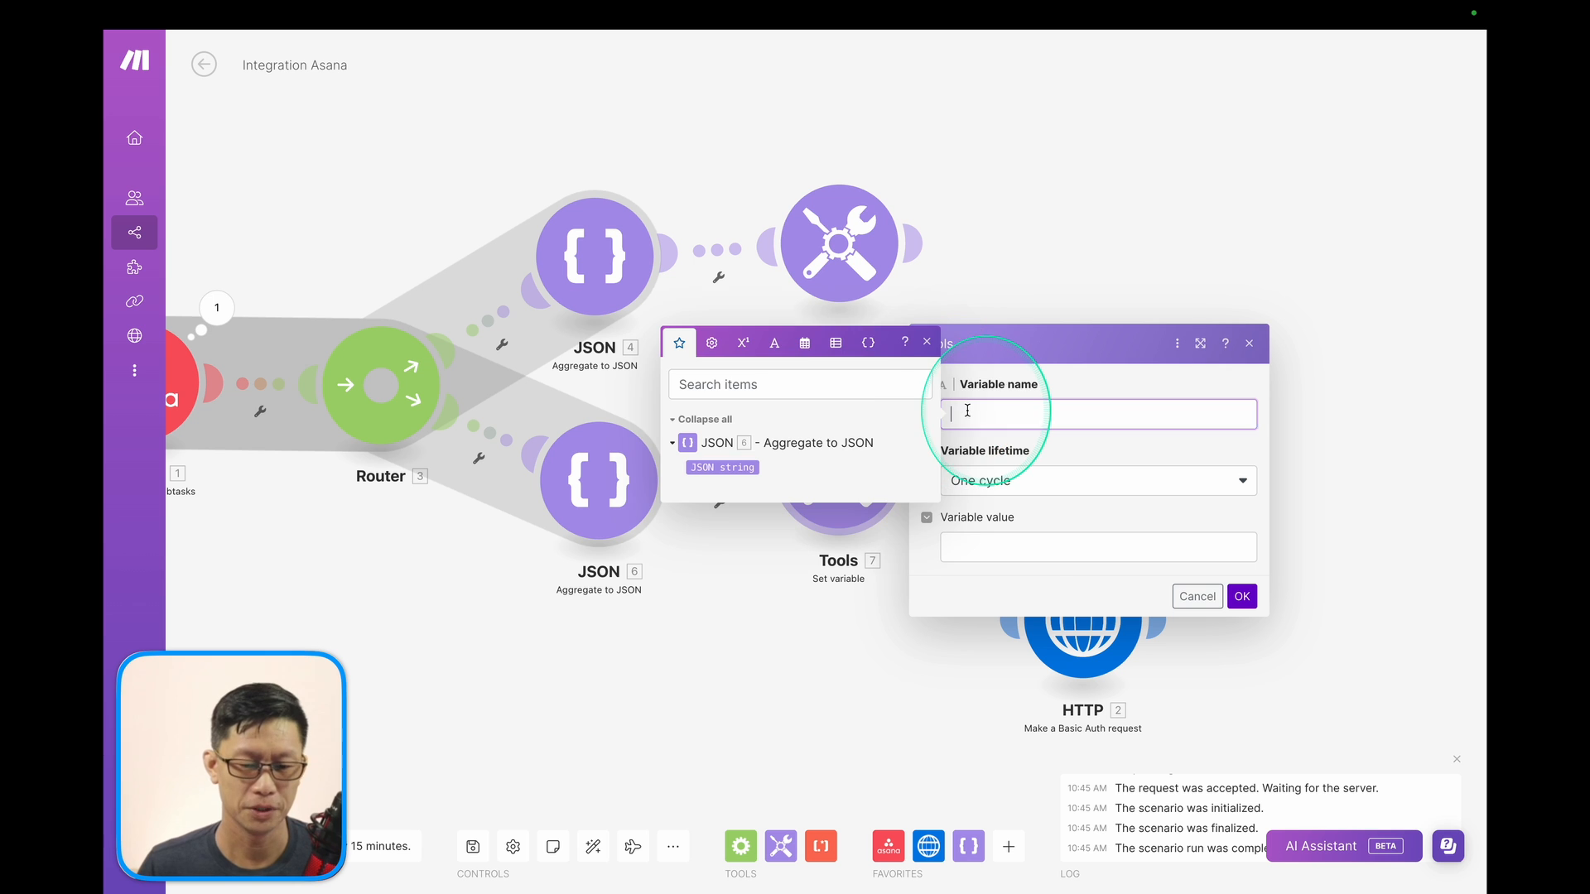
{"action": "type", "text": "Assigne"}
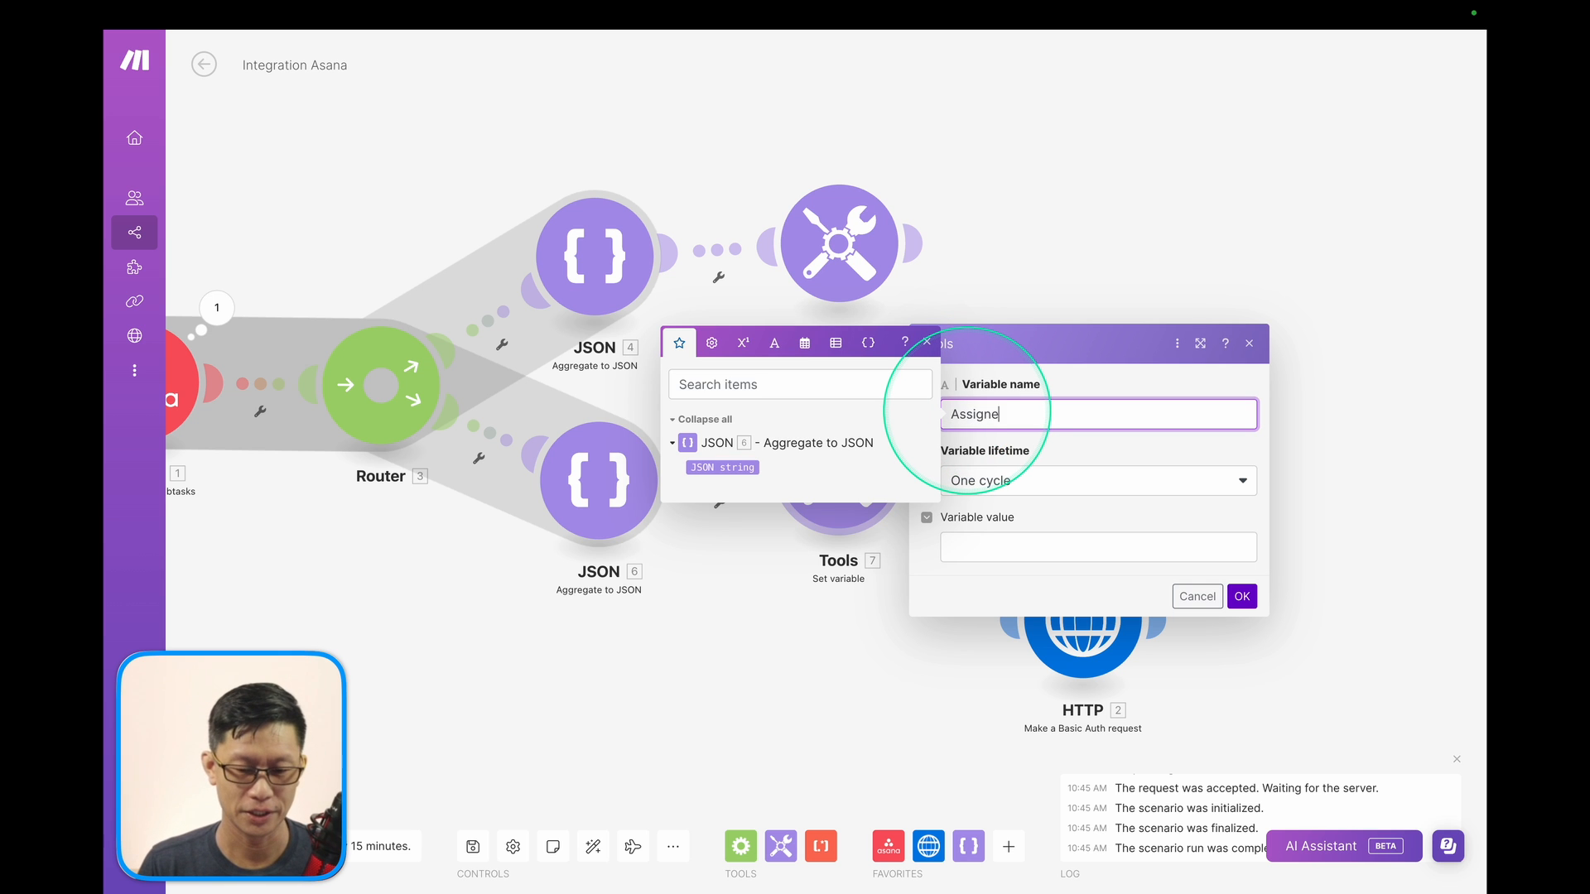
{"action": "type", "text": "e"}
{"action": "left_click", "coordinate": [1026, 546]}
{"action": "left_click", "coordinate": [745, 600]}
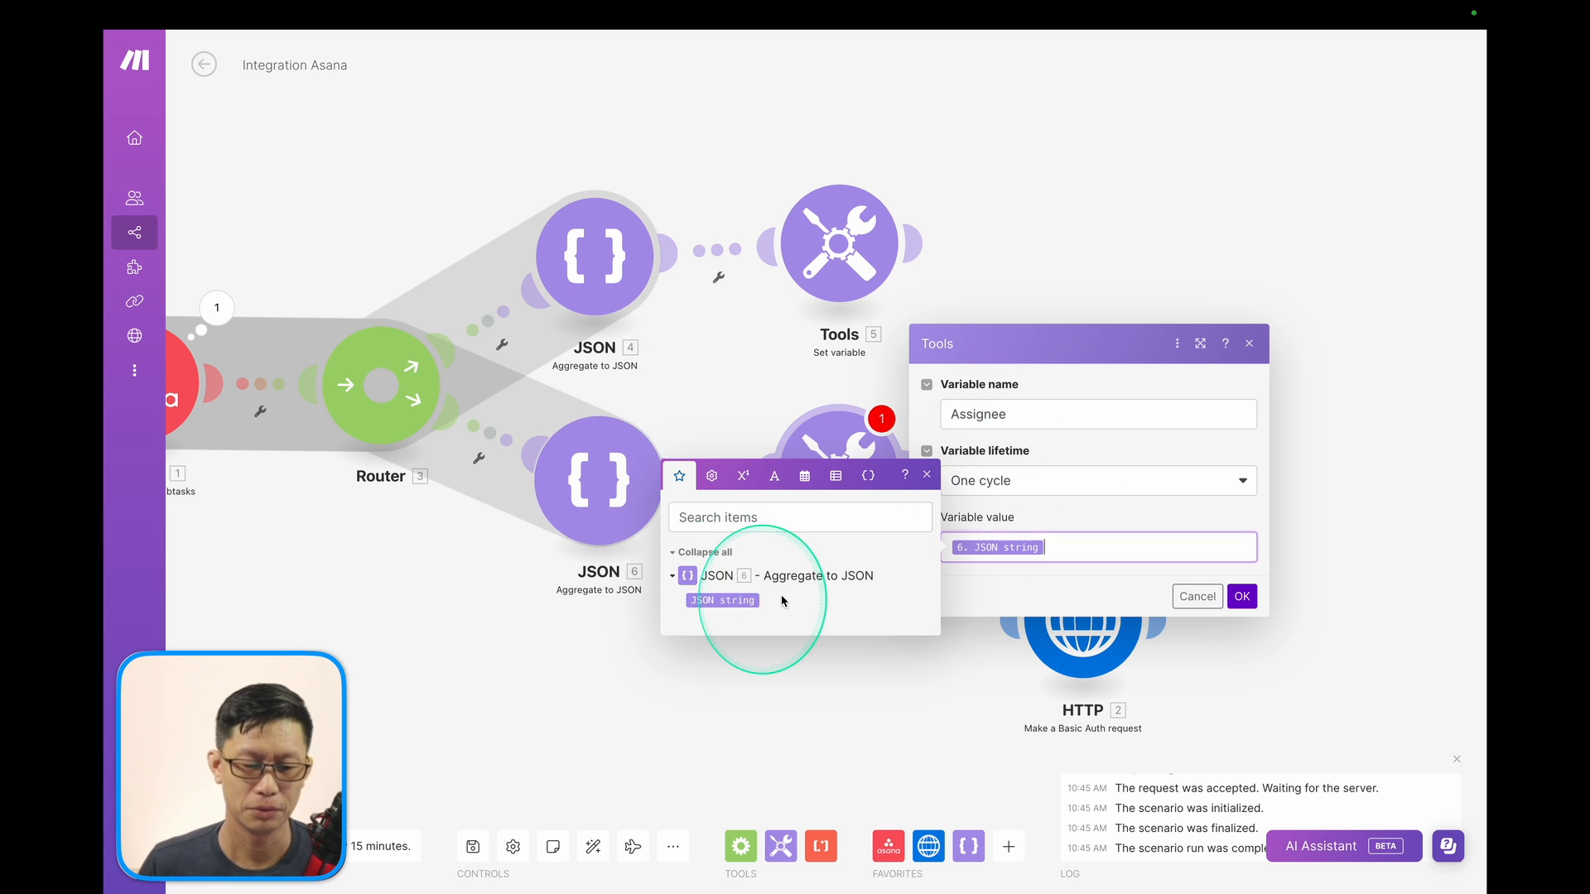
{"action": "left_click", "coordinate": [1242, 596]}
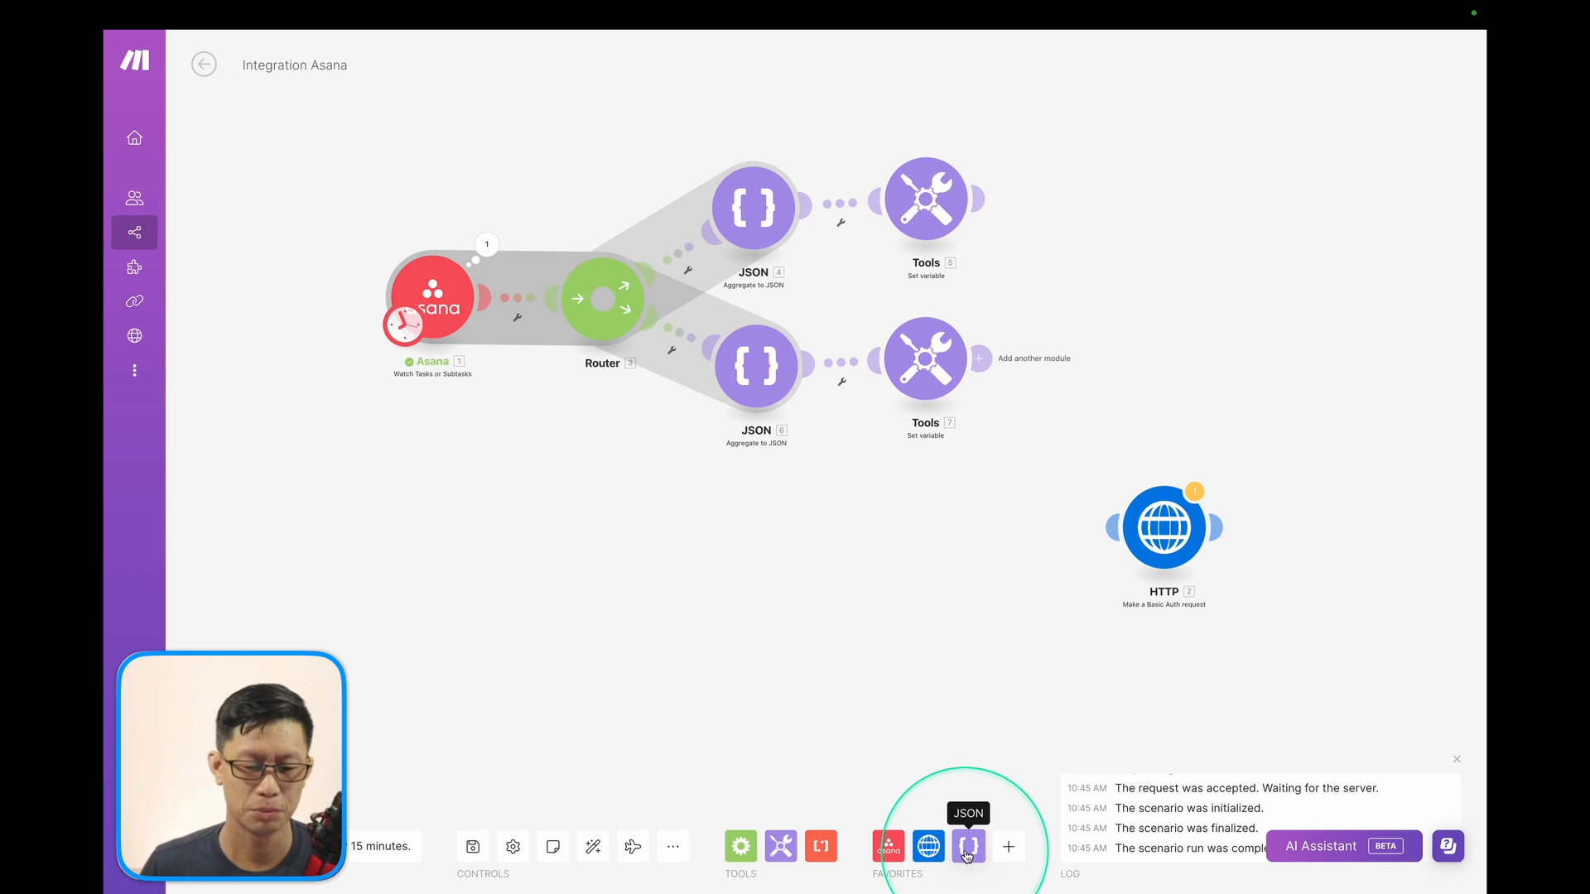
Add a third Aggregate to JSON module as a Router branch, sourced from the Asana watch trigger.
{"action": "left_click", "coordinate": [967, 853]}
{"action": "left_click", "coordinate": [1016, 567]}
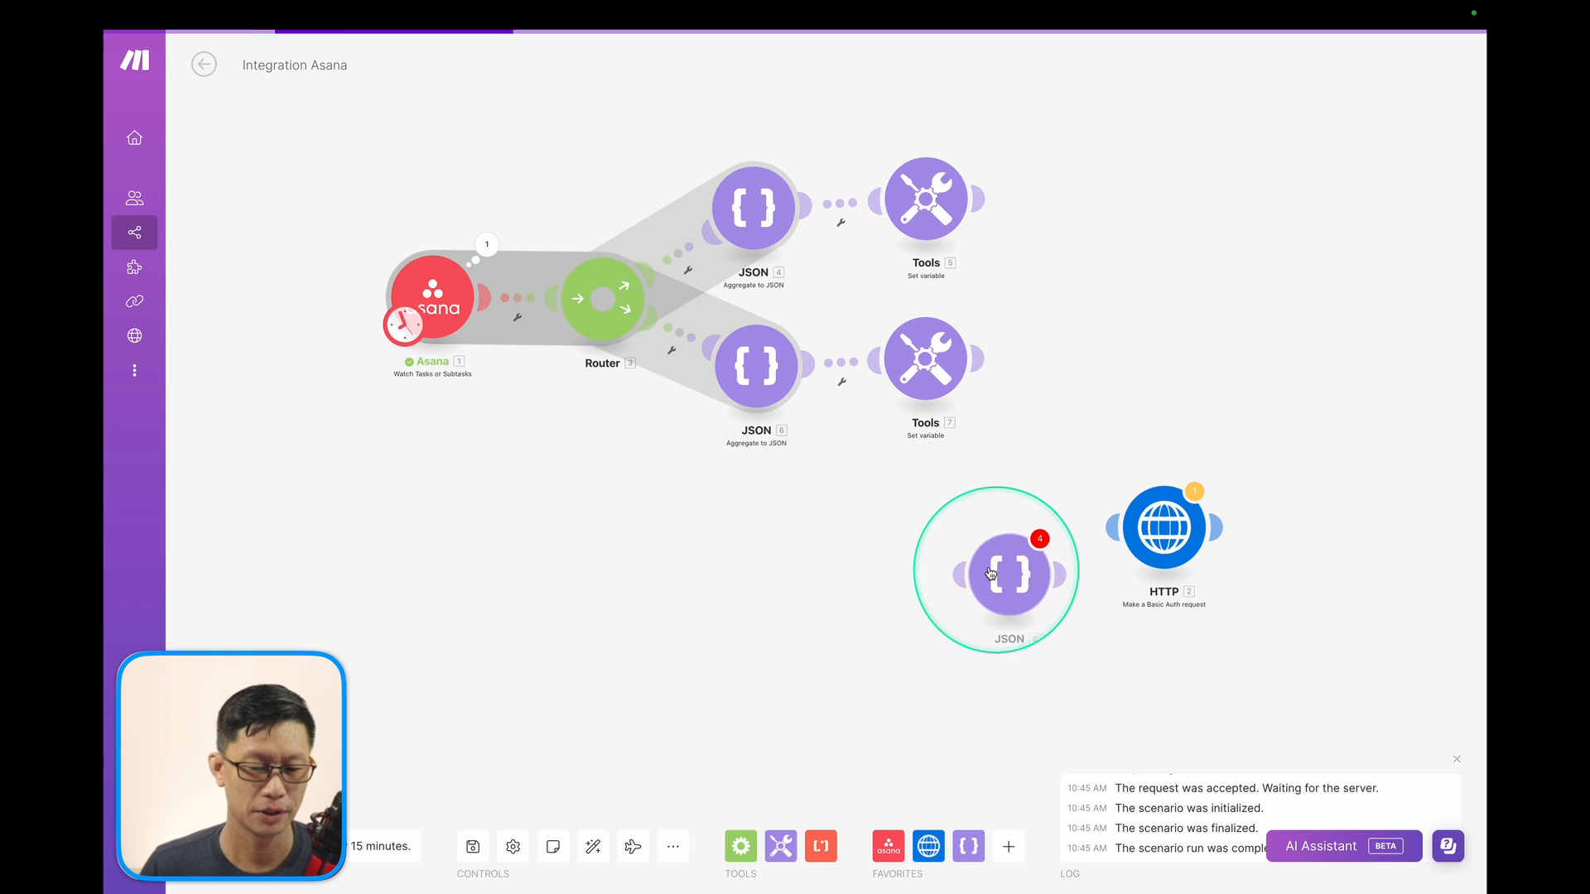
{"action": "left_click_drag", "start_coordinate": [1011, 568], "coordinate": [627, 340]}
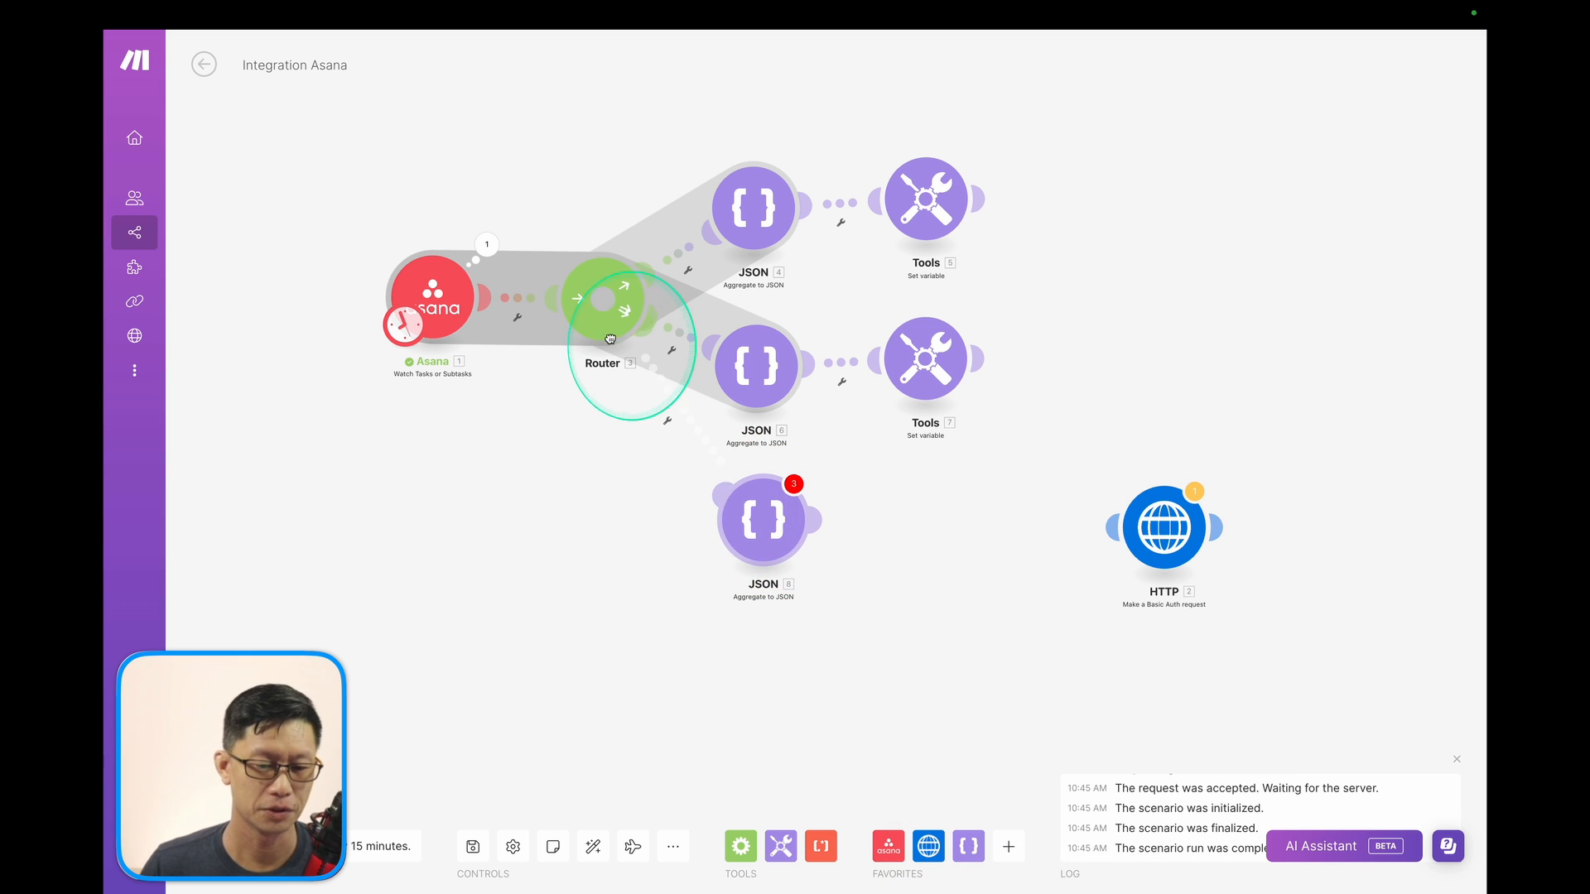
{"action": "left_click", "coordinate": [779, 520]}
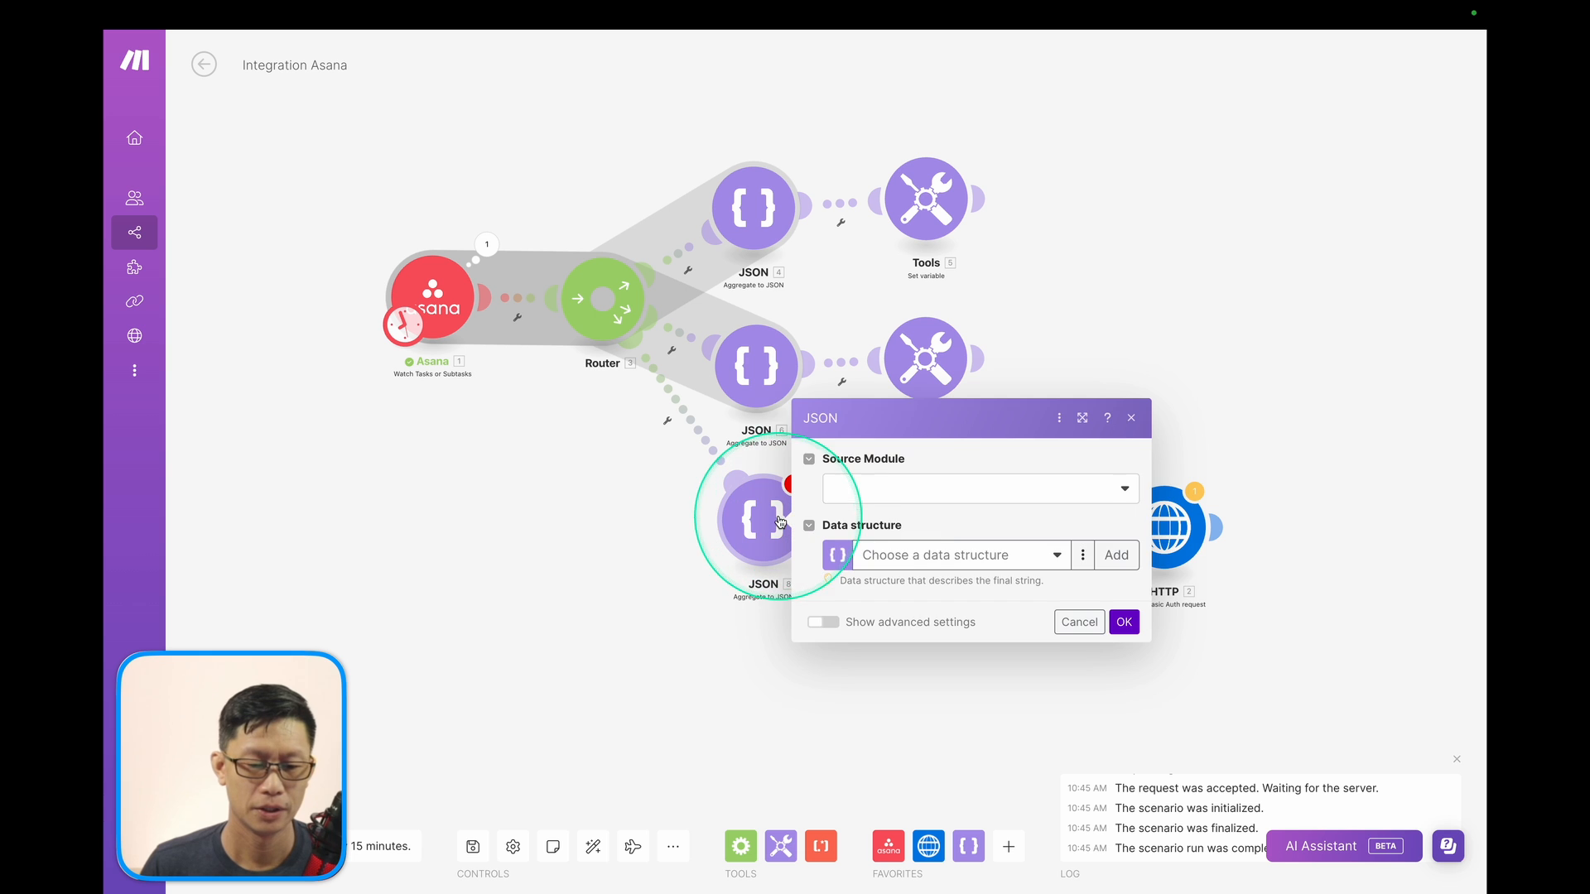
{"action": "left_click", "coordinate": [883, 486]}
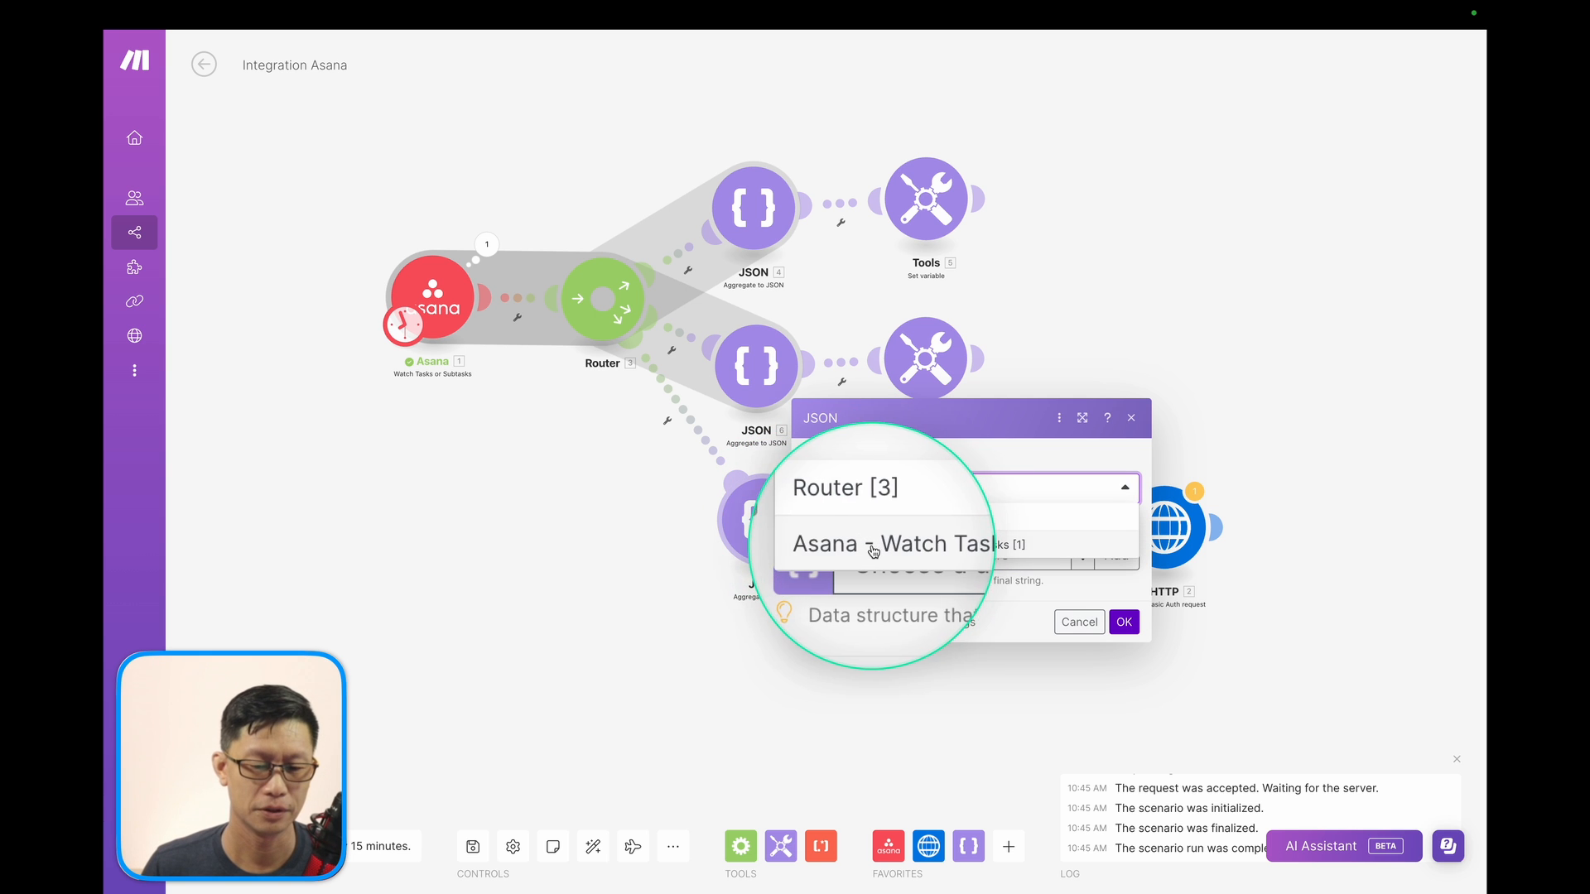
{"action": "left_click", "coordinate": [879, 545]}
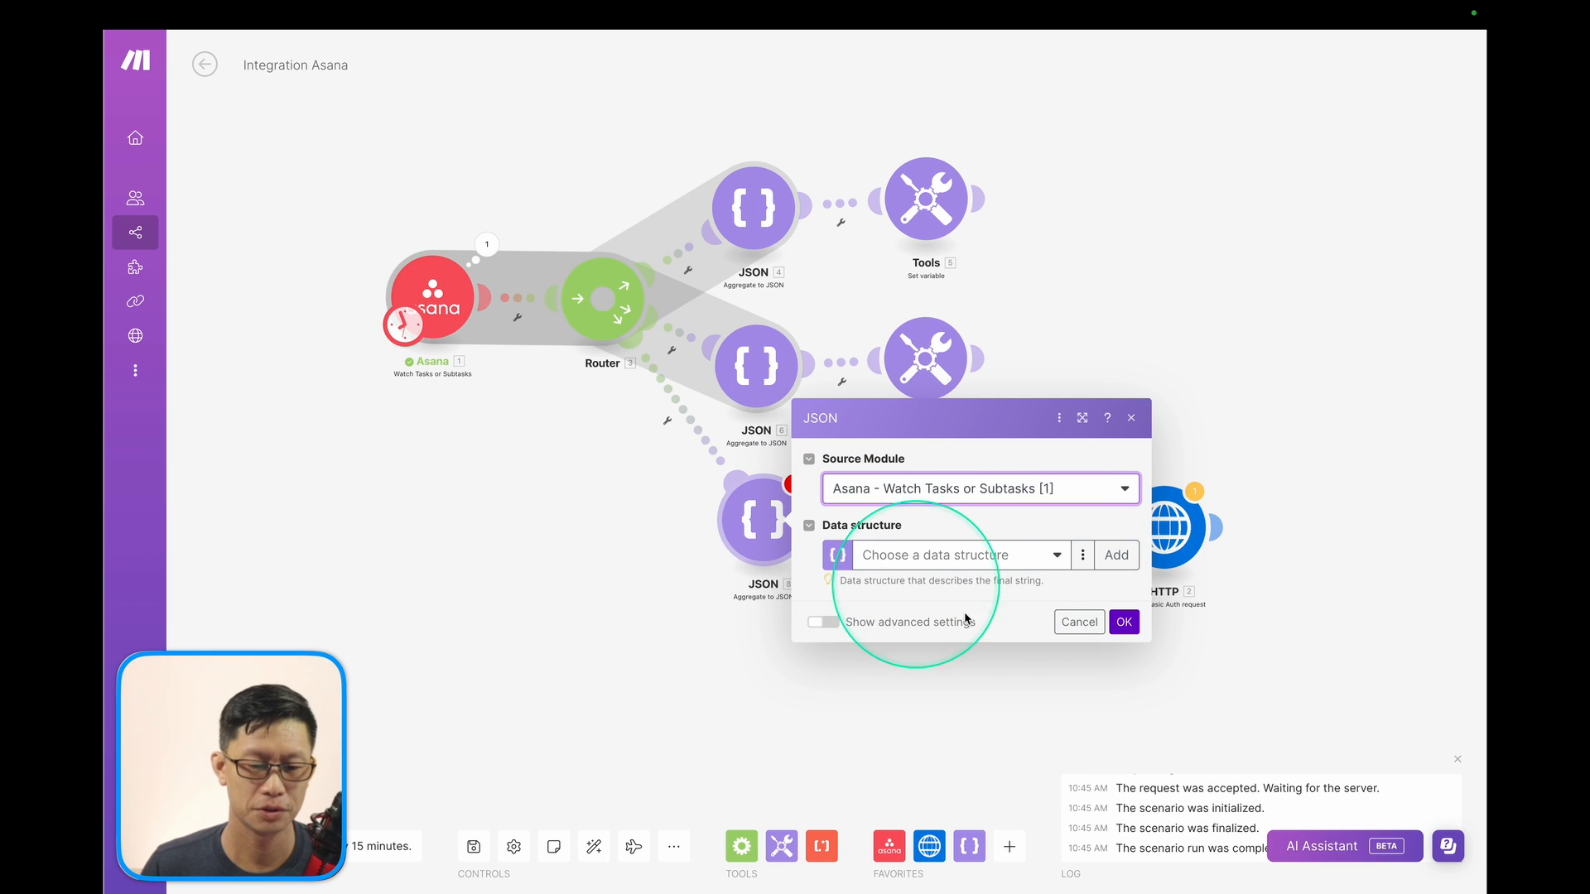
Use the Asana Relationship structure, mapping Task ID to from_gid and Assignee ID to to_gid.
{"action": "left_click", "coordinate": [1057, 555]}
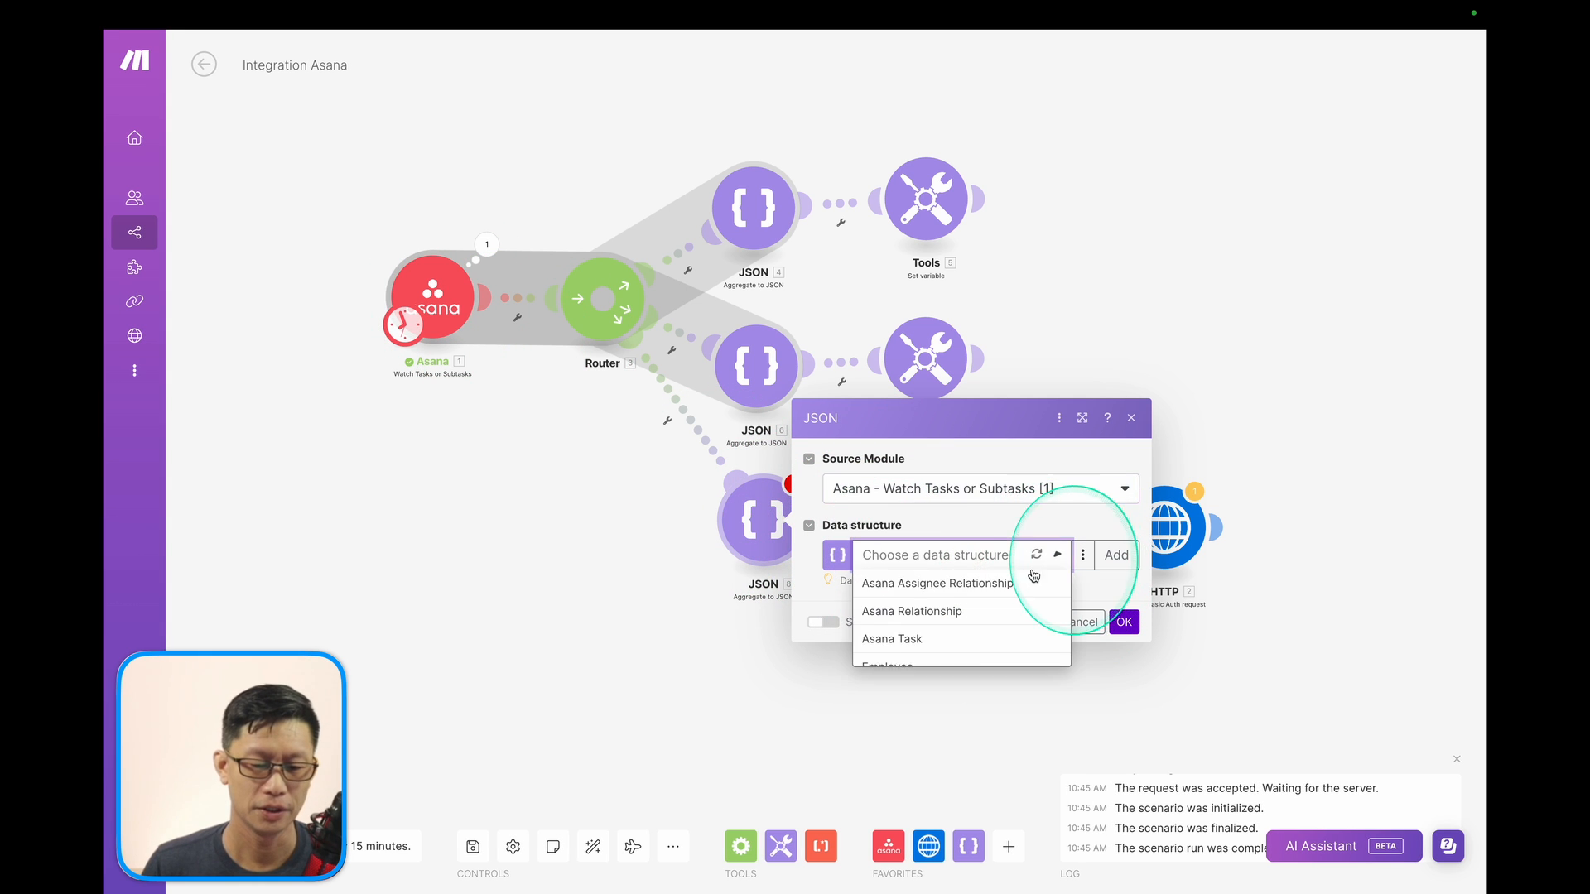
{"action": "left_click", "coordinate": [912, 585]}
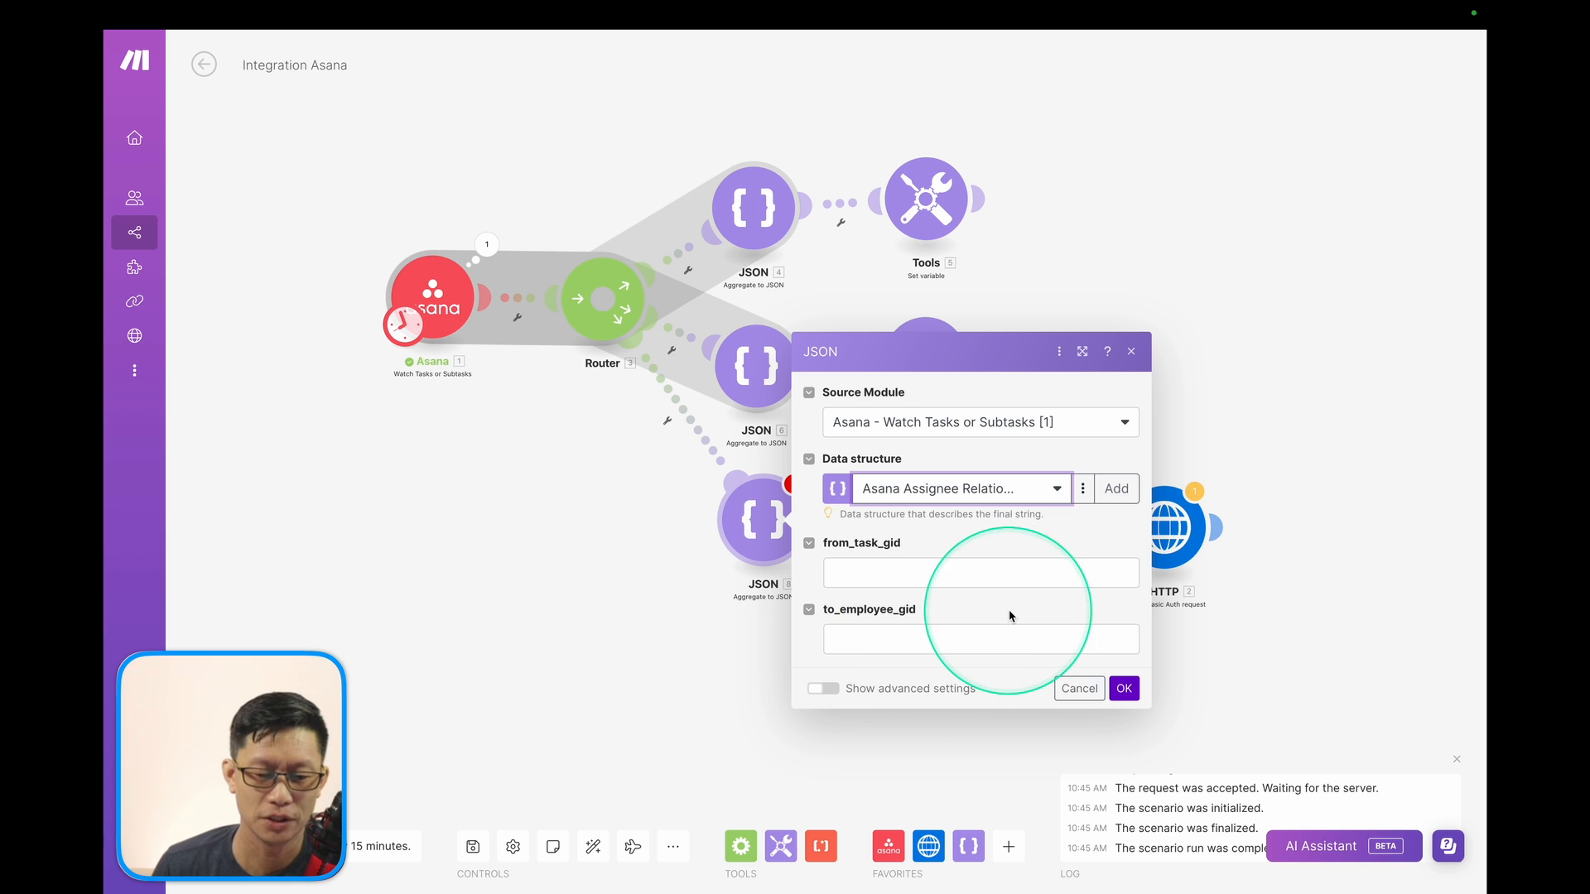
{"action": "left_click", "coordinate": [1056, 489]}
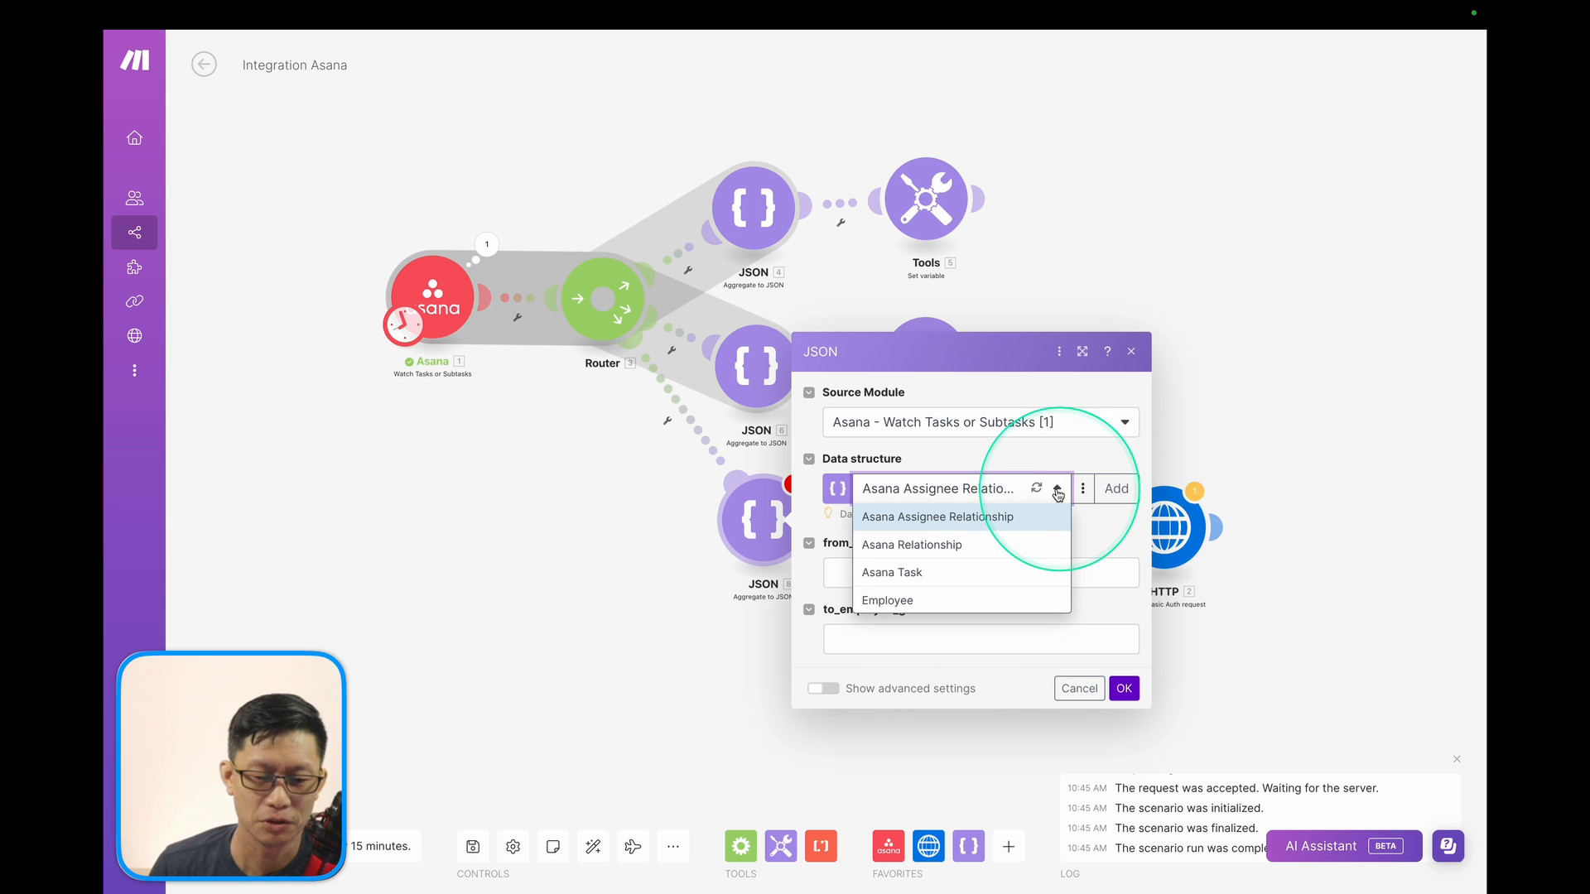
{"action": "left_click", "coordinate": [960, 546]}
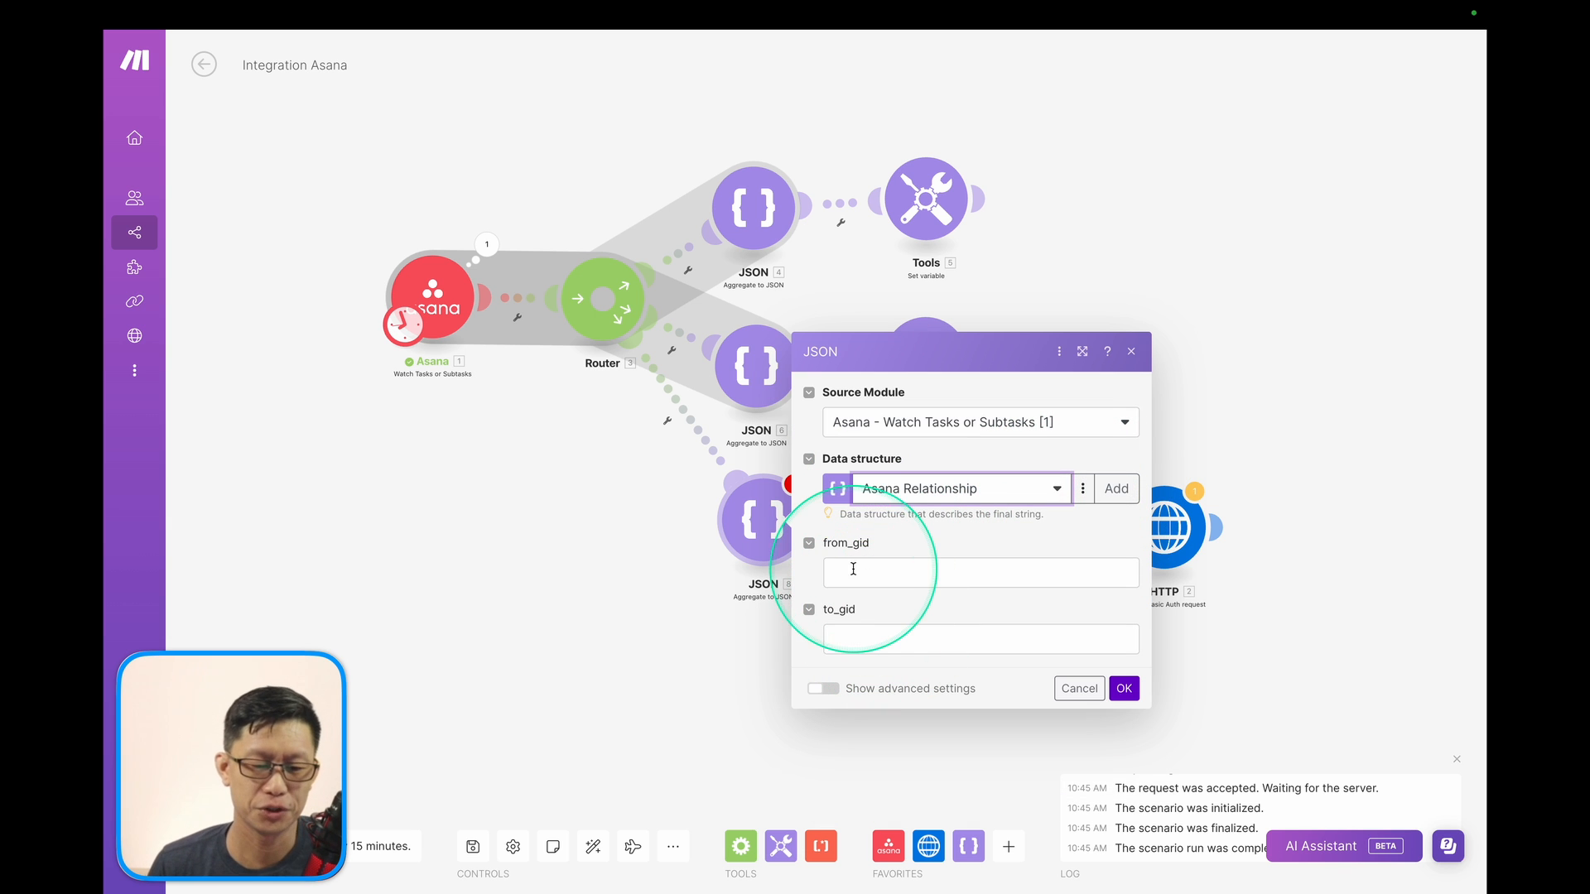
{"action": "left_click", "coordinate": [896, 570]}
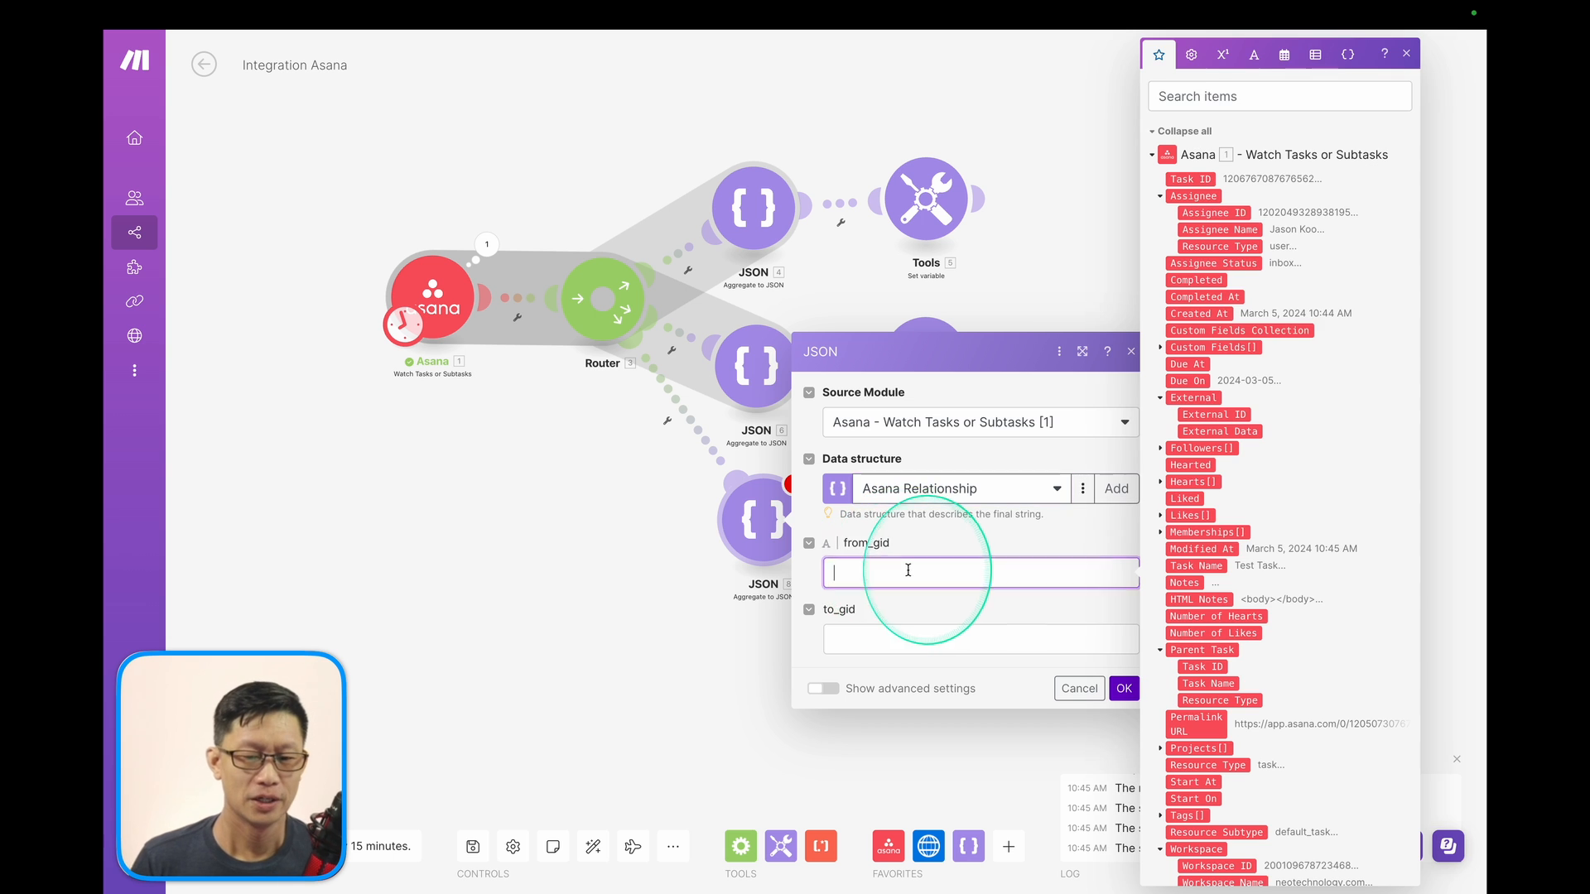
{"action": "left_click_drag", "start_coordinate": [1186, 175], "coordinate": [869, 571]}
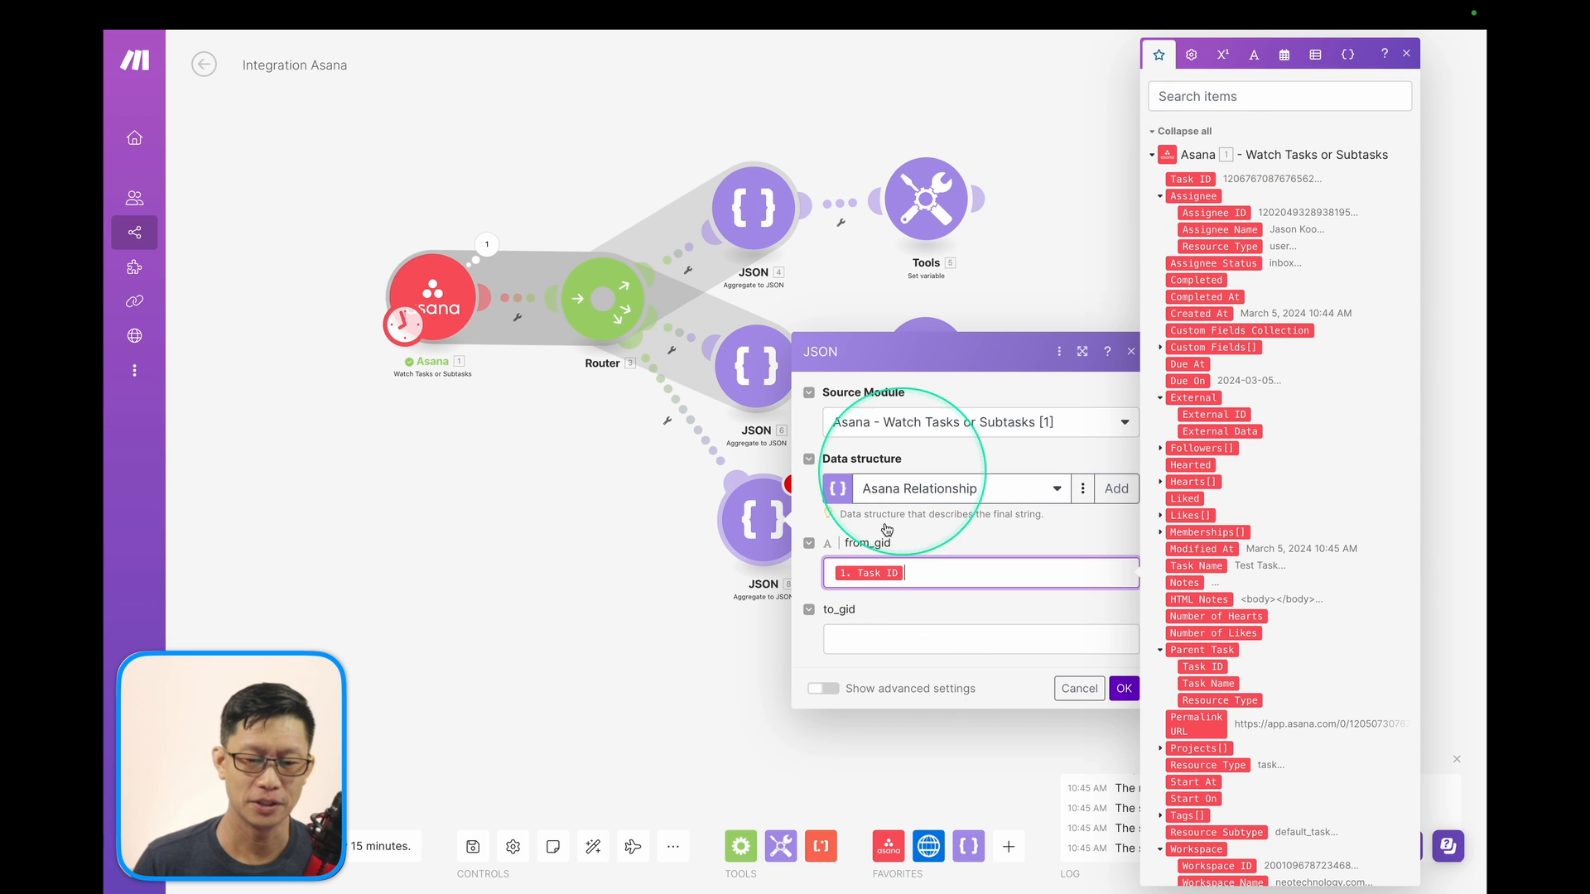
{"action": "left_click", "coordinate": [894, 638]}
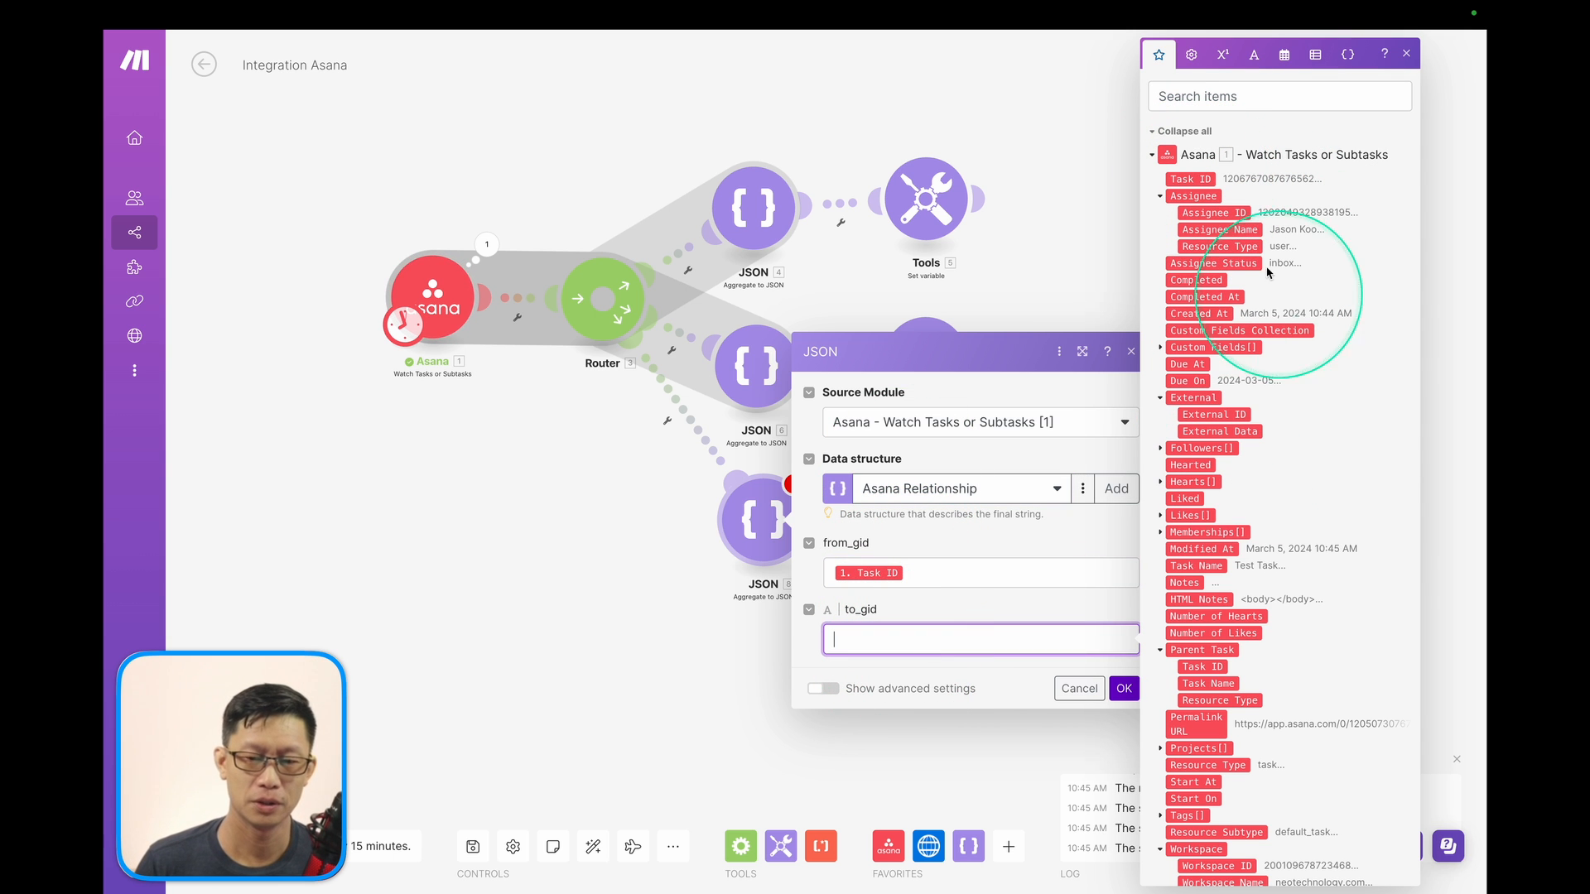
{"action": "left_click", "coordinate": [1214, 212]}
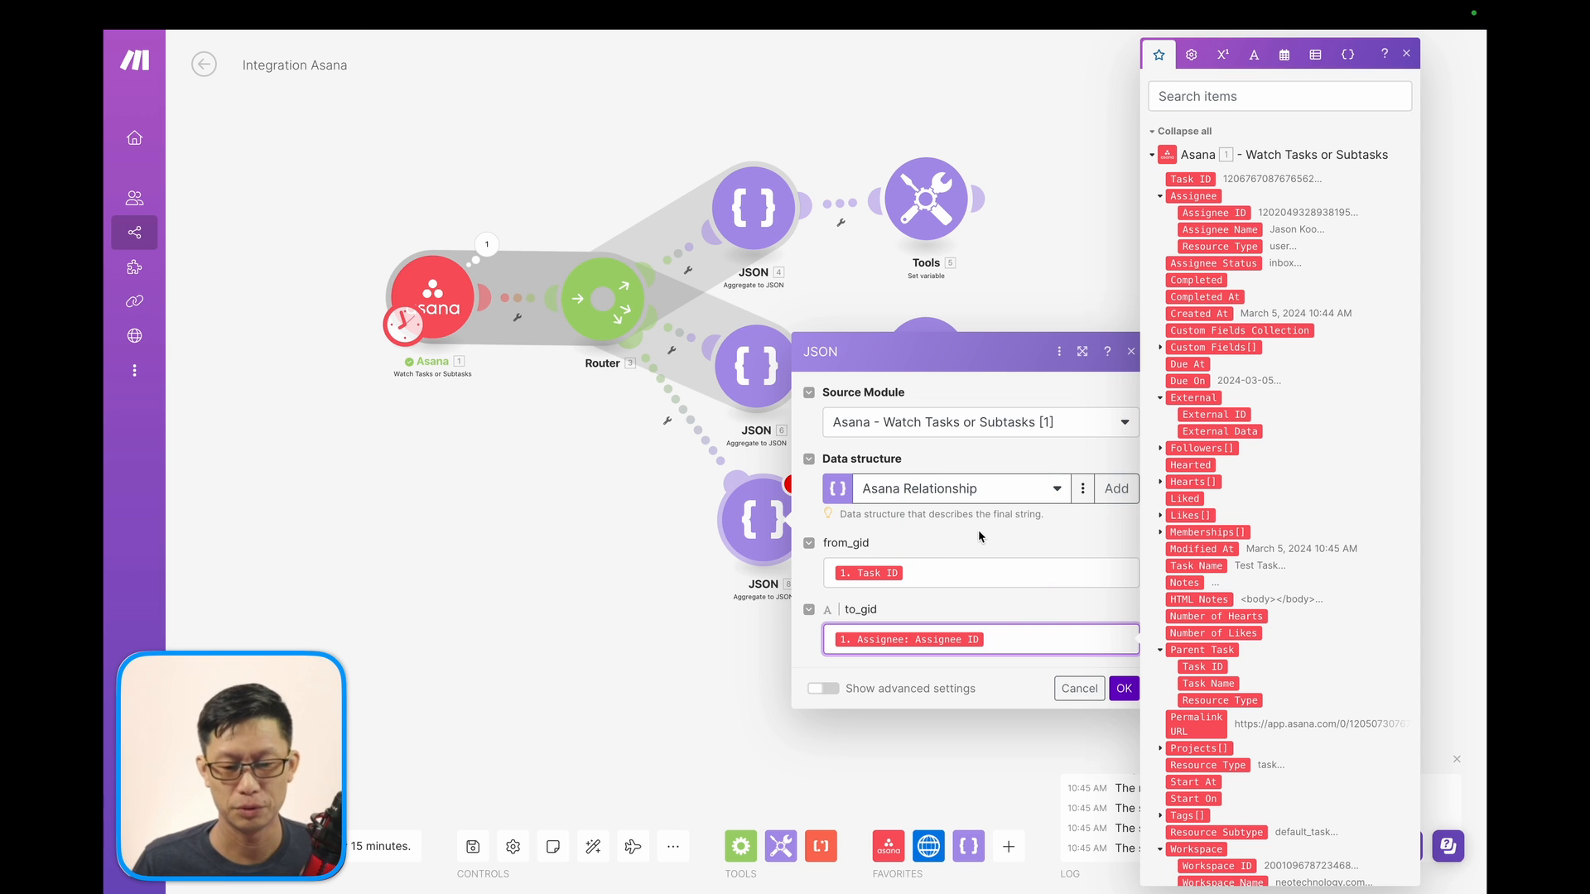
{"action": "left_click", "coordinate": [1125, 688]}
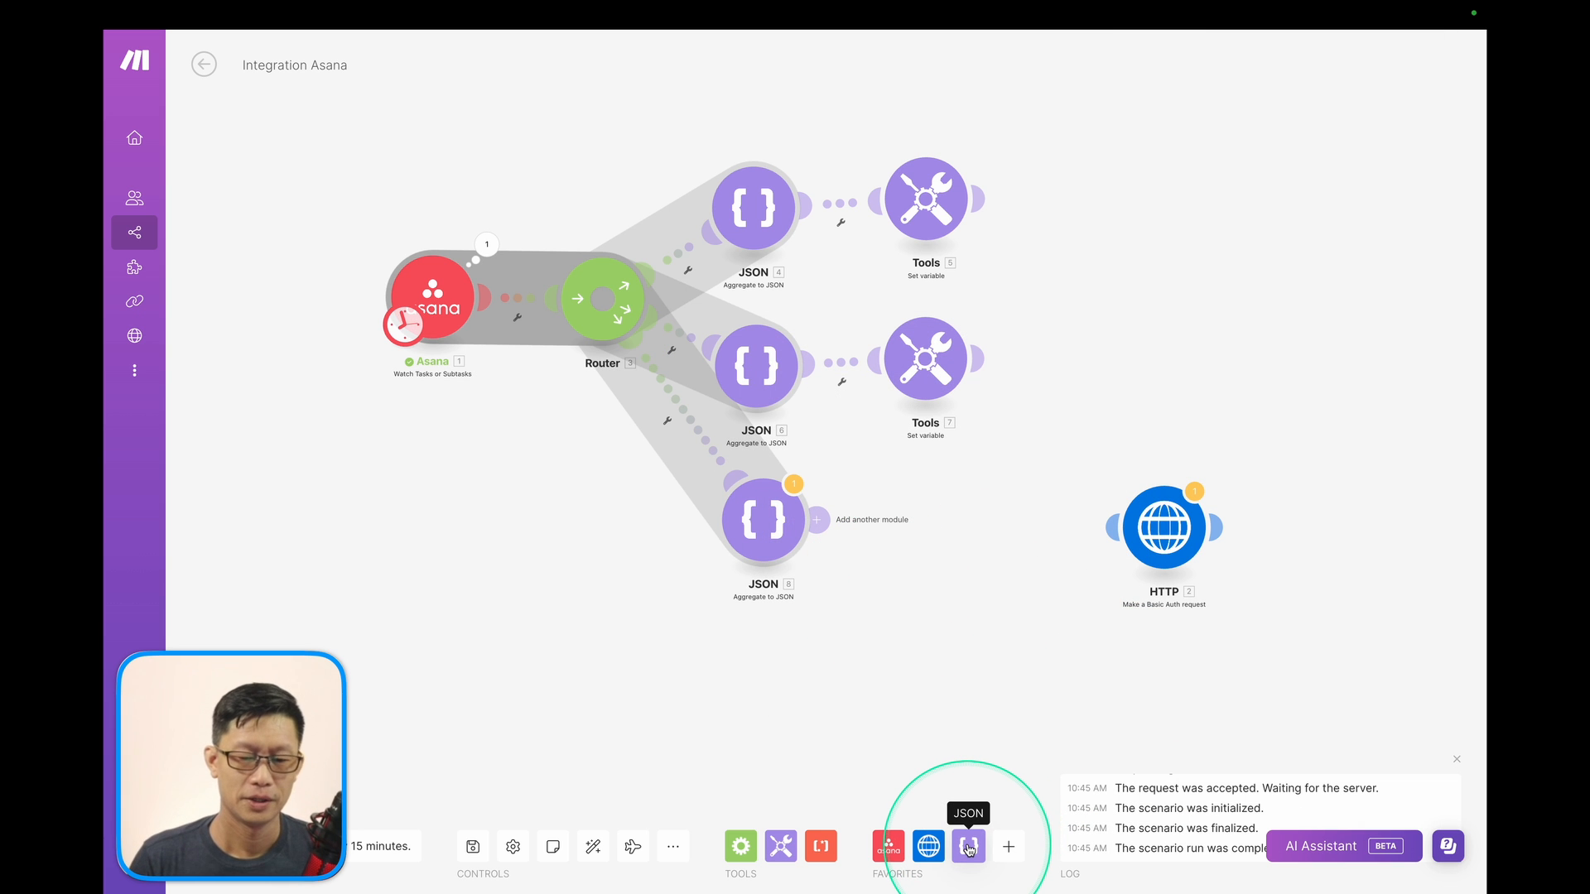
Attach a Set variable to JSON 8 named Task_ASSIGNED_TO_Employee, valued with 8. JSON string.
{"action": "left_click", "coordinate": [780, 846]}
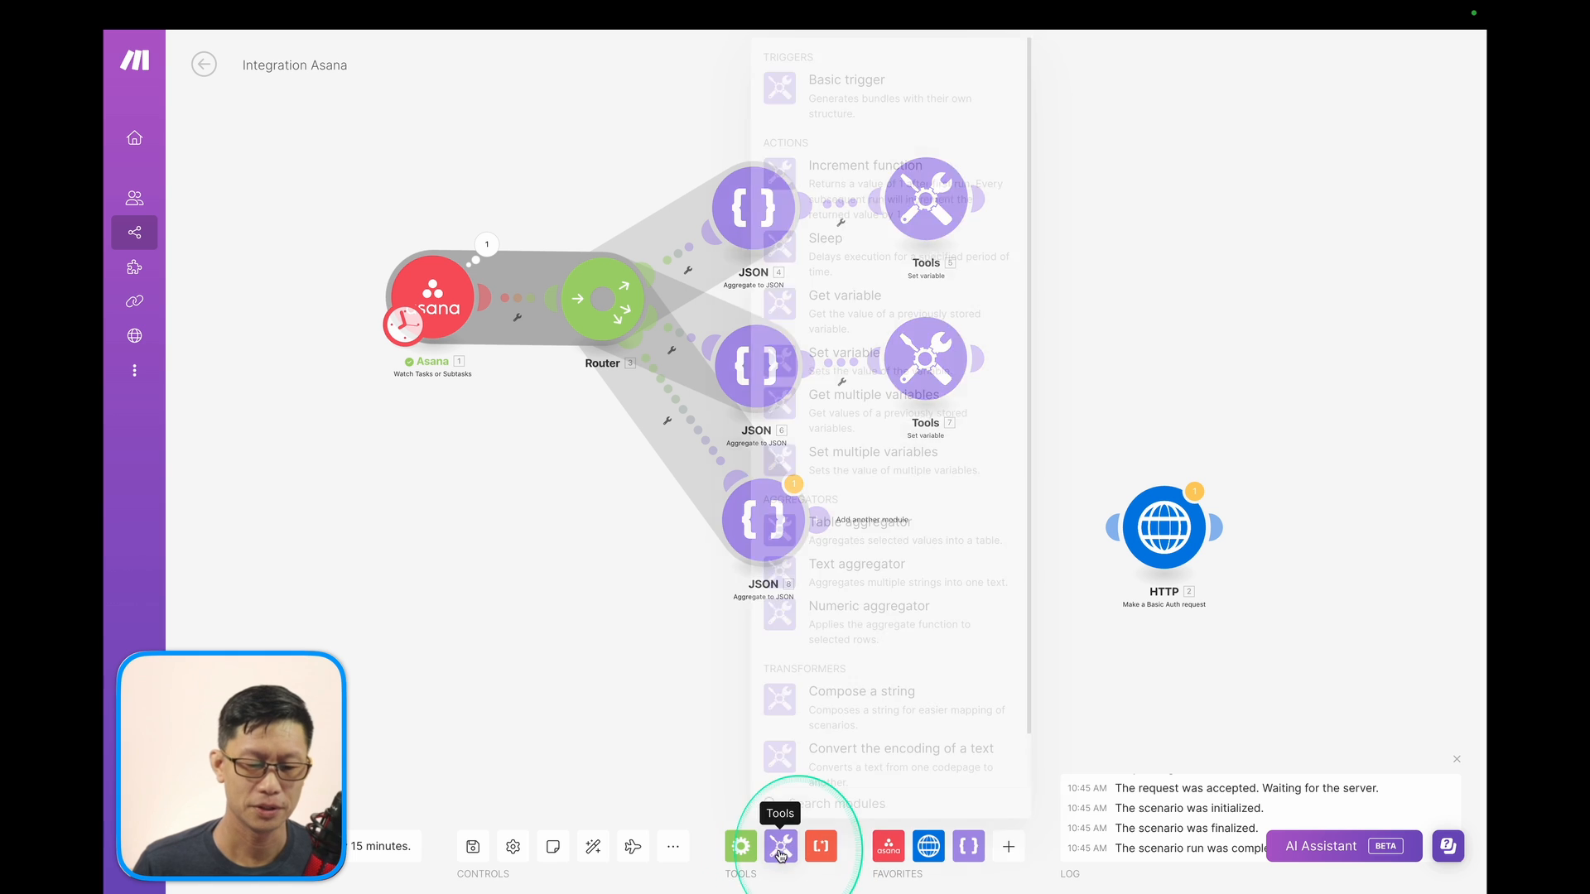
{"action": "left_click", "coordinate": [845, 372]}
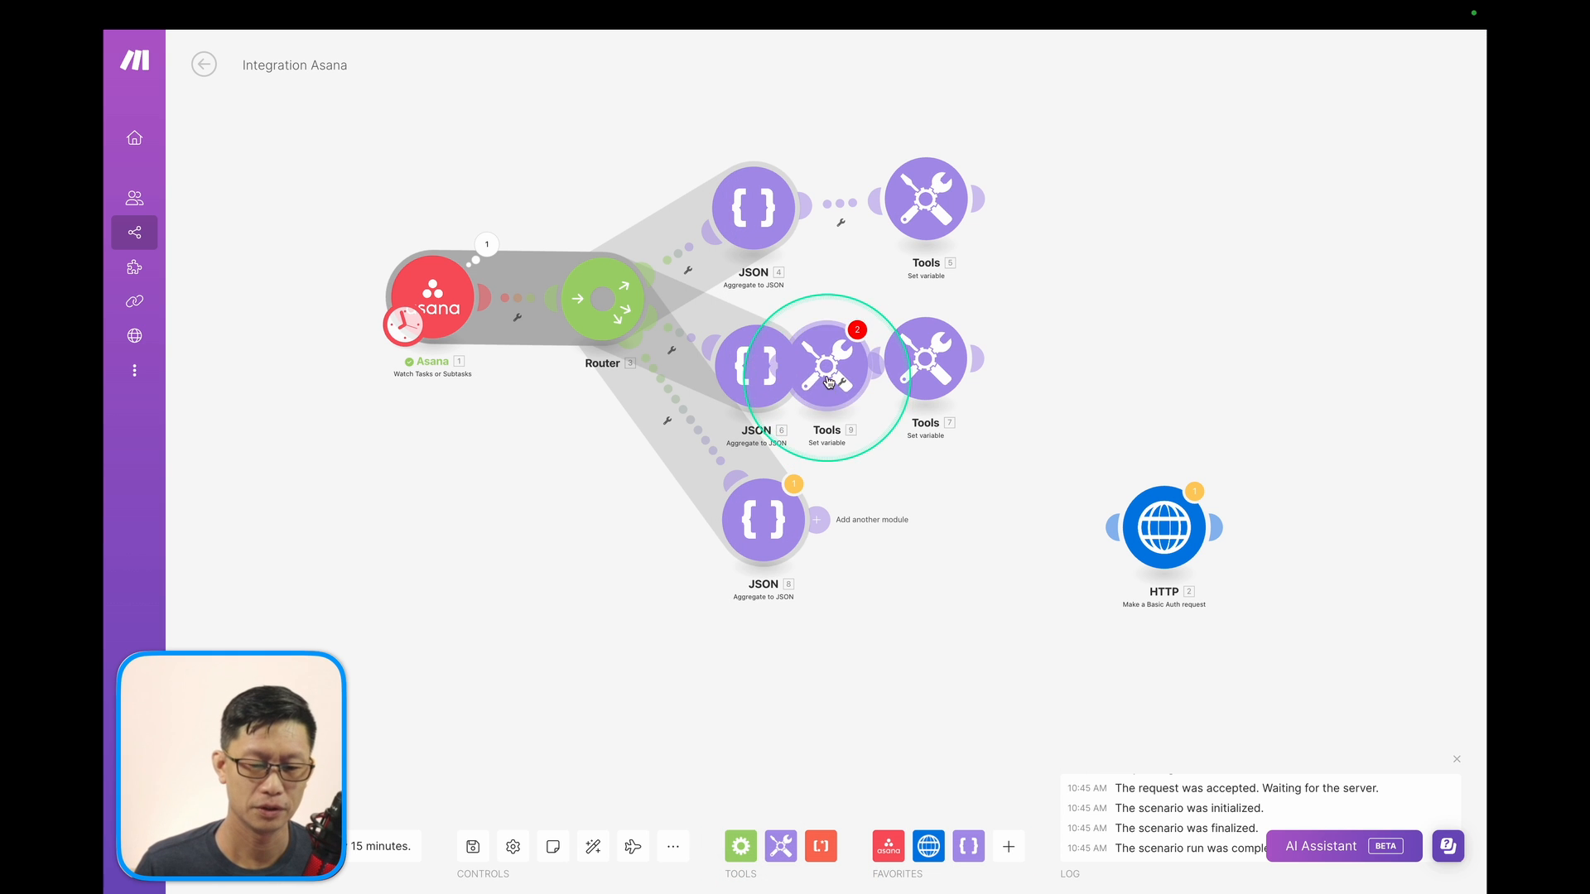
{"action": "left_click_drag", "start_coordinate": [841, 348], "coordinate": [938, 534]}
{"action": "left_click", "coordinate": [939, 534]}
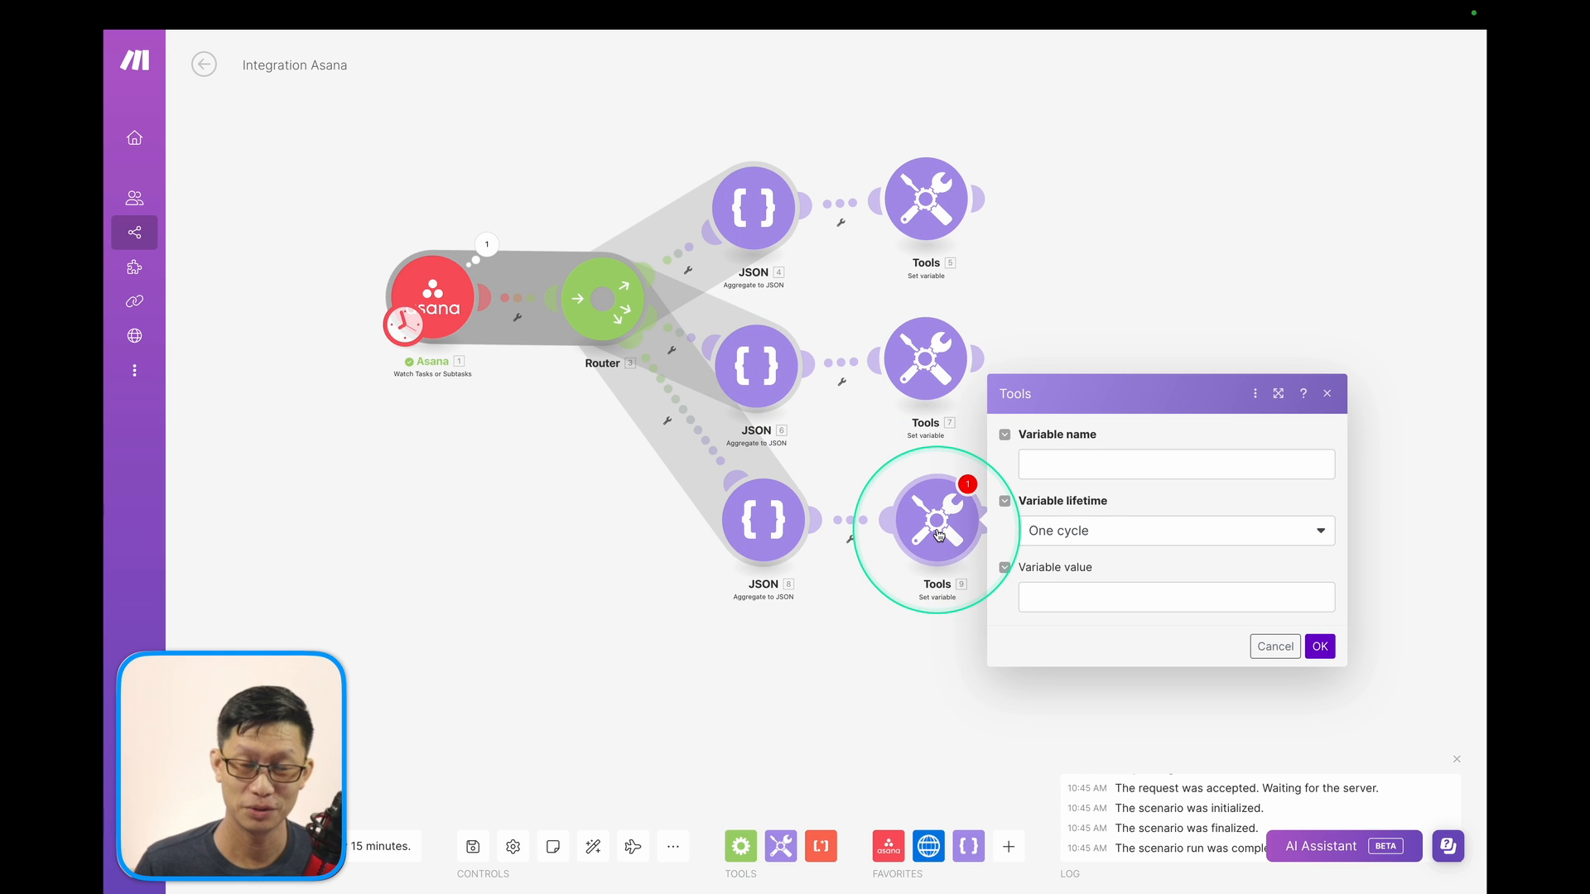
{"action": "left_click", "coordinate": [1040, 465]}
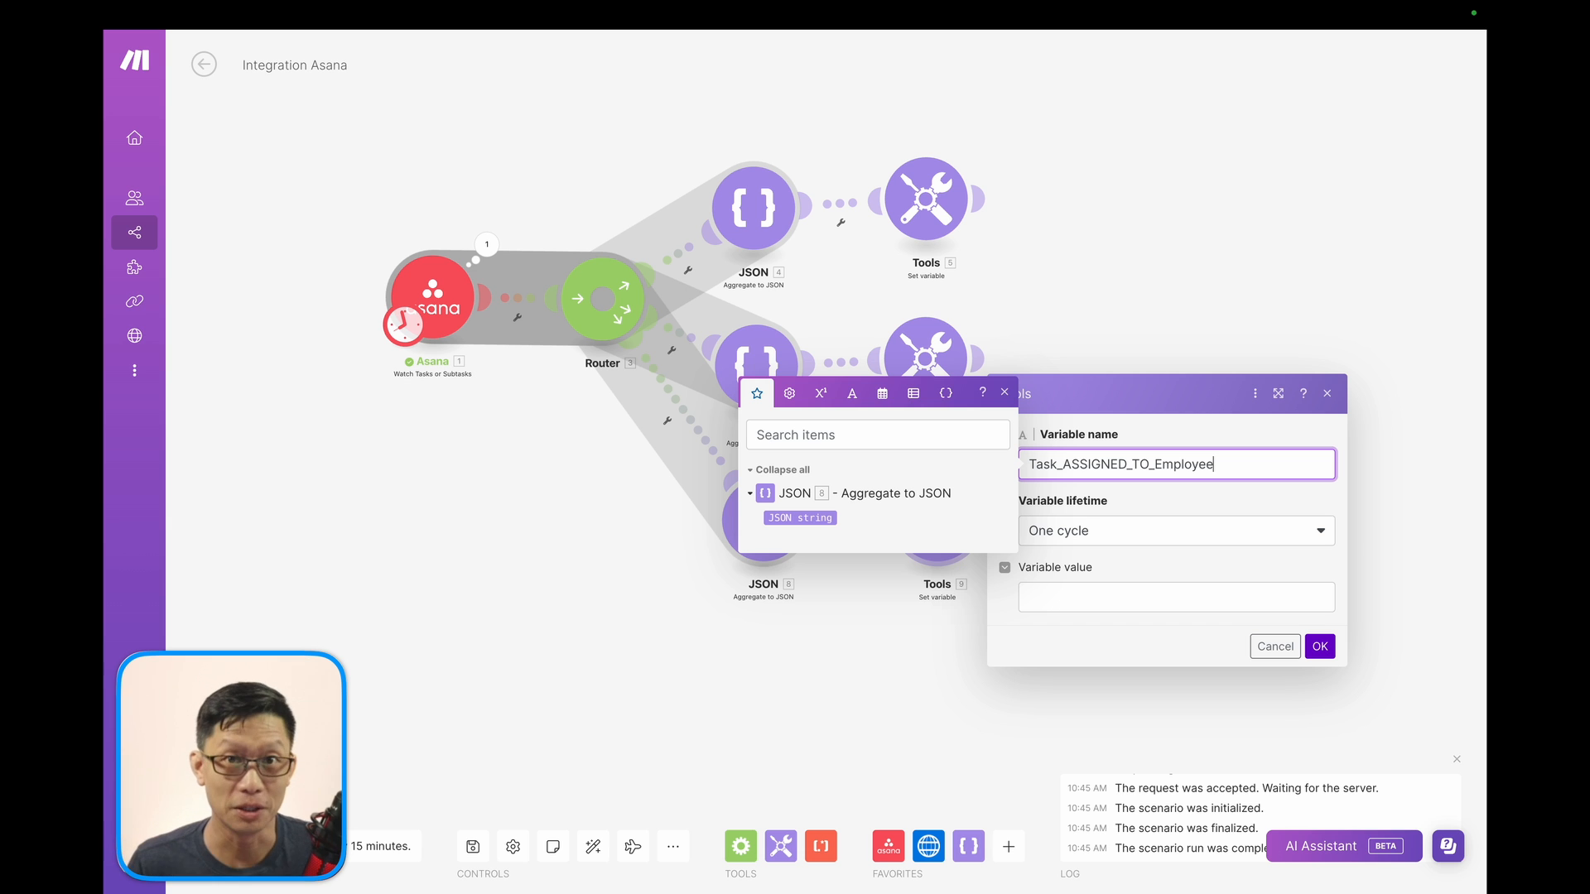
{"action": "left_click", "coordinate": [1082, 592]}
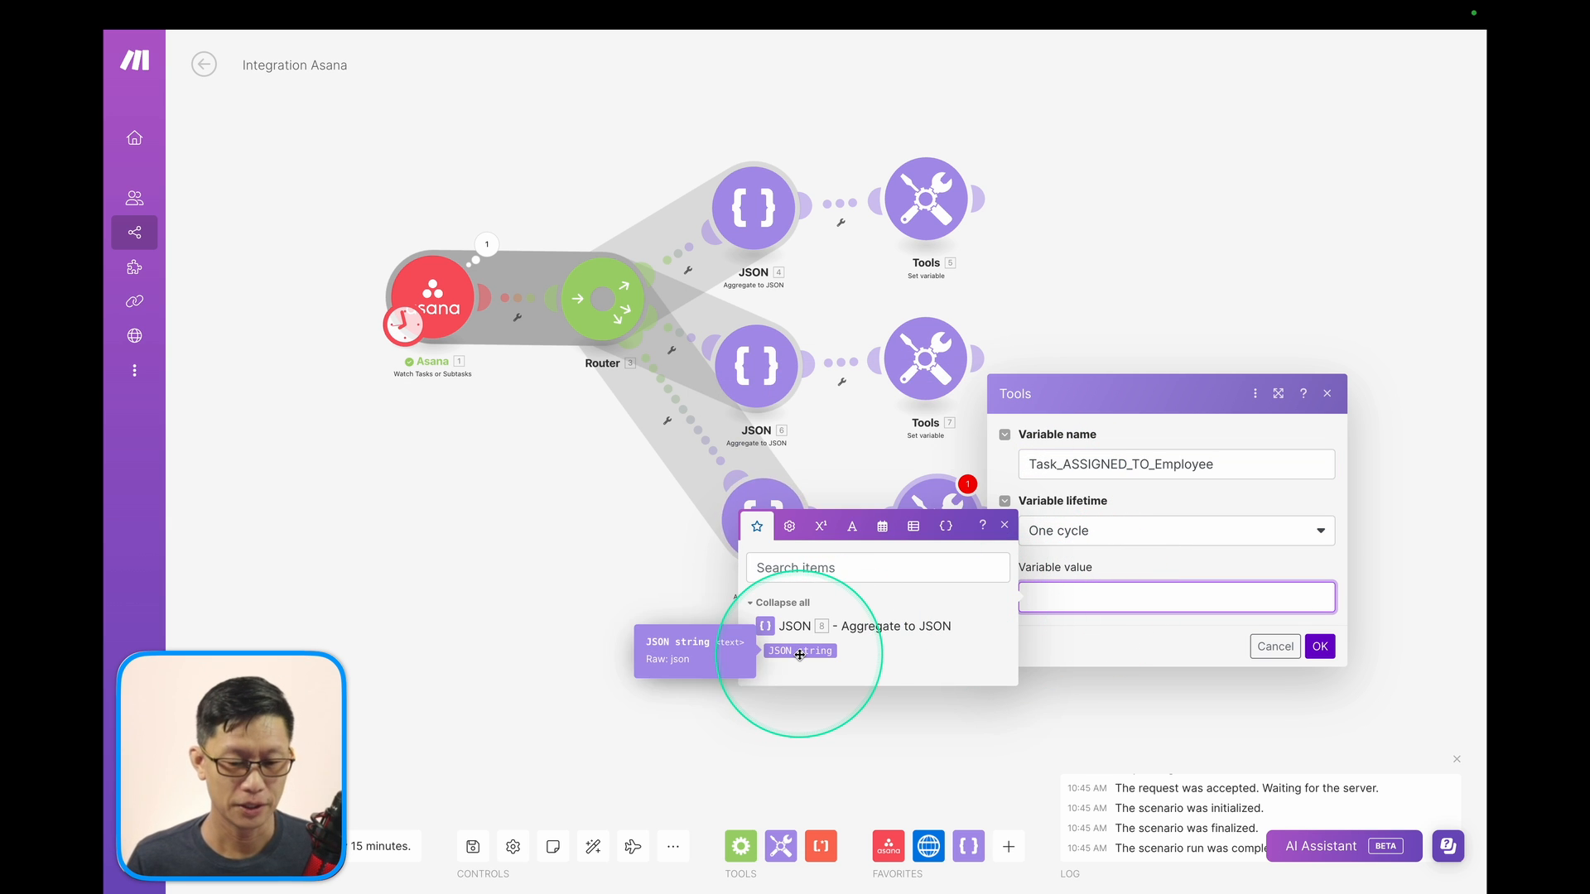
{"action": "left_click", "coordinate": [796, 656]}
{"action": "left_click", "coordinate": [1321, 648]}
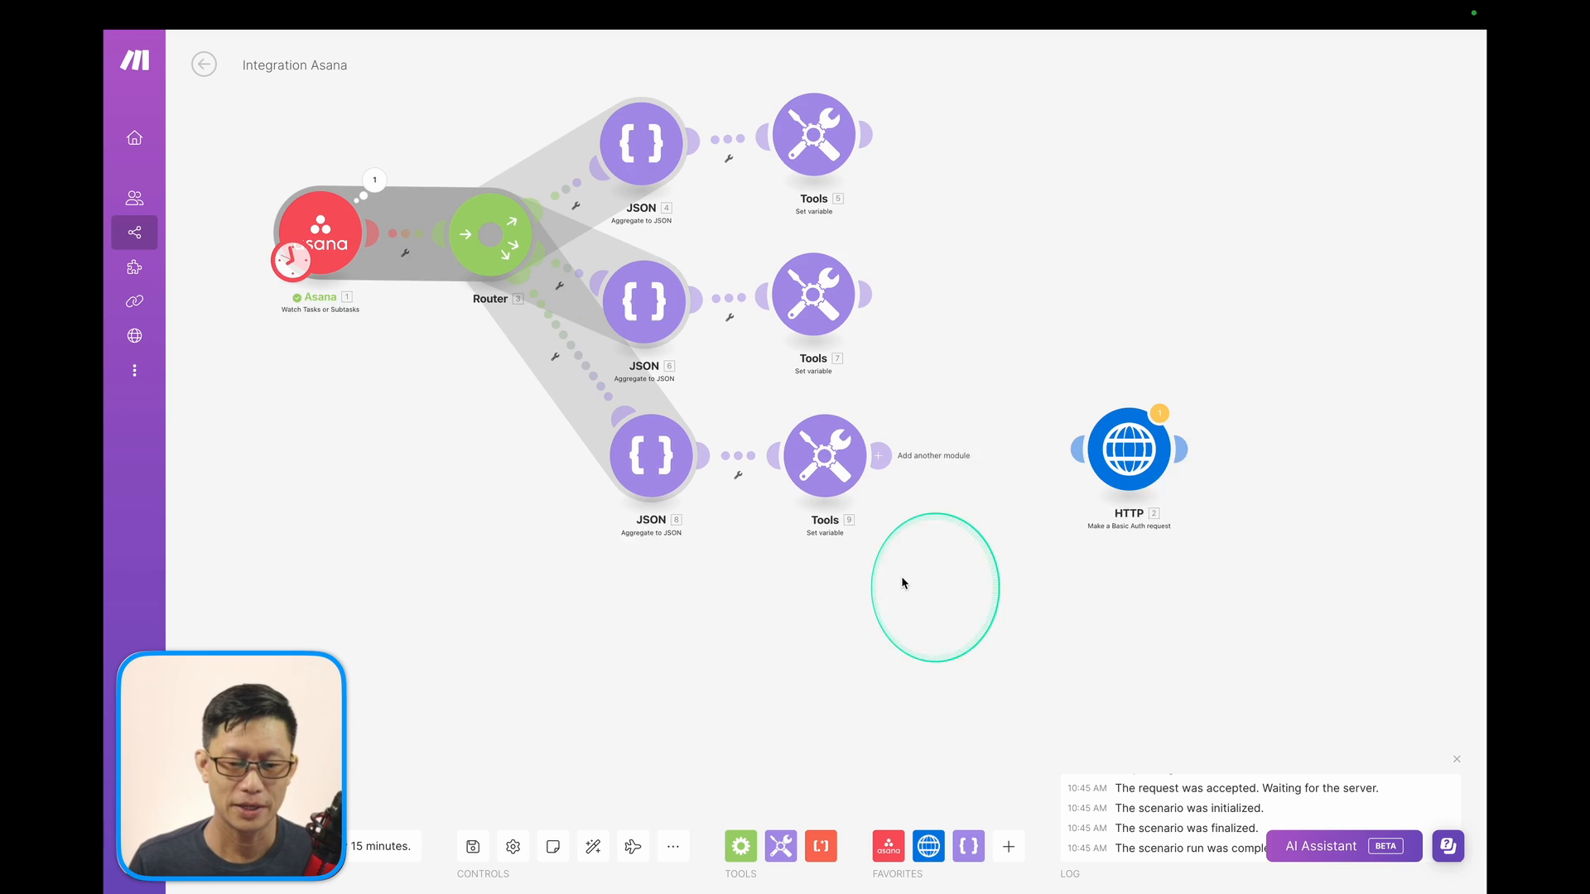
Place a Get multiple variables module on the canvas, then delete it again.
{"action": "left_click", "coordinate": [779, 845]}
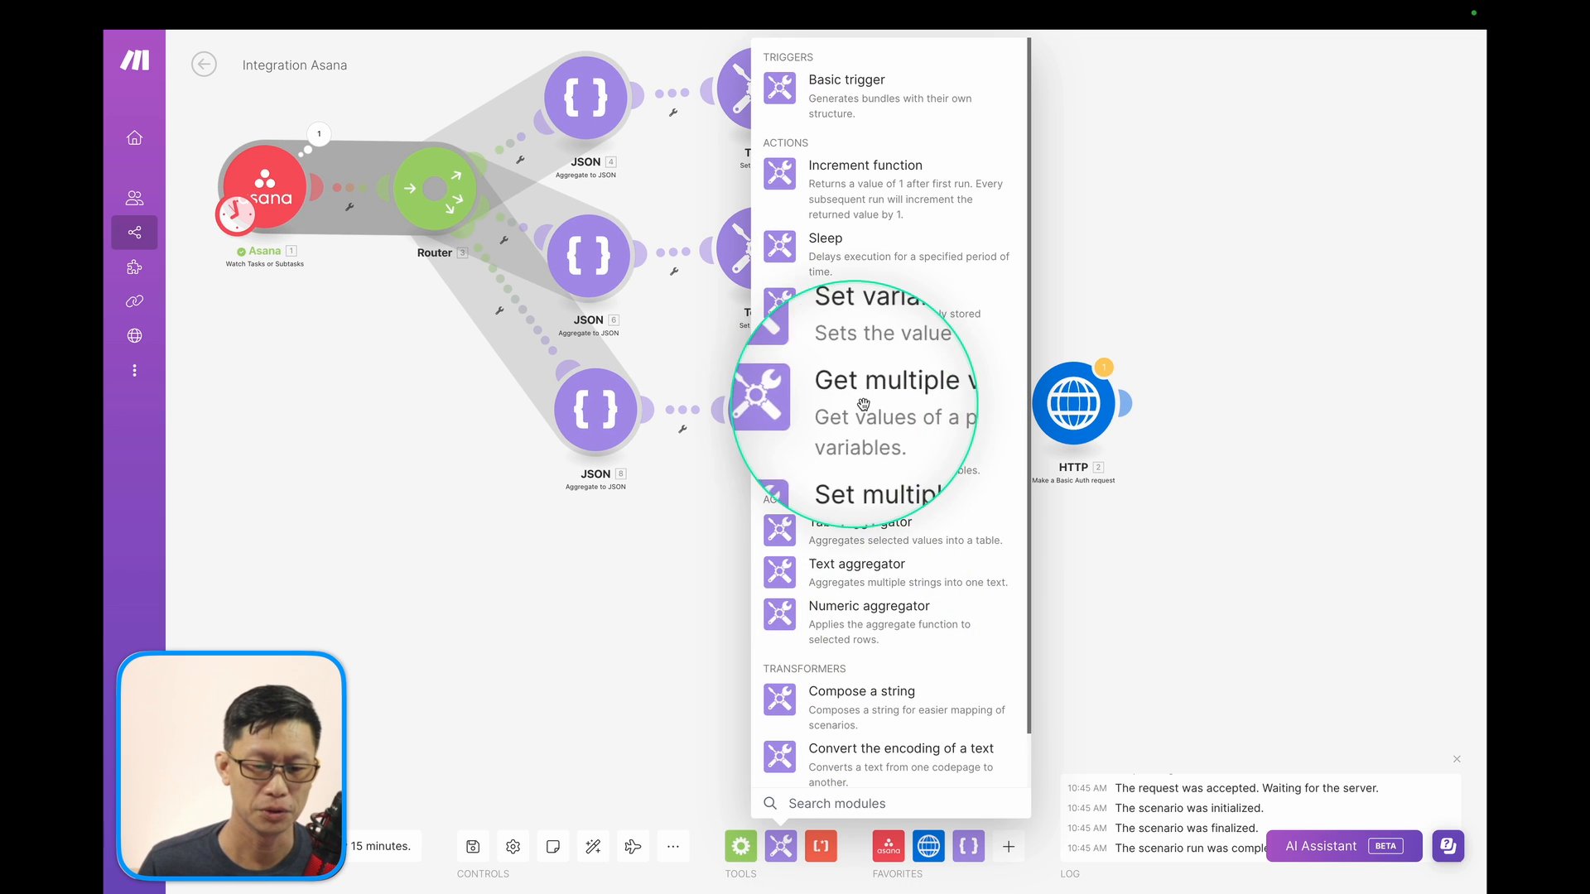
{"action": "left_click", "coordinate": [792, 410]}
{"action": "left_click_drag", "start_coordinate": [792, 410], "coordinate": [924, 642]}
{"action": "right_click", "coordinate": [924, 643]}
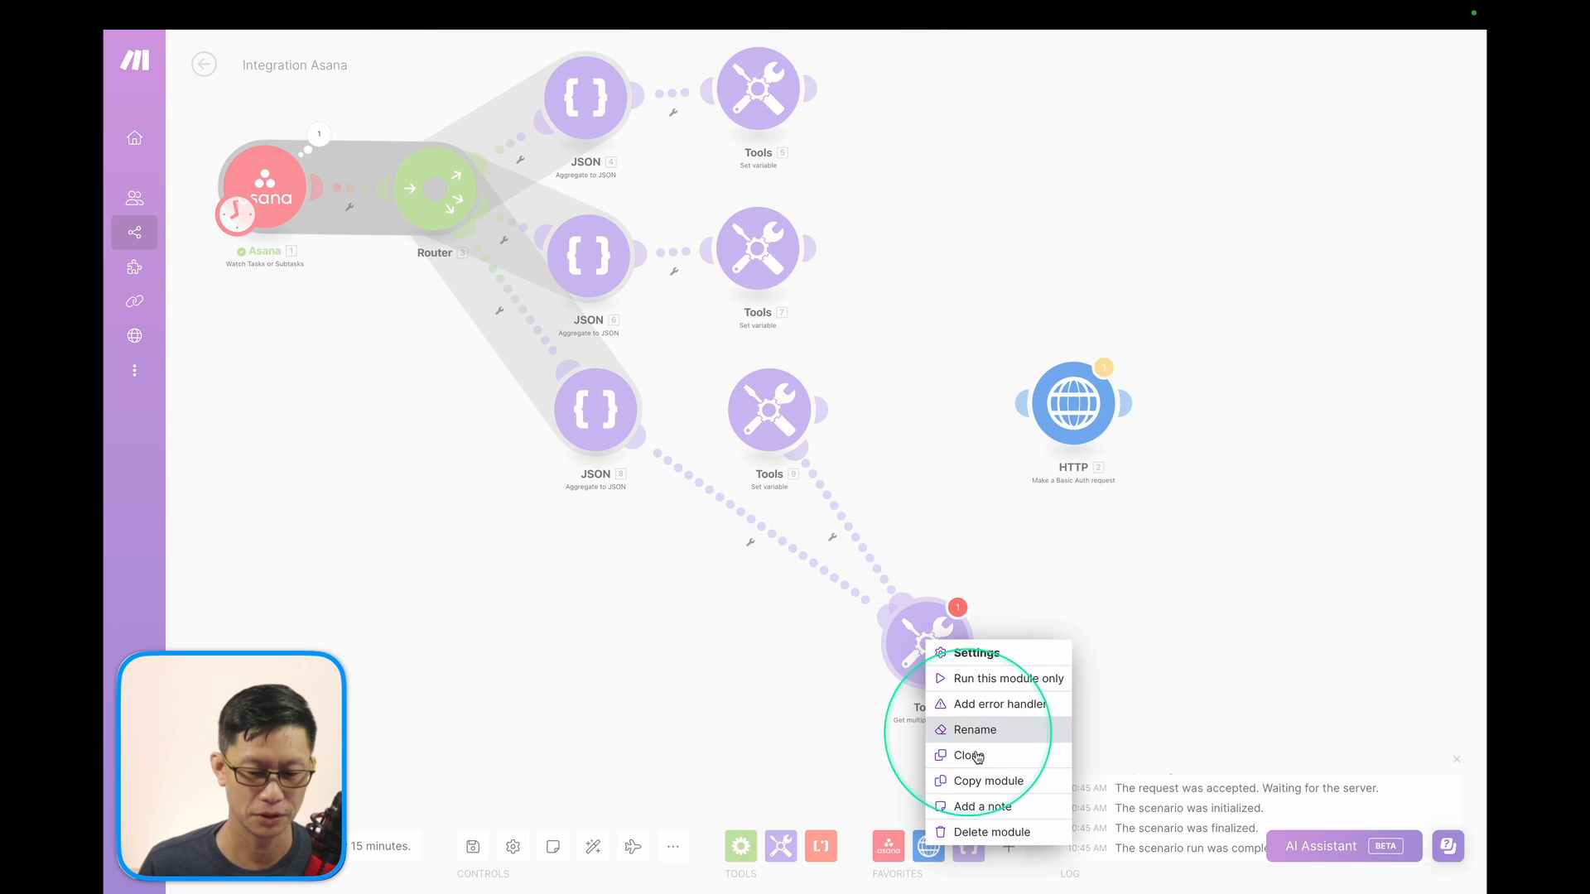
{"action": "left_click", "coordinate": [960, 830]}
{"action": "left_click_drag", "start_coordinate": [929, 563], "coordinate": [846, 489]}
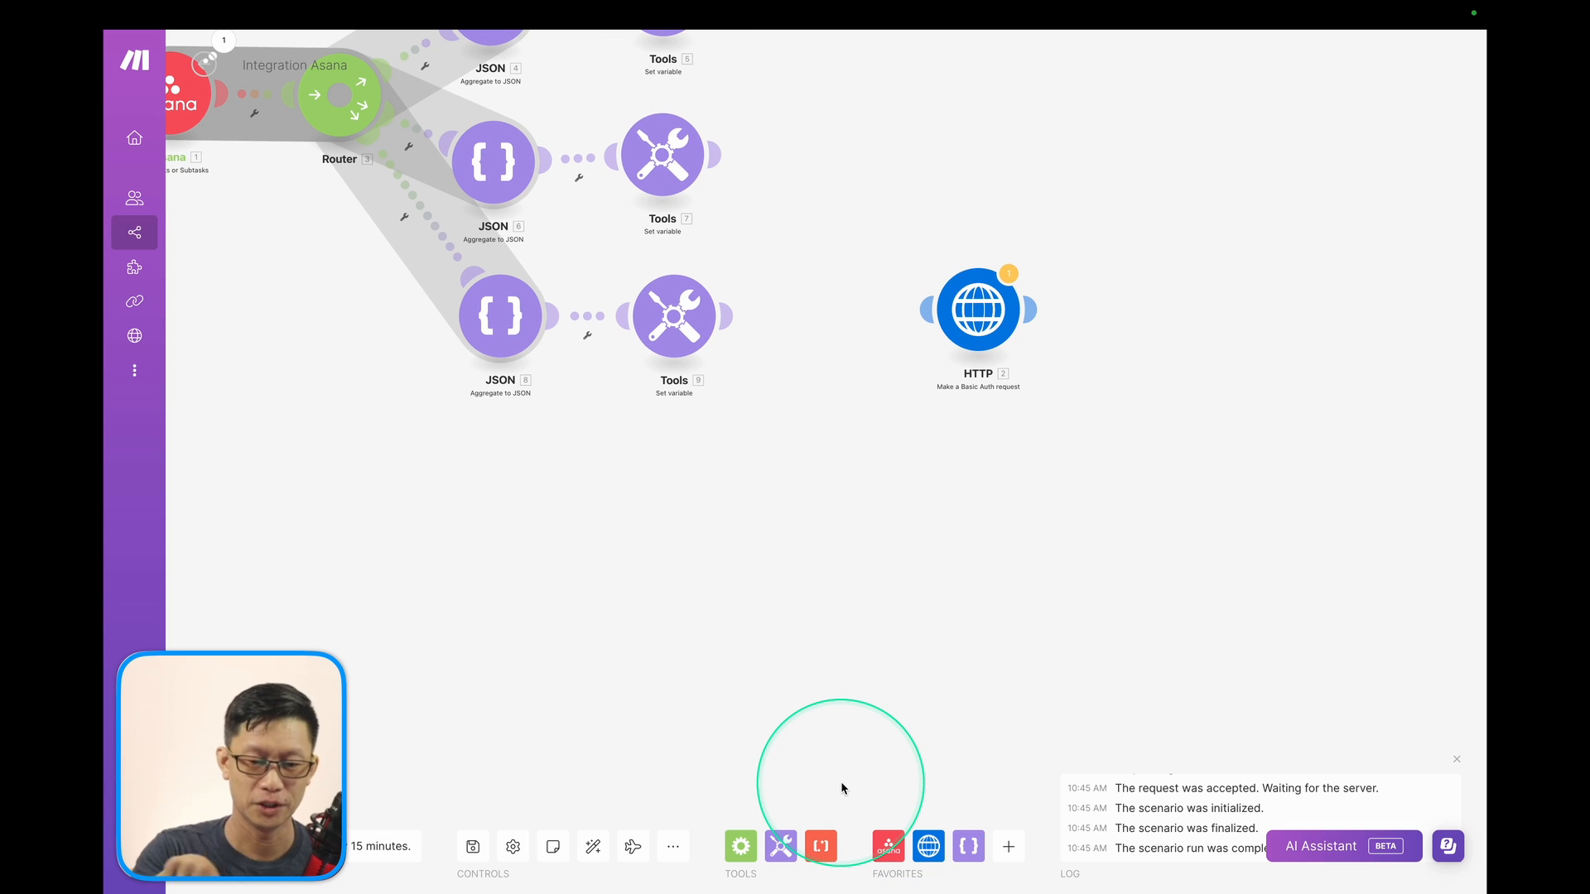
{"action": "left_click_drag", "start_coordinate": [819, 536], "coordinate": [868, 539]}
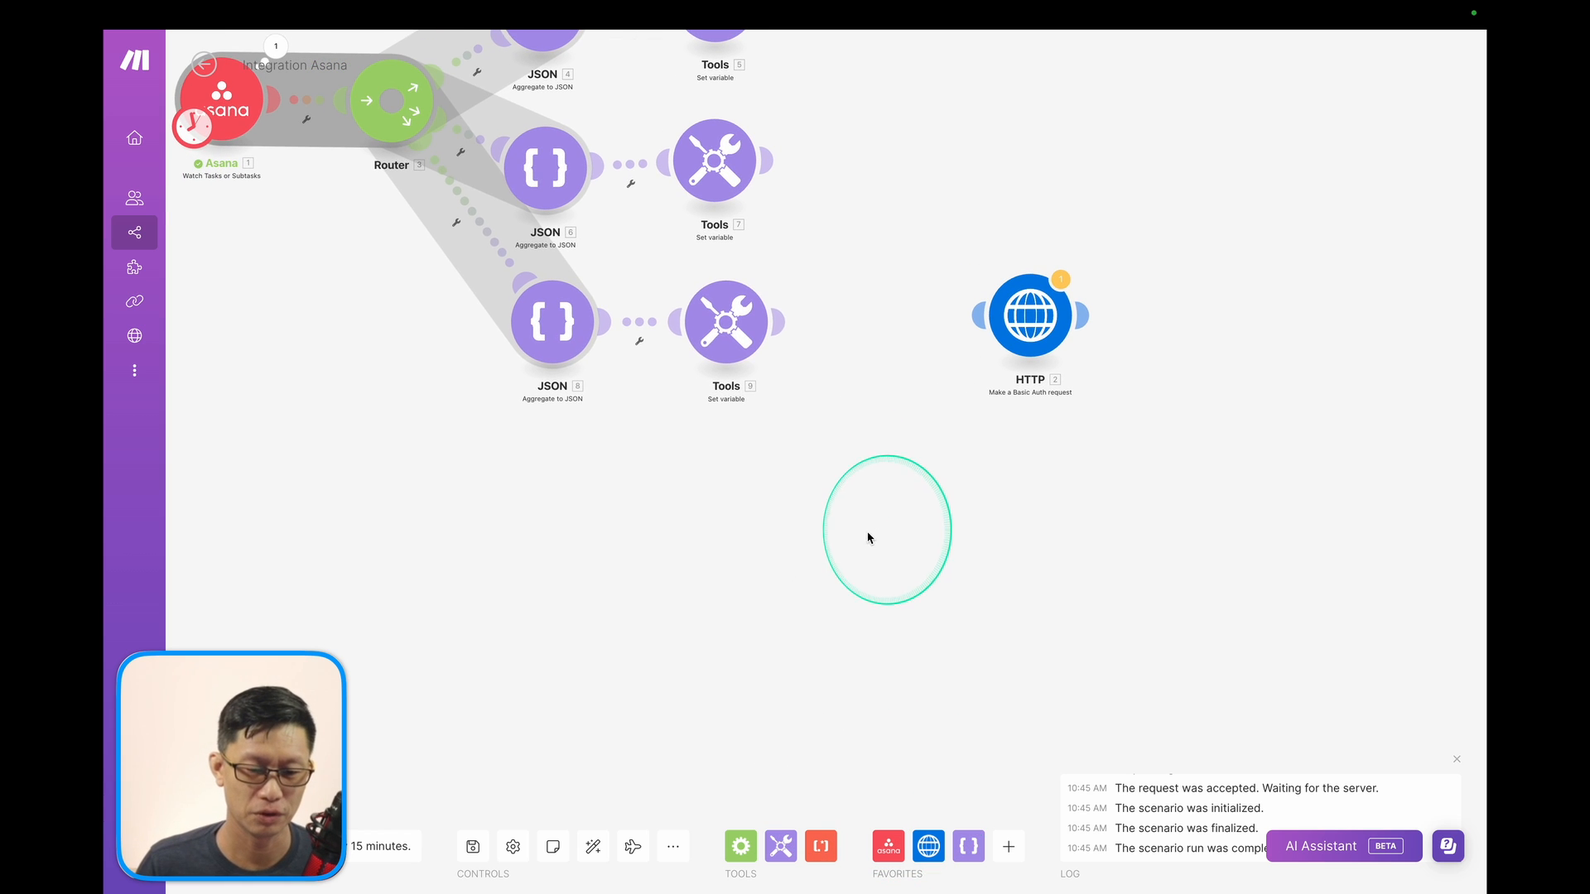
Add a Set multiple variables module below the routes and auto-connect it to the HTTP module.
{"action": "left_click", "coordinate": [780, 846]}
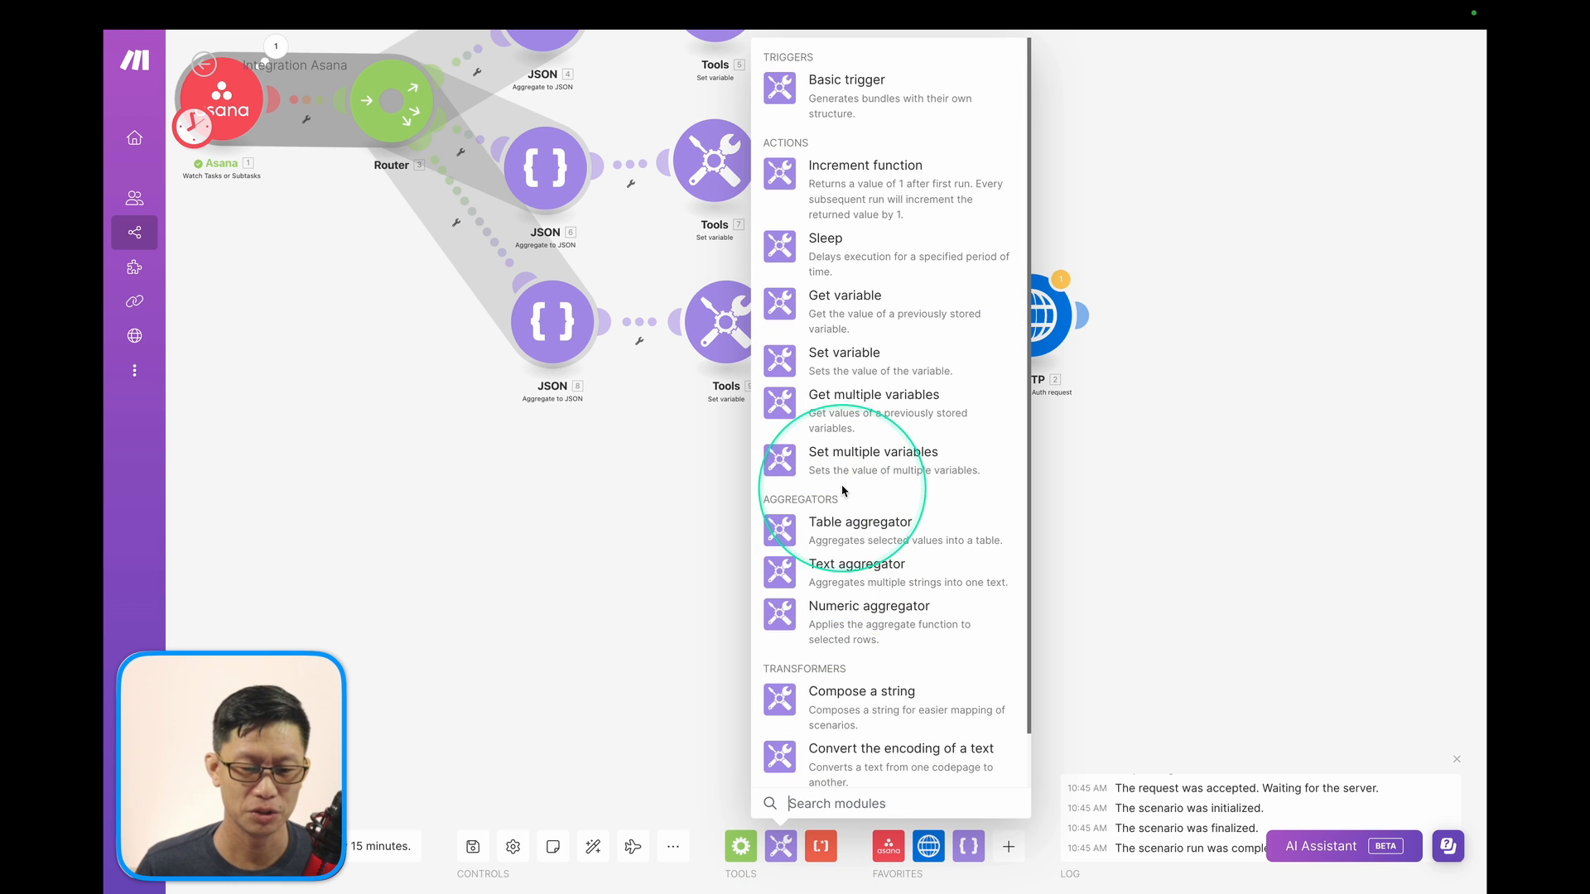
{"action": "left_click", "coordinate": [841, 452]}
{"action": "left_click_drag", "start_coordinate": [838, 476], "coordinate": [871, 501]}
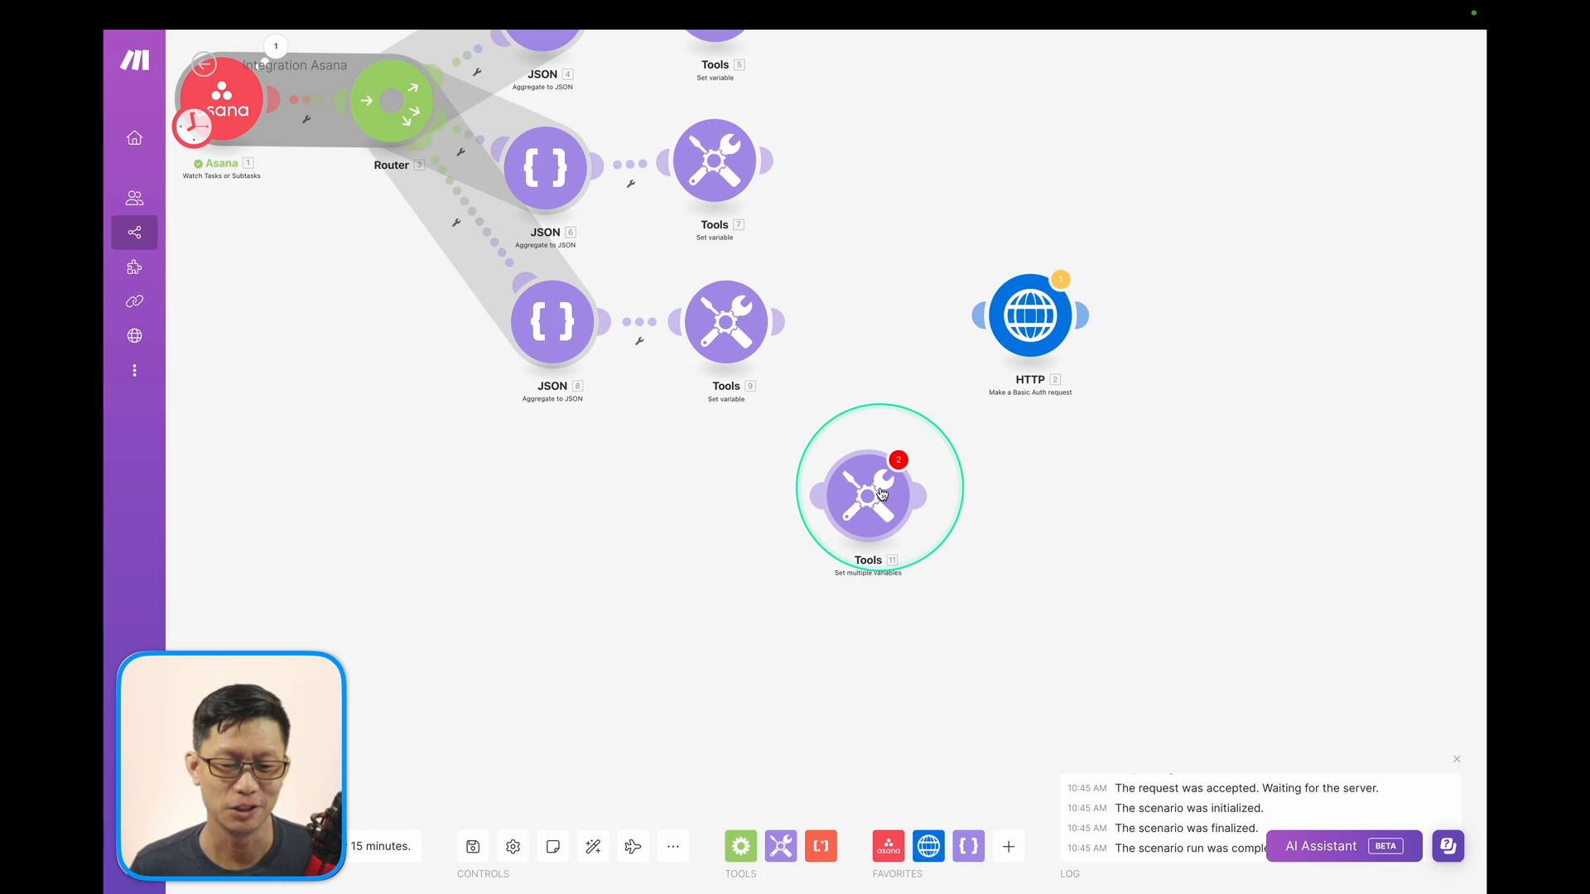
{"action": "left_click_drag", "start_coordinate": [1012, 336], "coordinate": [1060, 484]}
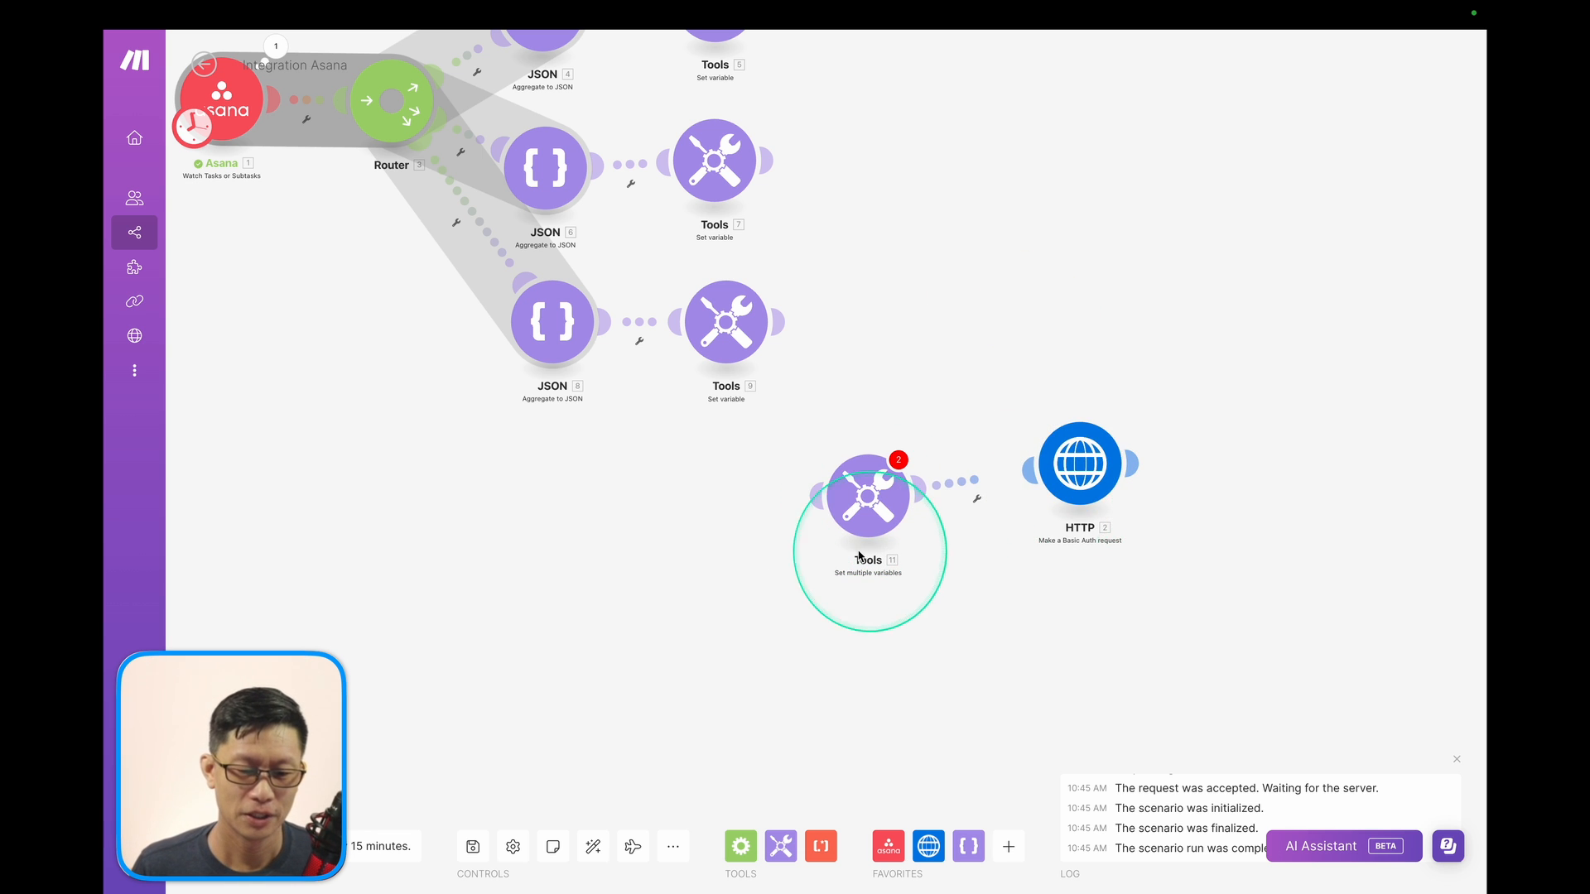
{"action": "left_click", "coordinate": [859, 555]}
{"action": "left_click", "coordinate": [1113, 561]}
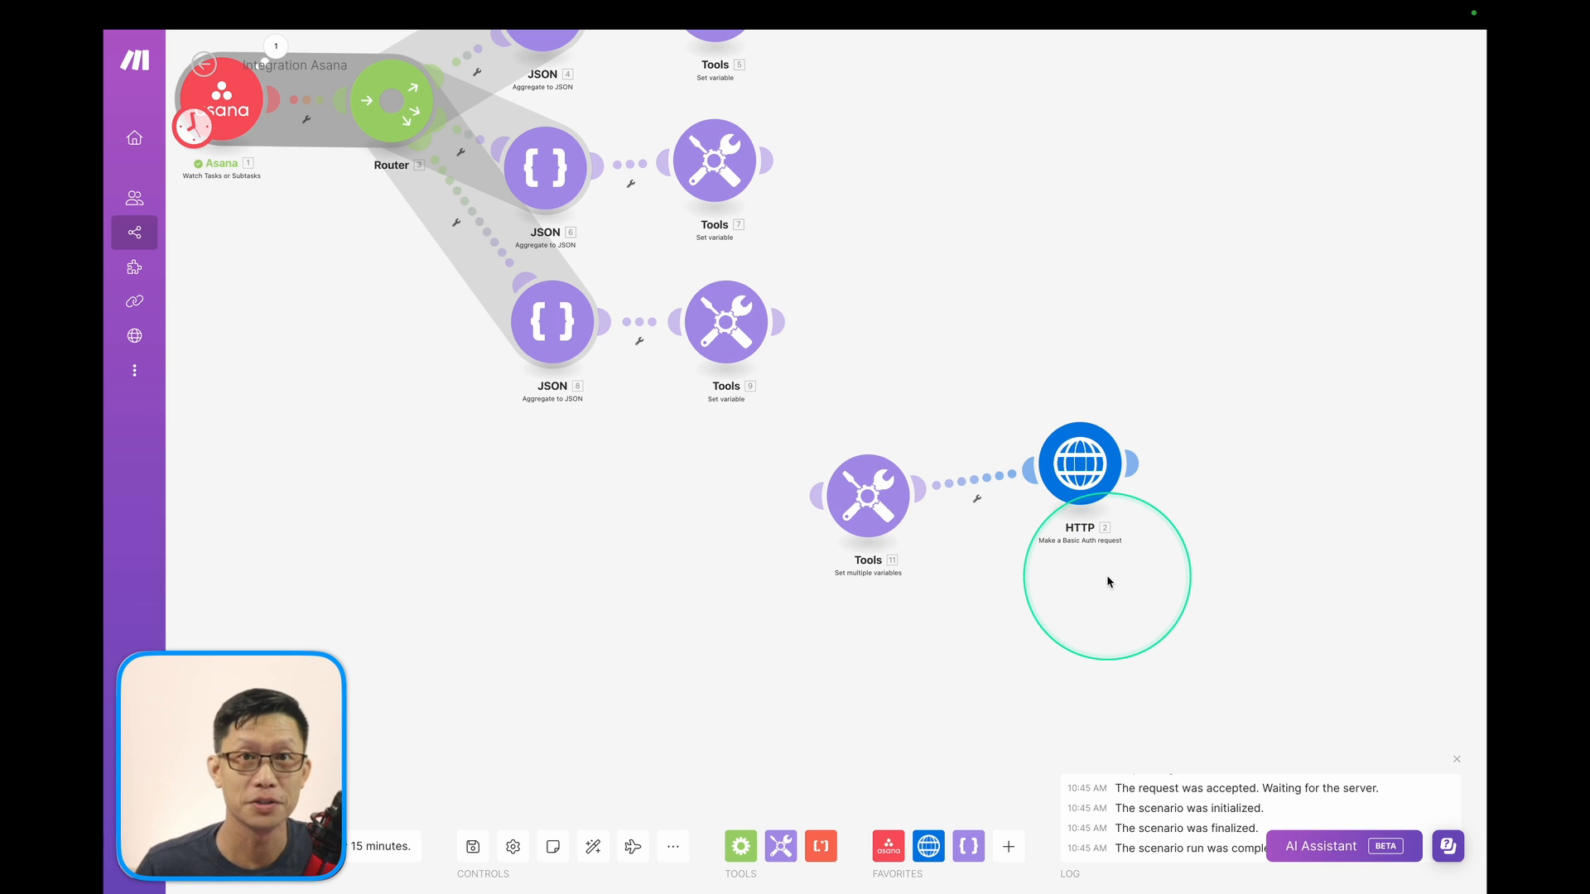
{"action": "left_click_drag", "start_coordinate": [951, 387], "coordinate": [973, 543]}
{"action": "scroll", "coordinate": [922, 415], "scroll_direction": "down", "scroll_amount": 3}
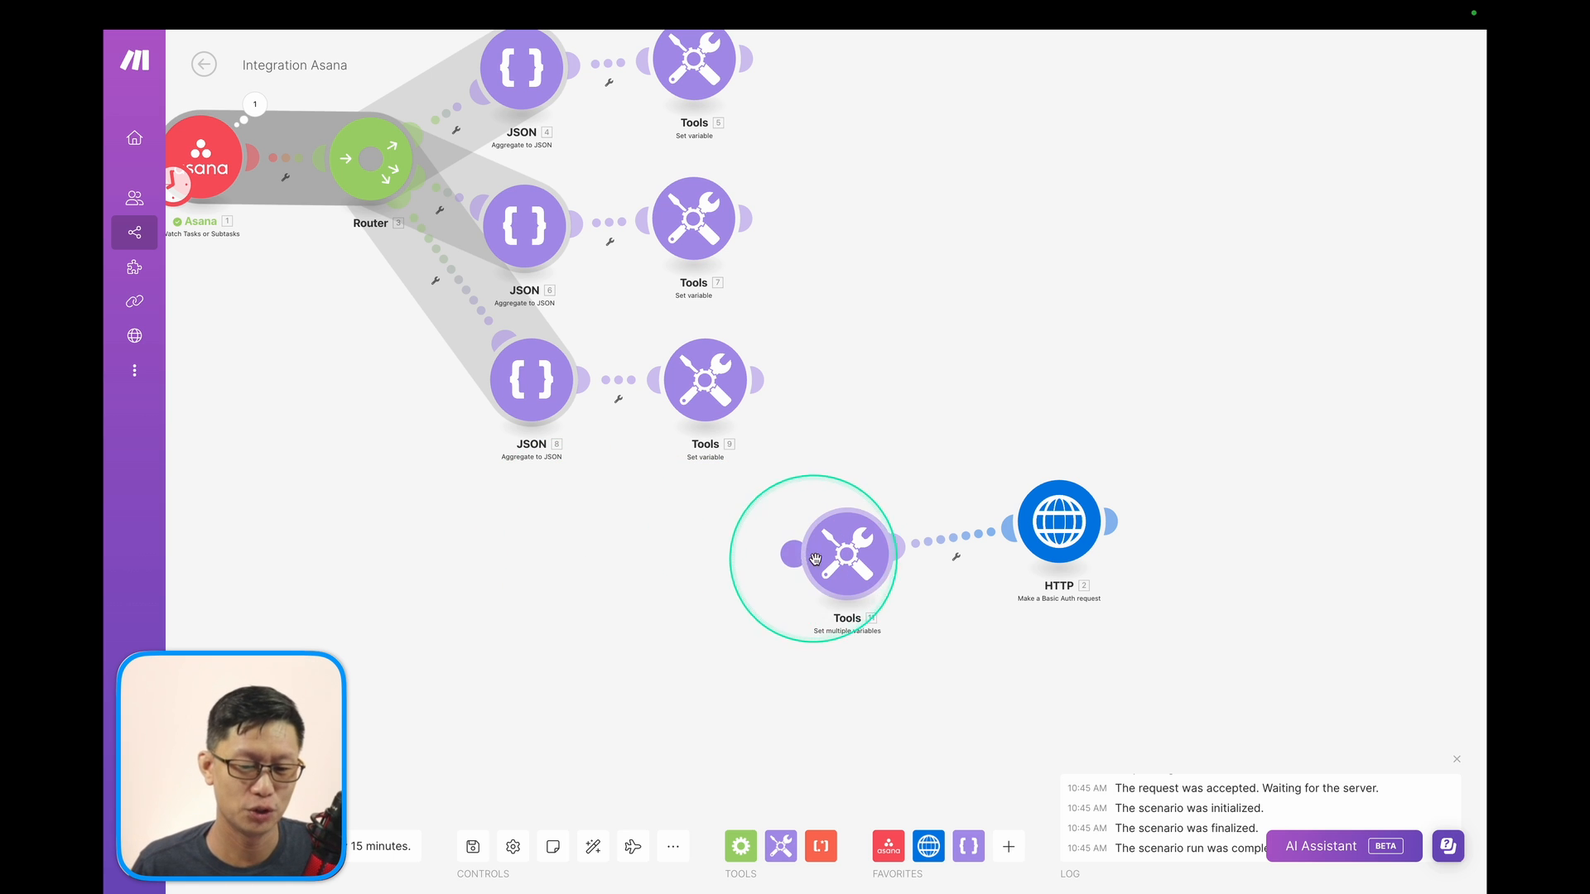
Insert a Router ahead of the Tools module, fed by the third route's variable step.
{"action": "left_click_drag", "start_coordinate": [844, 556], "coordinate": [868, 548]}
{"action": "left_click", "coordinate": [741, 845]}
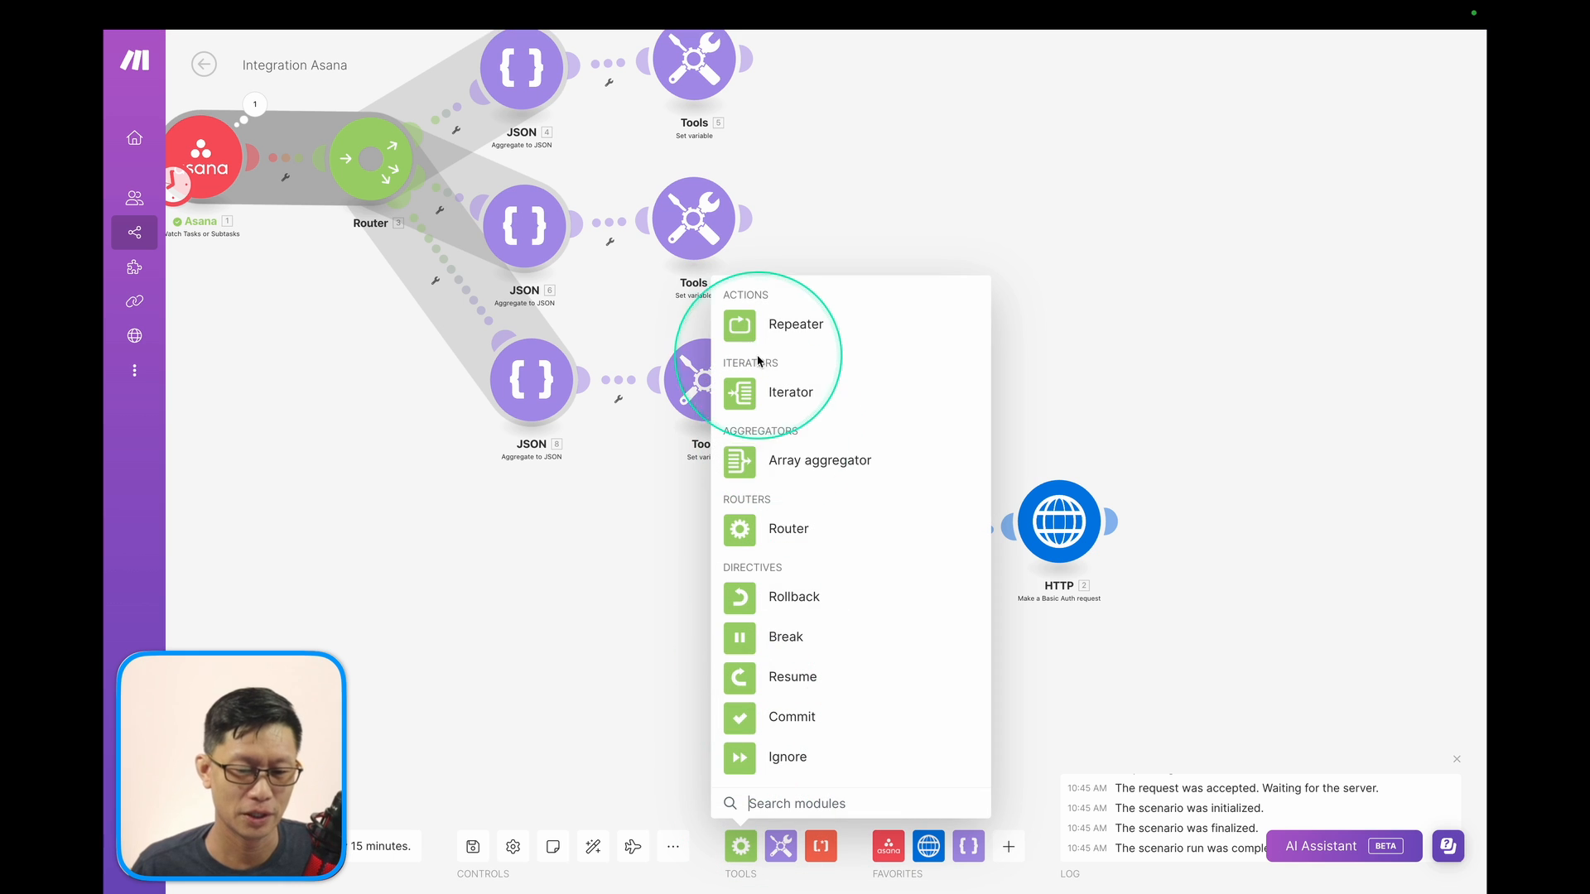
{"action": "left_click", "coordinate": [746, 526]}
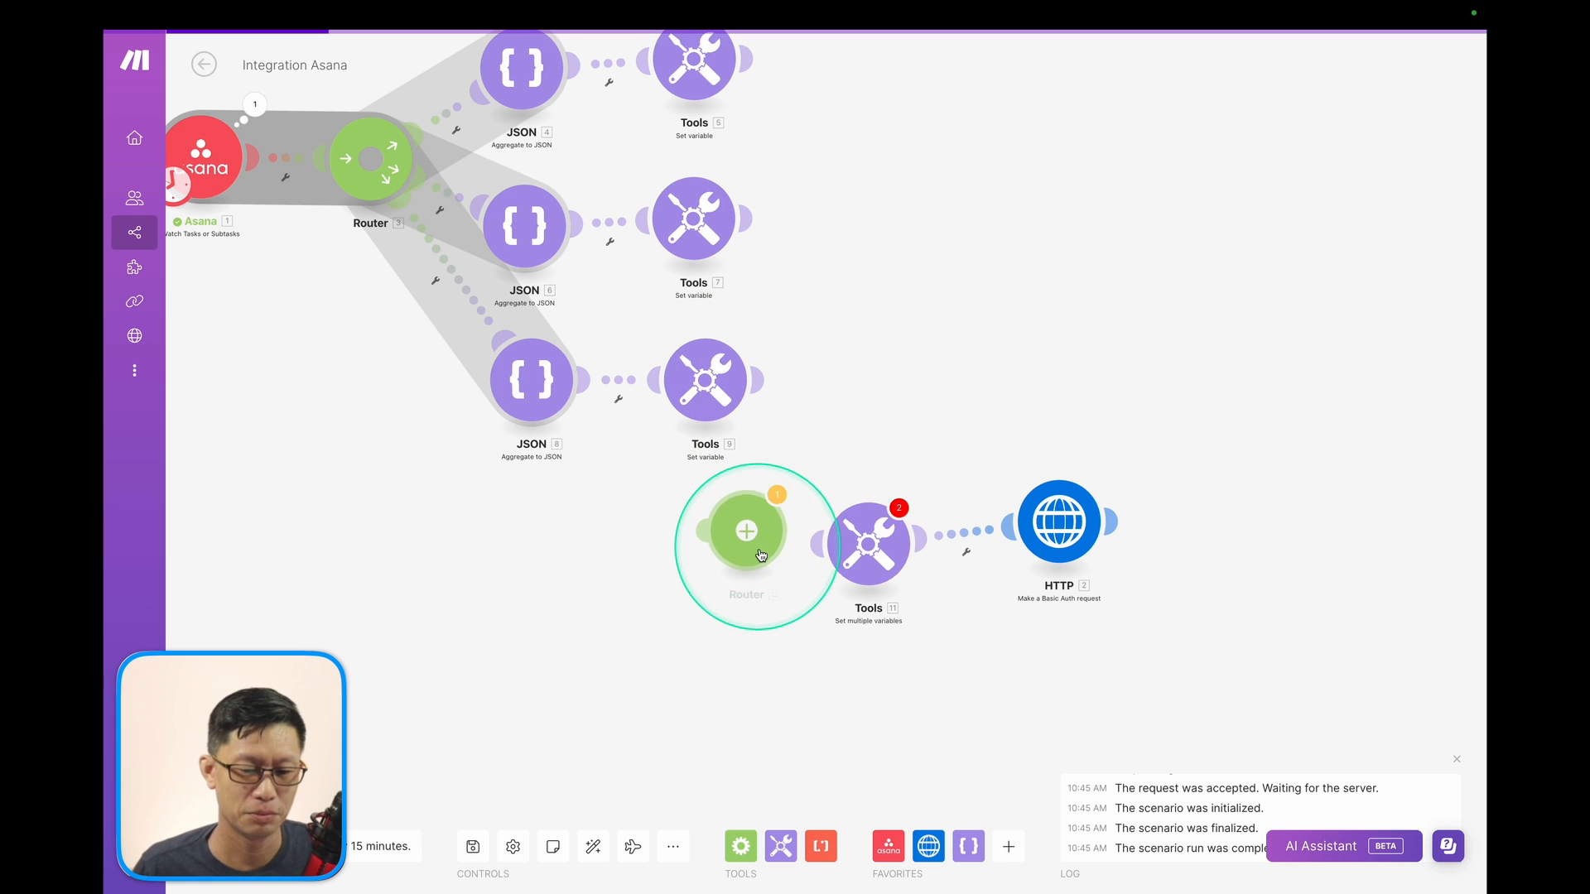
{"action": "left_click", "coordinate": [692, 577]}
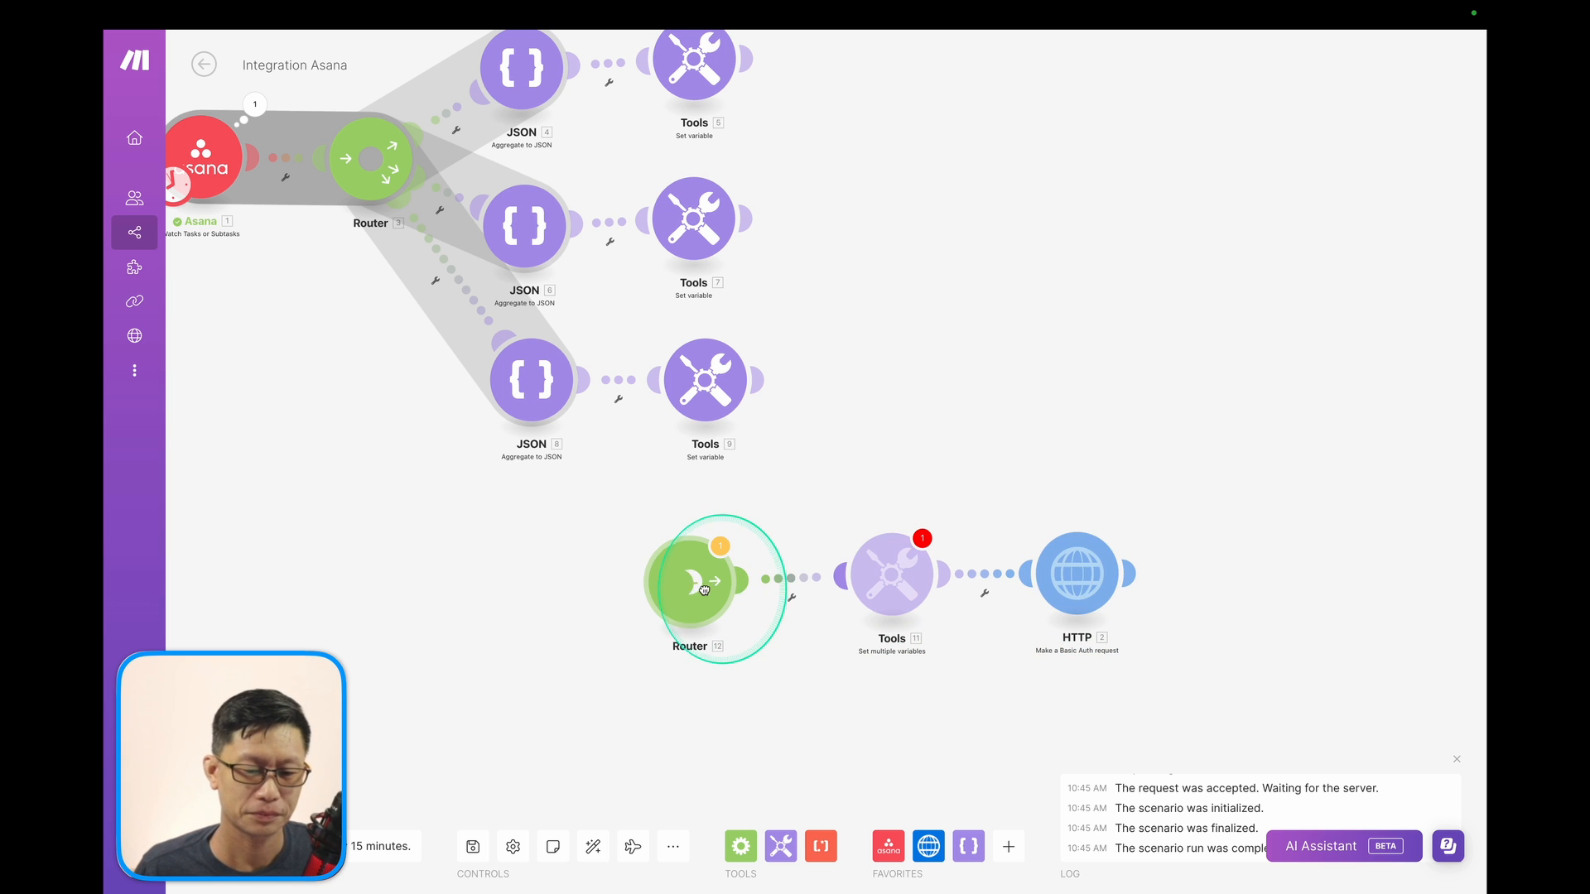
{"action": "left_click_drag", "start_coordinate": [737, 383], "coordinate": [663, 546]}
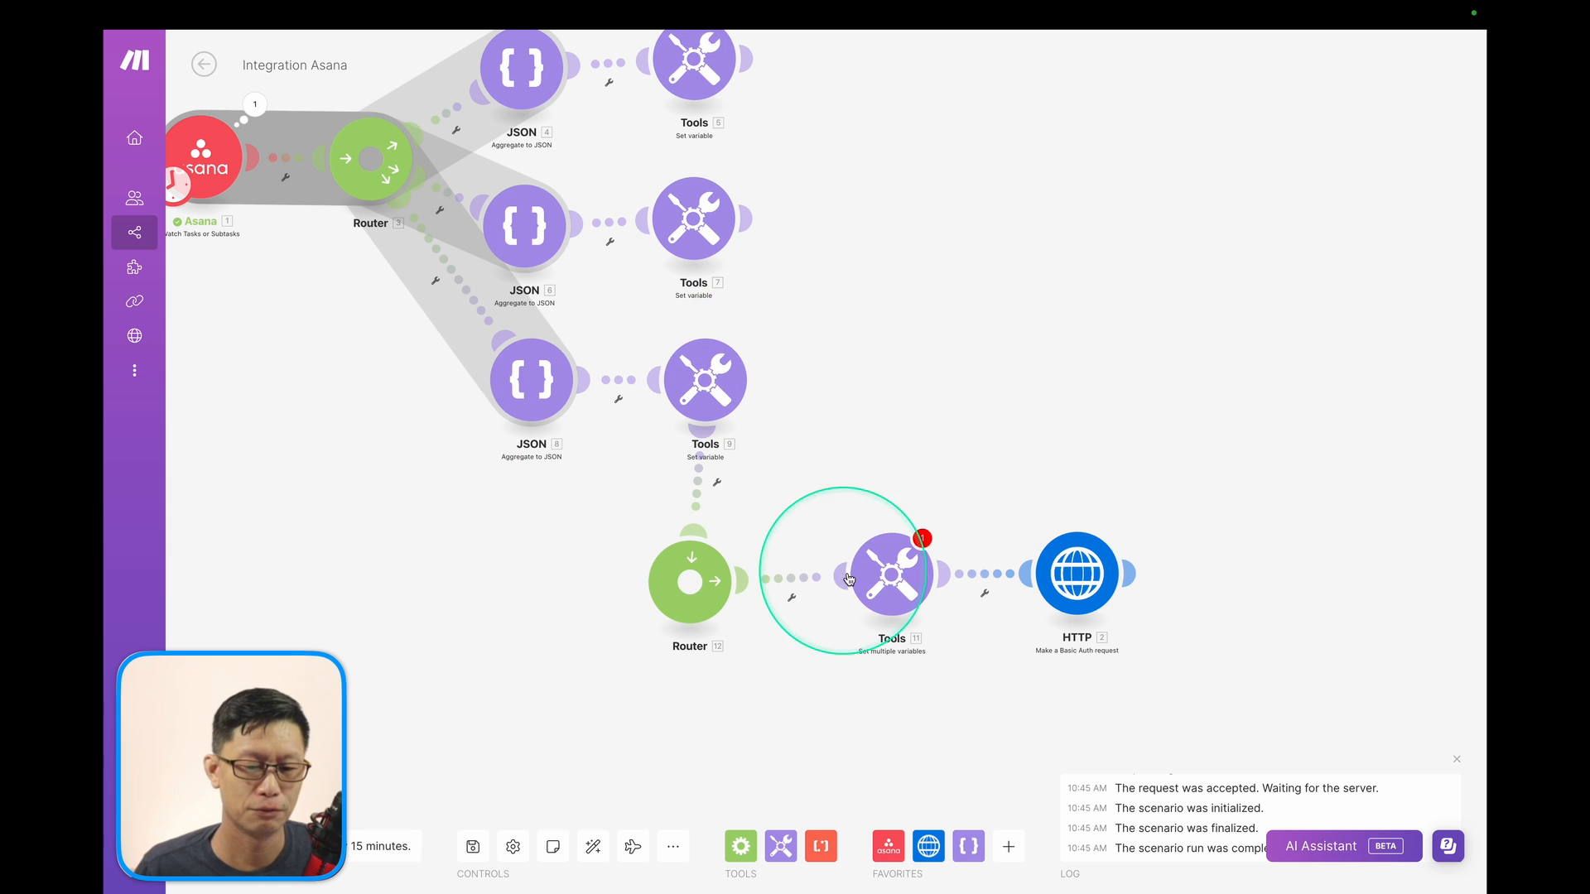
Add a first variable entry named Task in Get multiple variables.
{"action": "left_click", "coordinate": [891, 575]}
{"action": "left_click", "coordinate": [1002, 587]}
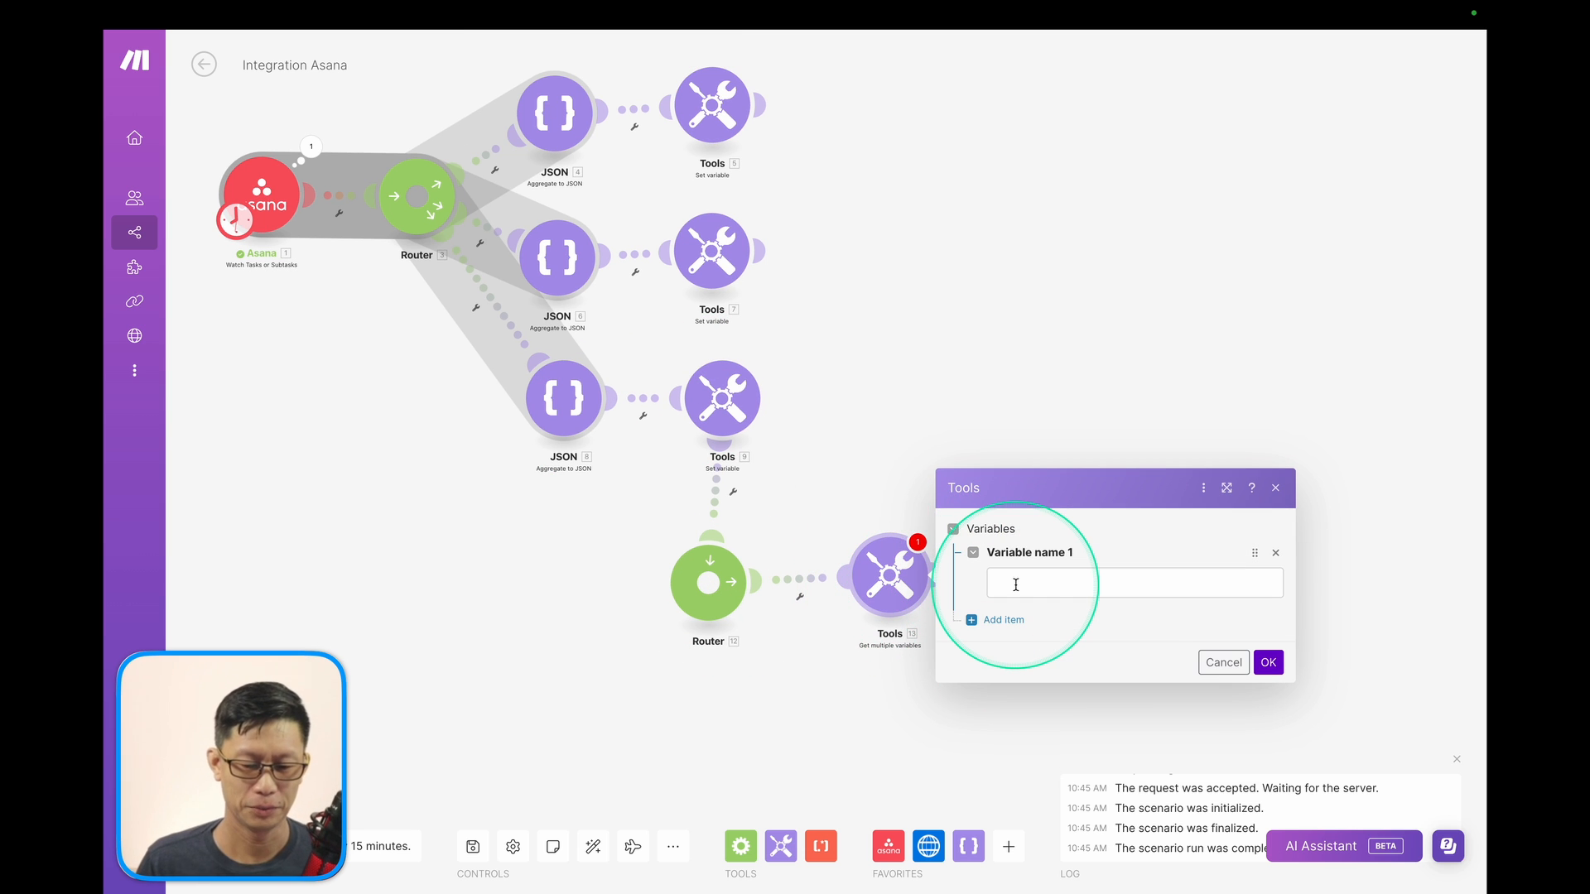
{"action": "left_click", "coordinate": [1015, 585]}
Add Assignee and Task_ASSIGNED_TO_Employee as the second and third variables, then save.
{"action": "left_click", "coordinate": [1004, 619]}
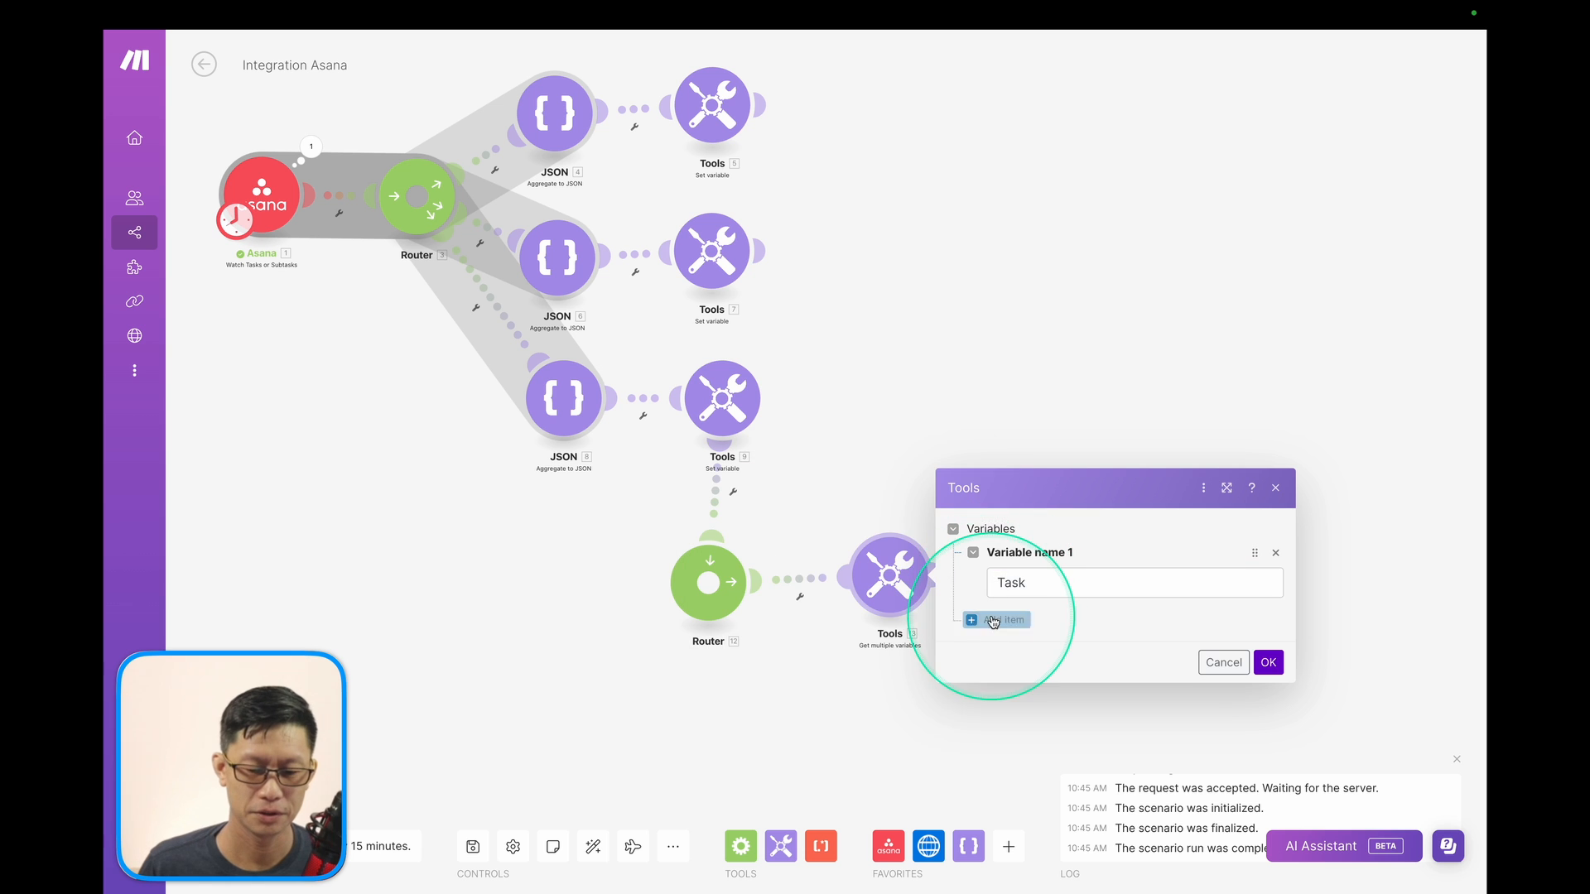
{"action": "left_click", "coordinate": [1004, 617]}
{"action": "type", "text": "Assi"}
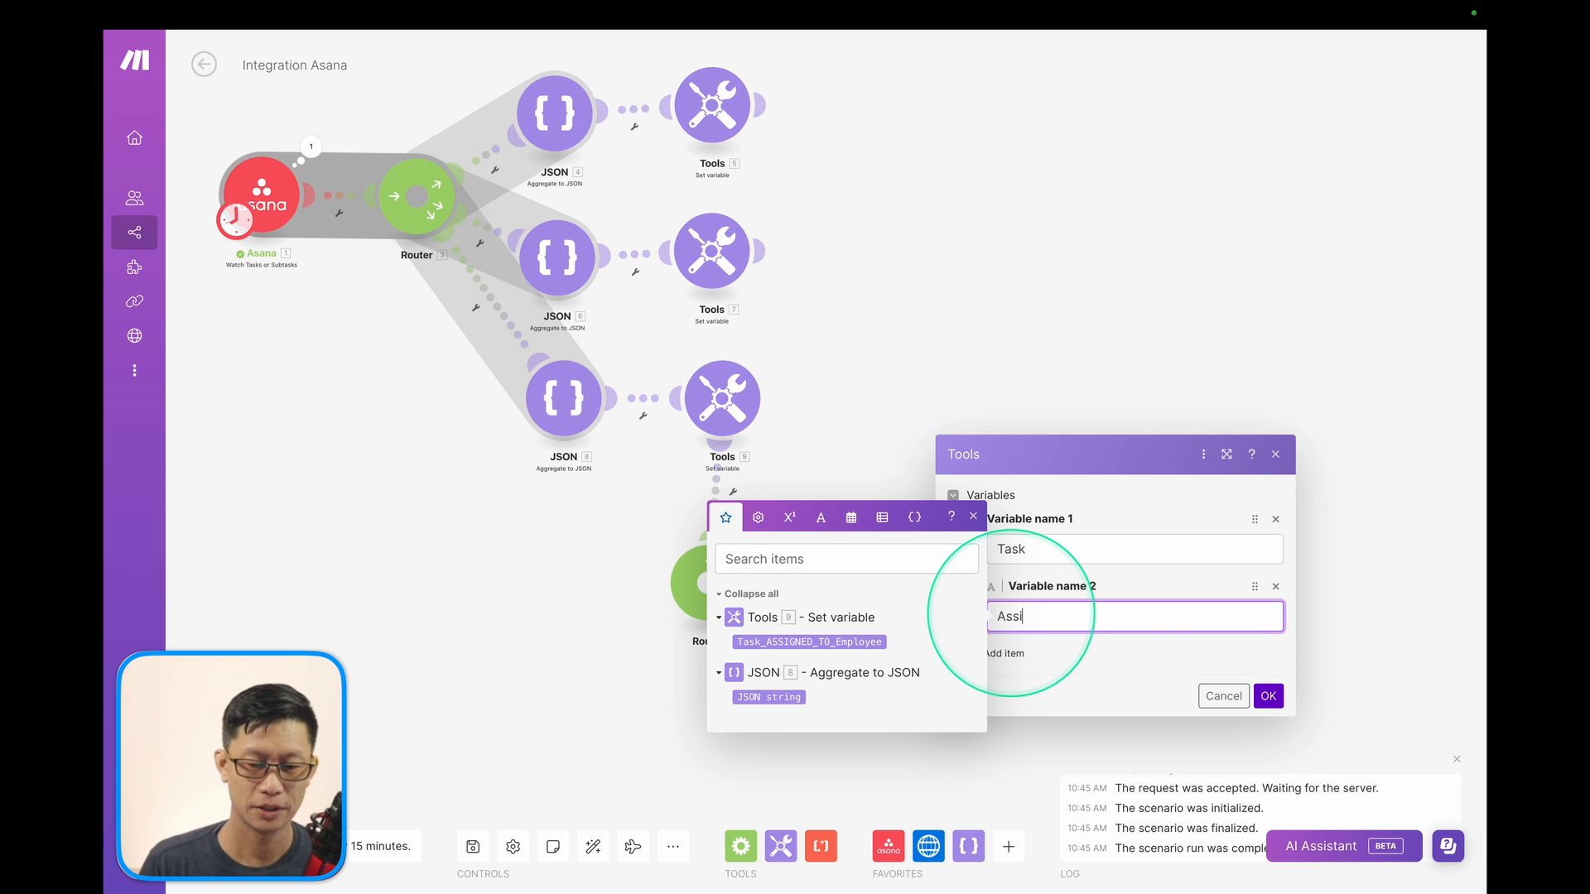
{"action": "type", "text": "gnee"}
{"action": "left_click", "coordinate": [1004, 653]}
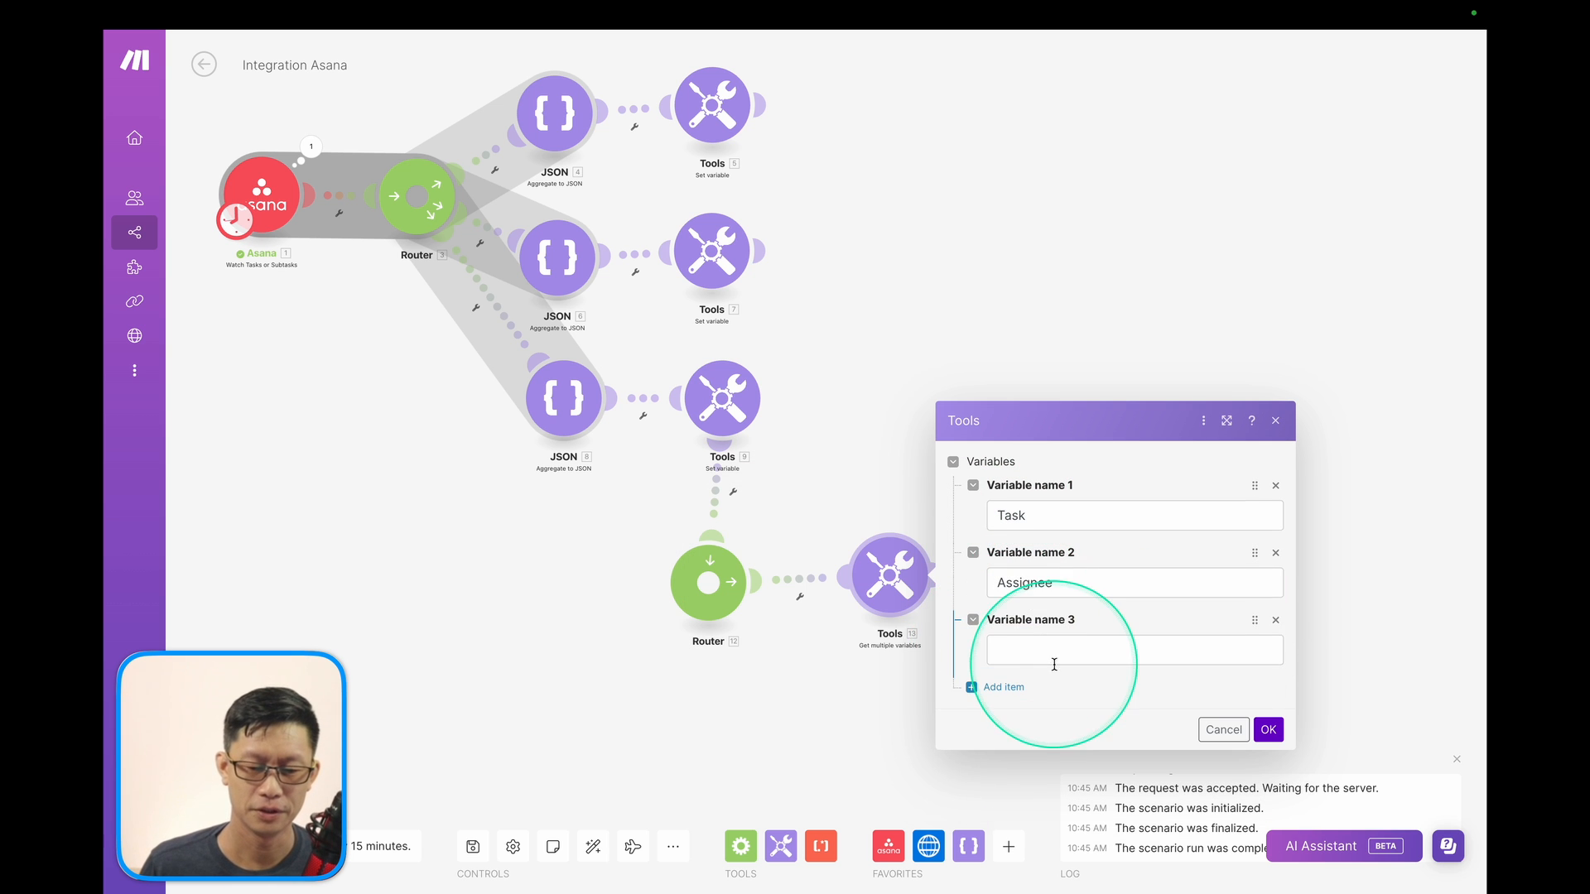
{"action": "left_click", "coordinate": [1050, 651]}
{"action": "type", "text": "Task_ASSIGNED_TO_Employee"}
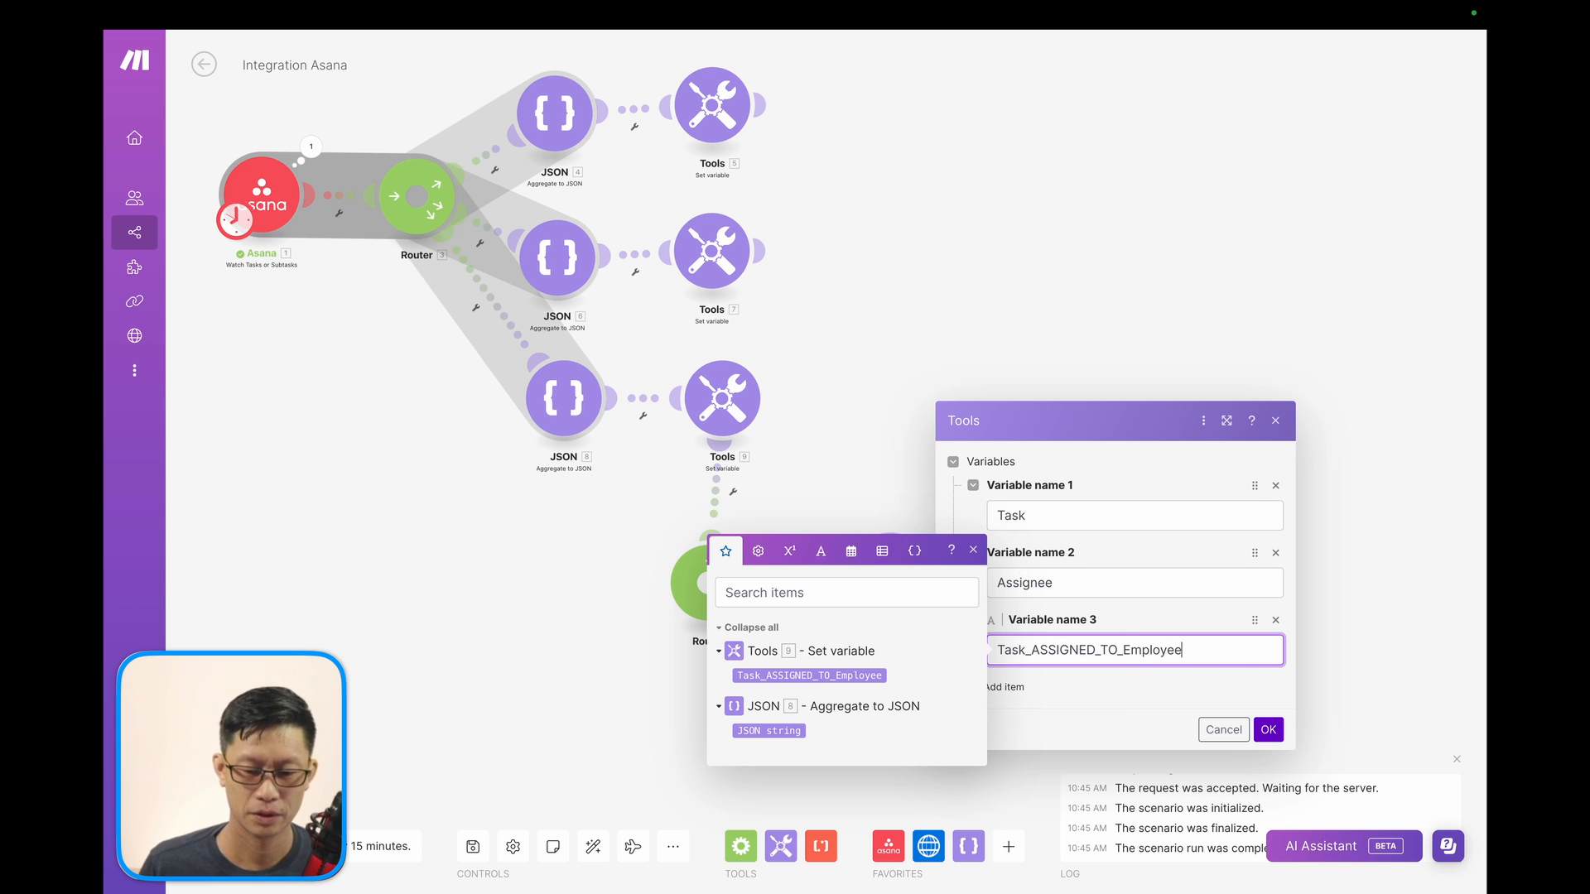
{"action": "left_click", "coordinate": [1269, 729]}
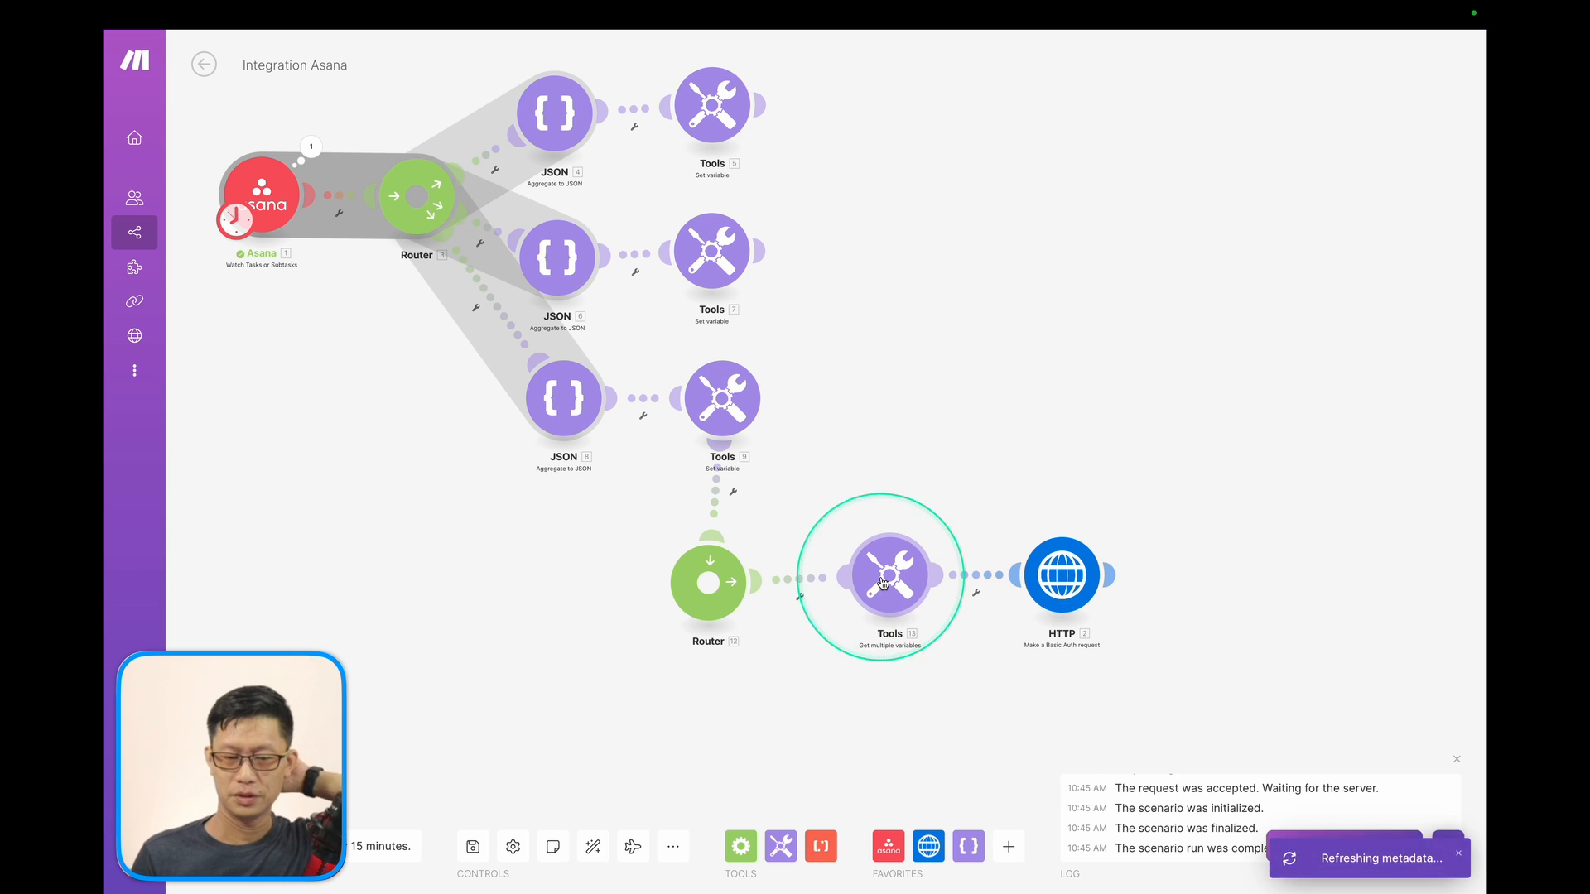
{"action": "left_click", "coordinate": [722, 397]}
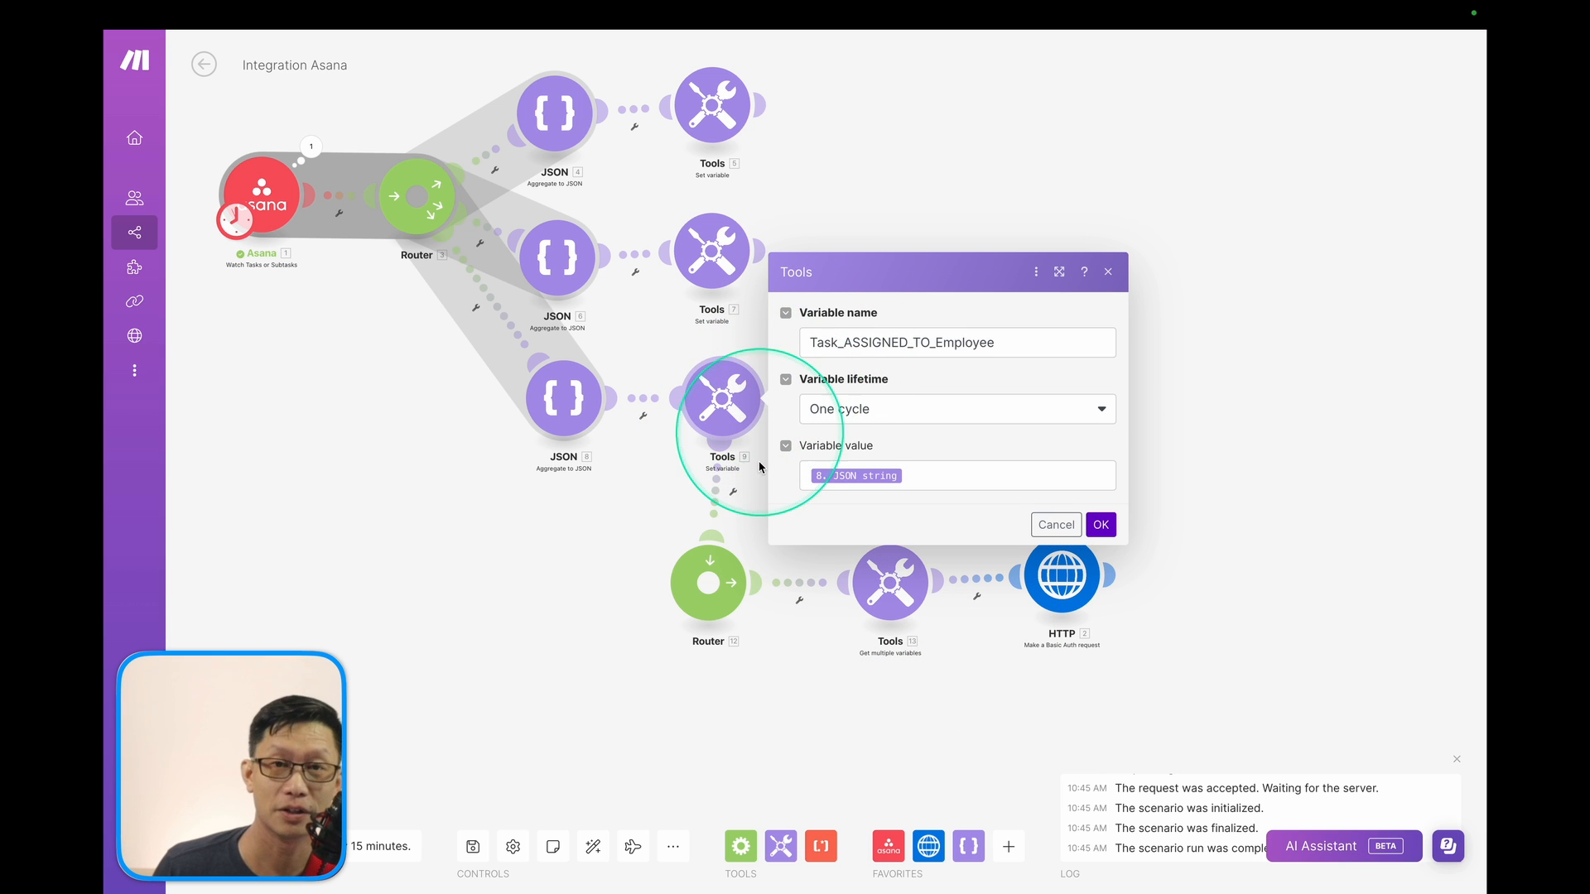
{"action": "left_click", "coordinate": [1324, 443]}
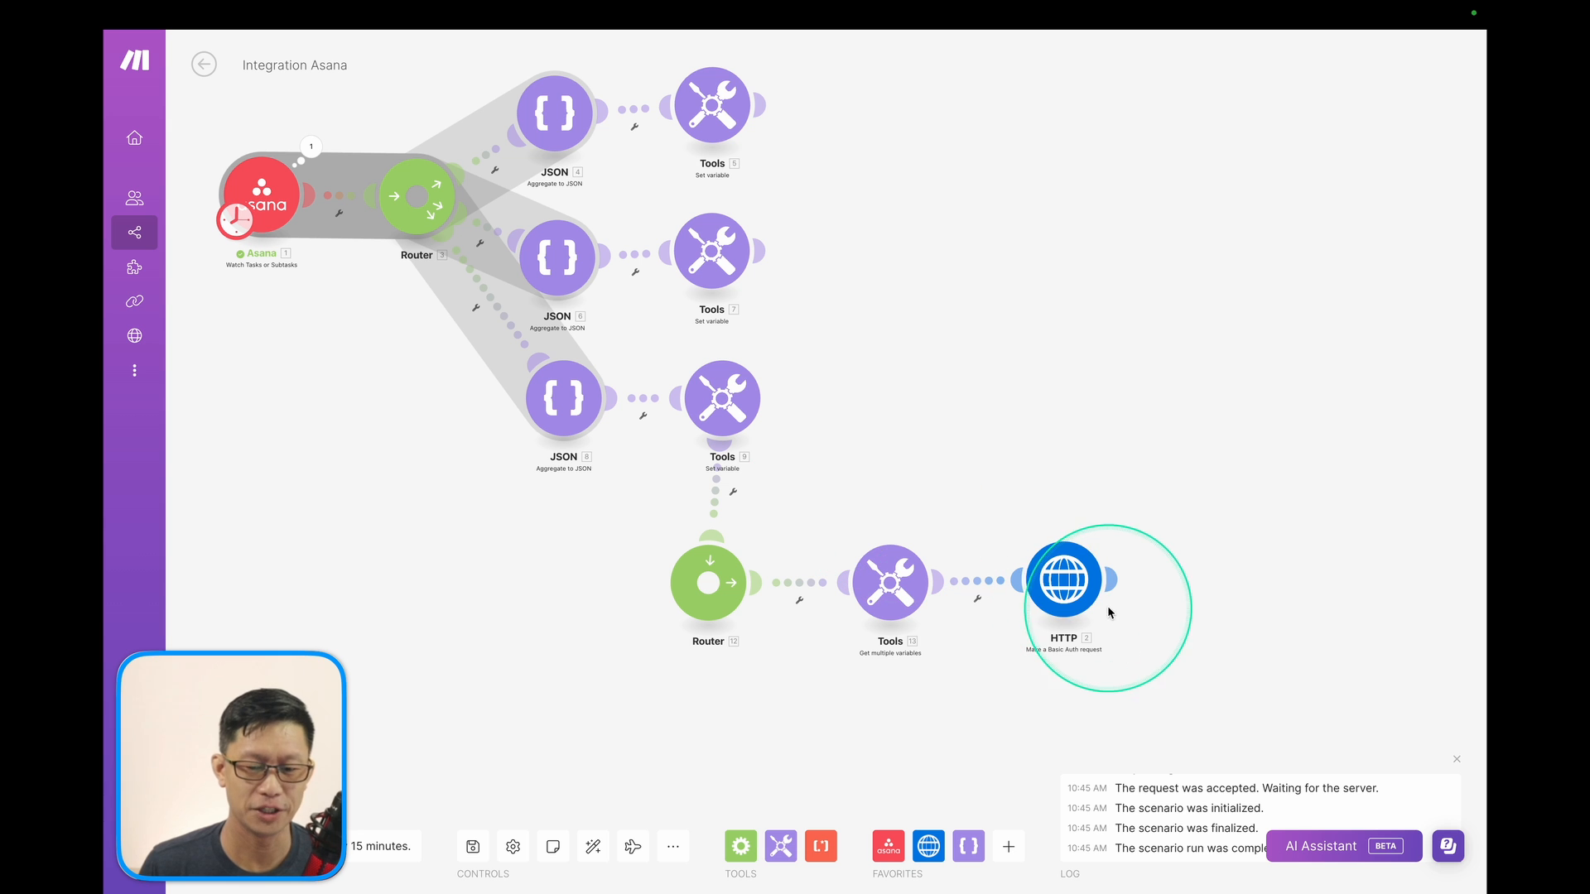
Map the Assignee variable into the Person records of the HTTP request body.
{"action": "left_click", "coordinate": [1065, 588]}
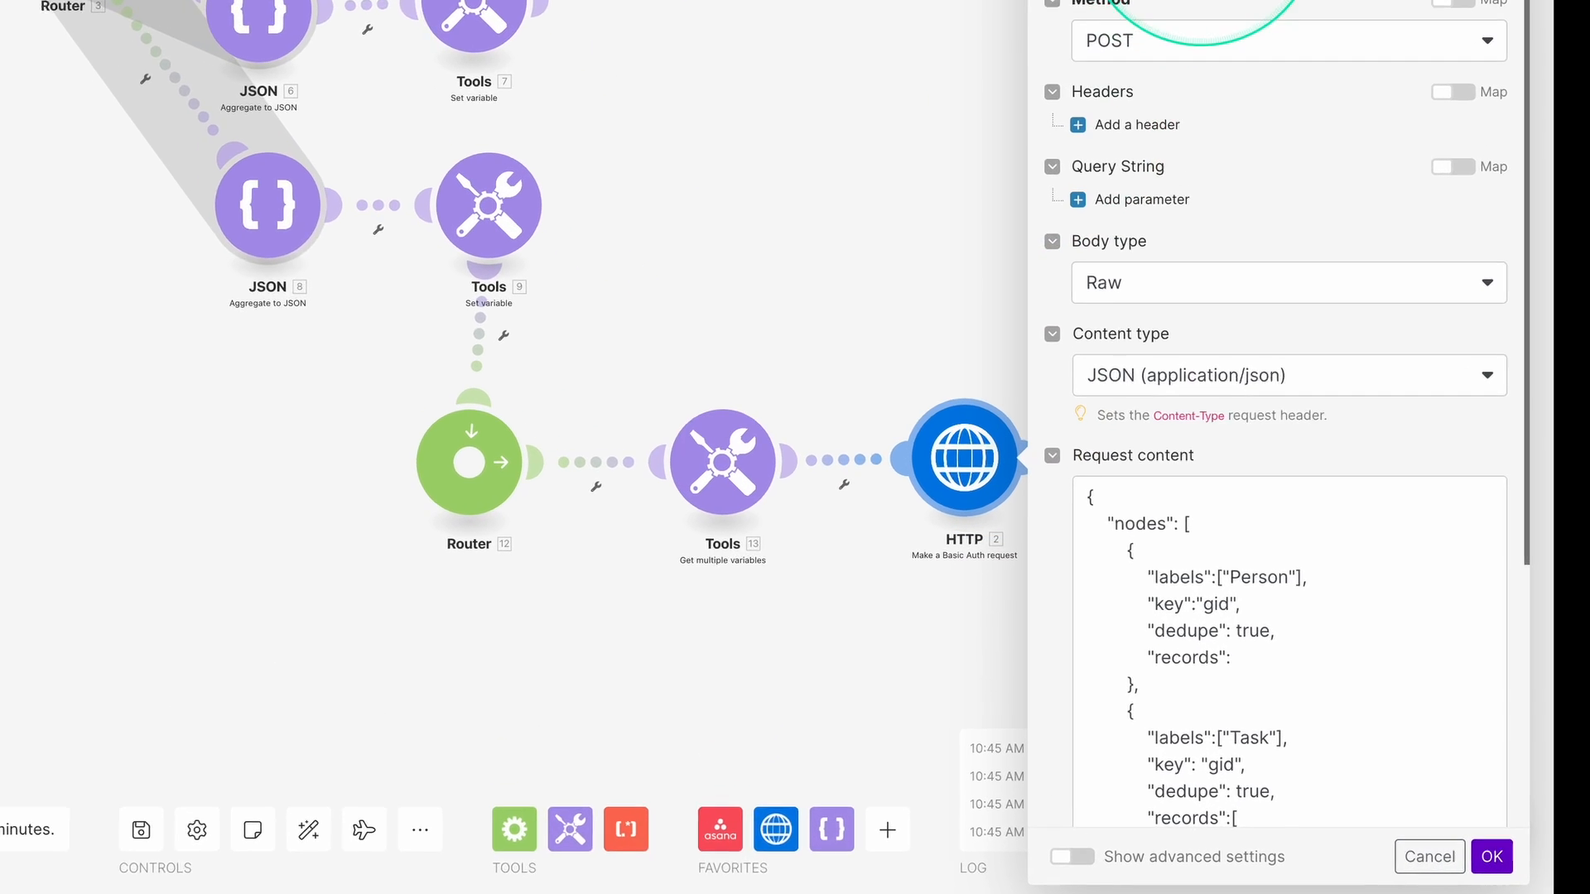
{"action": "scroll", "coordinate": [1236, 569], "scroll_direction": "down", "scroll_amount": 5}
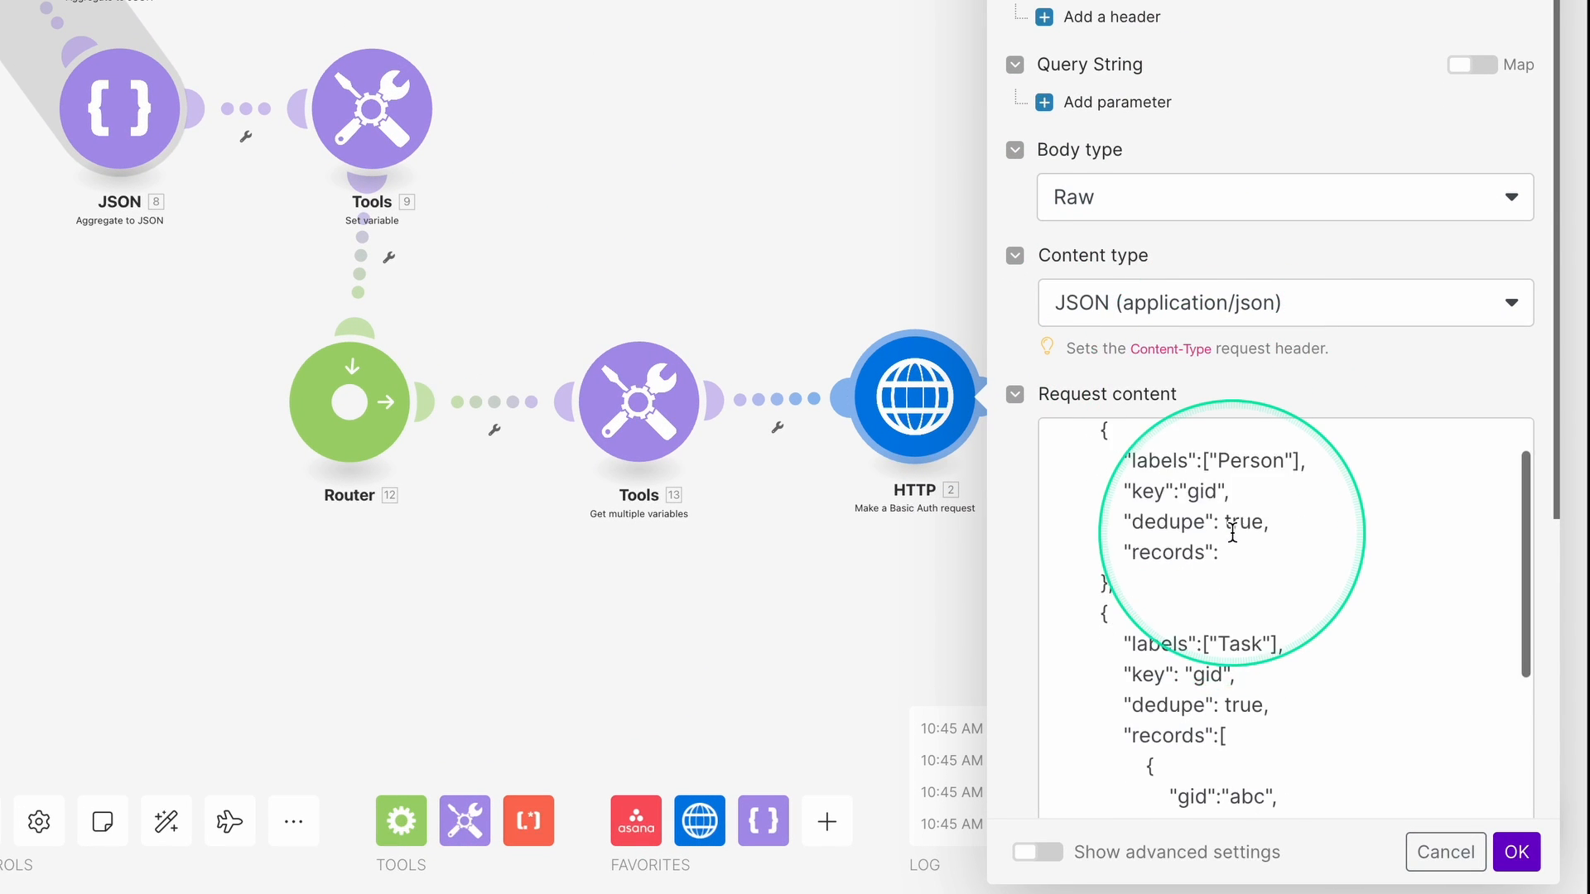
{"action": "scroll", "coordinate": [1226, 523], "scroll_direction": "up", "scroll_amount": 3}
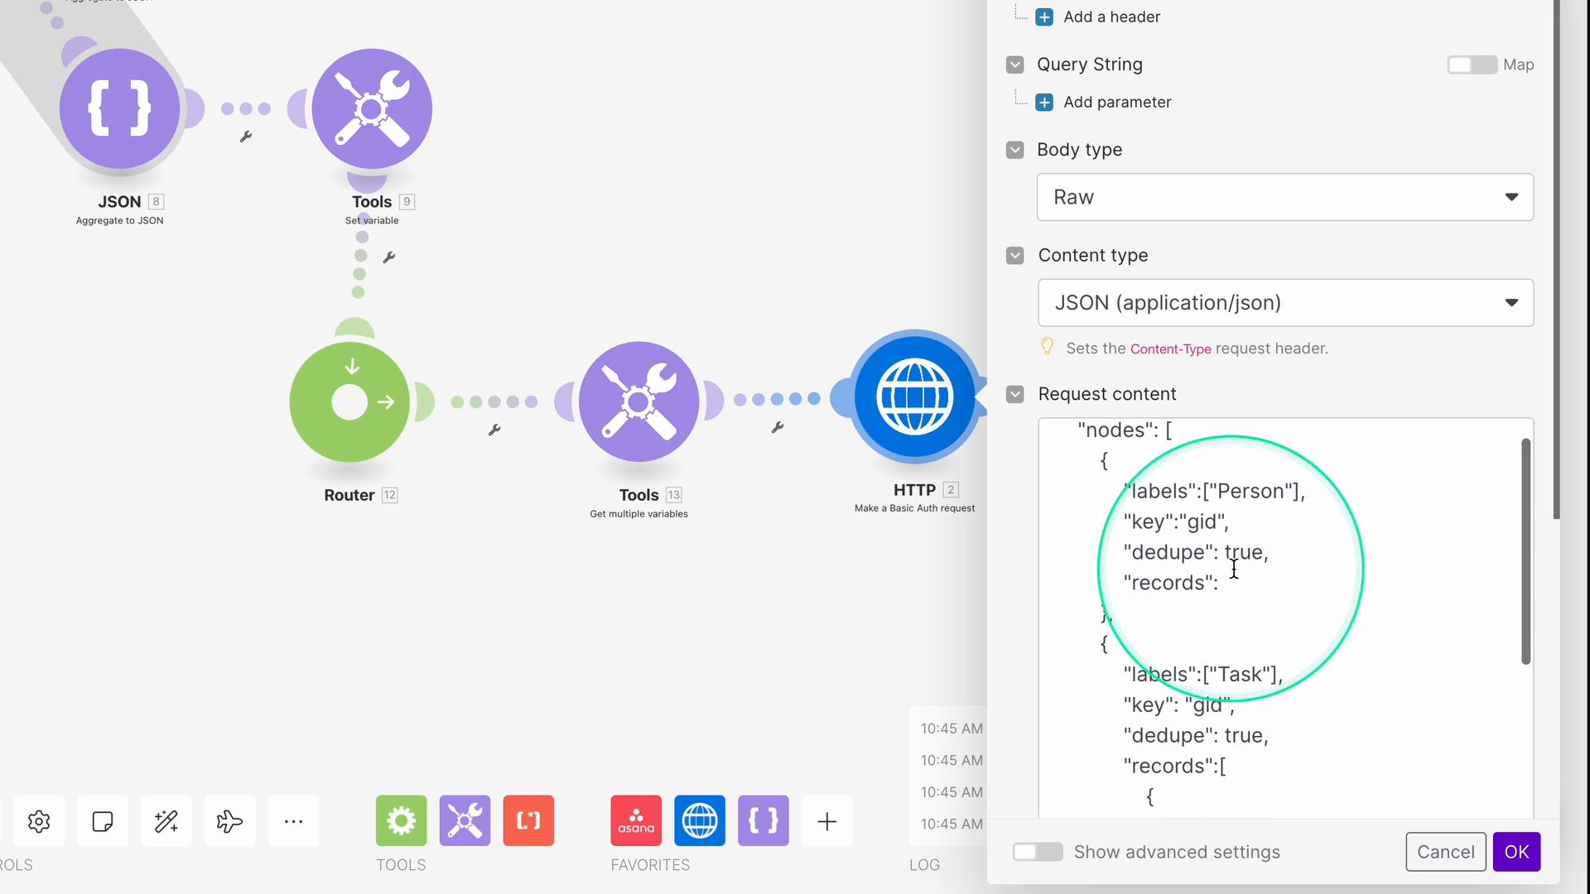
{"action": "left_click", "coordinate": [1341, 580]}
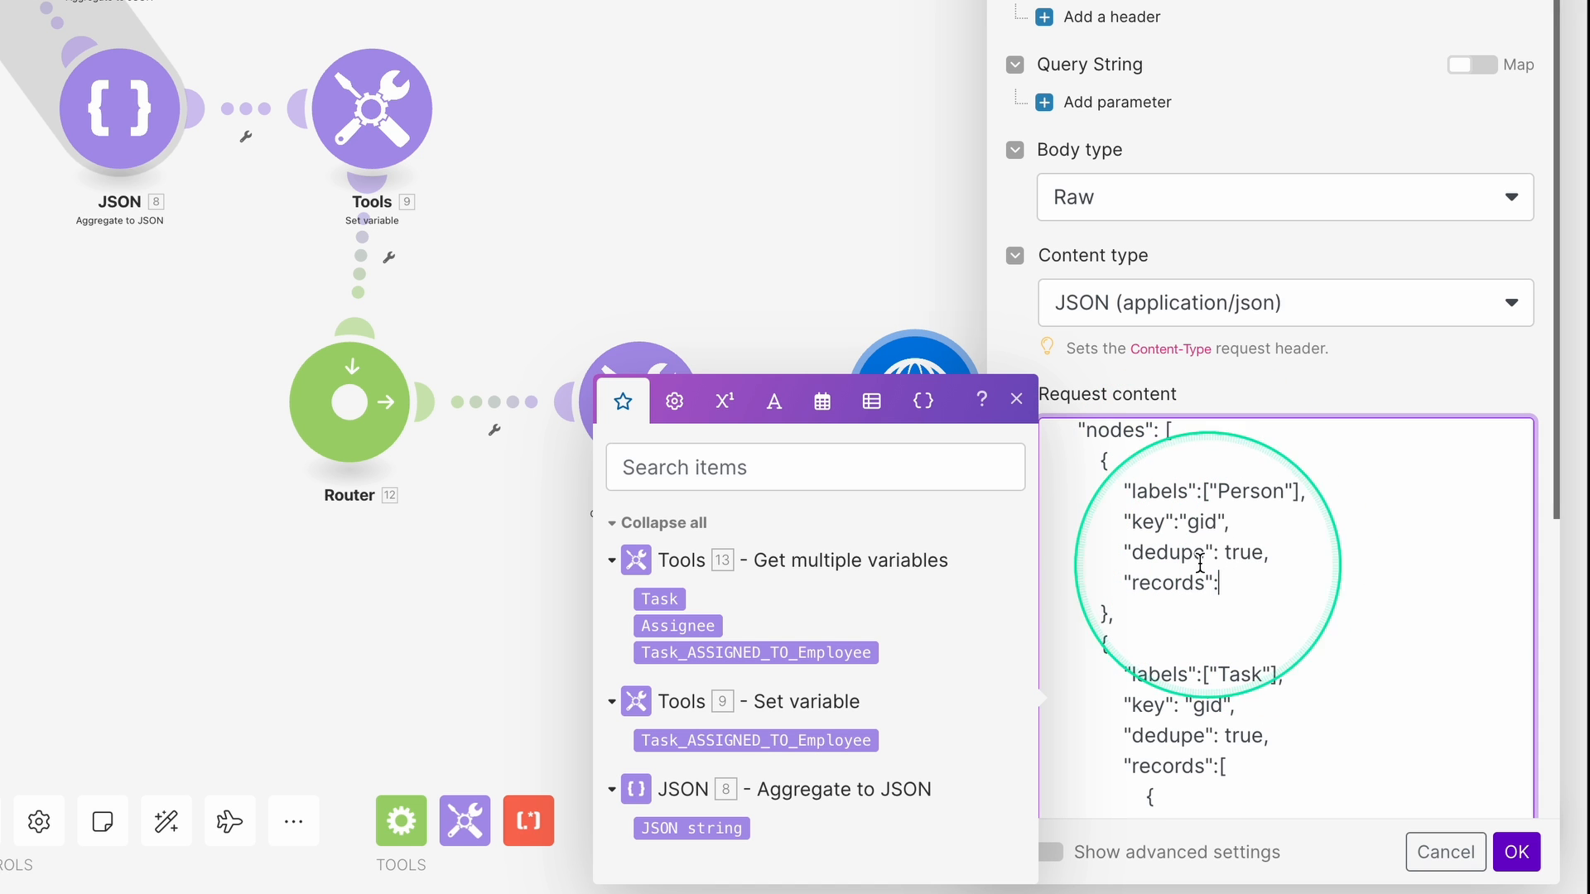
{"action": "left_click", "coordinate": [684, 626]}
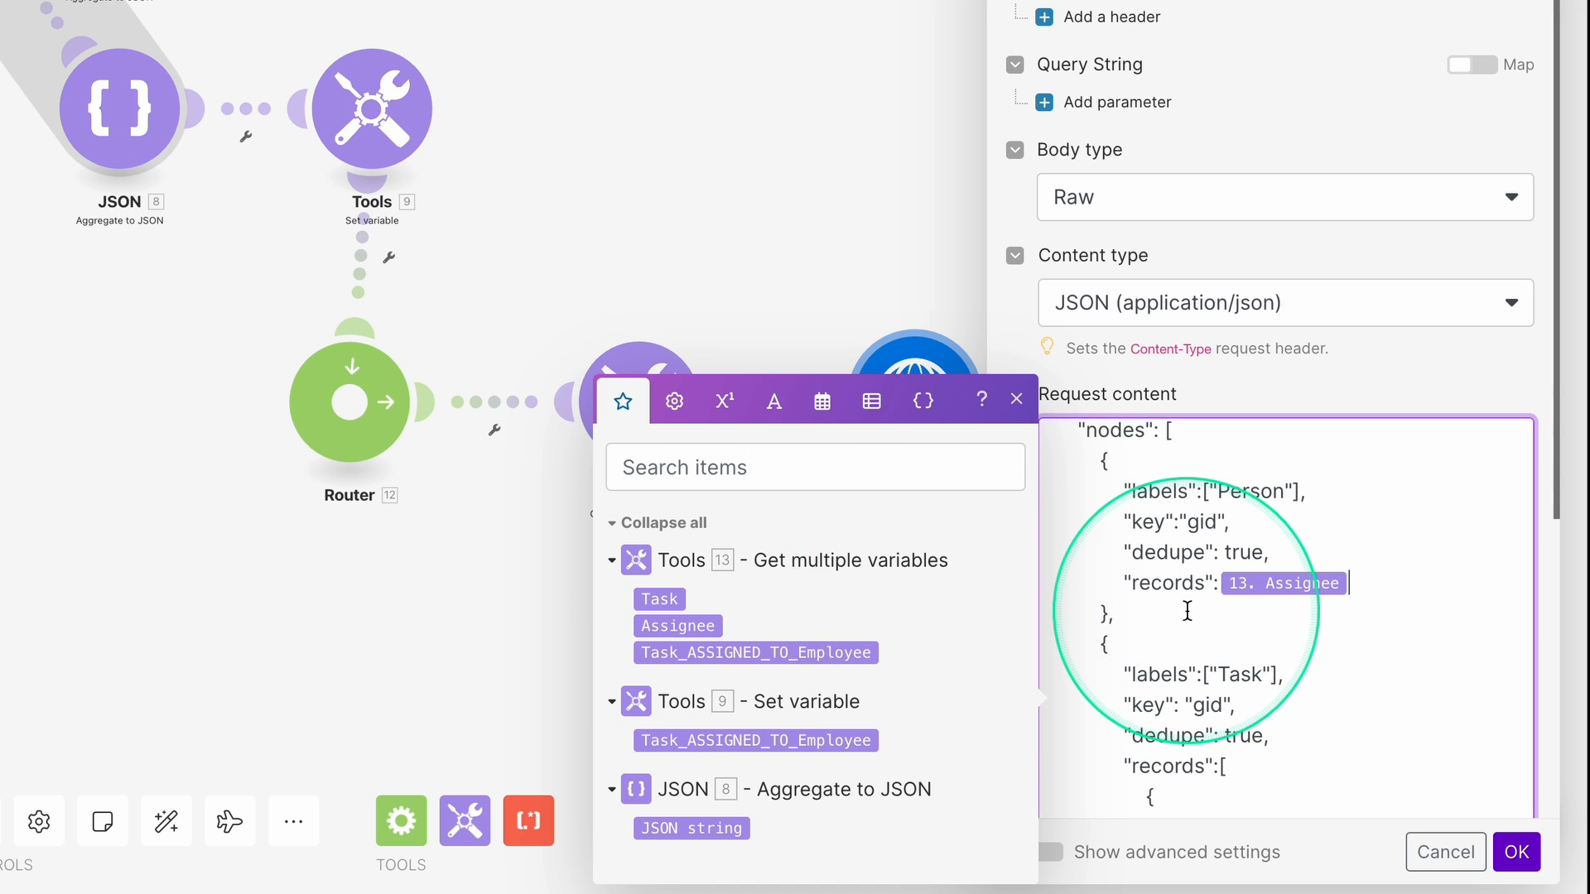
Replace the Task node's sample records array with Task_ASSIGNED_TO_Employee.
{"action": "scroll", "coordinate": [1217, 610], "scroll_direction": "down", "scroll_amount": 2}
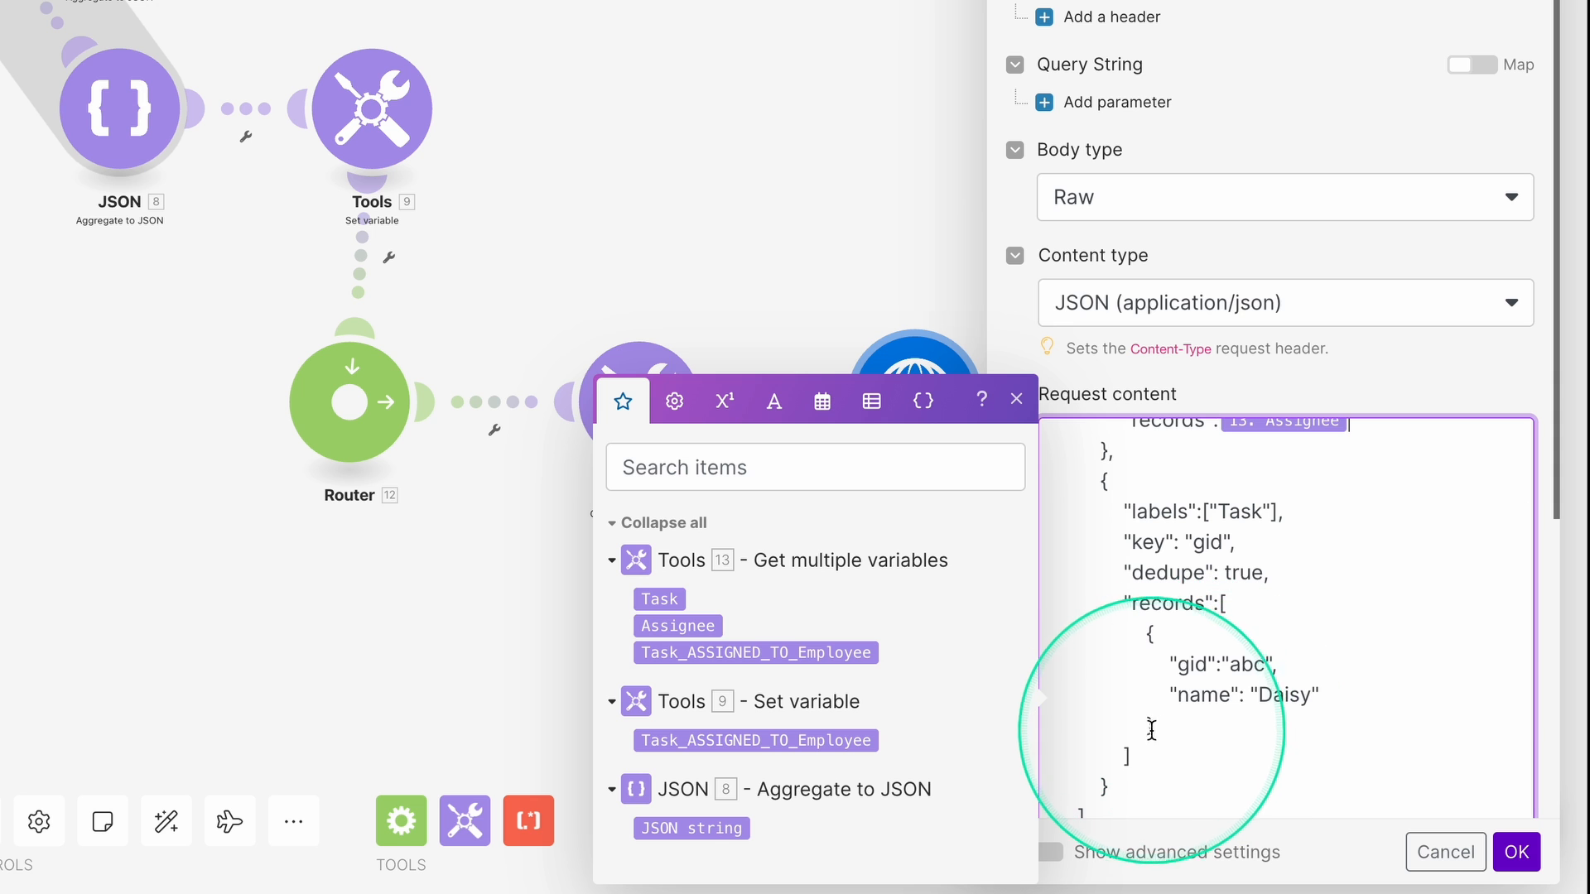
{"action": "left_click_drag", "start_coordinate": [1142, 753], "coordinate": [1215, 606]}
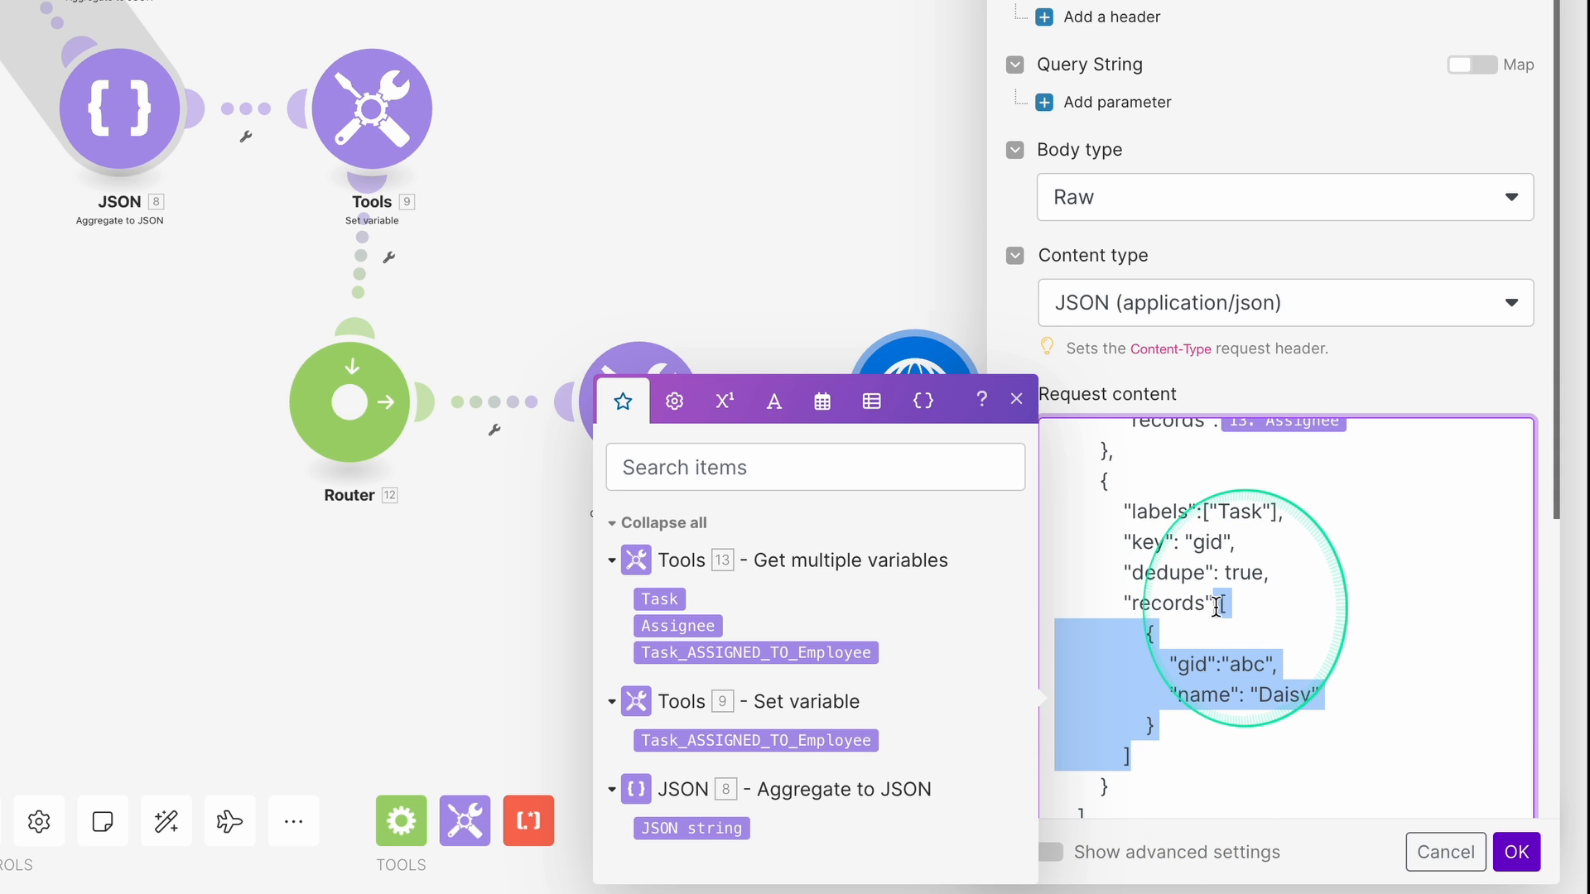
{"action": "key", "text": "BackSpace"}
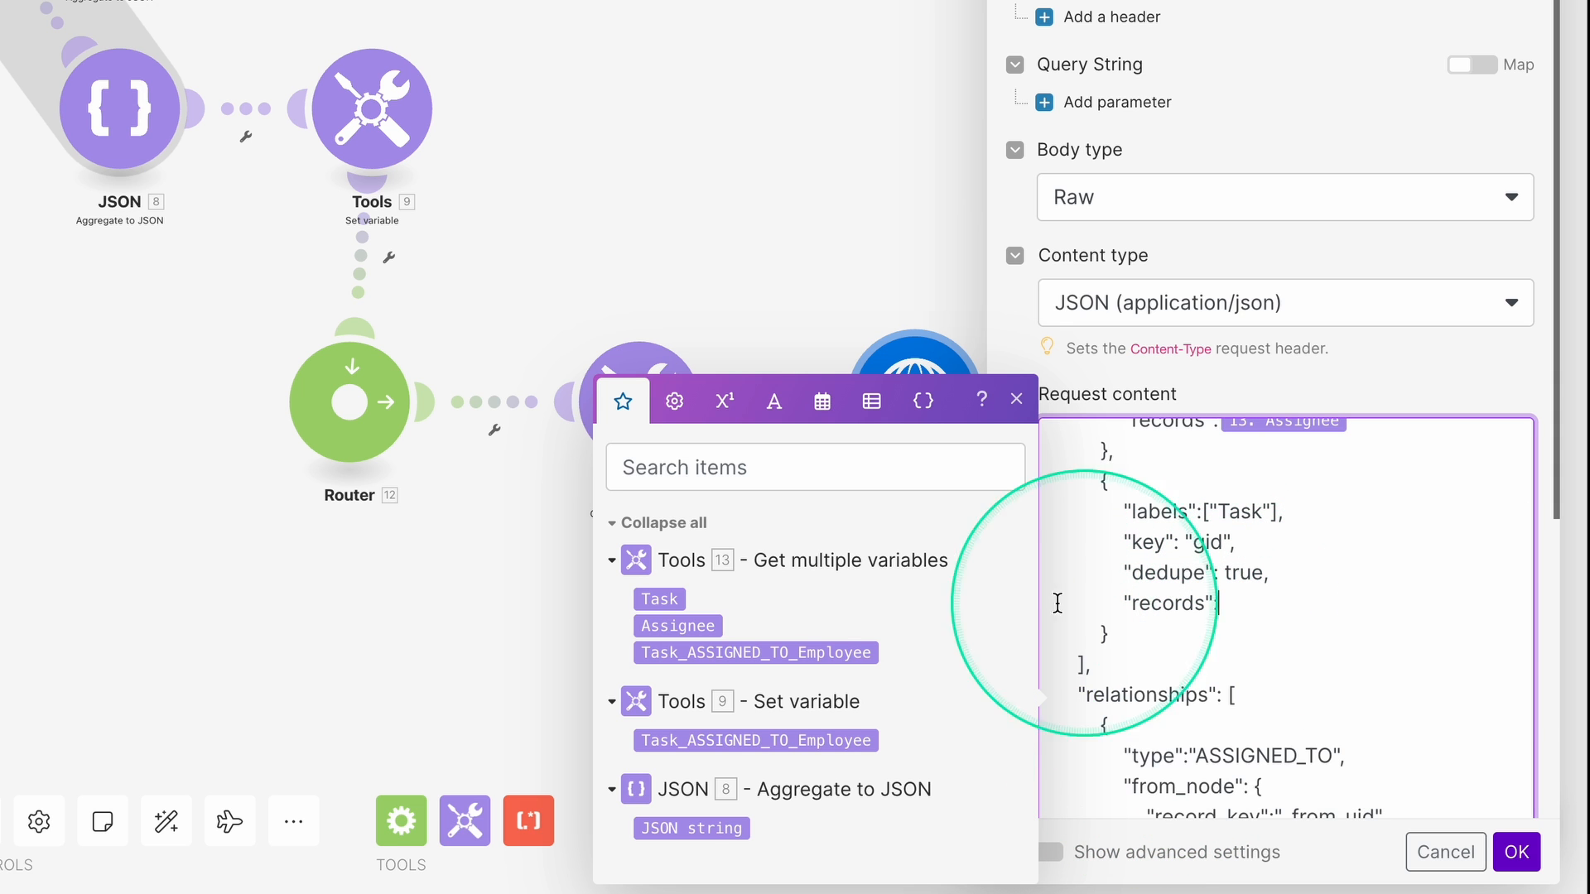
{"action": "left_click", "coordinate": [809, 654]}
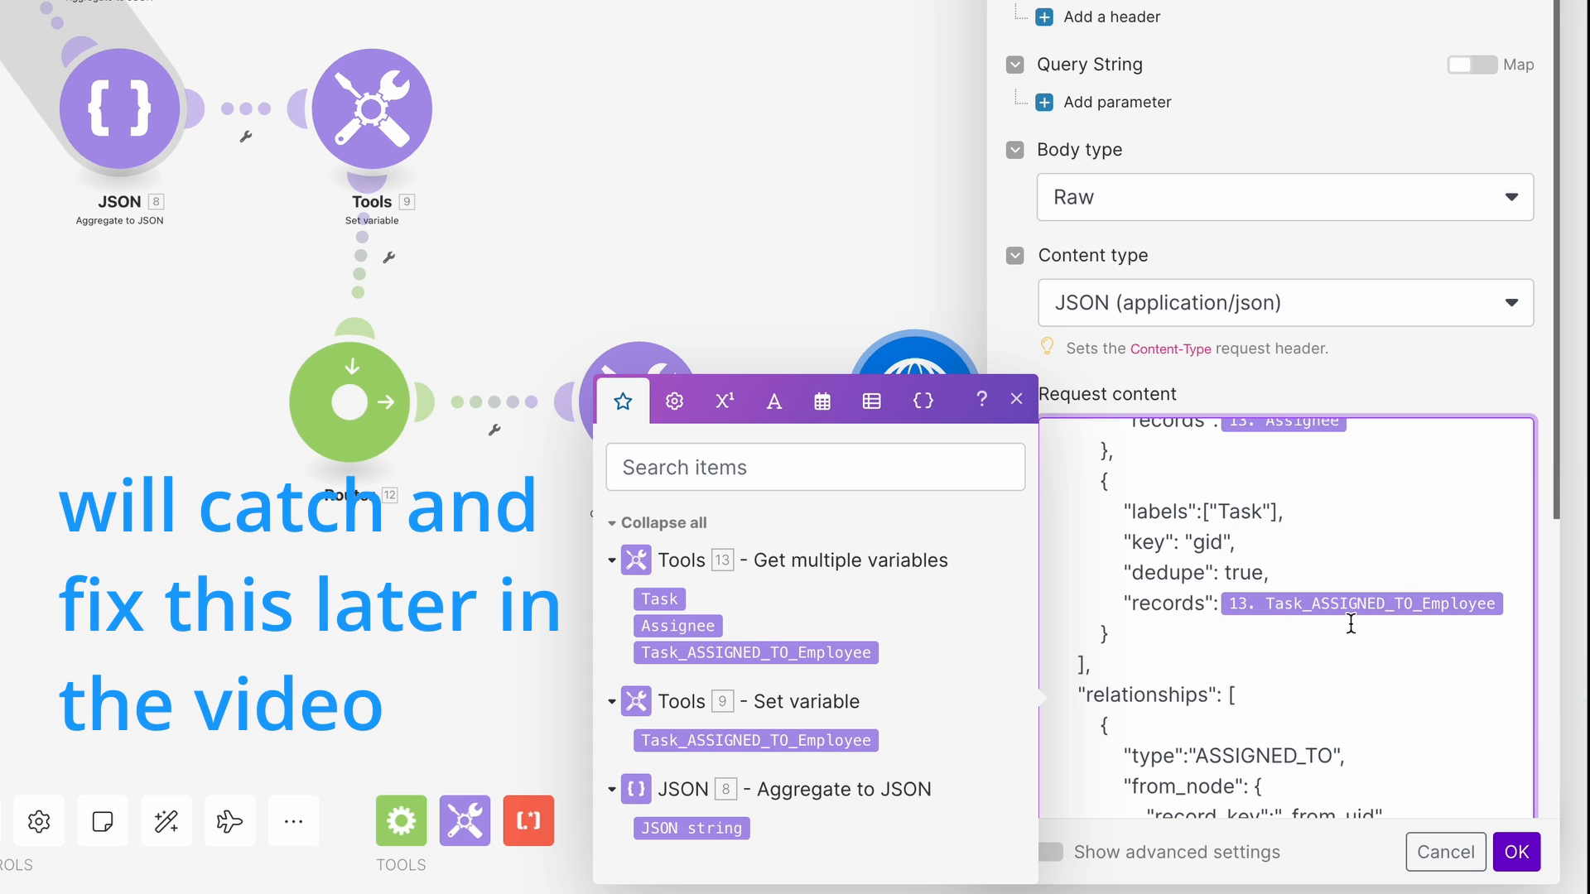
{"action": "left_click", "coordinate": [1297, 634]}
Change the from-node record key from uid to gid in the request body.
{"action": "scroll", "coordinate": [1294, 634], "scroll_direction": "down", "scroll_amount": 3}
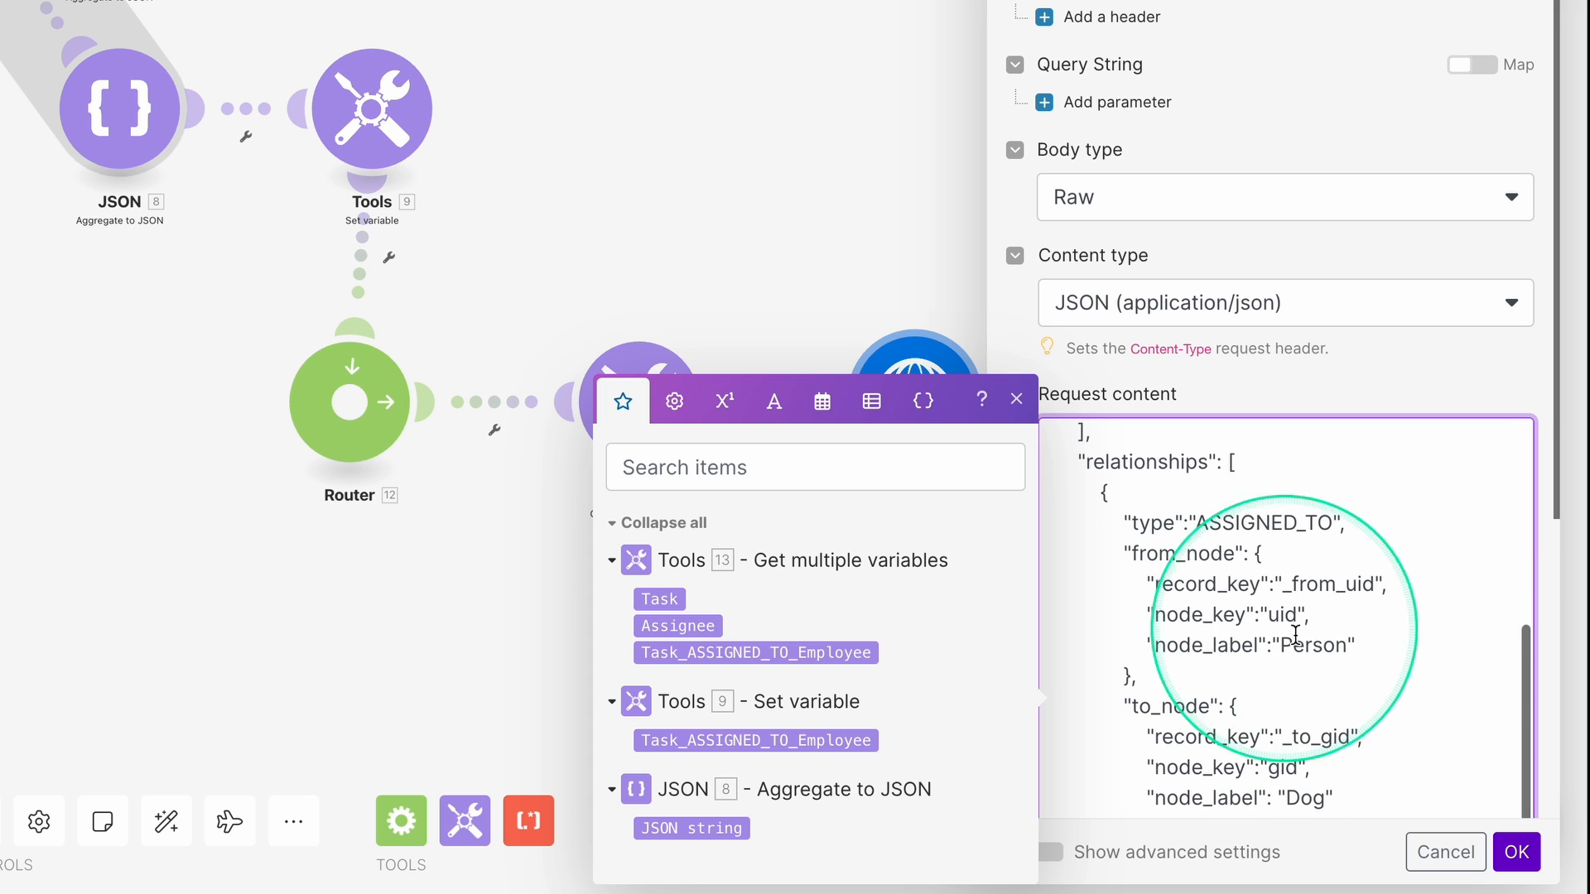
{"action": "double_click", "coordinate": [1320, 586]}
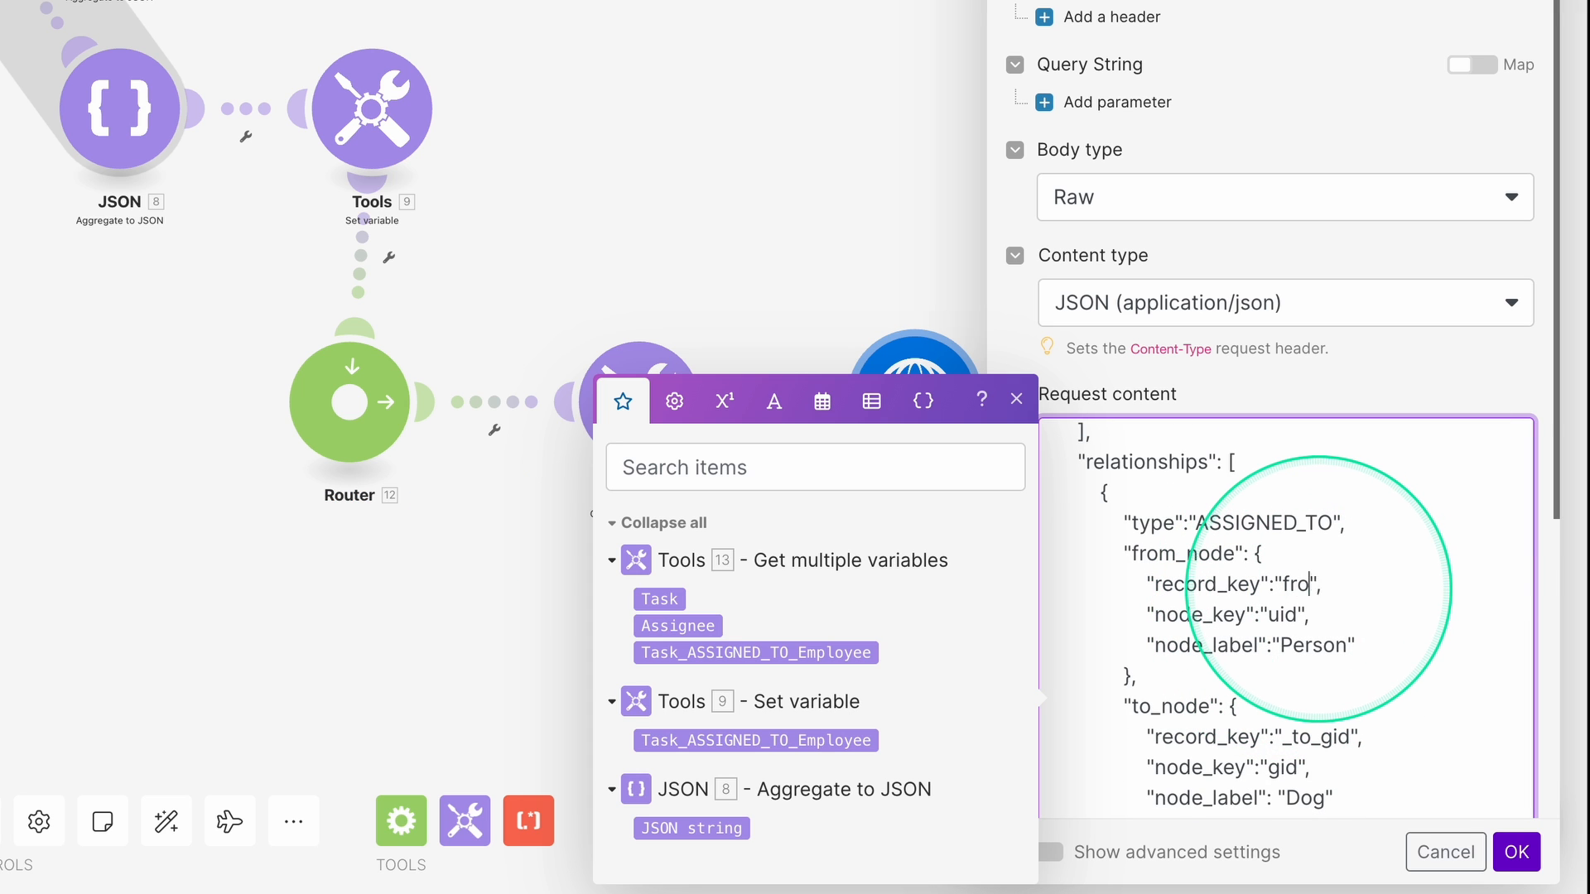
{"action": "double_click", "coordinate": [1281, 615]}
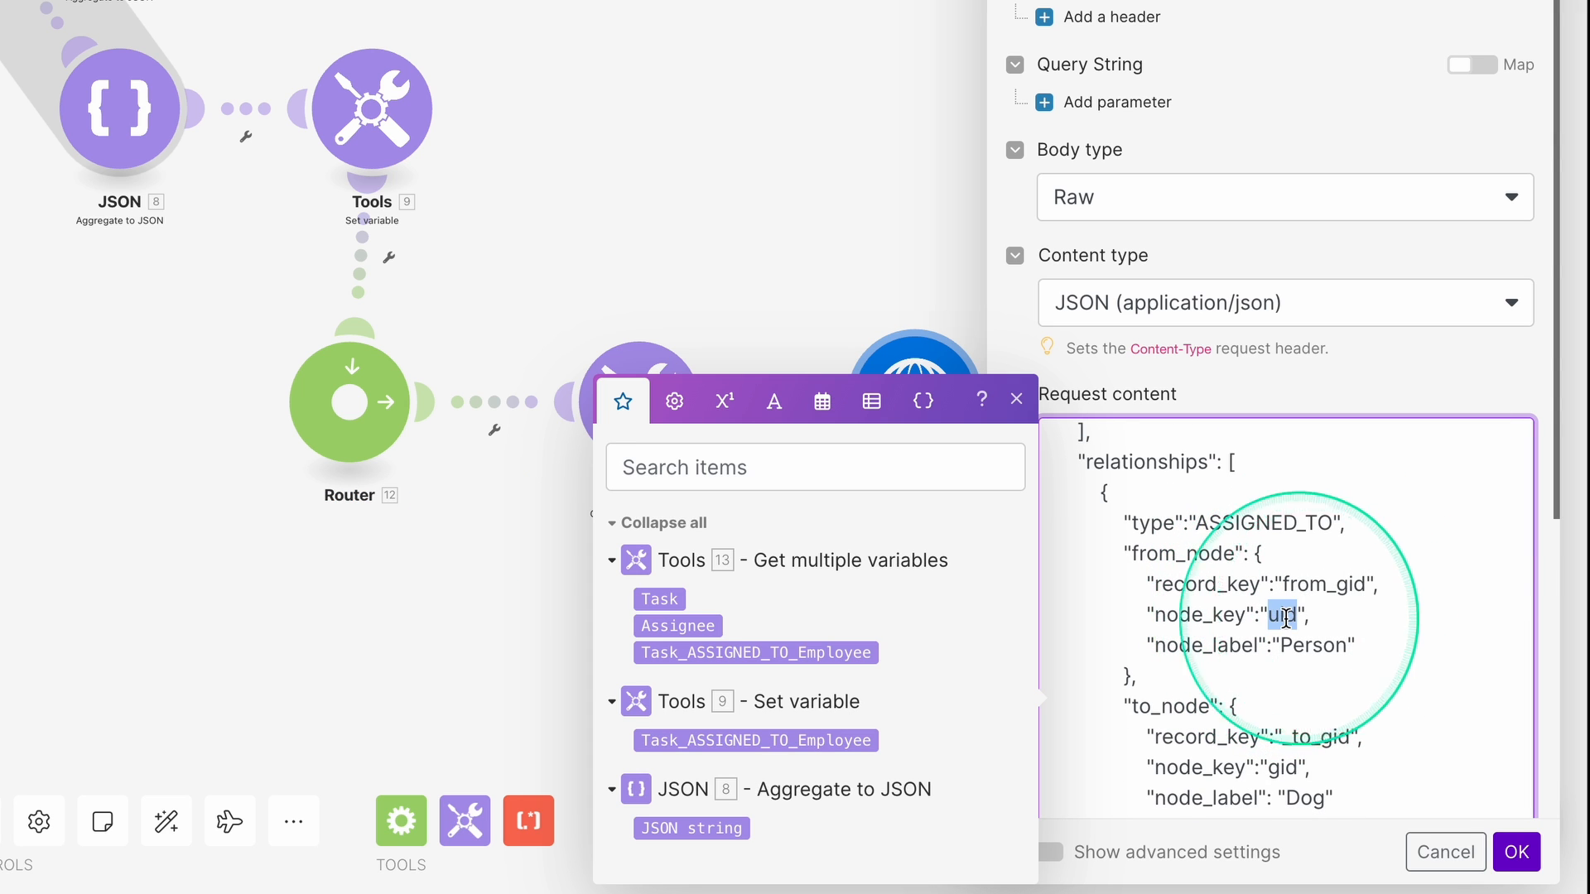
{"action": "type", "text": "gid"}
{"action": "scroll", "coordinate": [1348, 539], "scroll_direction": "down", "scroll_amount": 2}
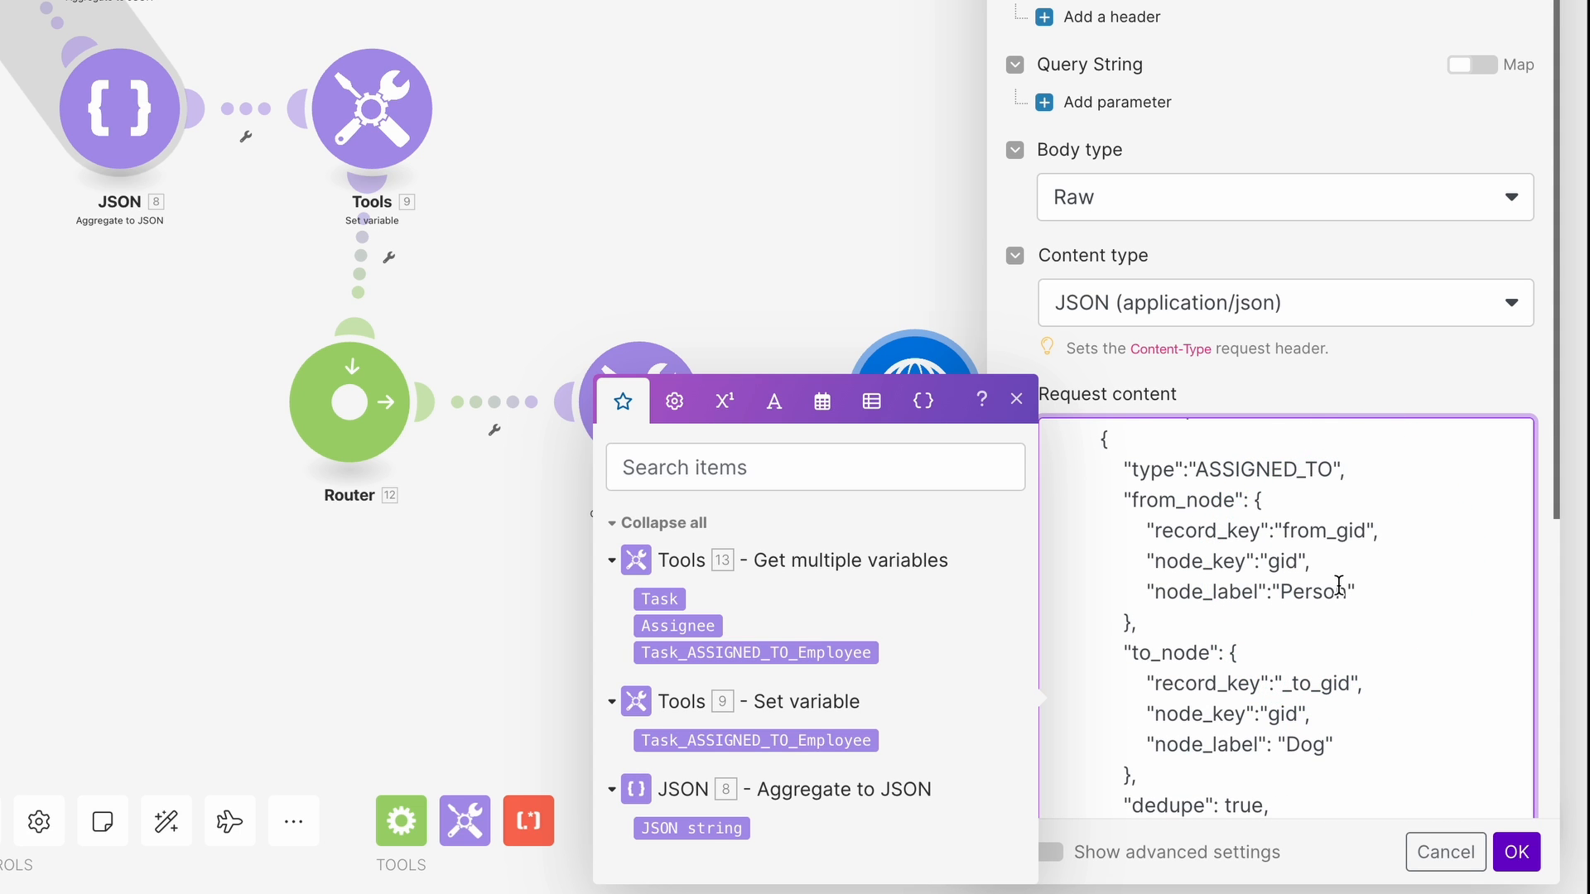
{"action": "left_click", "coordinate": [1333, 570]}
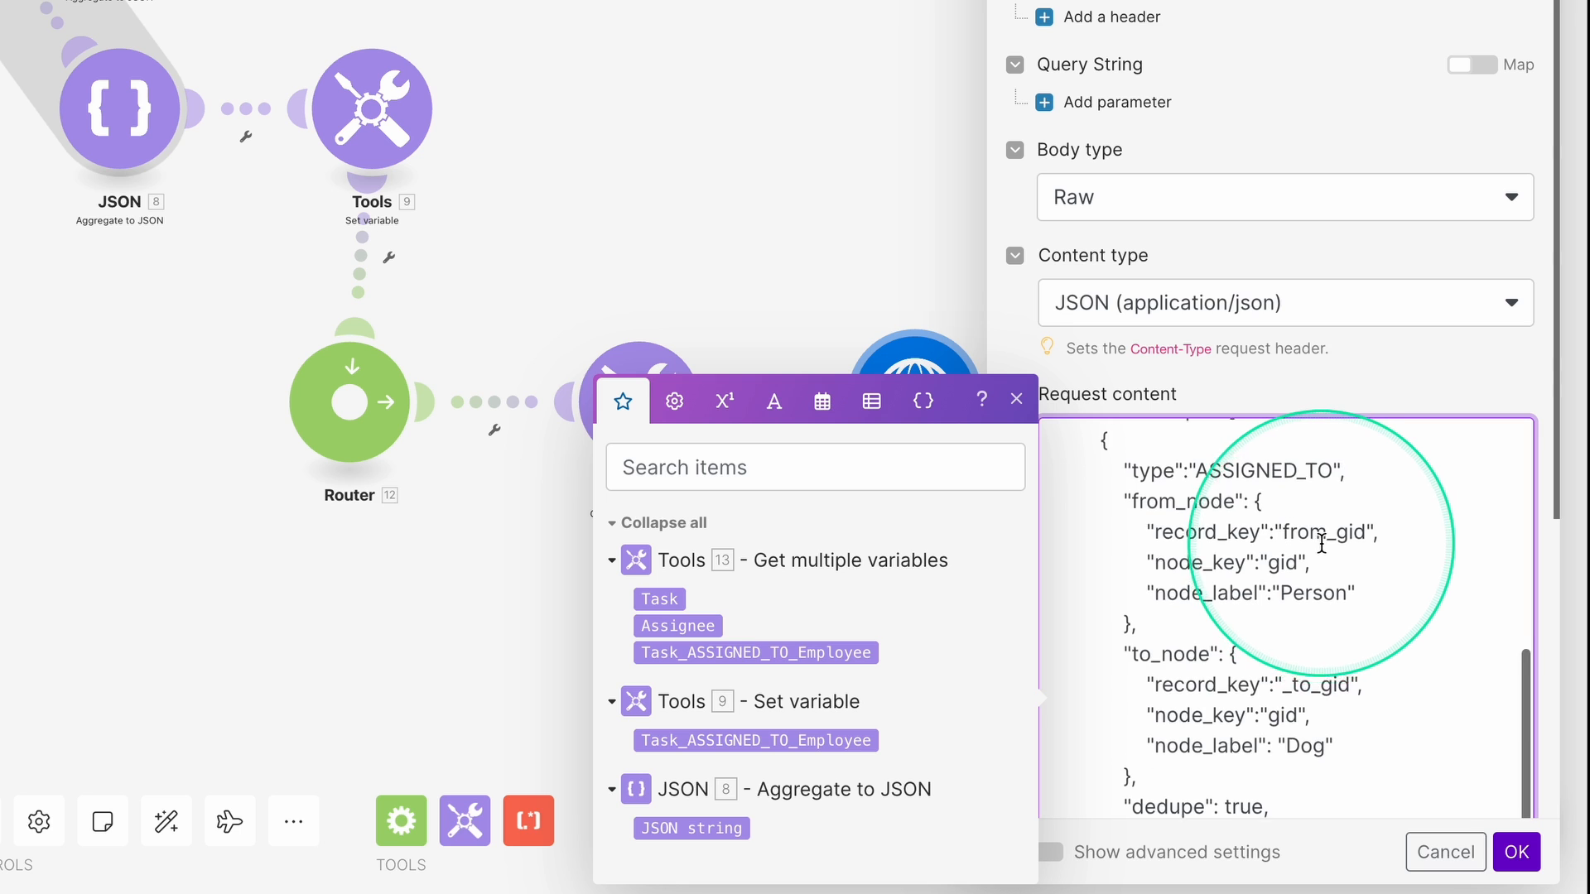
{"action": "scroll", "coordinate": [1322, 544], "scroll_direction": "up", "scroll_amount": 1}
{"action": "scroll", "coordinate": [1328, 550], "scroll_direction": "down", "scroll_amount": 1}
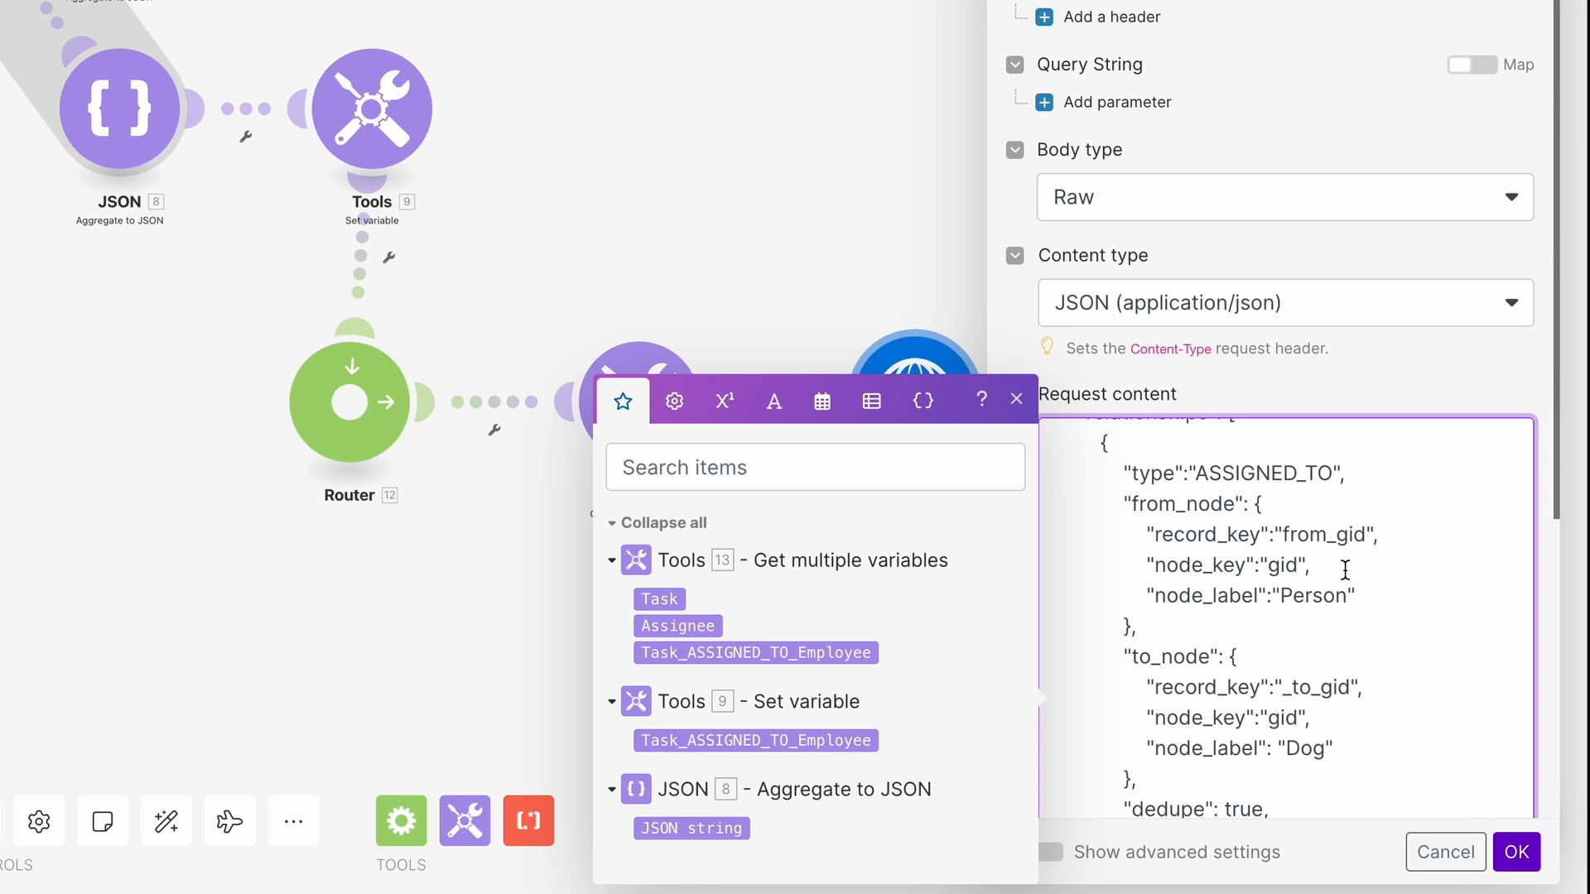
Revise the Person from-node label, the to-node record key, and the Dog to-node label.
{"action": "double_click", "coordinate": [1311, 598]}
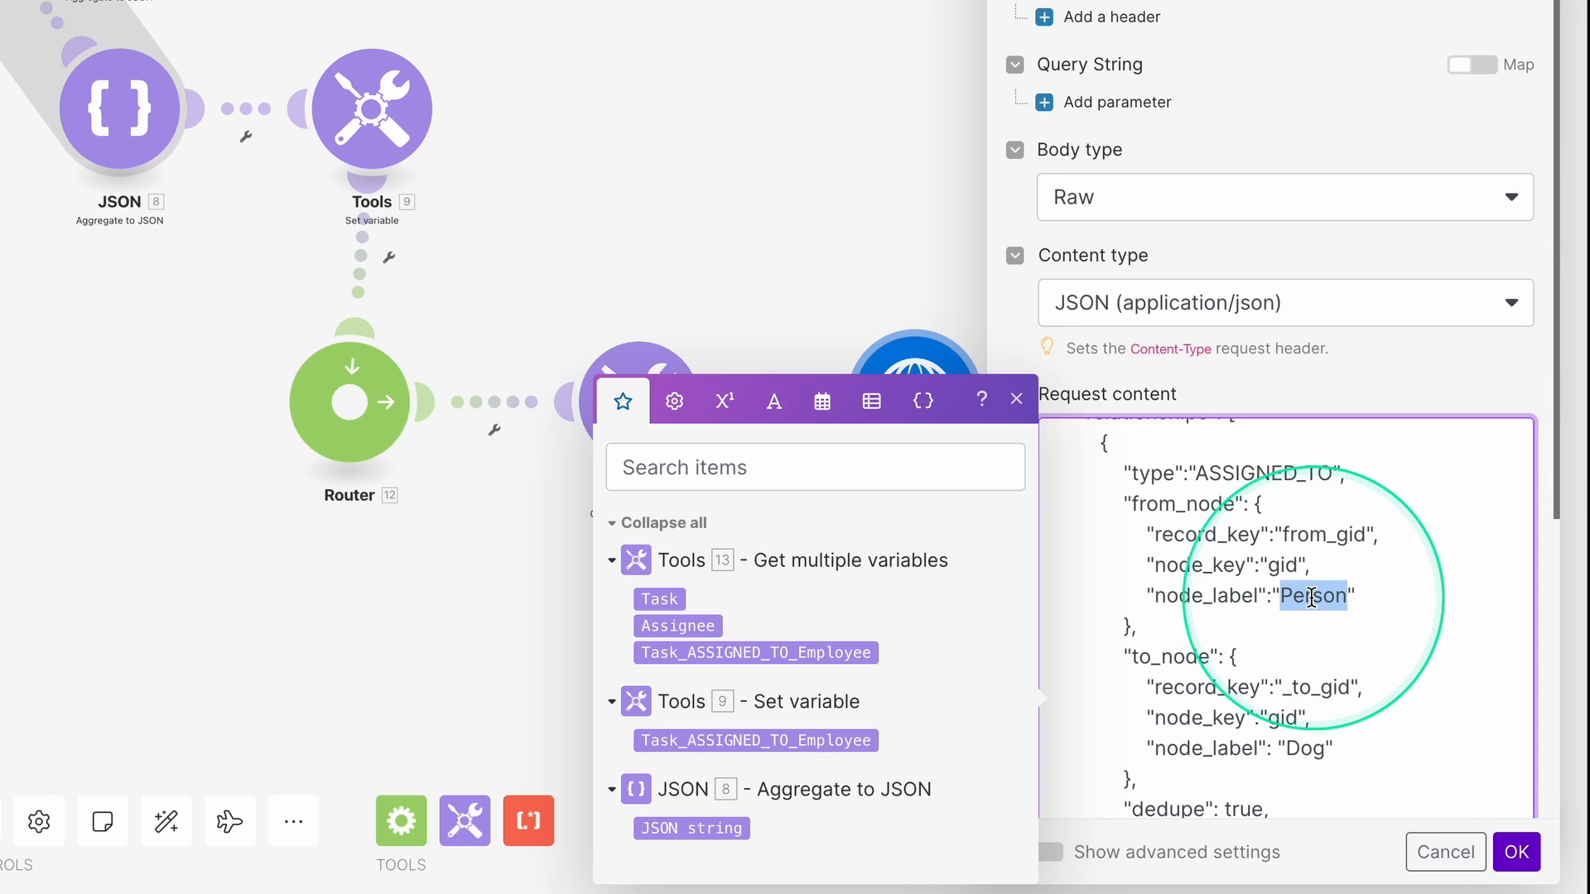
{"action": "scroll", "coordinate": [1310, 598], "scroll_direction": "down", "scroll_amount": 1}
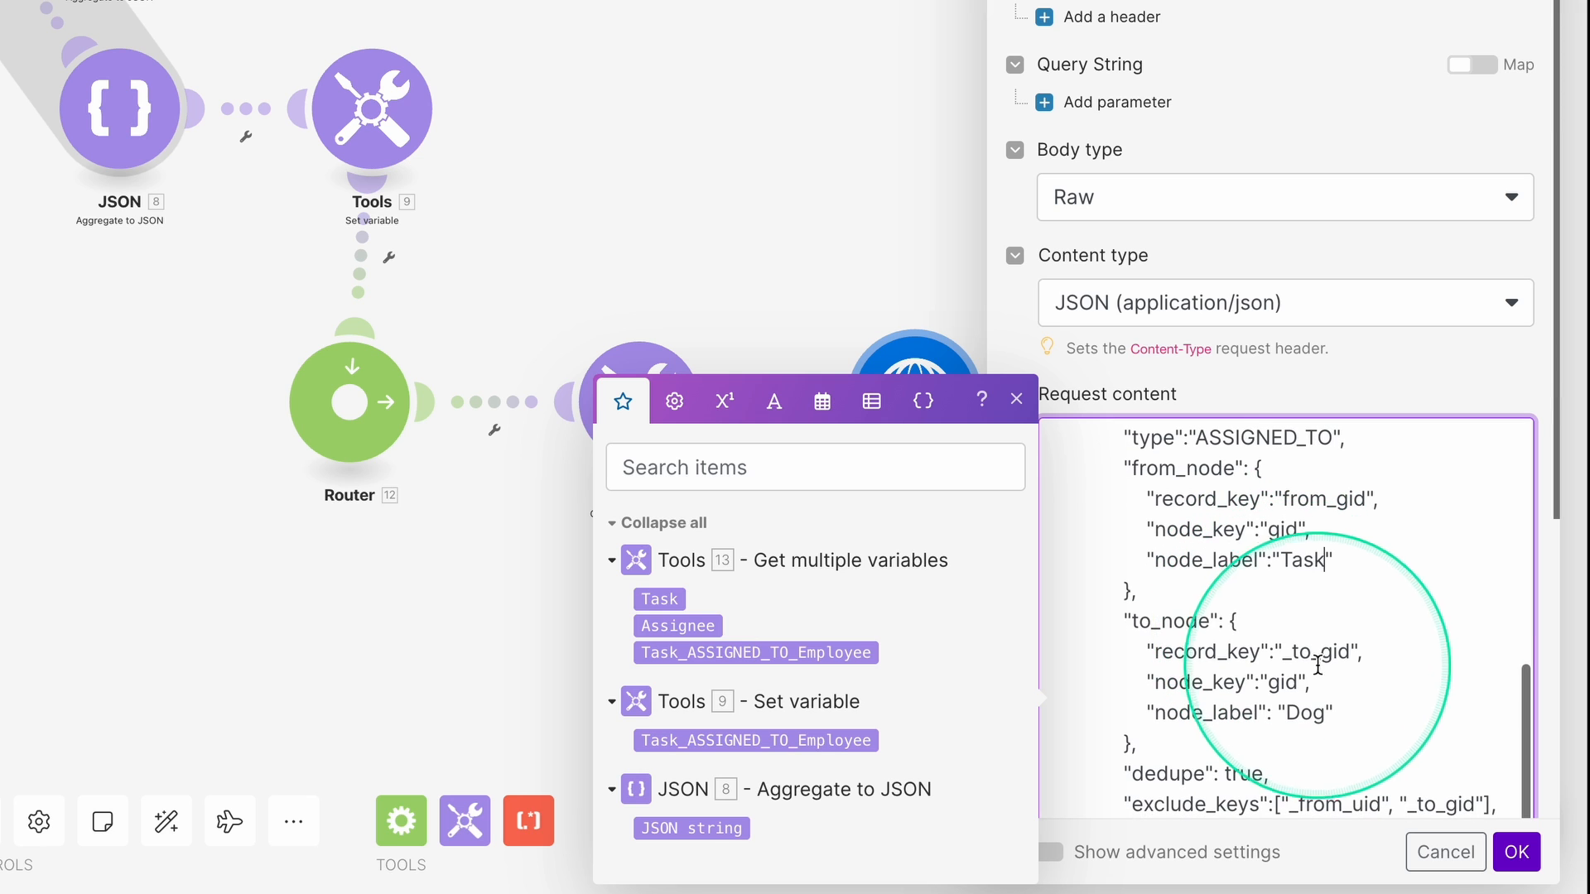
{"action": "double_click", "coordinate": [1317, 653]}
{"action": "type", "text": "t"}
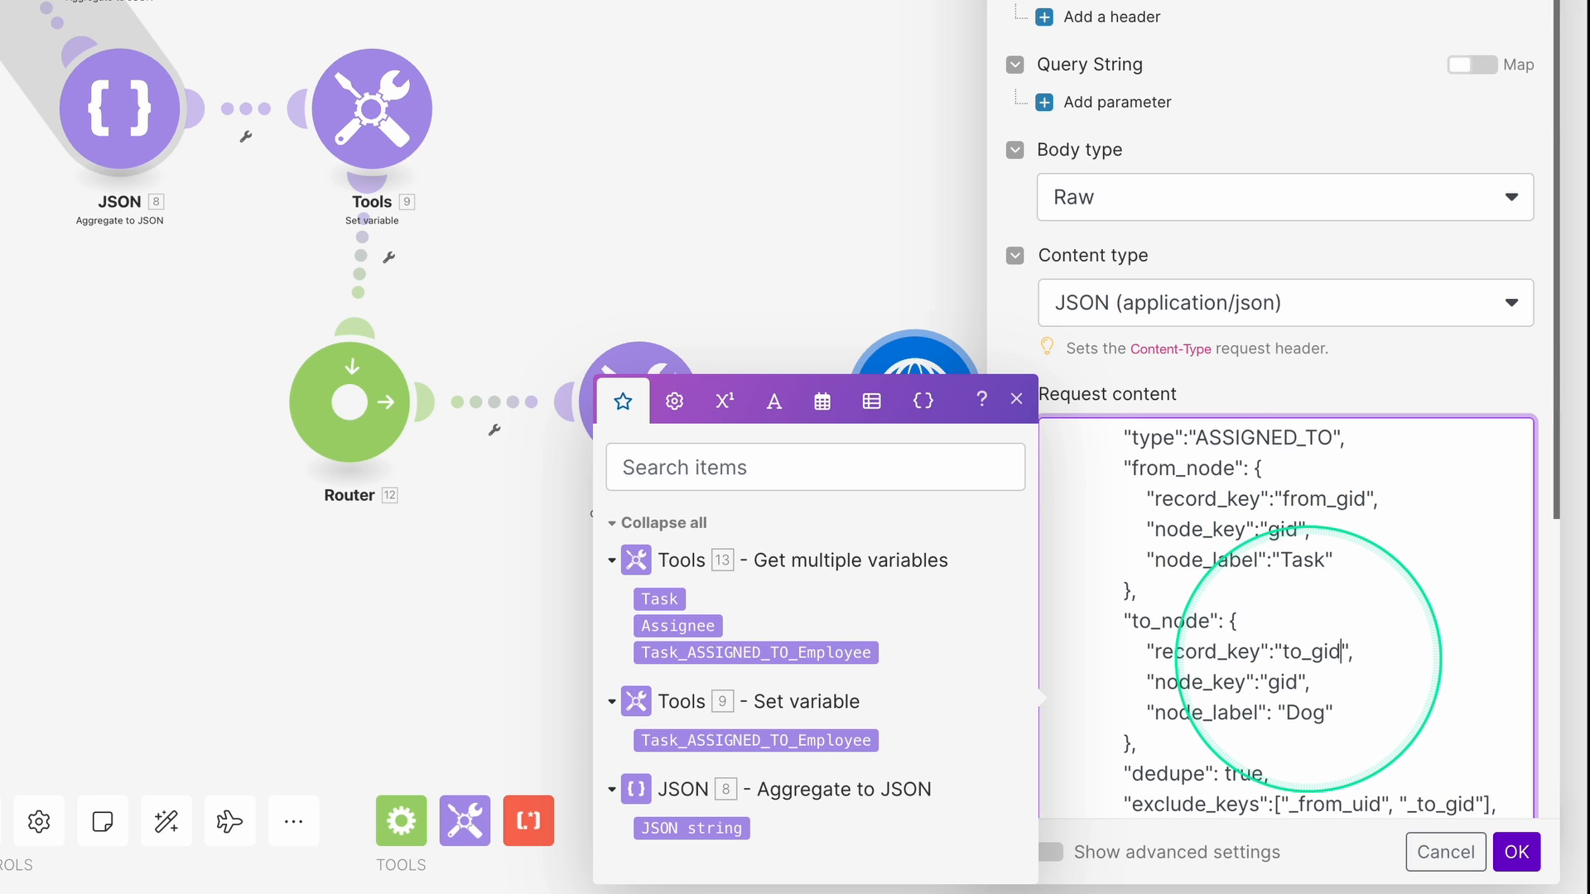
{"action": "double_click", "coordinate": [1307, 714]}
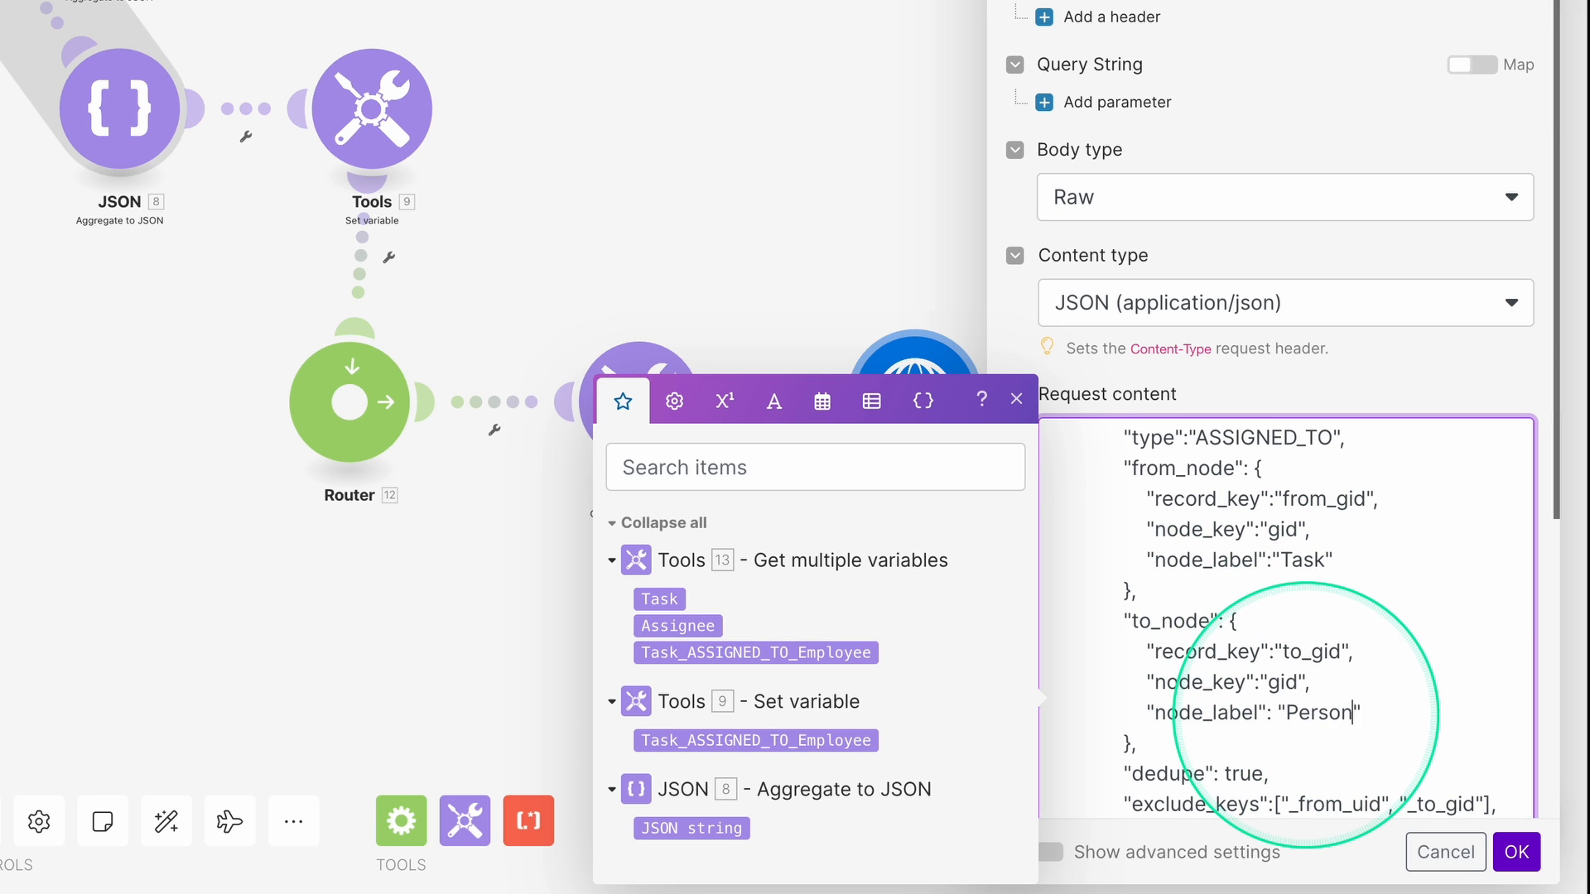
{"action": "left_click", "coordinate": [1332, 626]}
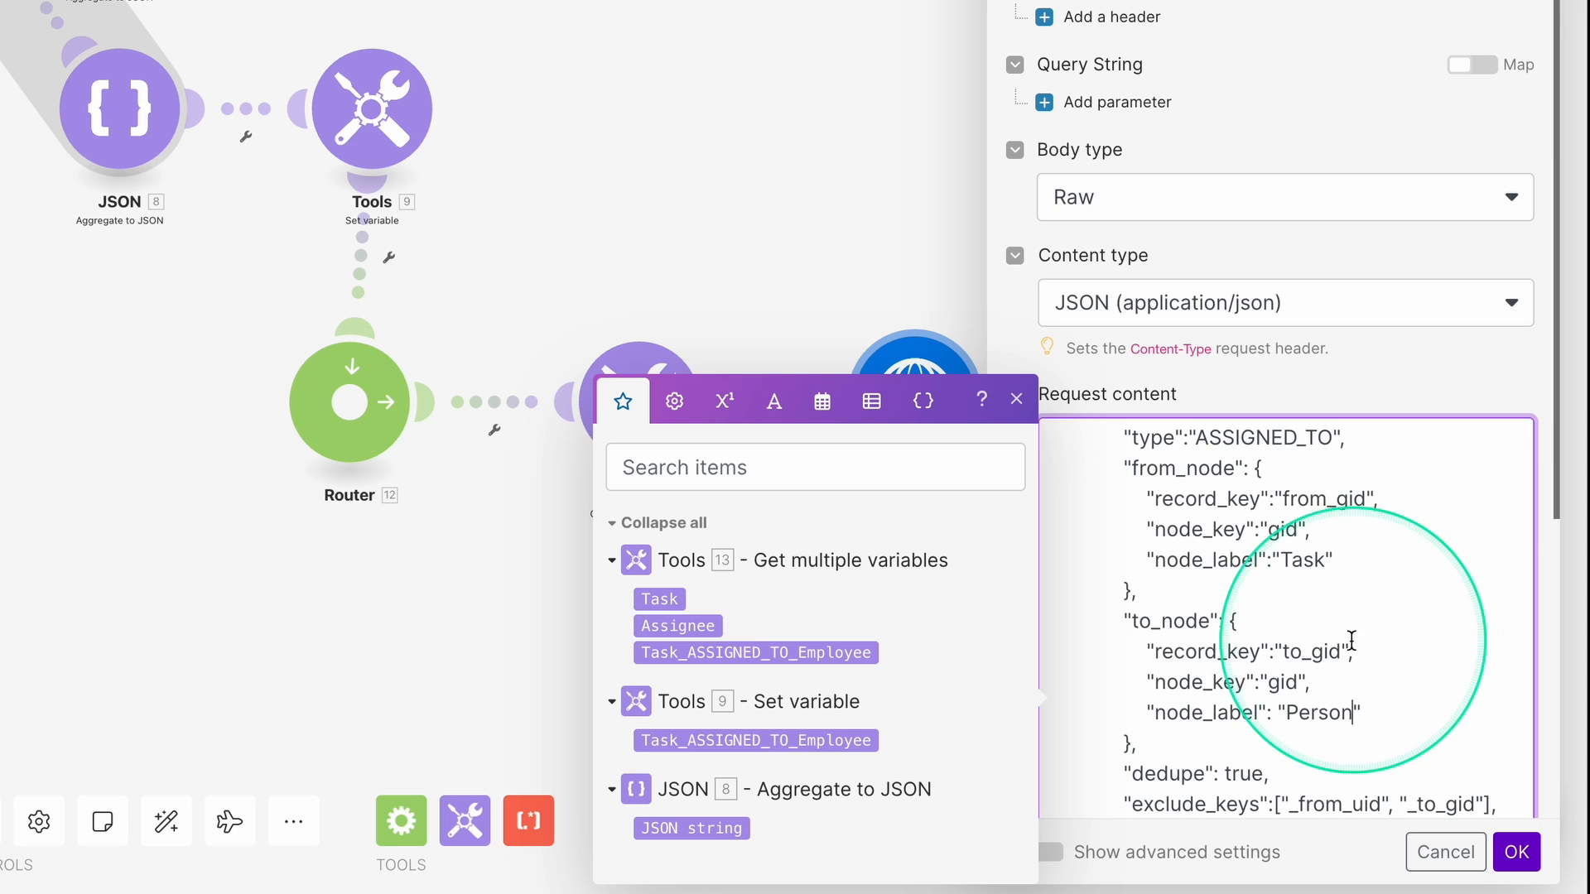
Replace the relationship's sample records array with the Task_ASSIGNED_TO_Employee variable.
{"action": "scroll", "coordinate": [1332, 627], "scroll_direction": "up", "scroll_amount": 5}
{"action": "scroll", "coordinate": [1333, 626], "scroll_direction": "up", "scroll_amount": 3}
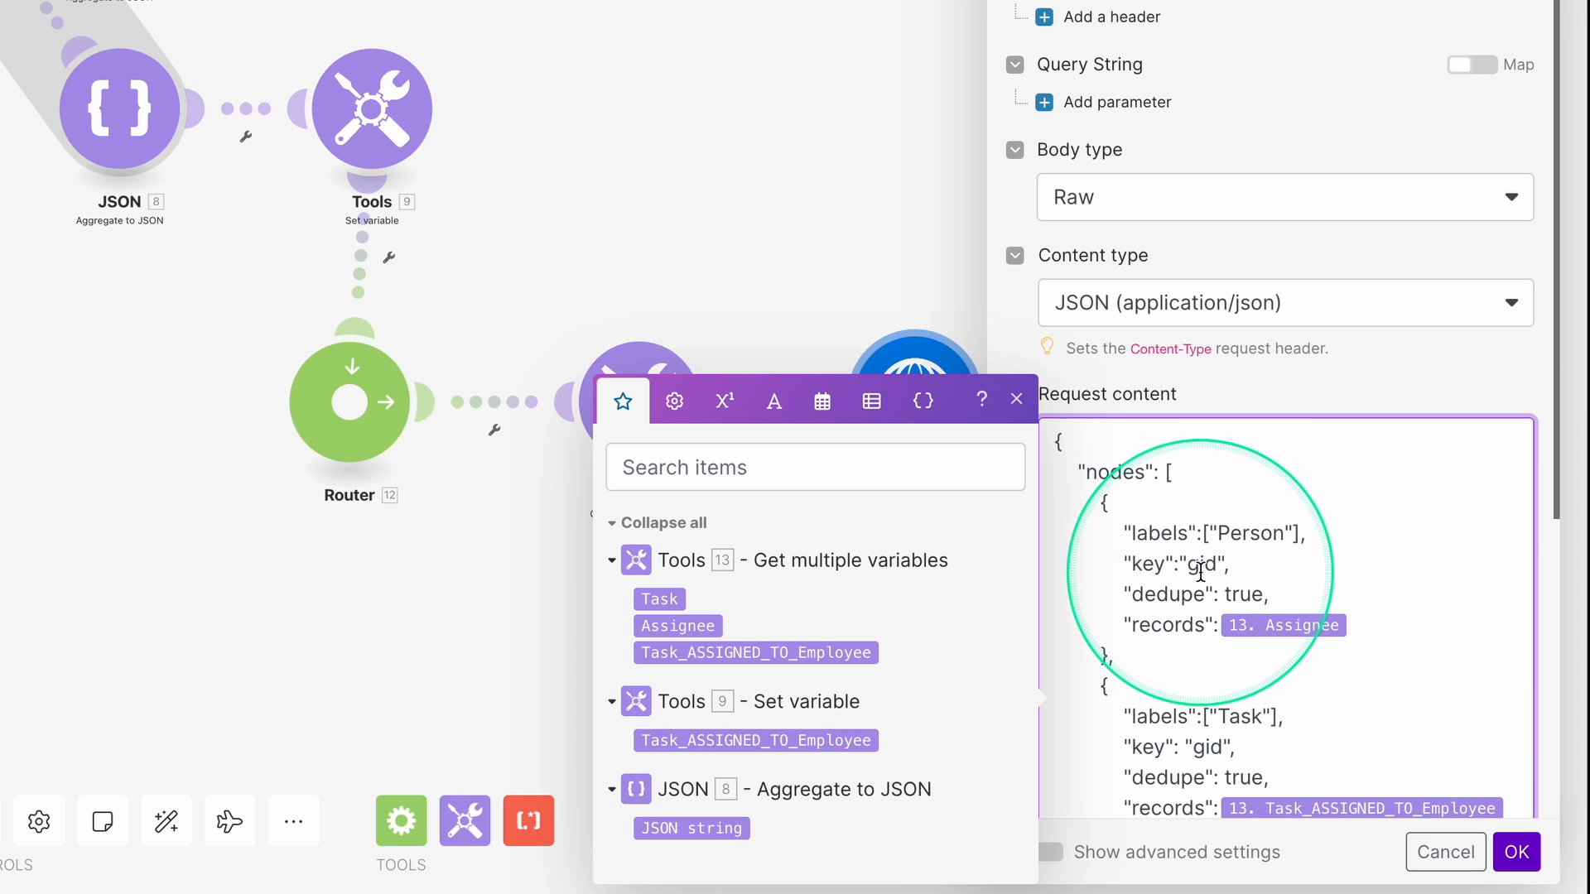
{"action": "scroll", "coordinate": [1242, 548], "scroll_direction": "down", "scroll_amount": 8}
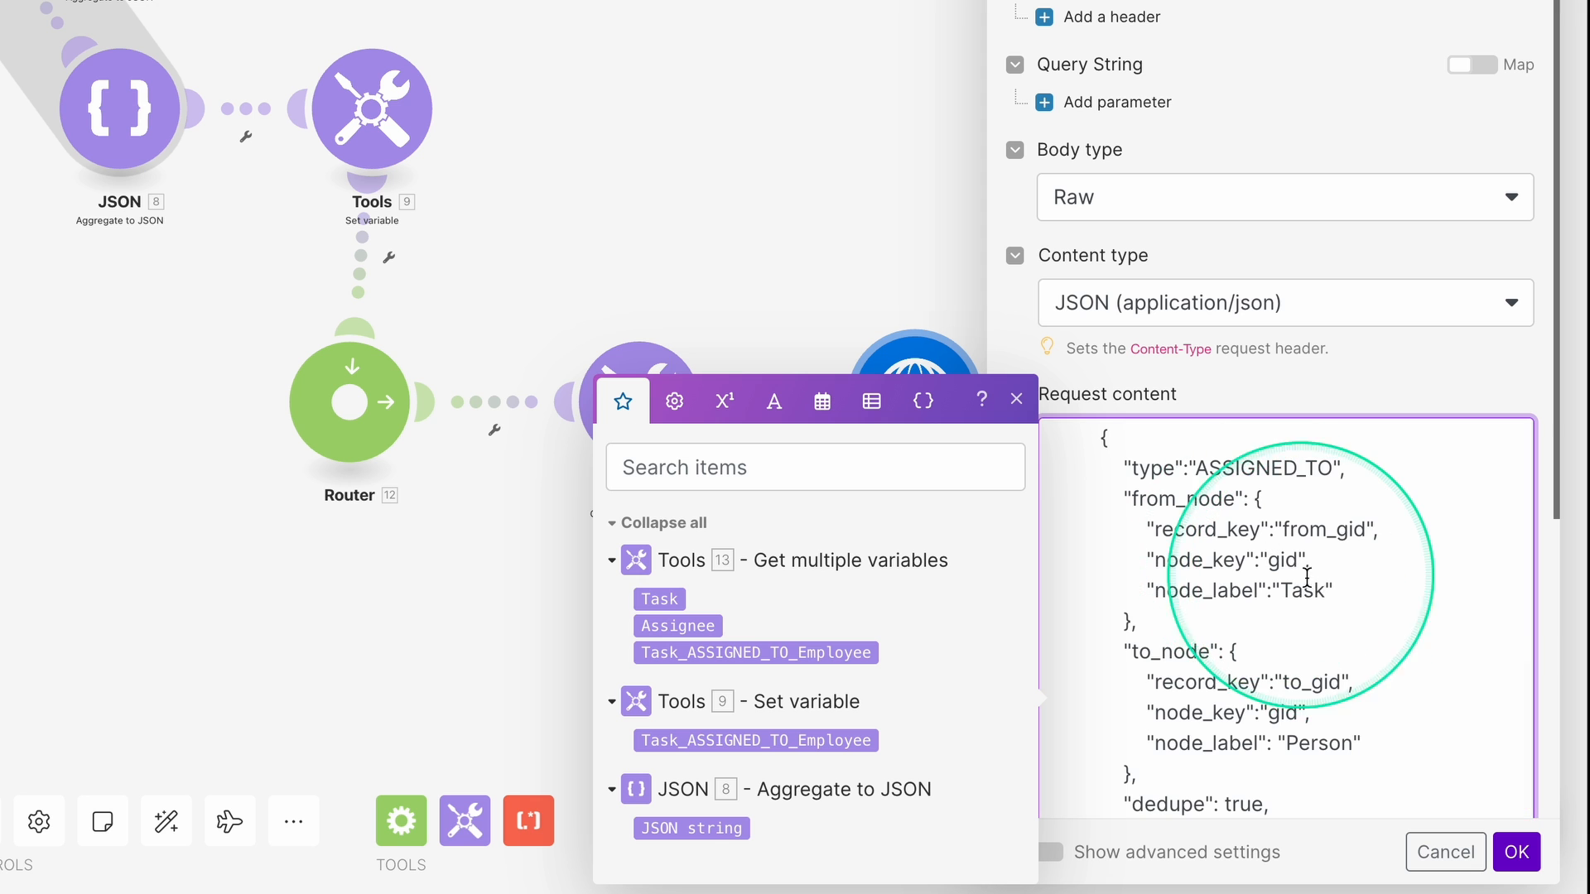
{"action": "scroll", "coordinate": [1313, 582], "scroll_direction": "down", "scroll_amount": 2}
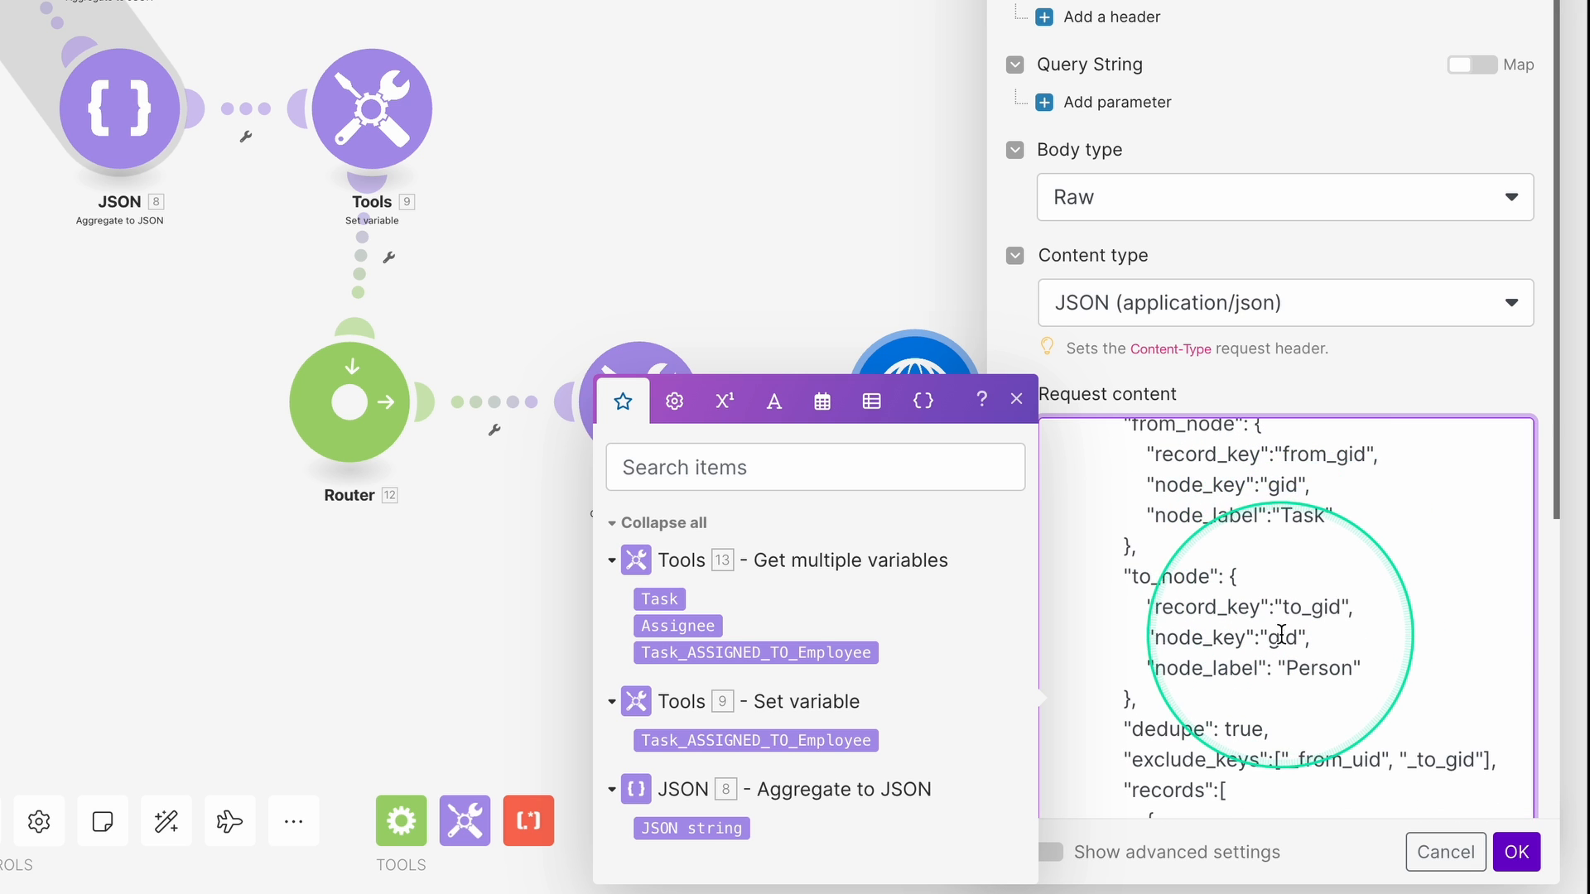
{"action": "scroll", "coordinate": [1295, 613], "scroll_direction": "down", "scroll_amount": 3}
{"action": "scroll", "coordinate": [1288, 646], "scroll_direction": "down", "scroll_amount": 1}
{"action": "double_click", "coordinate": [1333, 590]}
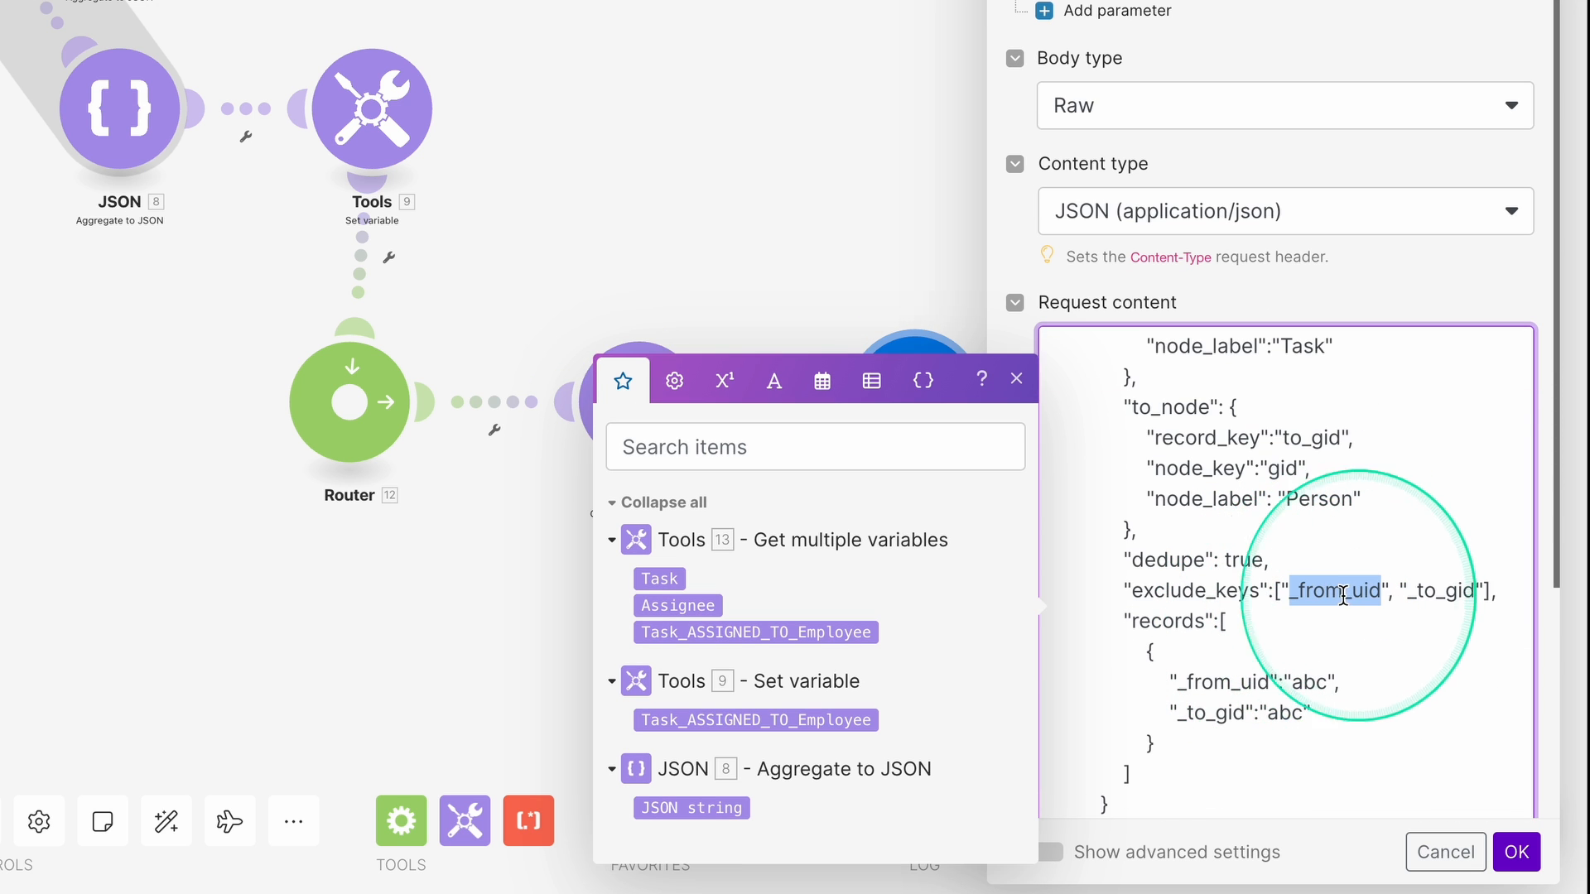
{"action": "left_click_drag", "start_coordinate": [1220, 621], "coordinate": [1236, 766]}
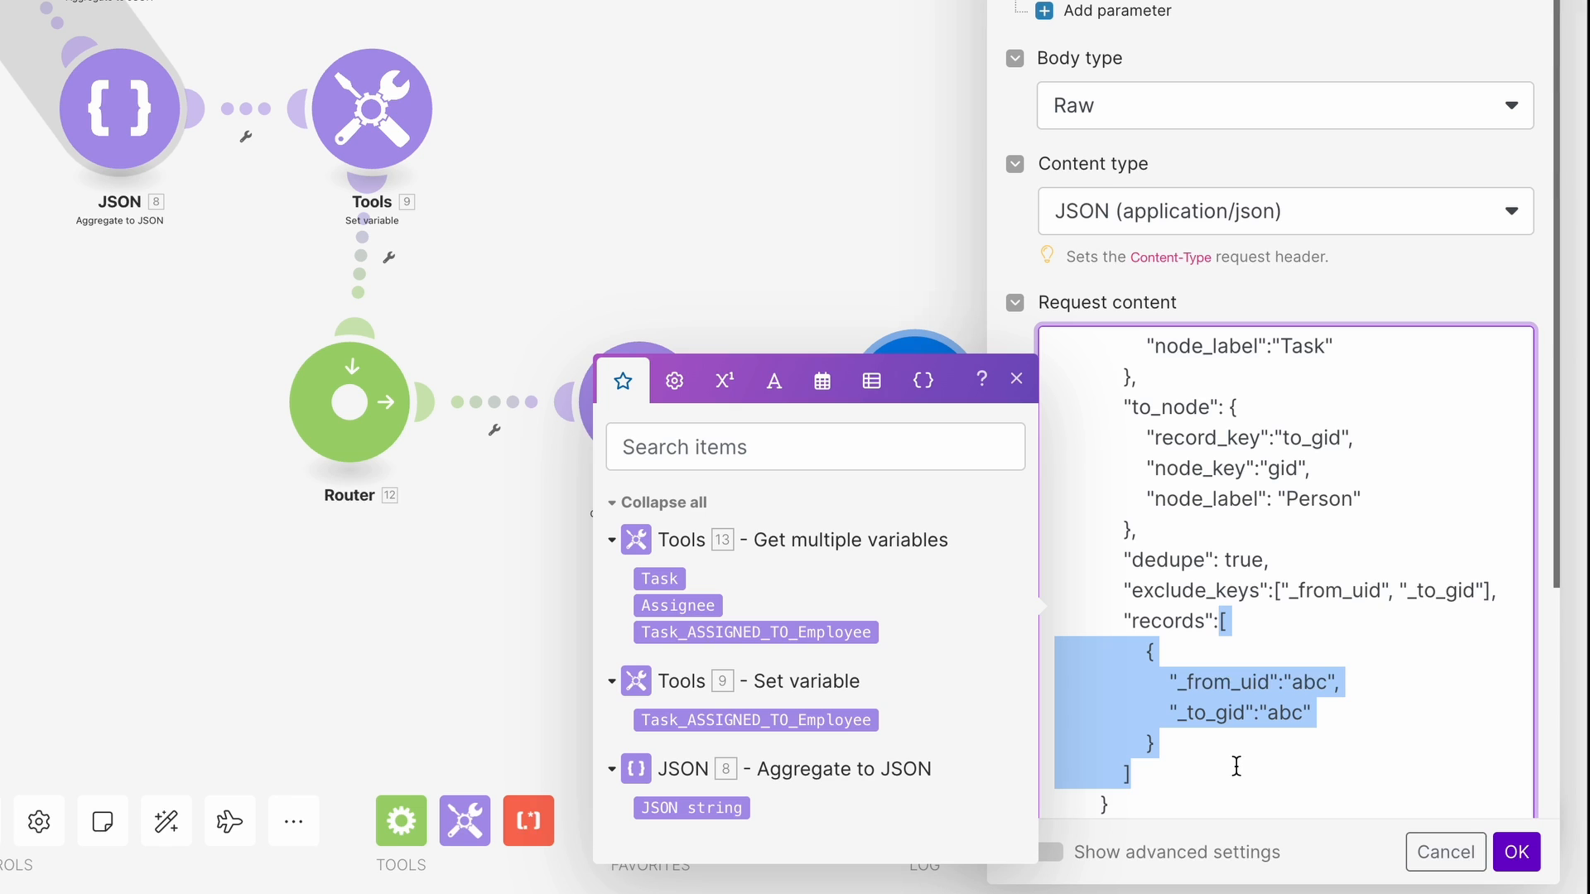
{"action": "left_click", "coordinate": [760, 633]}
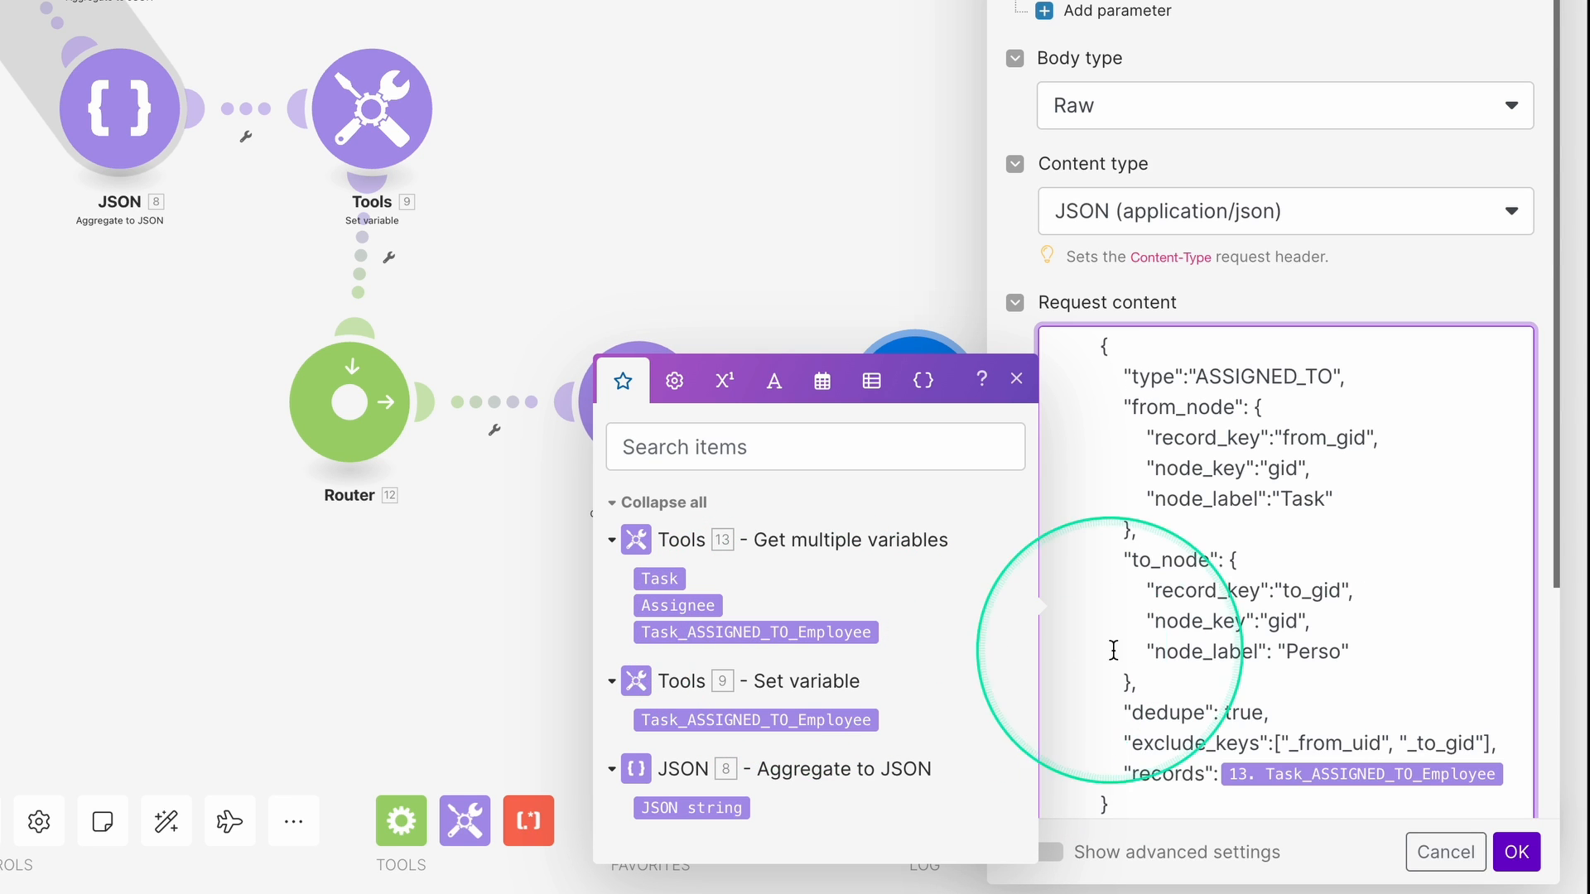
Update the exclude_keys entries, save the HTTP settings, and return to the Cloud Functions trigger page.
{"action": "double_click", "coordinate": [1318, 742]}
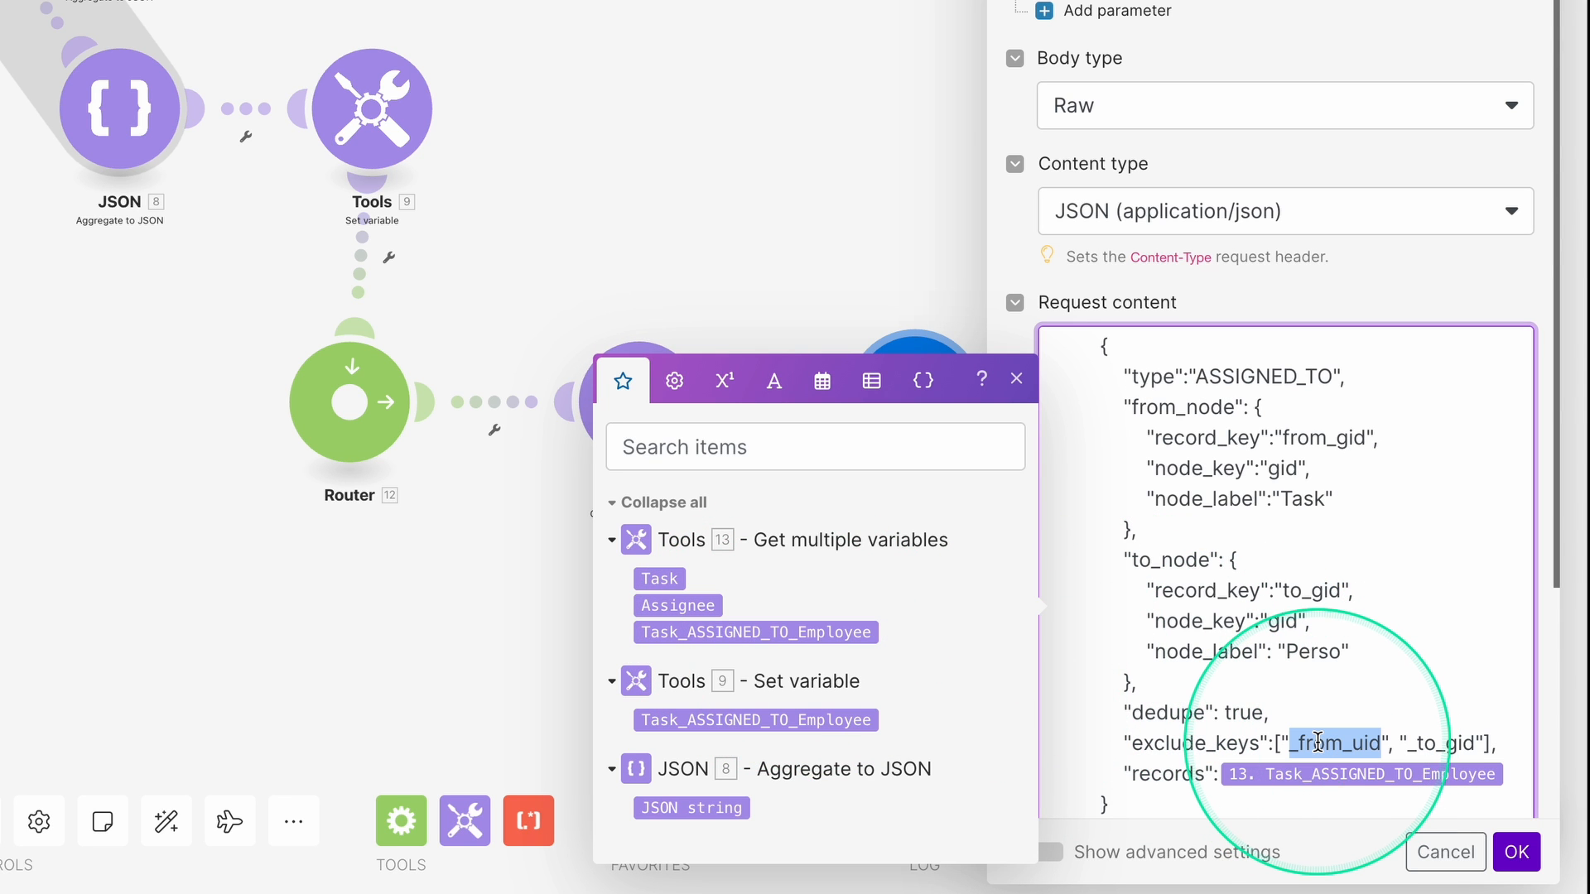
{"action": "type", "text": "from_"}
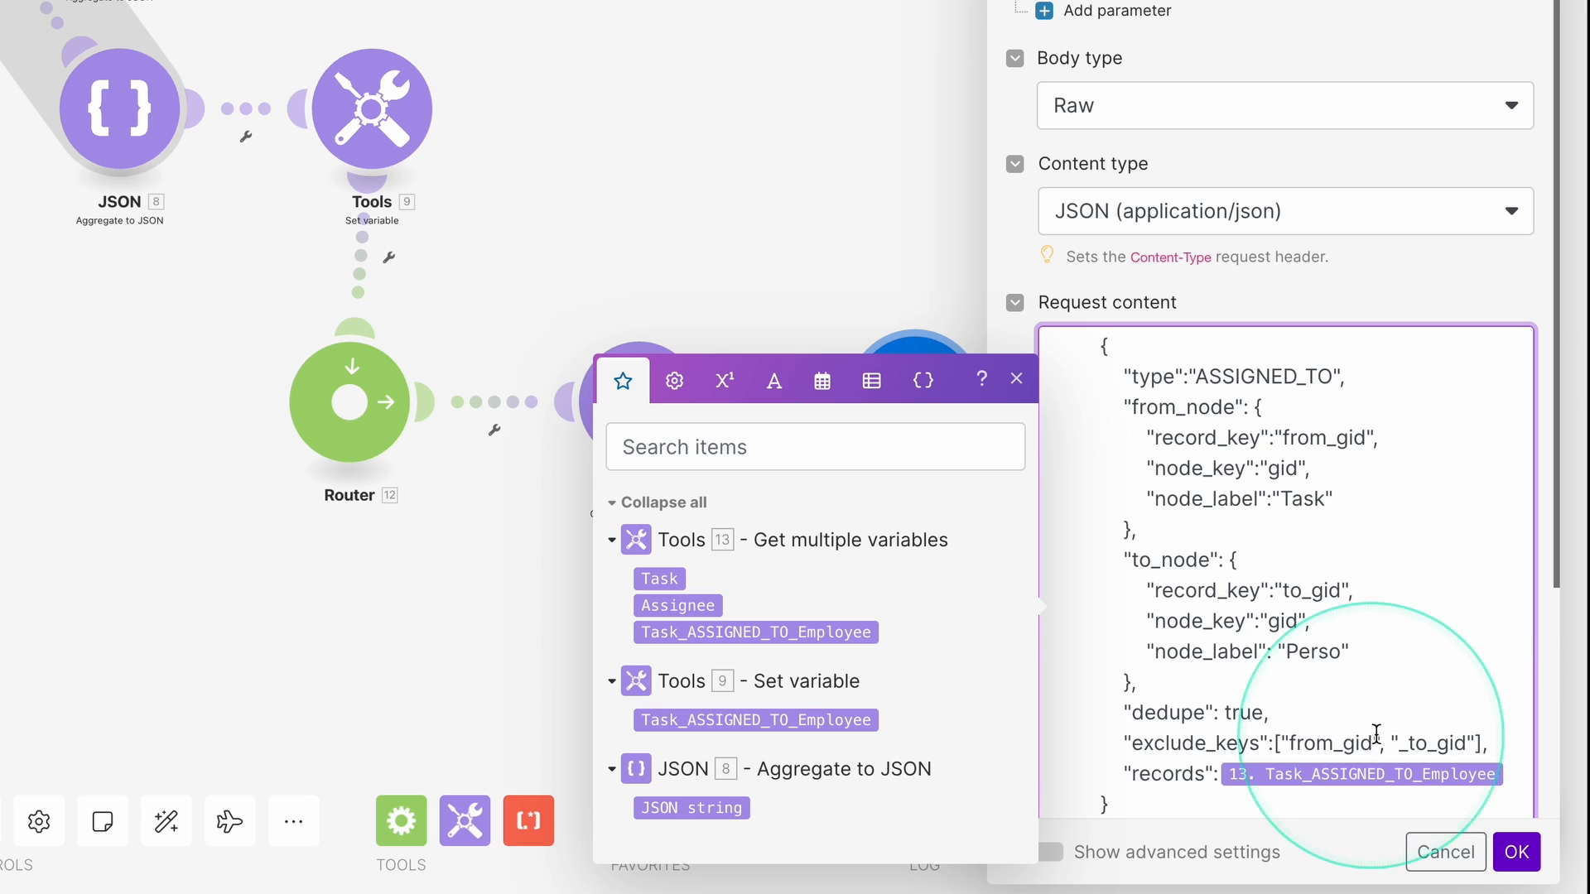
{"action": "double_click", "coordinate": [1430, 743]}
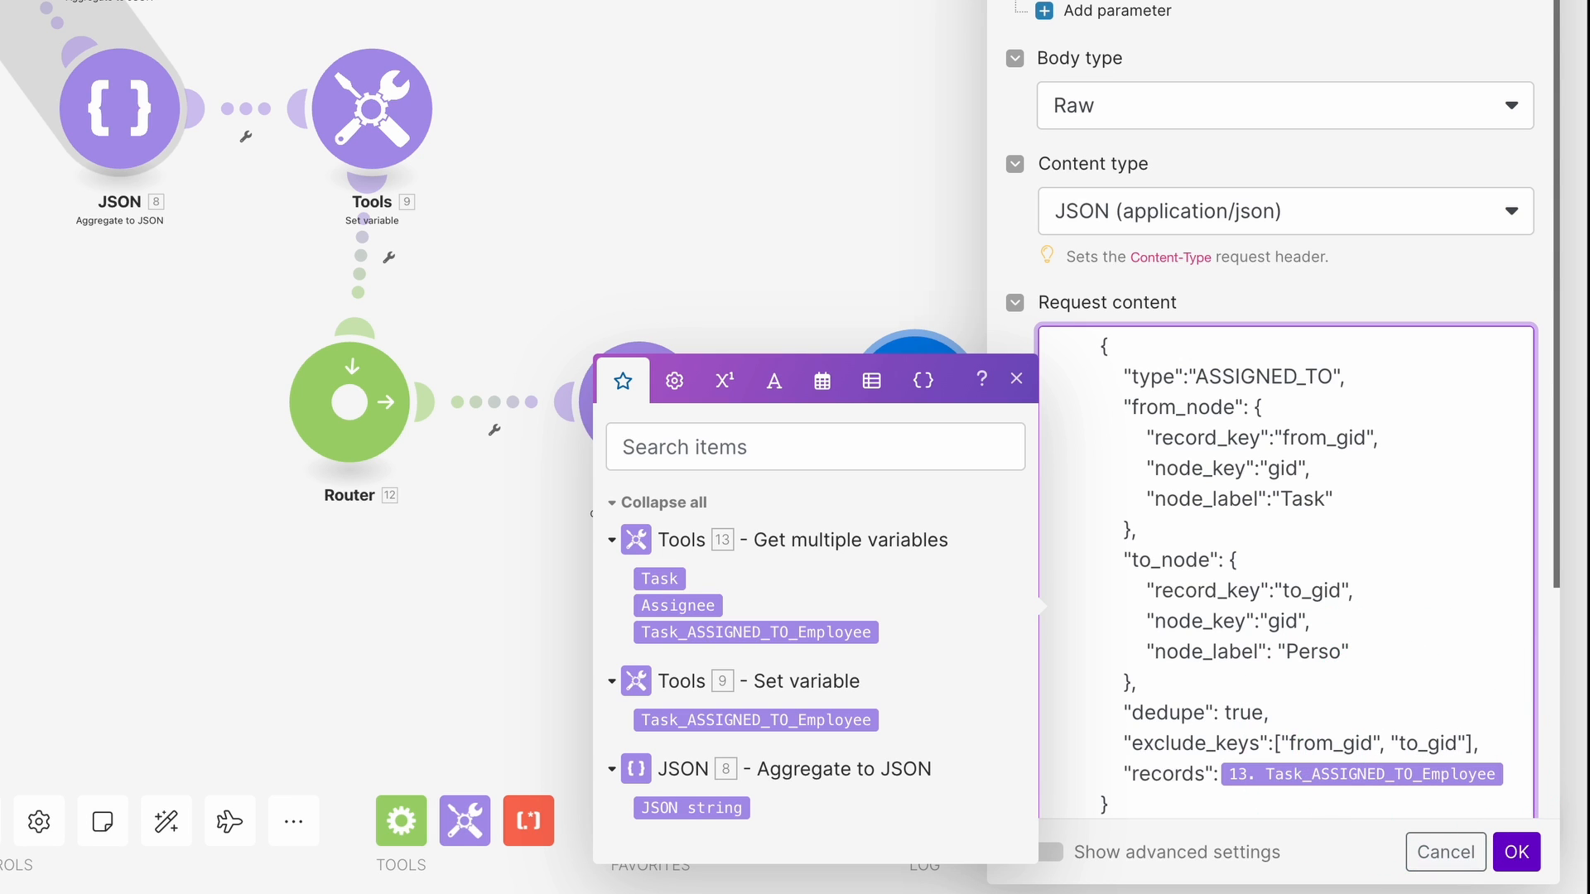
{"action": "left_click", "coordinate": [1430, 741]}
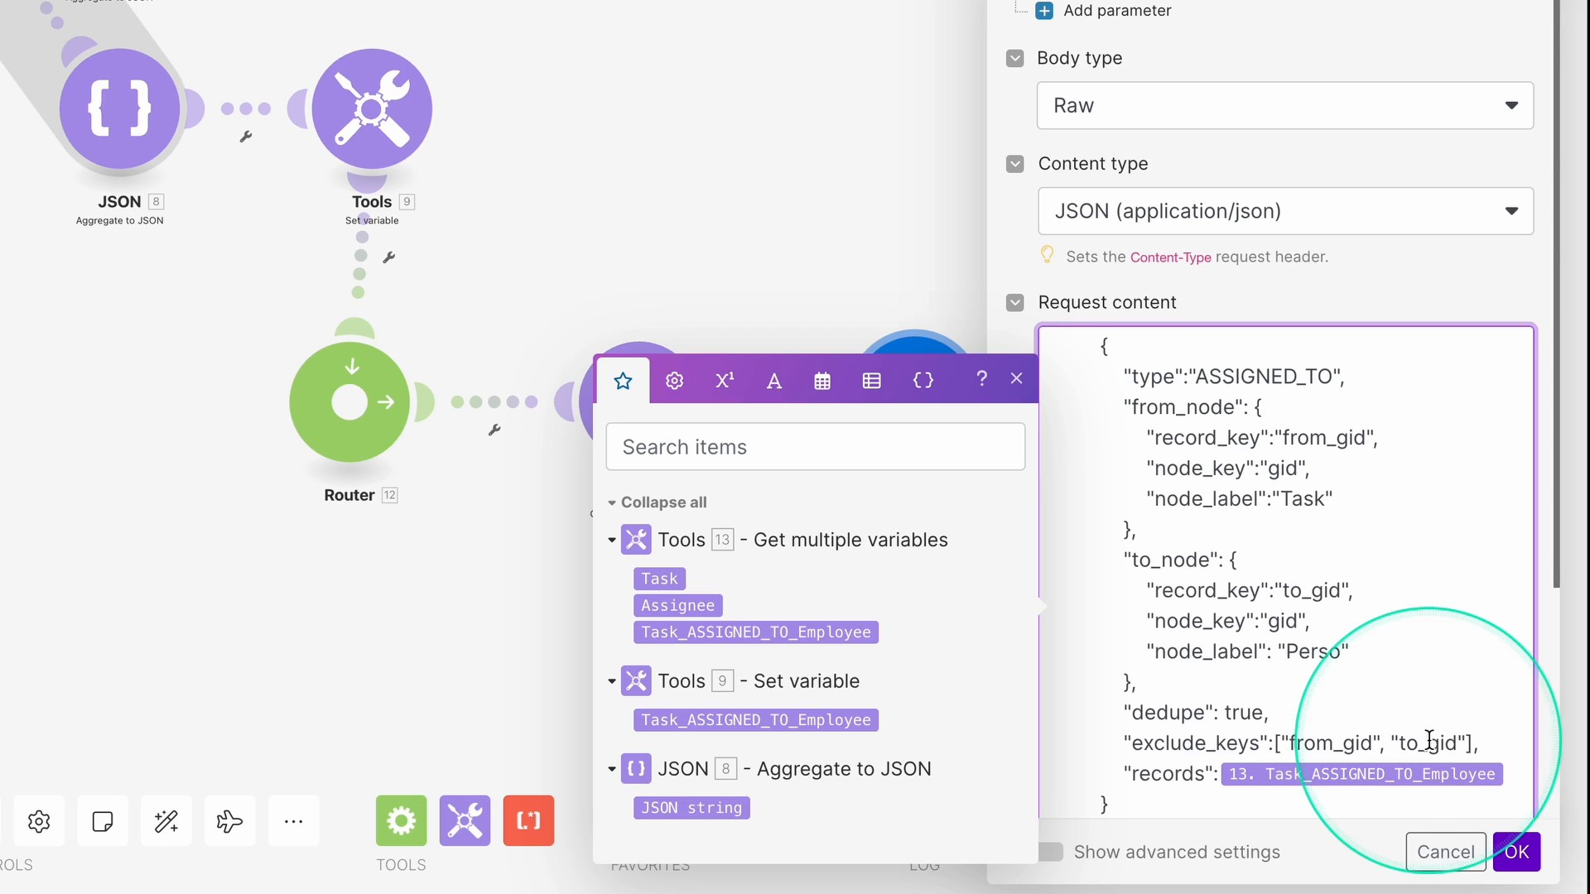
{"action": "scroll", "coordinate": [1354, 713], "scroll_direction": "down", "scroll_amount": 1}
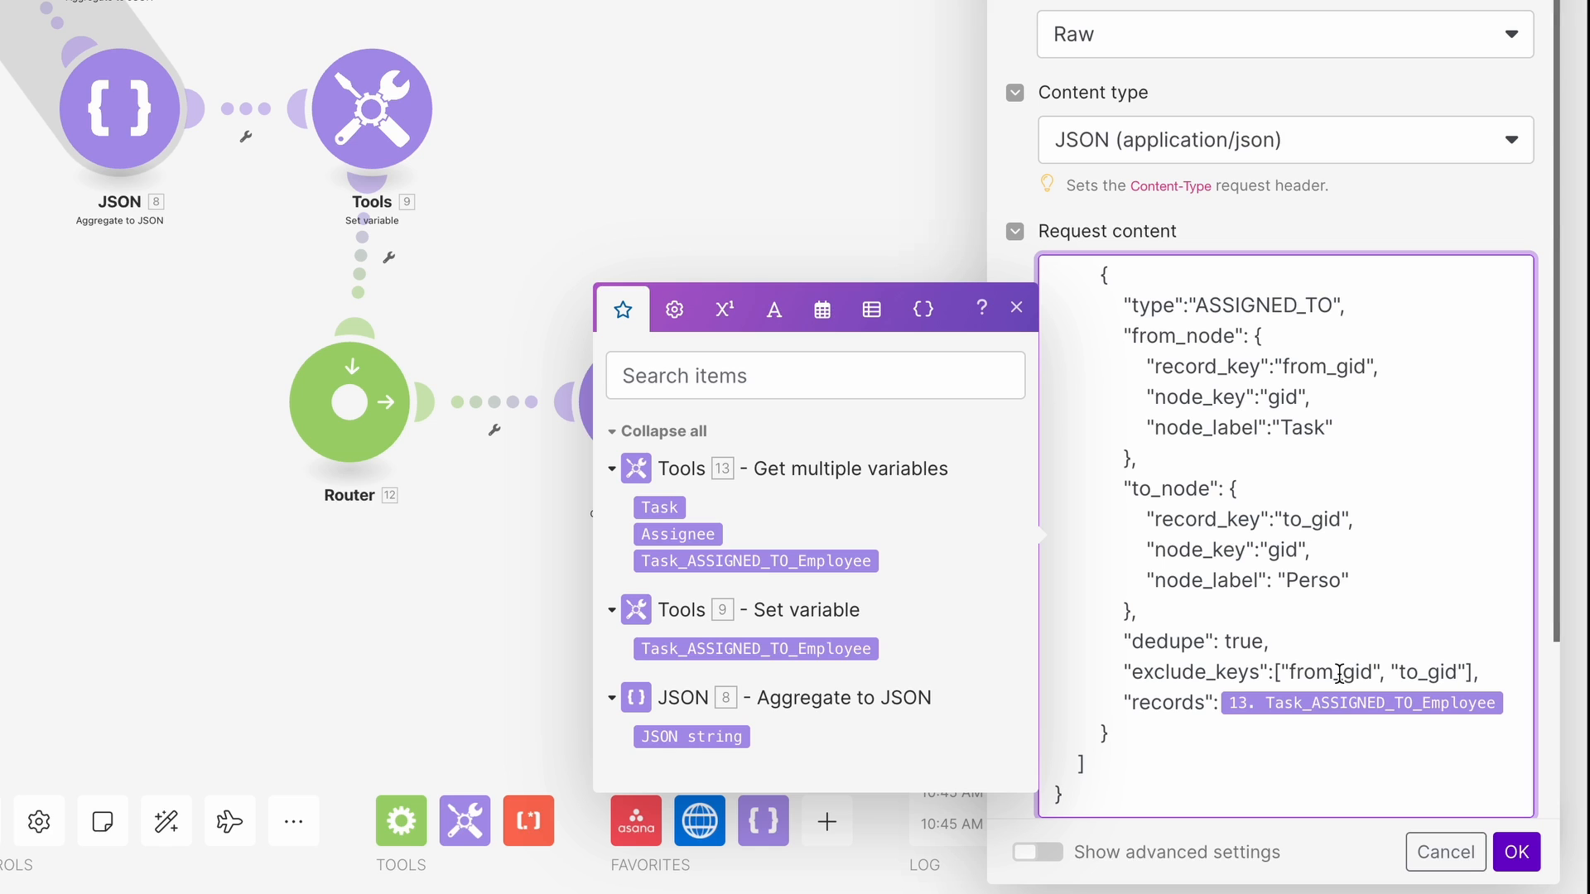
{"action": "left_click", "coordinate": [1381, 662]}
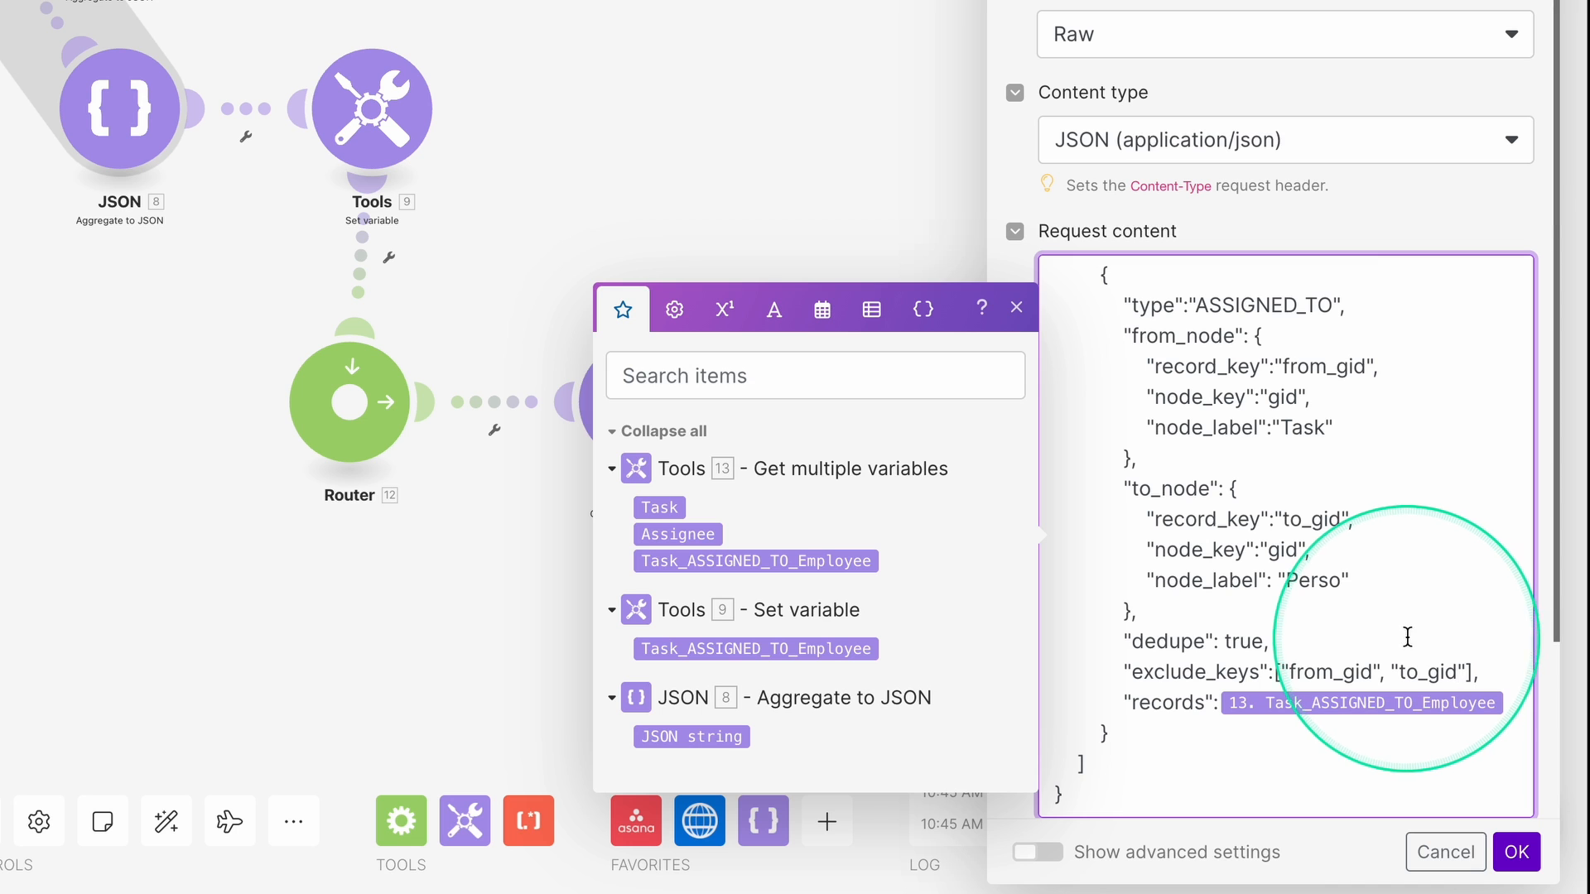
{"action": "left_click", "coordinate": [1517, 852]}
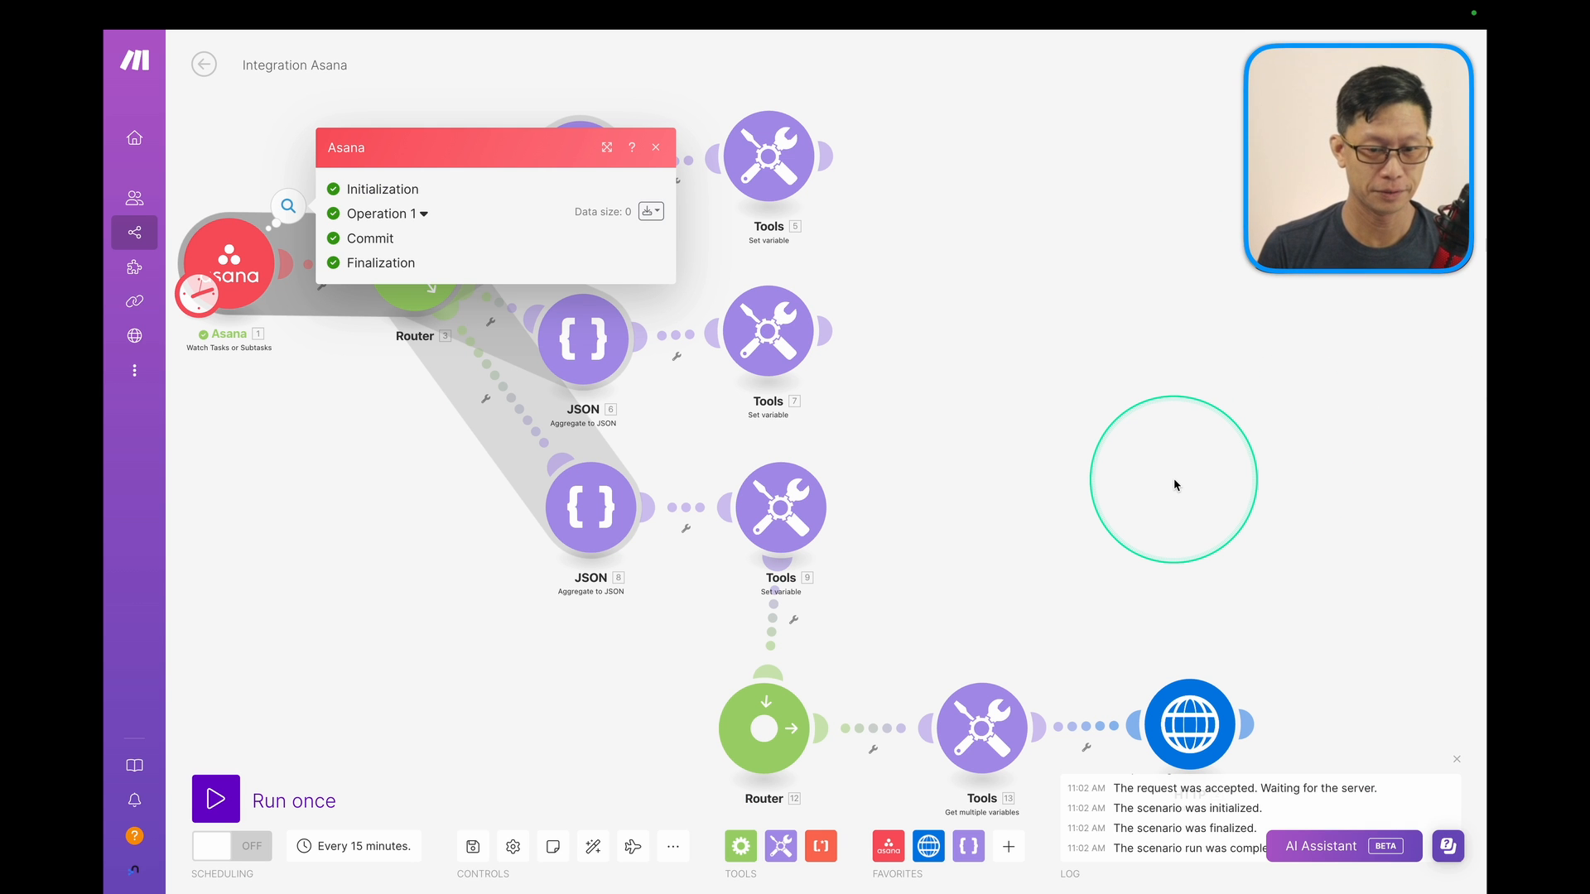
{"action": "key", "text": "ctrl+Tab"}
{"action": "key", "text": "ctrl+Tab"}
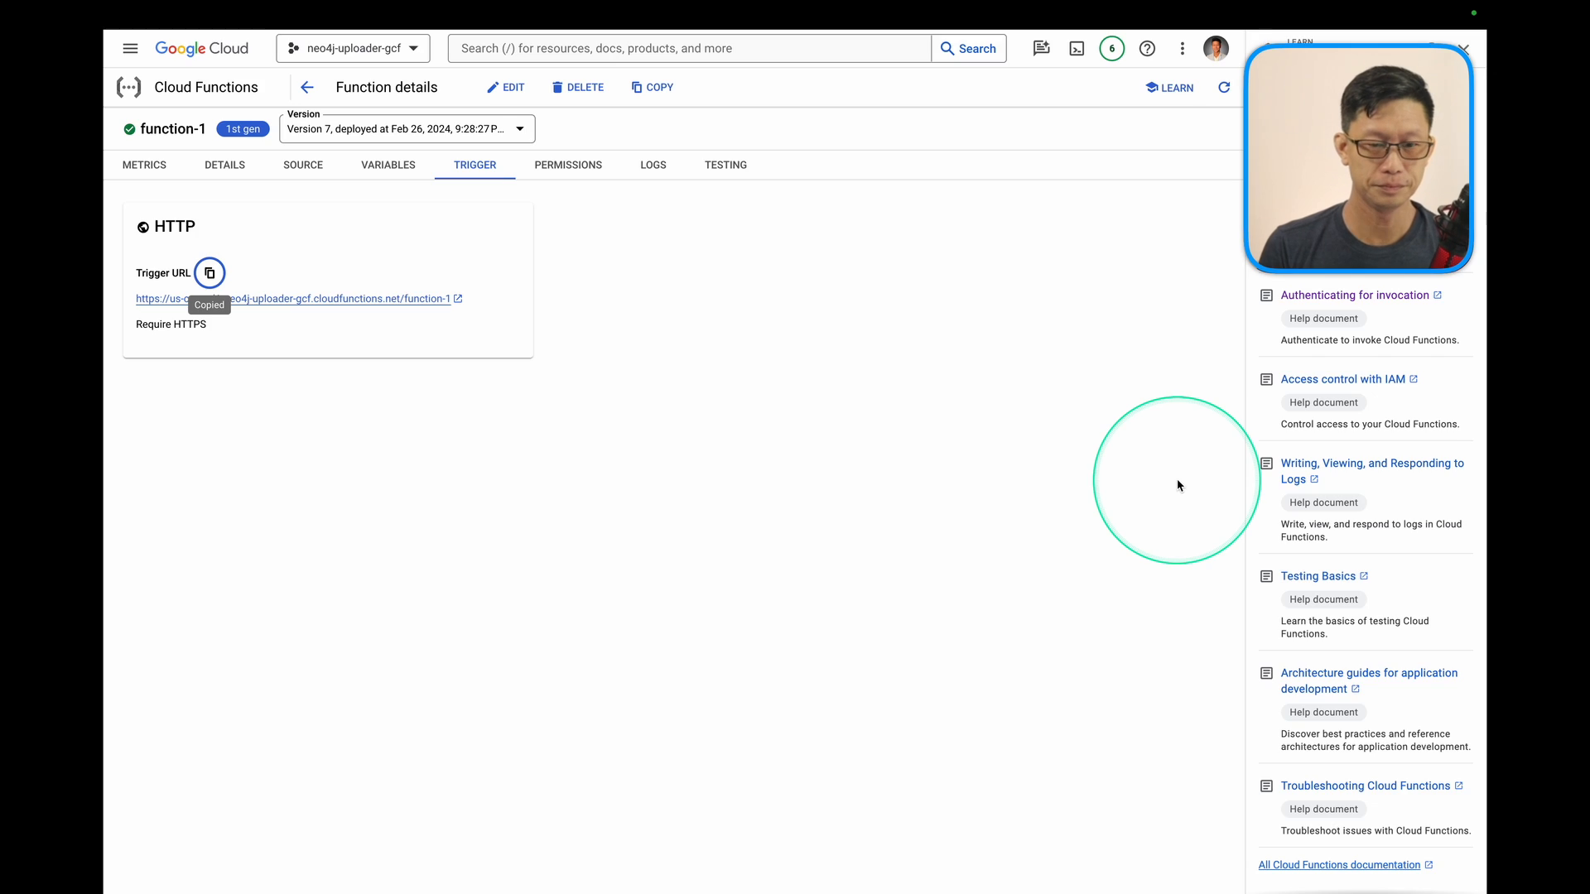
{"action": "key", "text": "ctrl+Tab"}
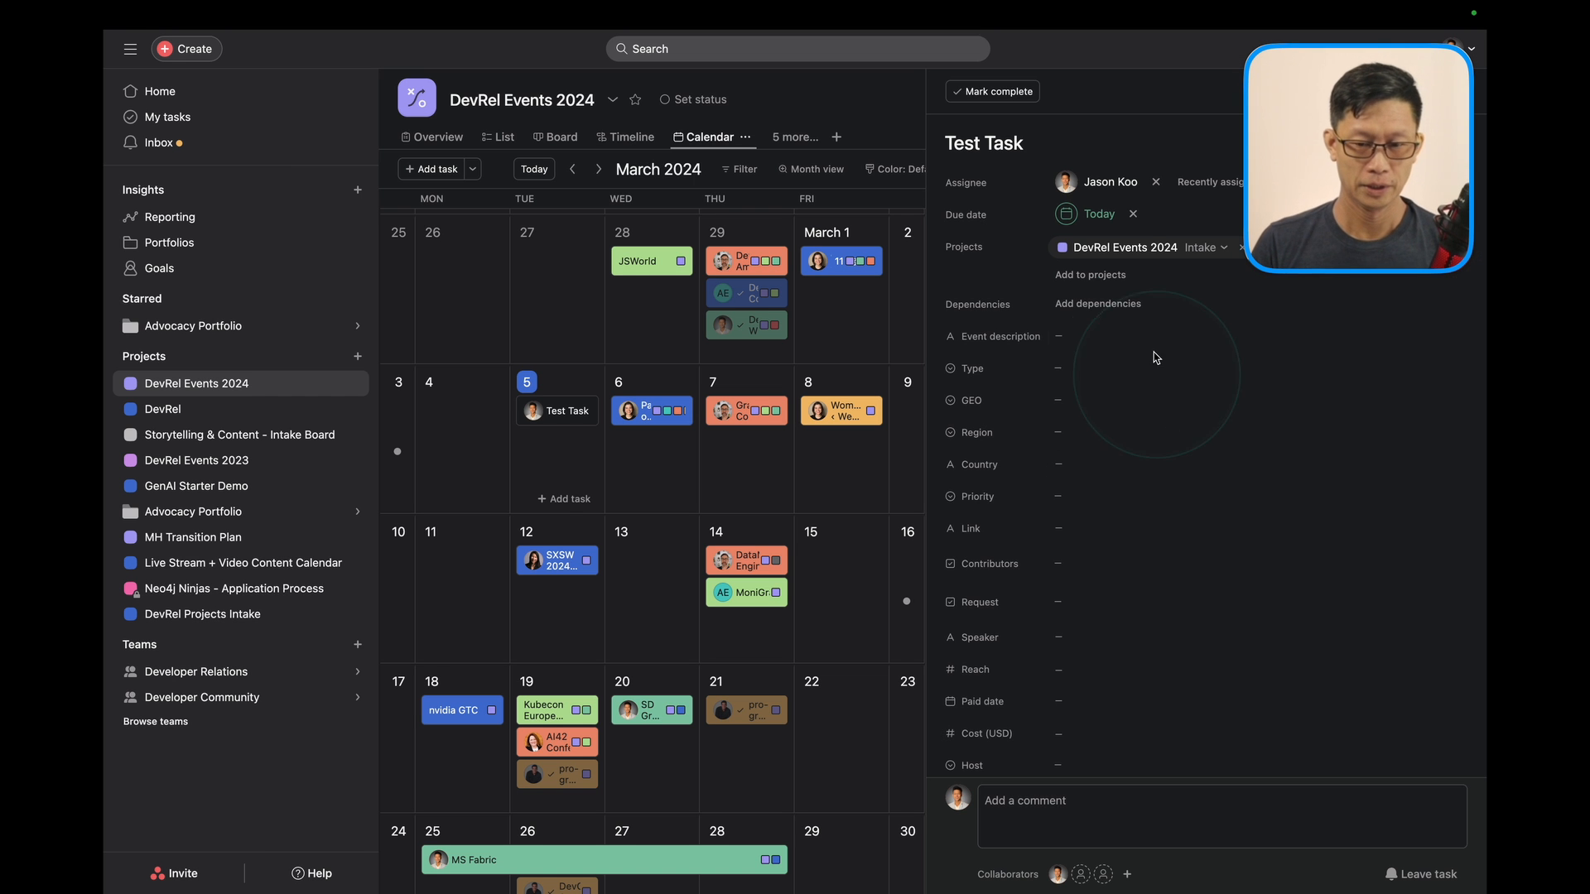
Scroll to Test Task's Description field and begin typing the description.
{"action": "scroll", "coordinate": [1155, 357], "scroll_direction": "down", "scroll_amount": 1}
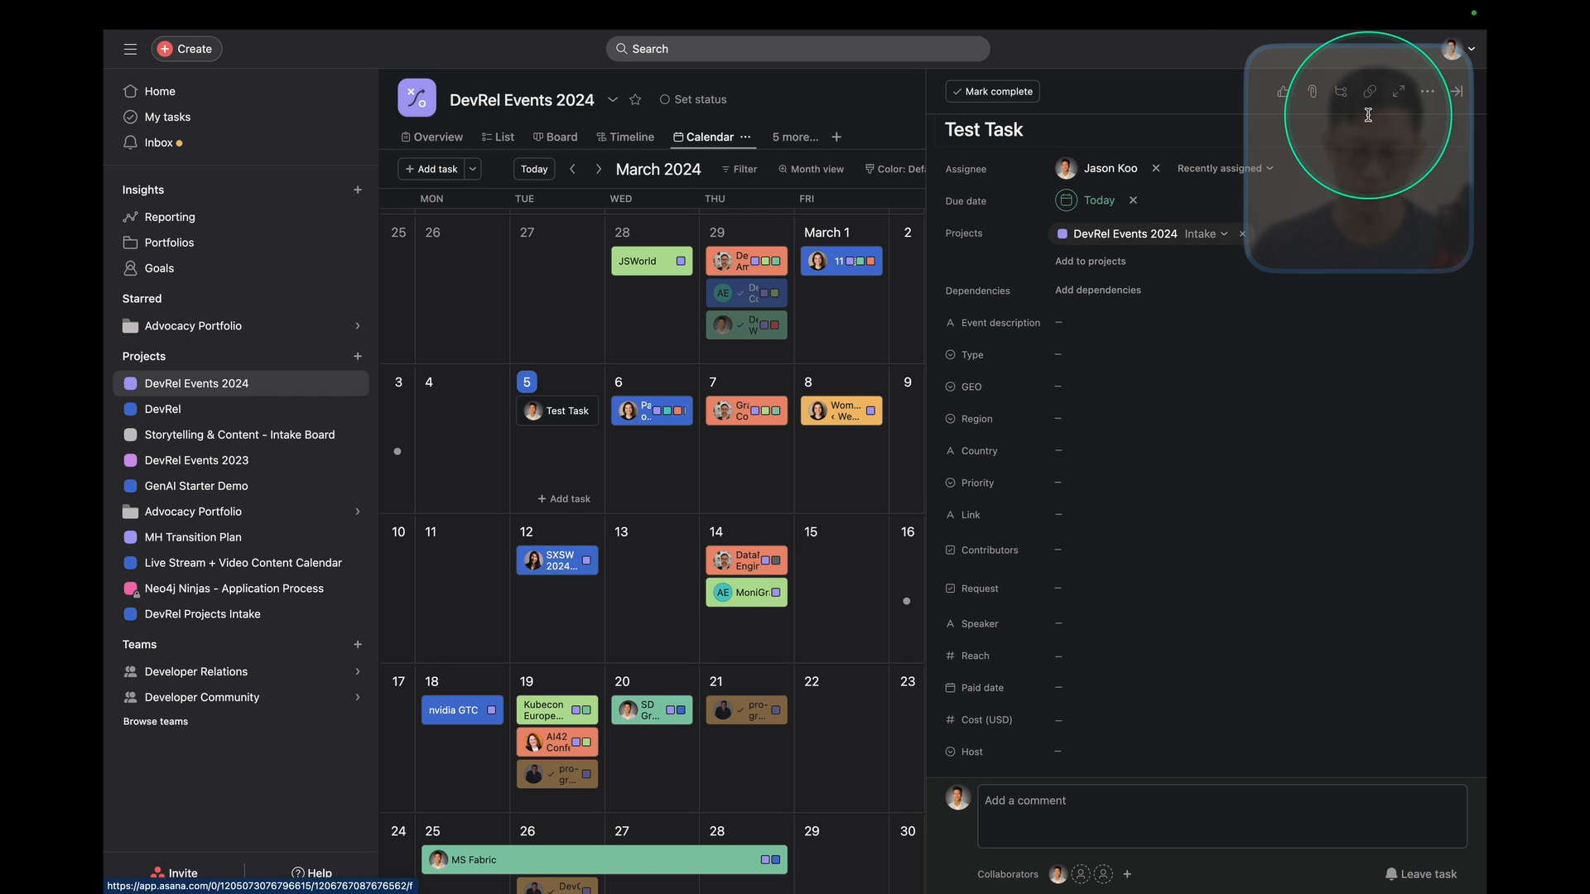
{"action": "scroll", "coordinate": [1134, 617], "scroll_direction": "down", "scroll_amount": 5}
{"action": "left_click", "coordinate": [1133, 617]}
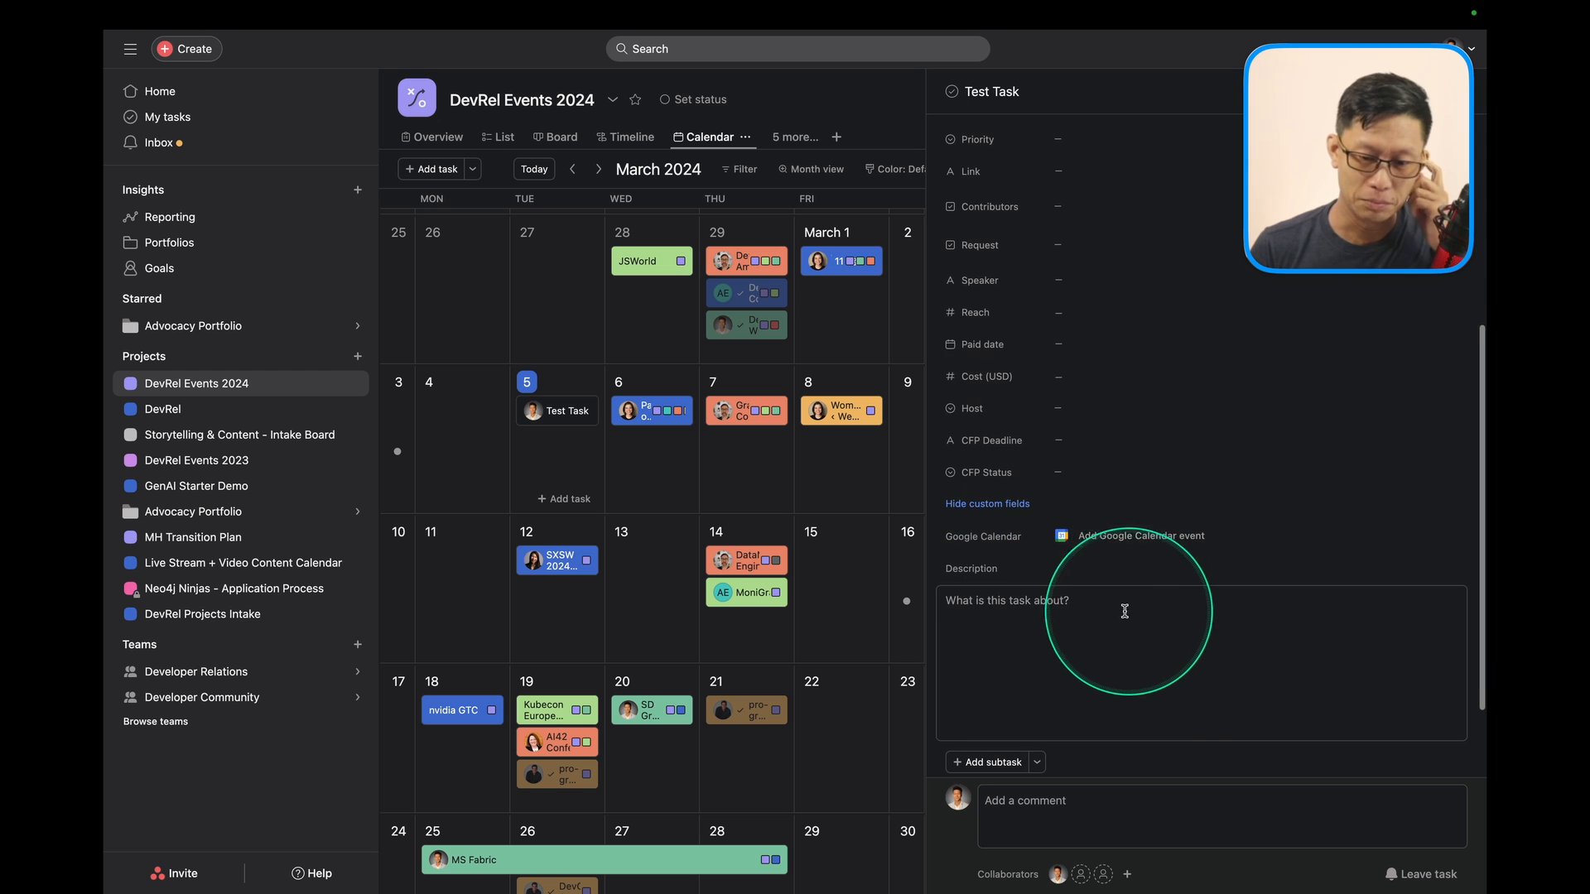
{"action": "type", "text": "B"}
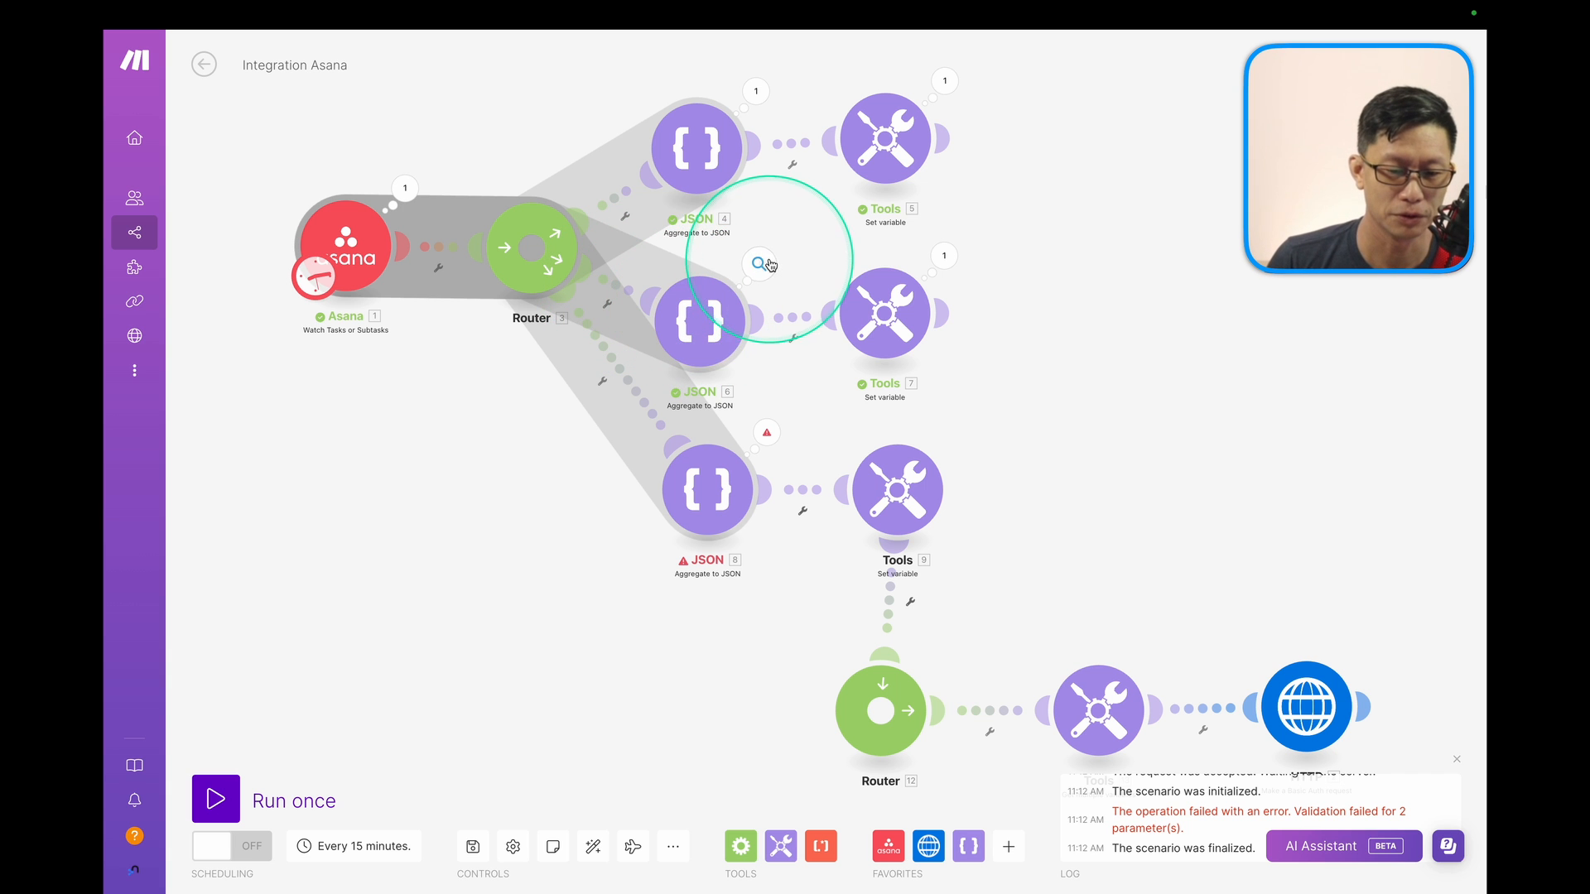
Set up an Assignee Exists filter on the wrong route, then cancel it.
{"action": "left_click", "coordinate": [625, 290]}
{"action": "left_click", "coordinate": [807, 324]}
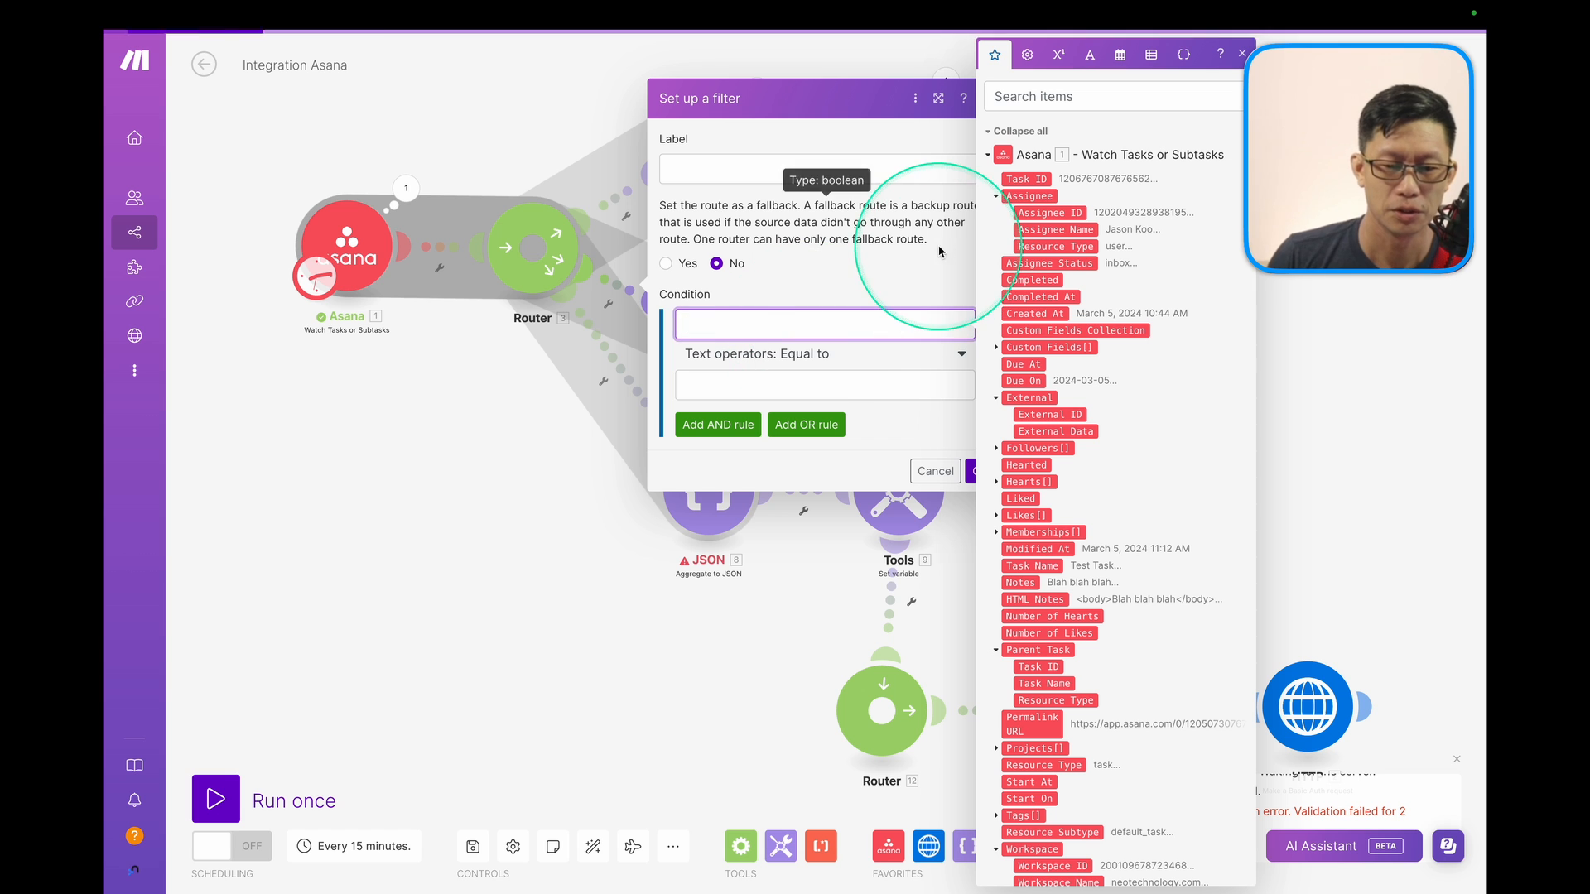
{"action": "left_click", "coordinate": [1035, 197]}
{"action": "left_click", "coordinate": [828, 354]}
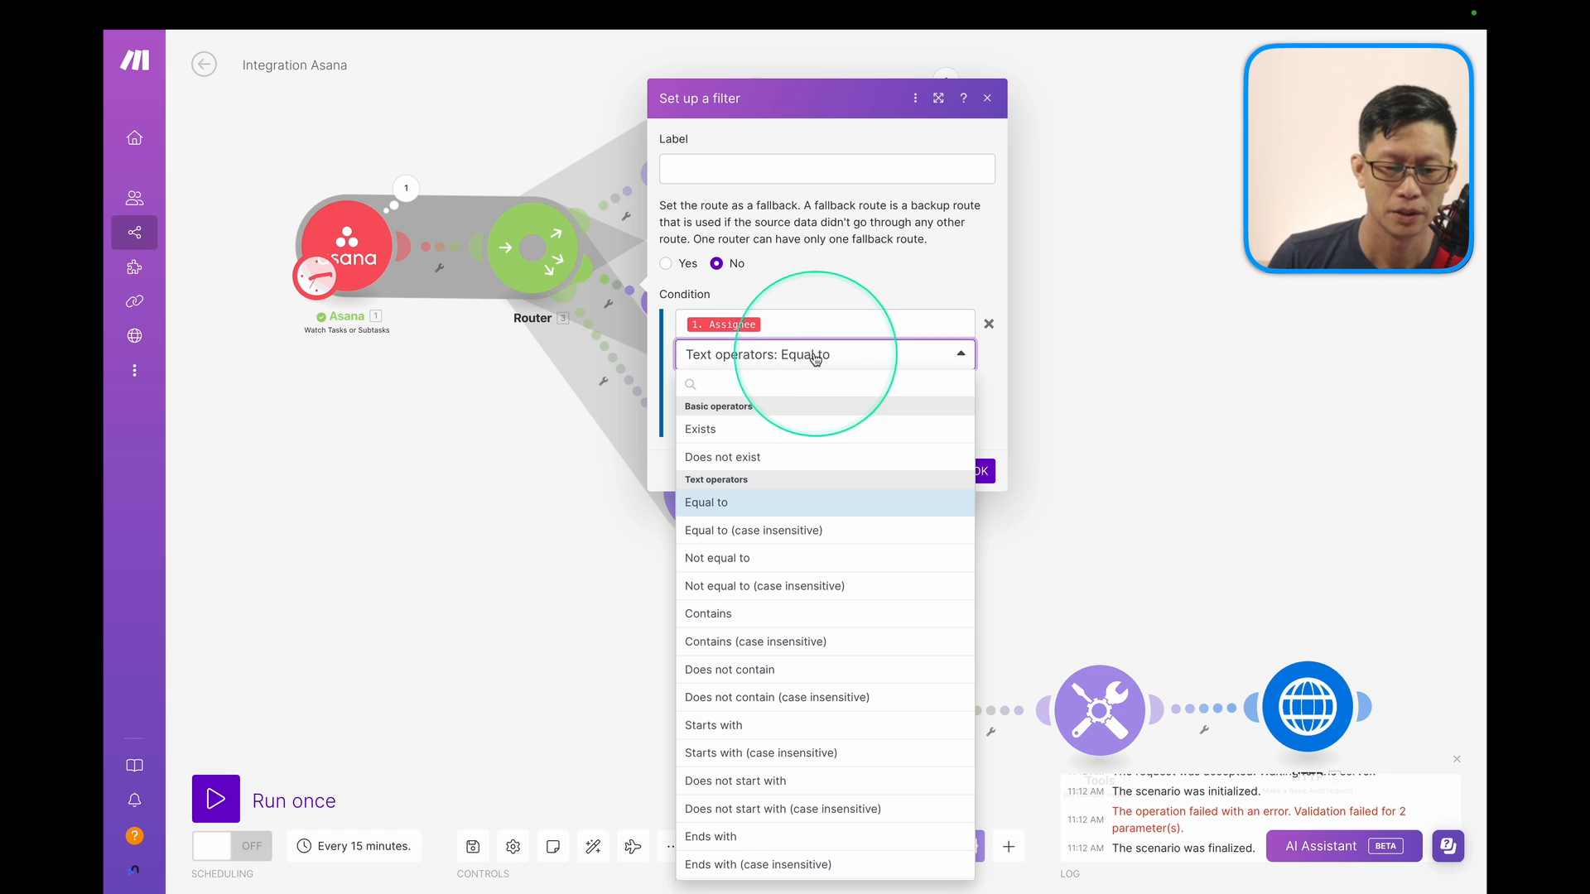
{"action": "left_click", "coordinate": [732, 428]}
{"action": "left_click", "coordinate": [938, 442]}
Filter the route into JSON 8 with condition 1. Assignee Exists.
{"action": "left_click", "coordinate": [640, 439]}
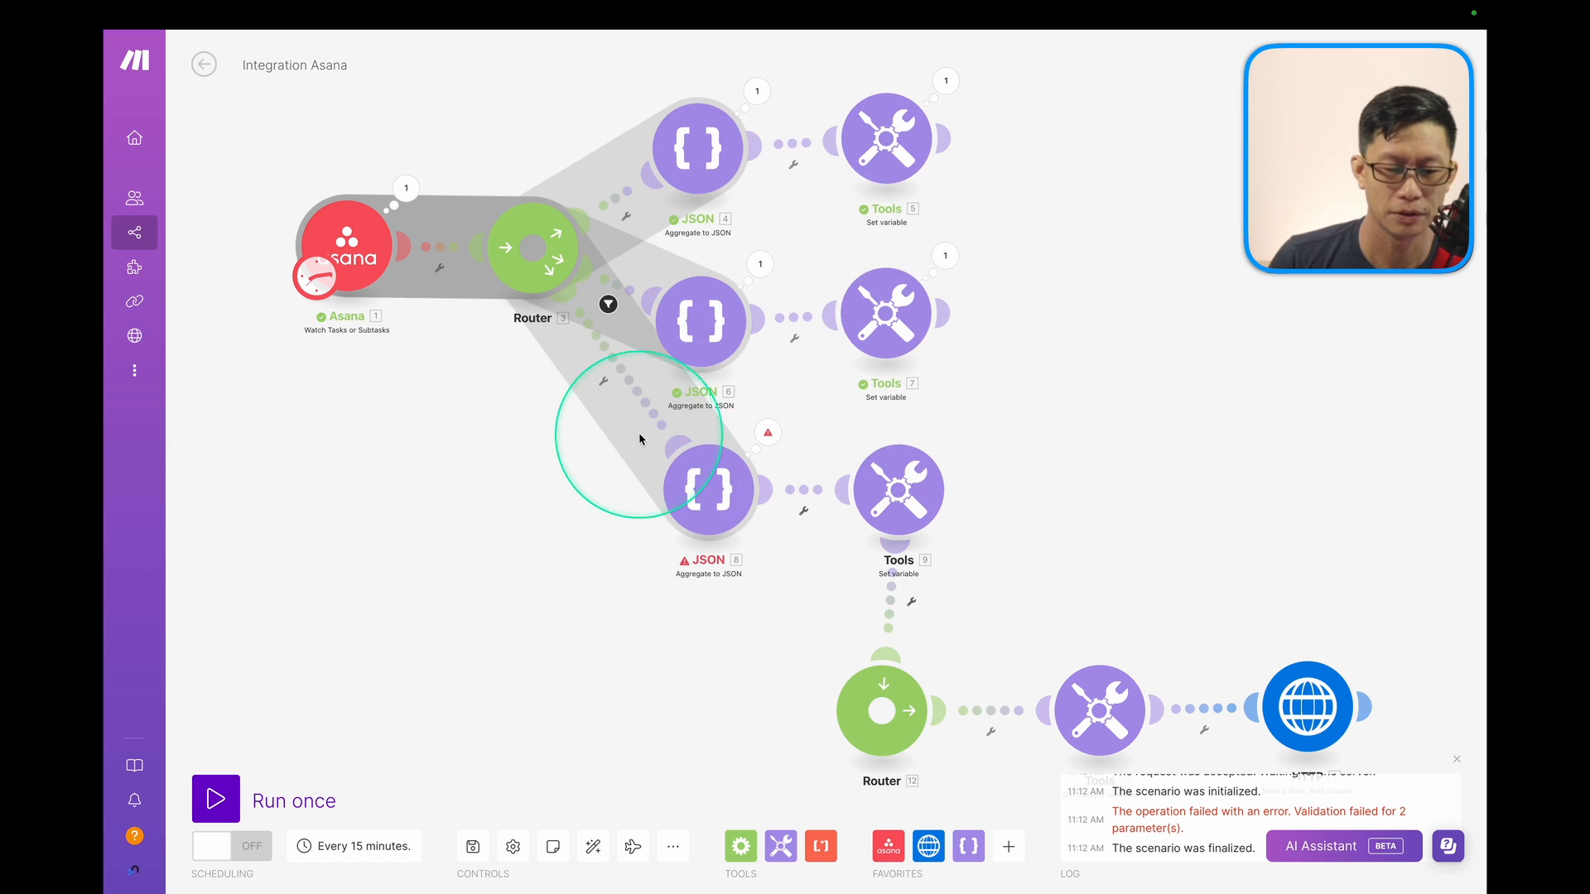
{"action": "left_click", "coordinate": [766, 408]}
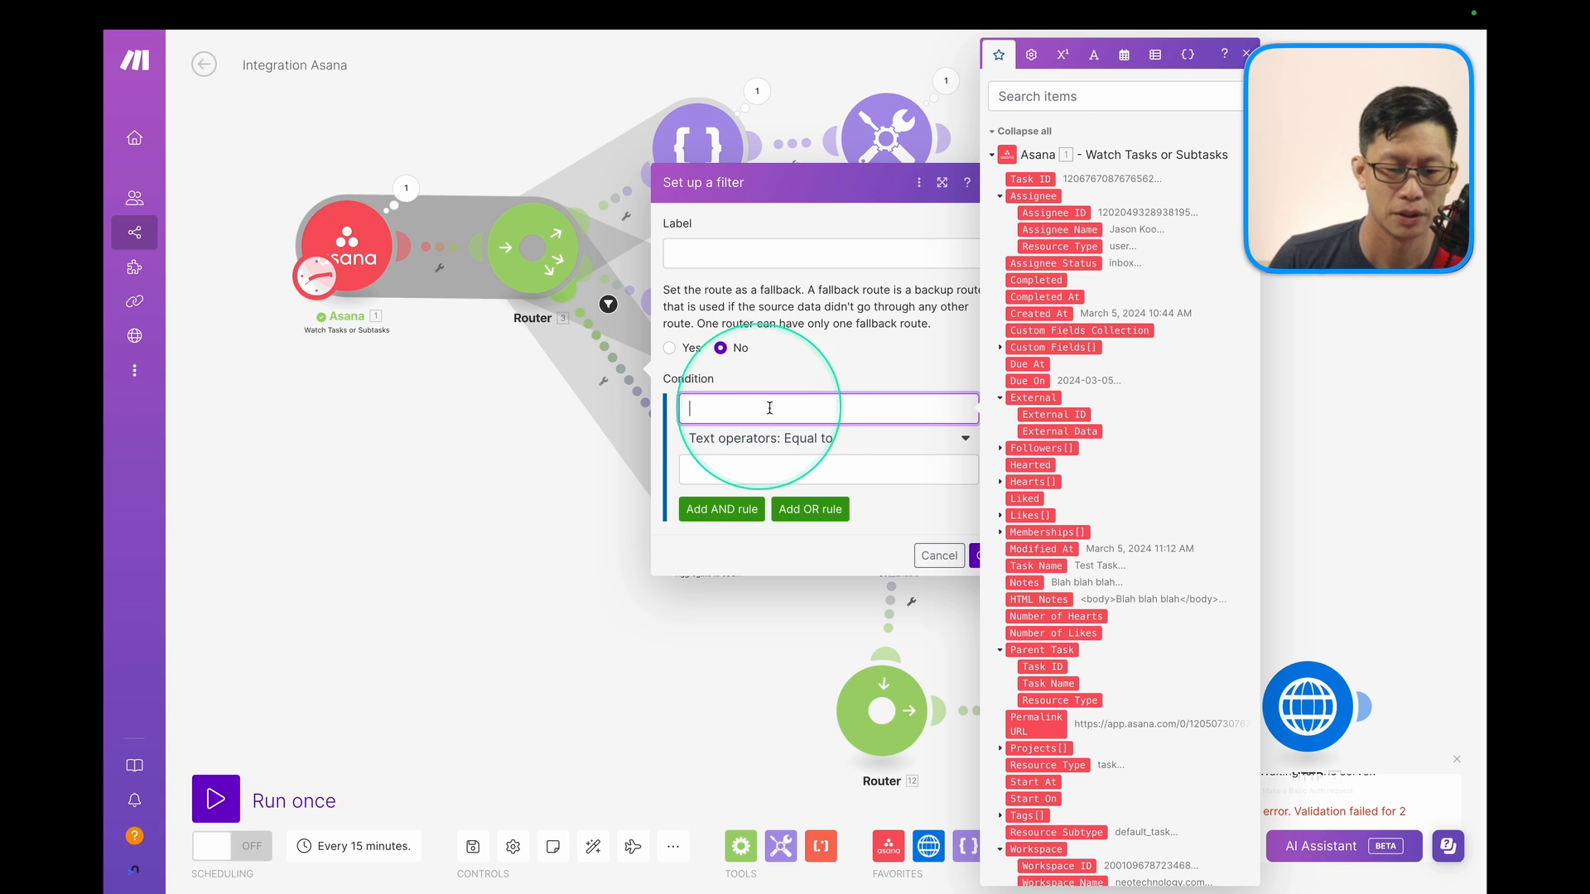
{"action": "left_click", "coordinate": [1043, 199]}
{"action": "left_click", "coordinate": [797, 439]}
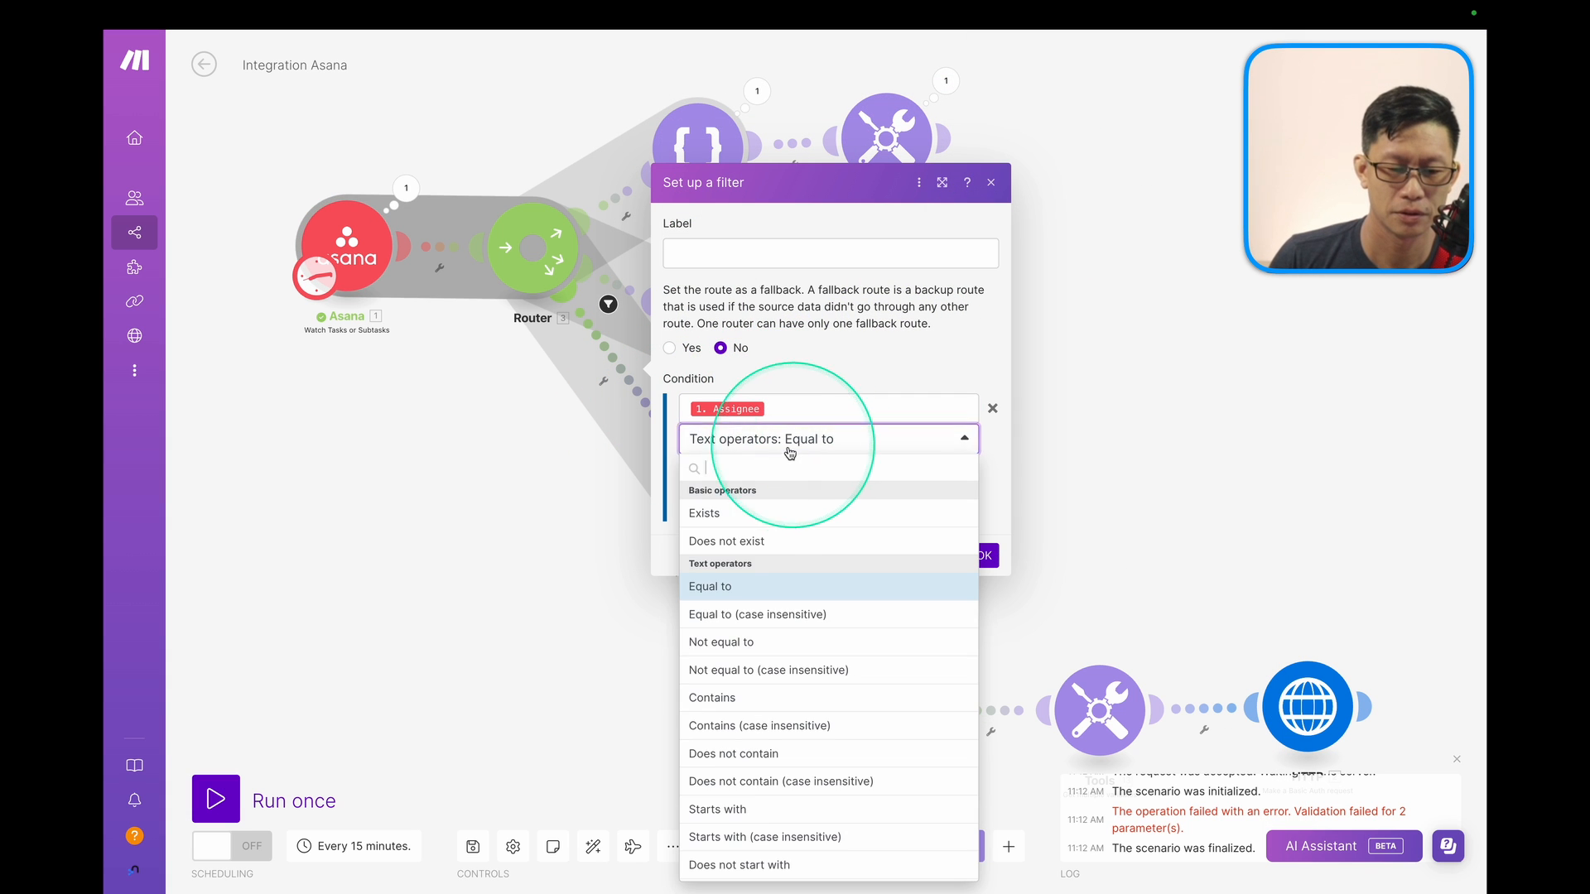
{"action": "left_click", "coordinate": [733, 514]}
{"action": "left_click", "coordinate": [984, 524]}
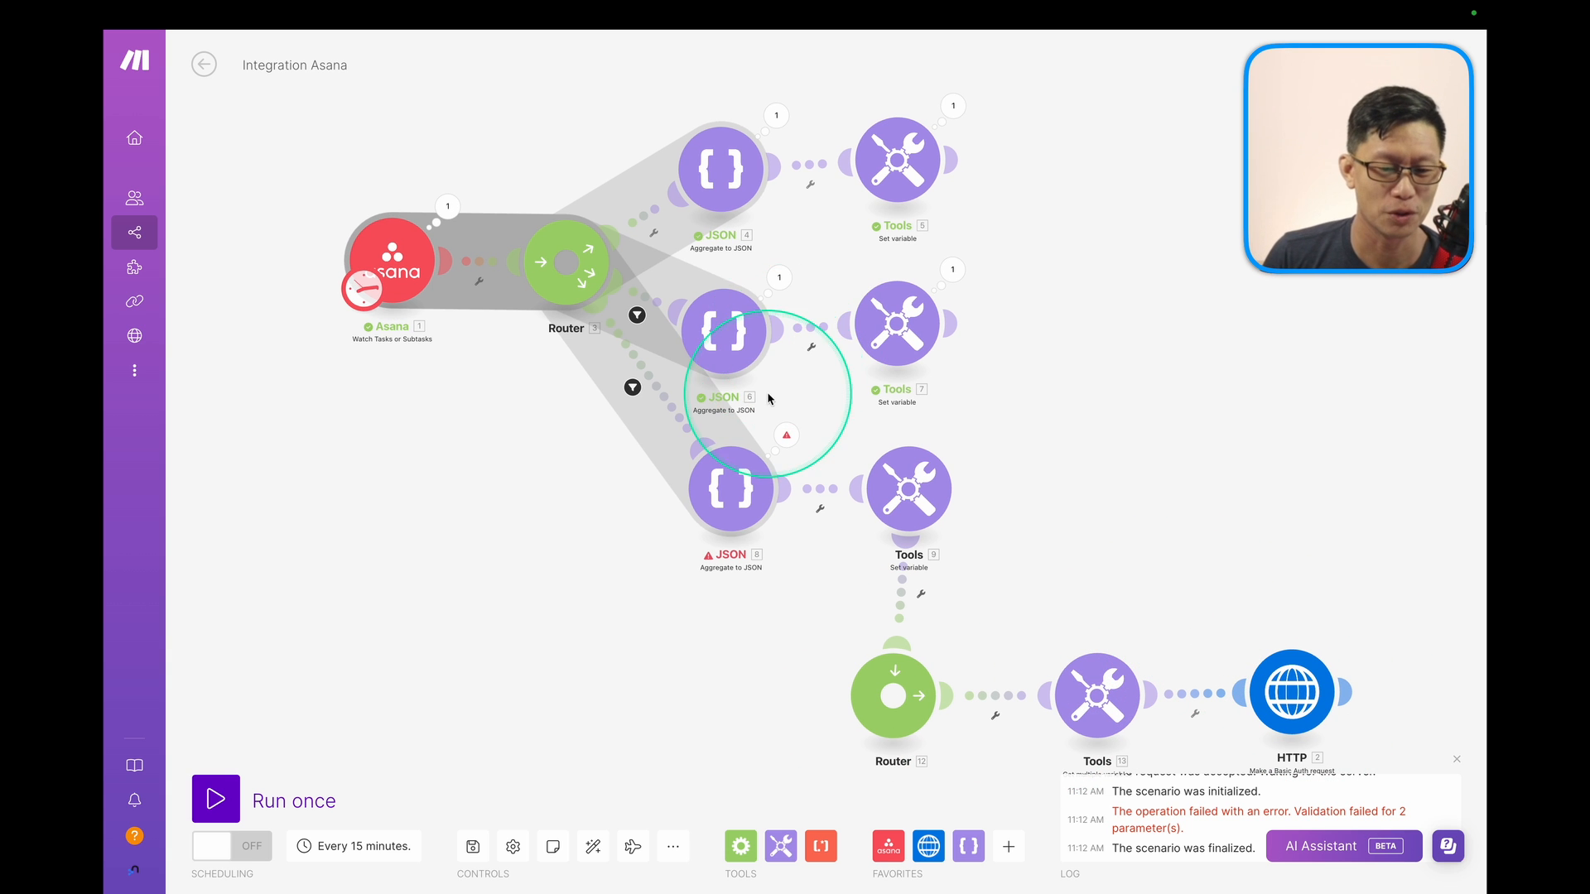
Apply a new route order on Router 3 and auto-align the scenario layout.
{"action": "right_click", "coordinate": [583, 263]}
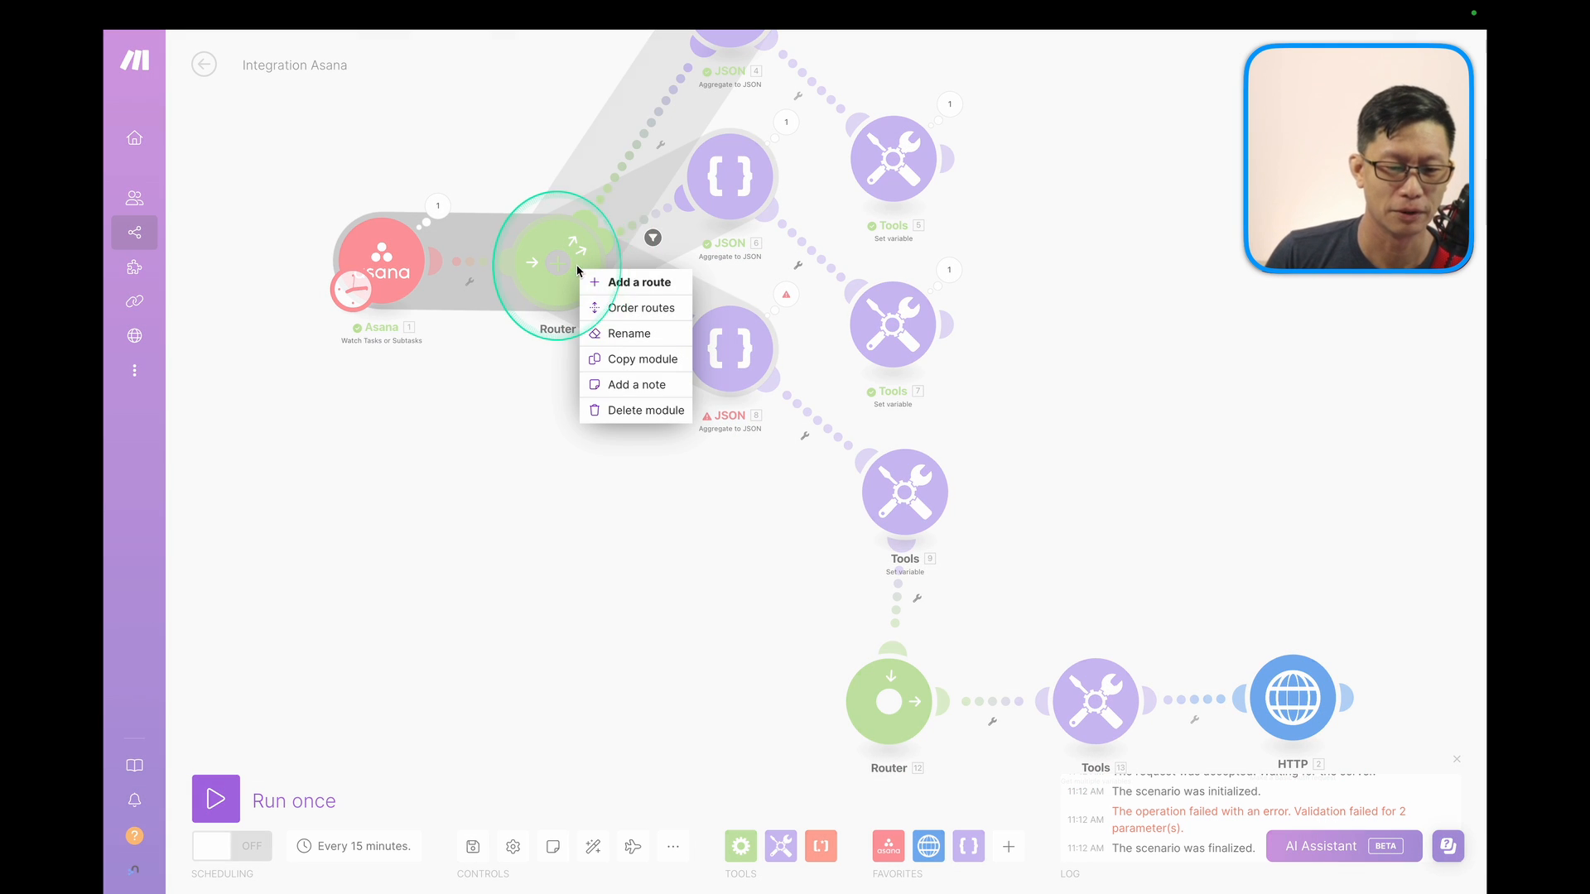
{"action": "left_click", "coordinate": [631, 305]}
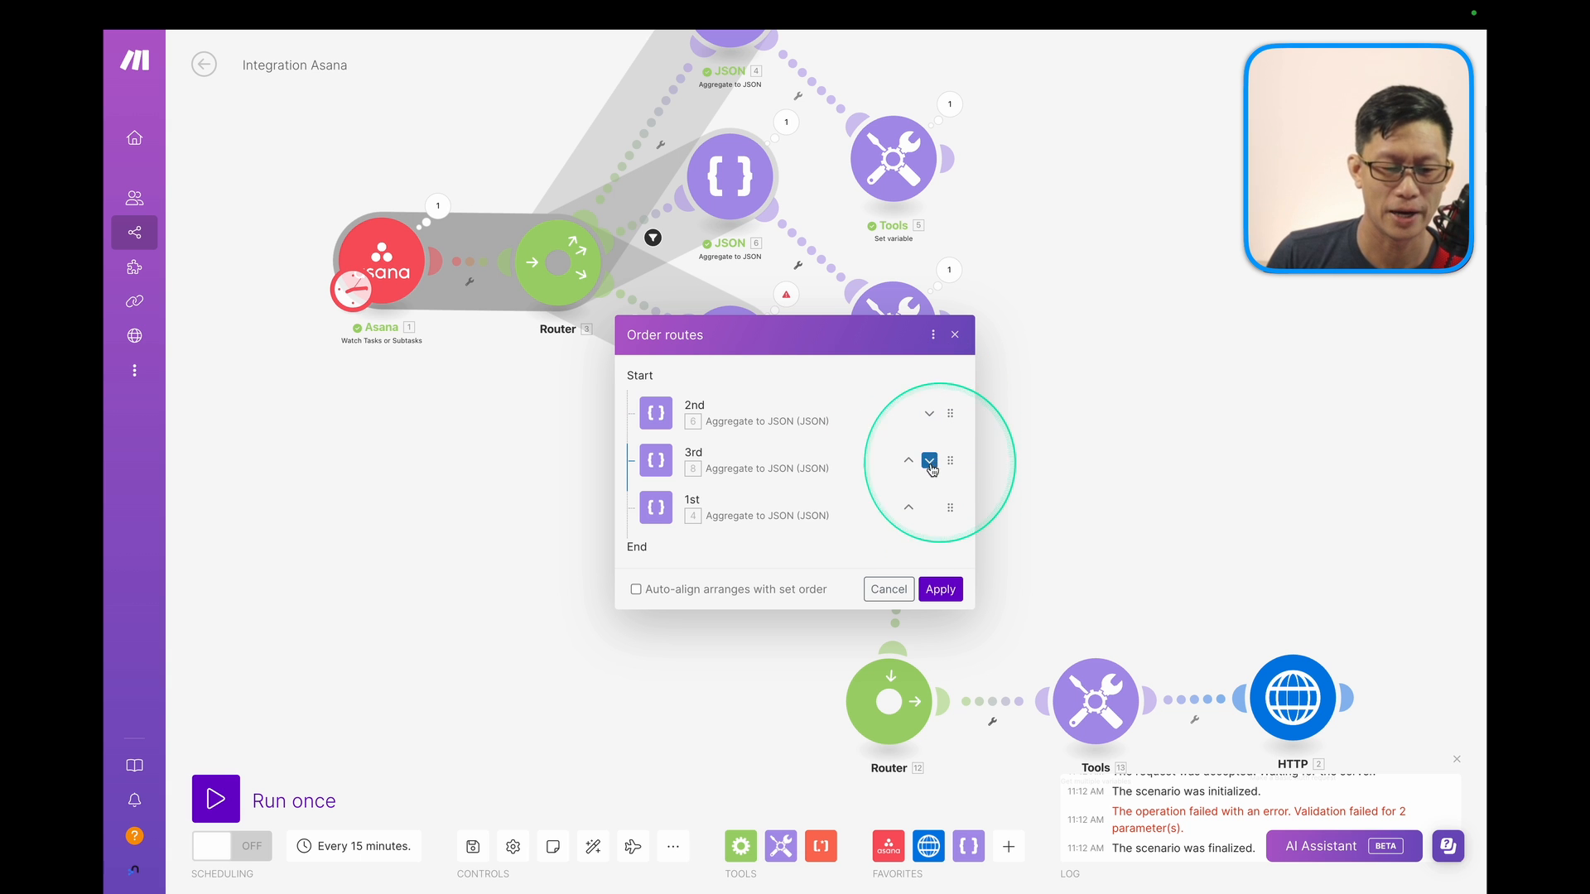
{"action": "left_click", "coordinate": [938, 587]}
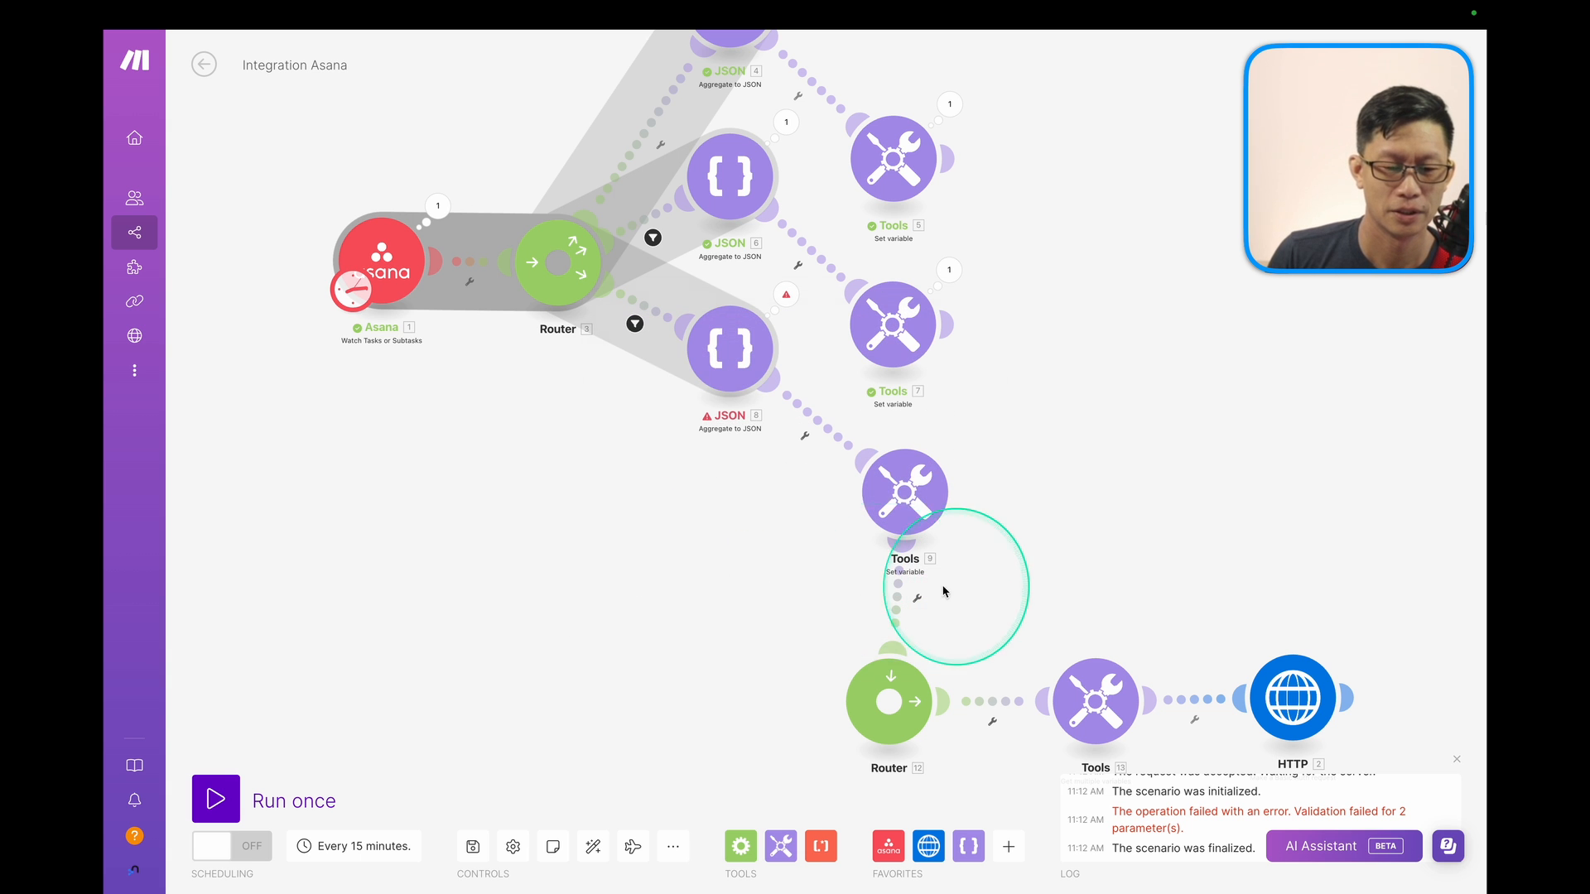
{"action": "left_click", "coordinate": [592, 846]}
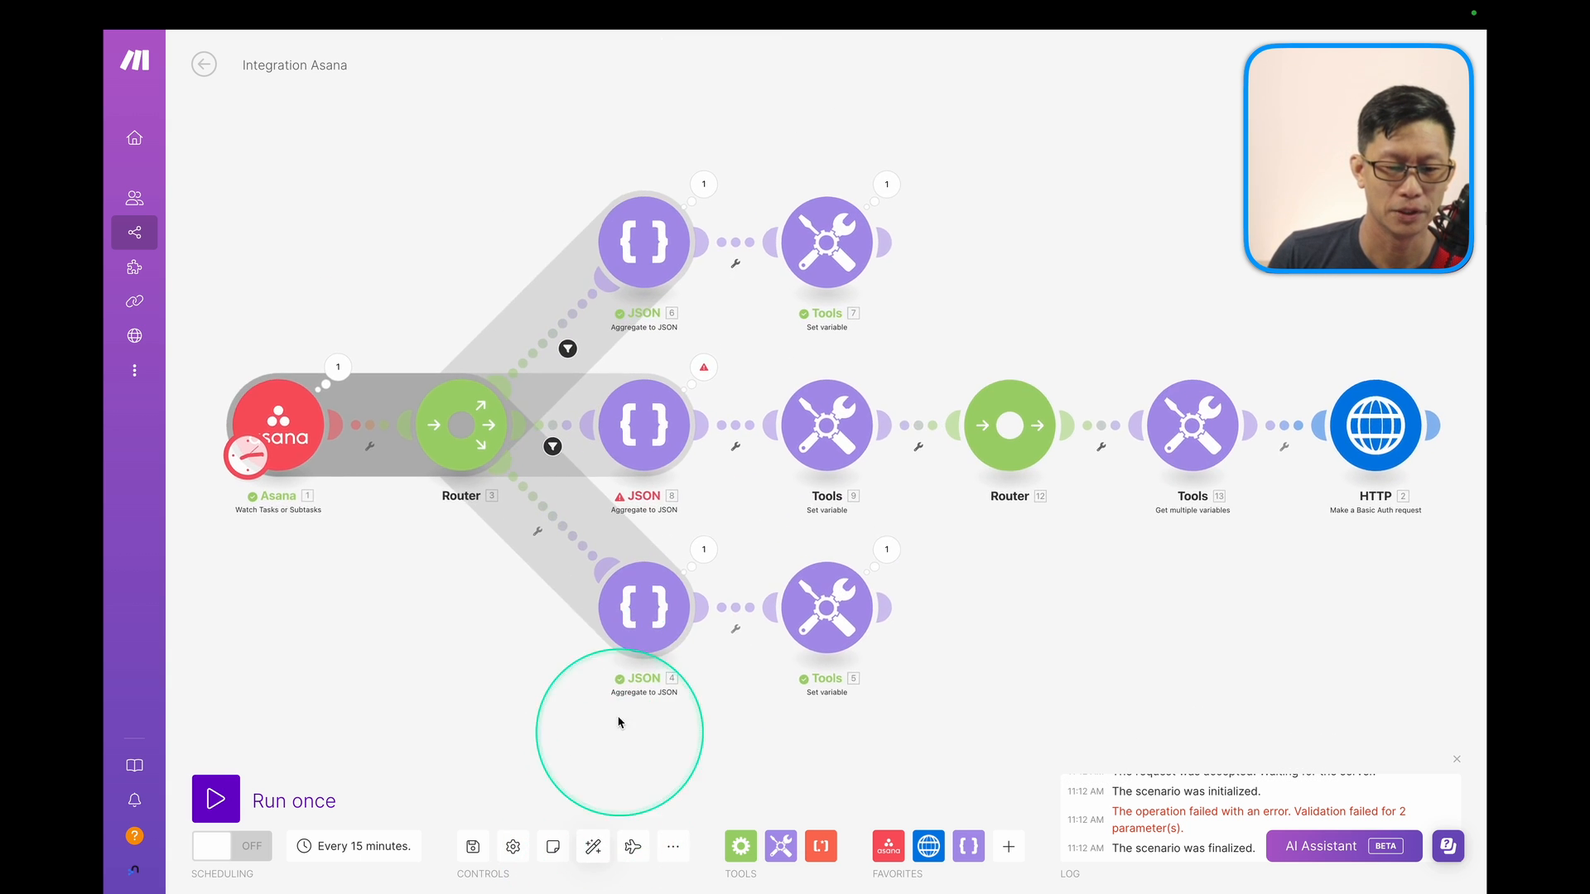
Reconnect Router 12 after Tools 5 instead of Tools 9, then view JSON 8's validation error.
{"action": "right_click", "coordinate": [925, 429]}
{"action": "left_click", "coordinate": [958, 461]}
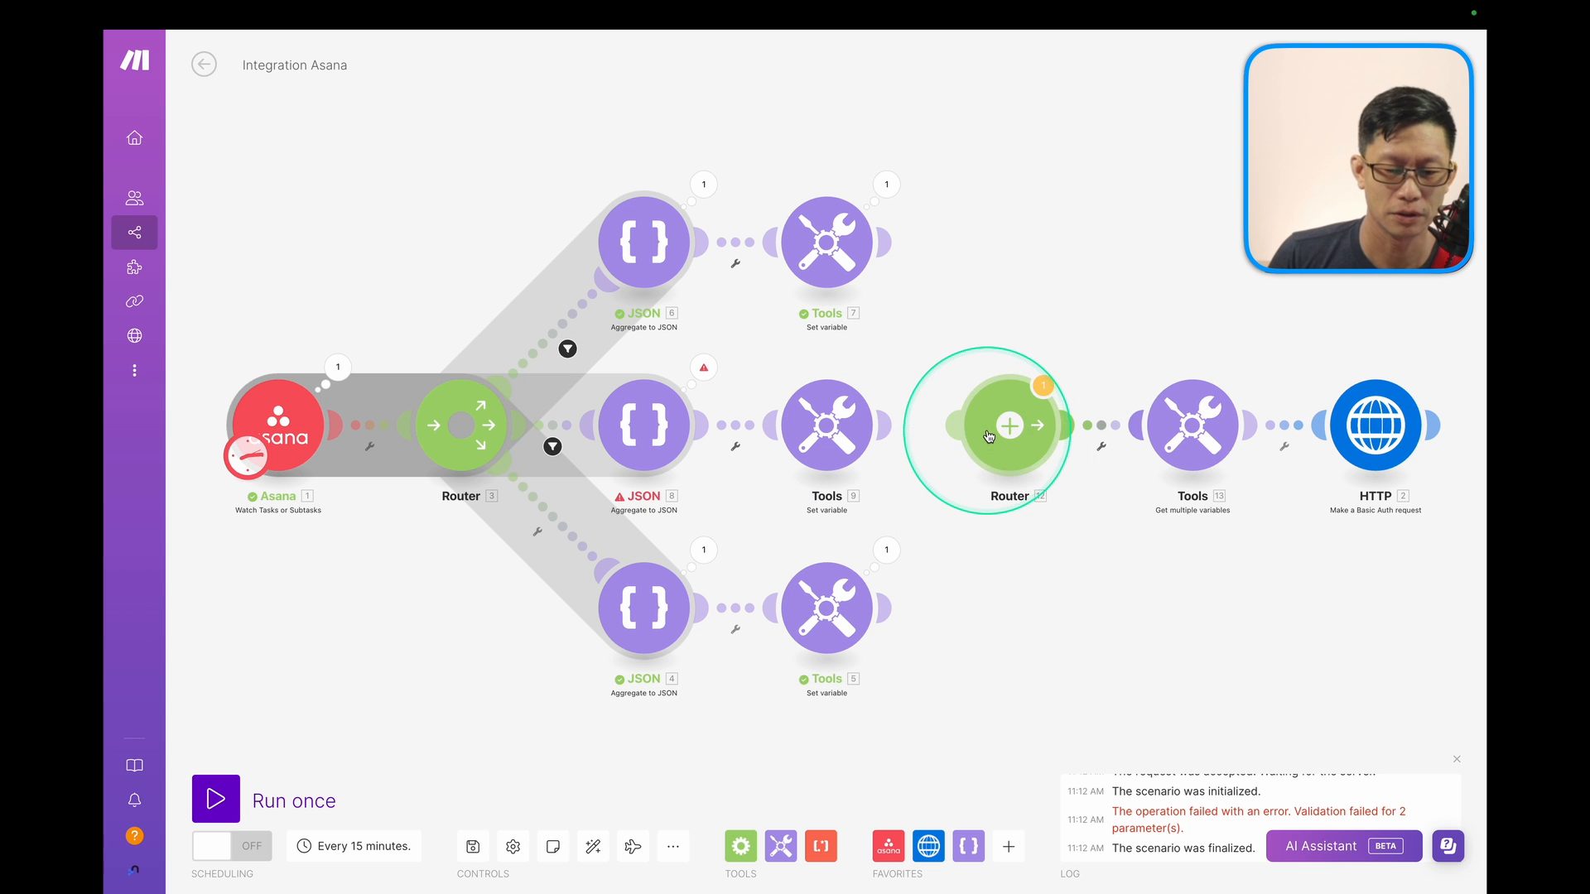
{"action": "left_click_drag", "start_coordinate": [982, 435], "coordinate": [1006, 601]}
{"action": "left_click", "coordinate": [914, 410]}
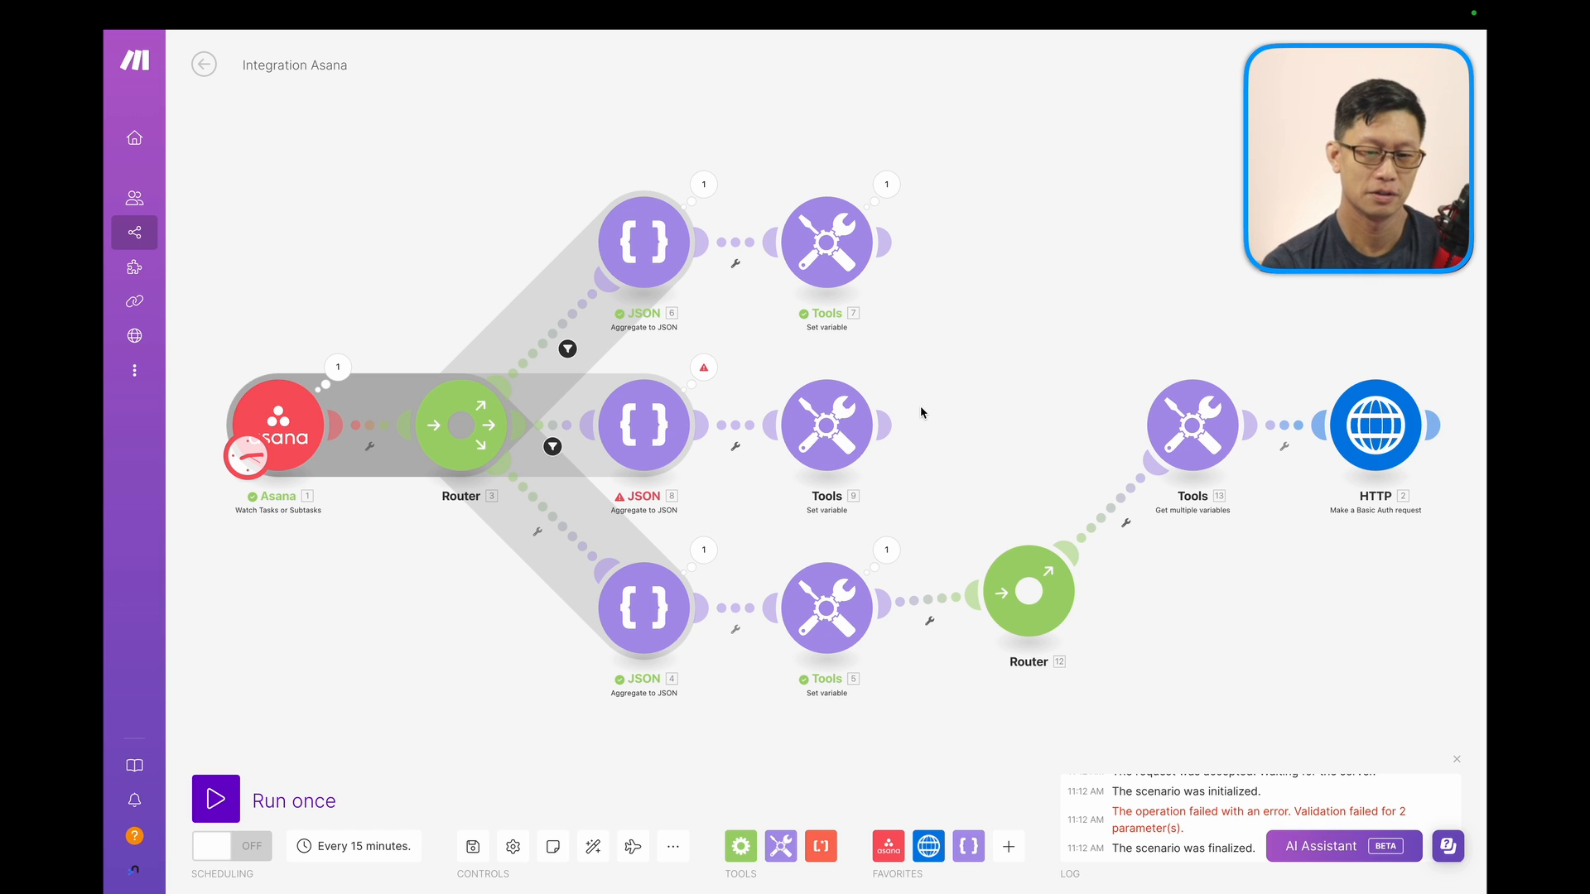
{"action": "left_click_drag", "start_coordinate": [1025, 610], "coordinate": [1022, 624]}
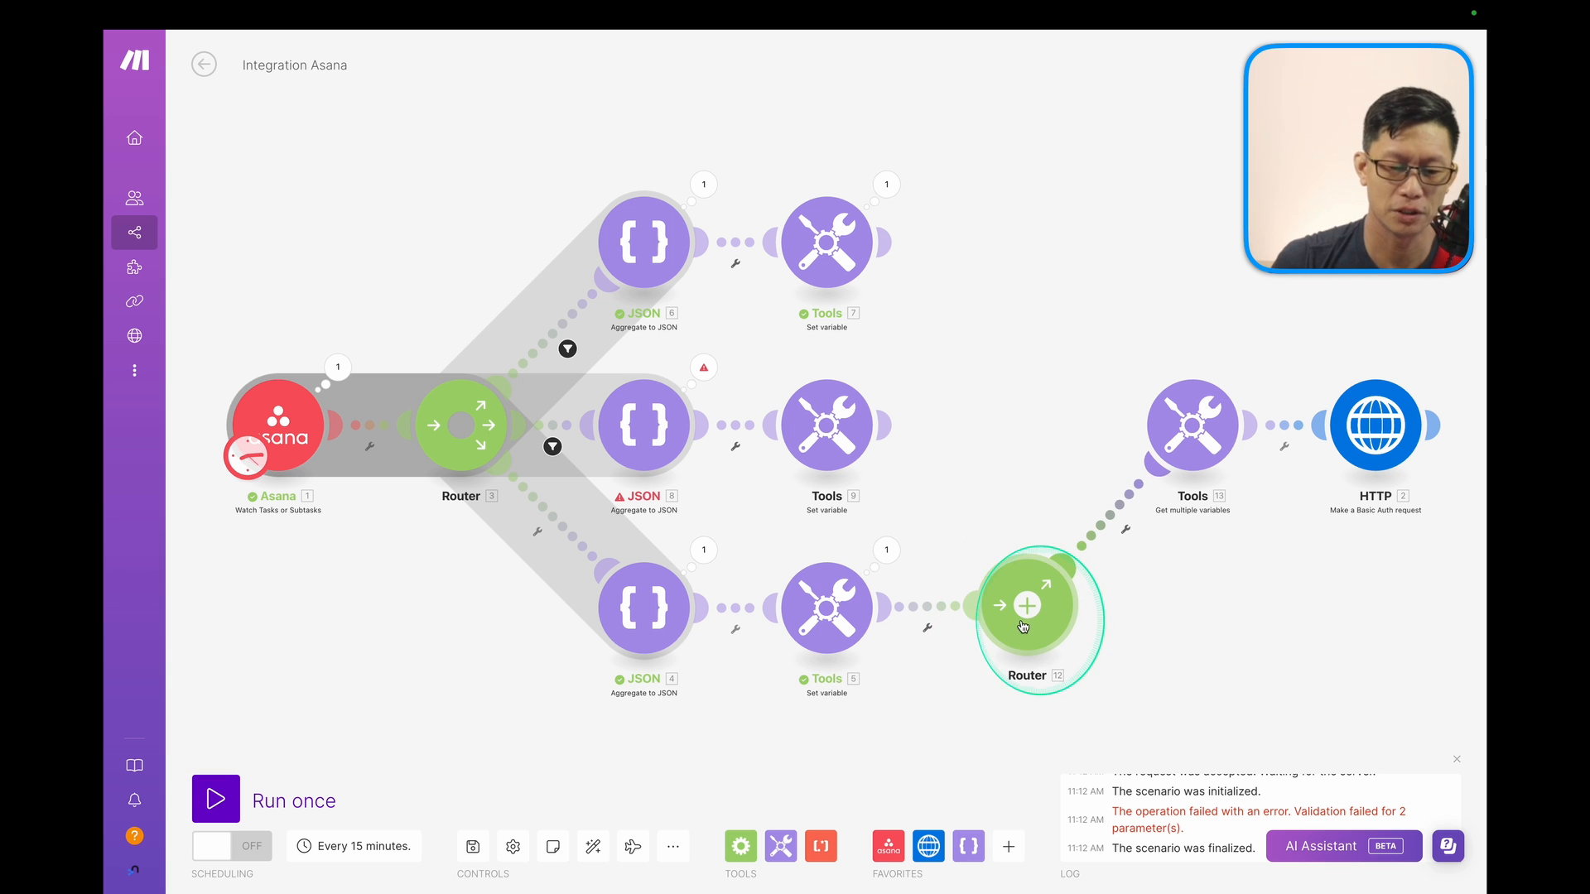
{"action": "left_click", "coordinate": [705, 369]}
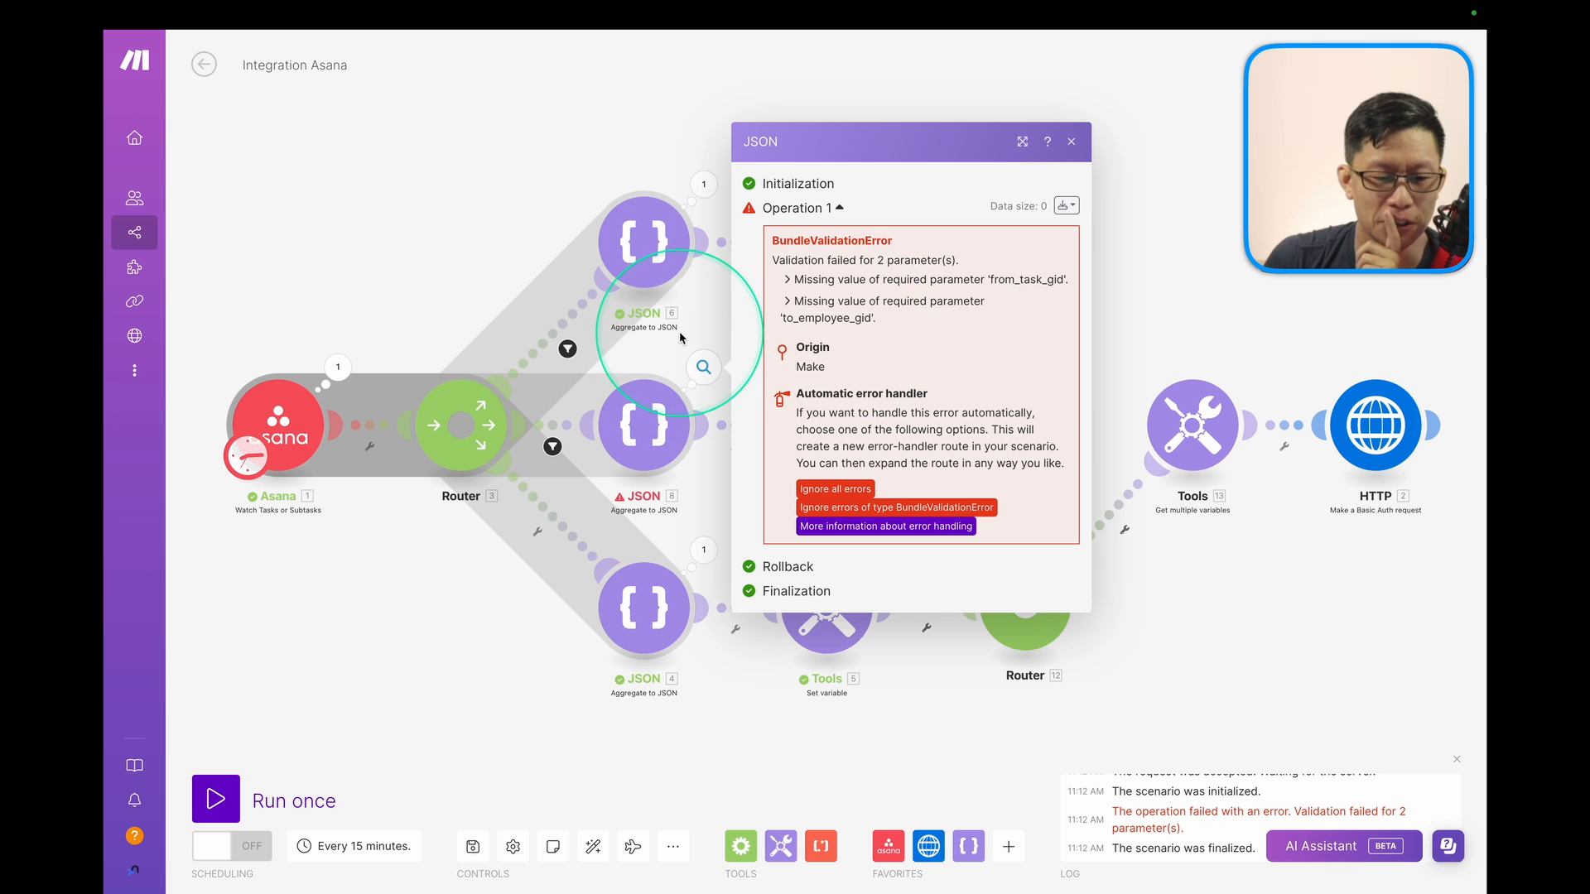
Try the Asana Assignee Relationship data structure in JSON 8 and inspect its definition.
{"action": "left_click", "coordinate": [643, 420]}
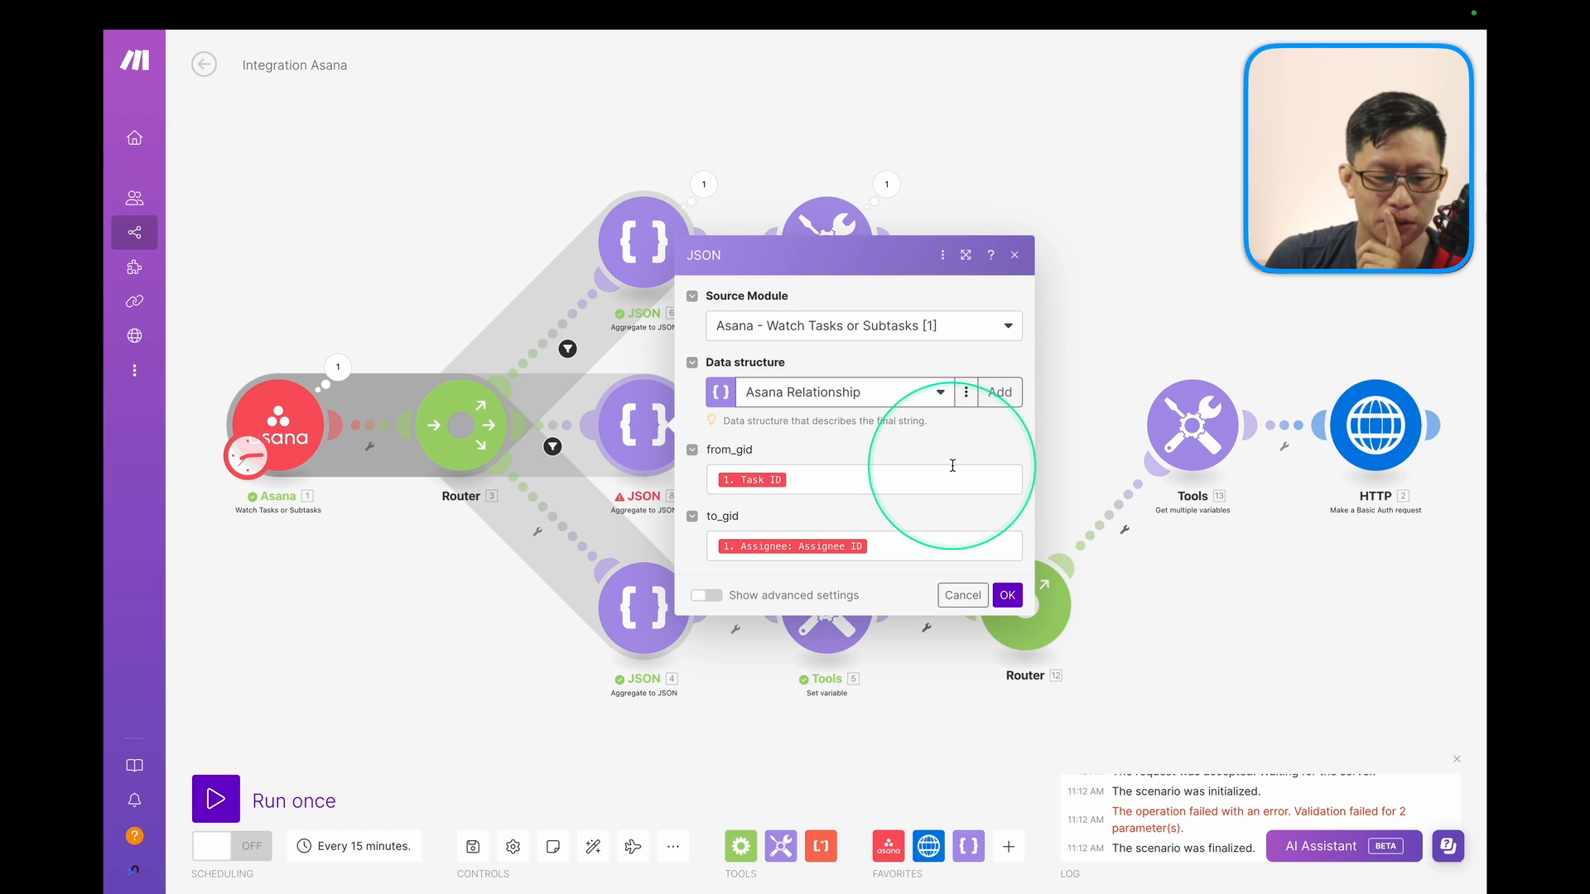
{"action": "left_click", "coordinate": [903, 394]}
{"action": "left_click", "coordinate": [839, 420]}
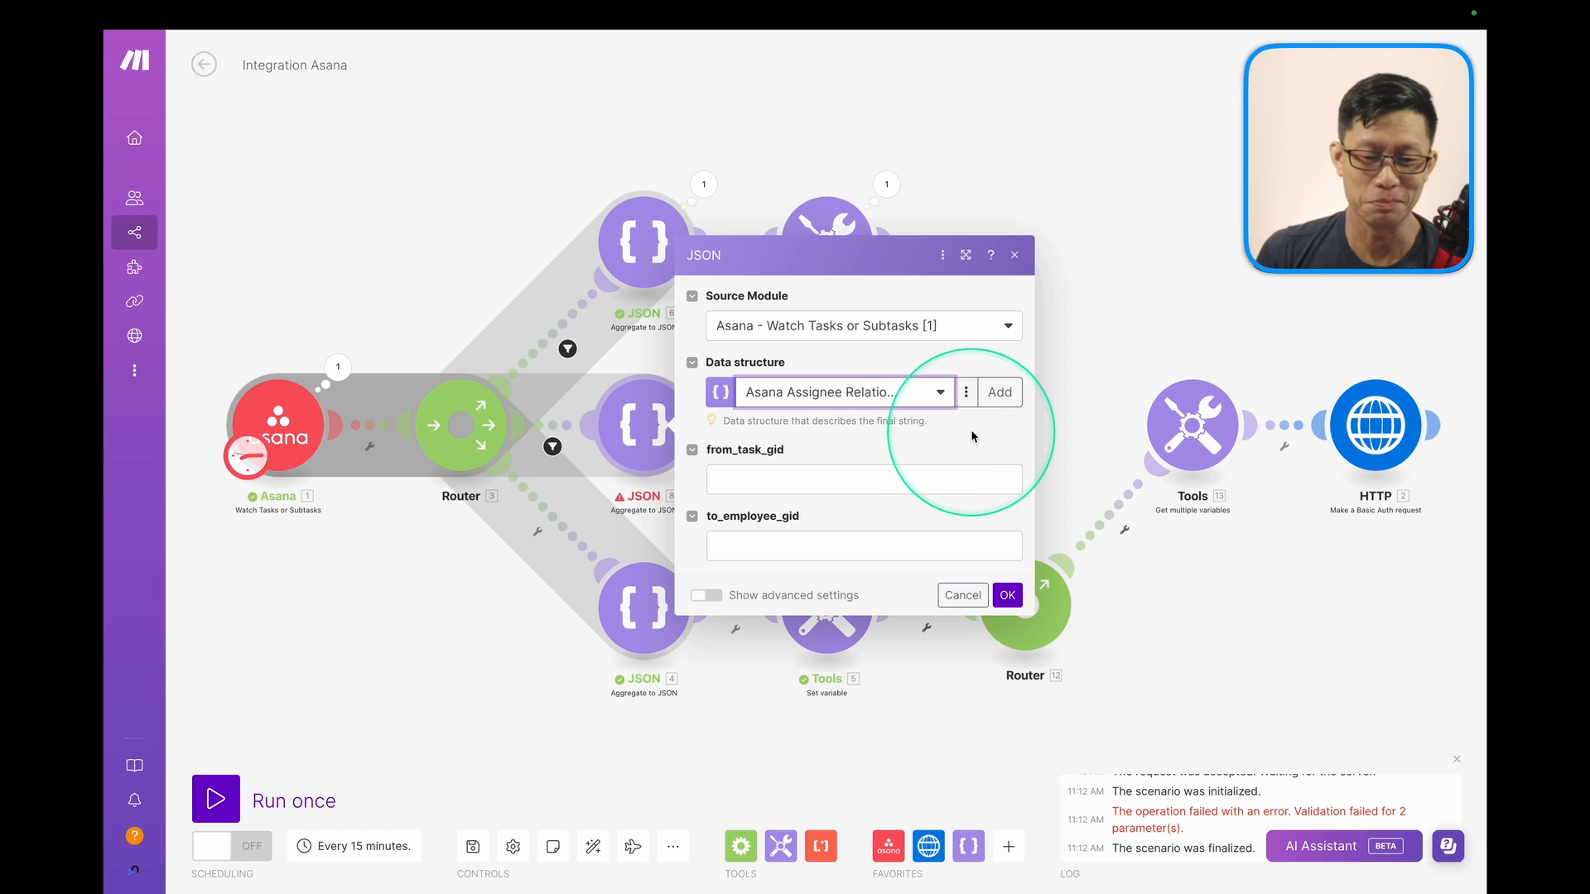
{"action": "left_click", "coordinate": [966, 394]}
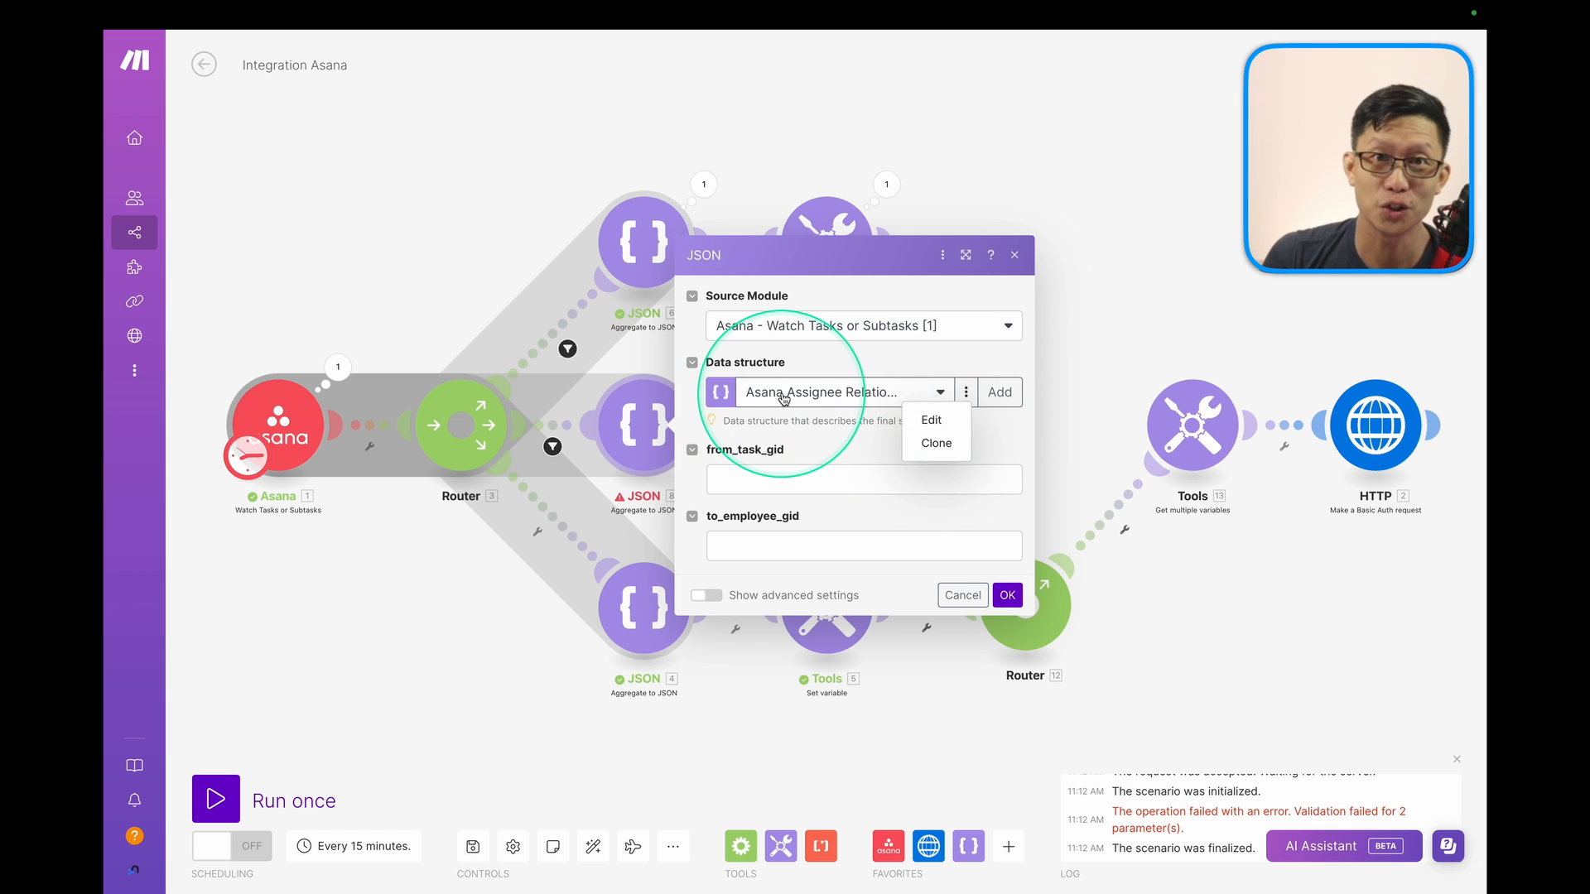
{"action": "left_click", "coordinate": [939, 424]}
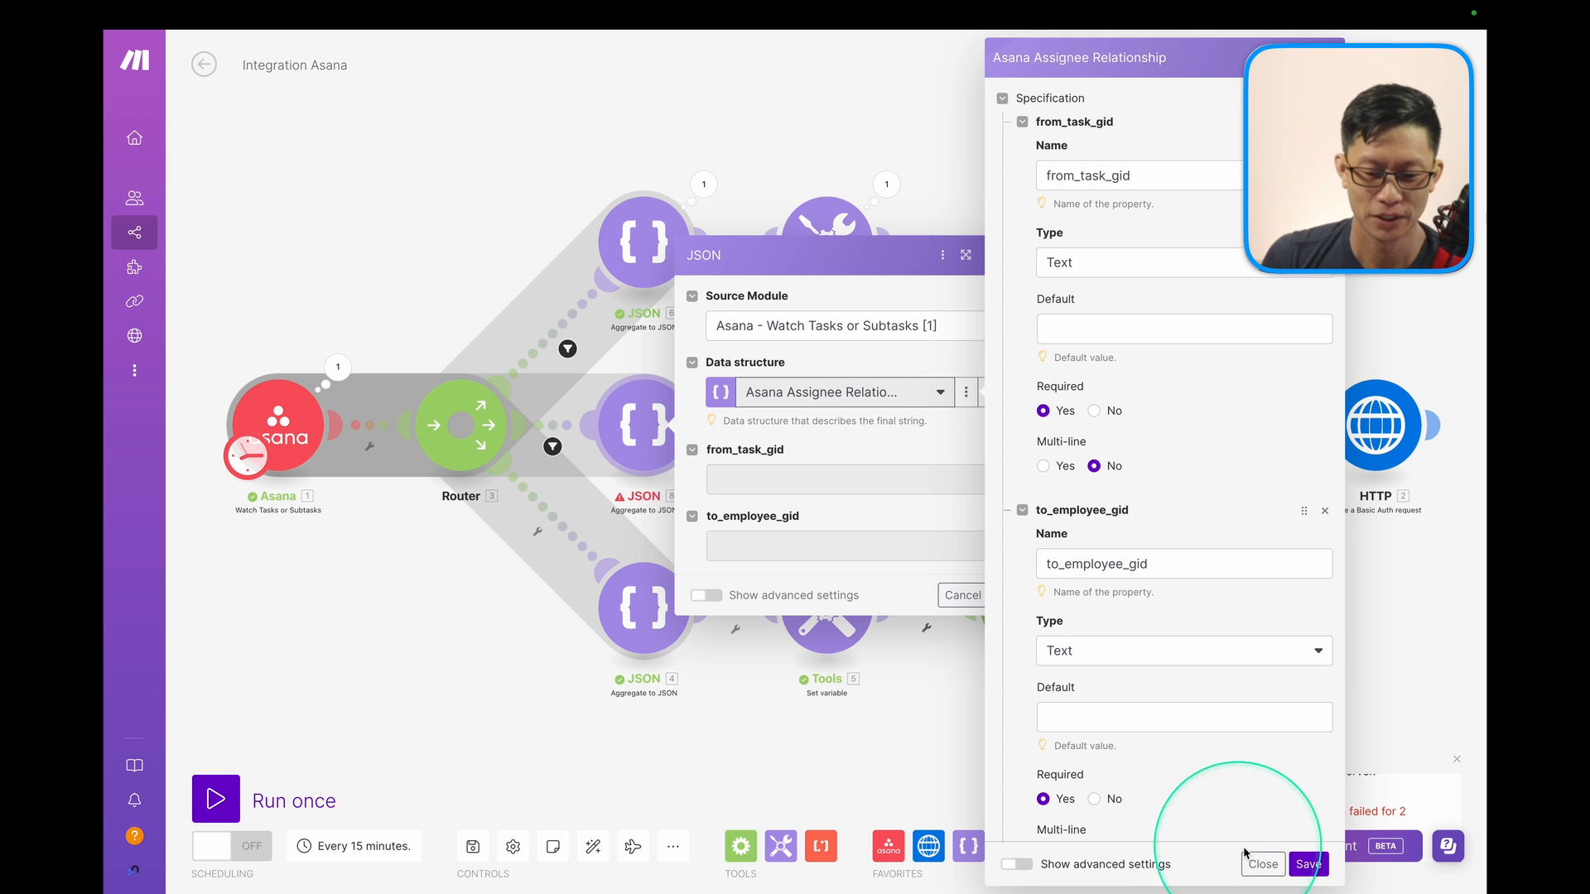
{"action": "left_click", "coordinate": [1263, 865]}
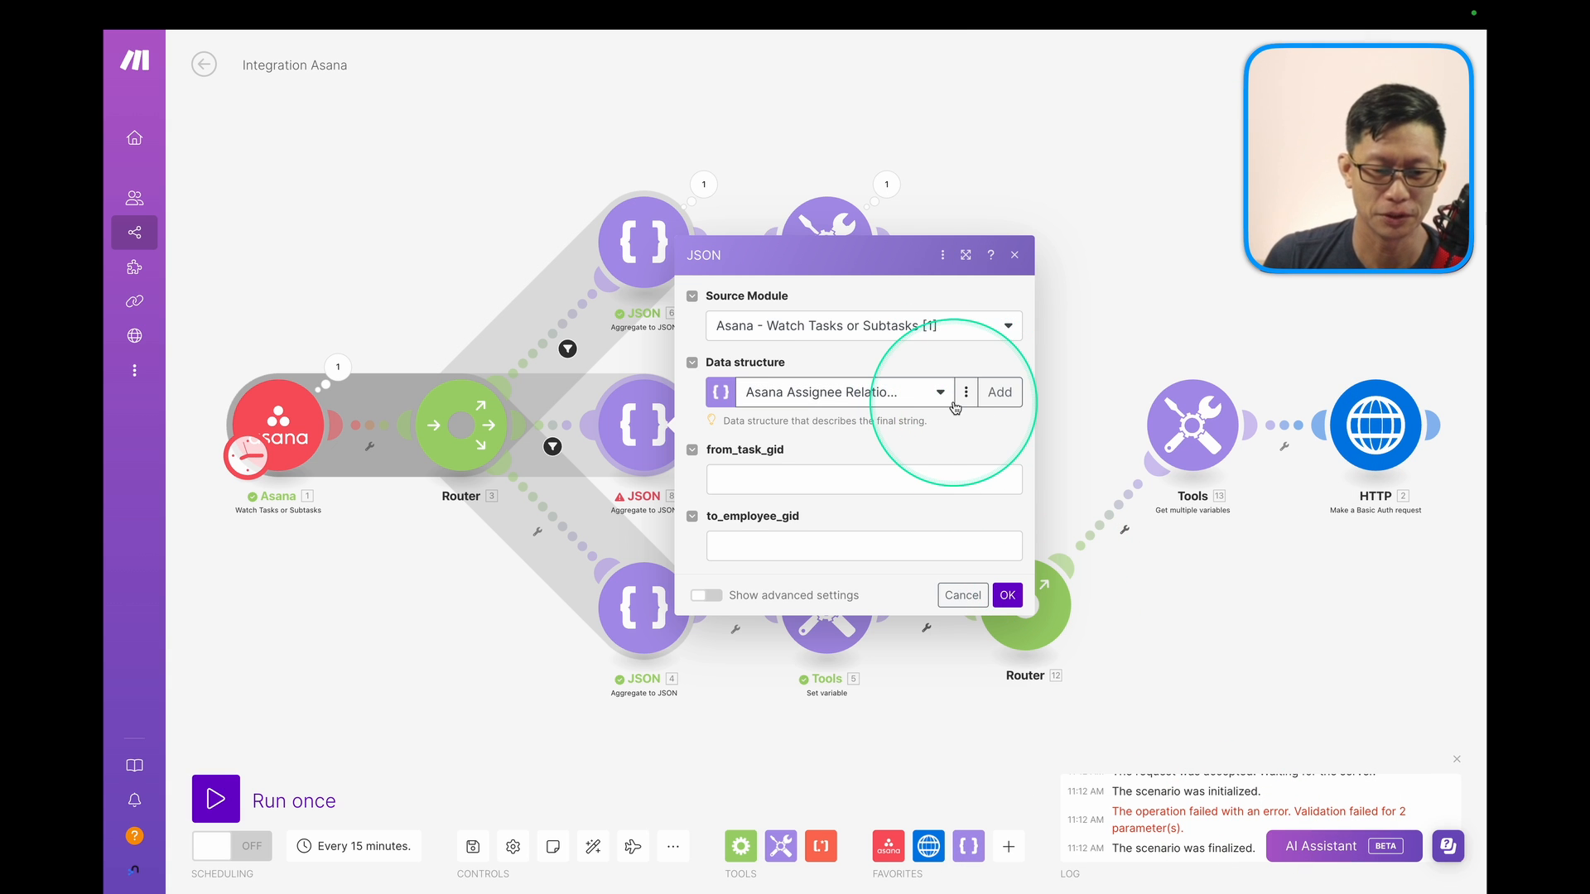
Close JSON 8's settings and delete the JSON 8 module.
{"action": "left_click", "coordinate": [619, 427]}
{"action": "right_click", "coordinate": [619, 427]}
{"action": "left_click", "coordinate": [698, 581]}
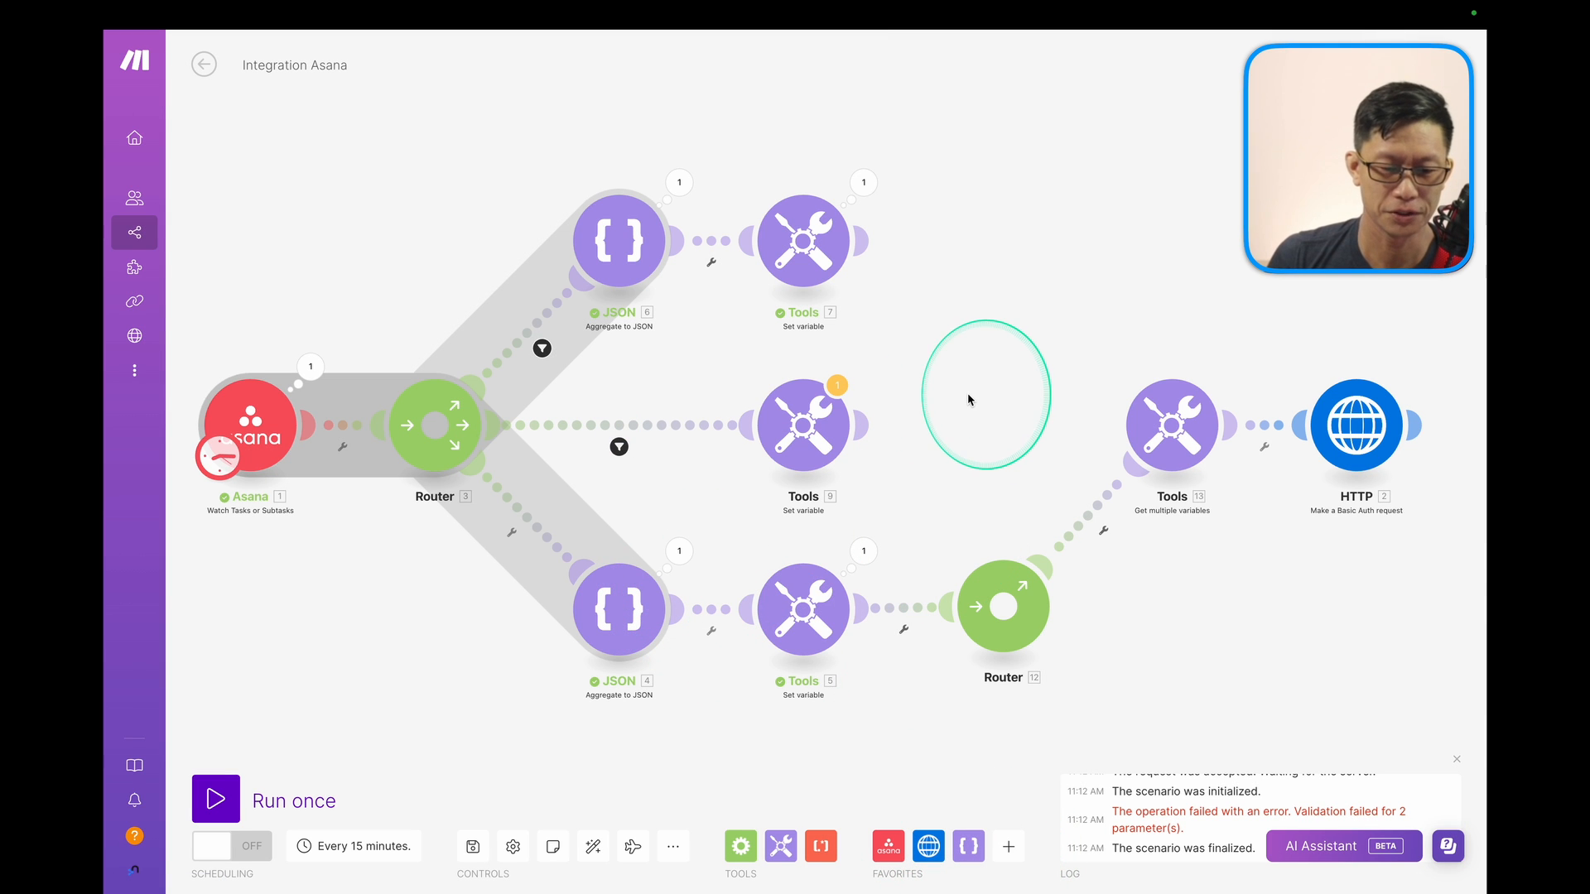
Move Tools 7 and JSON 6 upward and insert an Aggregate to JSON module before Tools 9.
{"action": "left_click_drag", "start_coordinate": [911, 331], "coordinate": [971, 528]}
{"action": "left_click_drag", "start_coordinate": [817, 443], "coordinate": [686, 186]}
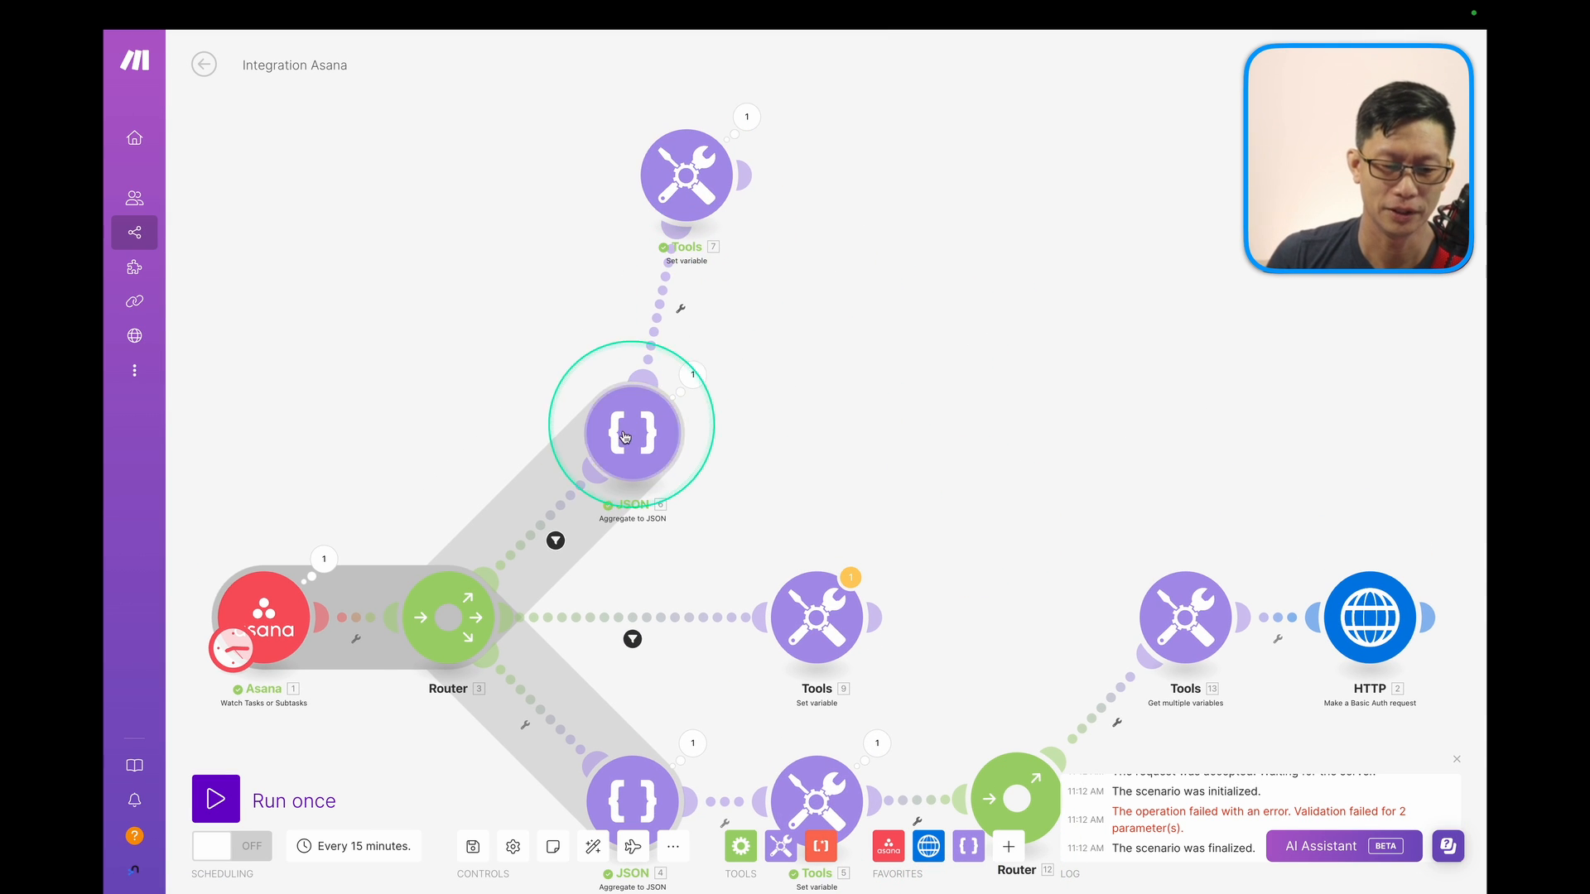
{"action": "left_click_drag", "start_coordinate": [632, 425], "coordinate": [472, 312]}
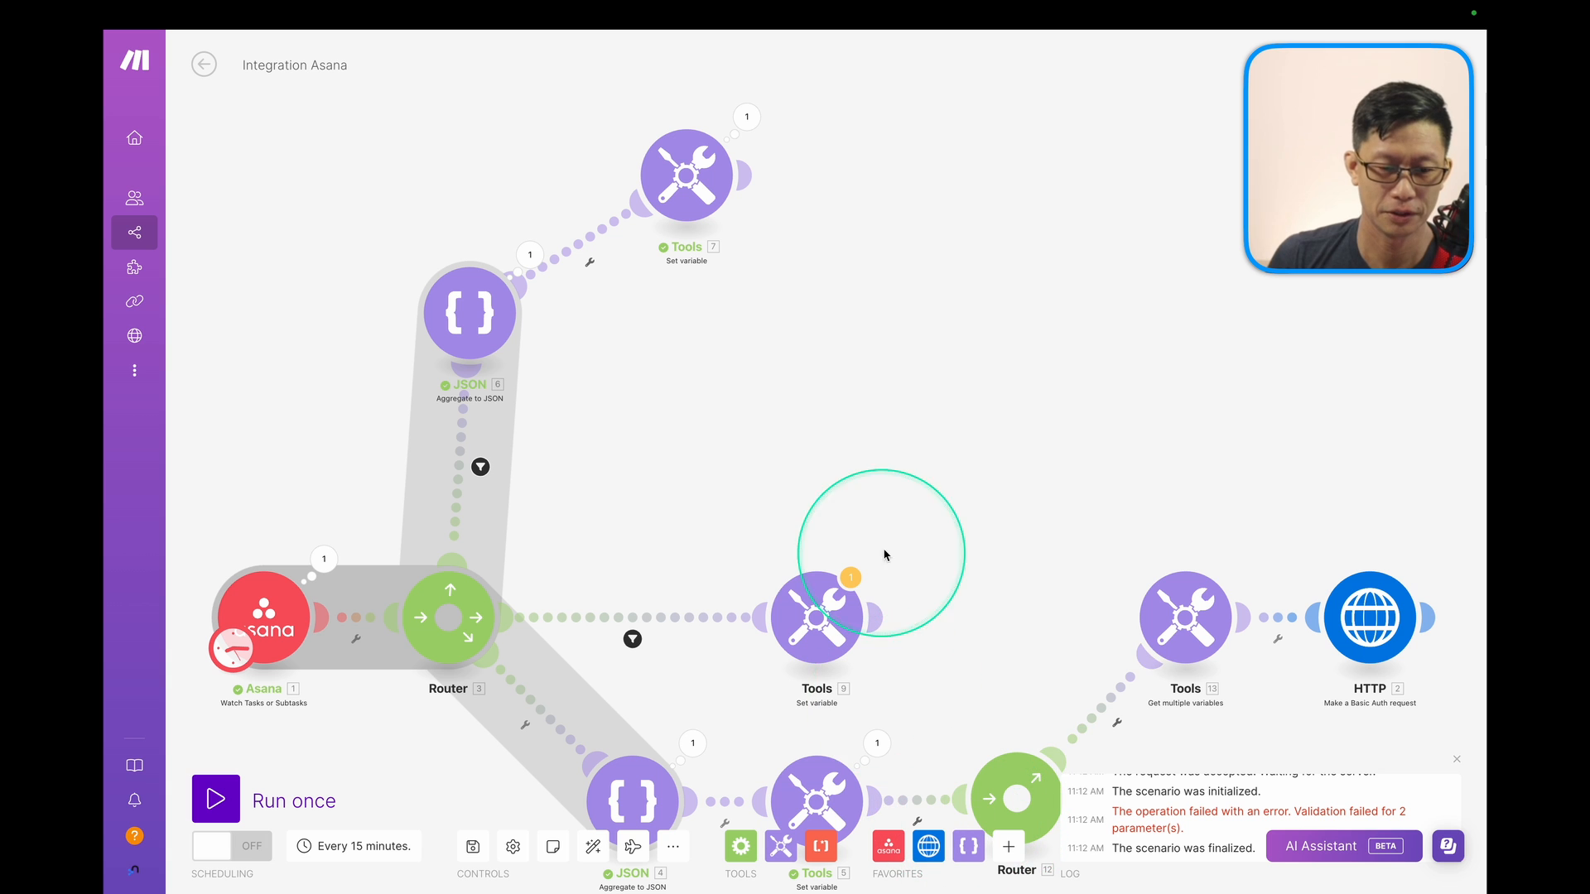
{"action": "left_click", "coordinate": [968, 846]}
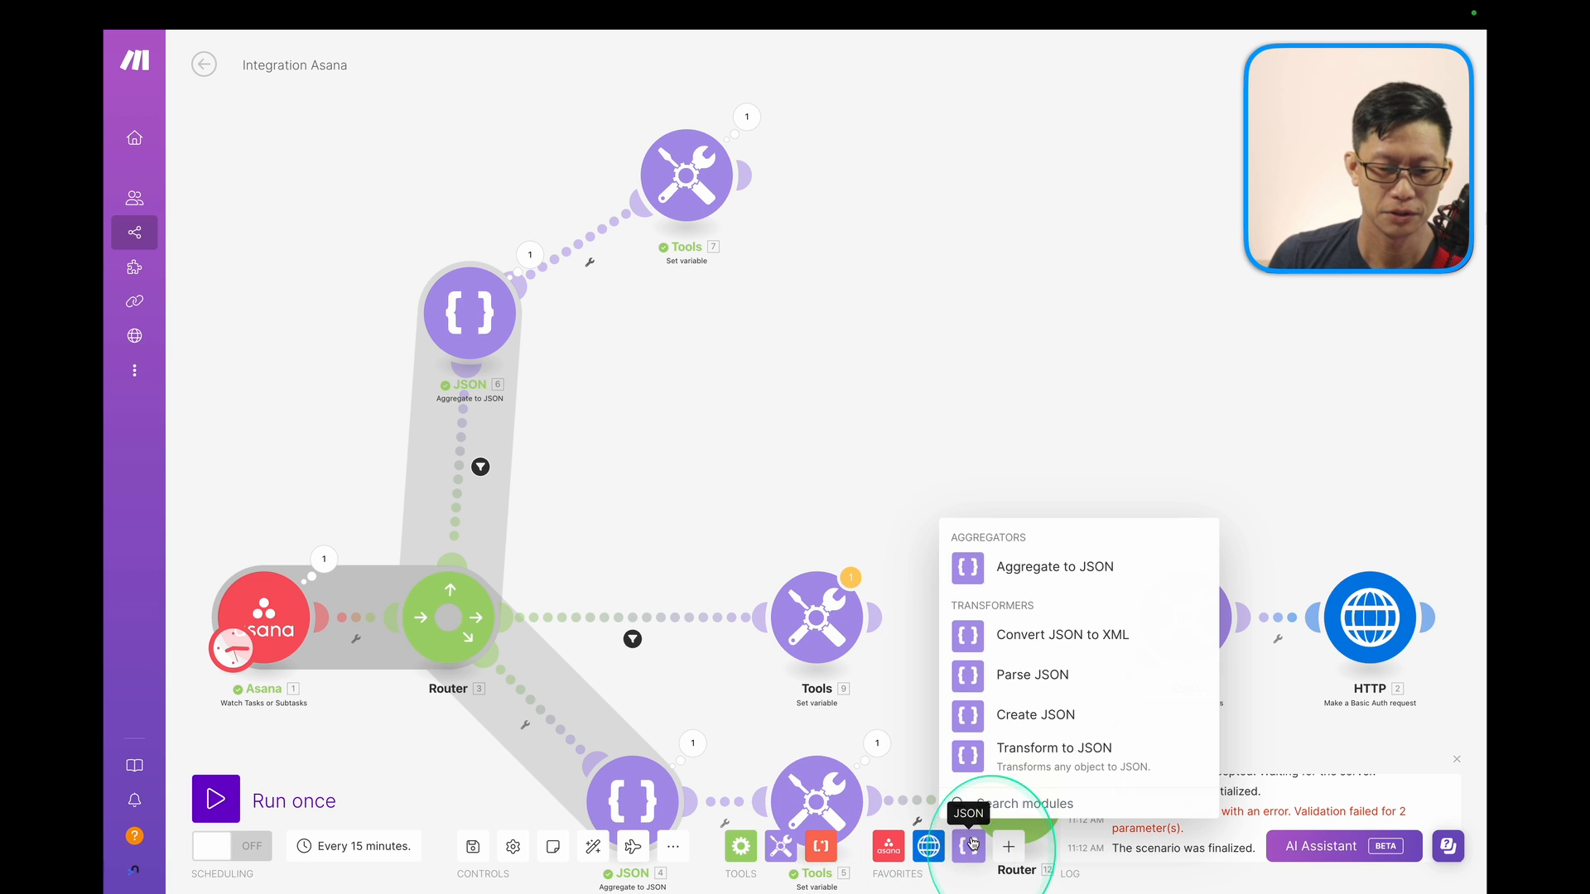
{"action": "left_click_drag", "start_coordinate": [1011, 571], "coordinate": [639, 608]}
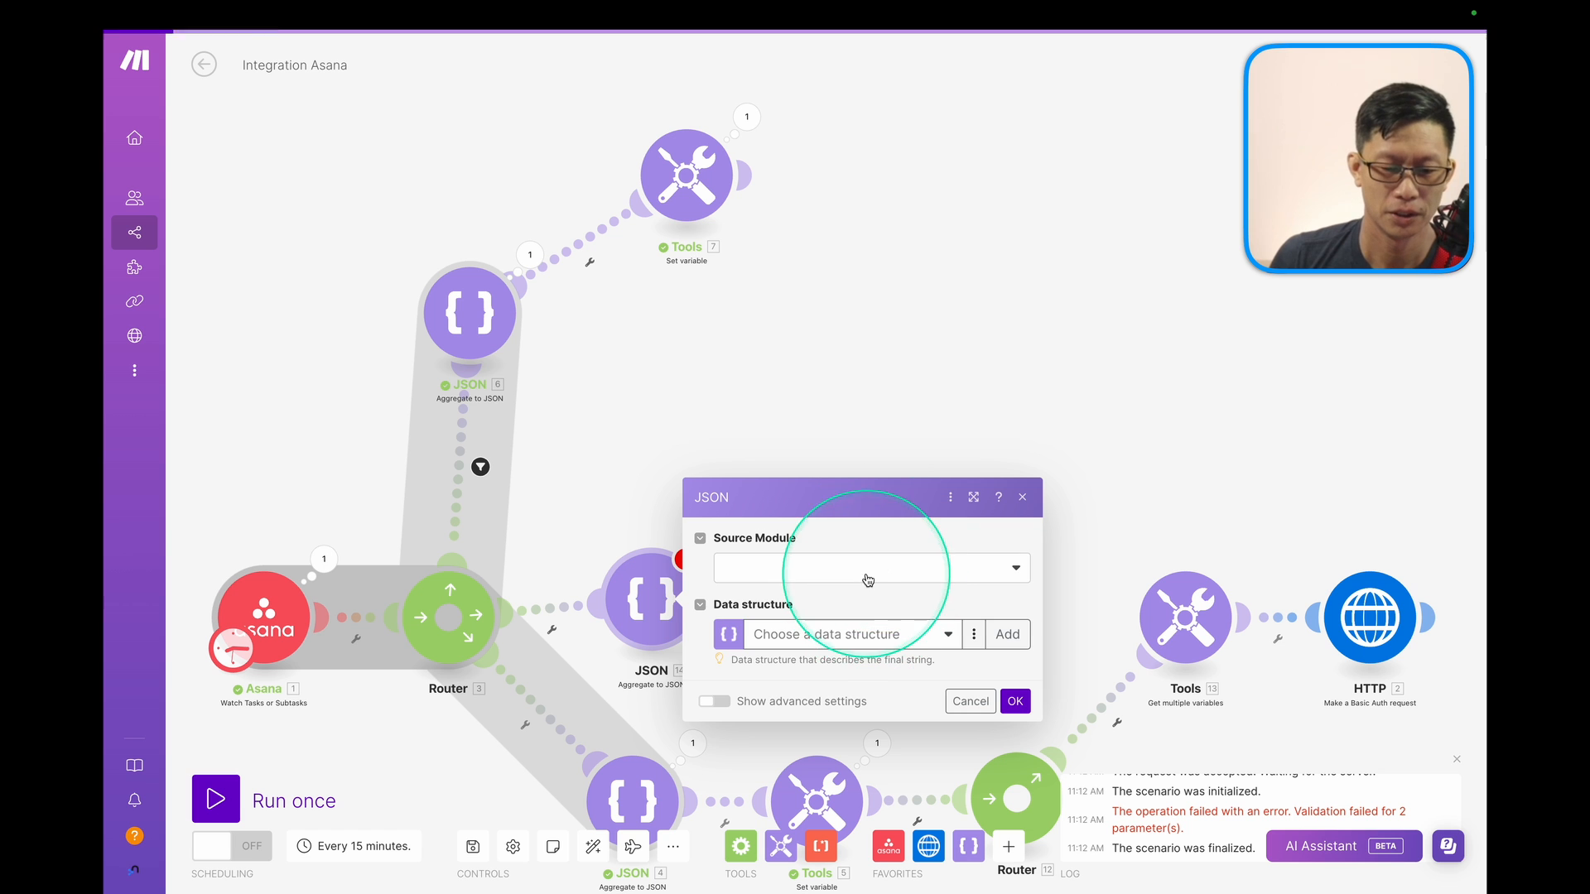
Aggregate from the Asana trigger with Asana Relationship: Task ID to from_gid, Assignee ID to to_gid.
{"action": "left_click", "coordinate": [870, 570]}
{"action": "left_click", "coordinate": [798, 626]}
{"action": "left_click", "coordinate": [934, 635]}
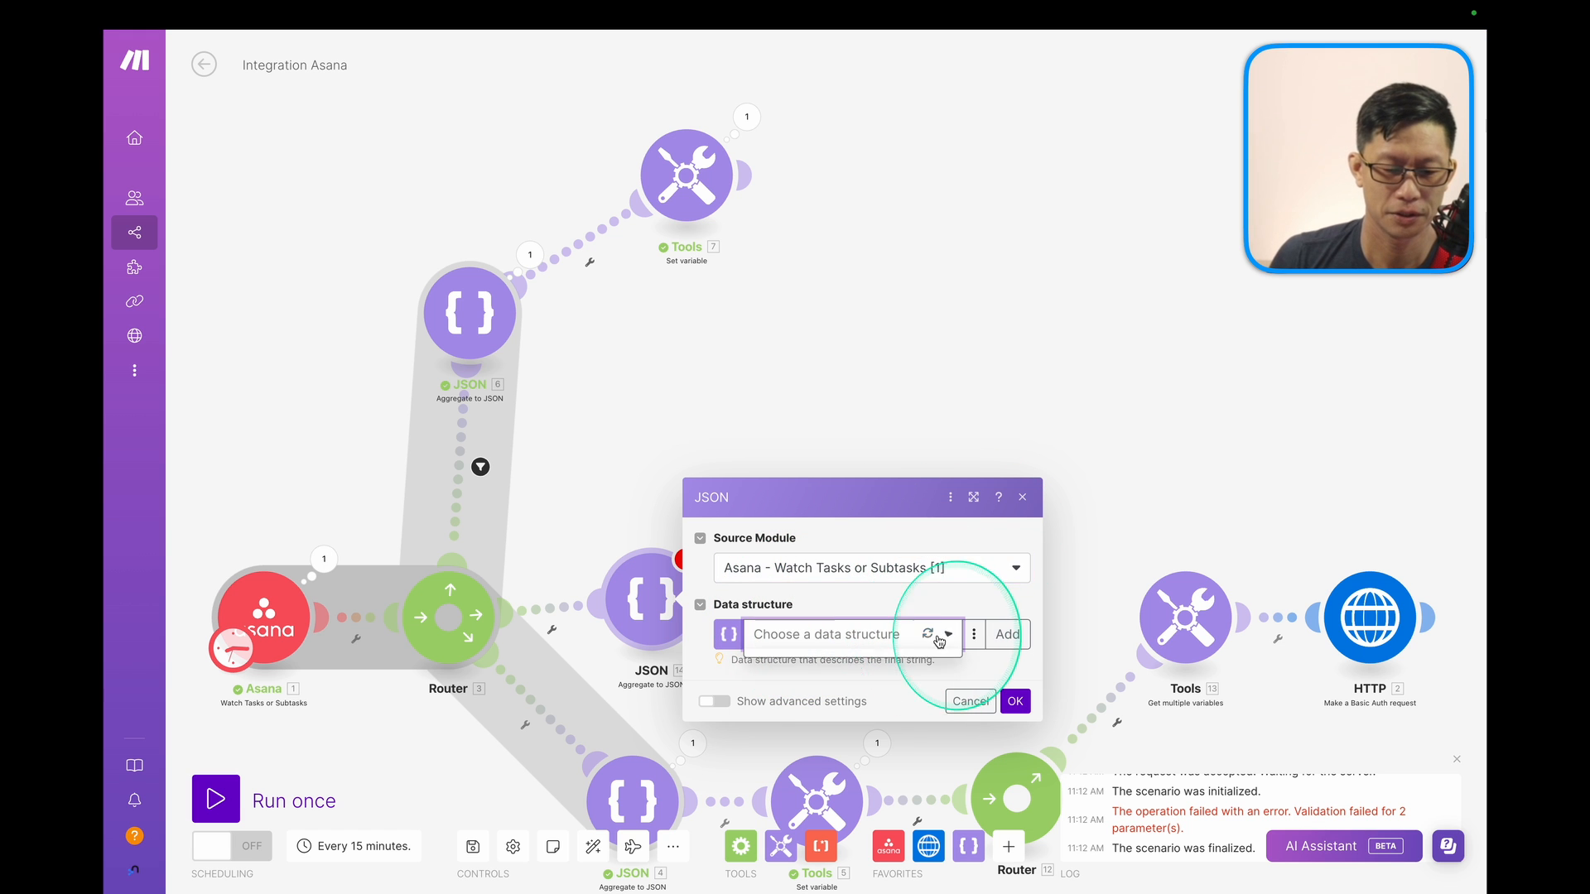
{"action": "left_click", "coordinate": [800, 692]}
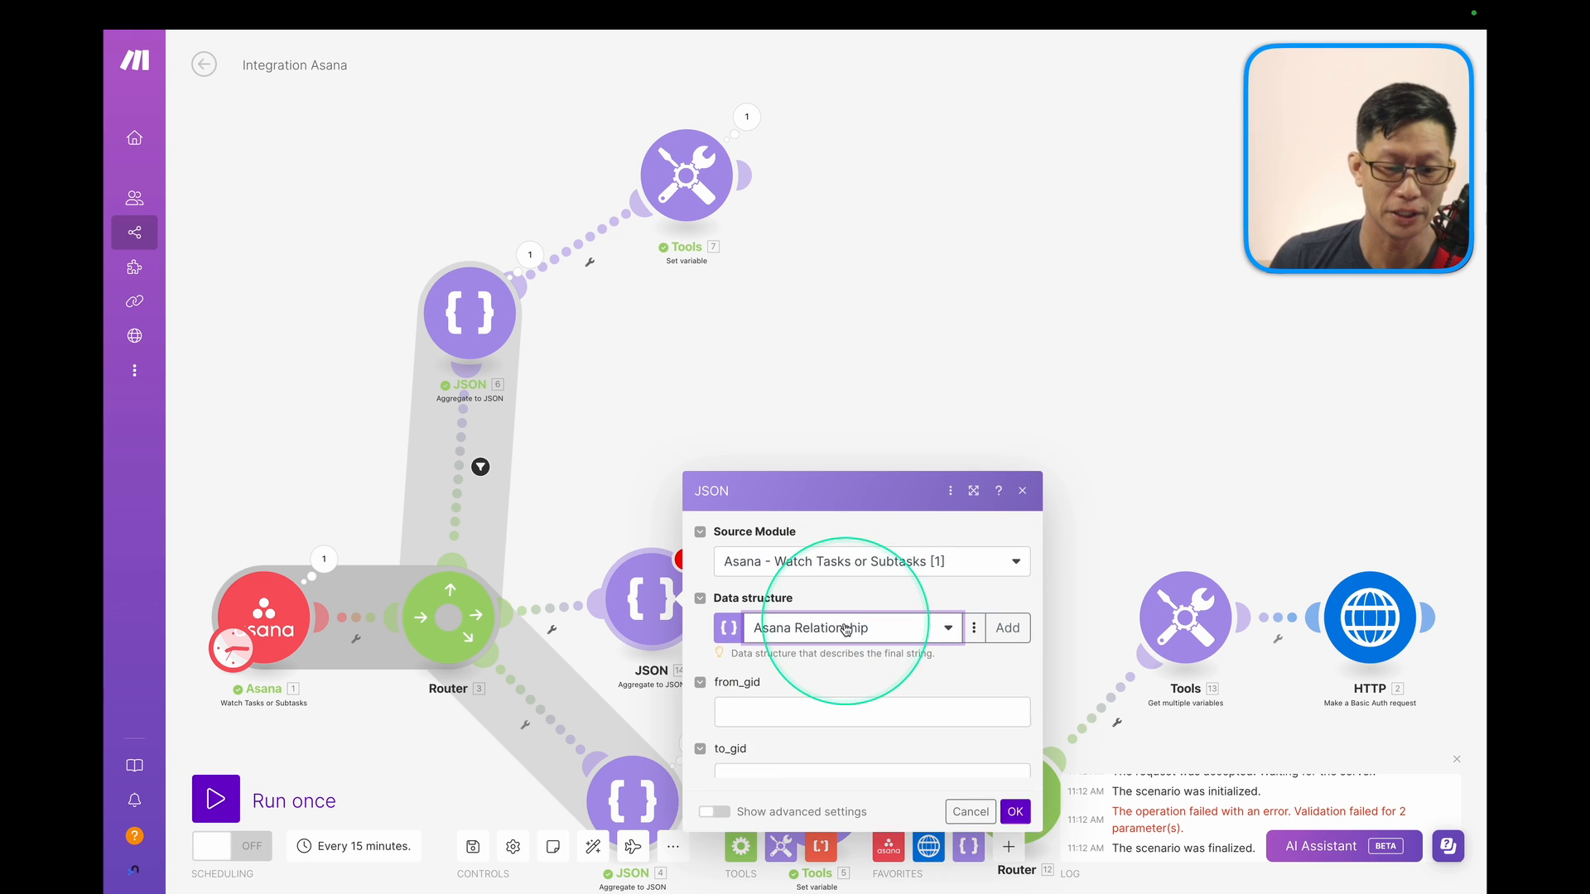
{"action": "left_click", "coordinate": [775, 653]}
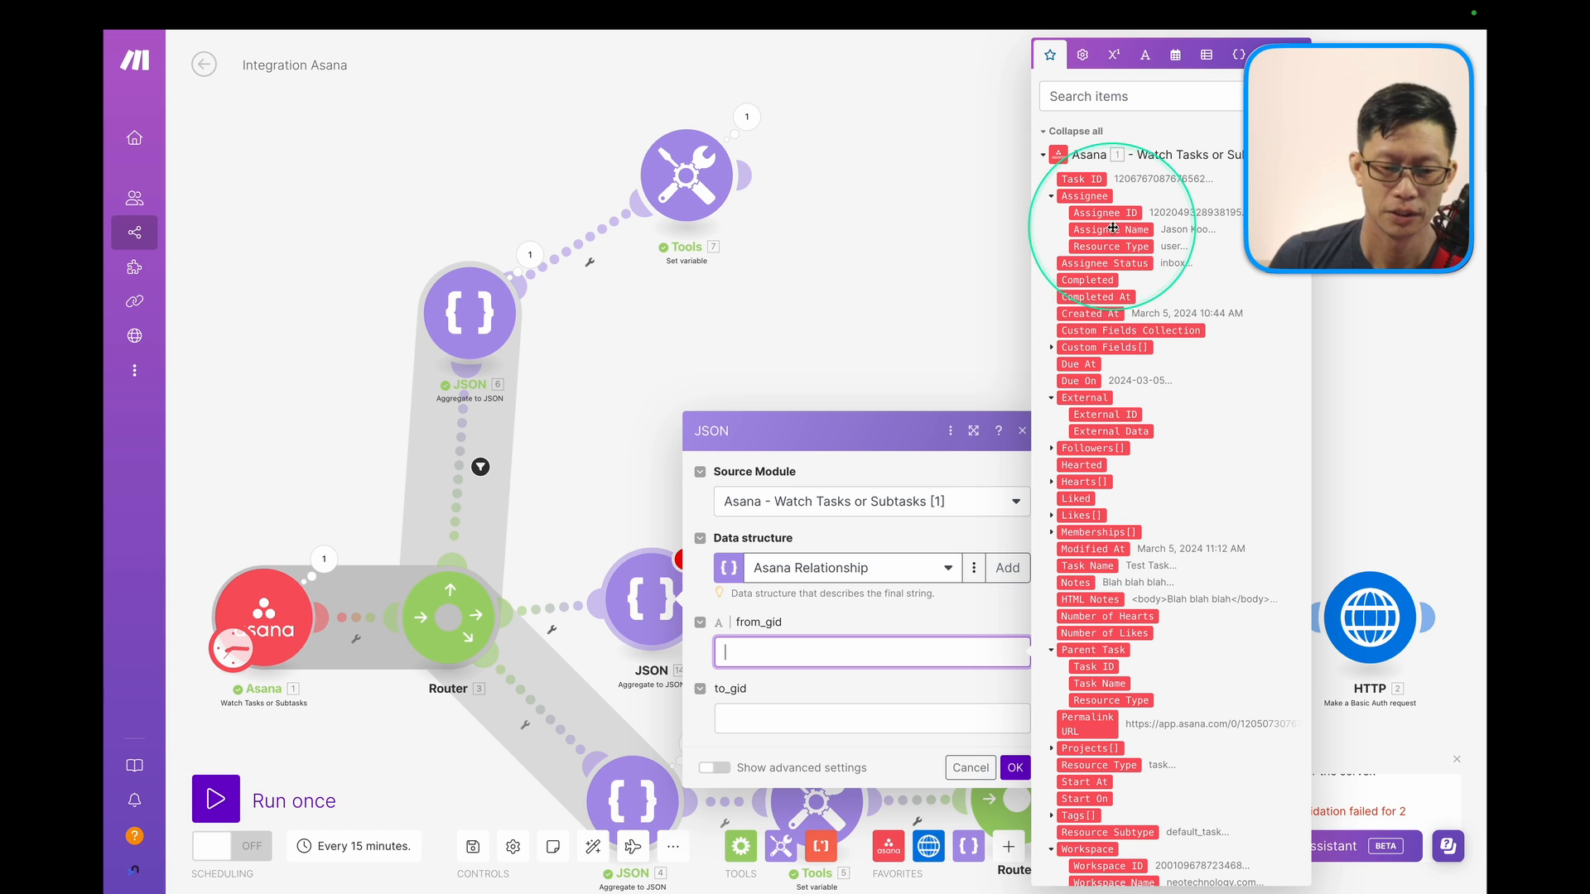
{"action": "left_click", "coordinate": [1077, 179]}
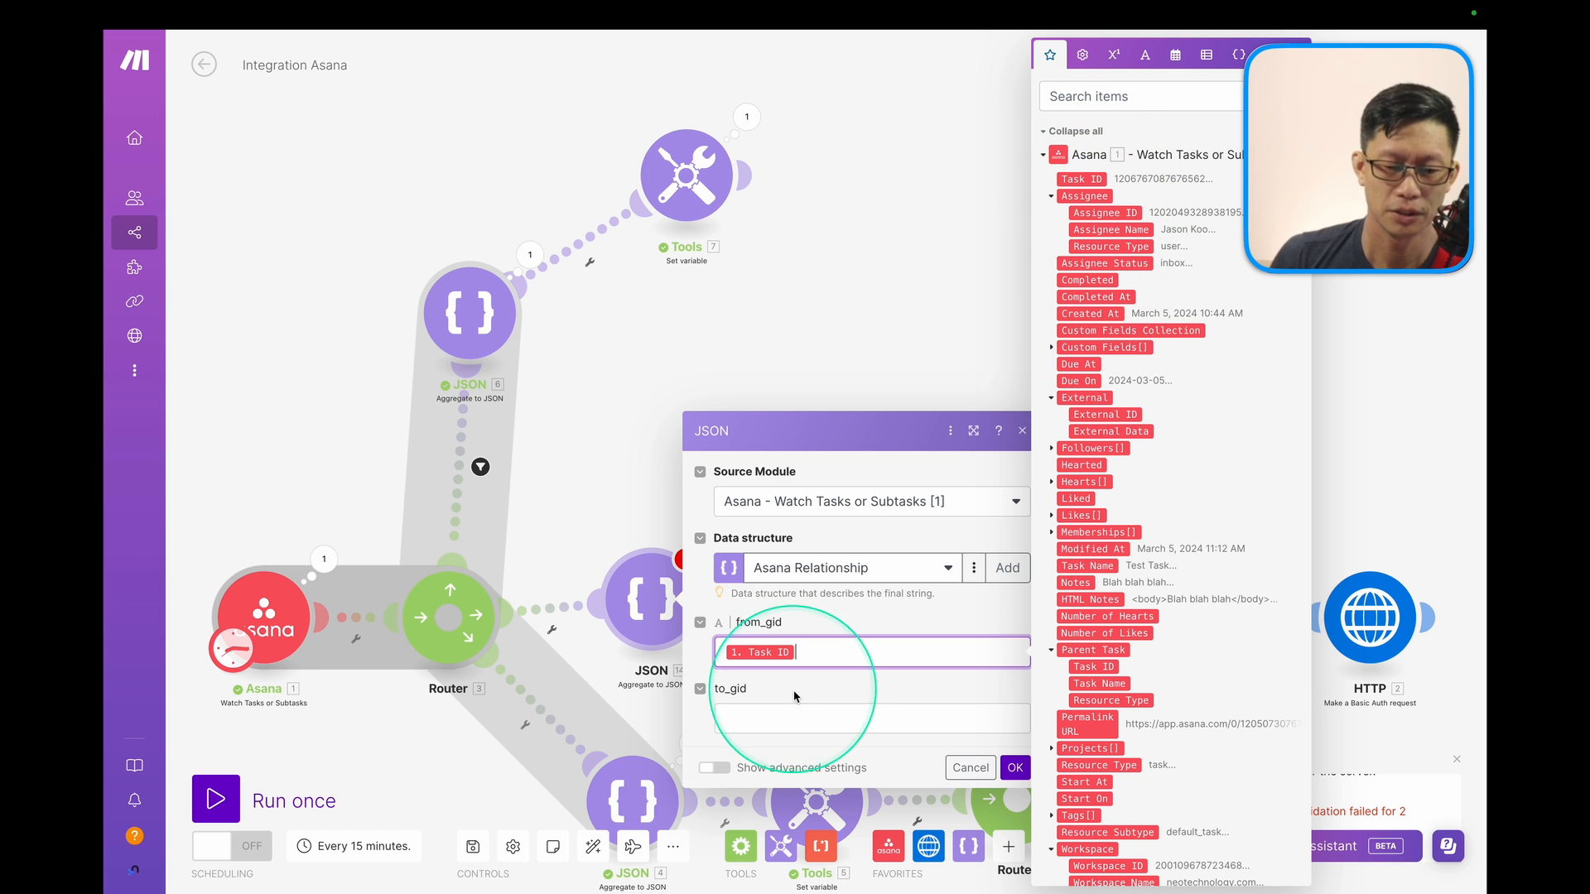
{"action": "left_click", "coordinate": [799, 718]}
{"action": "left_click", "coordinate": [1089, 213]}
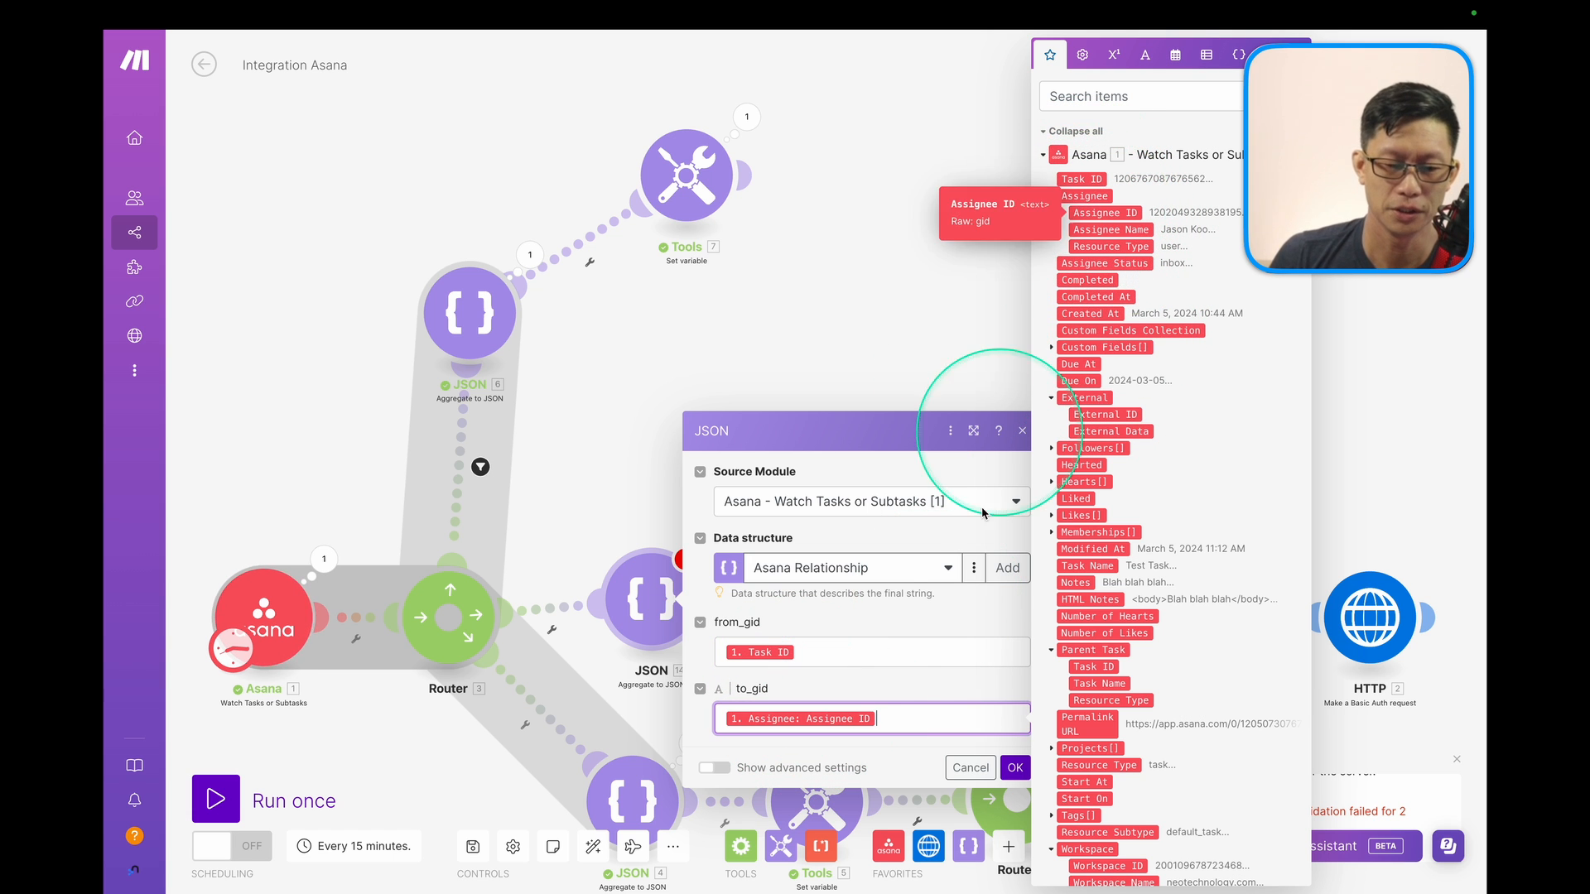
{"action": "left_click", "coordinate": [1015, 767]}
Auto-align the scenario into three neat rows.
{"action": "left_click", "coordinate": [817, 605]}
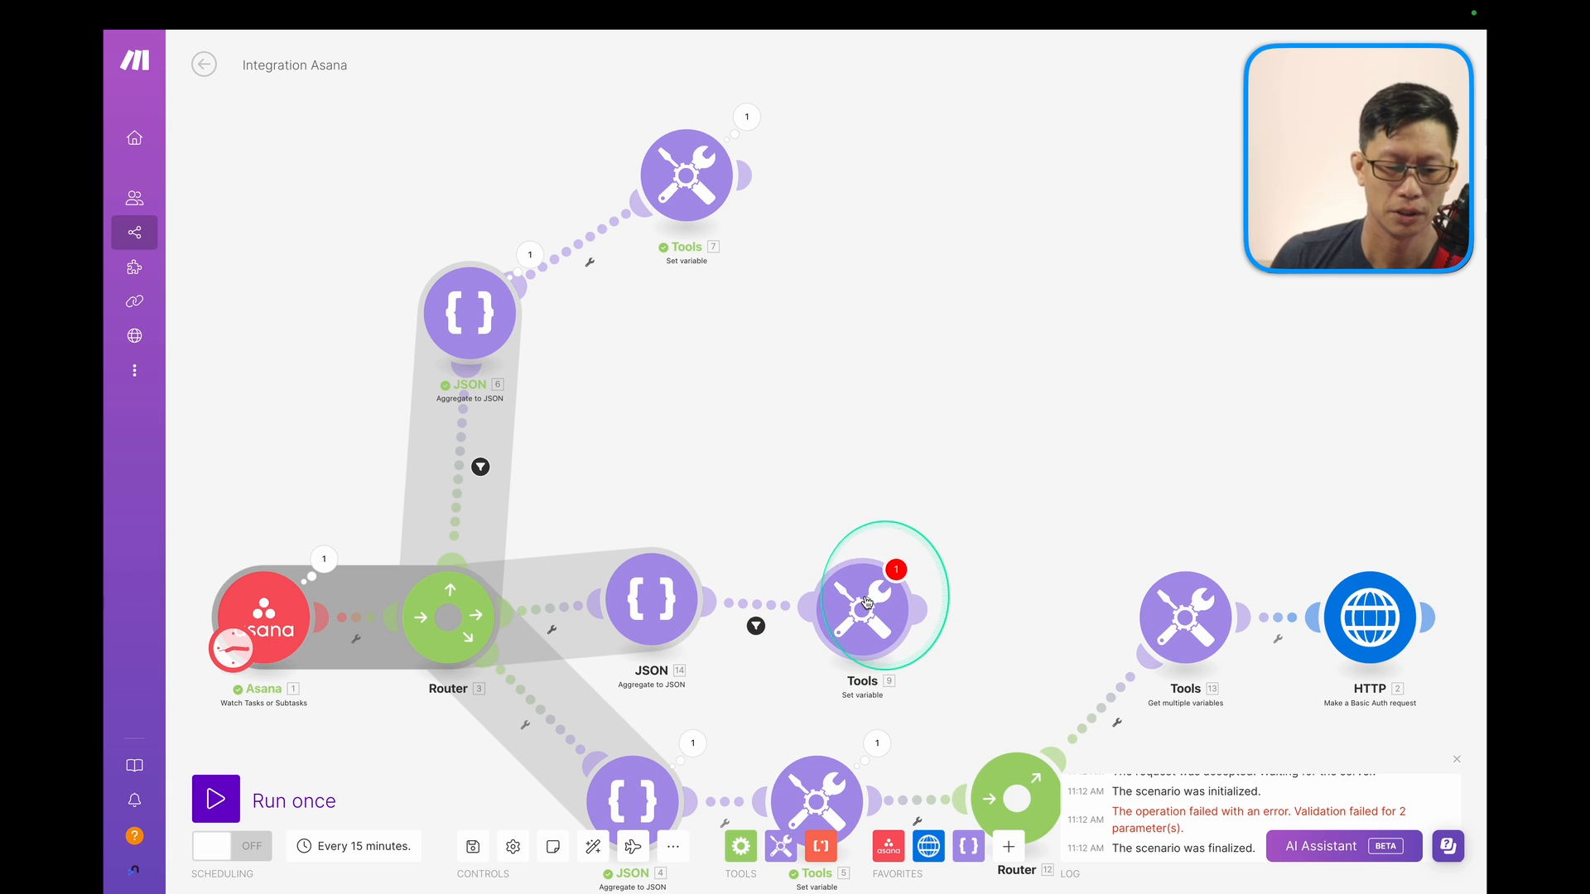
{"action": "left_click", "coordinate": [593, 846]}
{"action": "left_click", "coordinate": [1067, 470]}
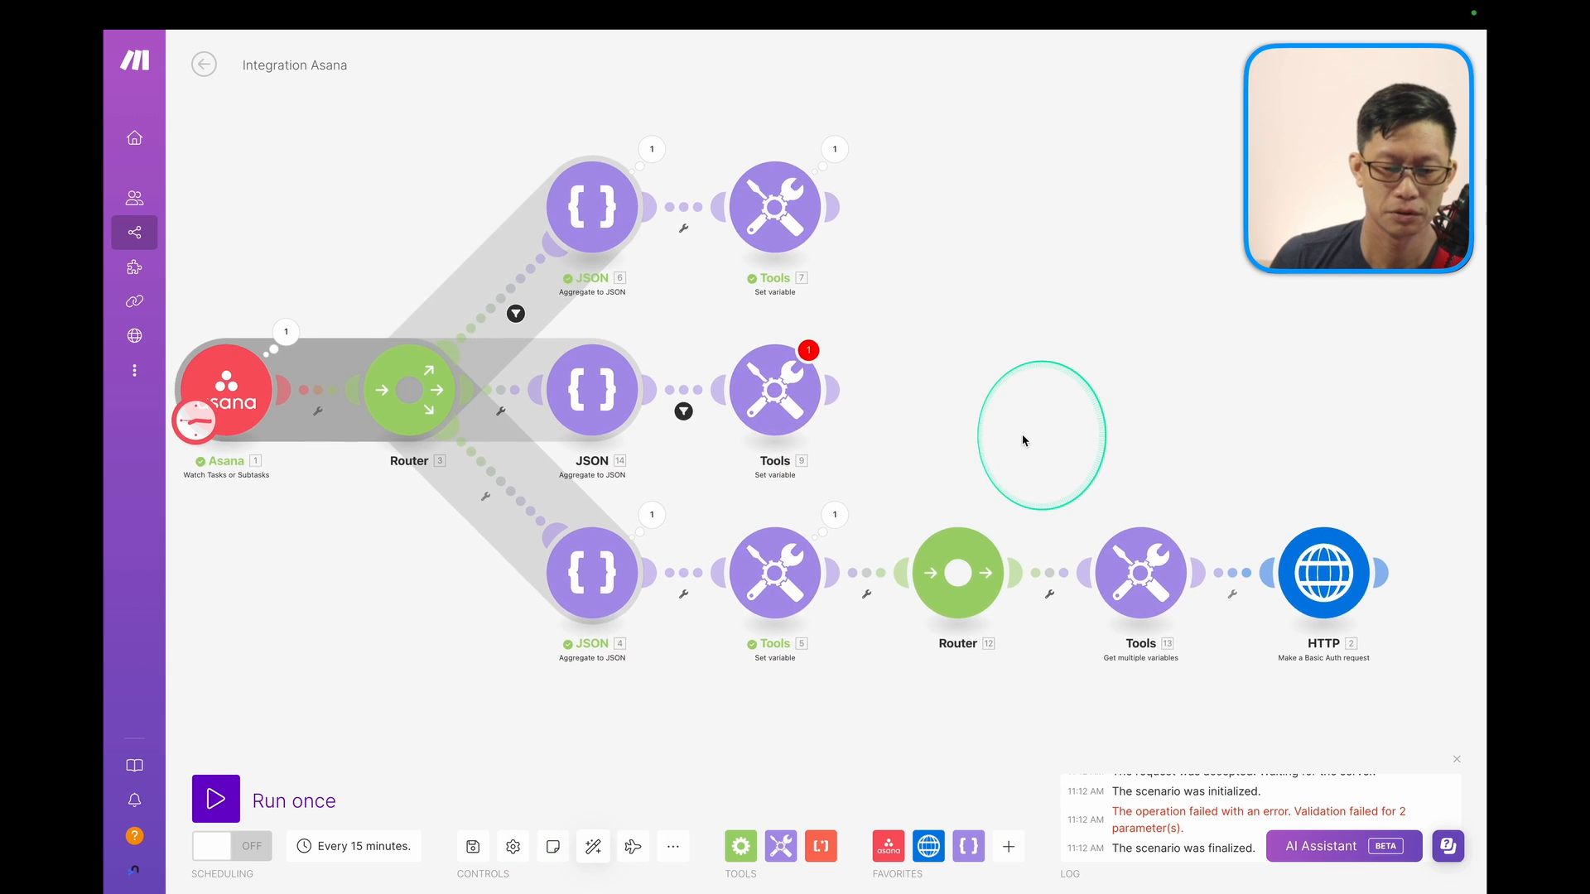
Map JSON 14's JSON string into Tools 9's Task_ASSIGNED_TO_Employee variable value.
{"action": "left_click", "coordinate": [832, 369]}
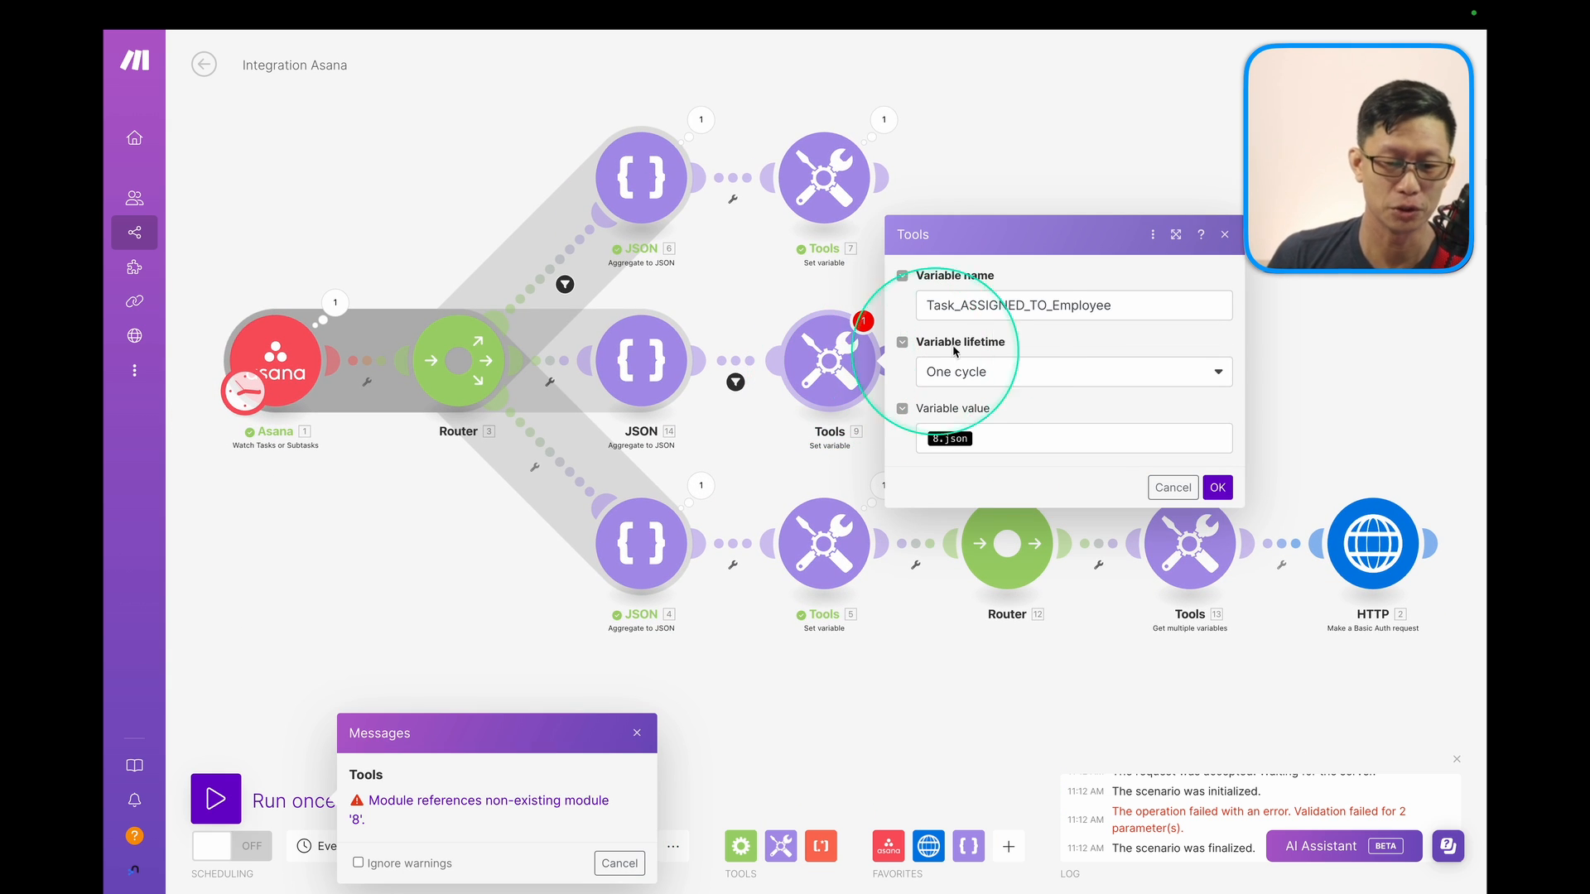
{"action": "left_click", "coordinate": [1002, 305]}
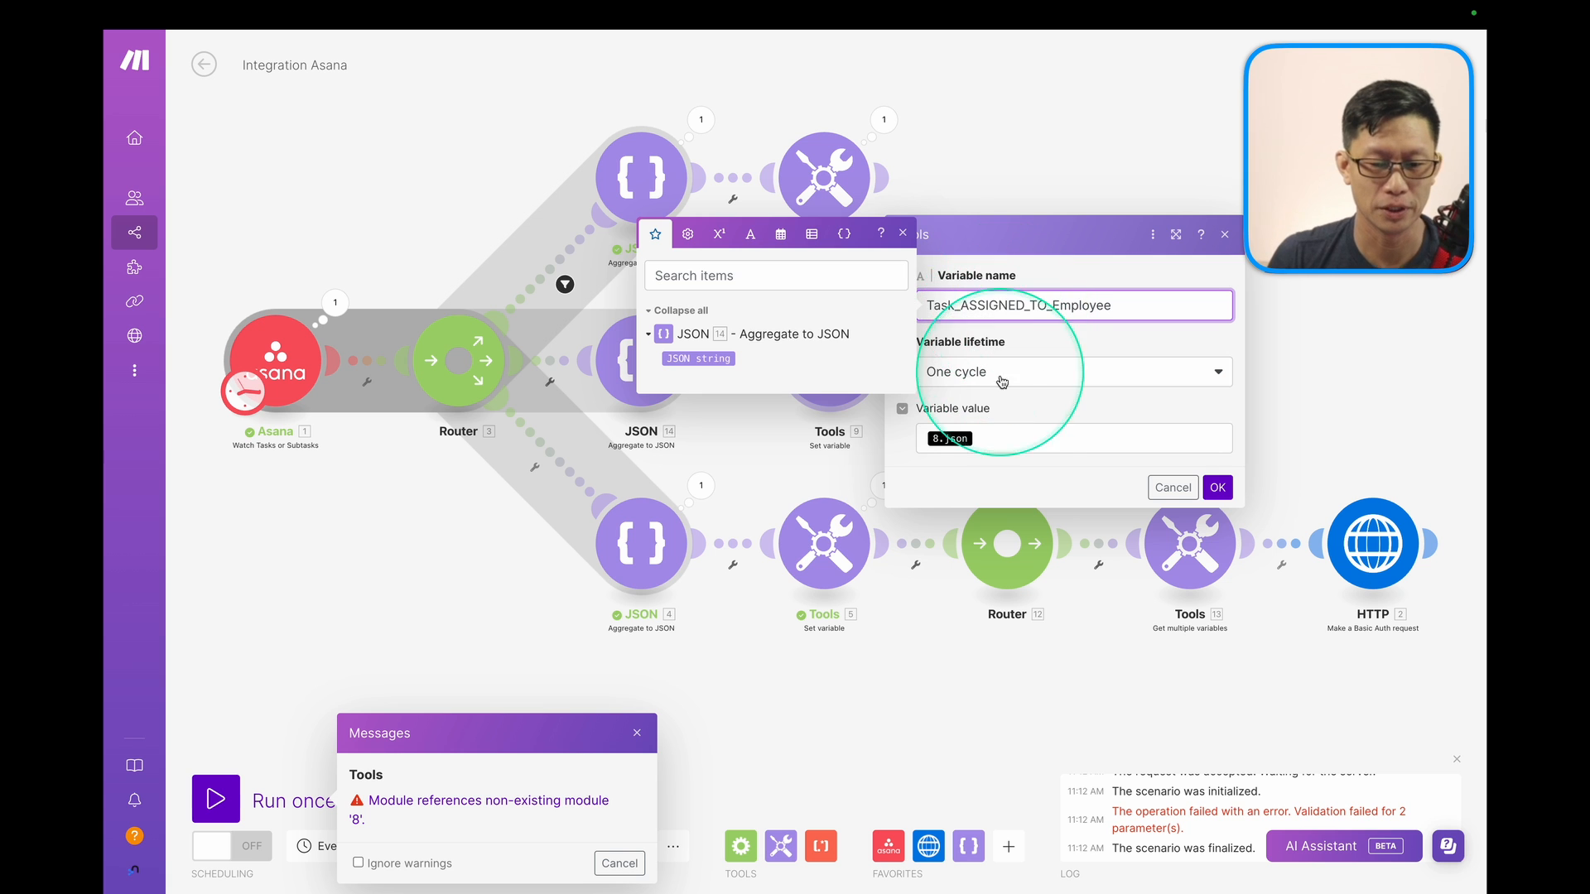
{"action": "left_click", "coordinate": [1001, 439]}
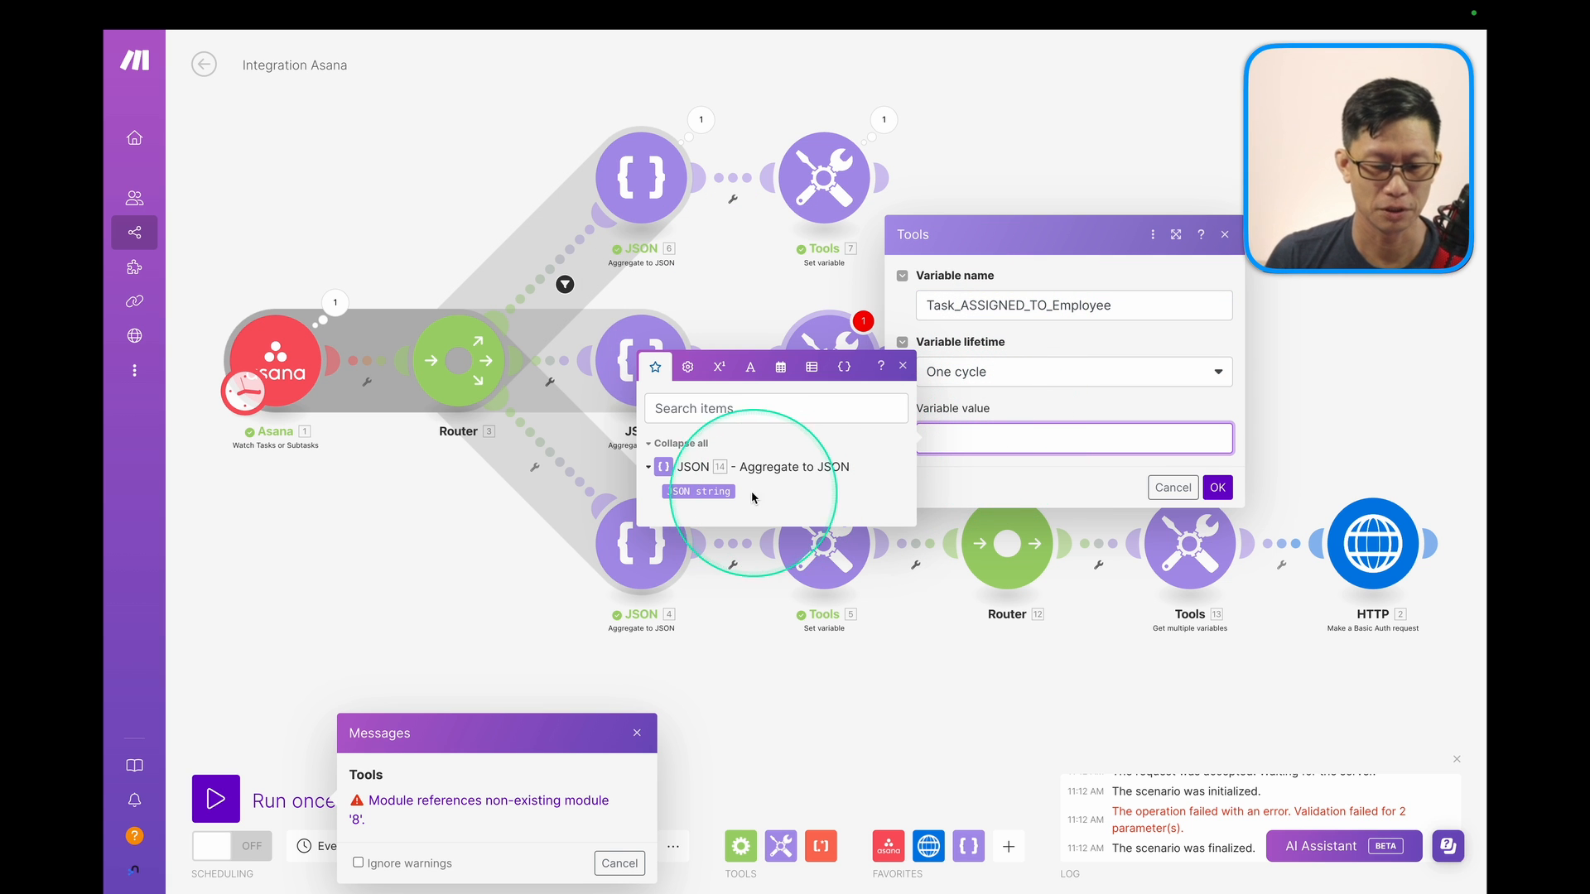
{"action": "left_click", "coordinate": [752, 495]}
{"action": "left_click", "coordinate": [1217, 486]}
Remove the assignee-exists condition from the filter before Tools 9.
{"action": "left_click", "coordinate": [807, 522]}
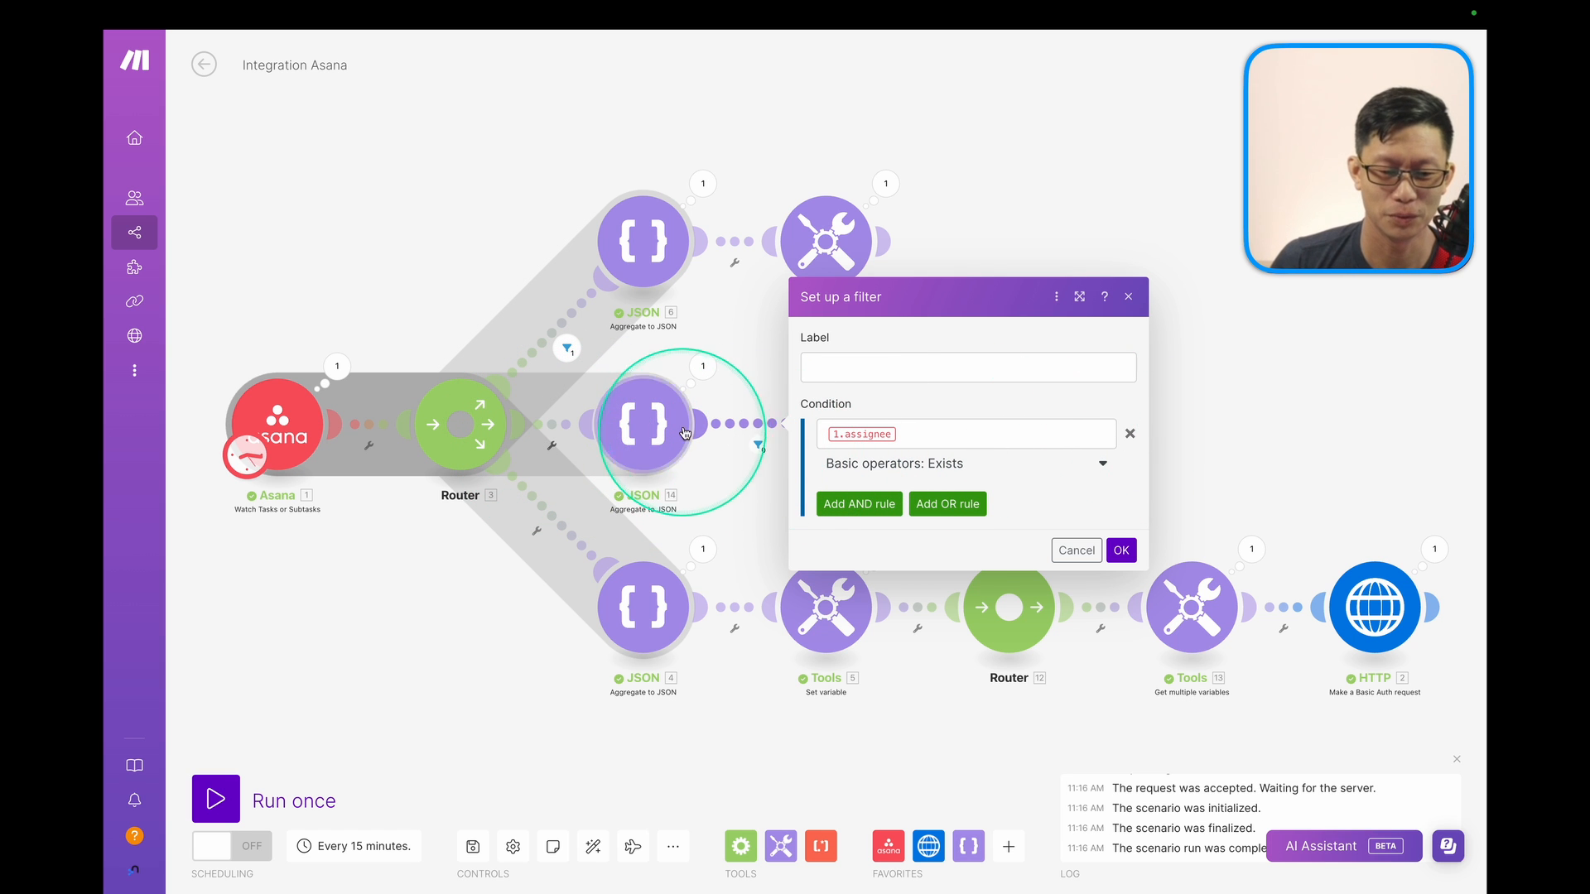
{"action": "left_click", "coordinate": [1130, 436]}
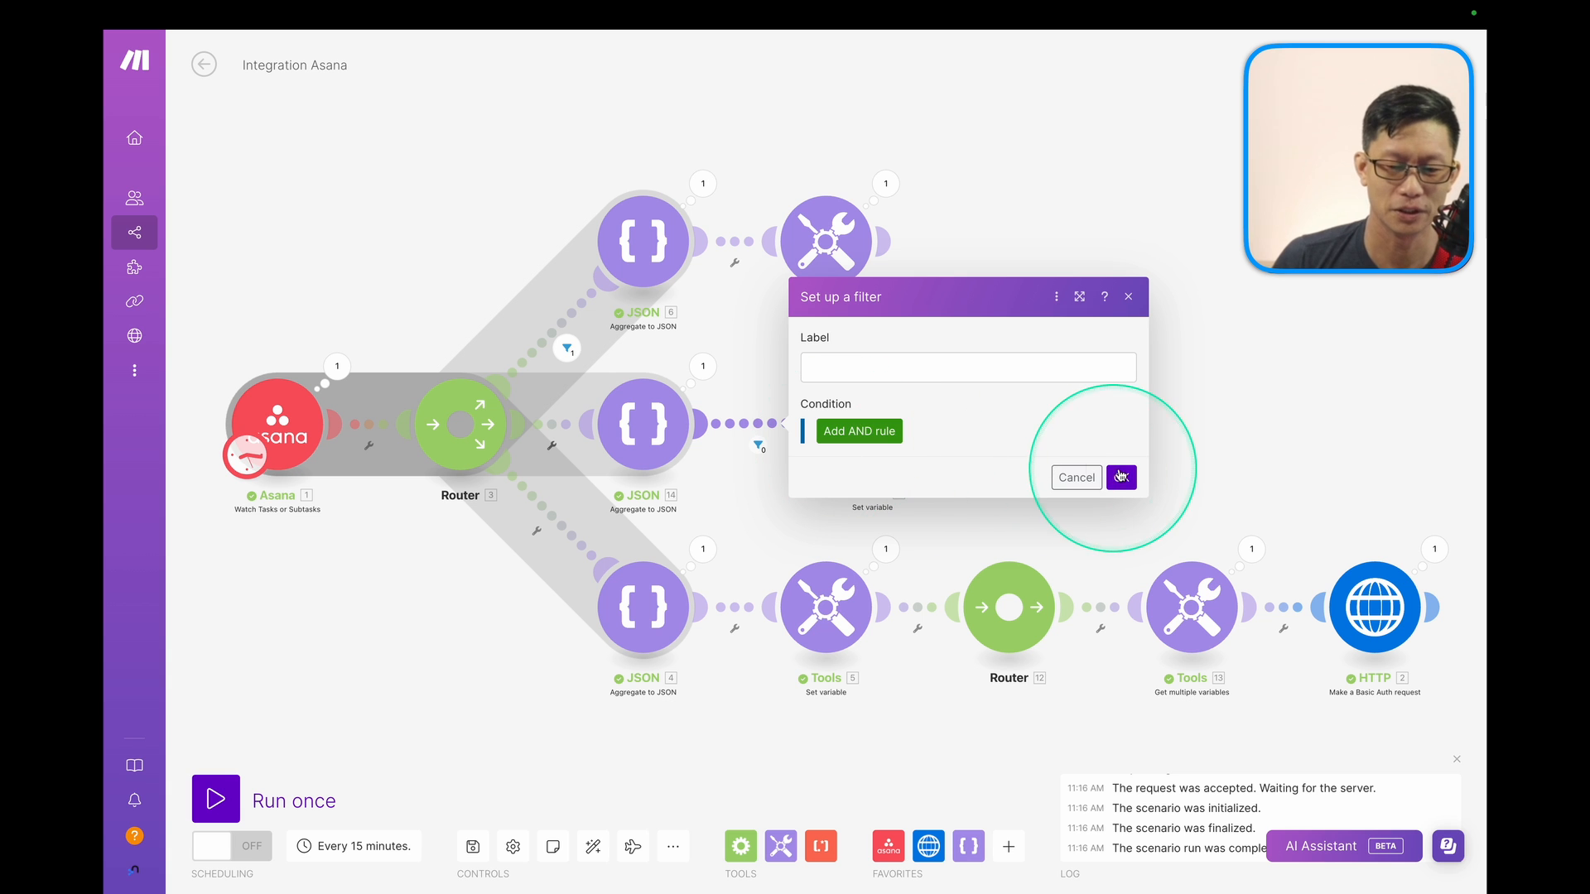
{"action": "left_click", "coordinate": [1121, 479]}
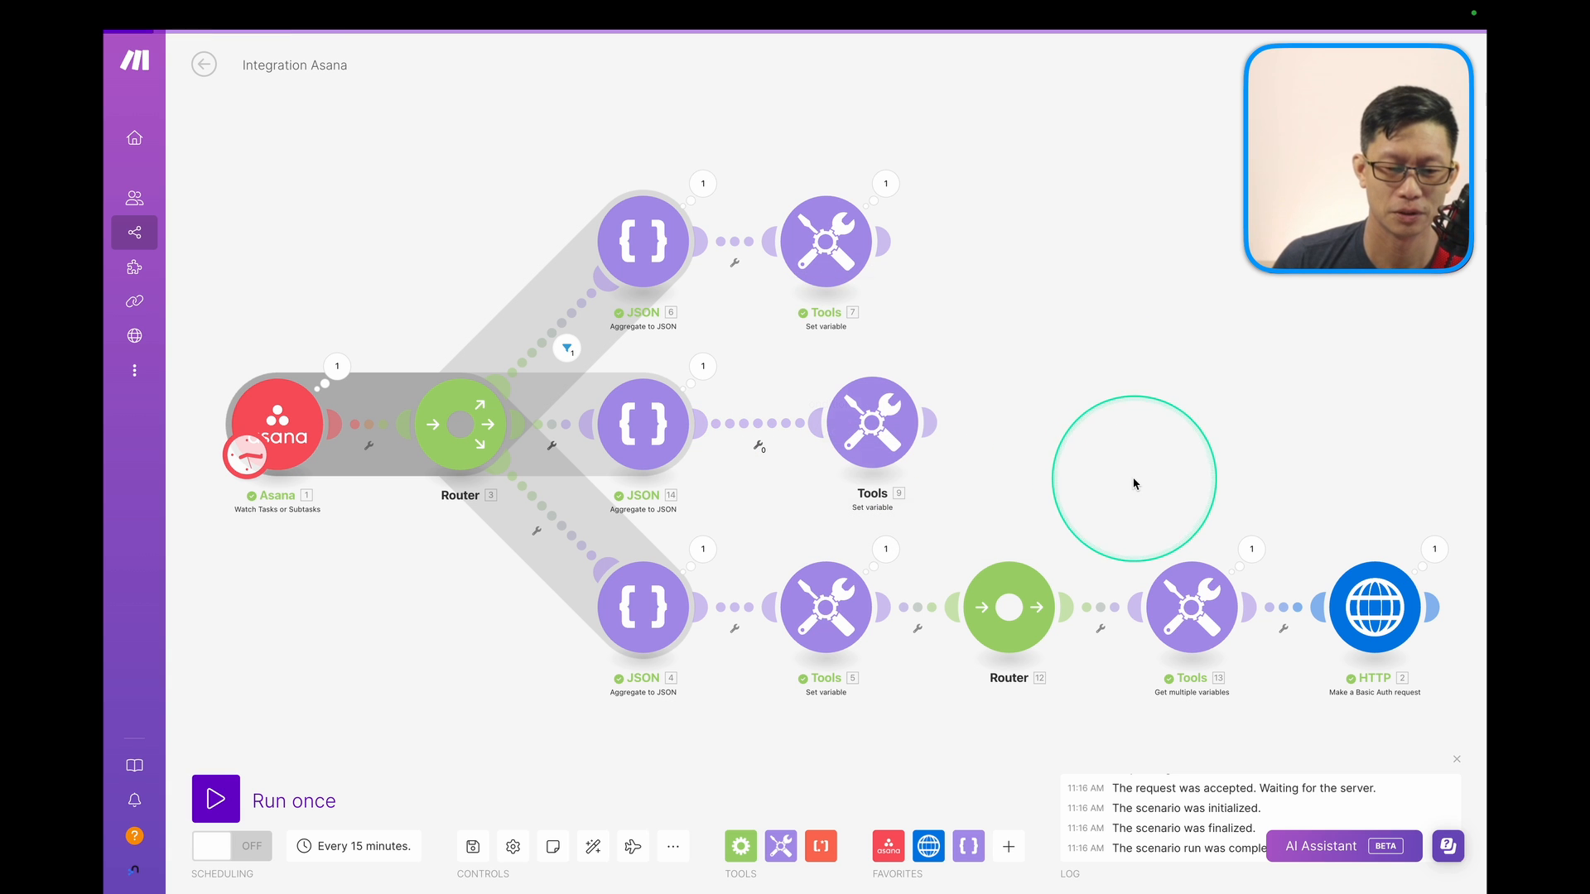
Add an 'Assignee exists' condition to the filter on the Router's link into JSON 14.
{"action": "left_click", "coordinate": [556, 428]}
{"action": "left_click", "coordinate": [629, 463]}
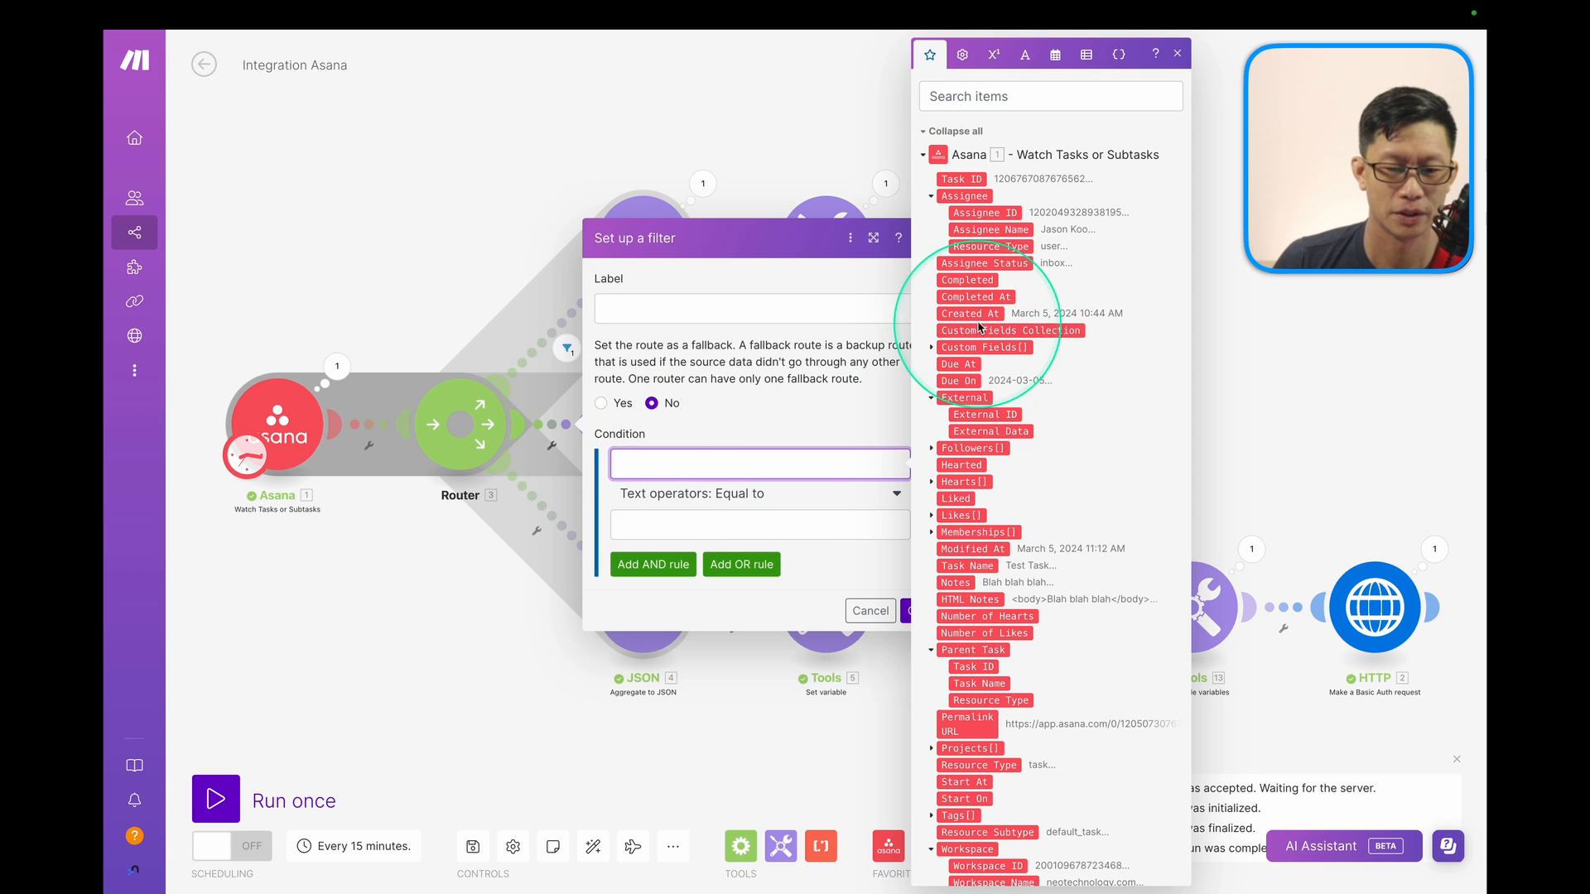
{"action": "left_click", "coordinate": [966, 197]}
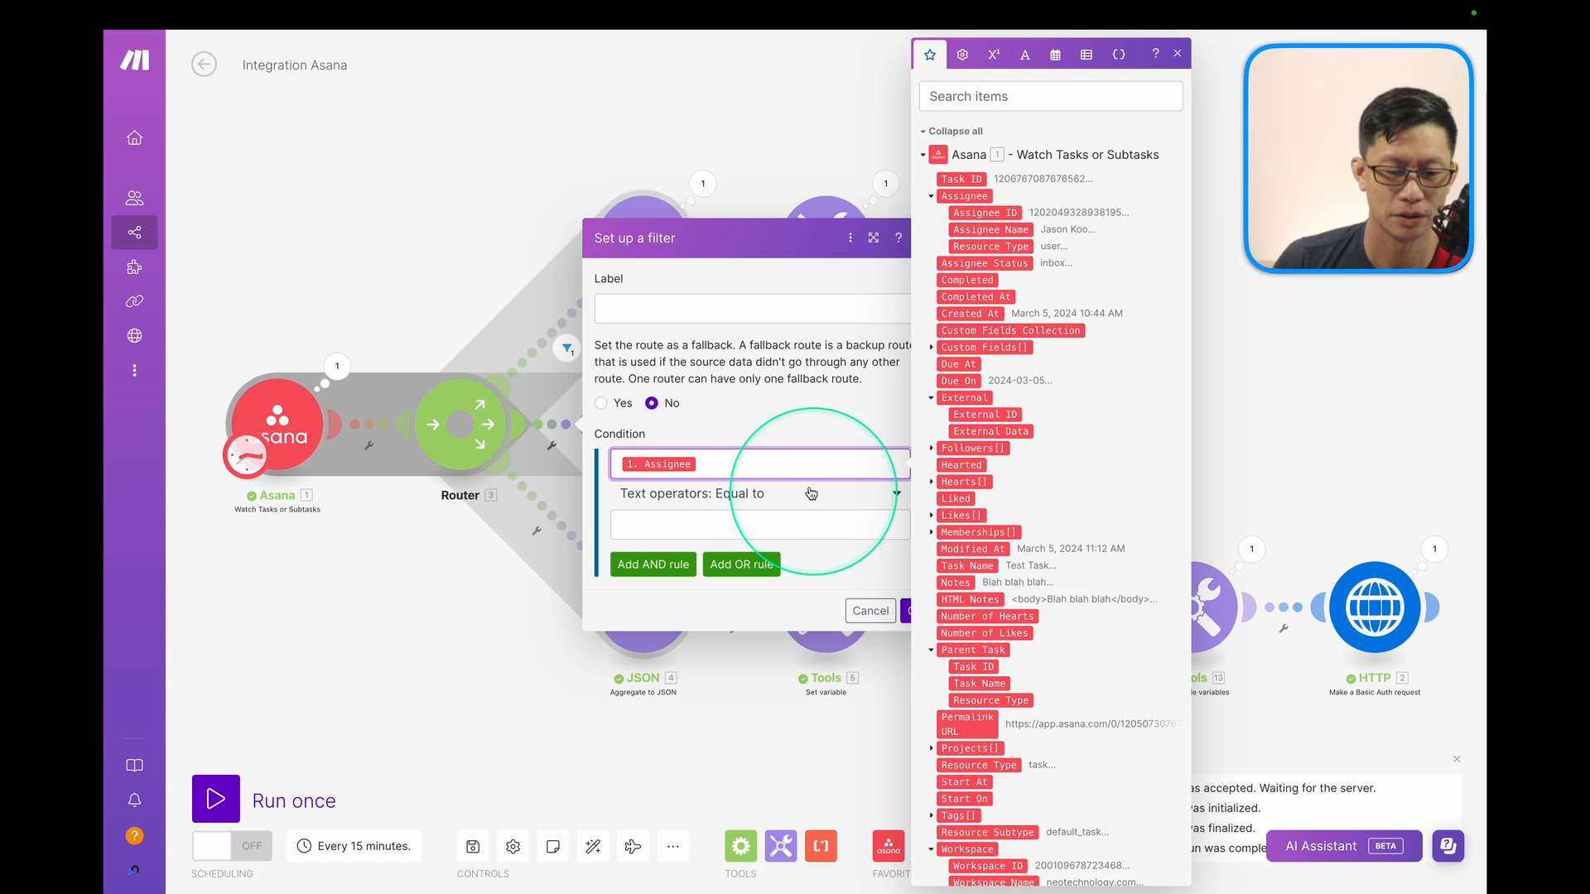
{"action": "left_click", "coordinate": [735, 495]}
{"action": "left_click", "coordinate": [650, 571]}
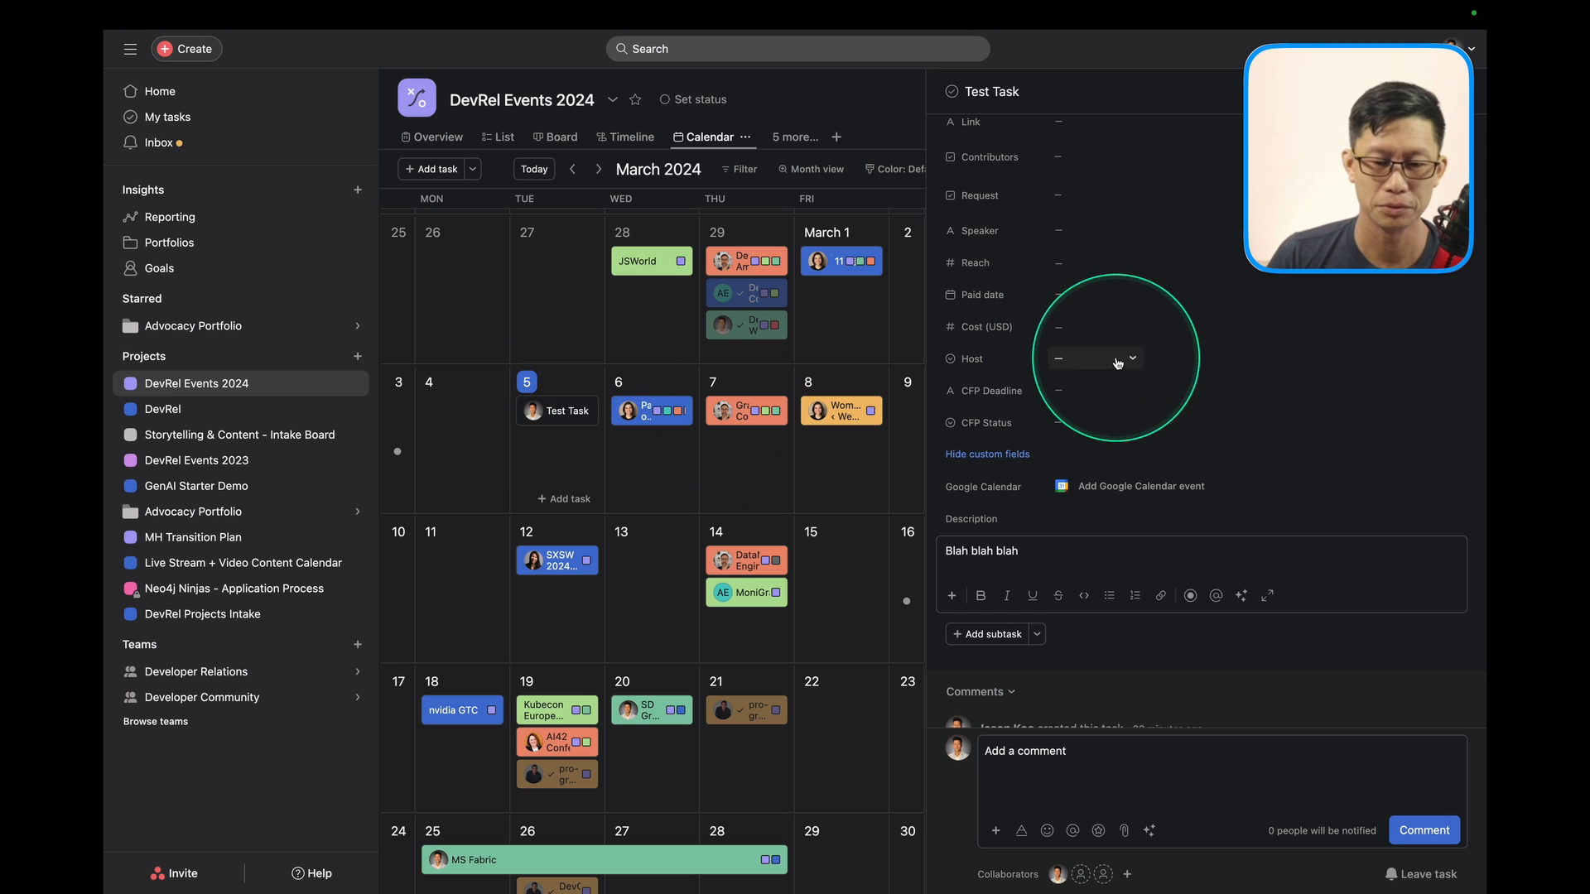
Change the Asana task title to 'Test Task Test' and go back to the Make window.
{"action": "left_click", "coordinate": [1117, 362]}
{"action": "left_click", "coordinate": [1053, 556]}
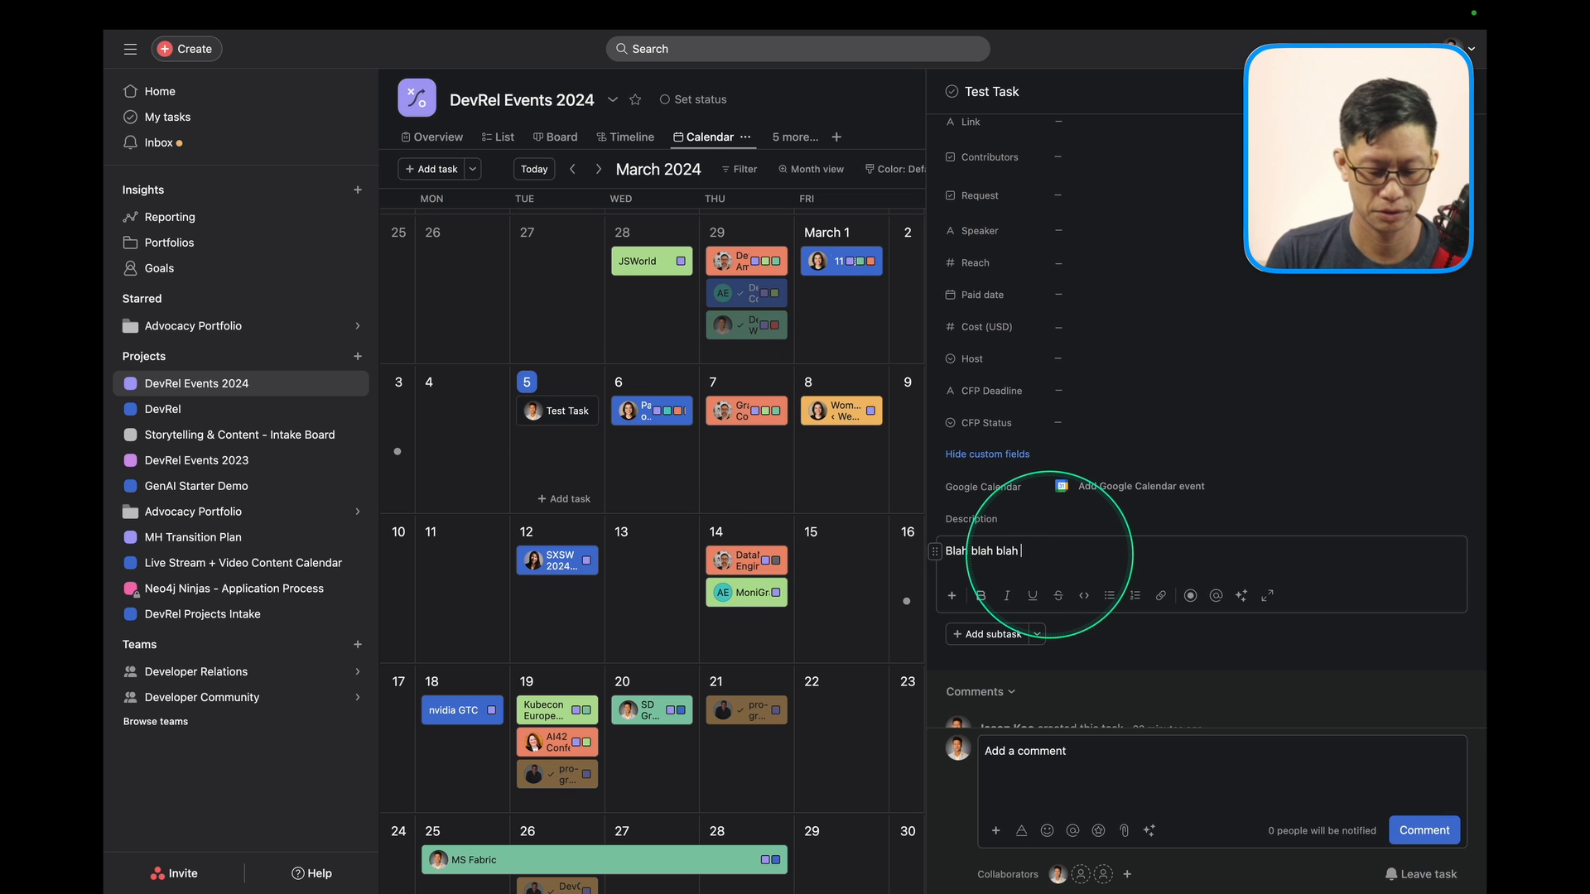
{"action": "scroll", "coordinate": [1118, 408], "scroll_direction": "up", "scroll_amount": 10}
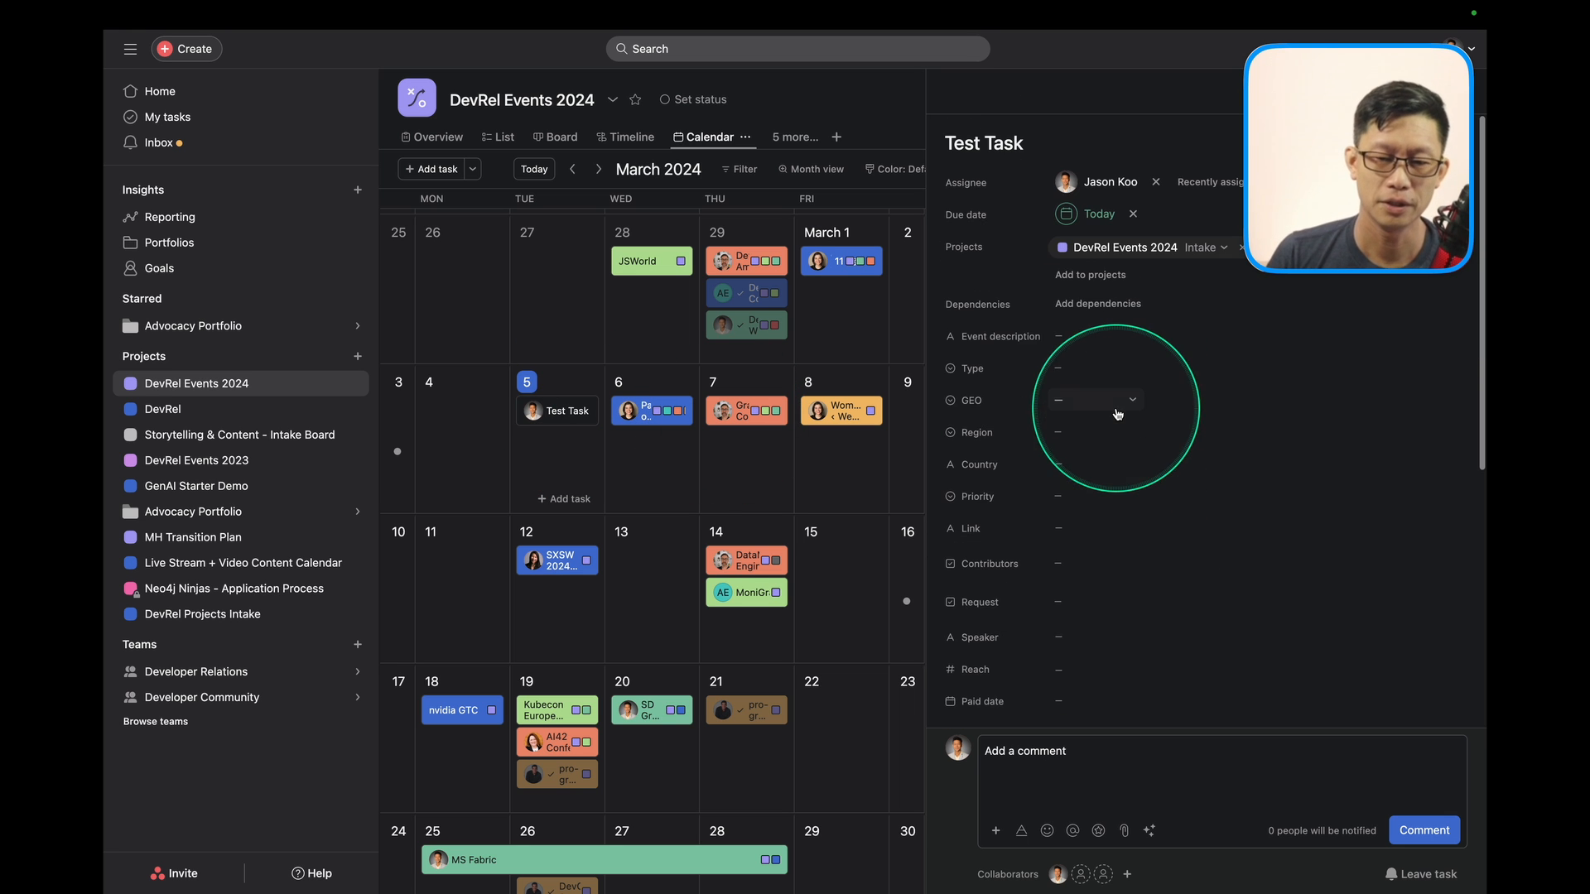
{"action": "left_click", "coordinate": [997, 145]}
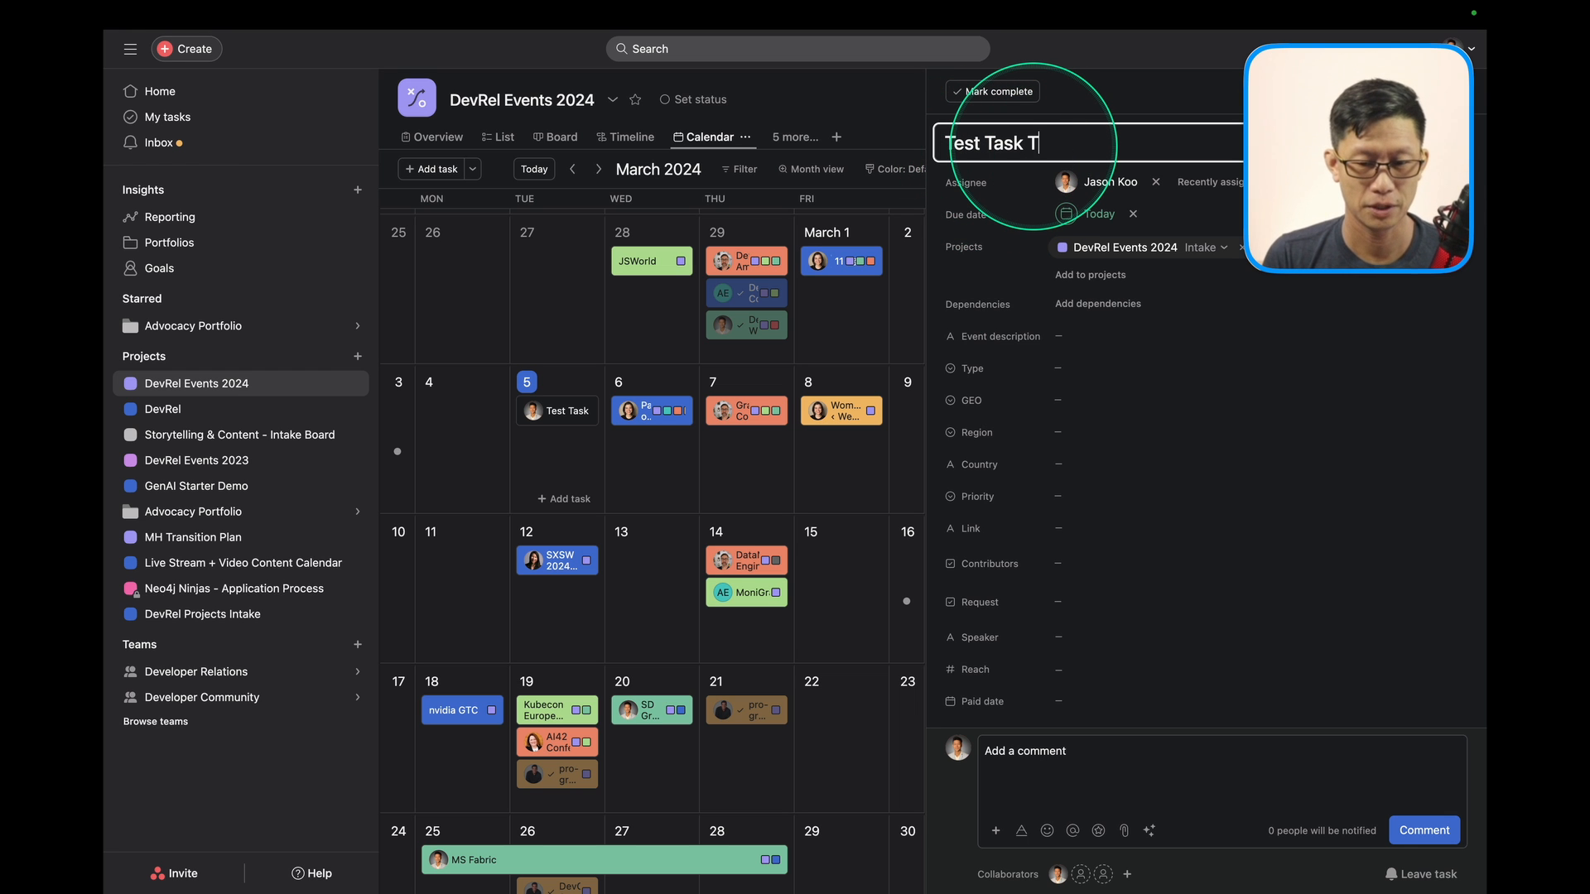
{"action": "type", "text": "Test"}
{"action": "left_click", "coordinate": [1149, 782]}
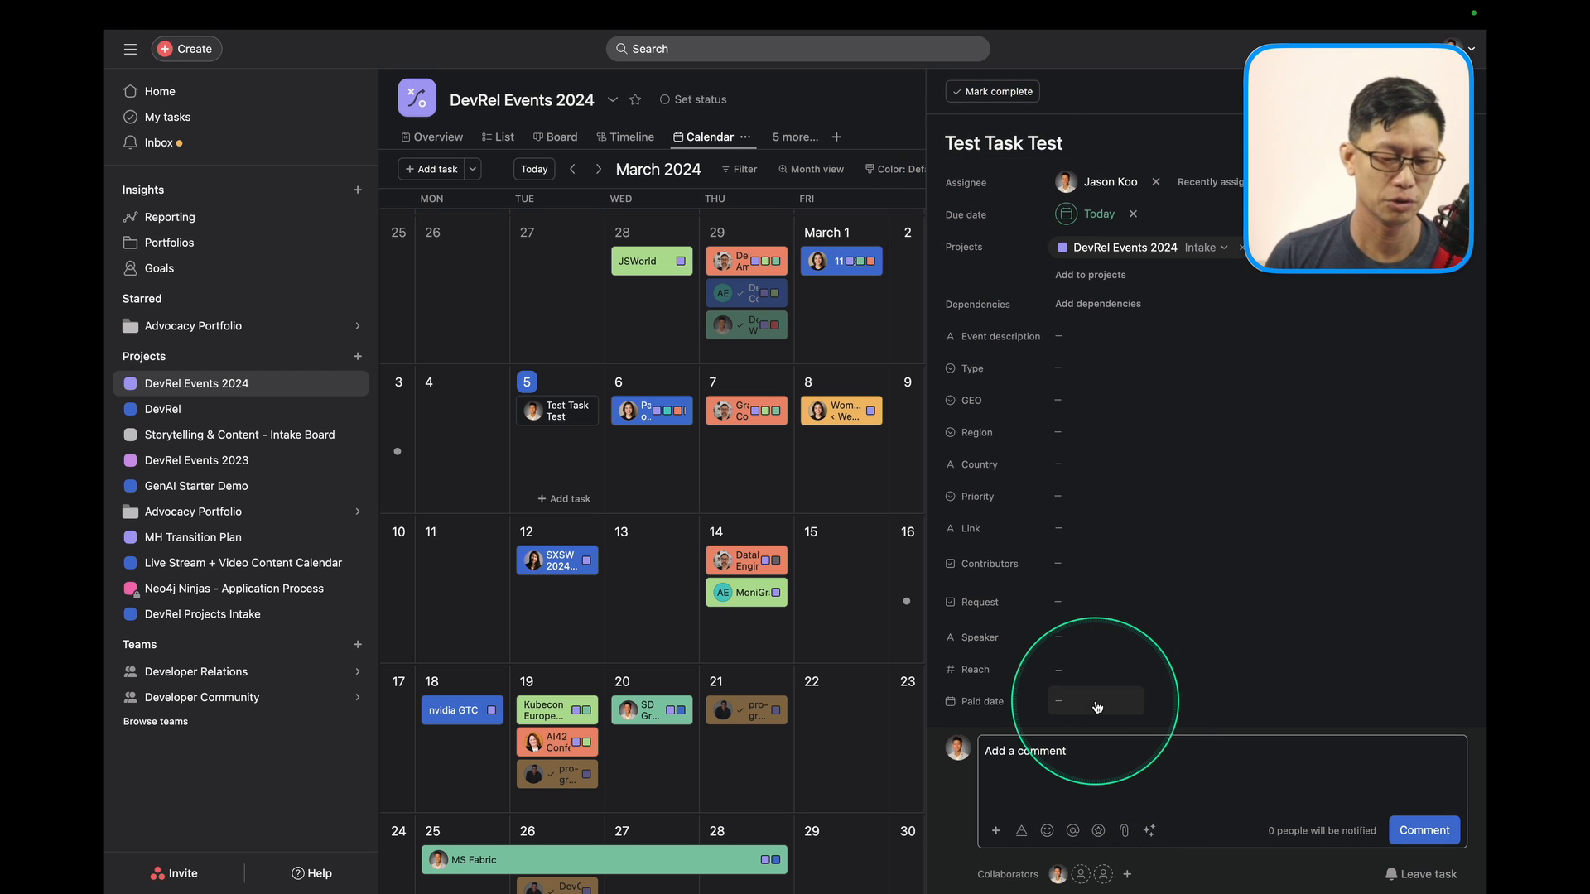
{"action": "key", "text": "ctrl+Tab"}
{"action": "key", "text": "ctrl+Tab"}
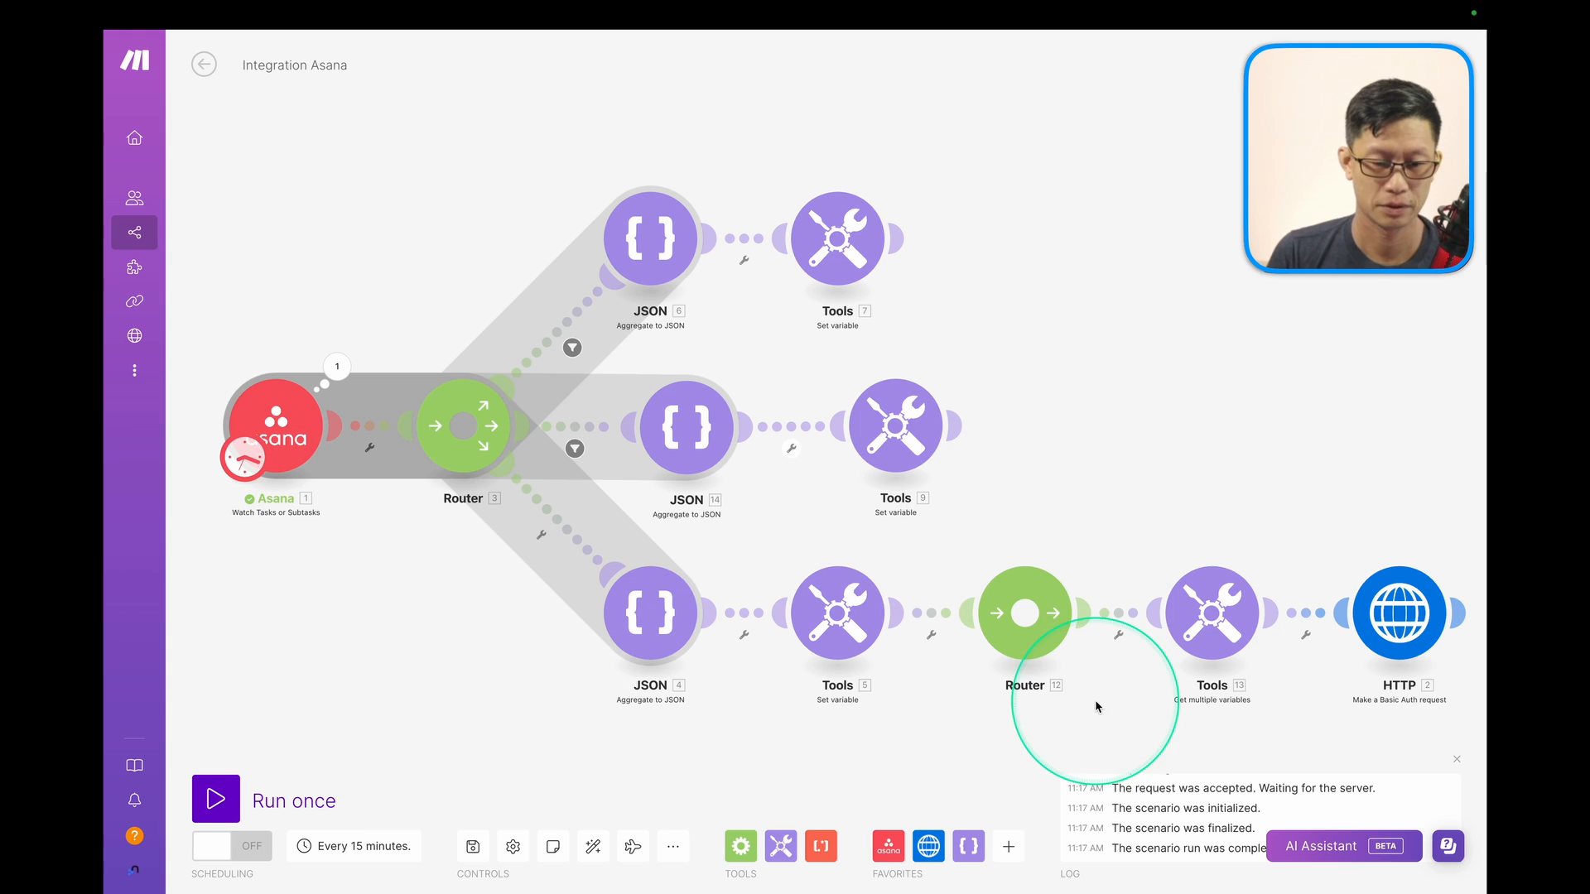
Run the scenario once and view Tools 13's Get-variables output bundle.
{"action": "left_click", "coordinate": [276, 804]}
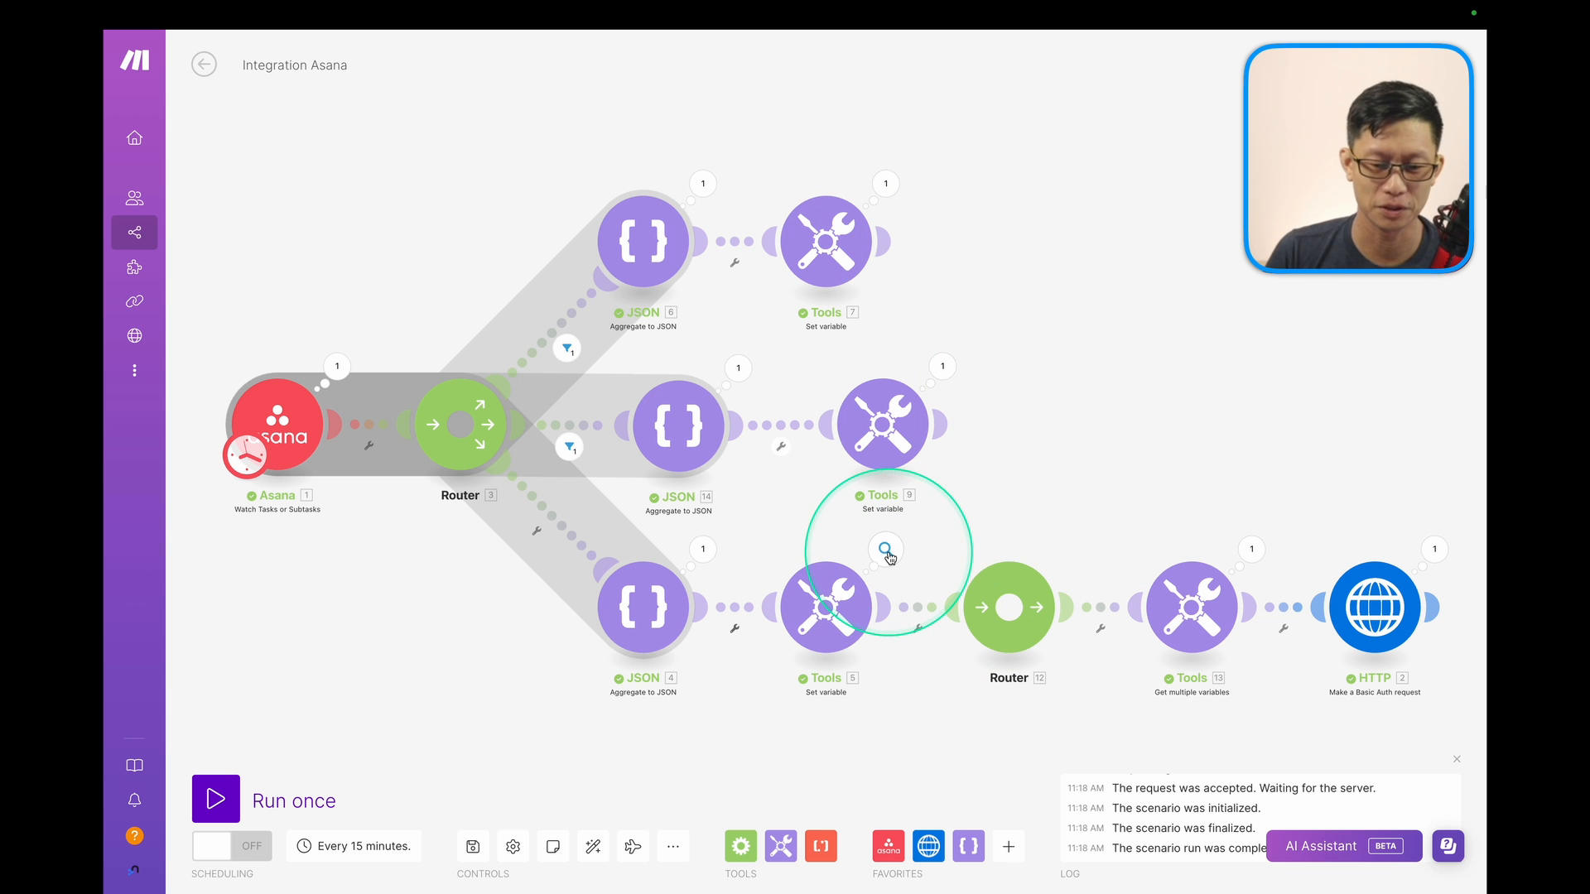
{"action": "left_click", "coordinate": [1246, 550]}
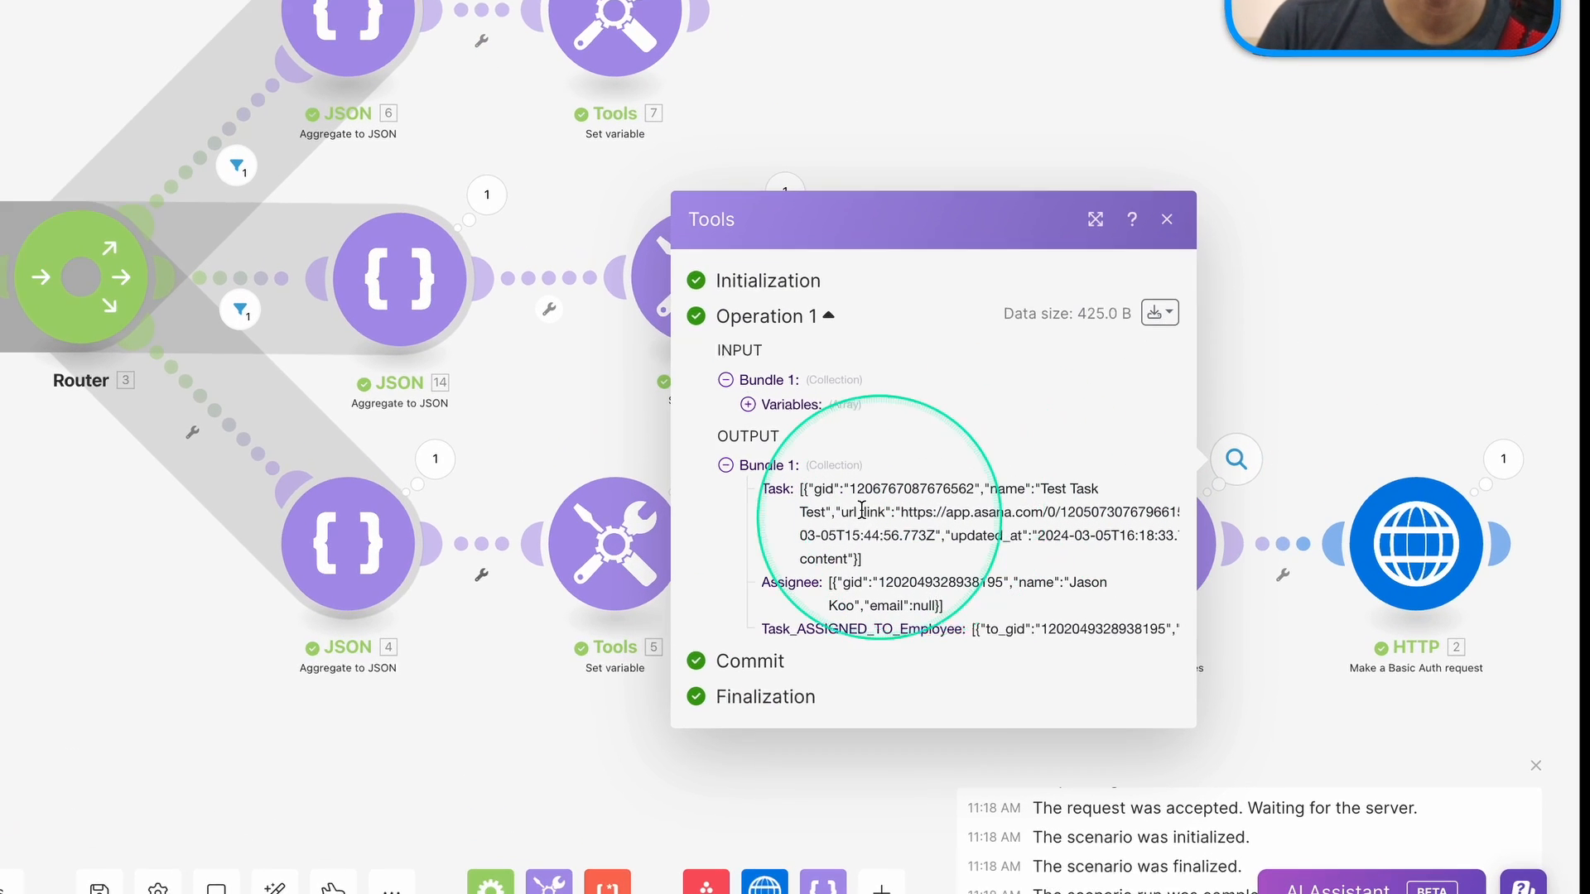
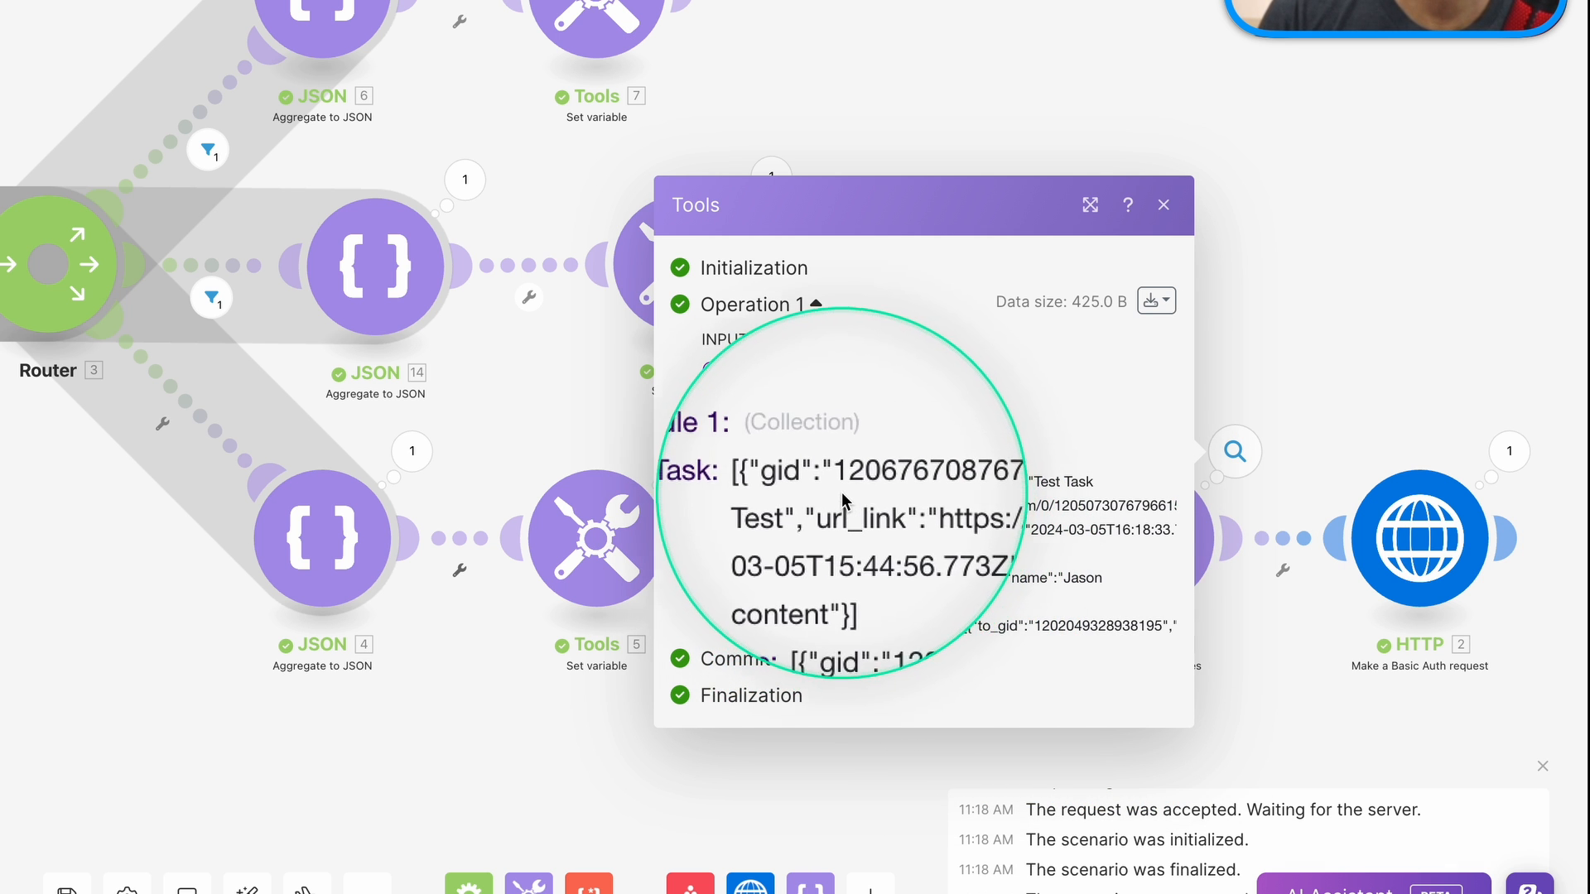
Close the Tools output and view the HTTP module's results: status 500, 'Problem uploading: gid'.
{"action": "left_click", "coordinate": [1364, 401]}
{"action": "left_click", "coordinate": [1507, 451]}
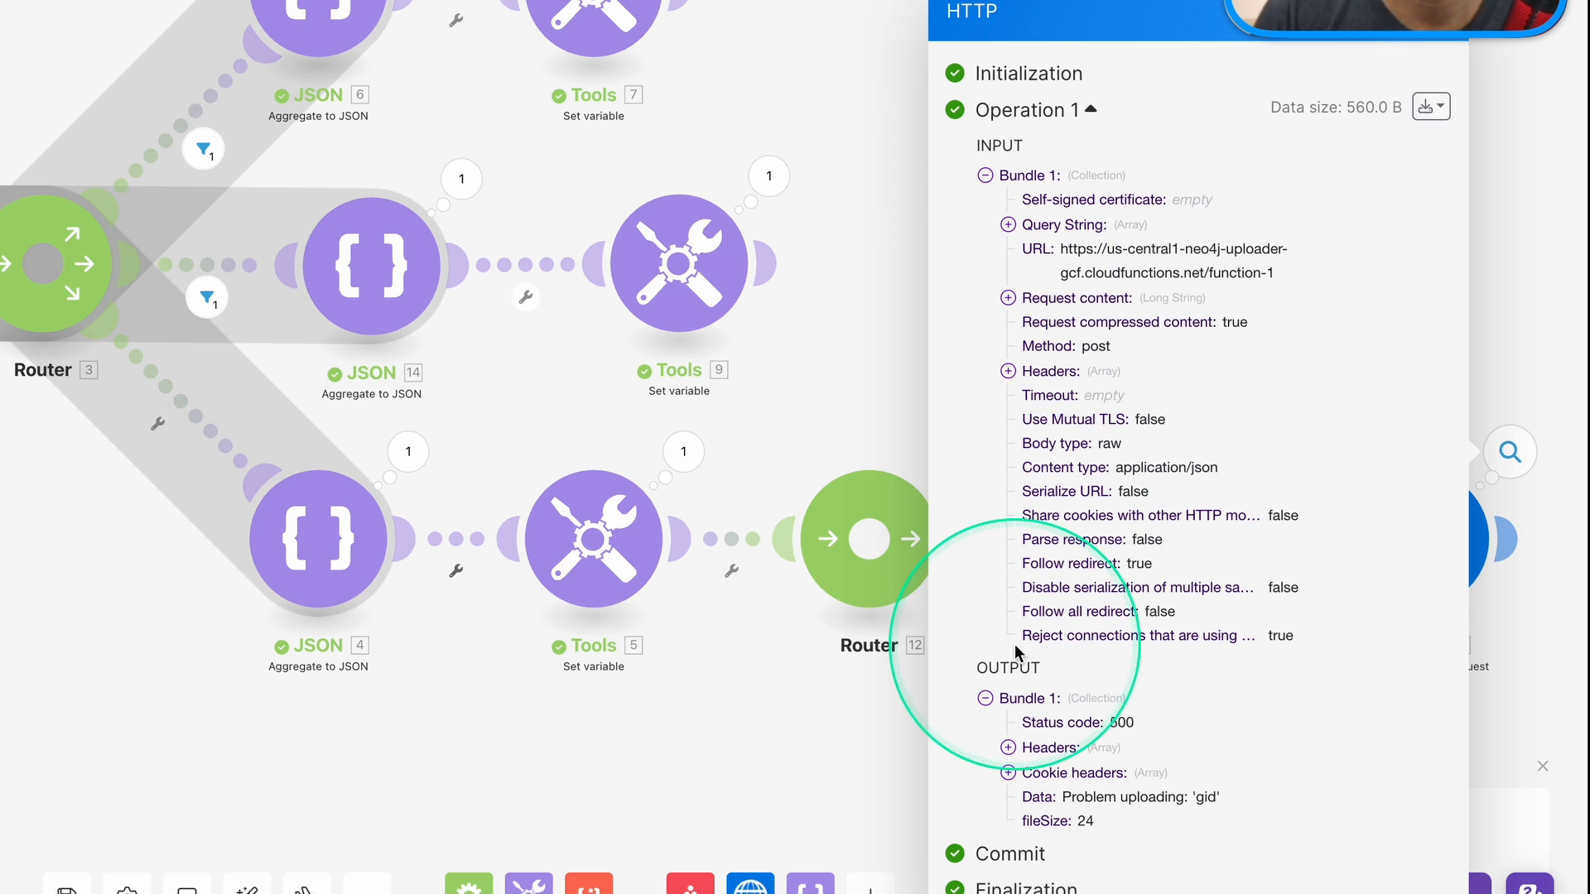
Expand the HTTP request content and inspect the Task records' to_gid and from_gid values.
{"action": "left_click", "coordinate": [1008, 300]}
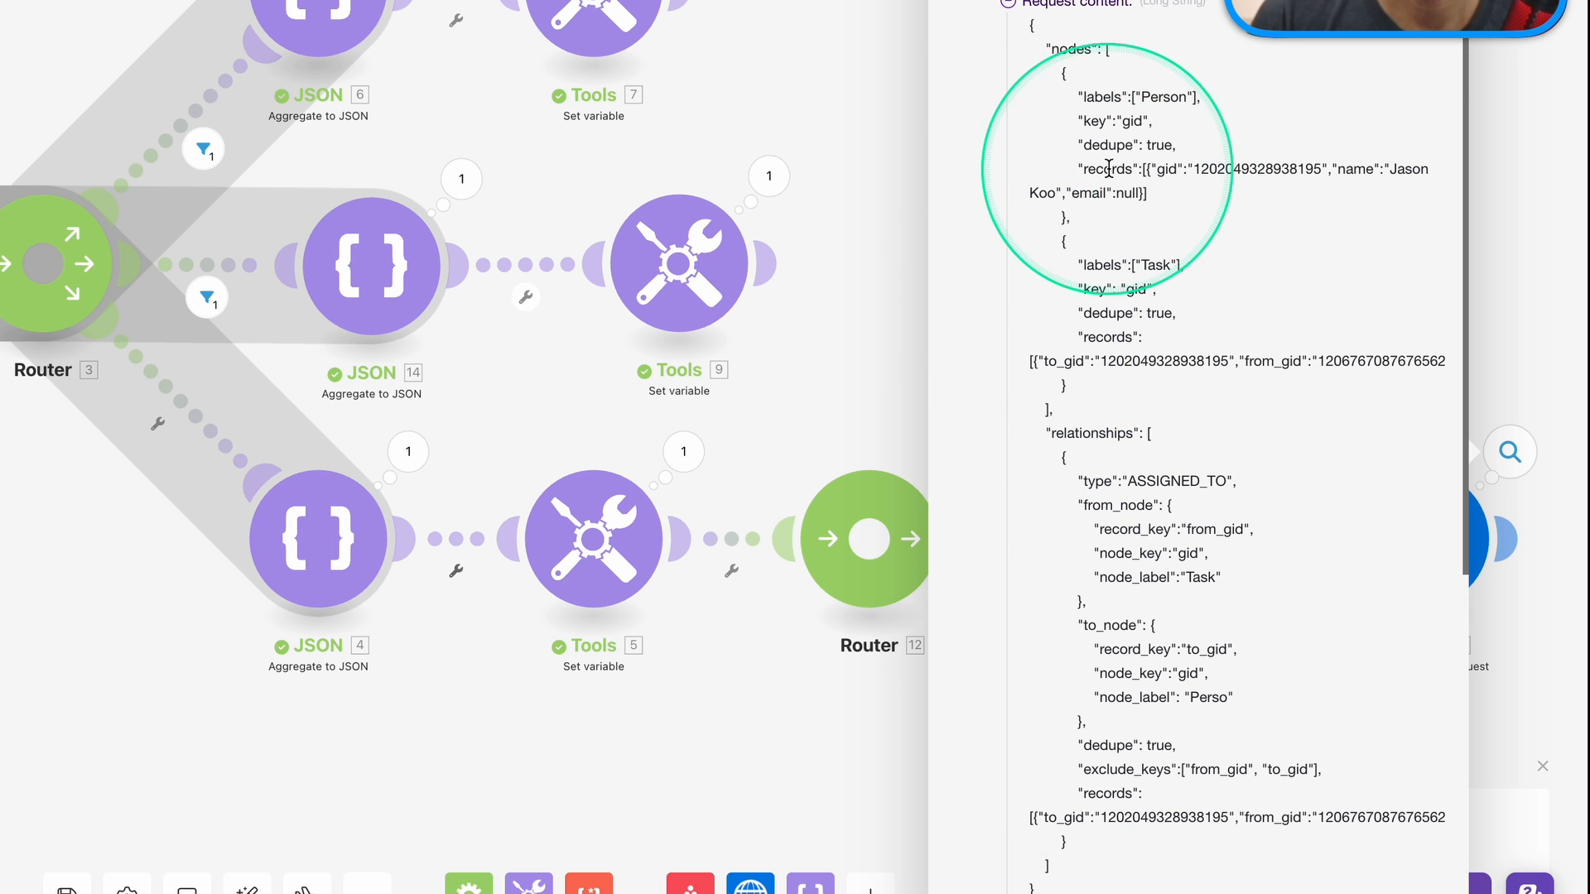
{"action": "left_click_drag", "start_coordinate": [1079, 32], "coordinate": [1186, 361]}
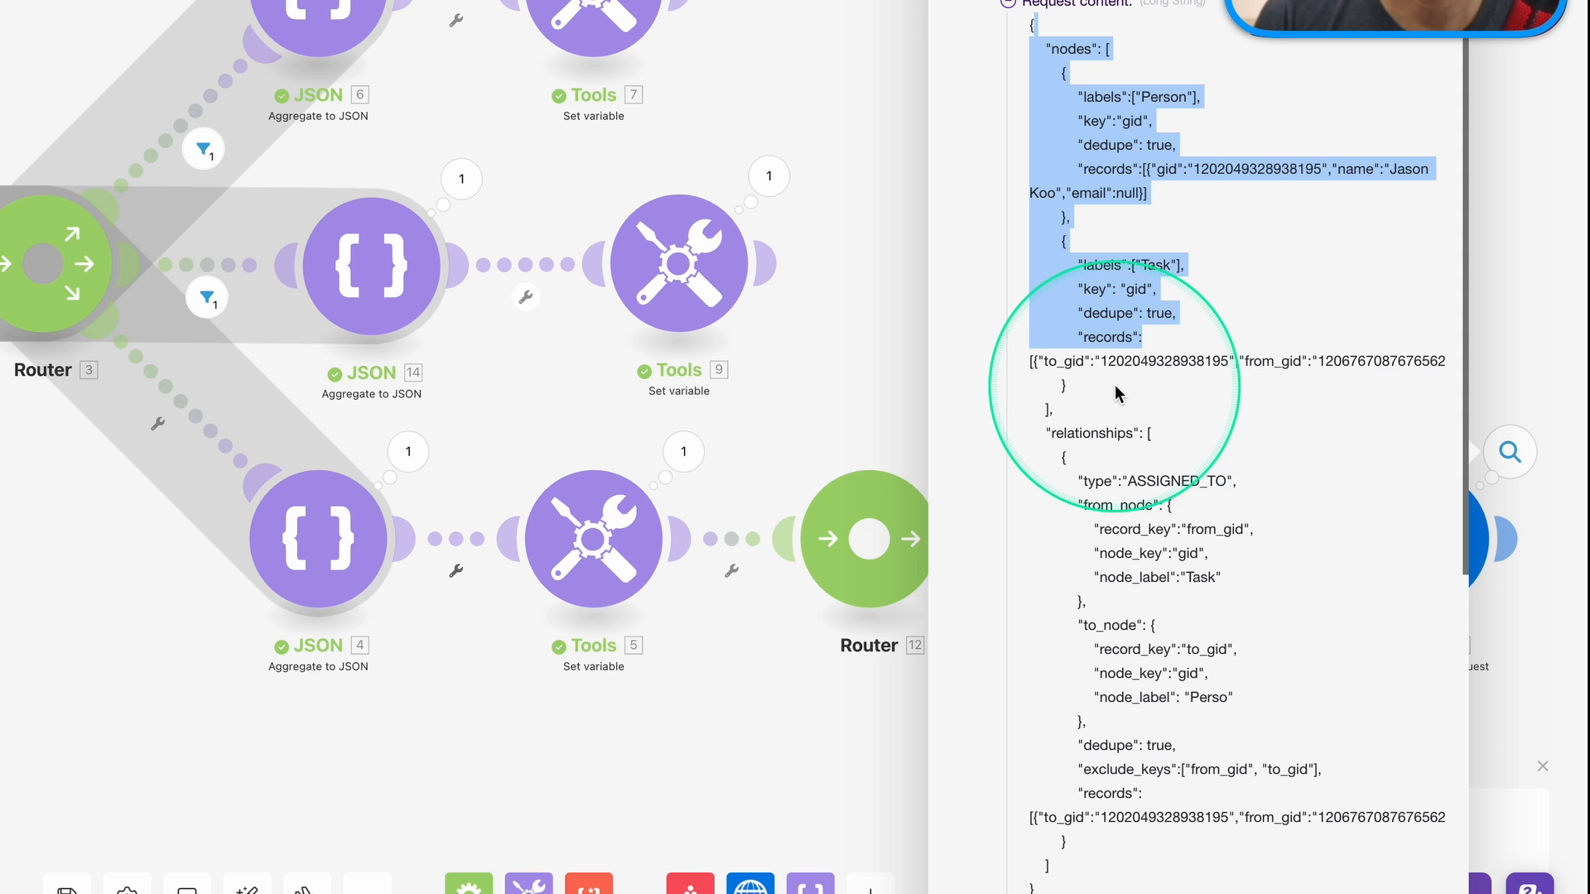
{"action": "scroll", "coordinate": [1115, 391], "scroll_direction": "down", "scroll_amount": 1}
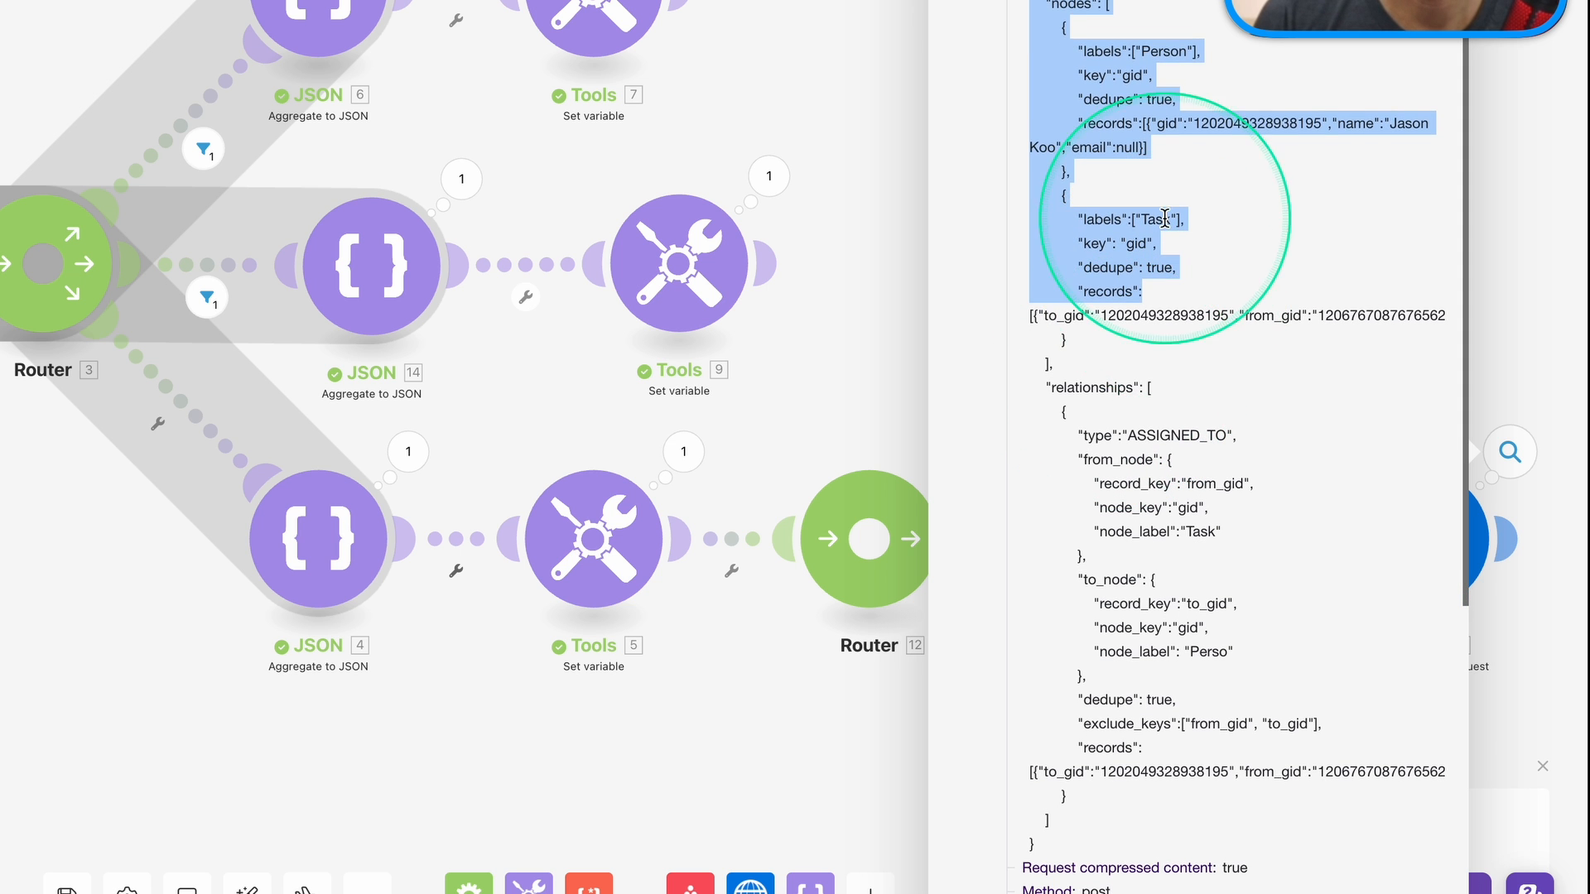
{"action": "left_click", "coordinate": [1143, 317]}
{"action": "left_click_drag", "start_coordinate": [1075, 315], "coordinate": [1324, 311]}
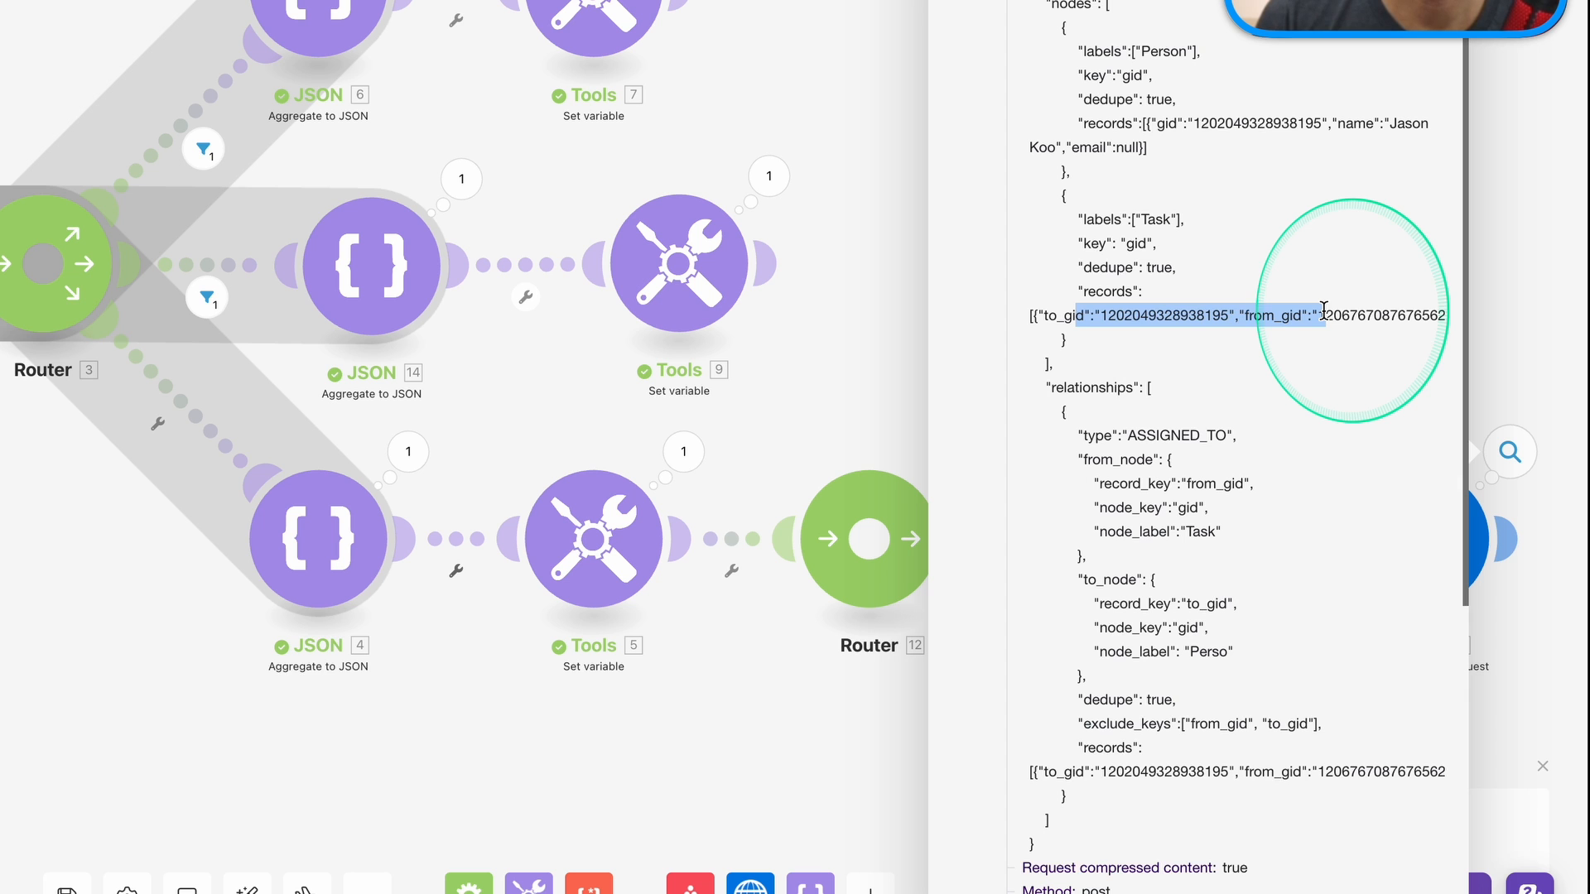
In the HTTP module's request body, replace the Task records pill with 13. Task and save.
{"action": "left_click", "coordinate": [1440, 3]}
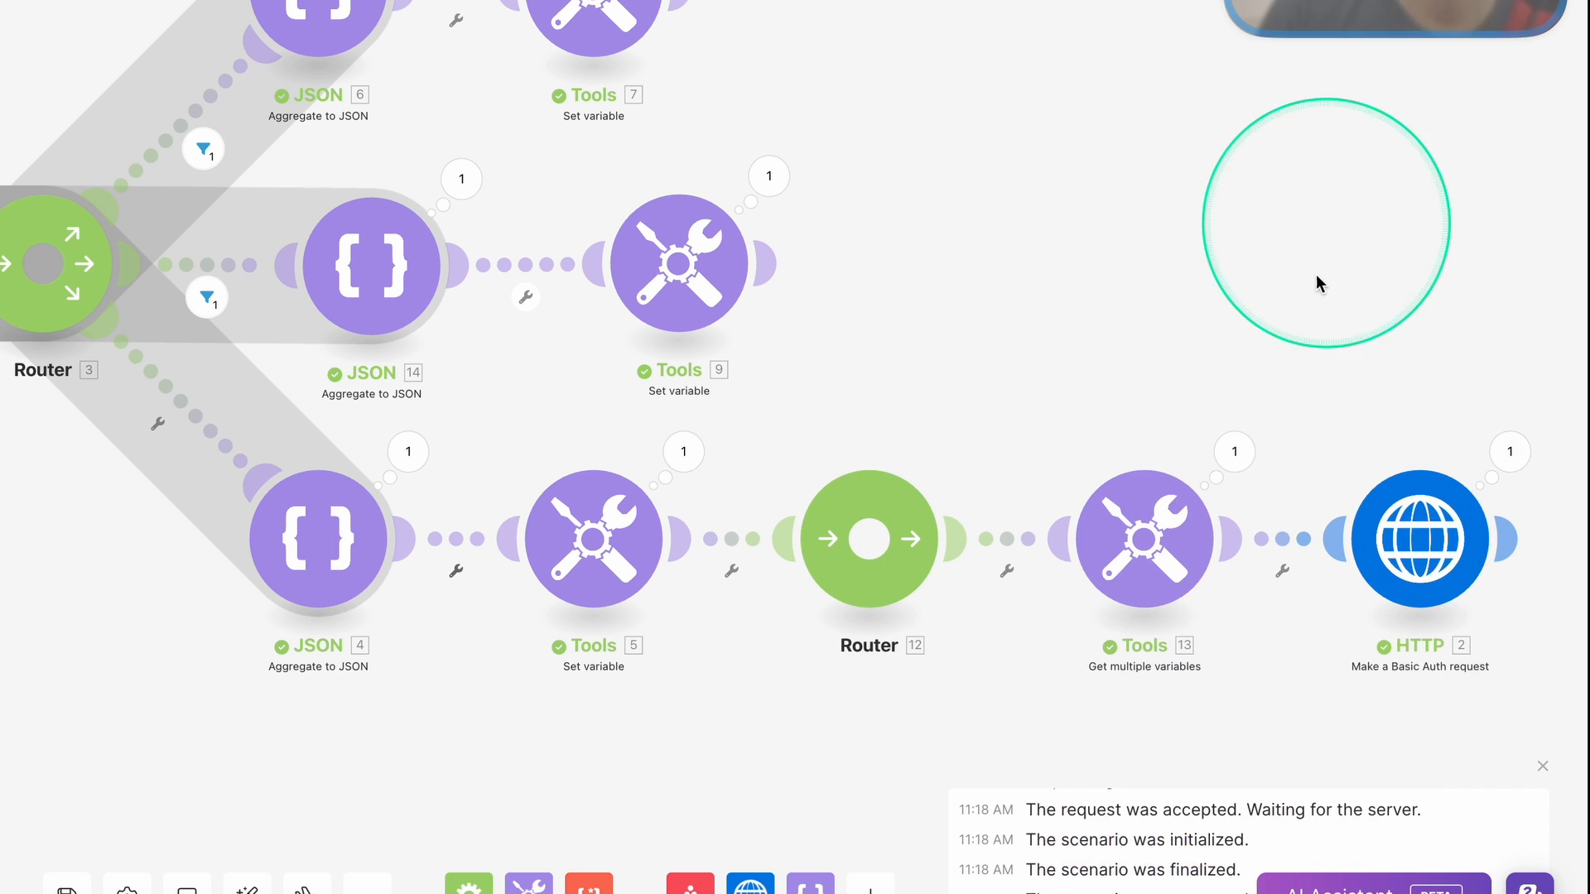
{"action": "left_click", "coordinate": [1420, 542]}
{"action": "scroll", "coordinate": [1047, 536], "scroll_direction": "down", "scroll_amount": 10}
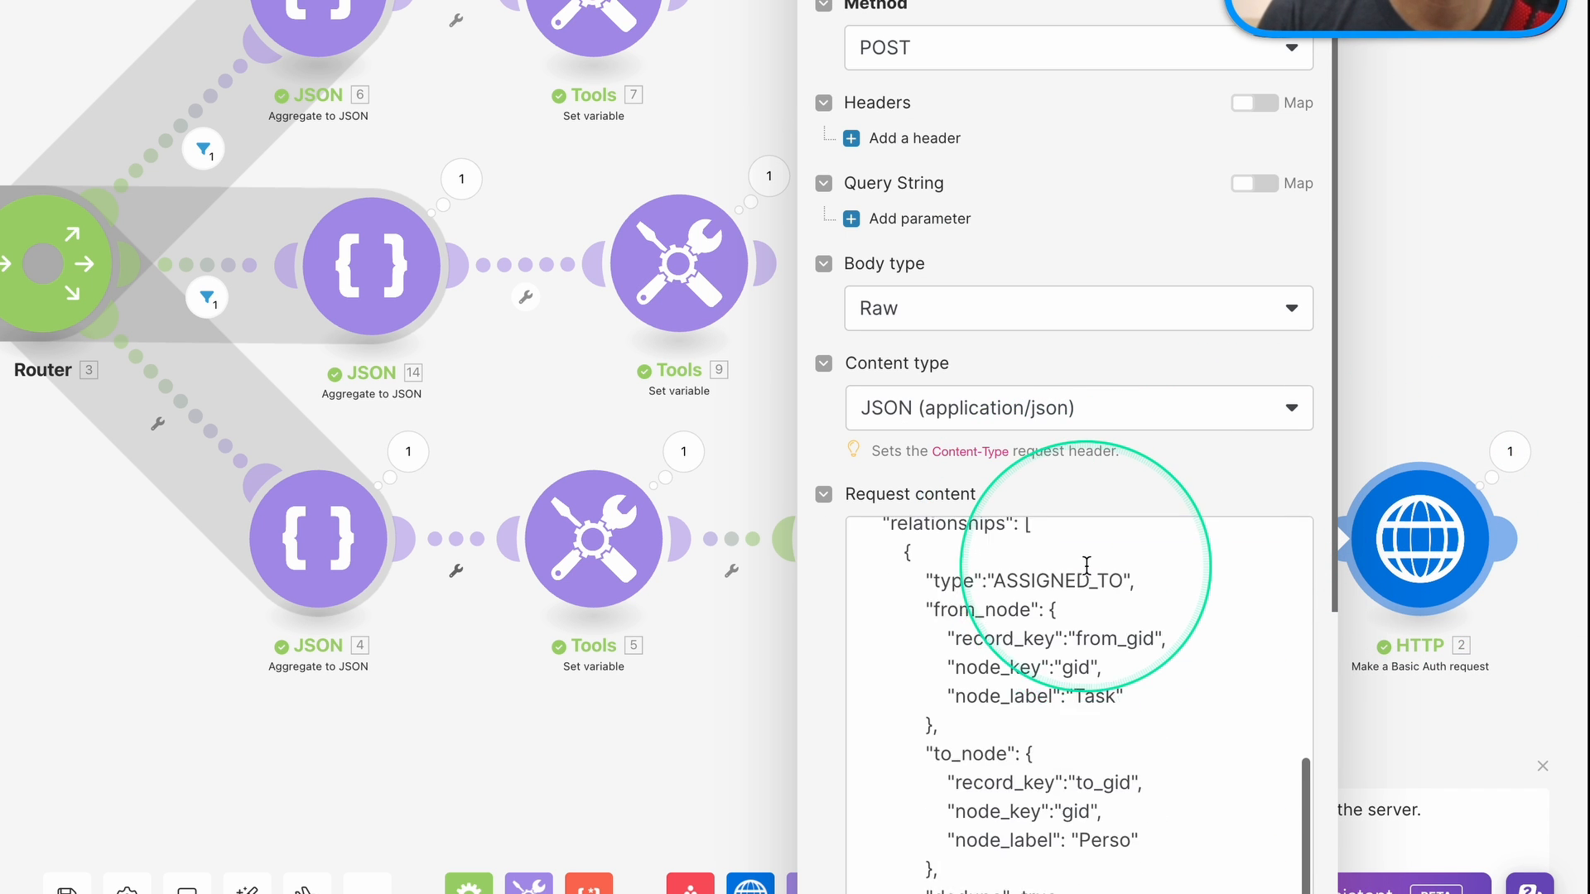
{"action": "scroll", "coordinate": [1087, 565], "scroll_direction": "up", "scroll_amount": 5}
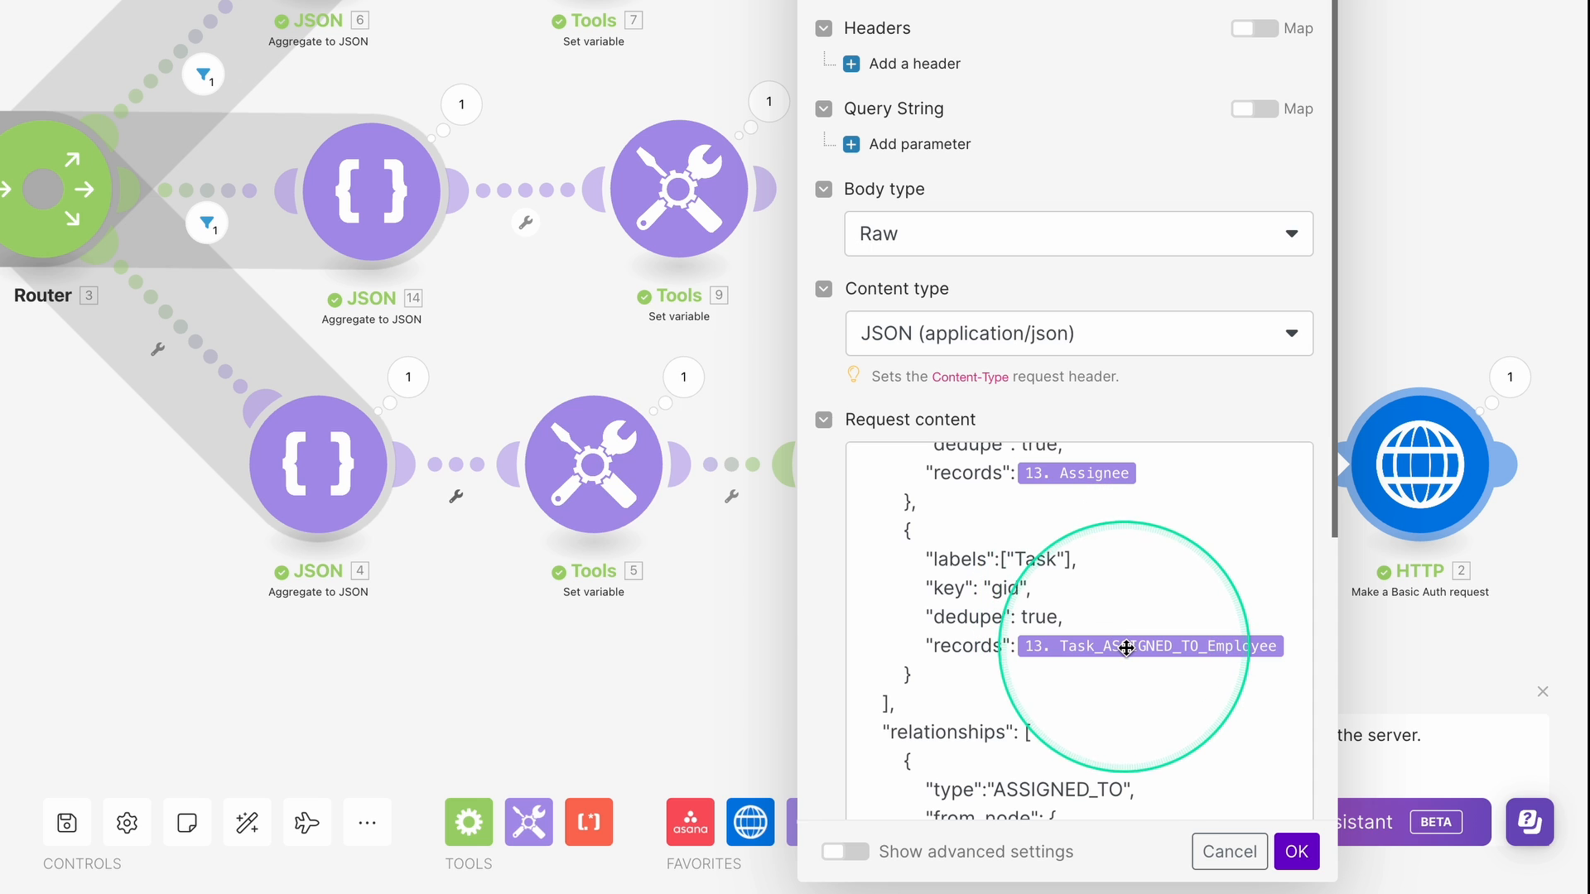
{"action": "left_click", "coordinate": [1126, 648]}
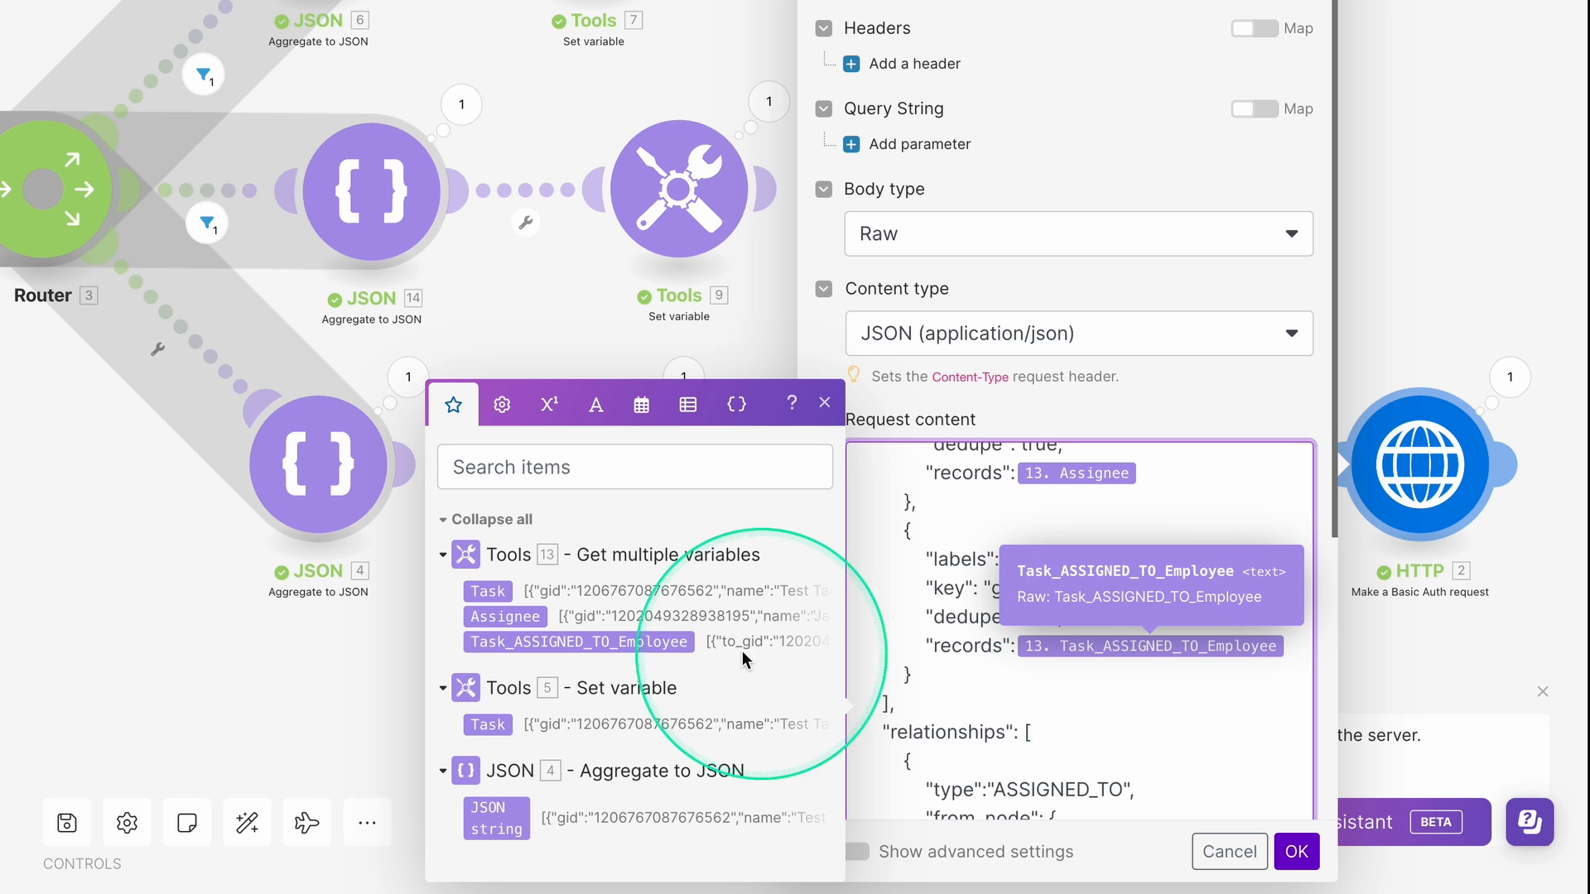
{"action": "left_click", "coordinate": [481, 595]}
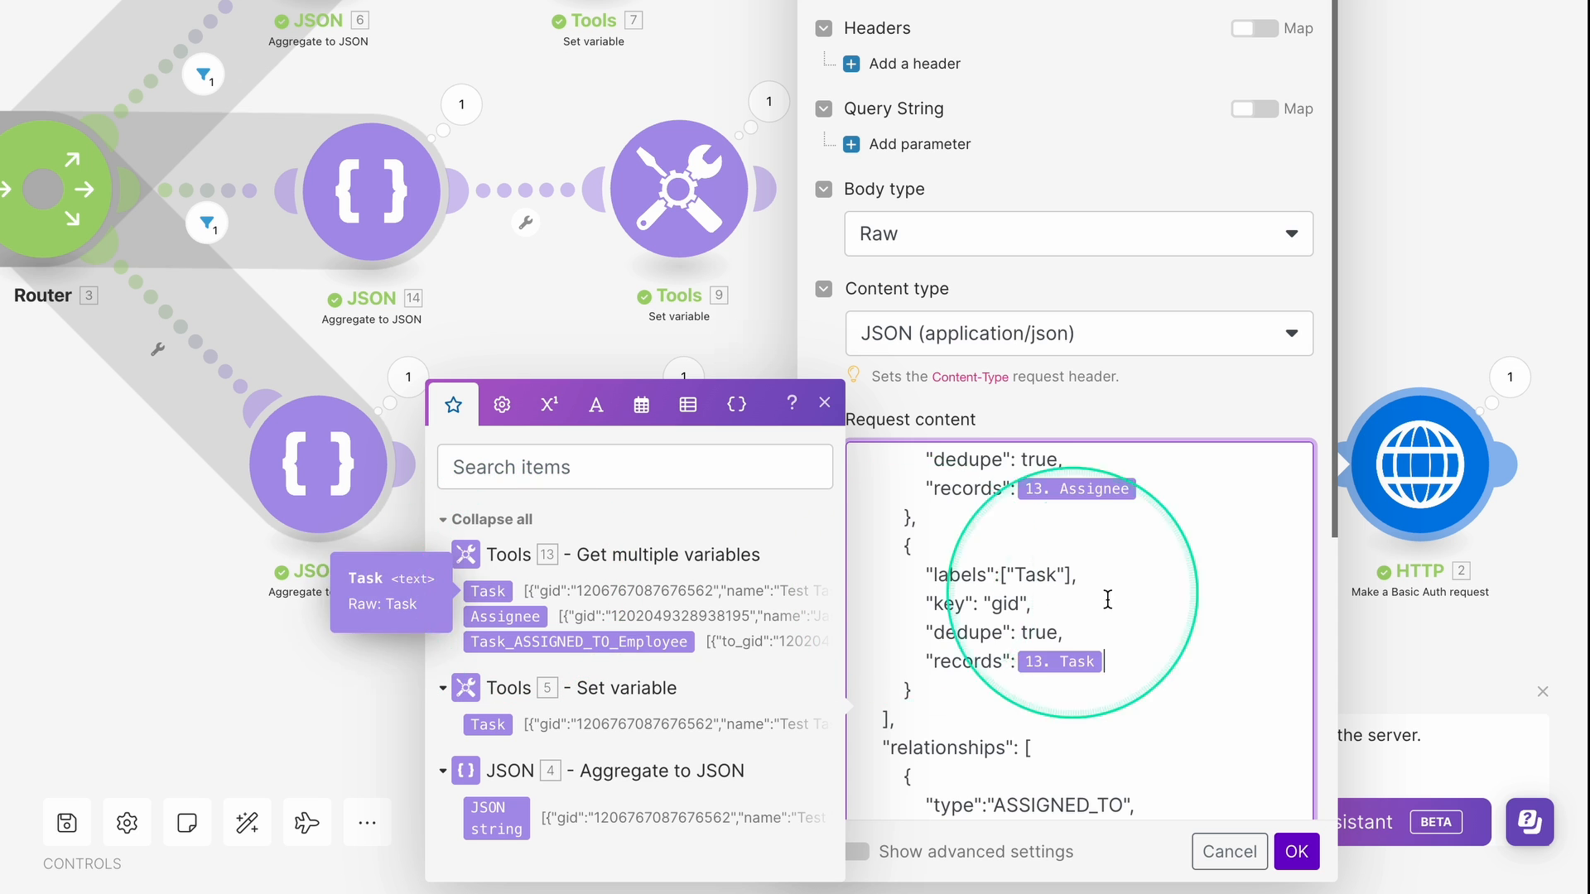
{"action": "scroll", "coordinate": [1109, 597], "scroll_direction": "down", "scroll_amount": 4}
{"action": "scroll", "coordinate": [1120, 712], "scroll_direction": "down", "scroll_amount": 2}
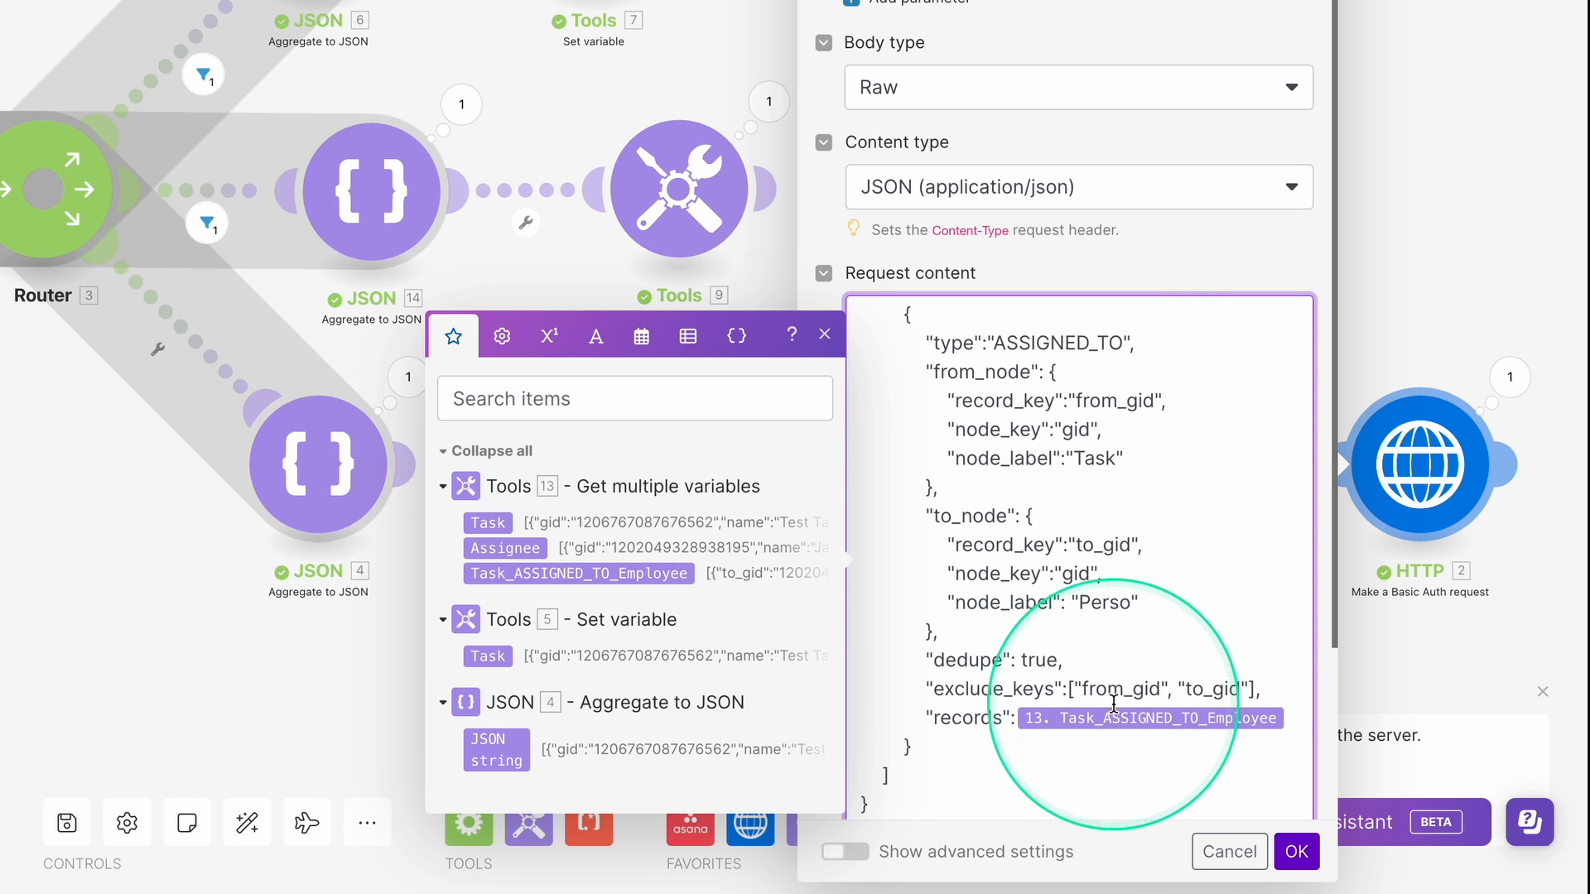
{"action": "scroll", "coordinate": [1119, 681], "scroll_direction": "up", "scroll_amount": 5}
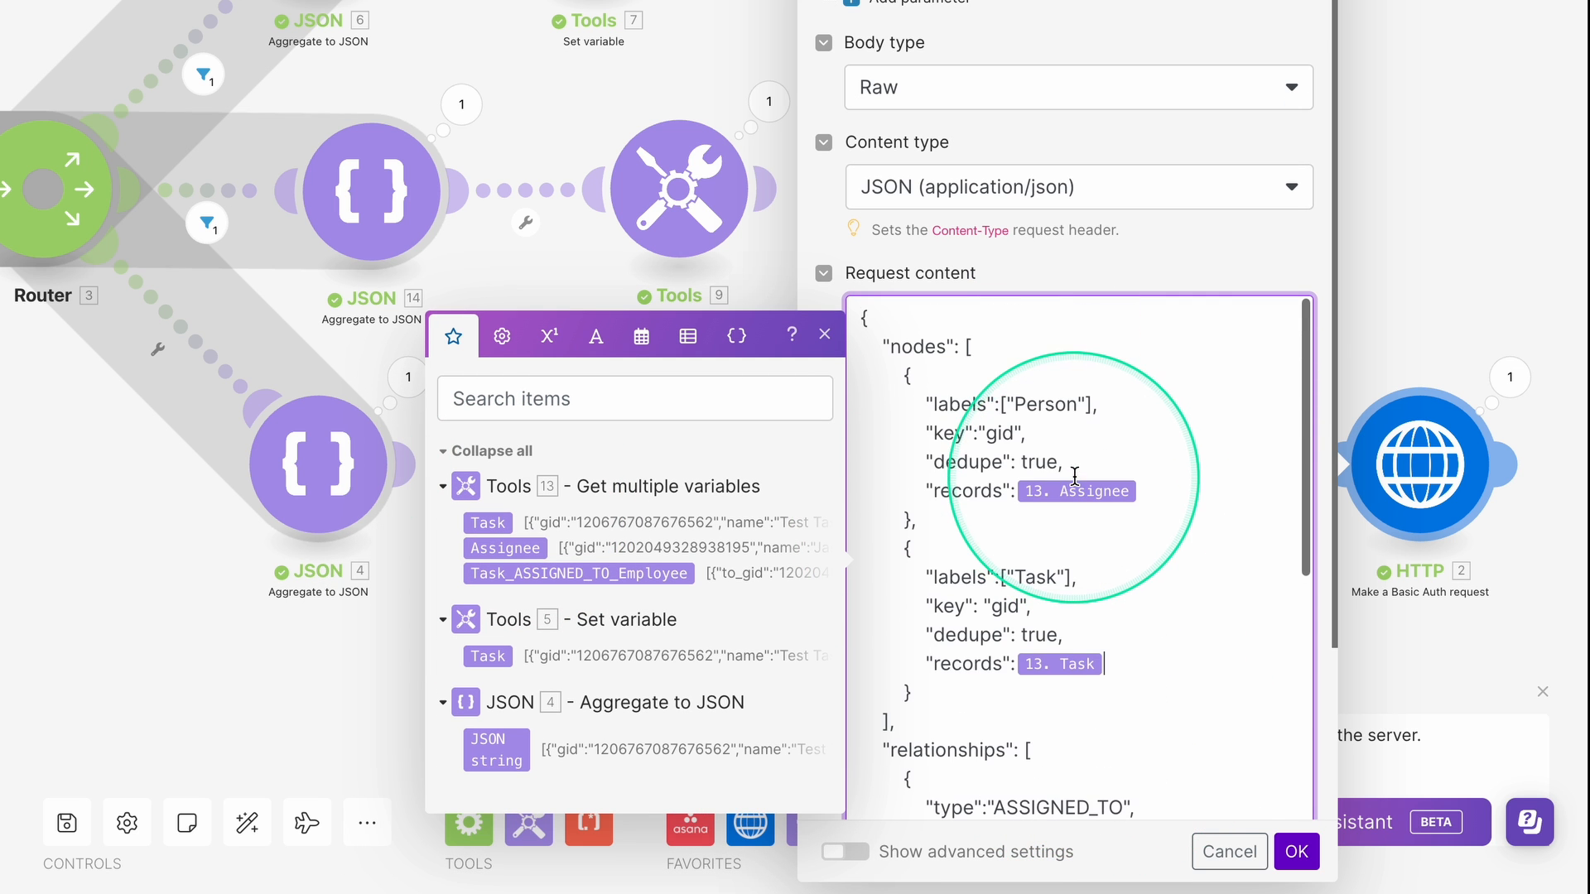
{"action": "scroll", "coordinate": [1011, 603], "scroll_direction": "down", "scroll_amount": 10}
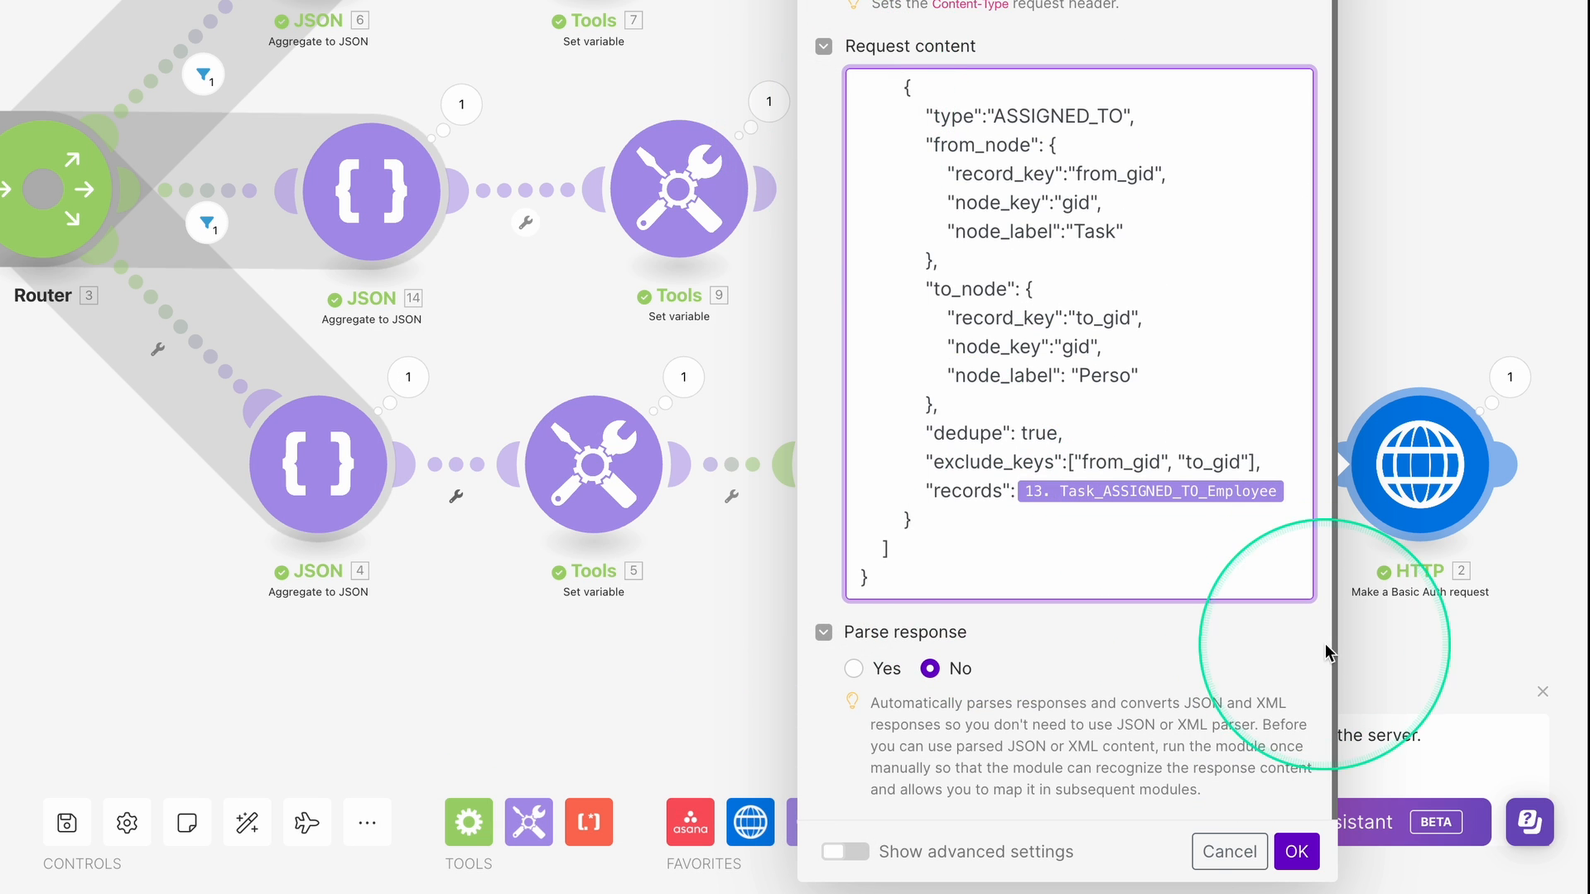
{"action": "left_click", "coordinate": [1297, 851]}
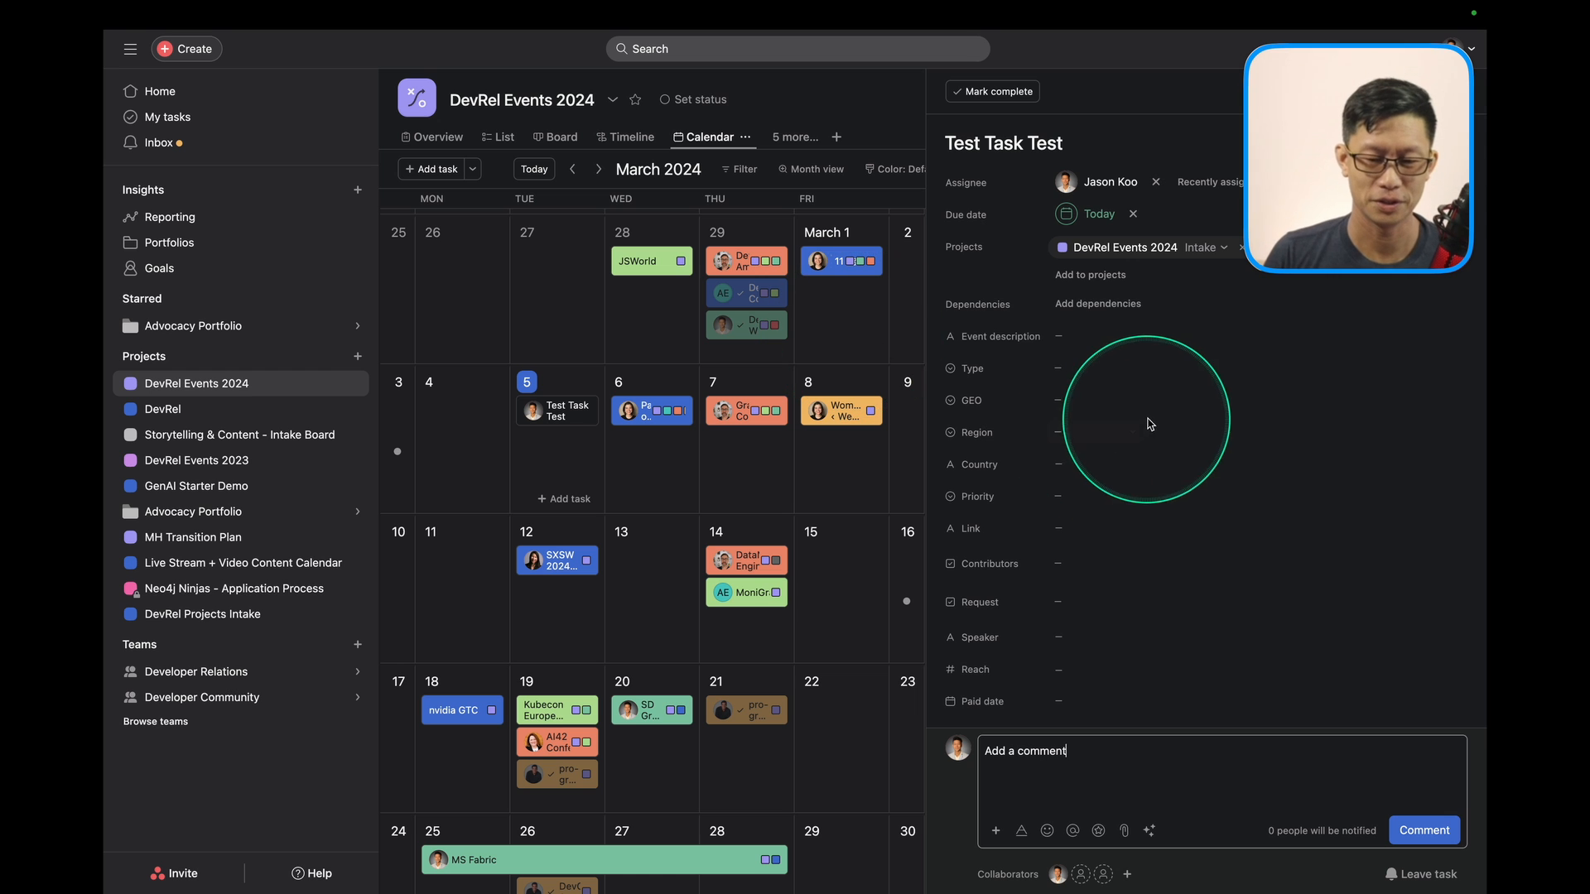
Rename the Asana task to 'Test Task Test Task'.
{"action": "left_click", "coordinate": [1074, 146]}
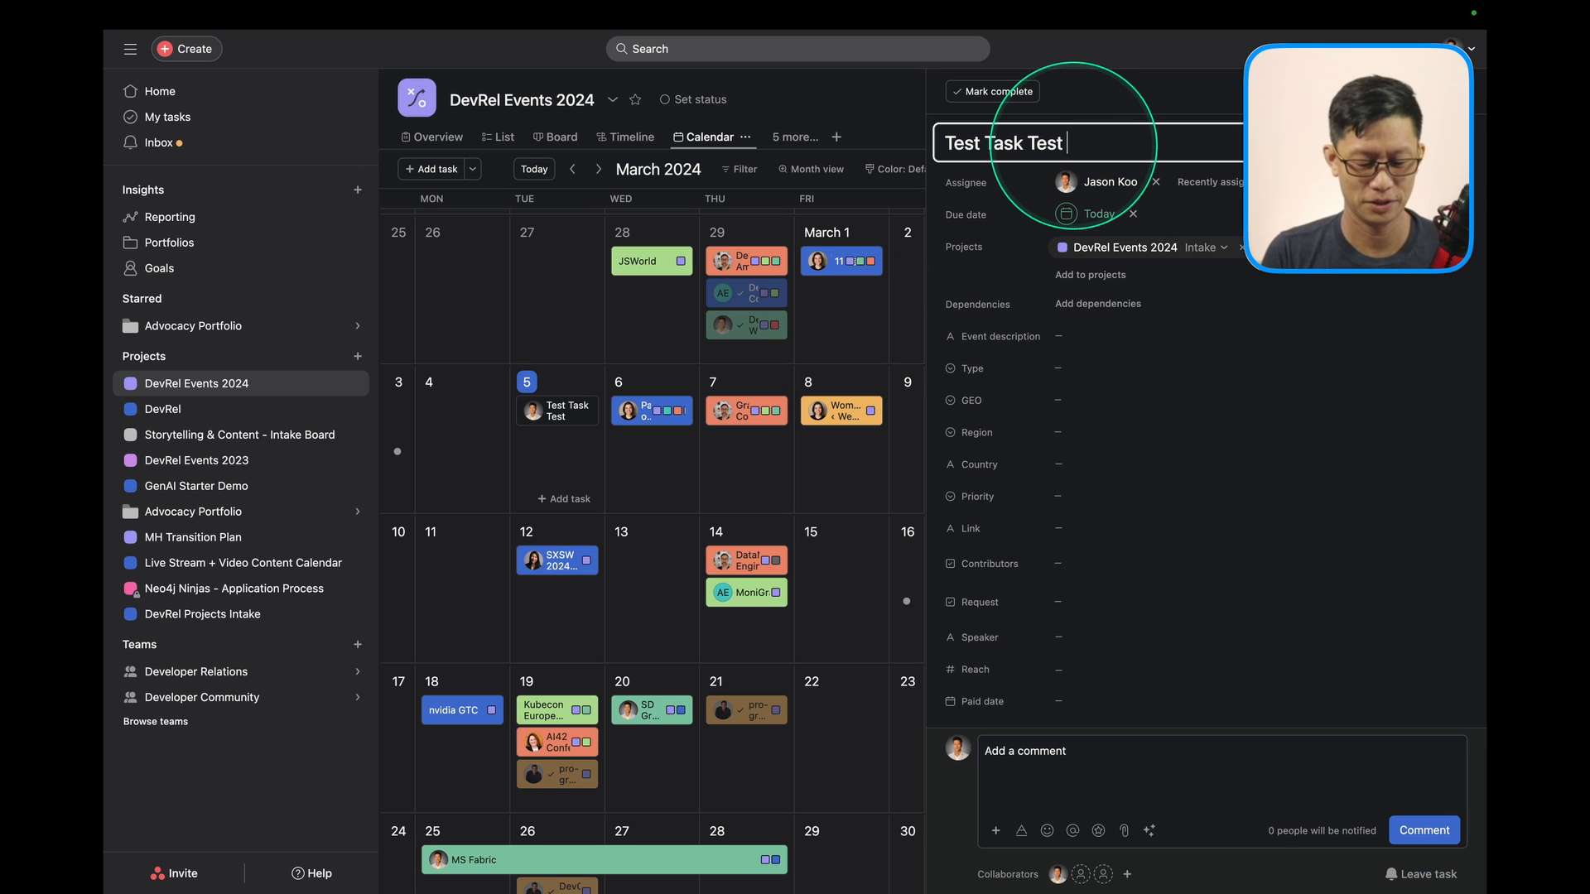
{"action": "left_click", "coordinate": [1217, 667]}
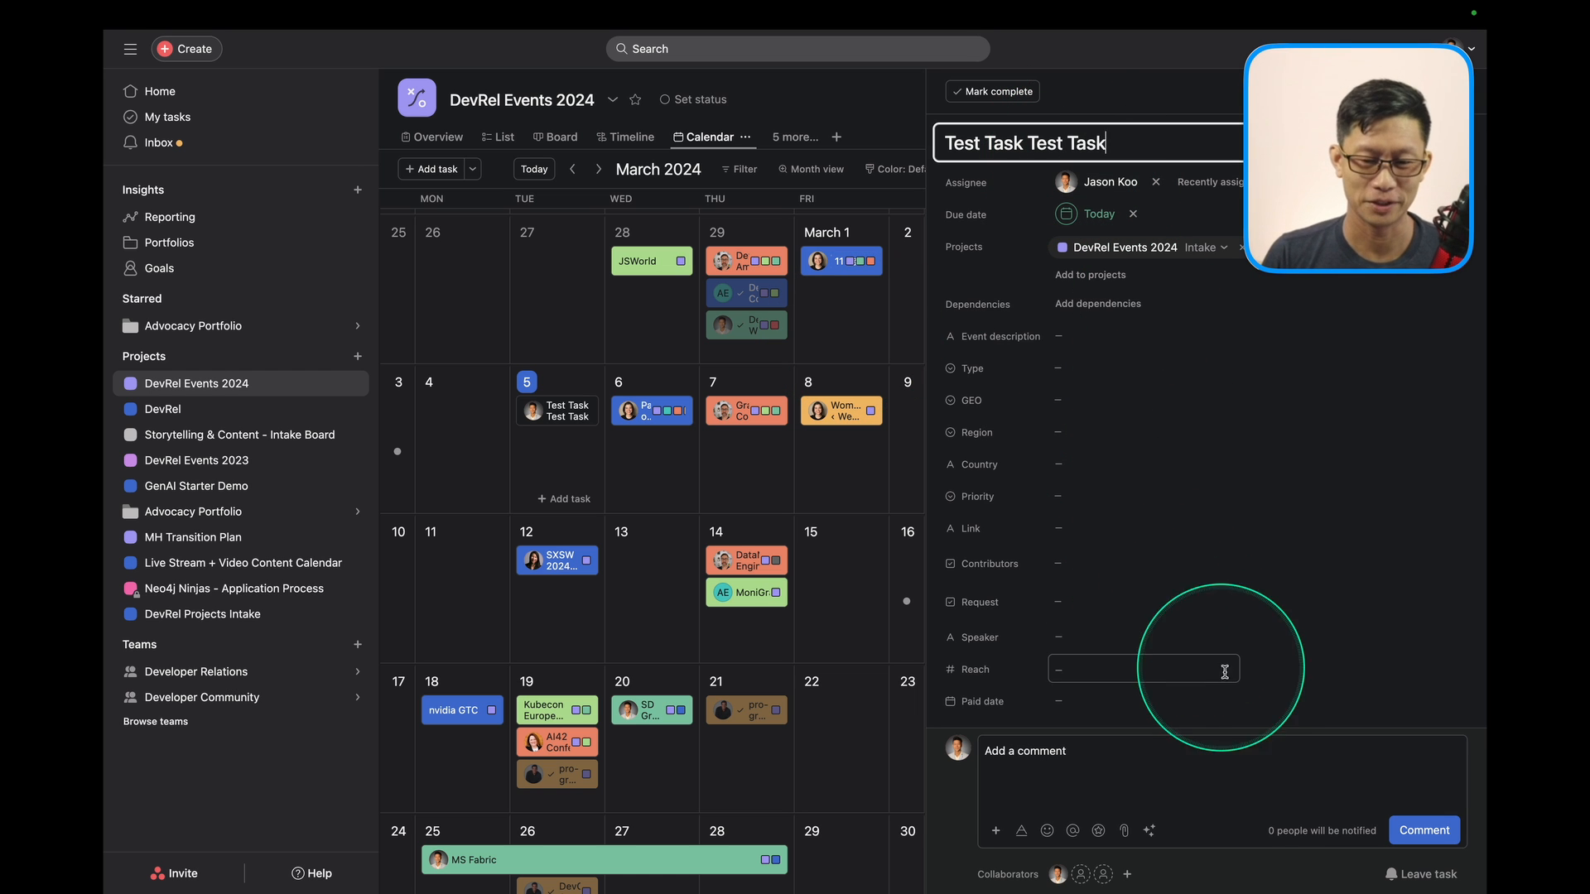
{"action": "scroll", "coordinate": [1219, 674], "scroll_direction": "down", "scroll_amount": 3}
{"action": "scroll", "coordinate": [1219, 674], "scroll_direction": "down", "scroll_amount": 3}
Append 'more content' to the task description and remove the empty trailing line.
{"action": "left_click", "coordinate": [1146, 630]}
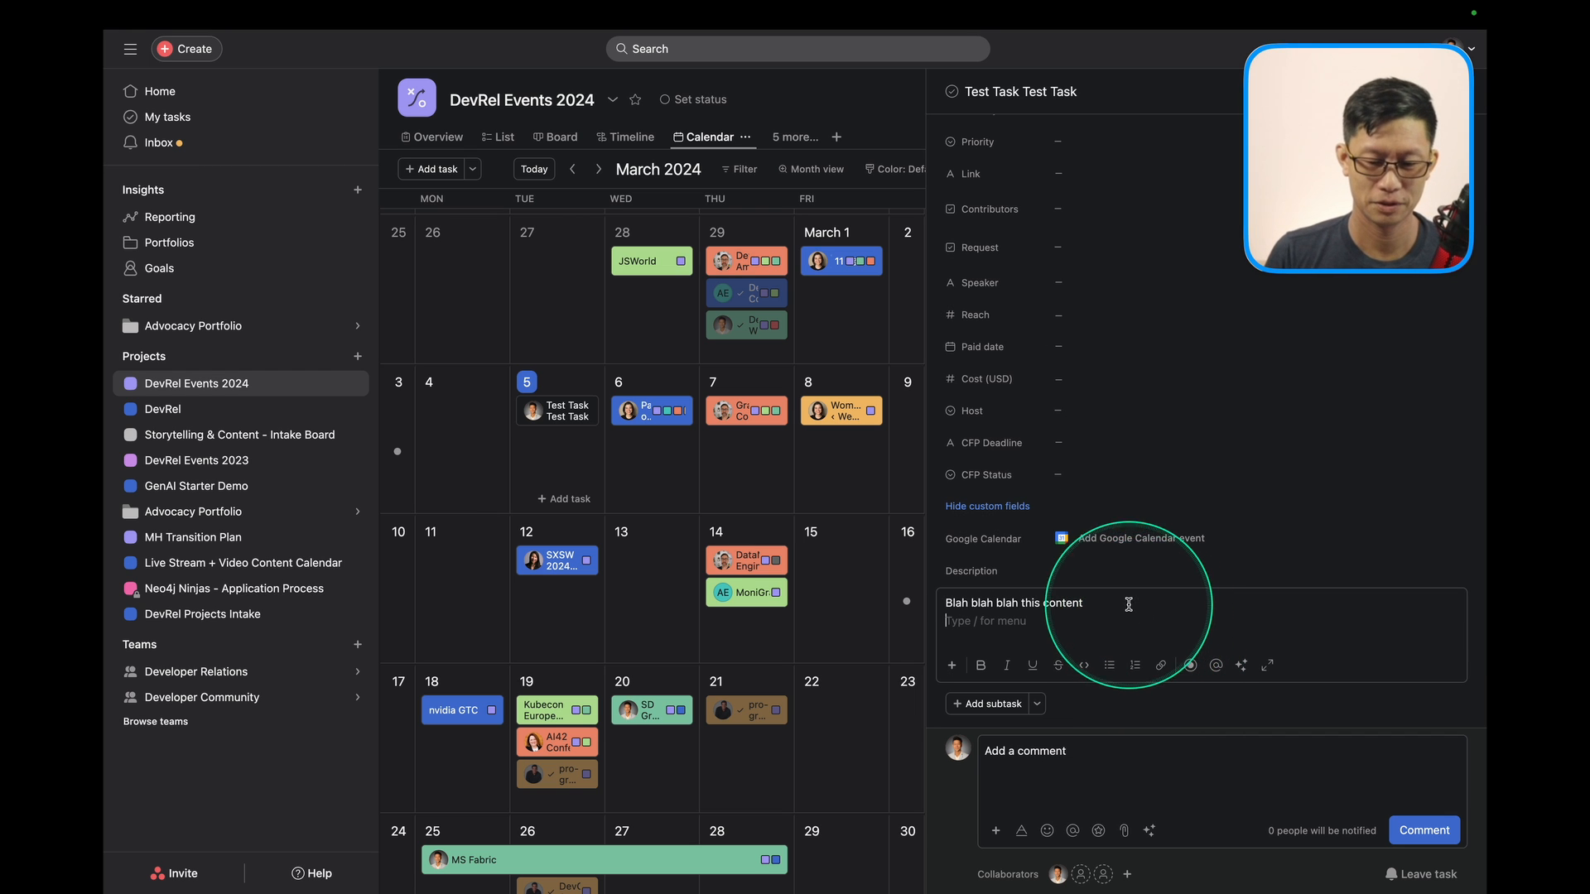
{"action": "key", "text": "BackSpace"}
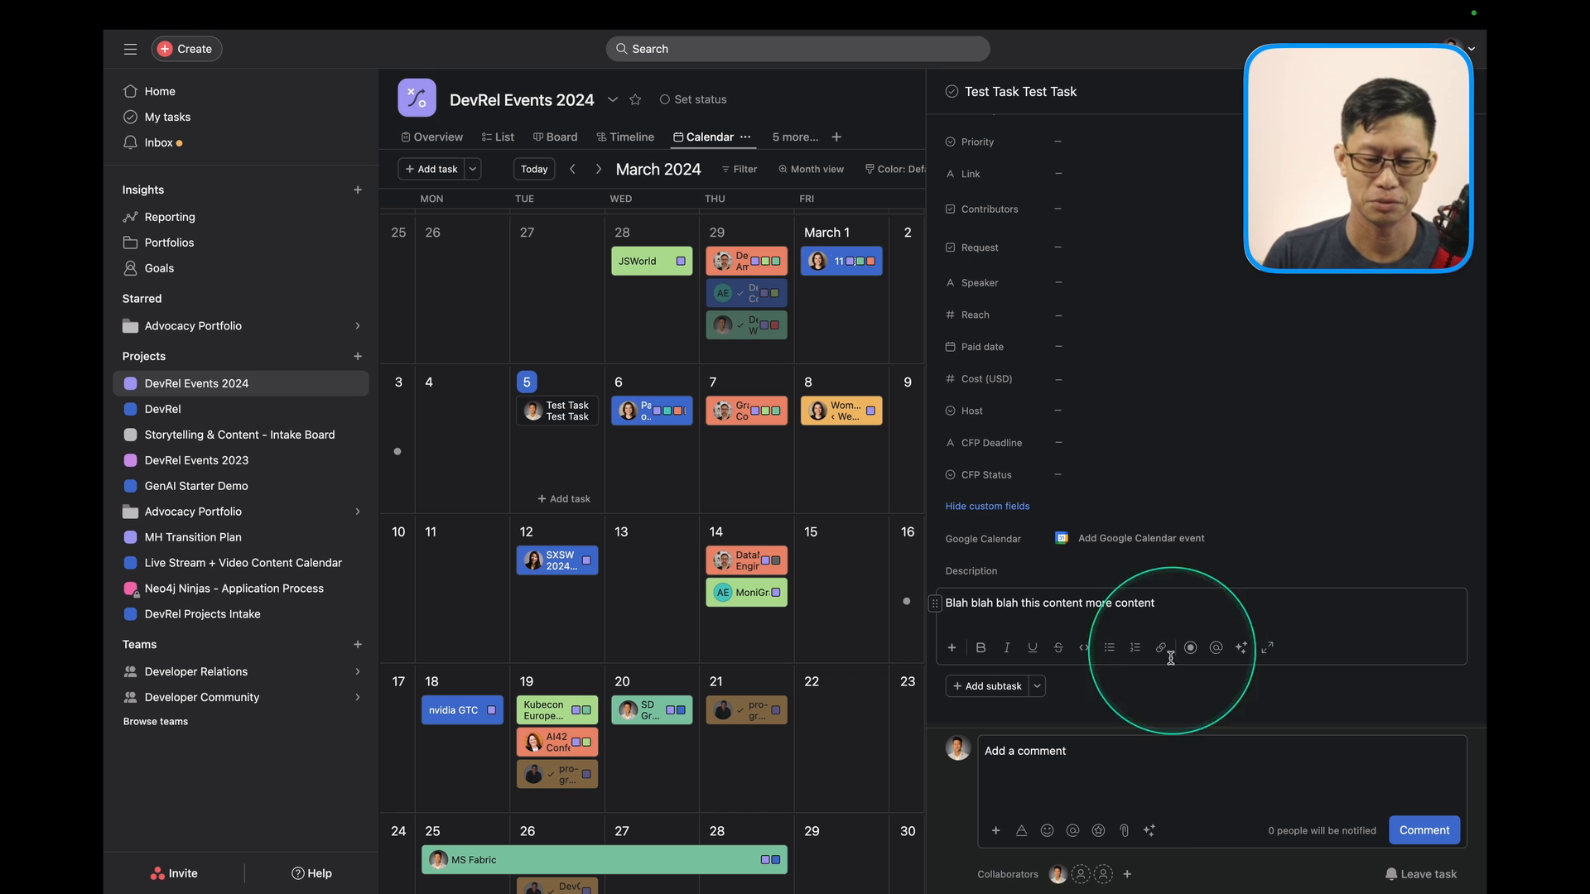
{"action": "left_click", "coordinate": [1151, 762]}
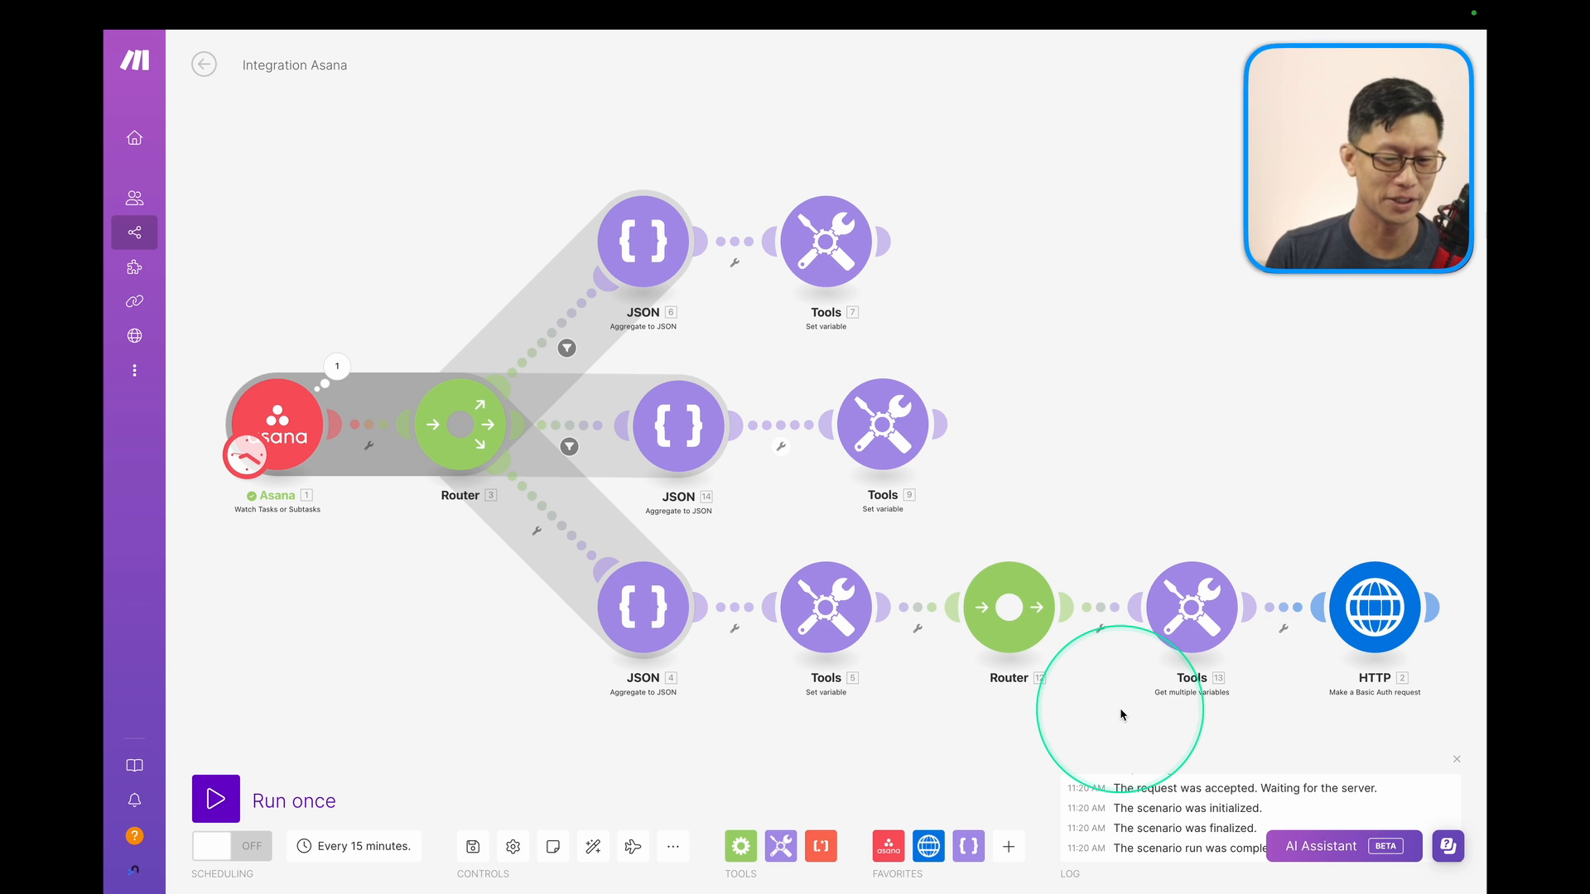
Run the scenario once and view the HTTP module's results, now status 200.
{"action": "left_click", "coordinate": [215, 799]}
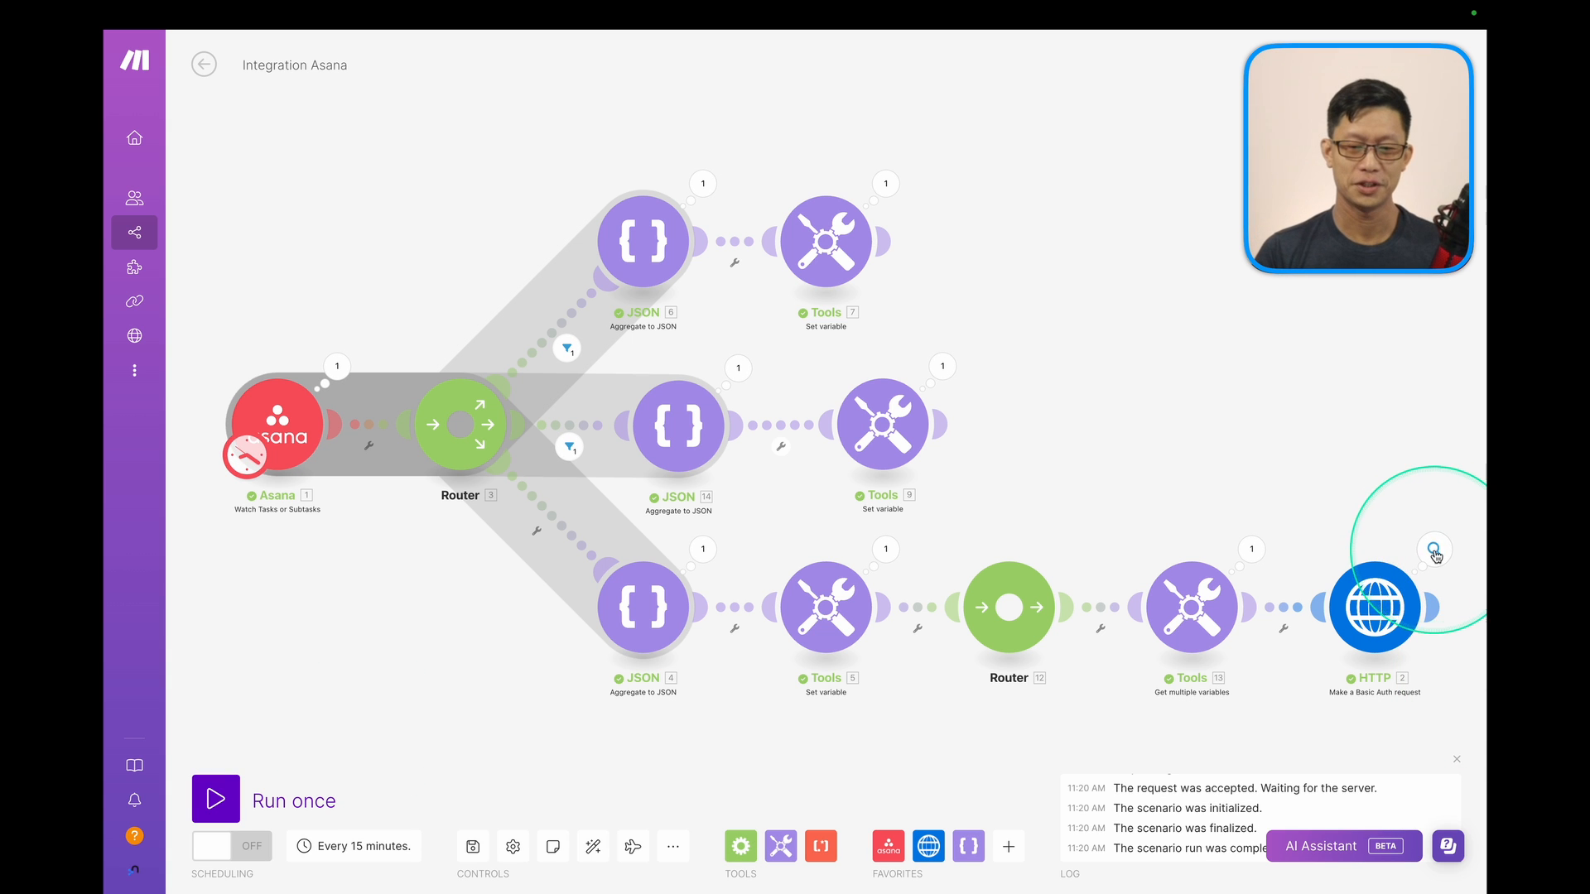
{"action": "left_click", "coordinate": [1433, 550]}
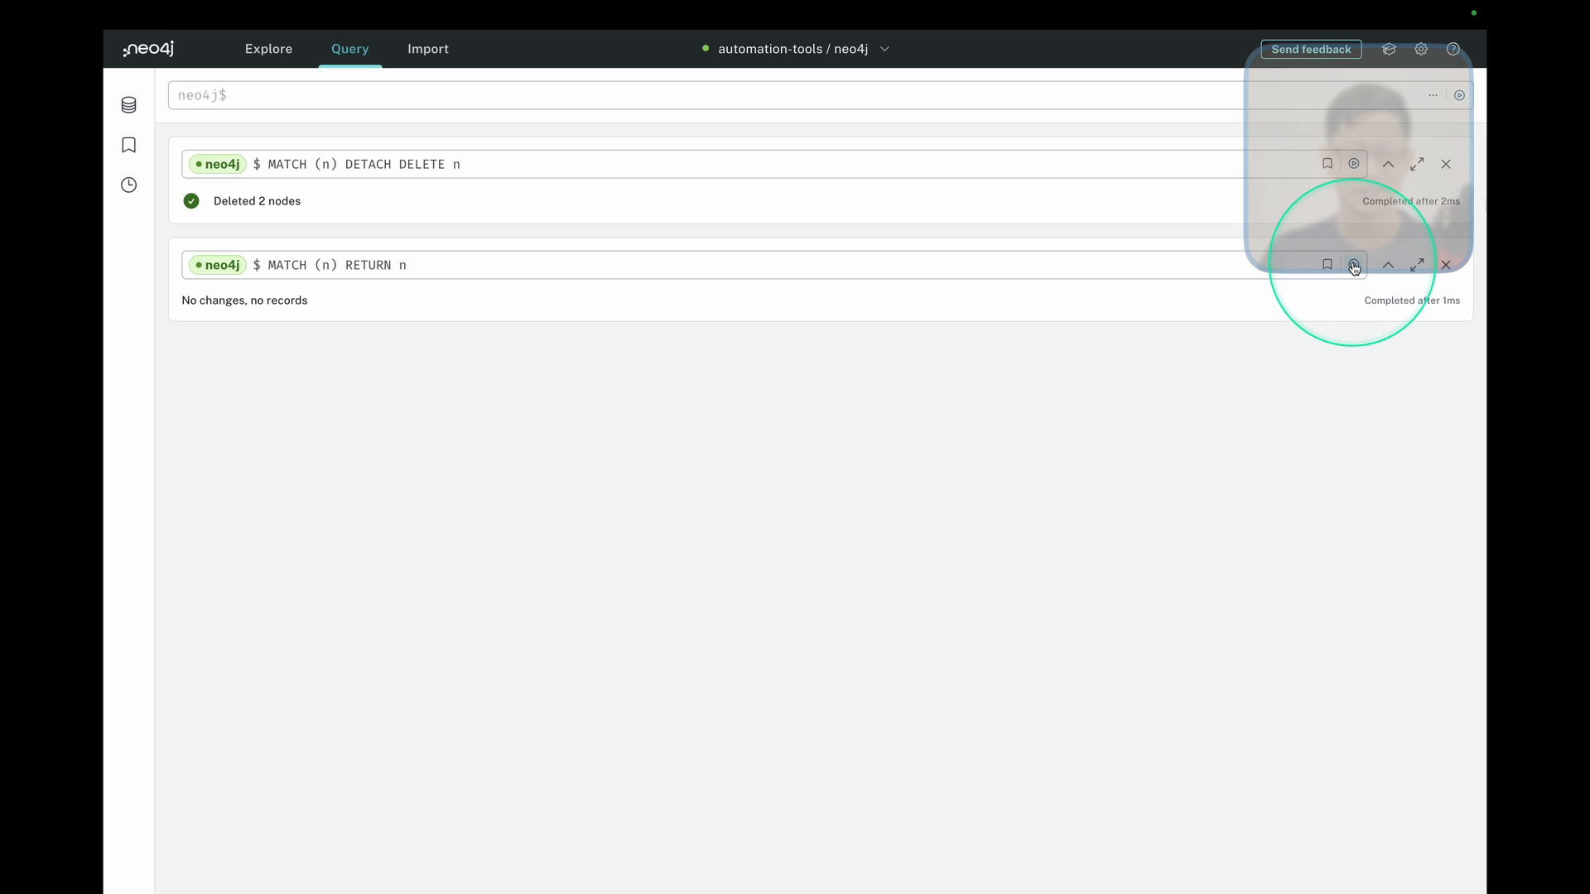
Rerun the MATCH (n) RETURN n query and expand the Person node to reveal its relationships.
{"action": "left_click", "coordinate": [1354, 267]}
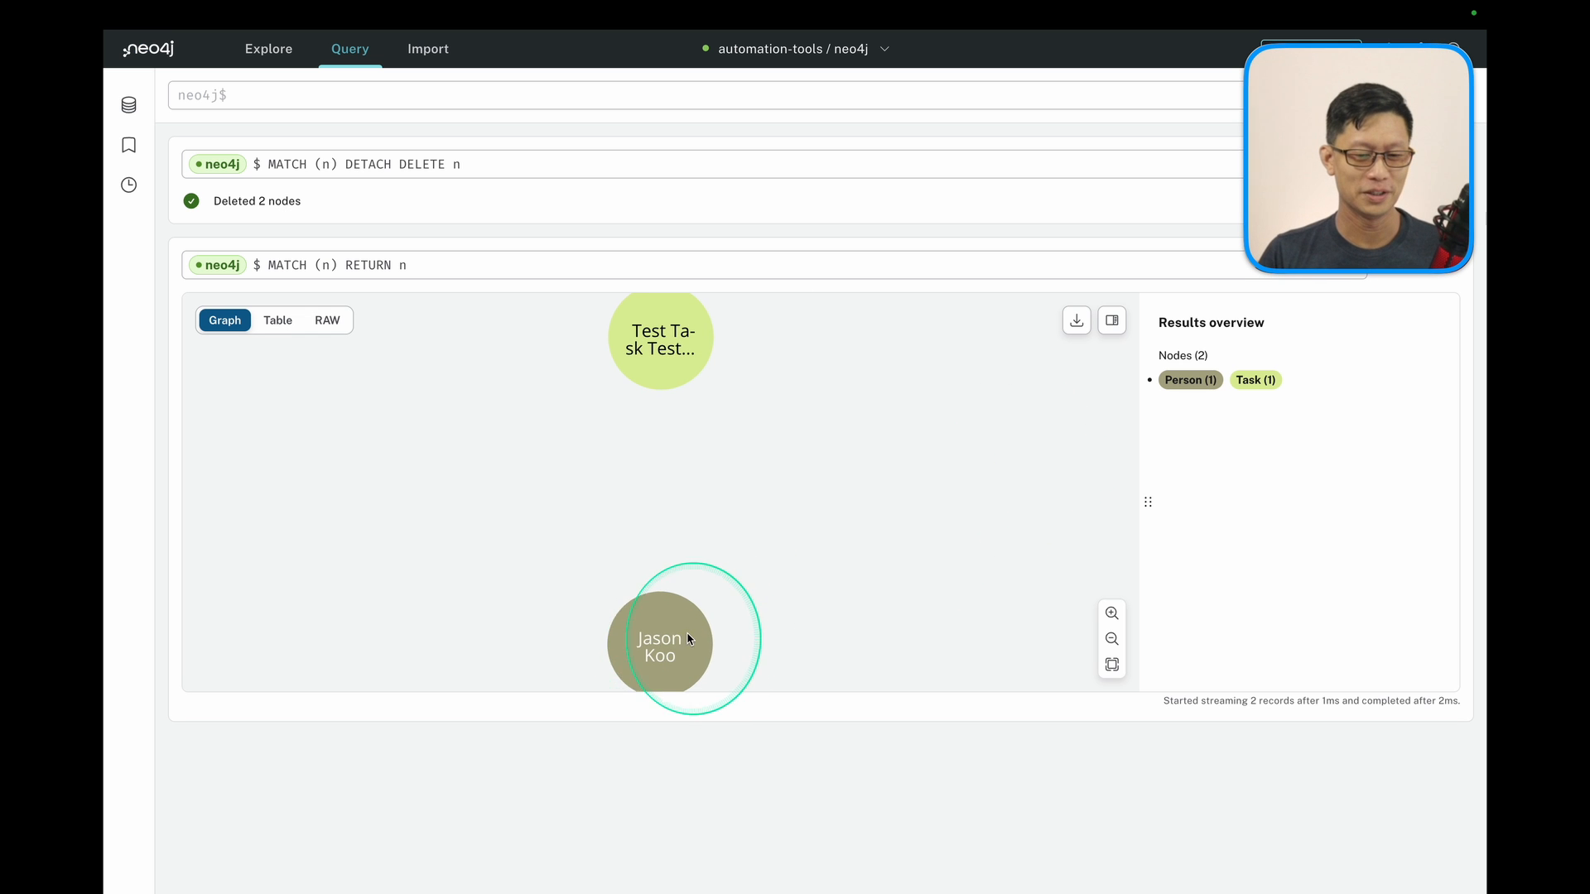
{"action": "left_click_drag", "start_coordinate": [693, 638], "coordinate": [827, 429]}
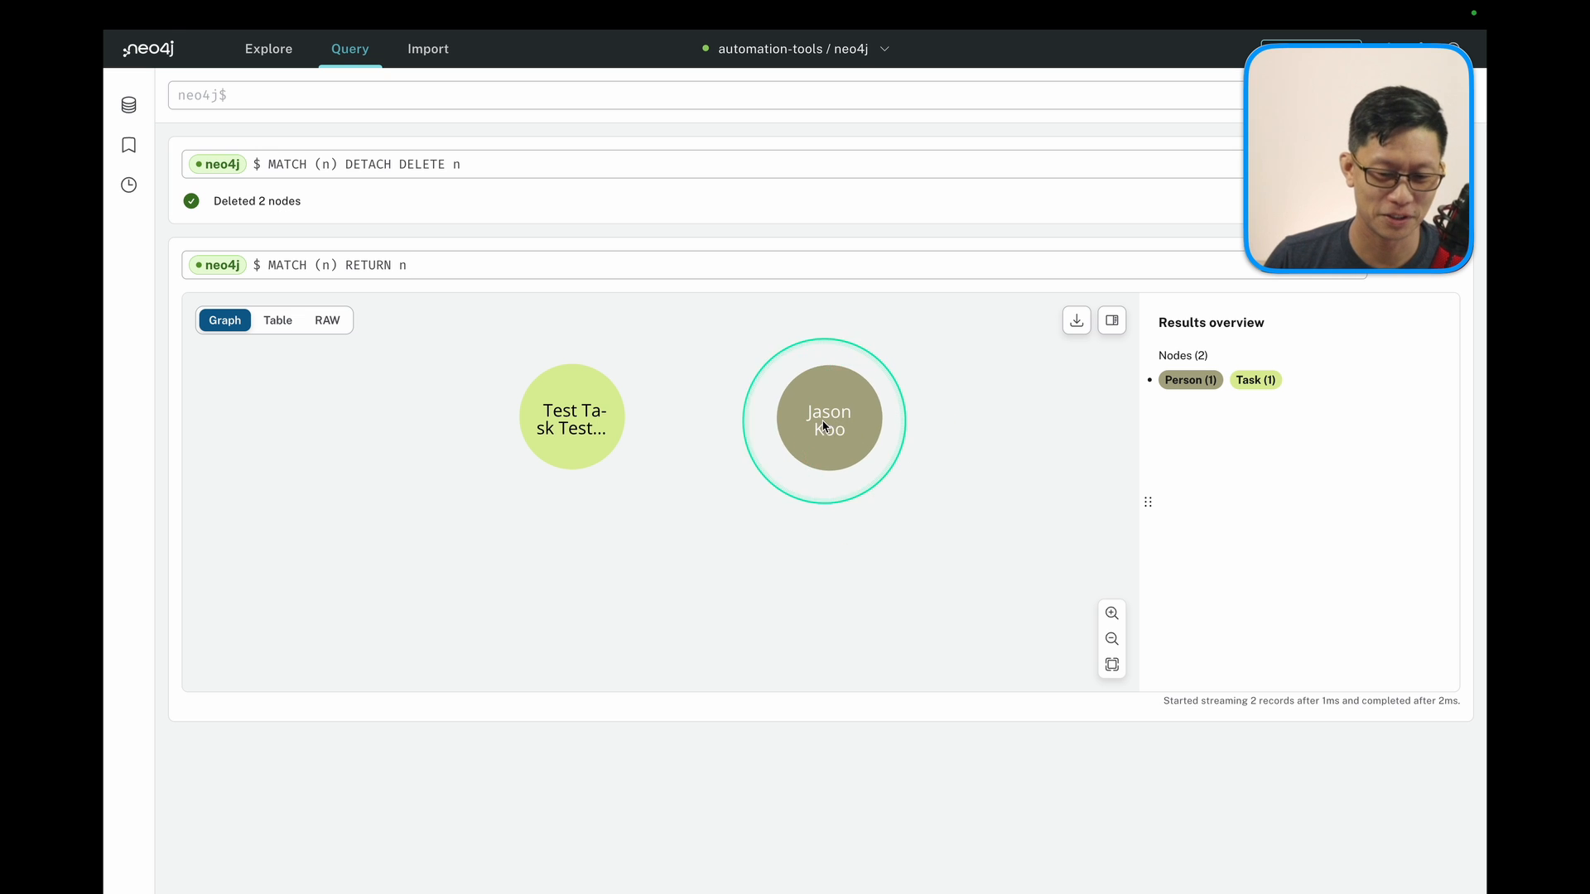
{"action": "right_click", "coordinate": [825, 427]}
{"action": "left_click", "coordinate": [851, 445]}
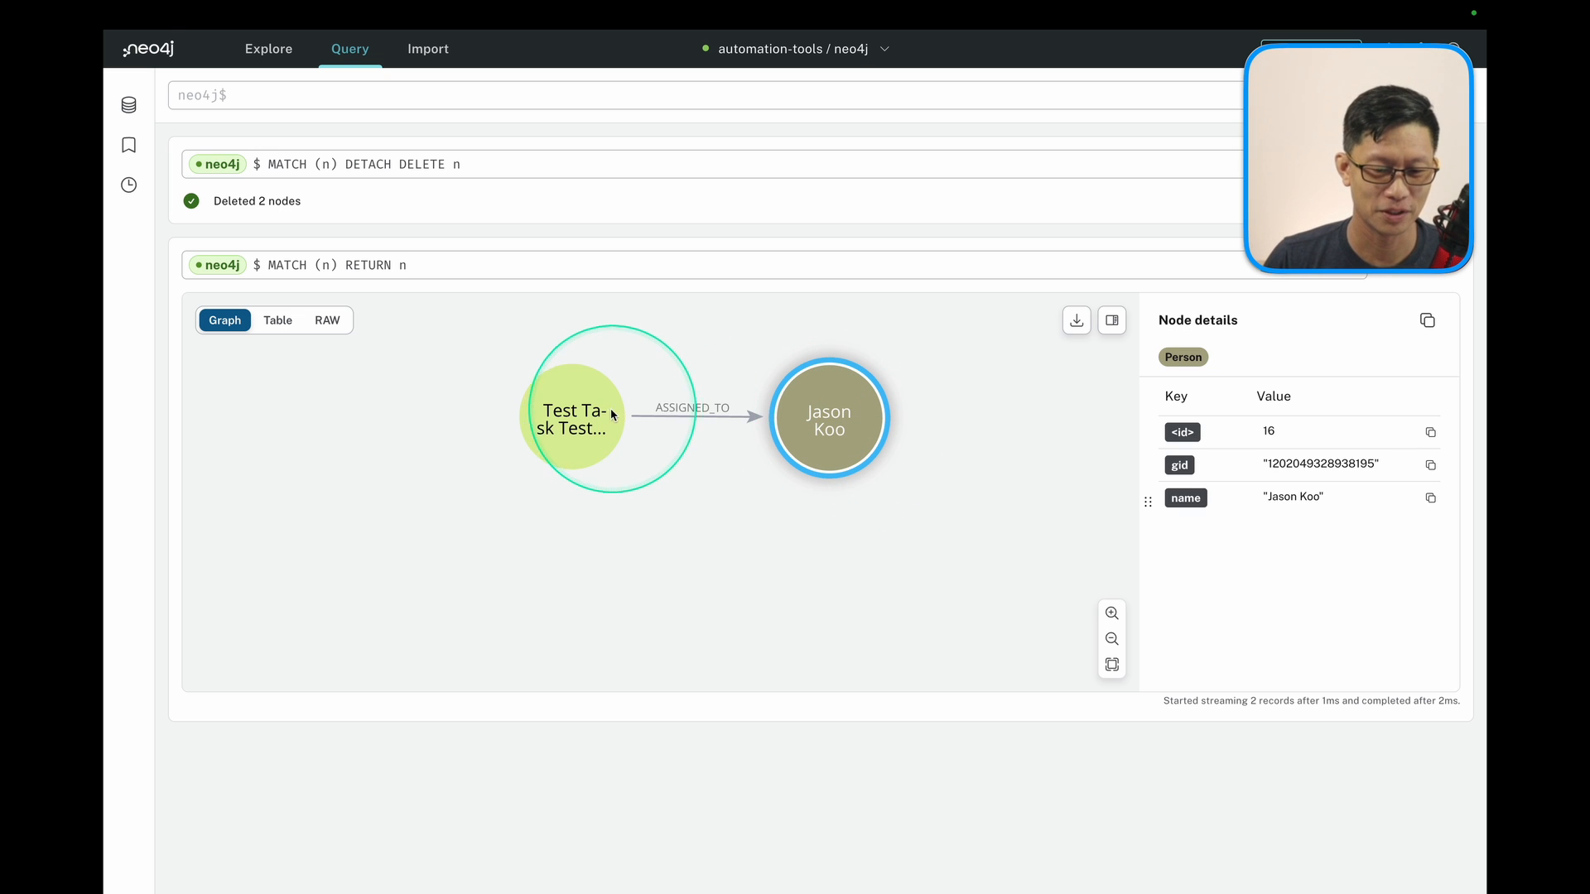
Inspect the ASSIGNED_TO relationship, the Person node, and the Task node's updated name and description.
{"action": "left_click", "coordinate": [732, 431]}
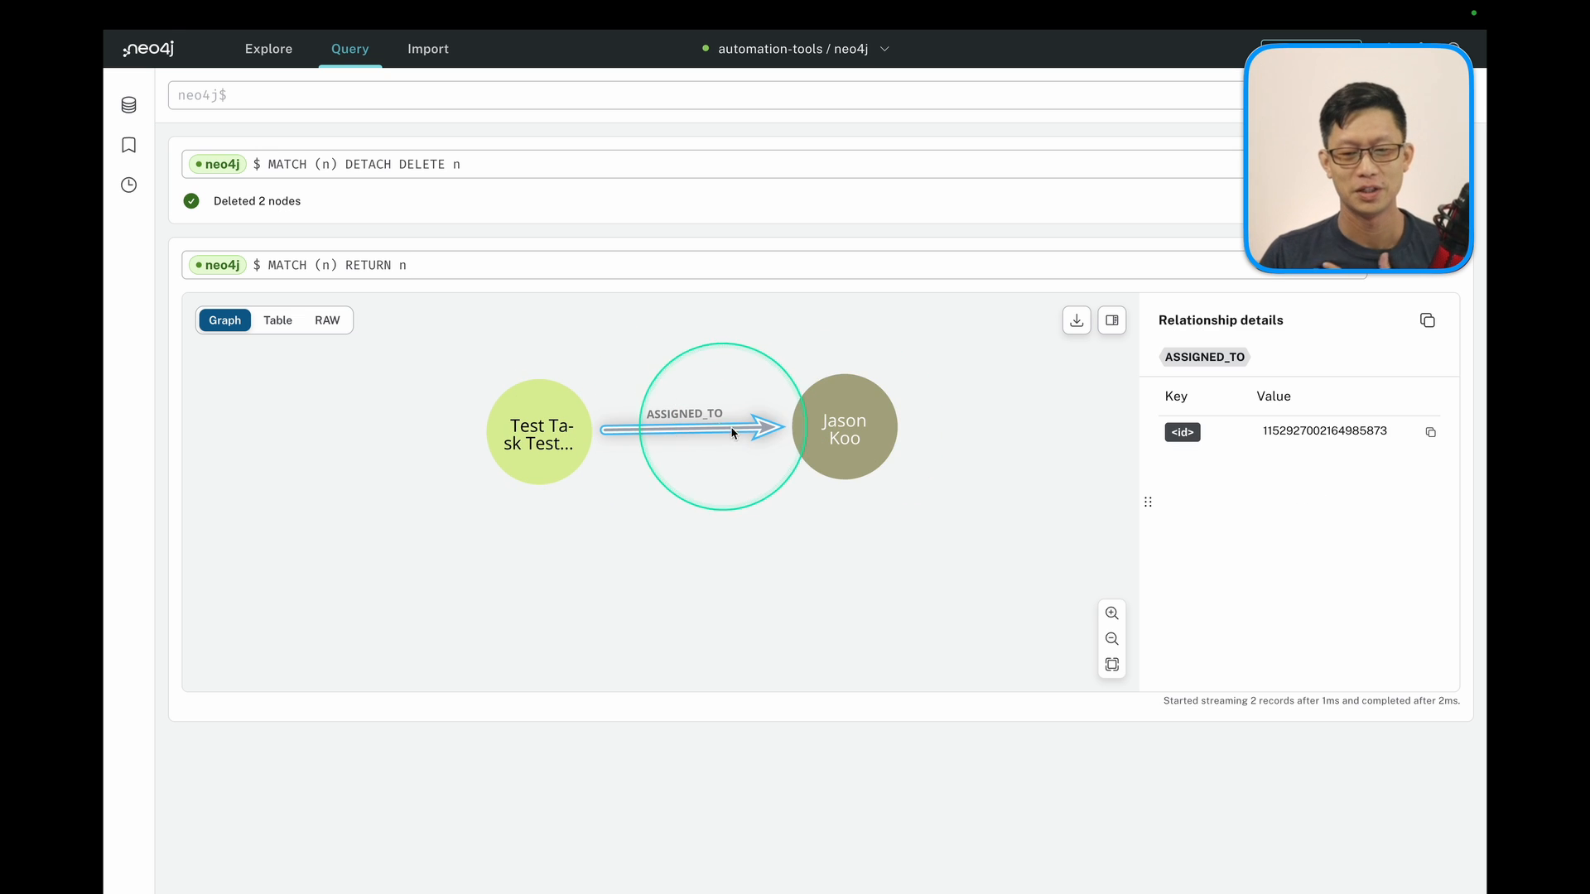
{"action": "left_click", "coordinate": [849, 426]}
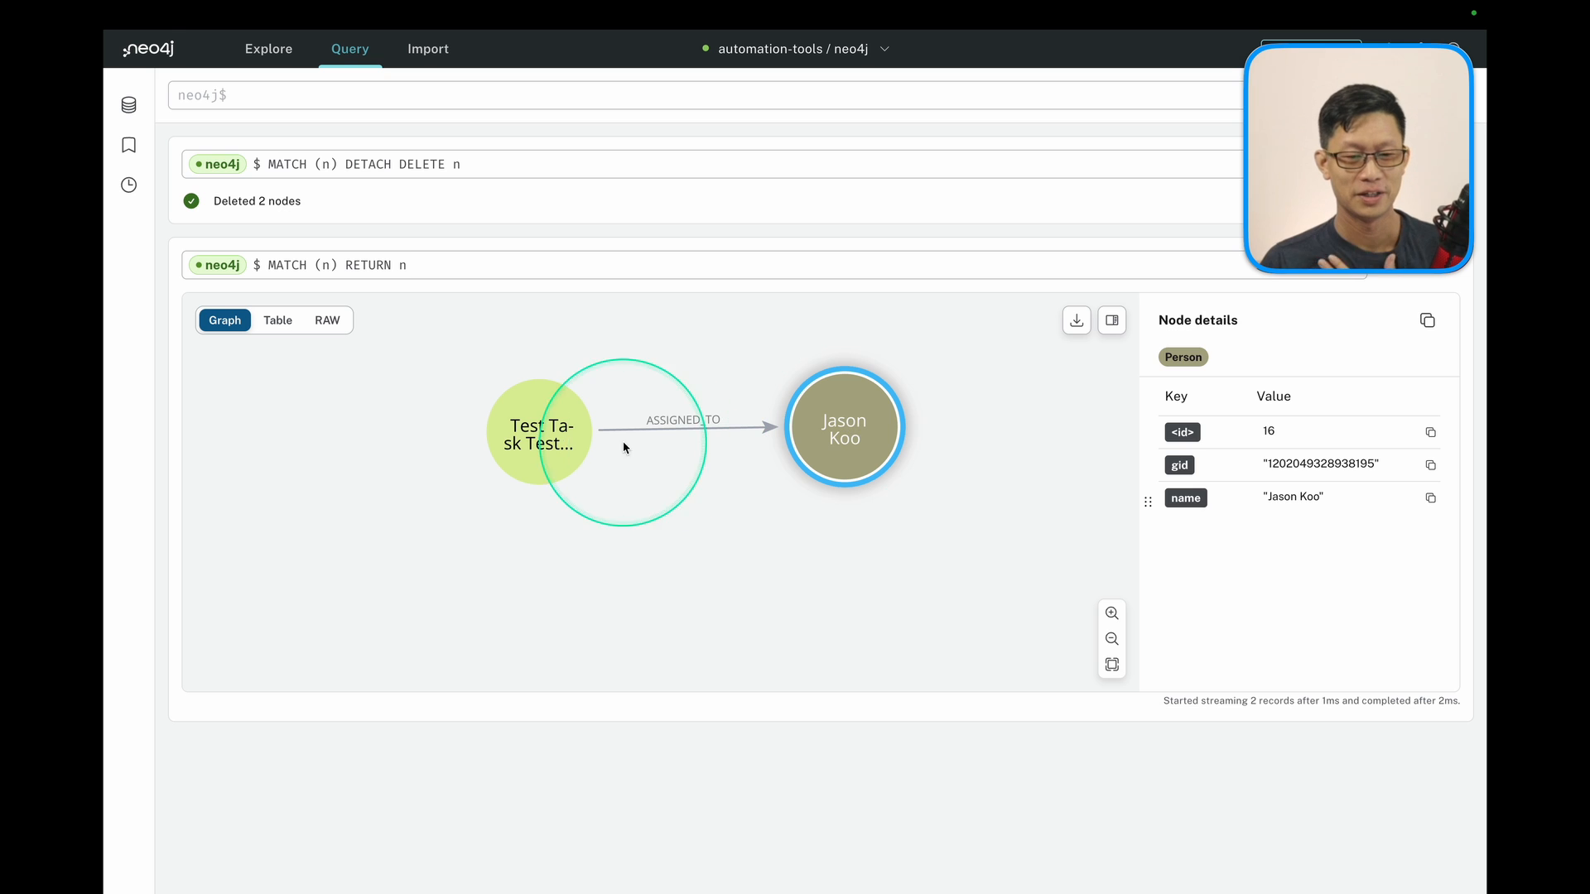
{"action": "left_click", "coordinate": [563, 439]}
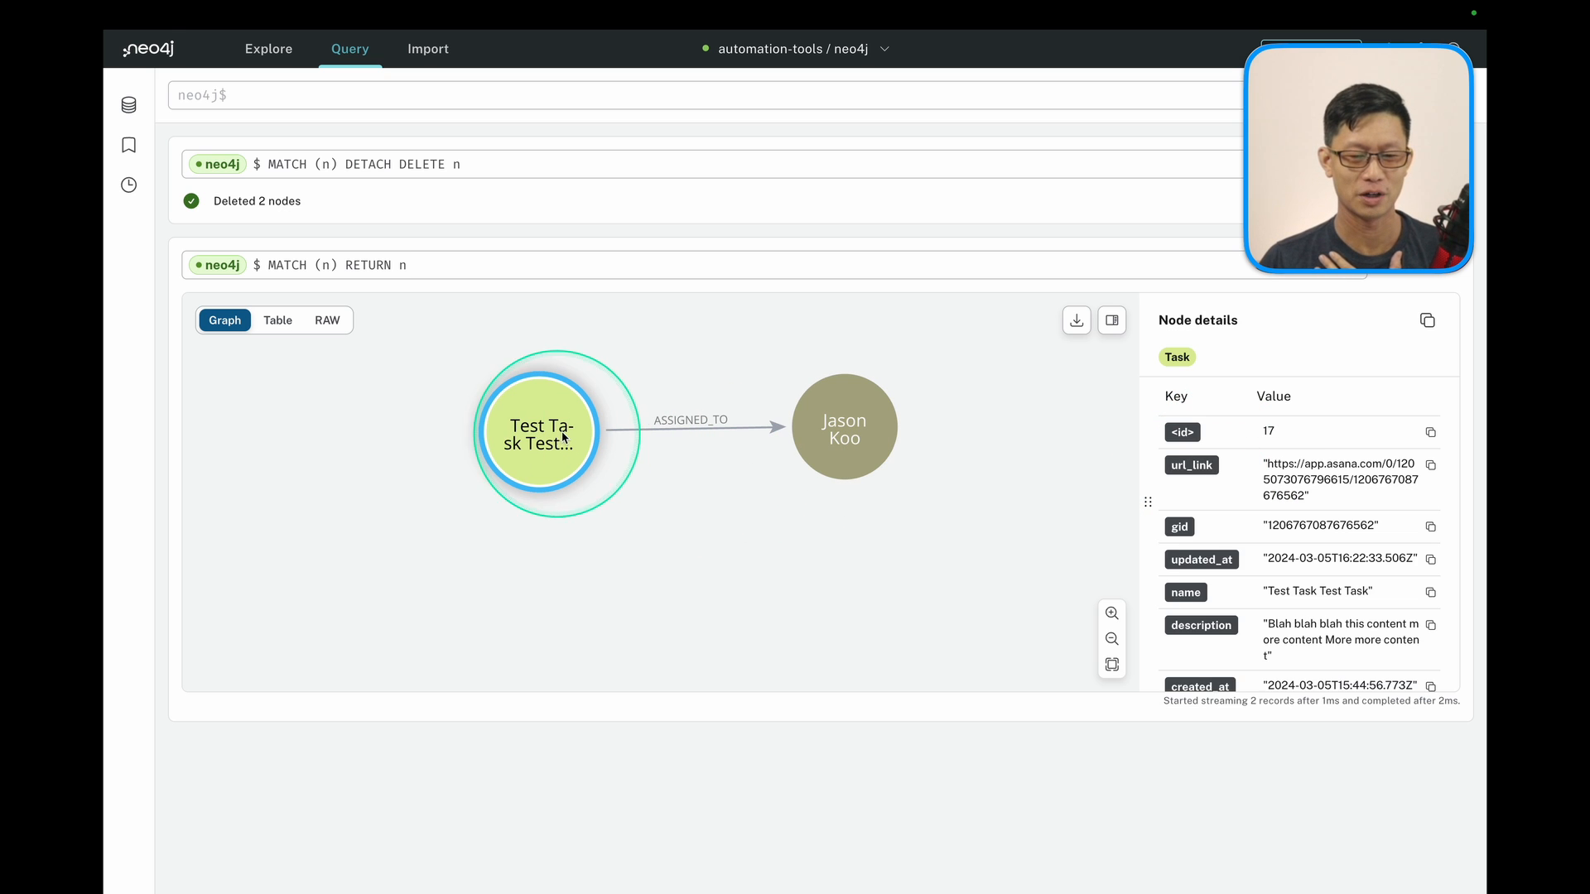
{"action": "scroll", "coordinate": [1273, 572], "scroll_direction": "down", "scroll_amount": 1}
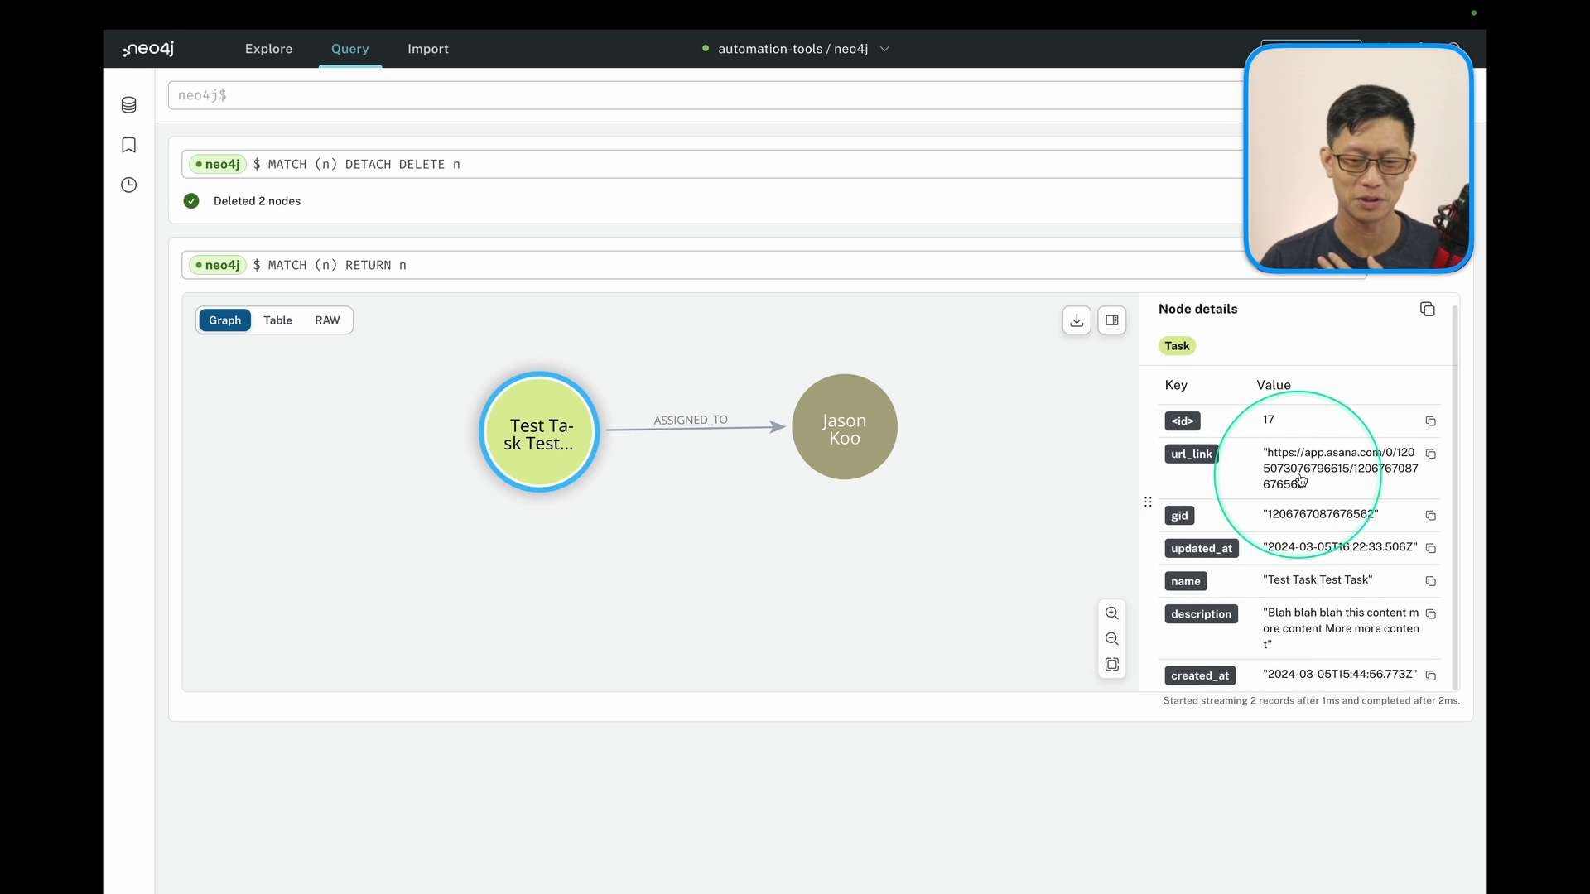
{"action": "scroll", "coordinate": [1214, 602], "scroll_direction": "down", "scroll_amount": 1}
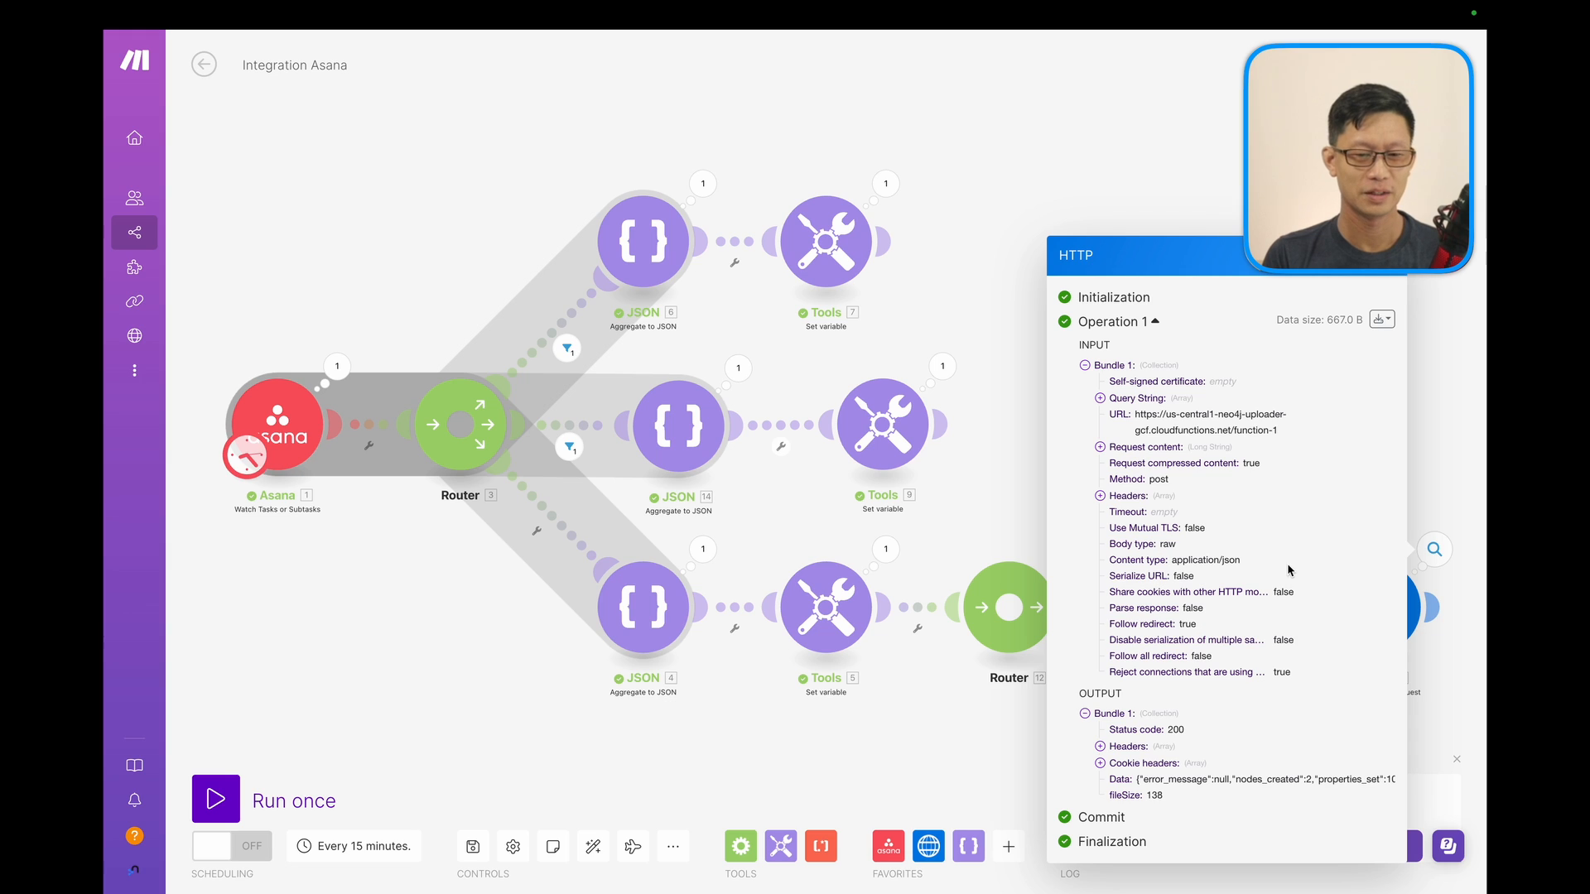
Export the Integration Asana scenario via the More menu's Export Blueprint option.
{"action": "left_click", "coordinate": [1380, 263]}
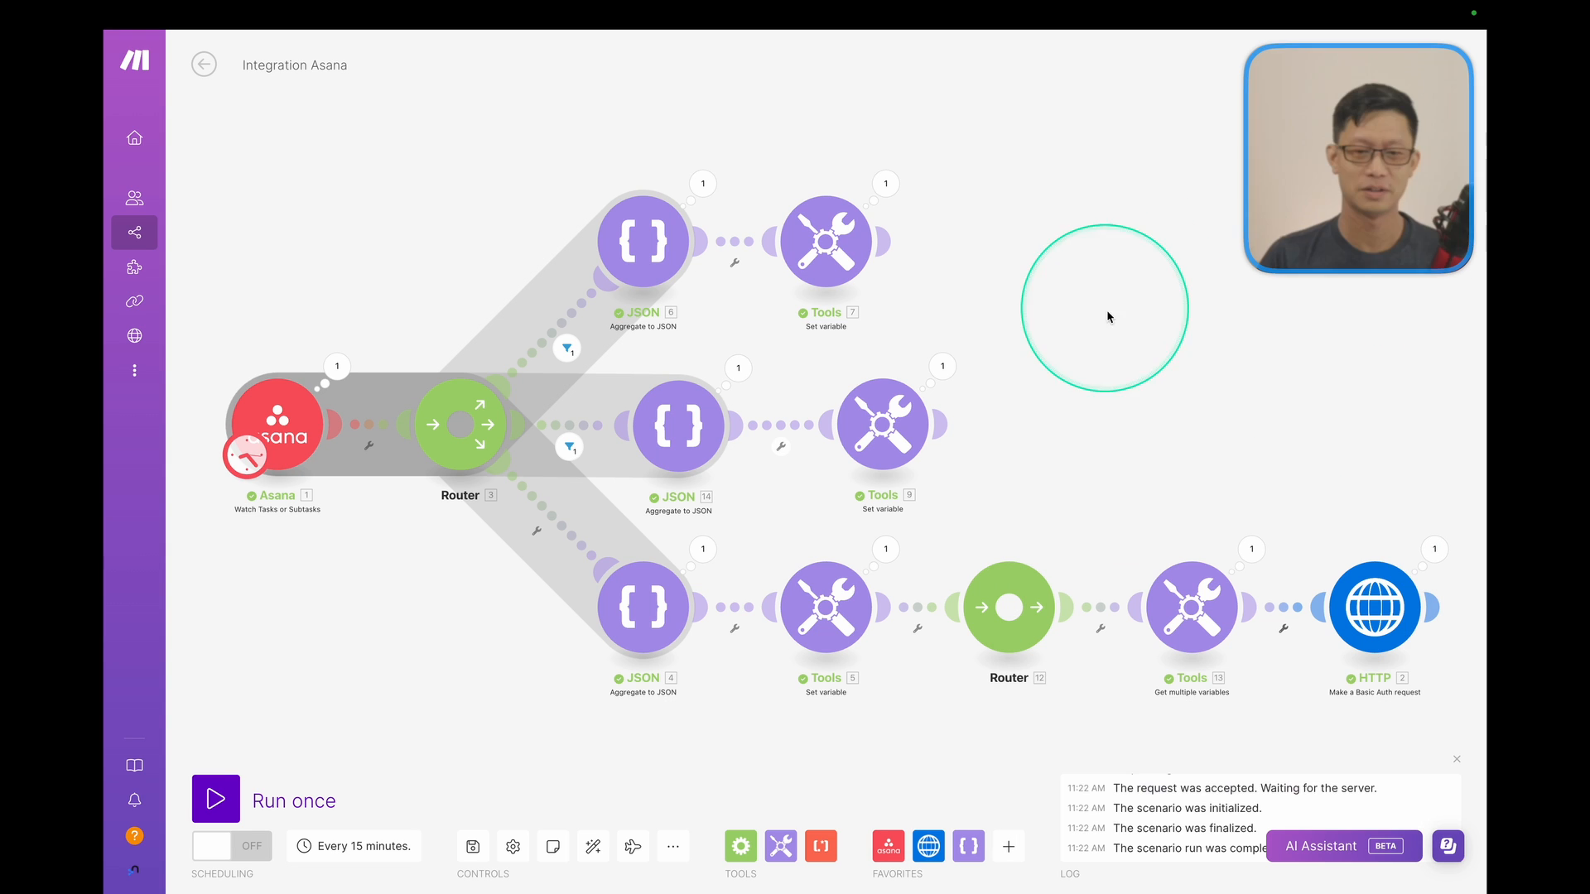
{"action": "left_click_drag", "start_coordinate": [1130, 341], "coordinate": [1123, 298]}
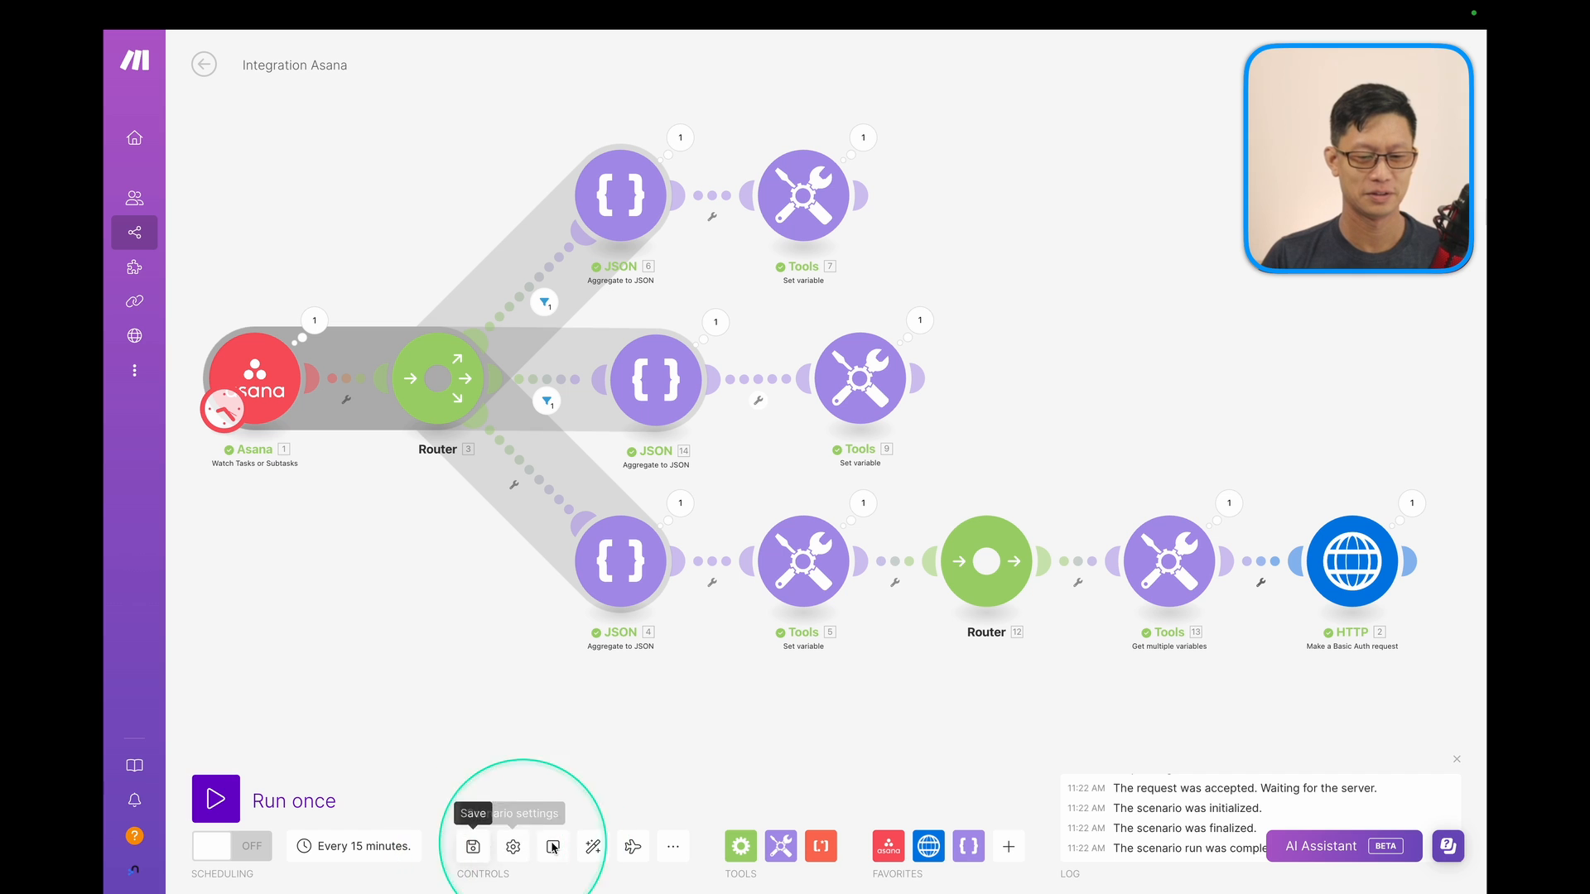
{"action": "left_click", "coordinate": [672, 846]}
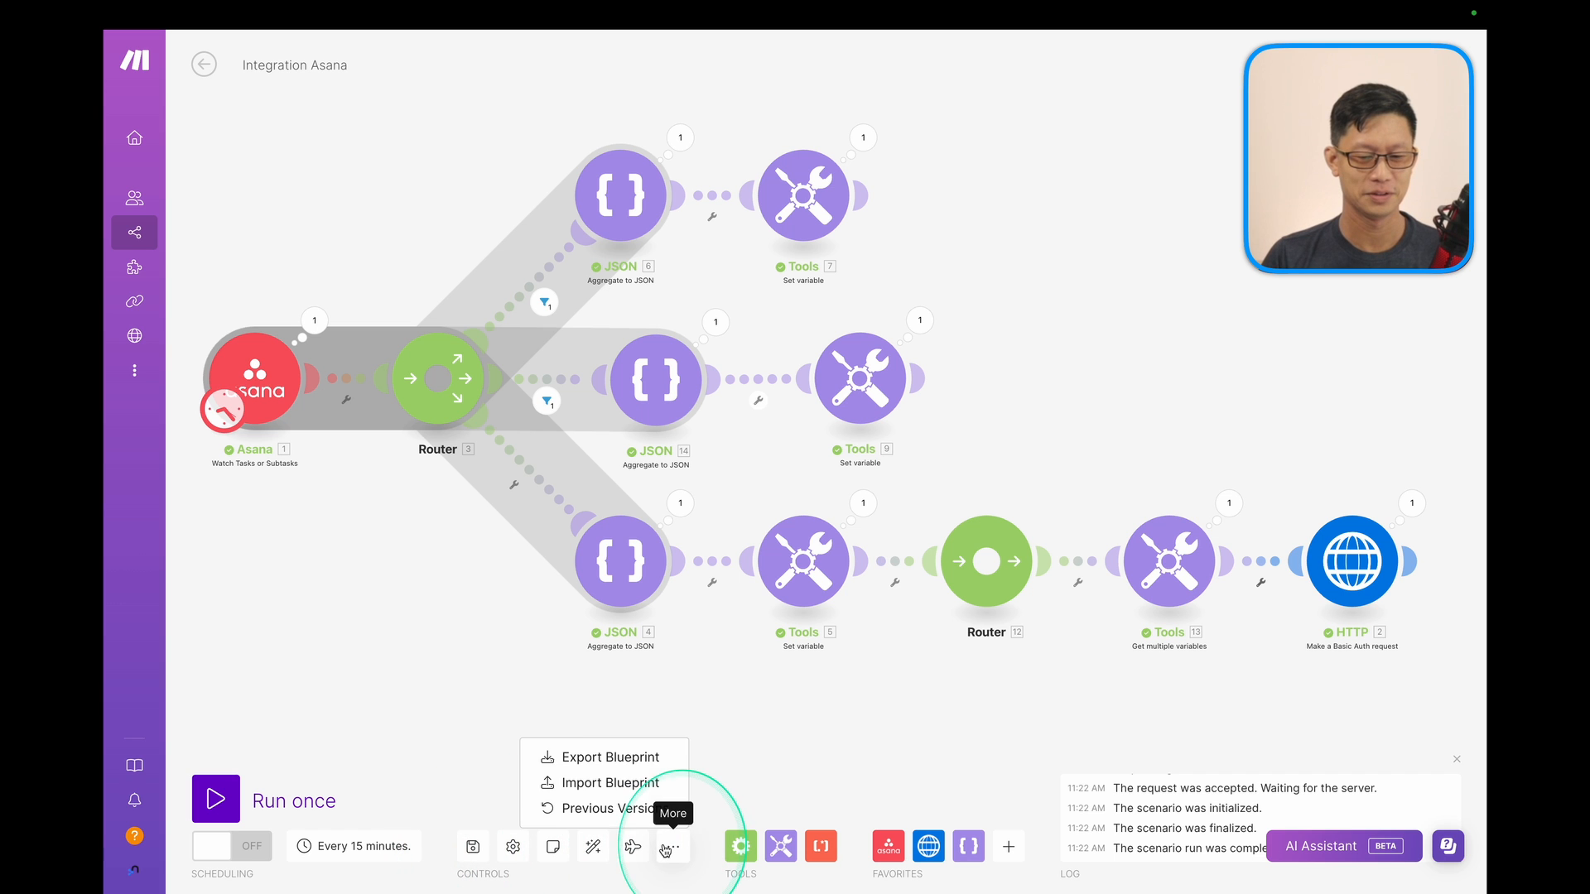
{"action": "left_click", "coordinate": [604, 758]}
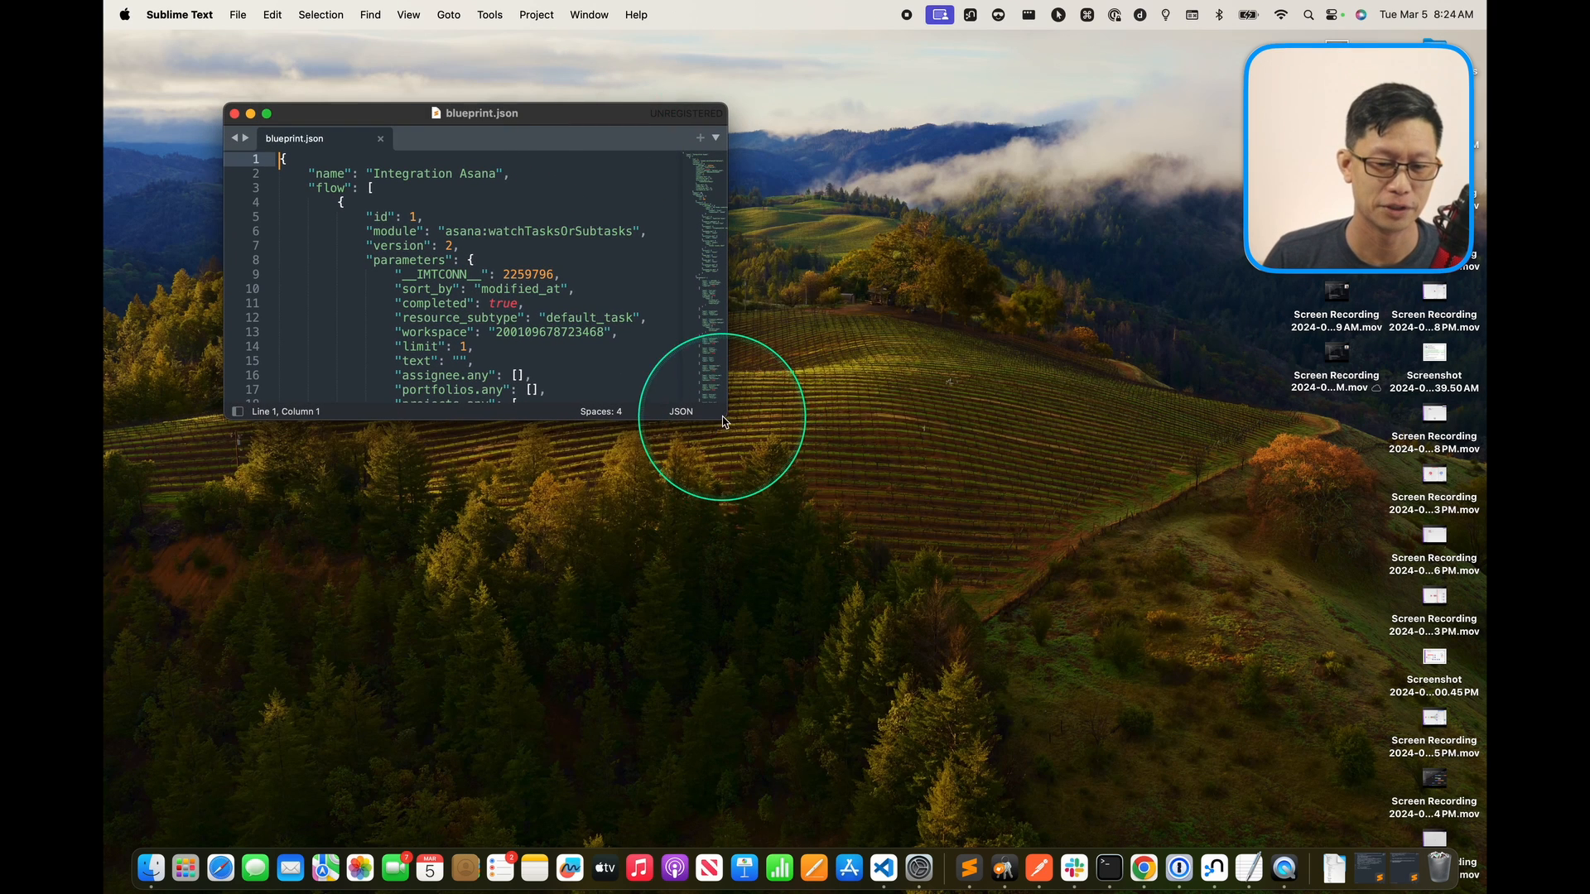
Enlarge the Sublime Text window and scroll through blueprint.json's module definitions.
{"action": "left_click_drag", "start_coordinate": [722, 422], "coordinate": [1175, 767]}
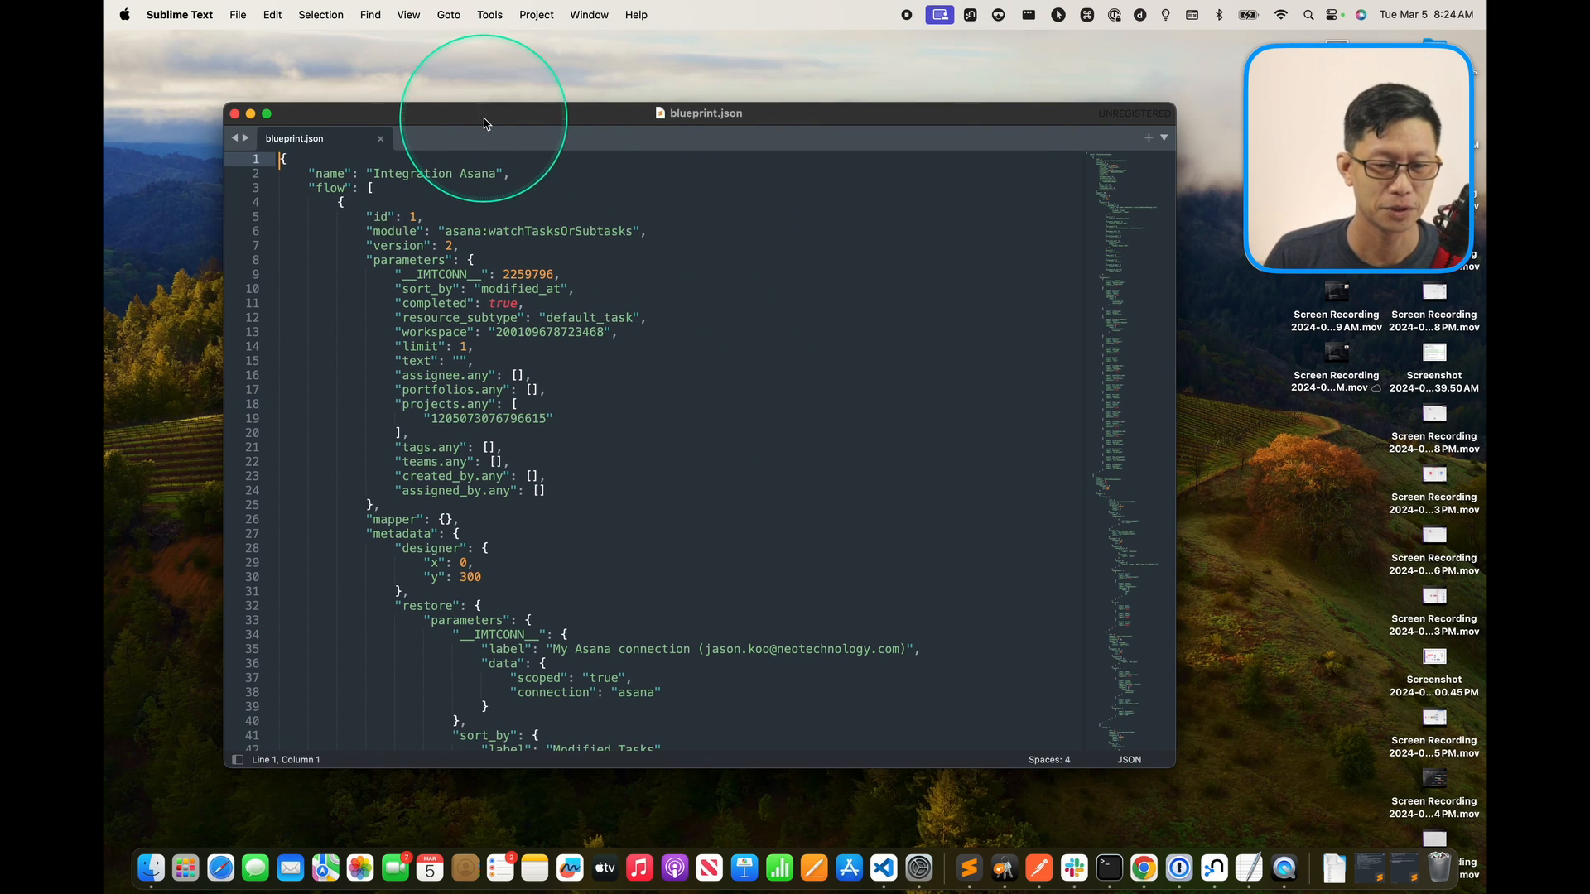
{"action": "left_click_drag", "start_coordinate": [483, 120], "coordinate": [470, 91]}
{"action": "scroll", "coordinate": [623, 403], "scroll_direction": "down", "scroll_amount": 3}
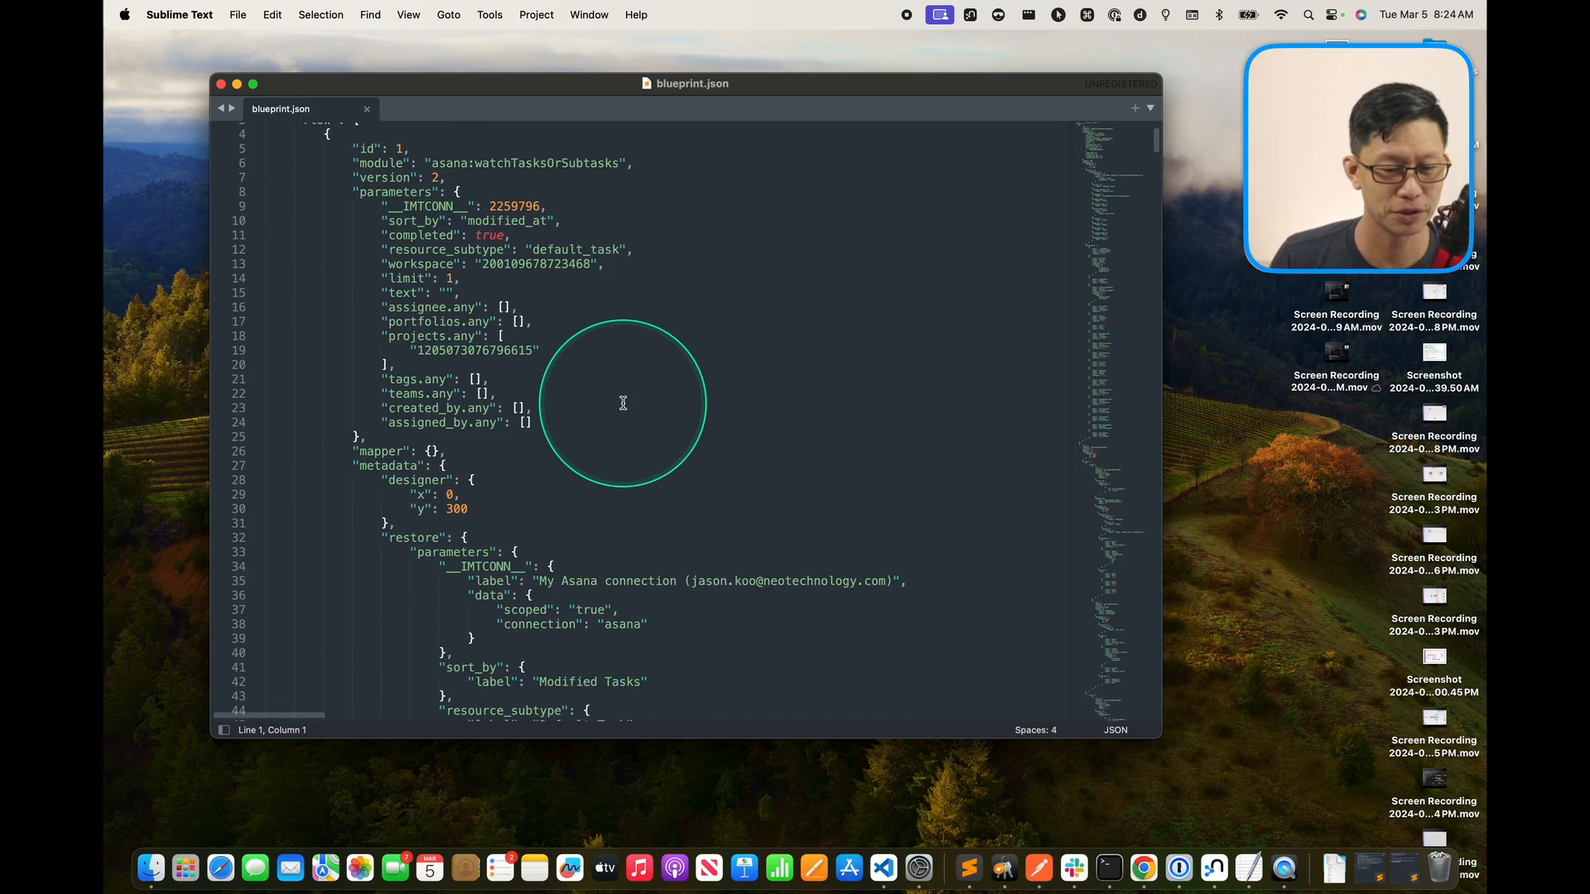
{"action": "scroll", "coordinate": [623, 404], "scroll_direction": "down", "scroll_amount": 20}
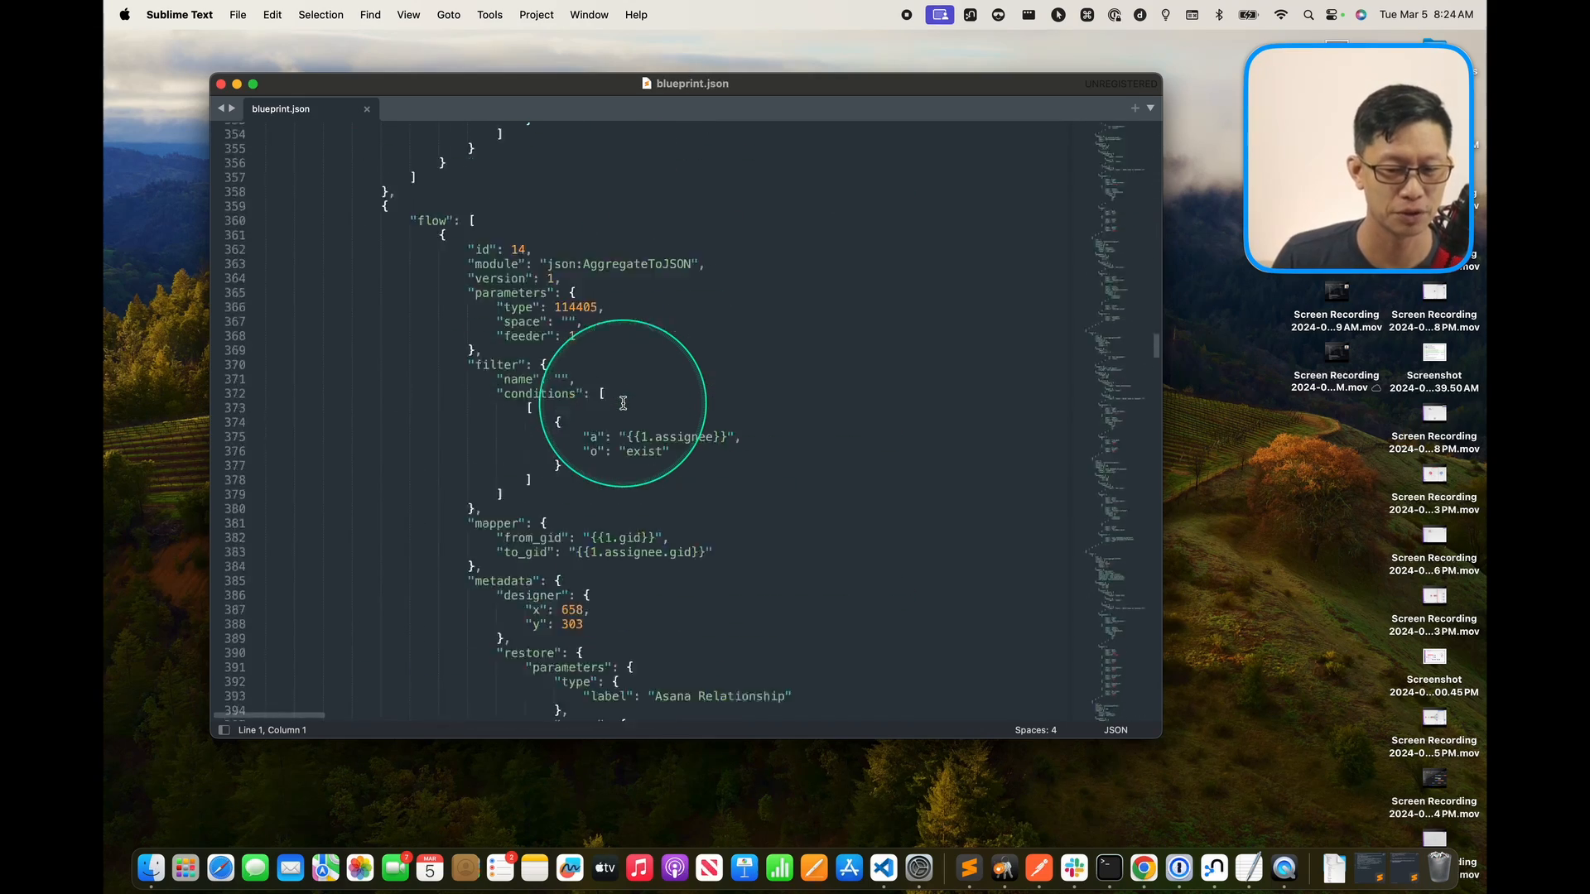
{"action": "scroll", "coordinate": [623, 404], "scroll_direction": "down", "scroll_amount": 20}
{"action": "scroll", "coordinate": [624, 403], "scroll_direction": "down", "scroll_amount": 10}
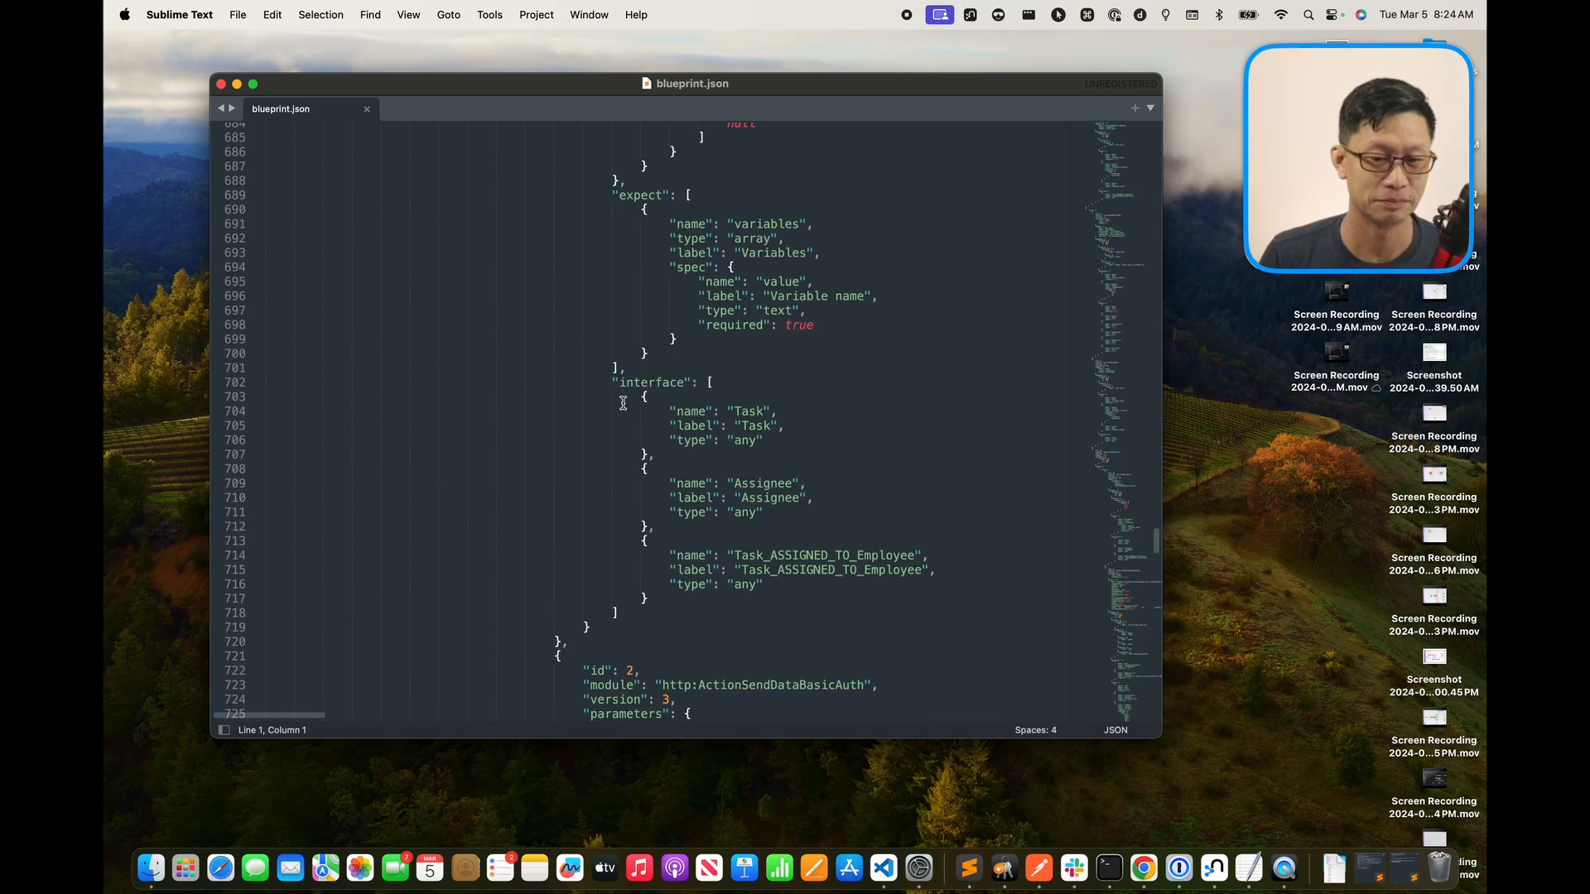
{"action": "scroll", "coordinate": [623, 403], "scroll_direction": "up", "scroll_amount": 20}
{"action": "scroll", "coordinate": [623, 403], "scroll_direction": "up", "scroll_amount": 20}
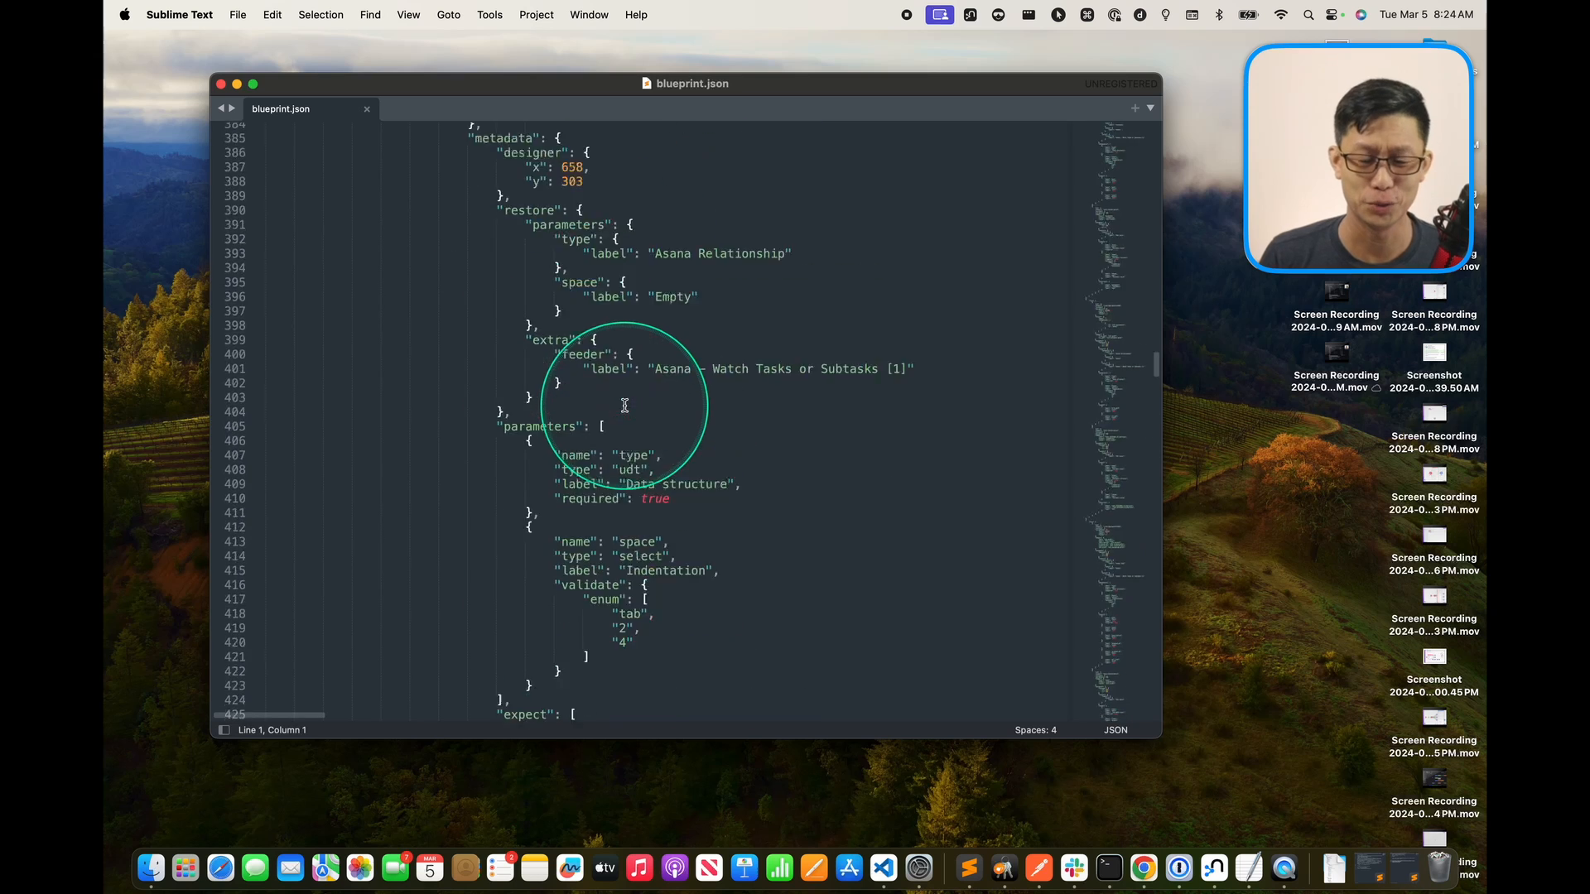
{"action": "left_click", "coordinate": [598, 288]}
{"action": "left_click_drag", "start_coordinate": [329, 91], "coordinate": [376, 106]}
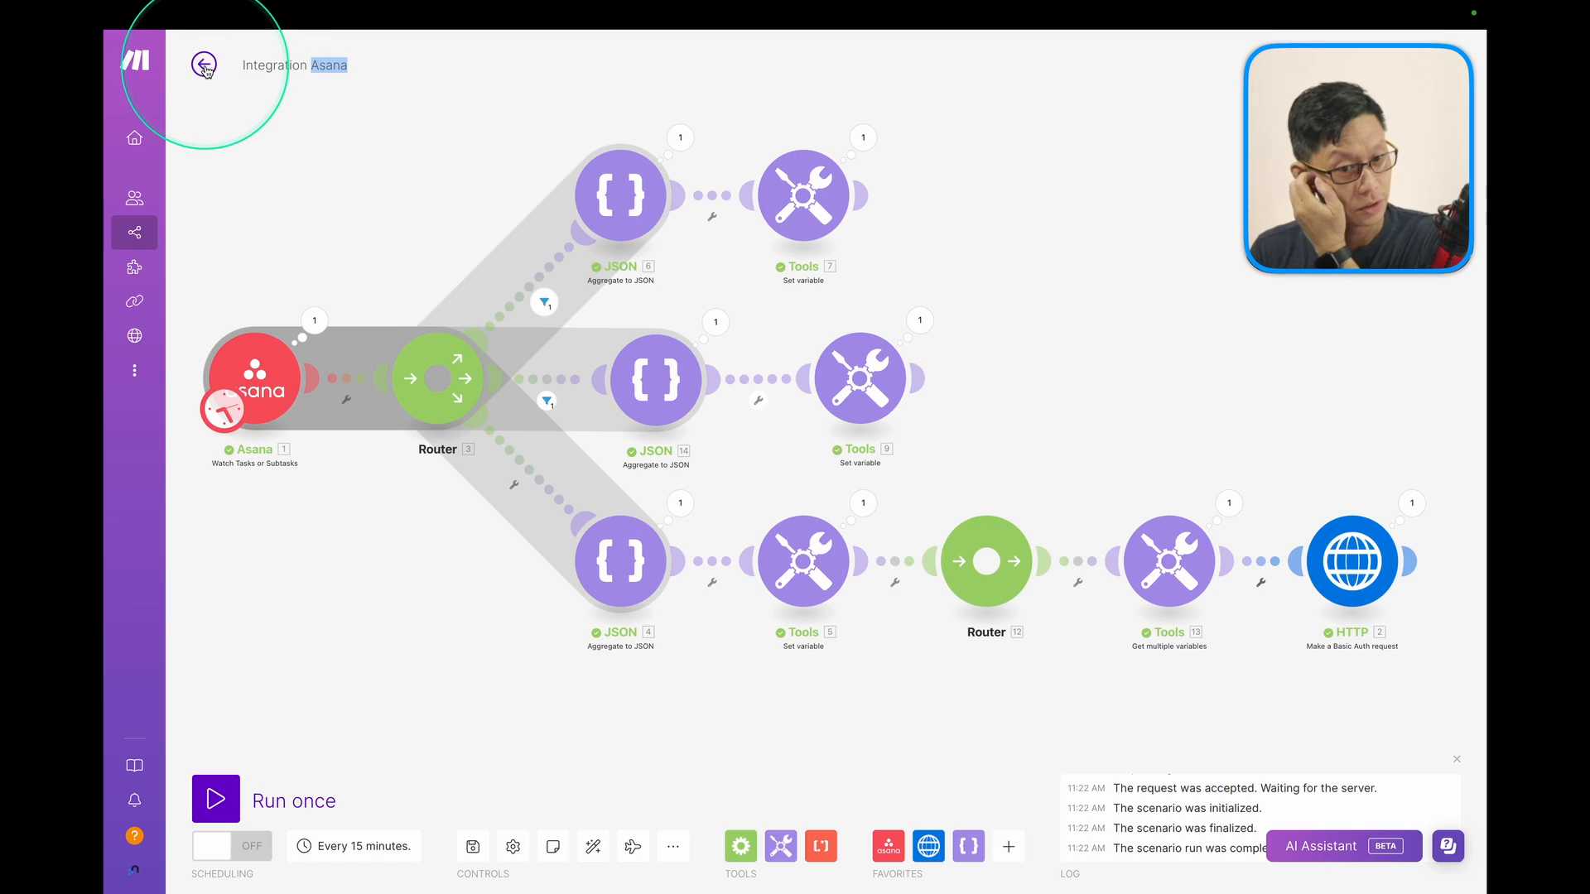
Create a new blank scenario from the Scenarios list named 'Webhook Asana Task + Assignee'.
{"action": "left_click", "coordinate": [203, 66]}
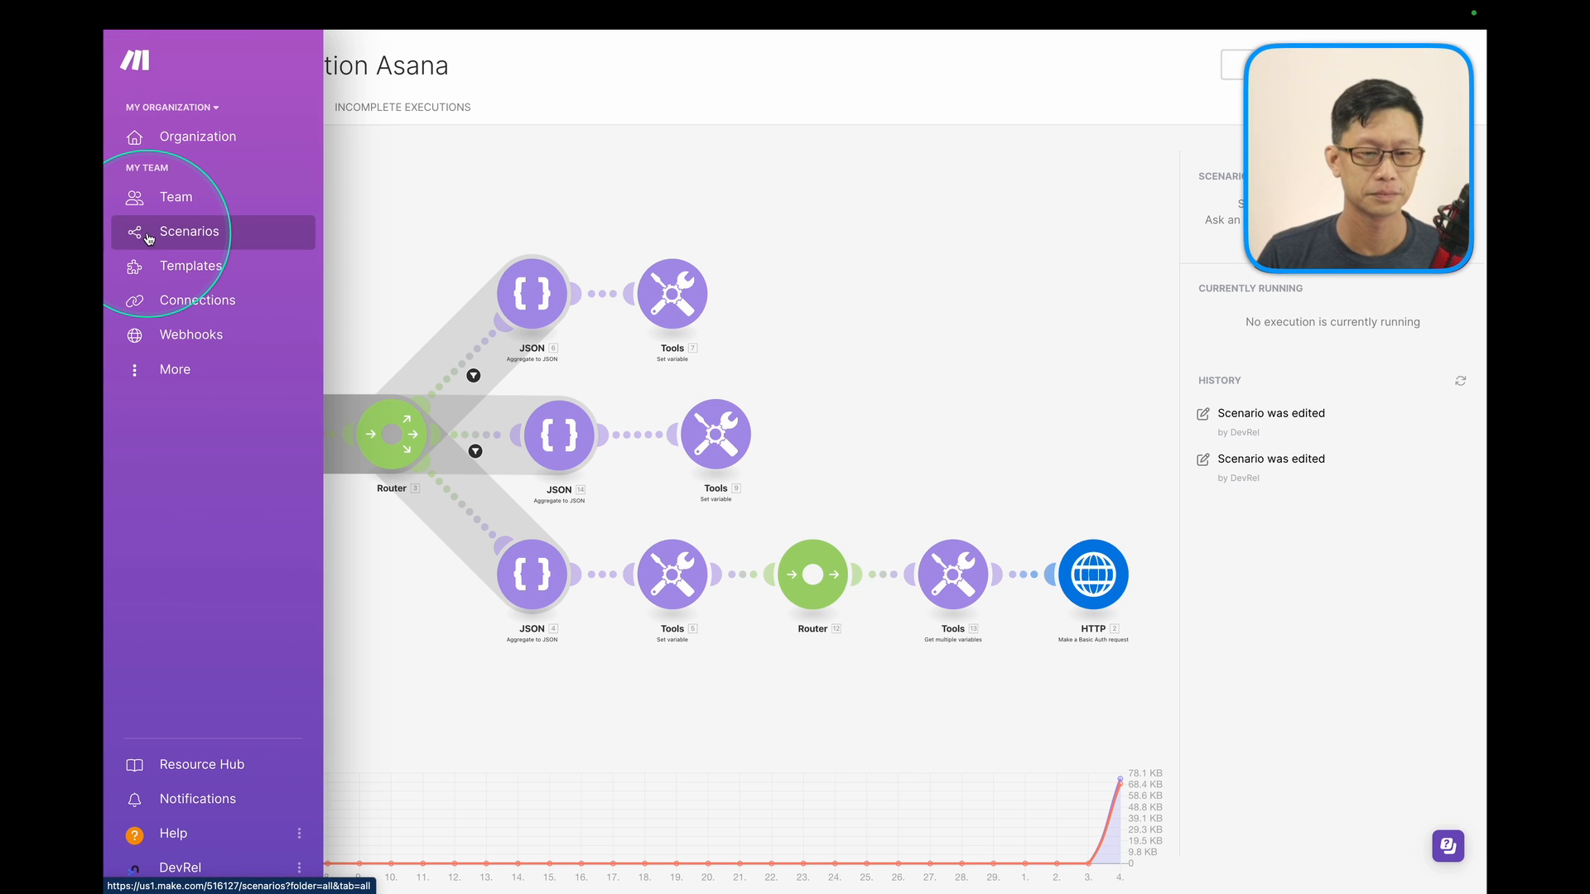
{"action": "left_click", "coordinate": [163, 239]}
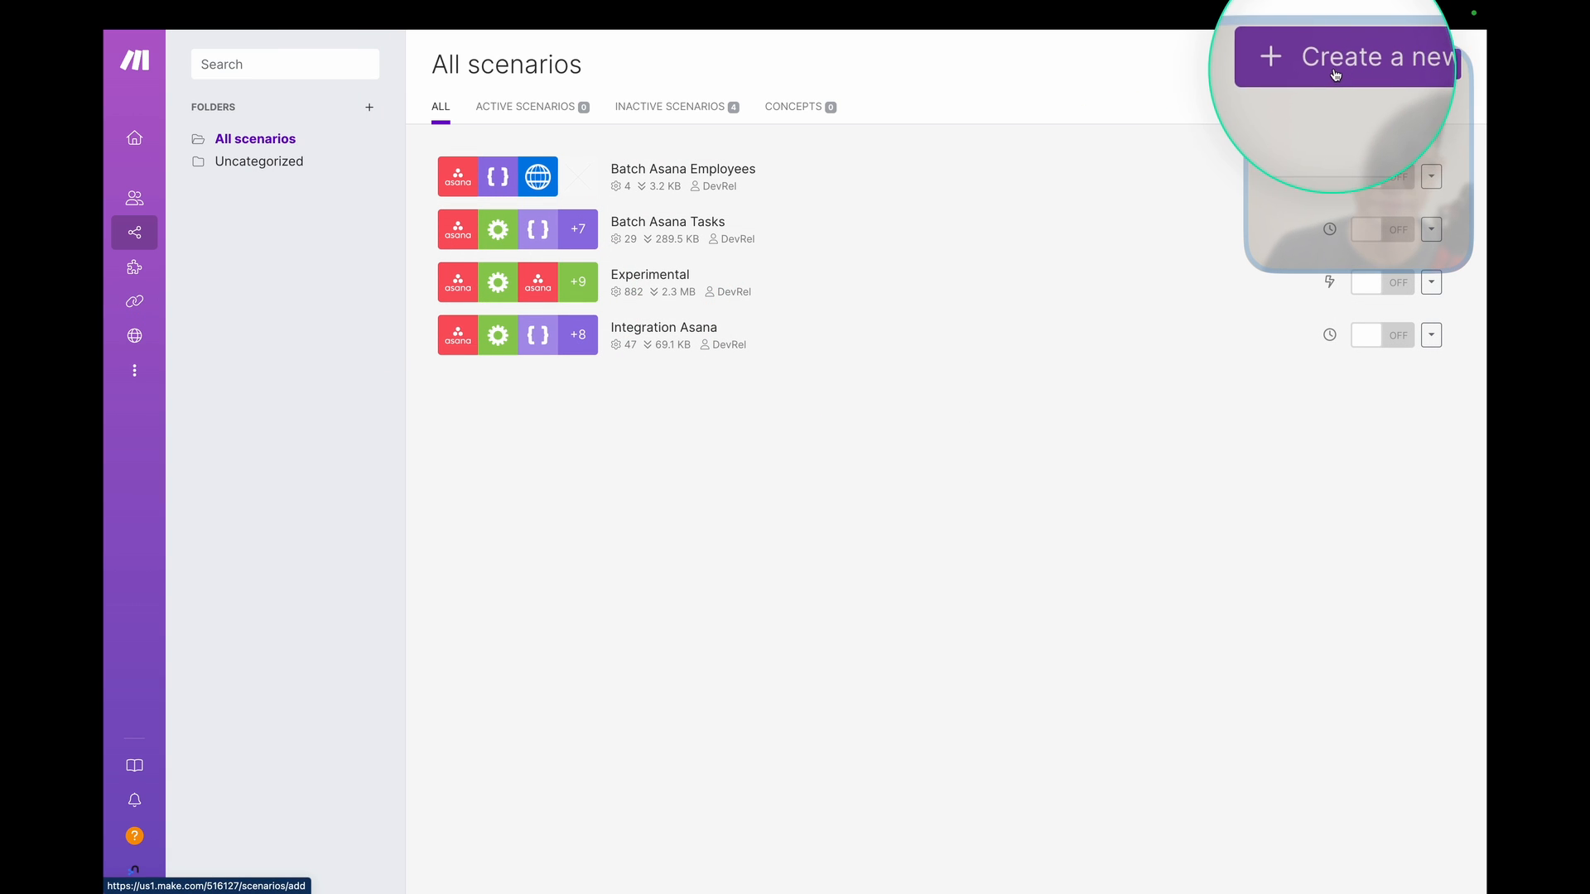
{"action": "left_click", "coordinate": [1330, 74]}
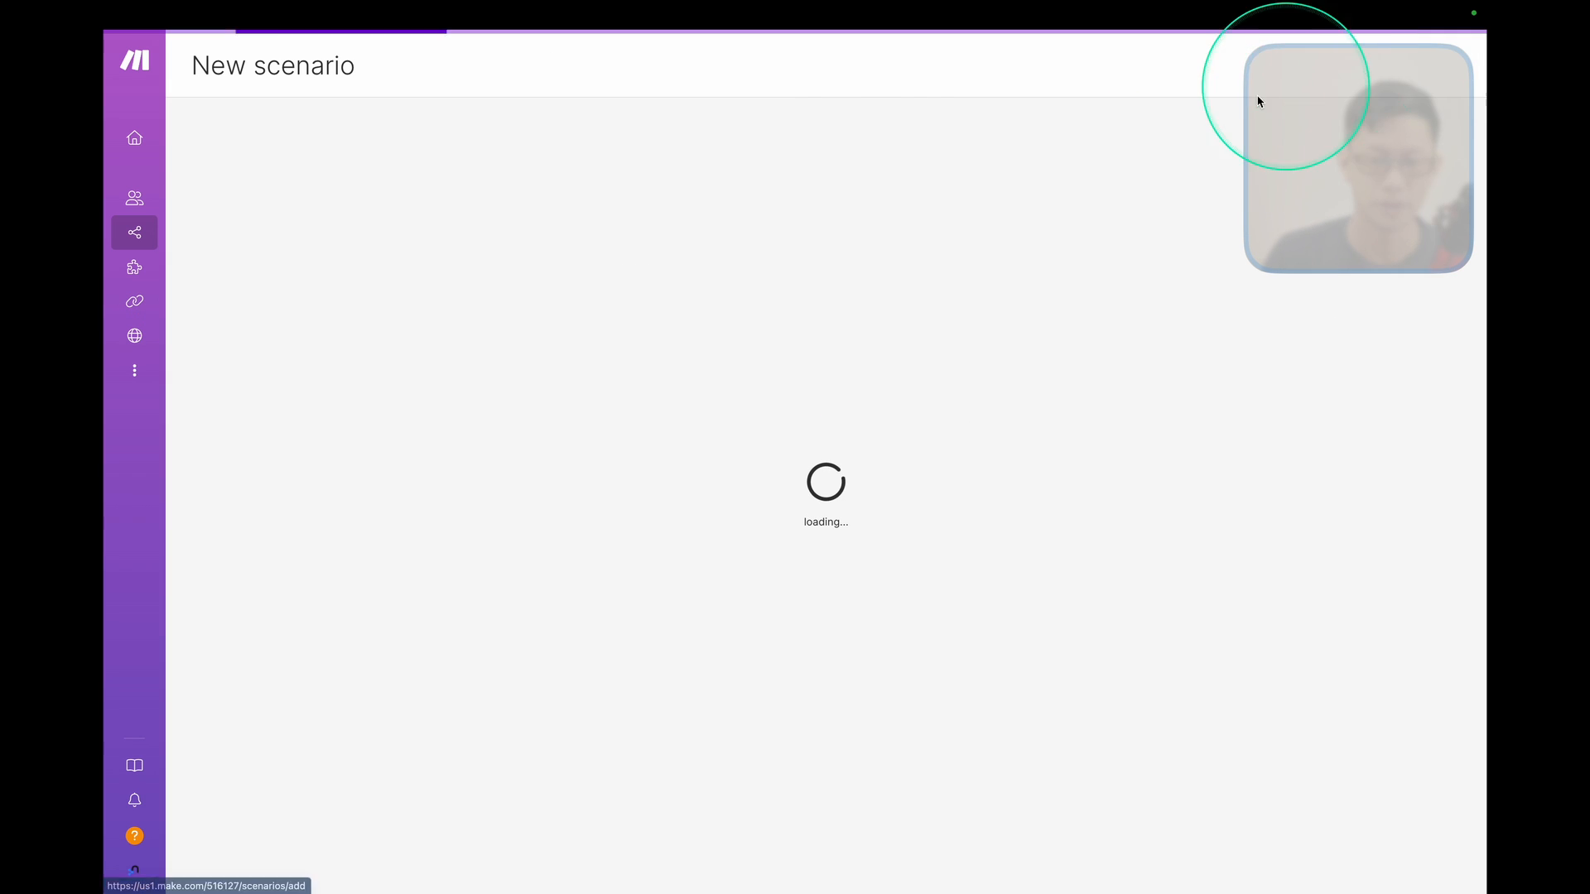
{"action": "left_click", "coordinate": [311, 71]}
{"action": "type", "text": "Impor"}
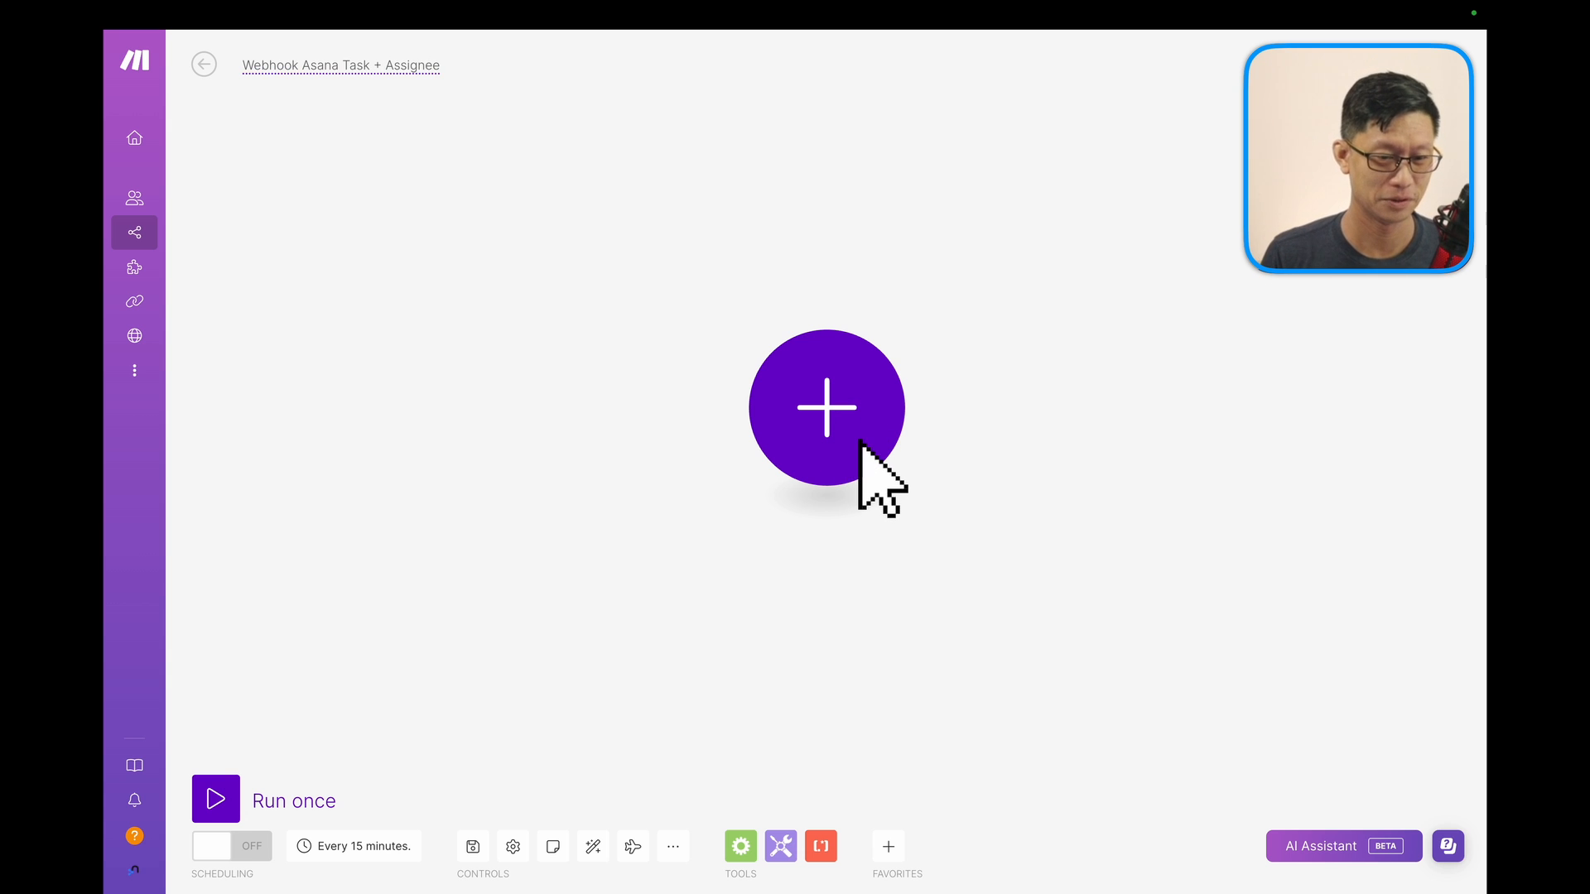
{"action": "left_click", "coordinate": [334, 60]}
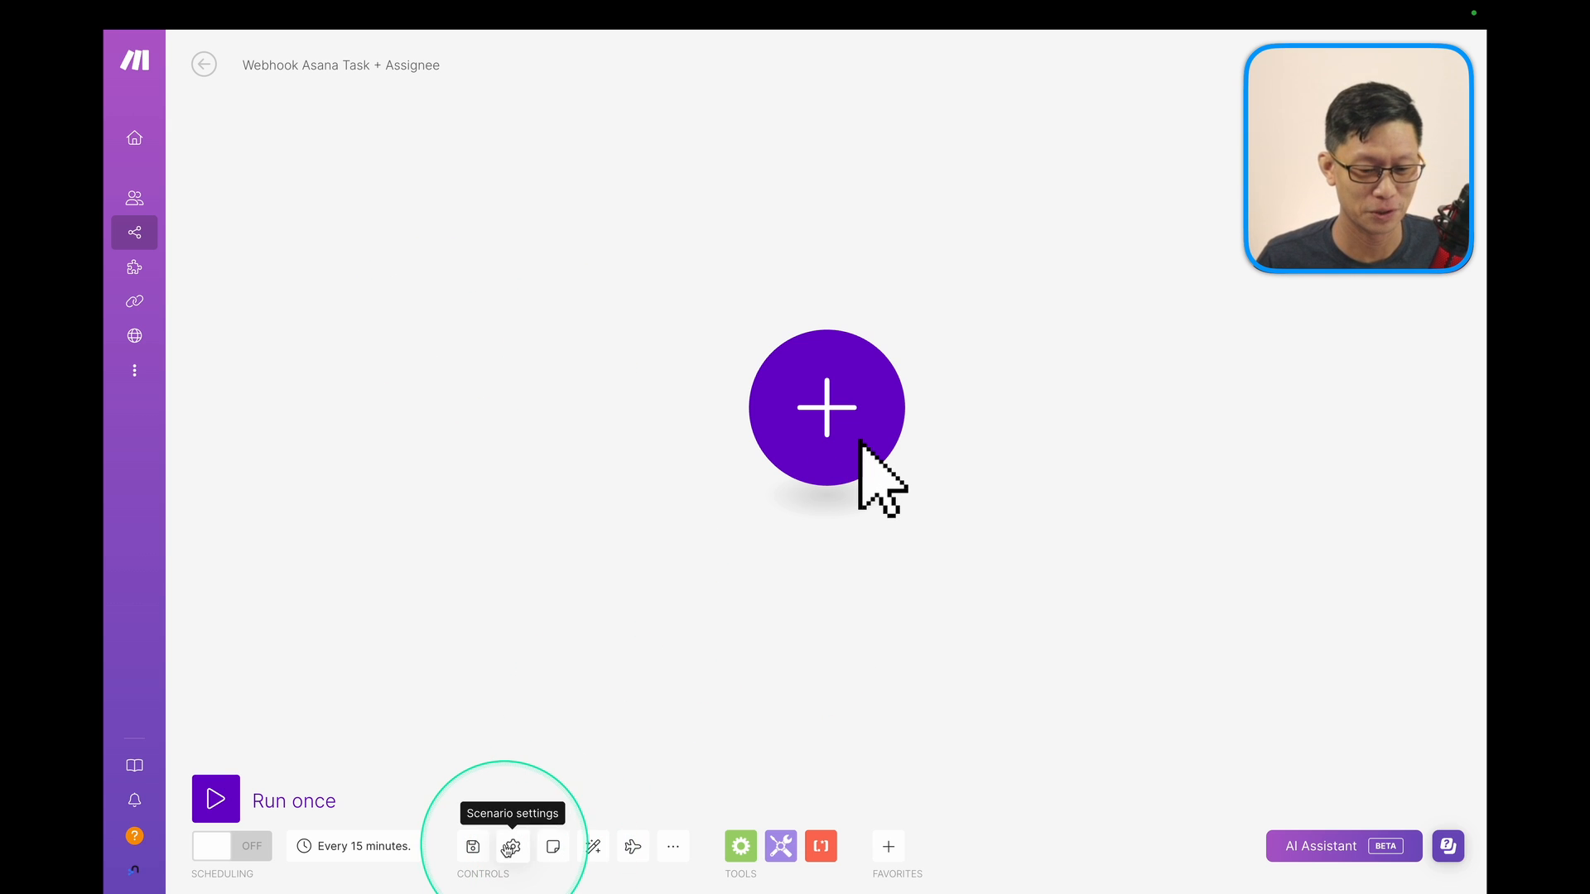
Import blueprint.json from Downloads into the new scenario and save it.
{"action": "left_click", "coordinate": [671, 846]}
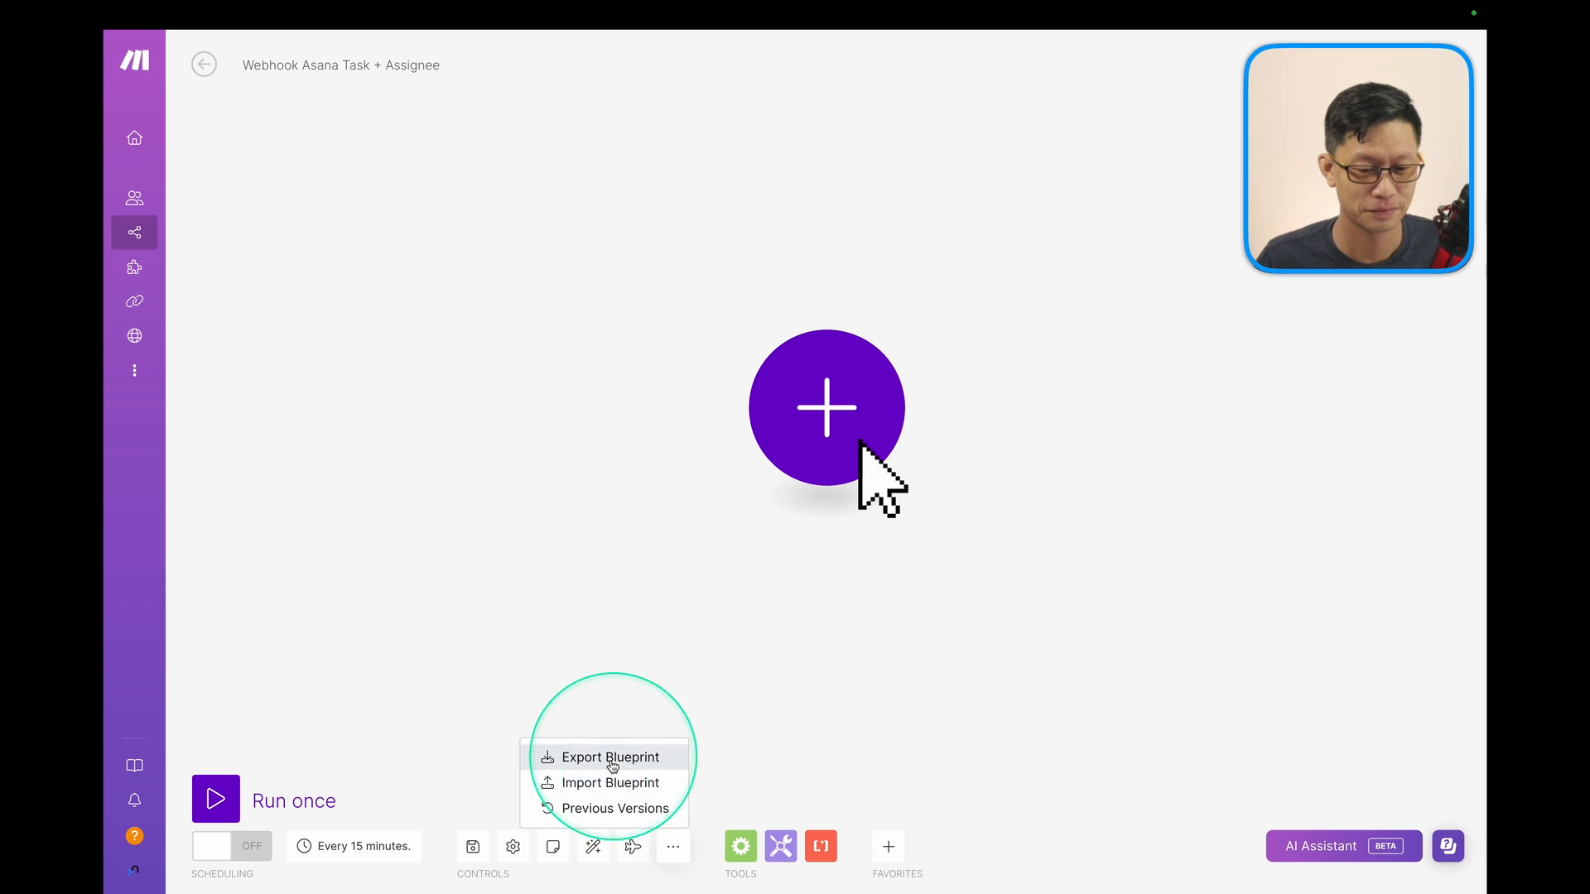
{"action": "left_click", "coordinate": [606, 783]}
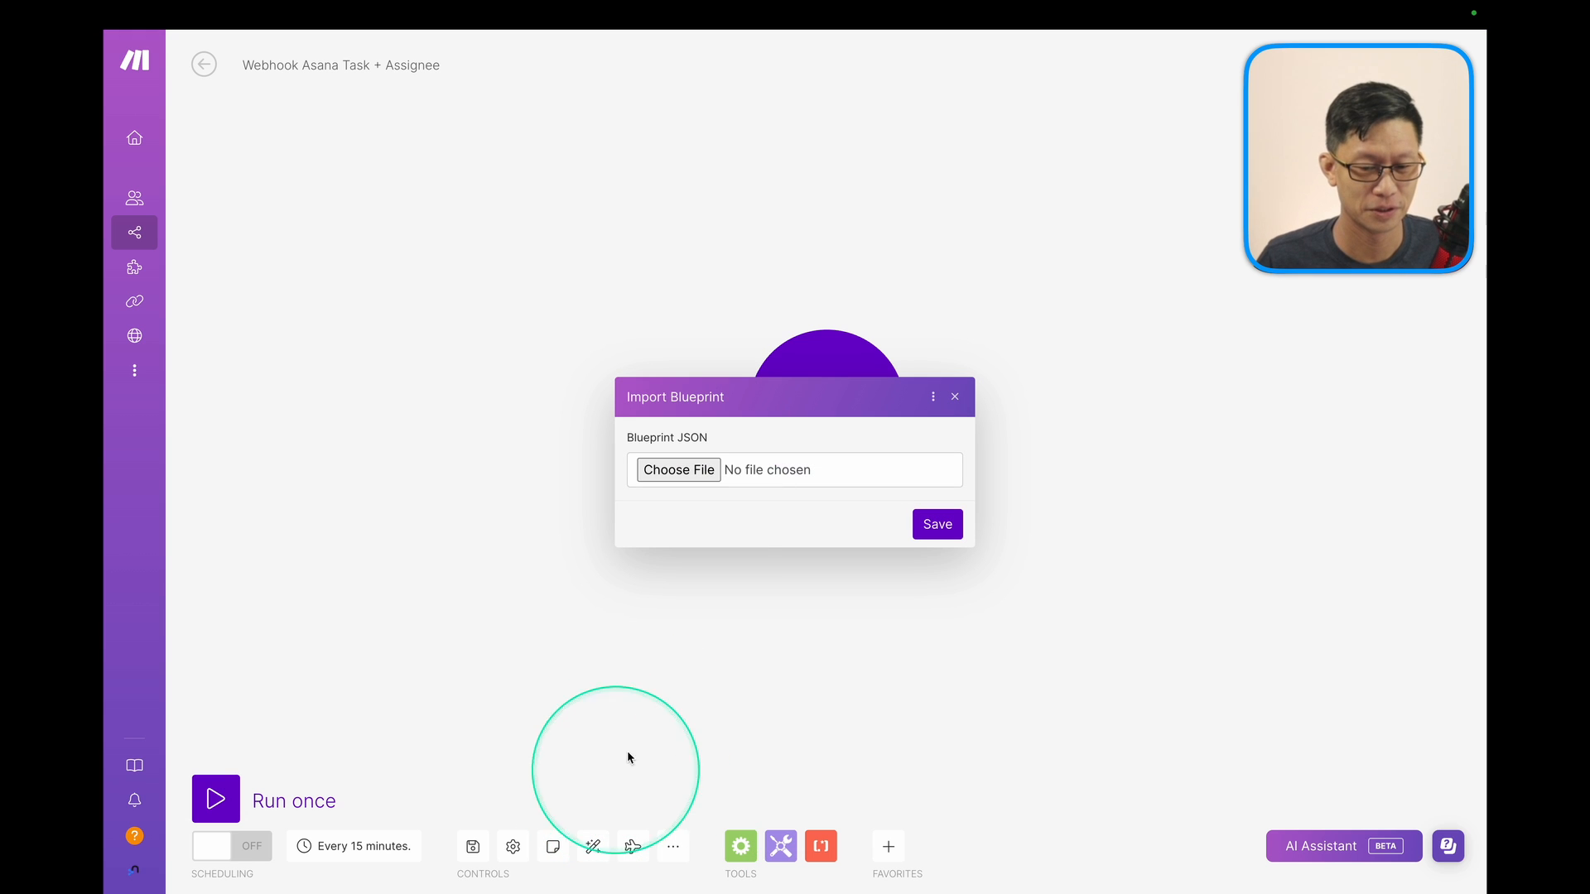
{"action": "left_click", "coordinate": [689, 475]}
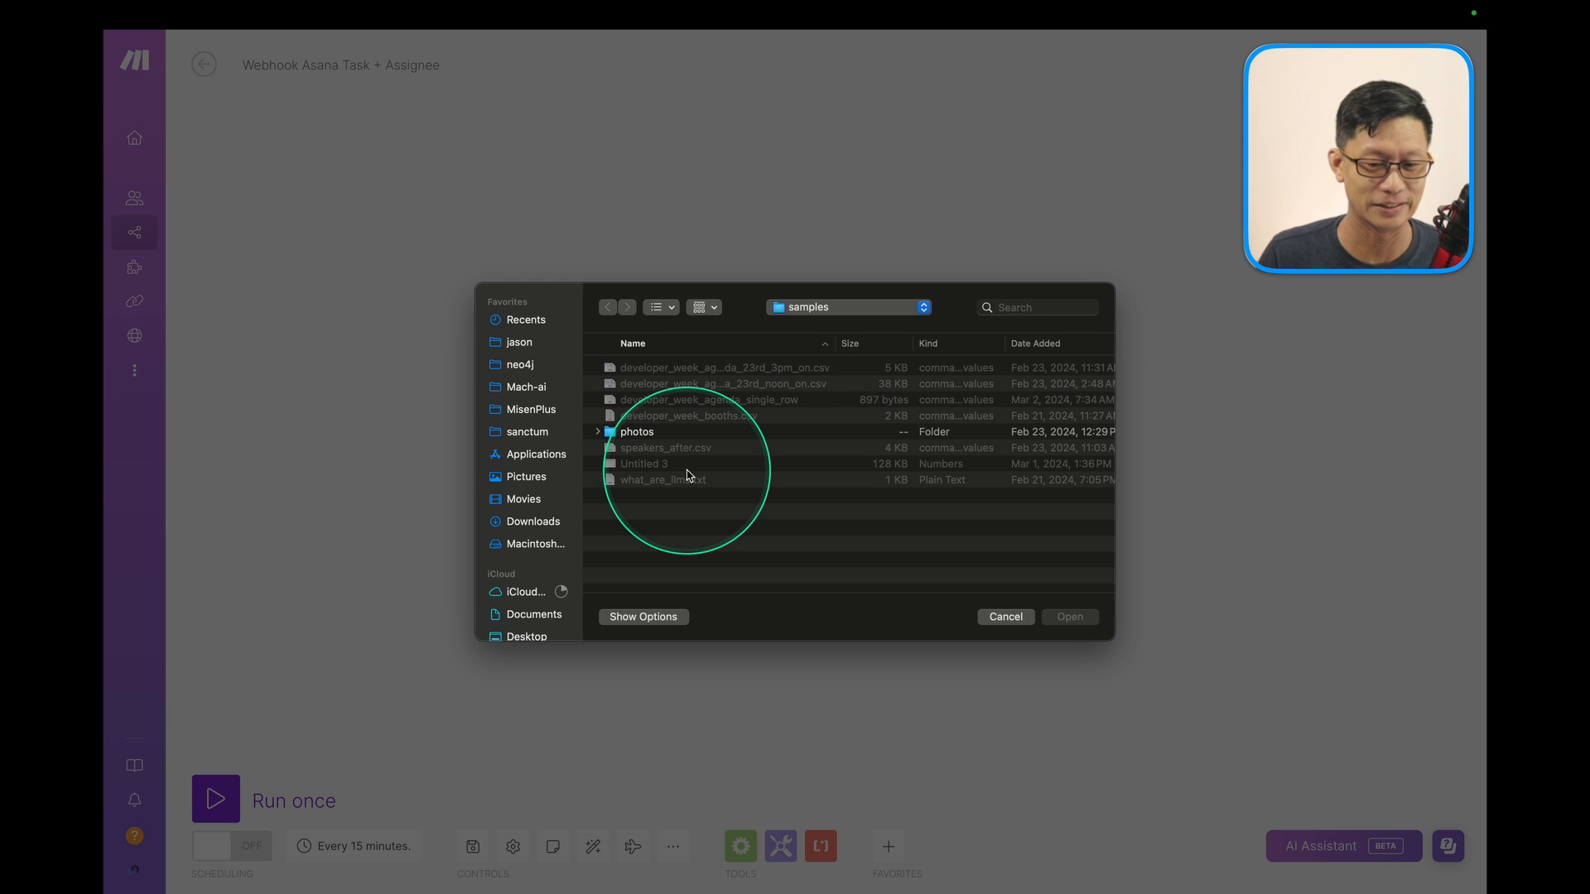
{"action": "left_click", "coordinate": [533, 521]}
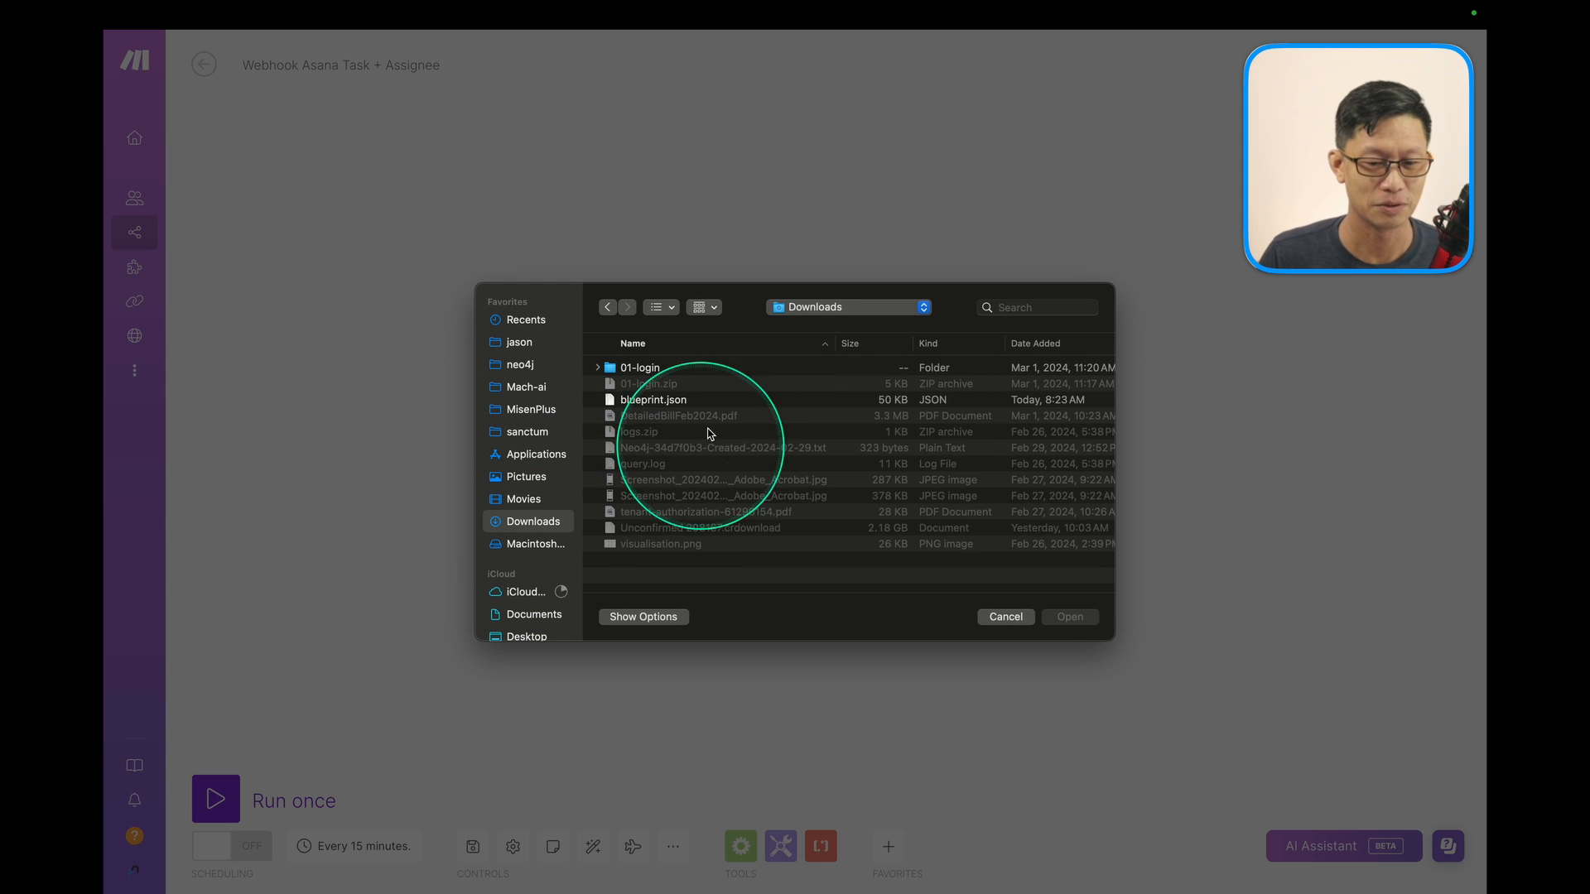
{"action": "double_click", "coordinate": [658, 401]}
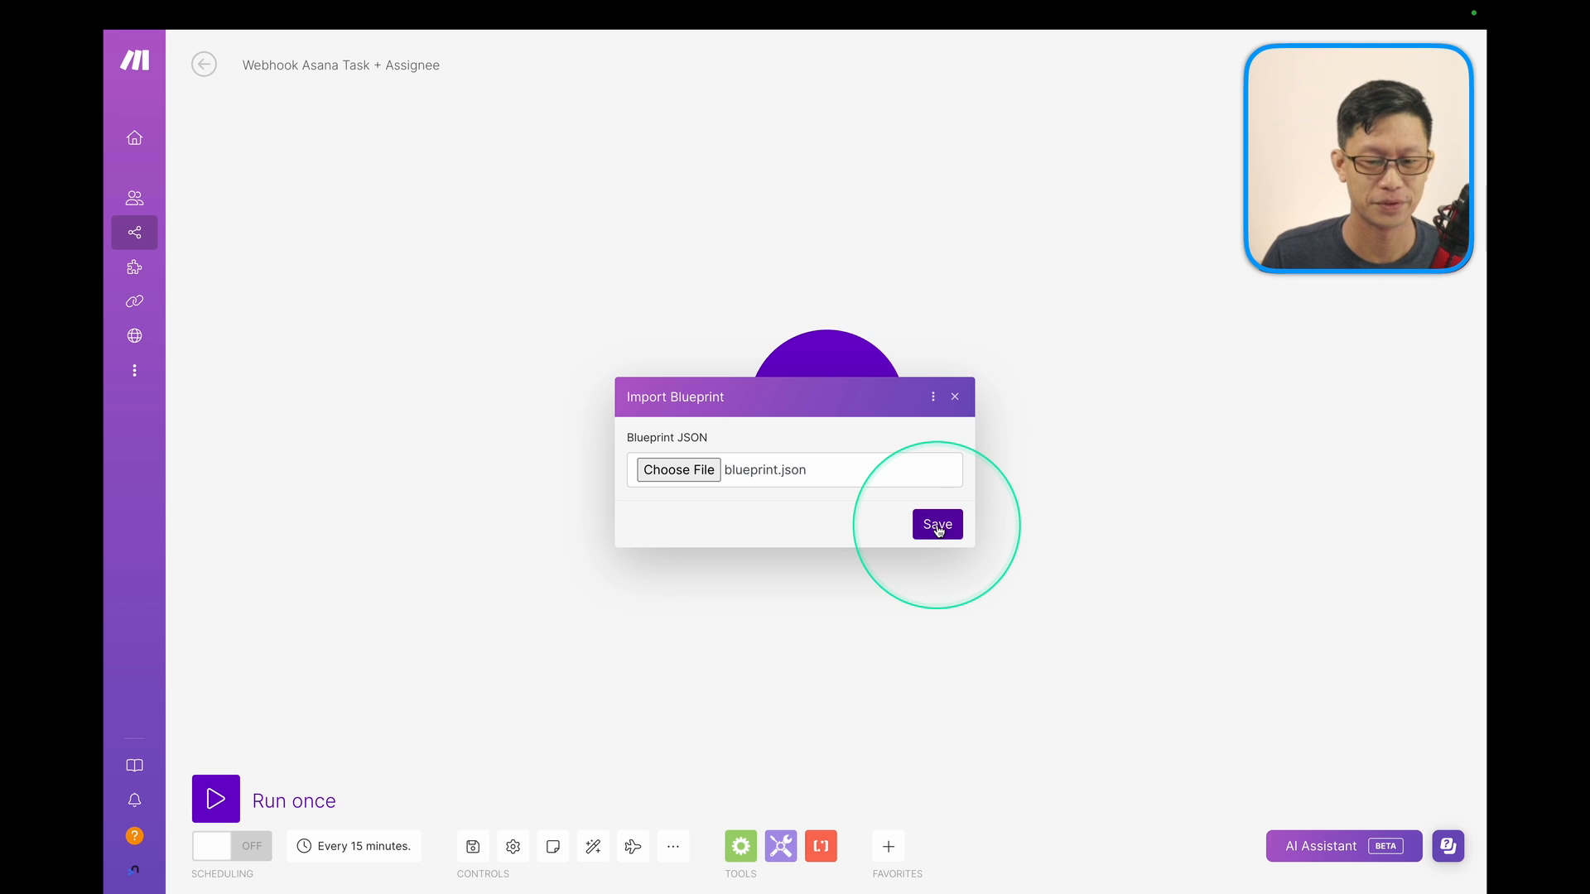
{"action": "left_click", "coordinate": [938, 527]}
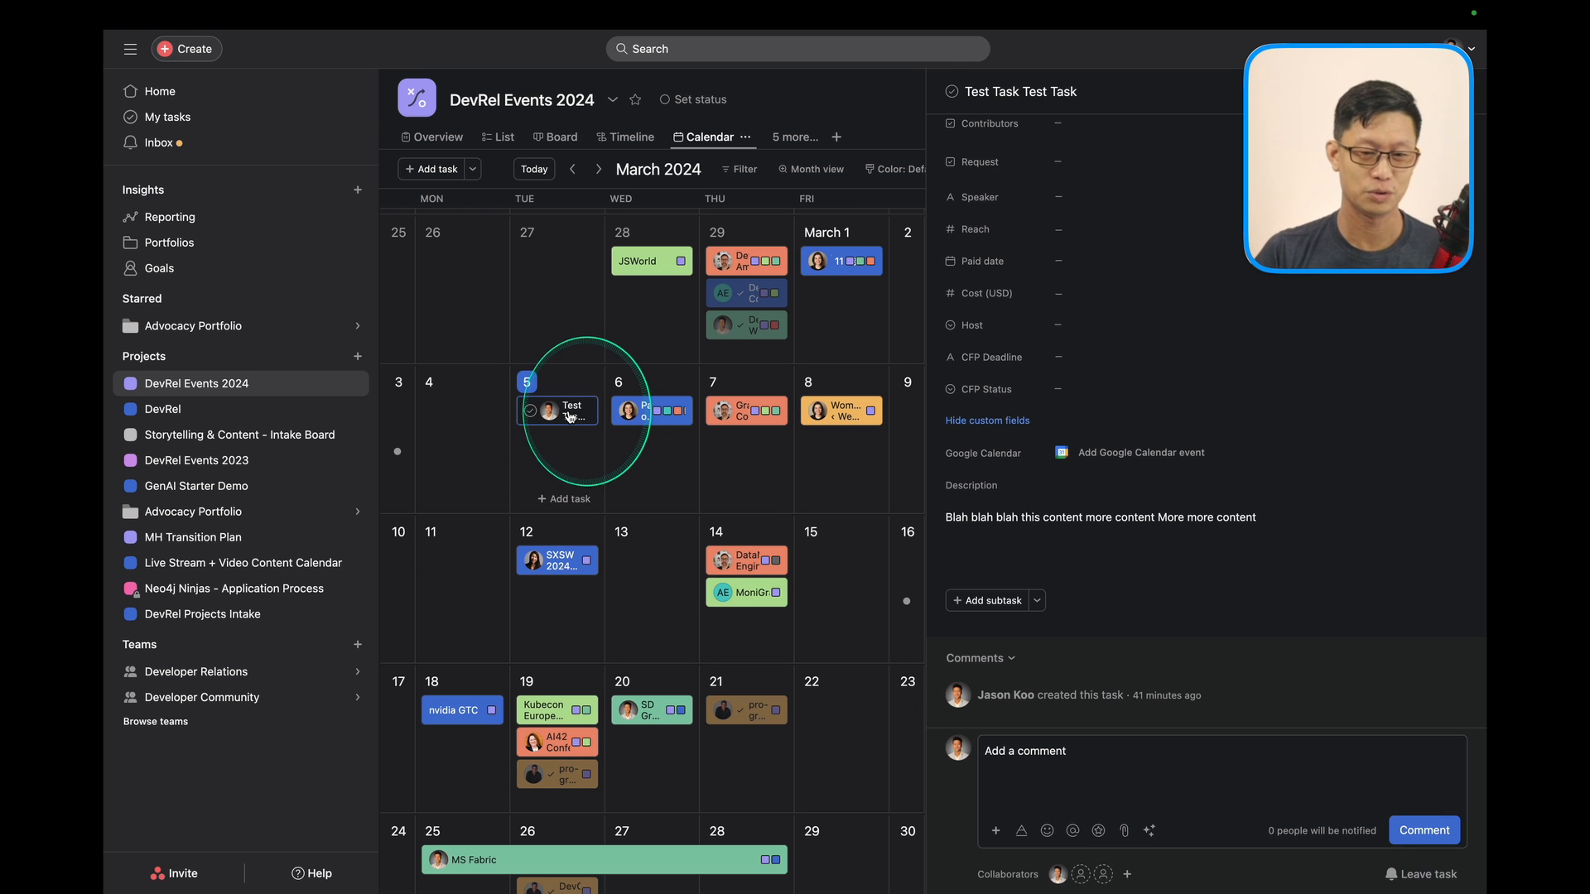
Rename the Asana task to 'The Test Task'.
{"action": "scroll", "coordinate": [1055, 91], "scroll_direction": "up", "scroll_amount": 5}
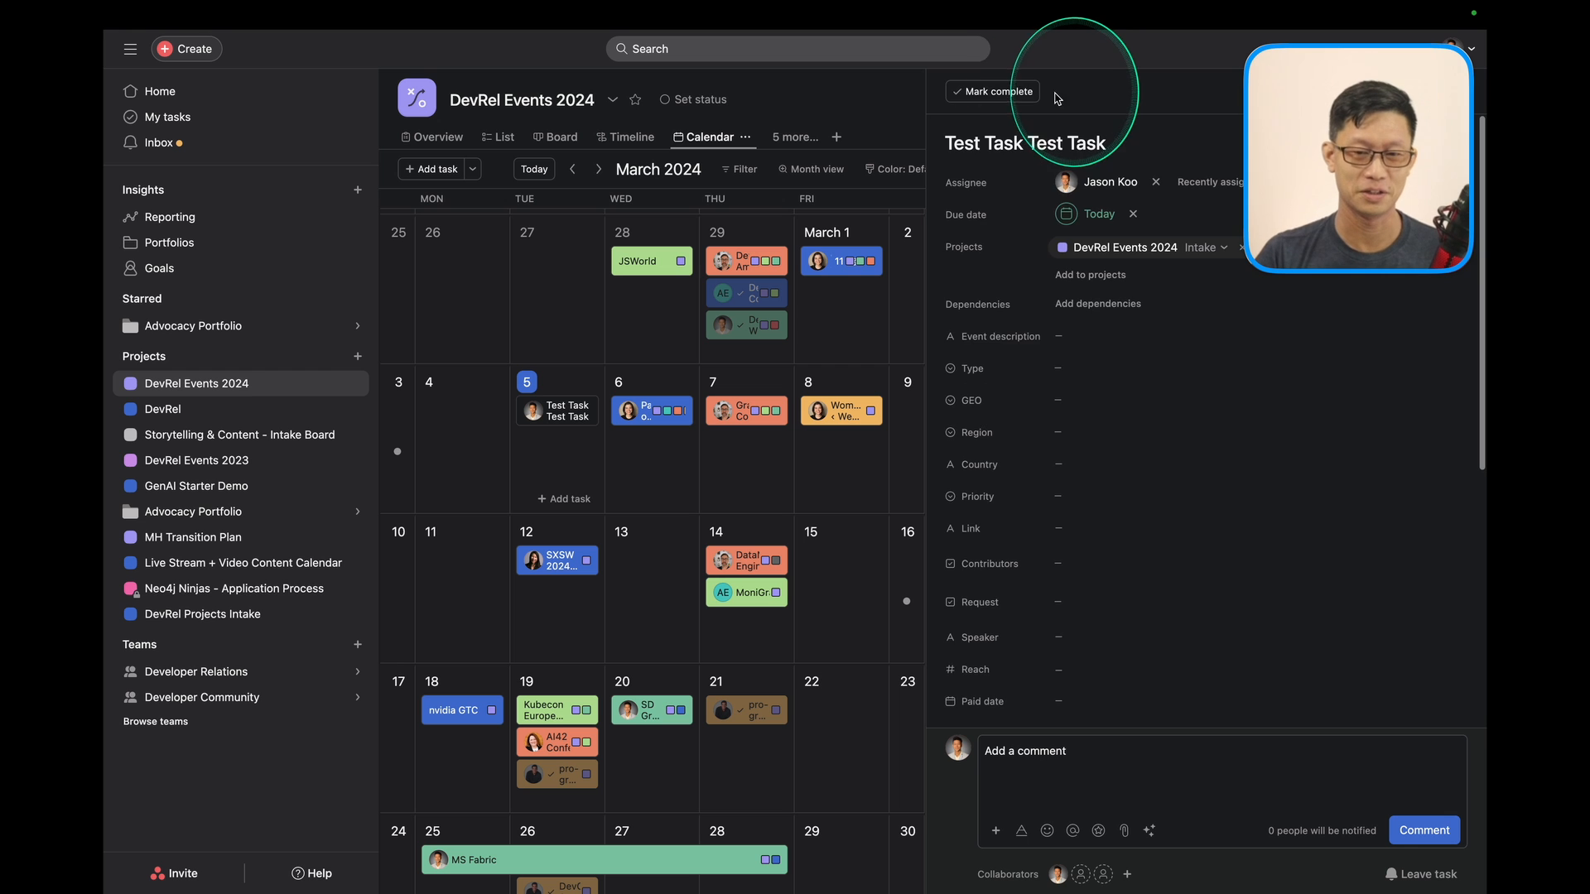
{"action": "triple_click", "coordinate": [1065, 139]}
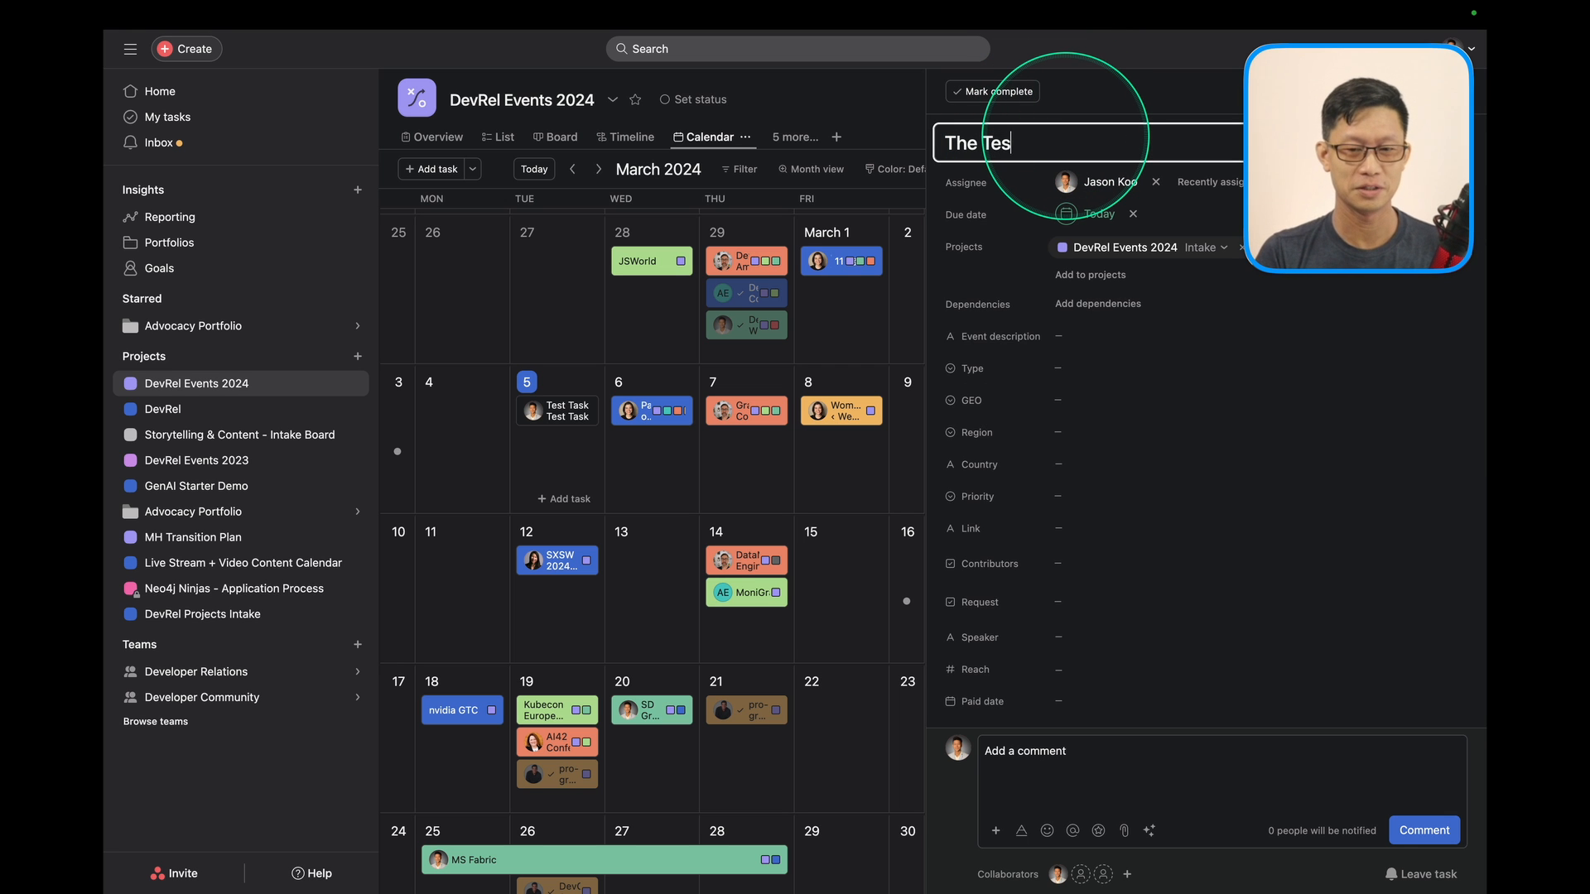
{"action": "type", "text": "The Test Task"}
{"action": "left_click", "coordinate": [1217, 667]}
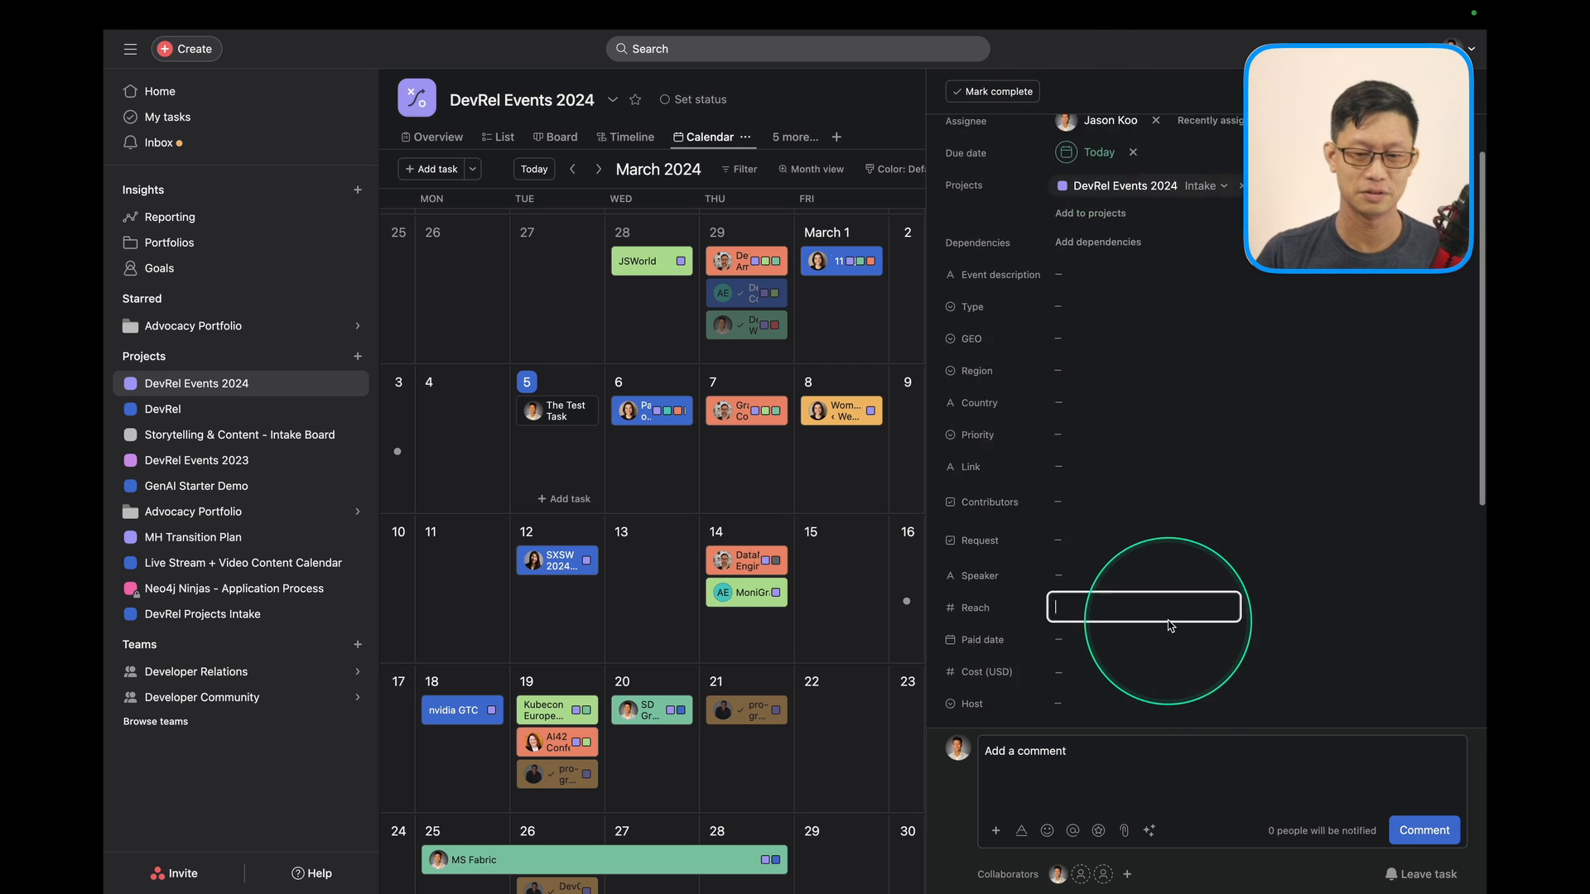
Replace the task description with 'Sensible description'.
{"action": "scroll", "coordinate": [1171, 617], "scroll_direction": "down", "scroll_amount": 5}
{"action": "triple_click", "coordinate": [1082, 521]}
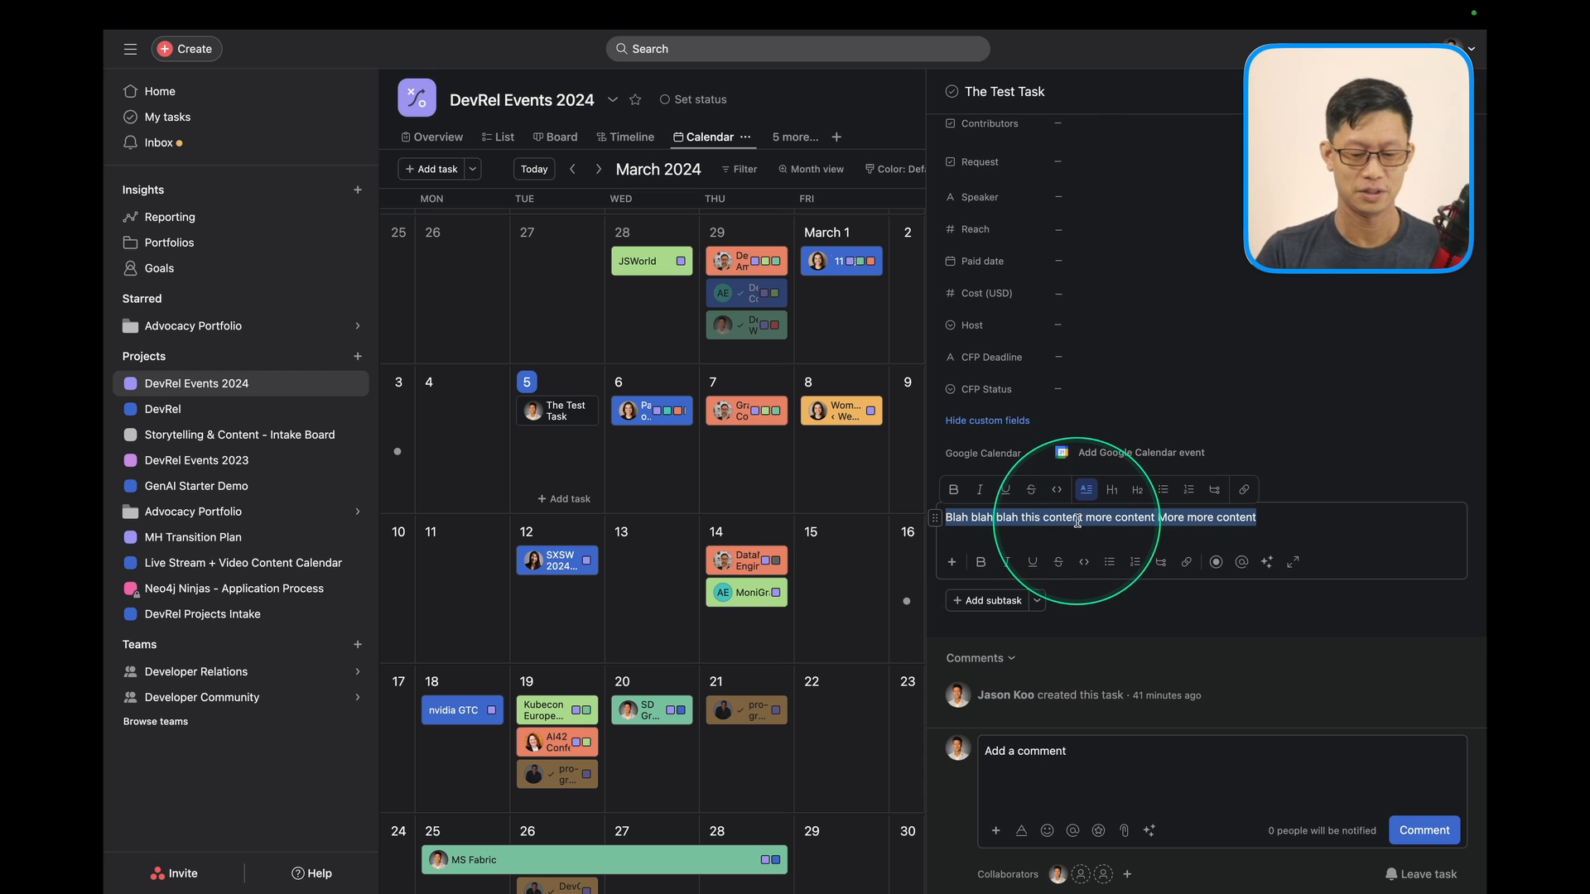
{"action": "type", "text": "Sensible description"}
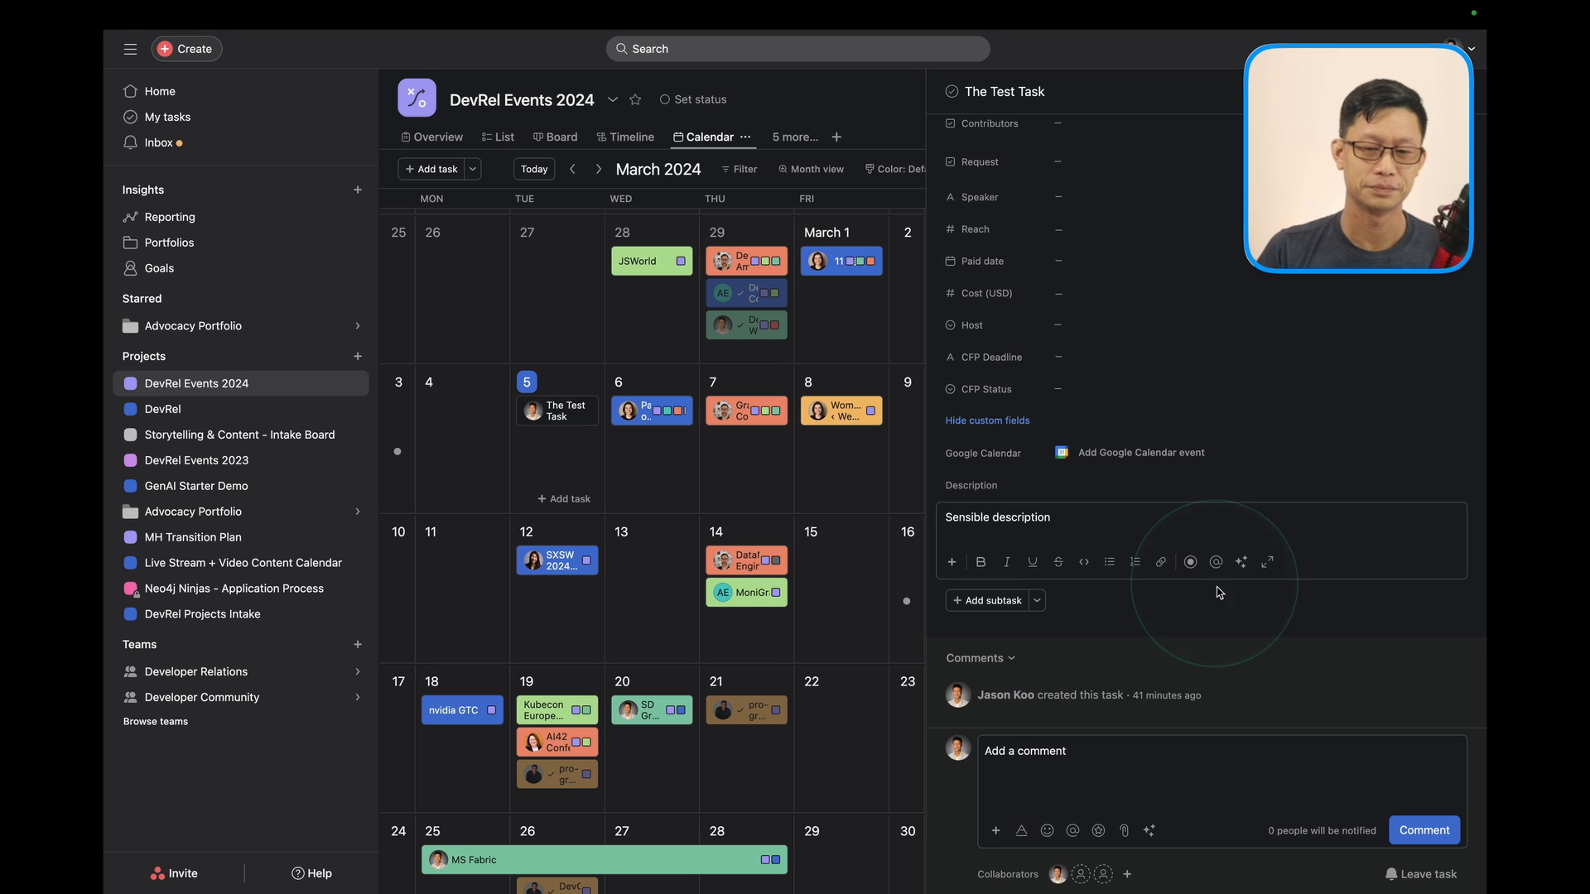
{"action": "left_click", "coordinate": [1157, 762]}
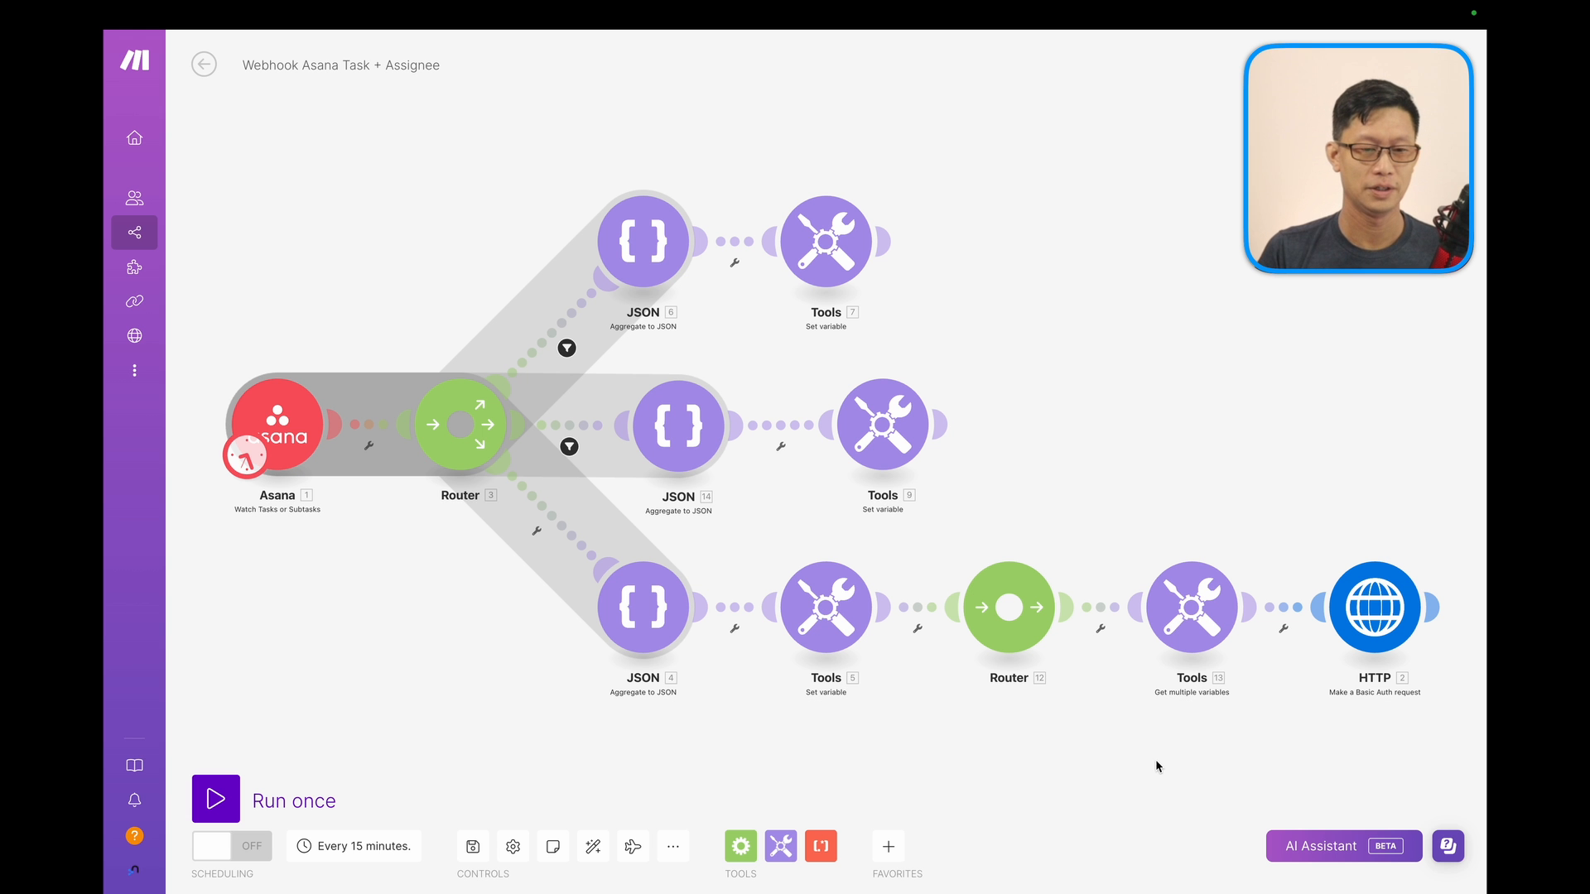
Run the scenario once, check the HTTP status 200 result, then expand the Neo4j Task node's assignee.
{"action": "left_click", "coordinate": [254, 817]}
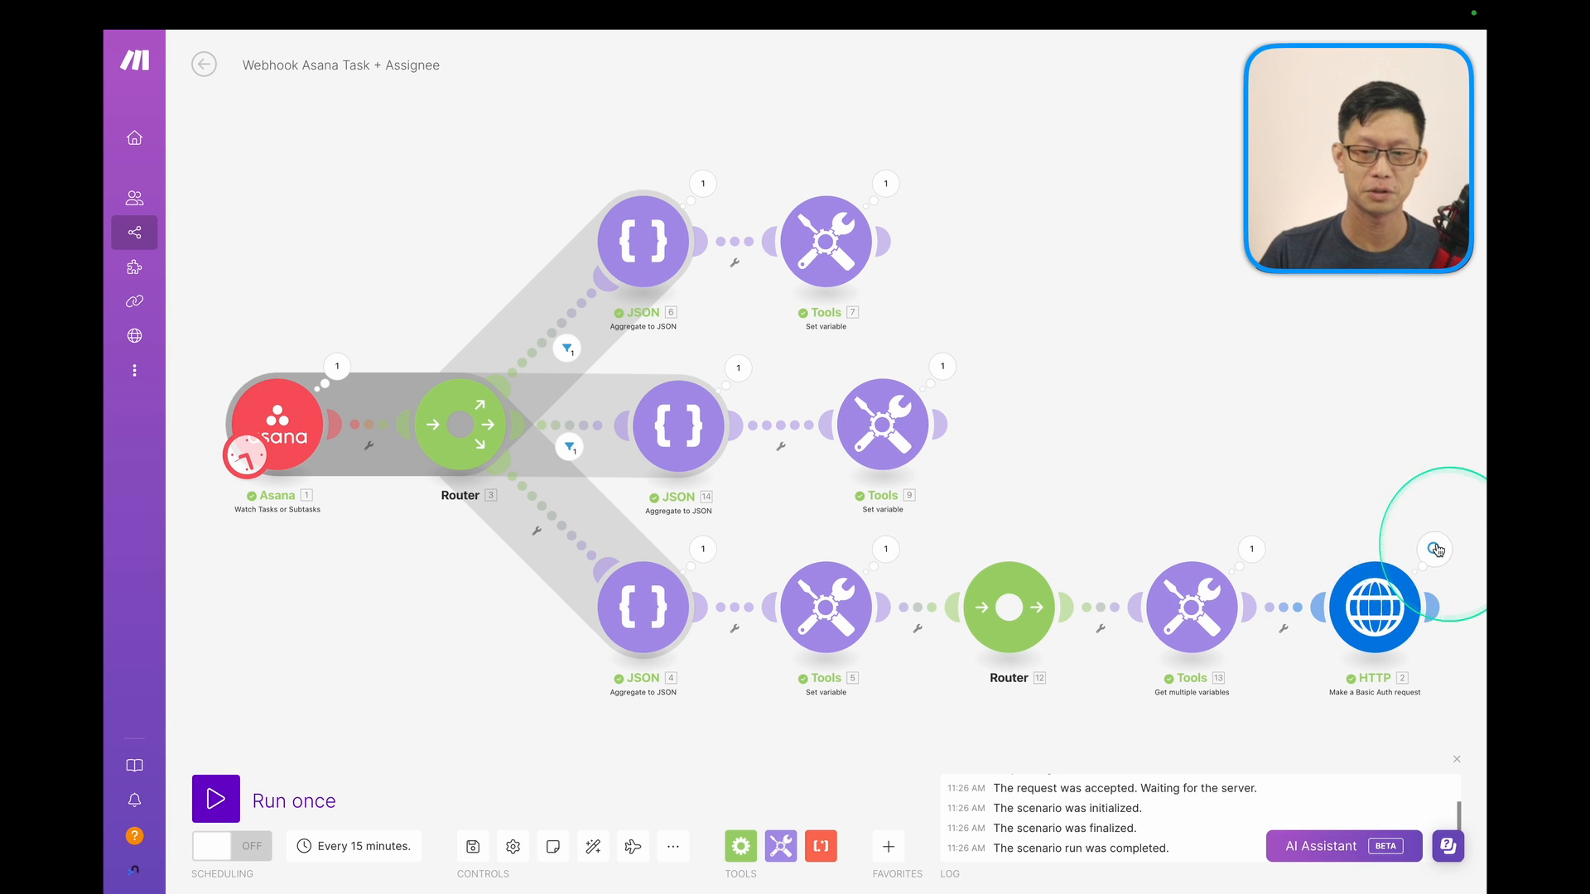
{"action": "left_click", "coordinate": [1434, 549]}
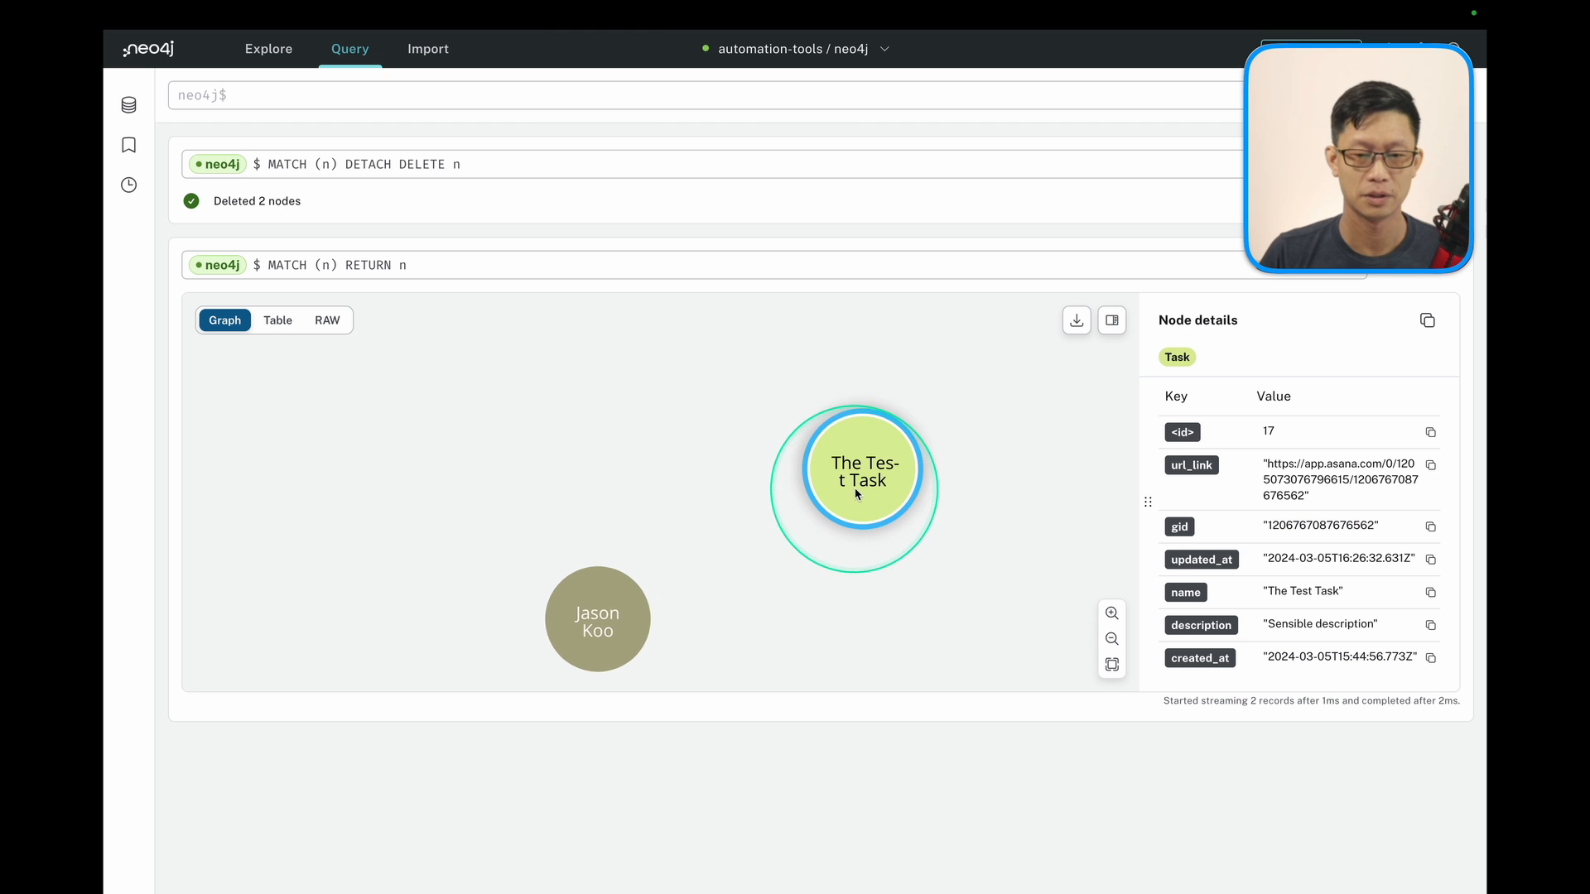
{"action": "right_click", "coordinate": [865, 494]}
{"action": "left_click", "coordinate": [880, 509]}
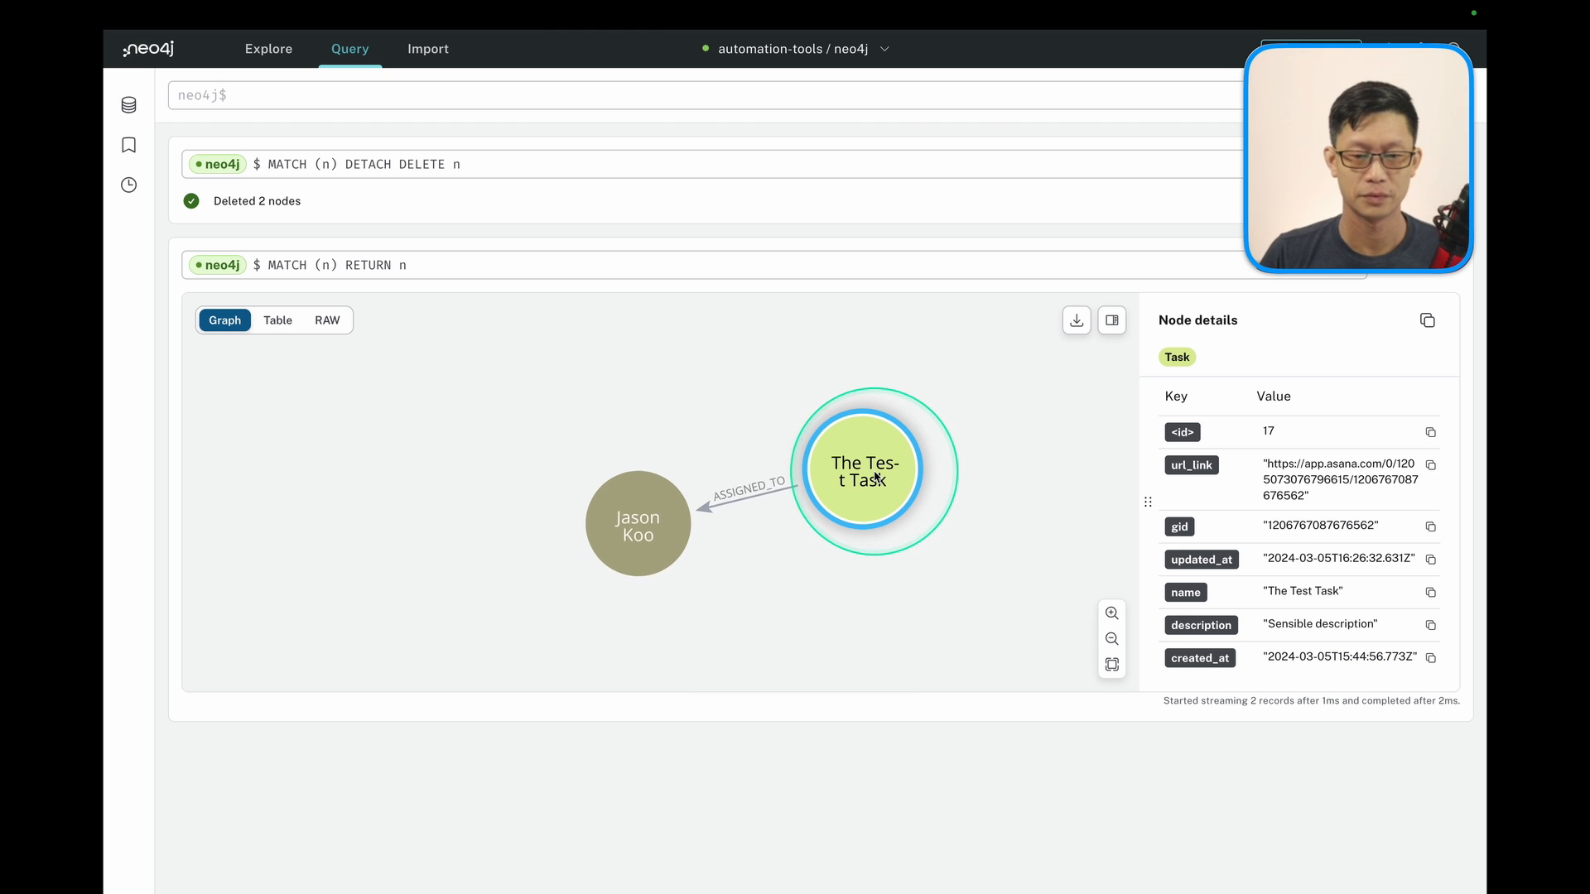
{"action": "scroll", "coordinate": [1215, 569], "scroll_direction": "down", "scroll_amount": 1}
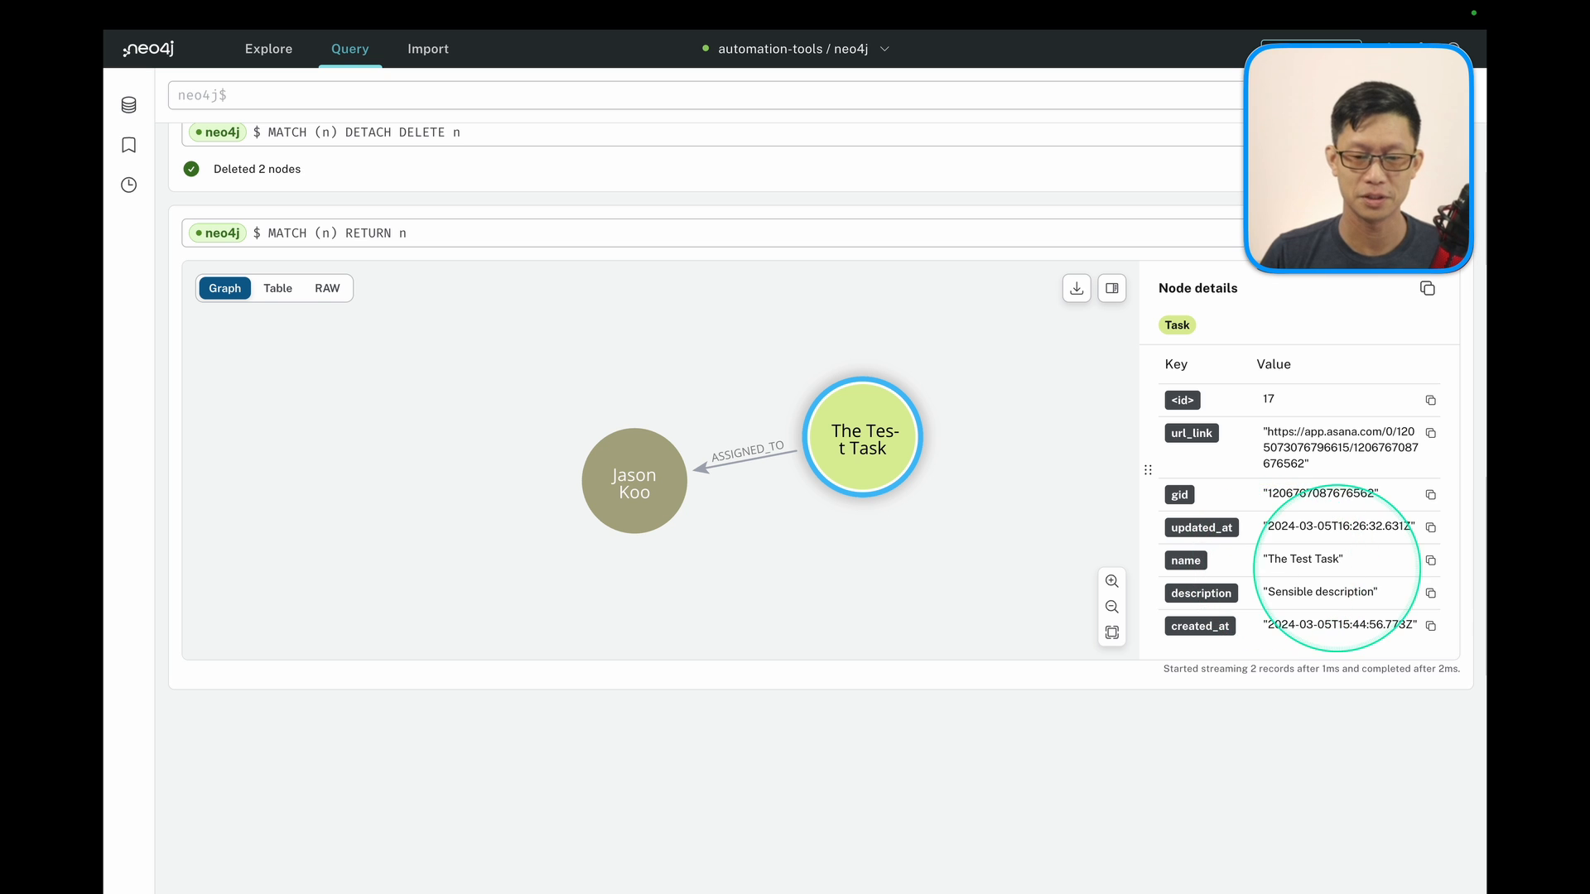
{"action": "key", "text": "alt+a"}
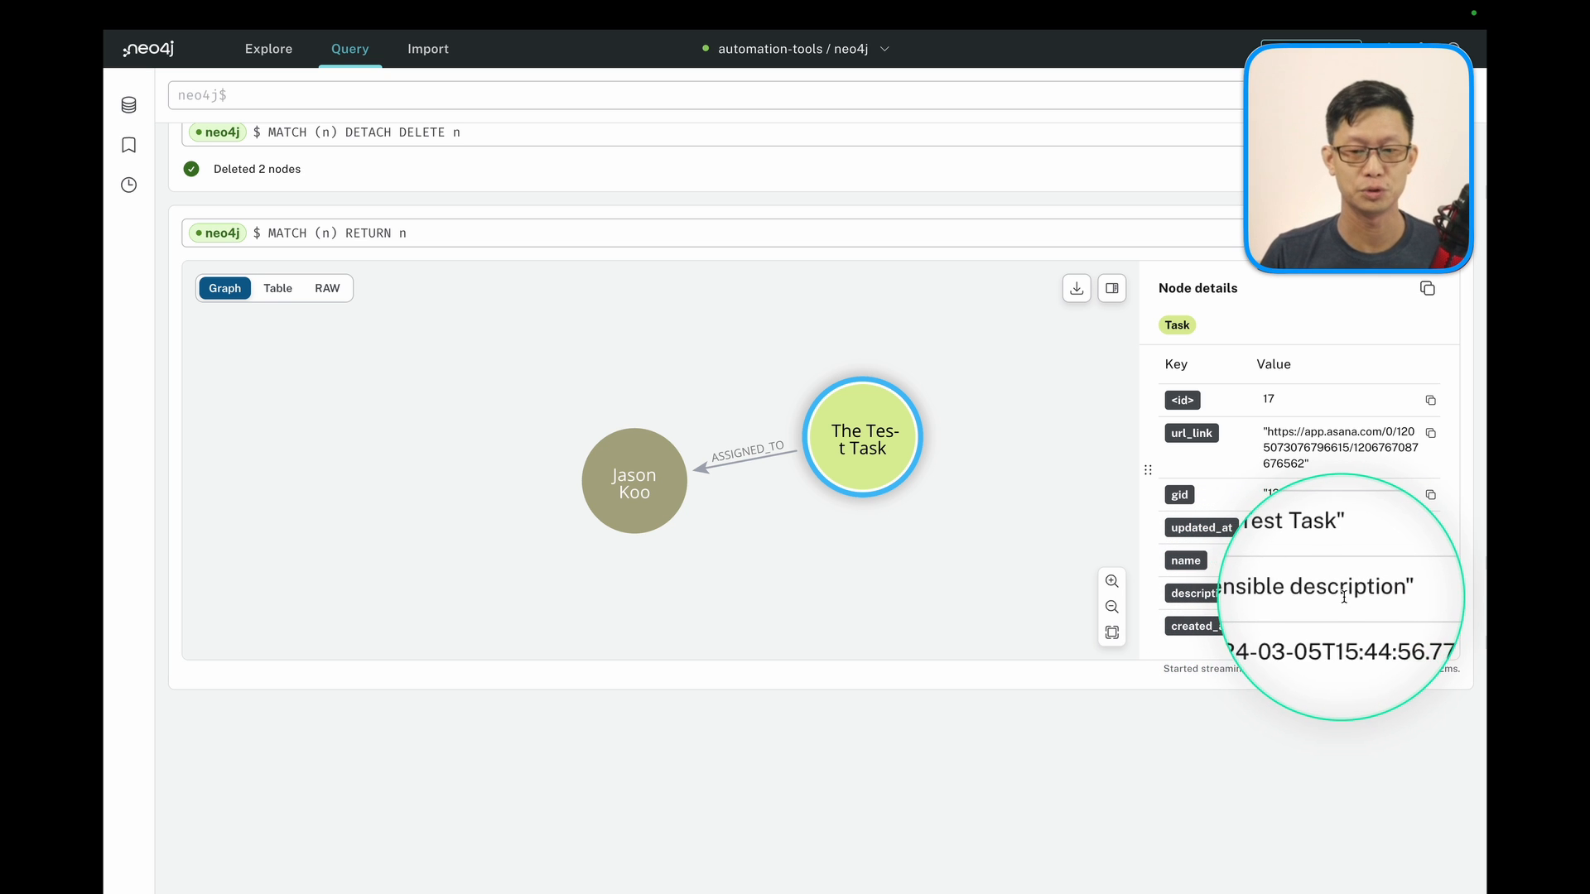
{"action": "key", "text": "alt+a"}
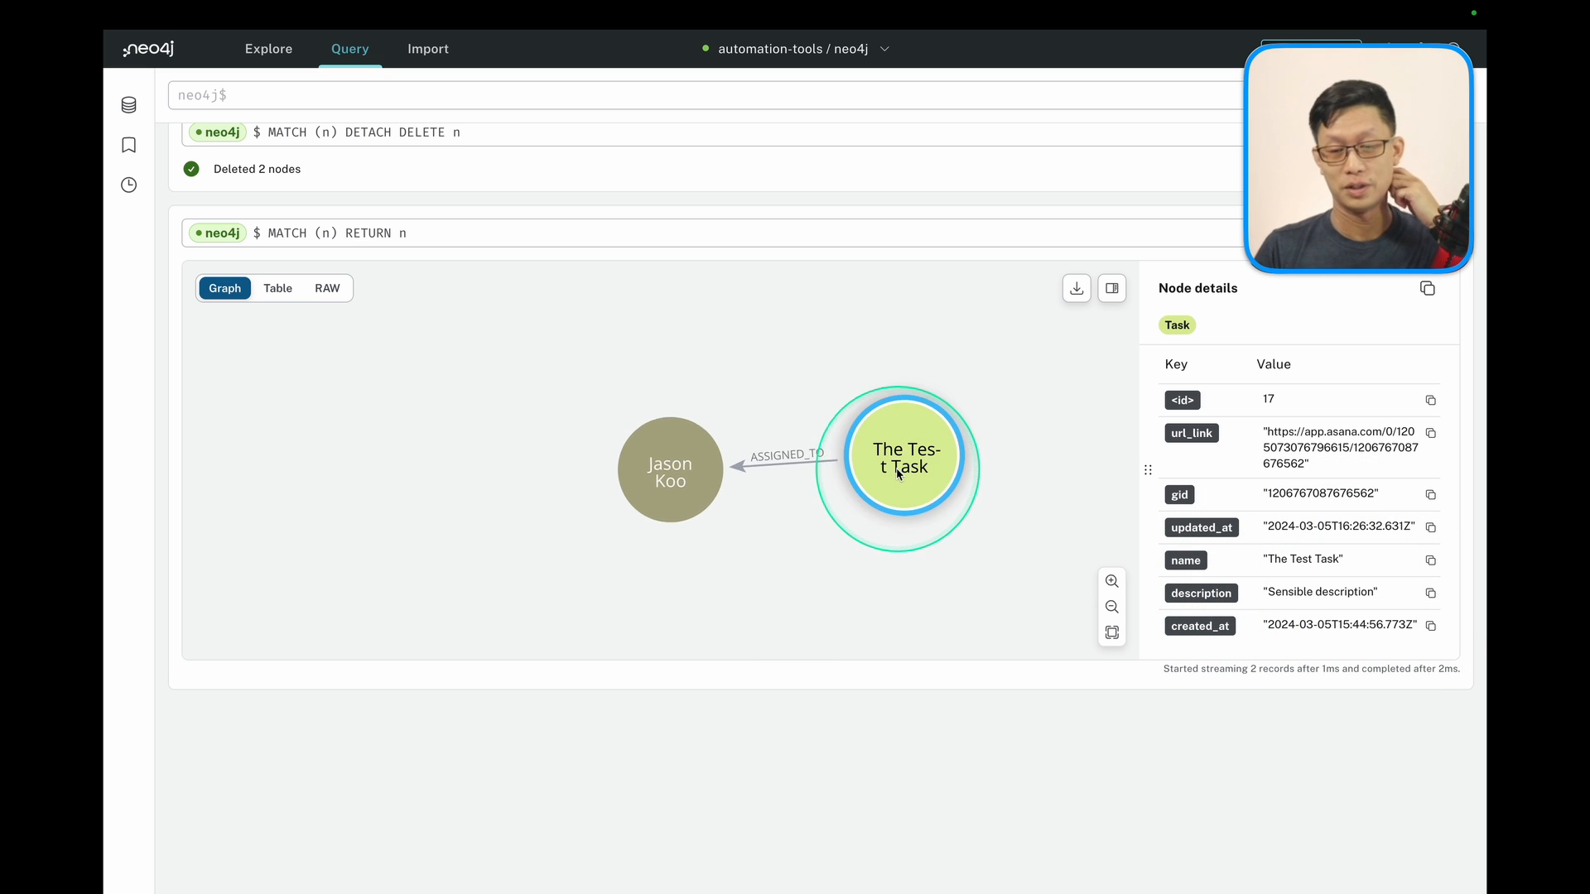